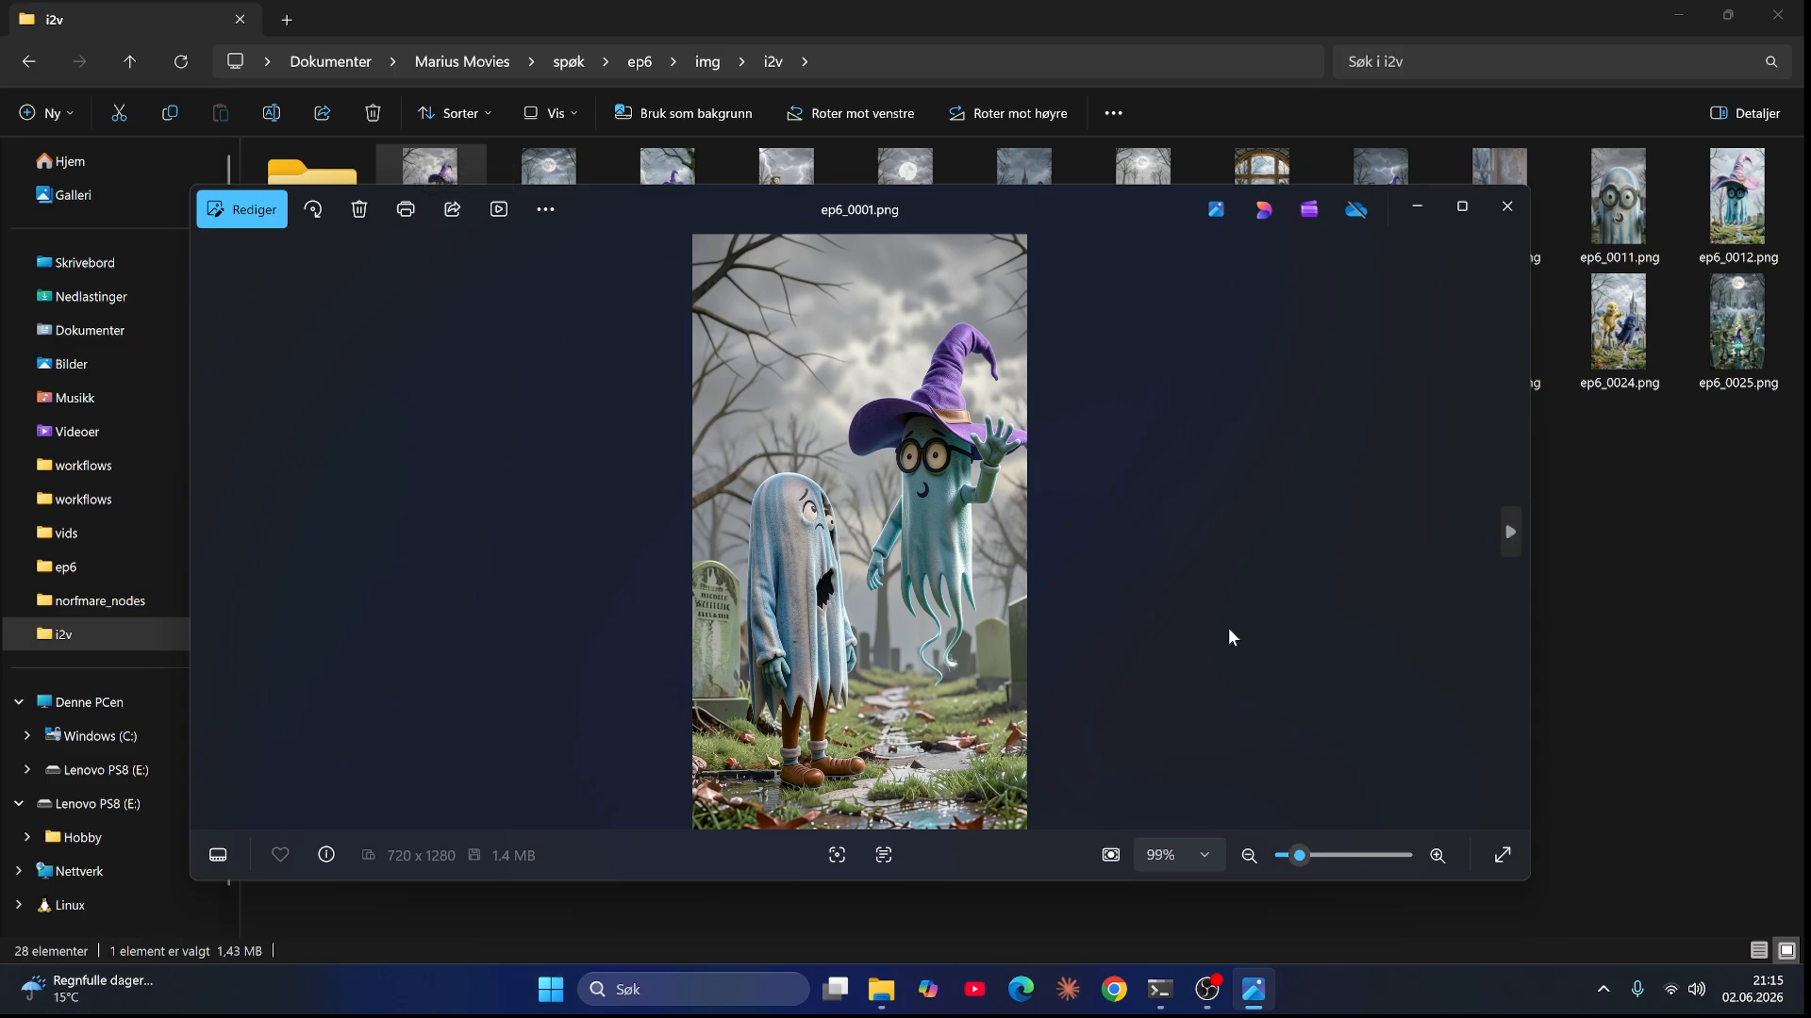
Step: Maximize the photo viewer and zoom in and out on ep6_0001.png to inspect the two ghost characters
click(1462, 207)
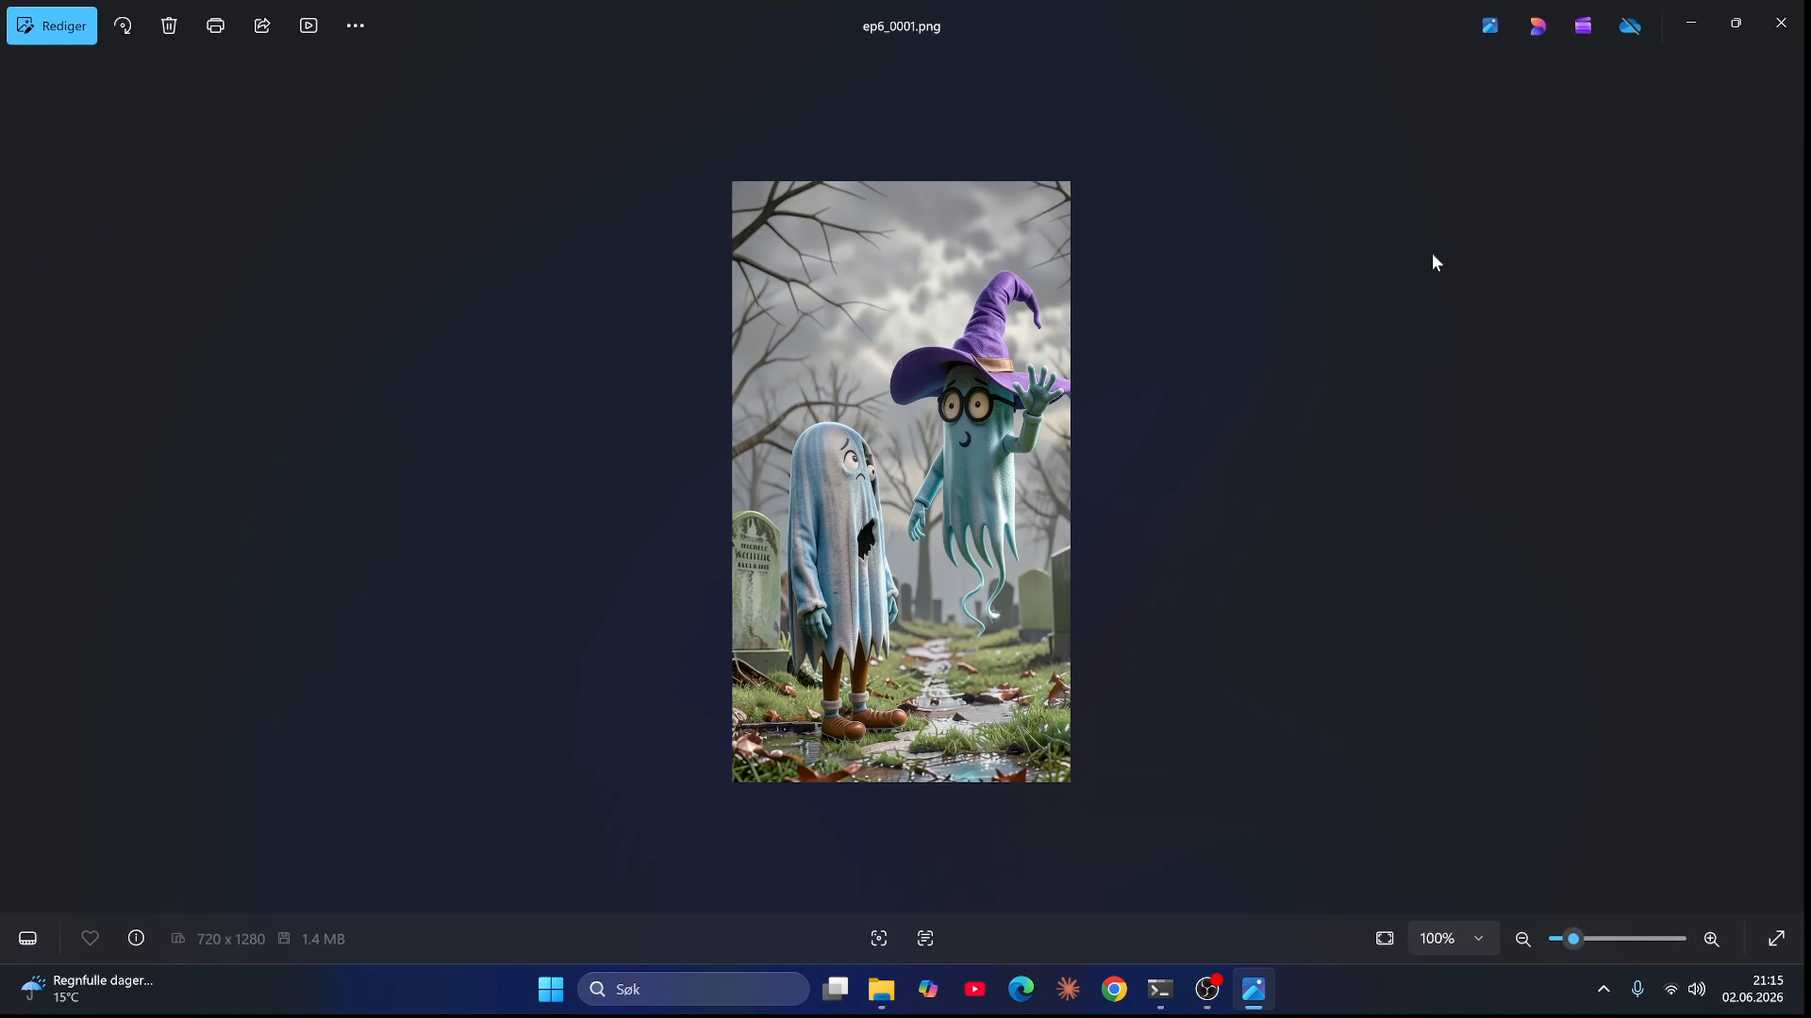
scroll(1139, 394, up, 4)
scroll(1129, 398, down, 2)
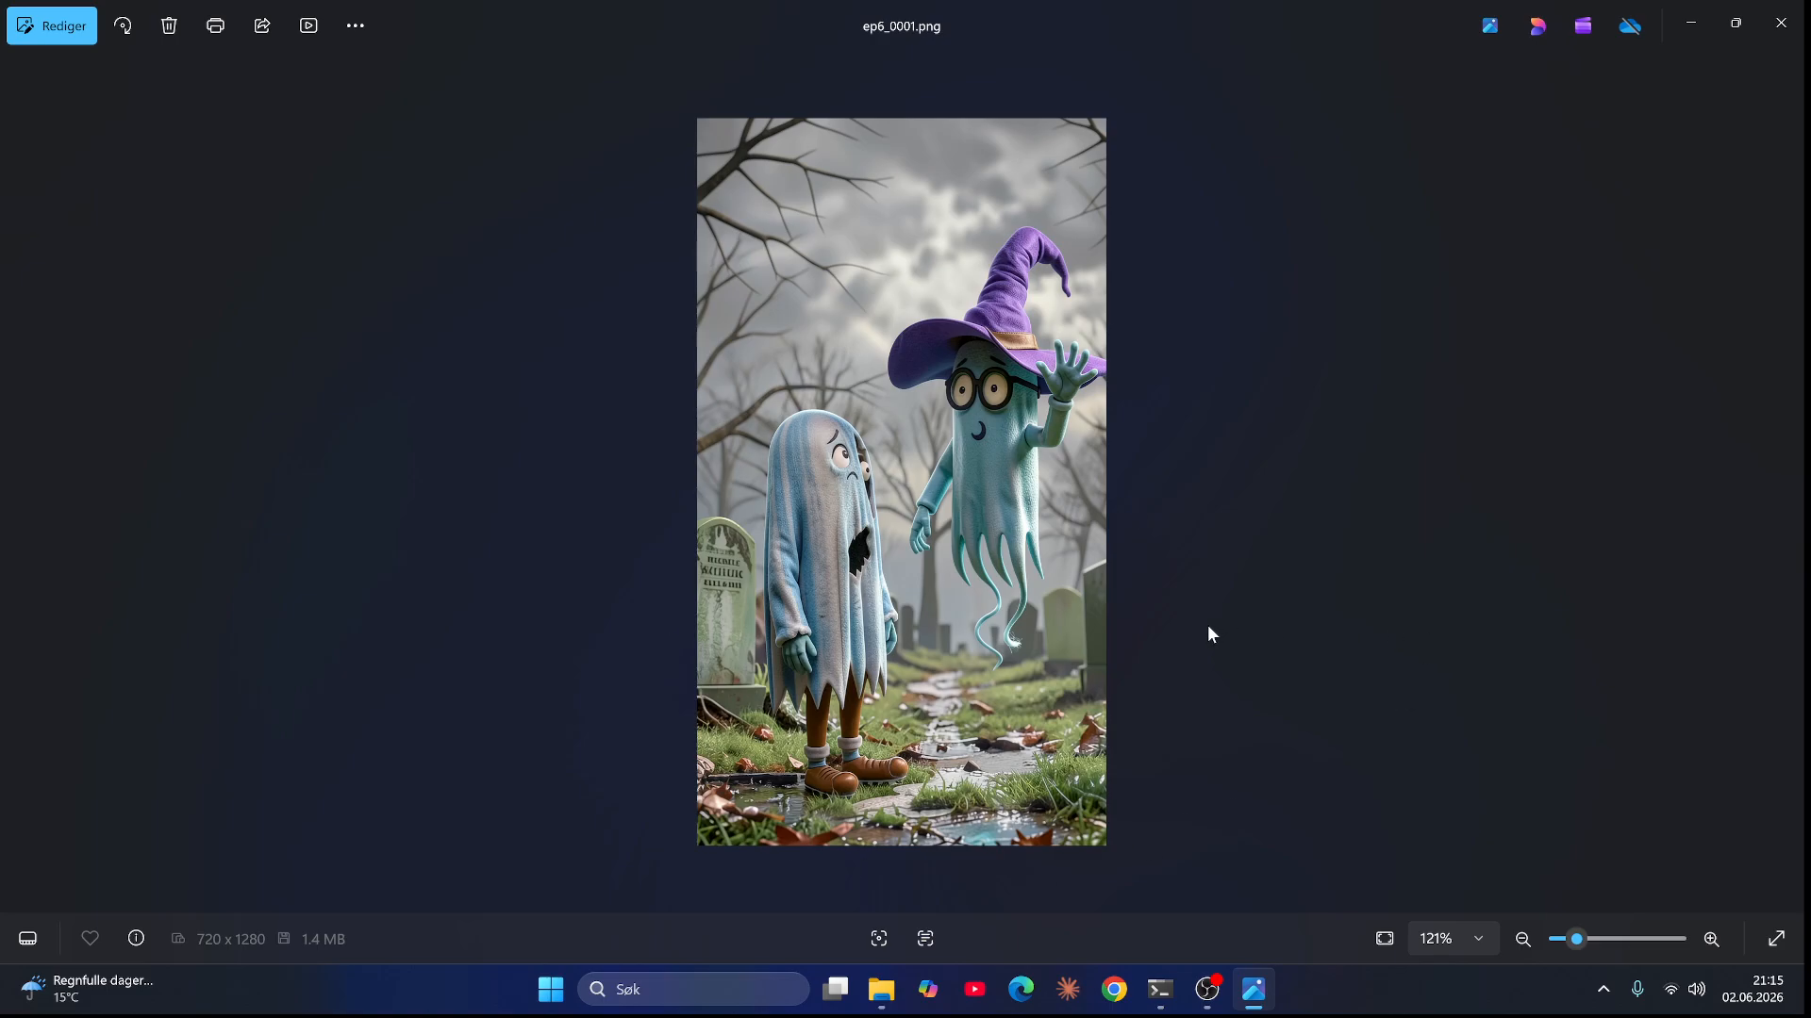
scroll(862, 429, up, 5)
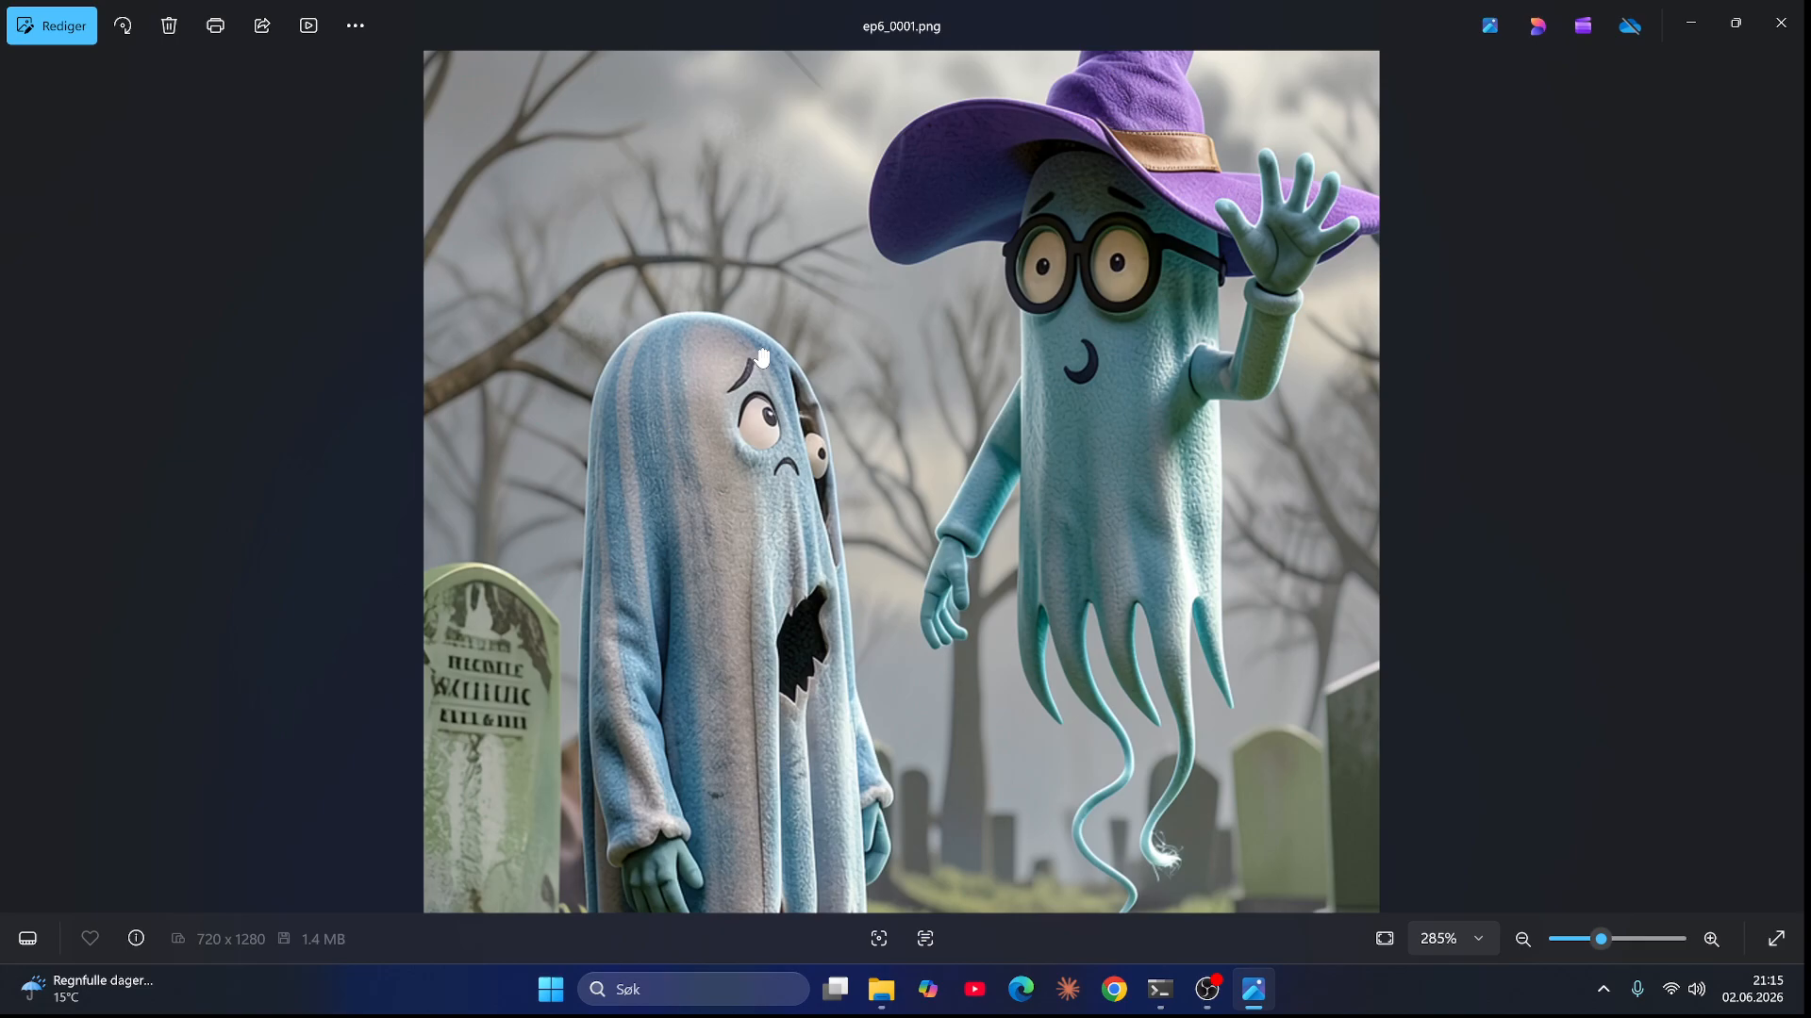
scroll(773, 574, down, 5)
Step: Advance to ep6_0002.png and zoom in and out to inspect the zombie crowd scene
key(Right)
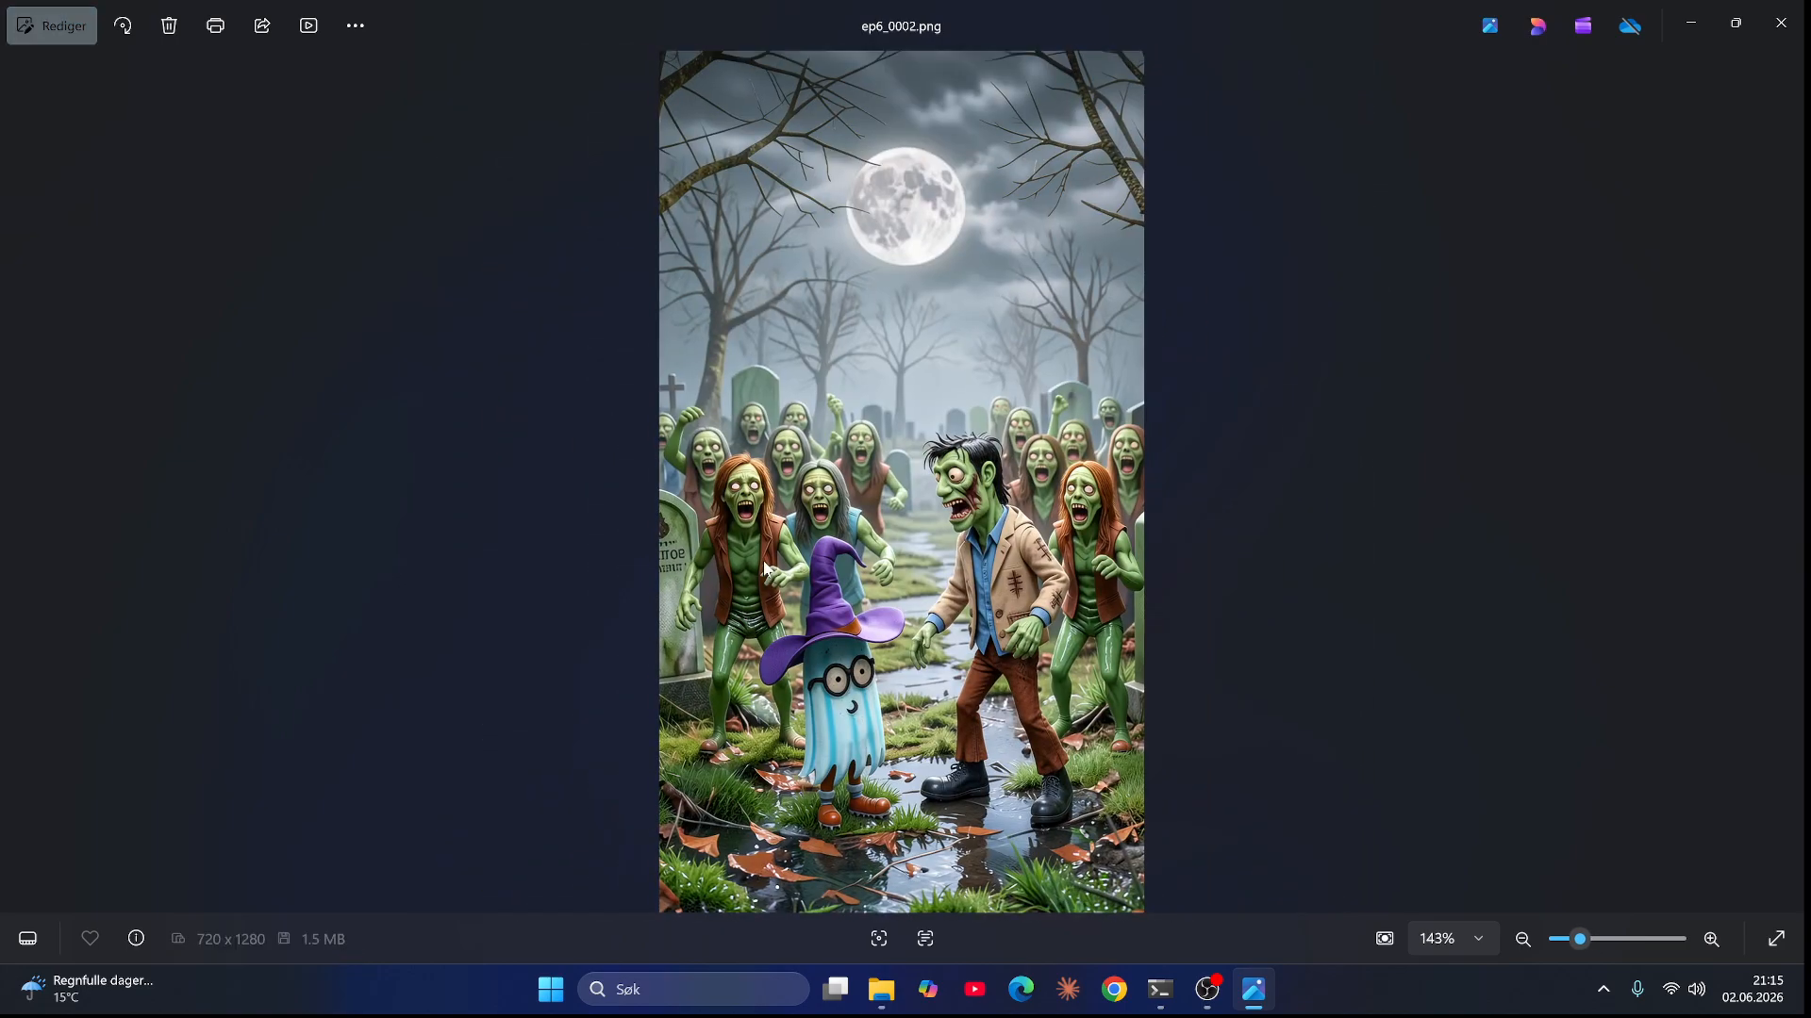
scroll(920, 555, down, 1)
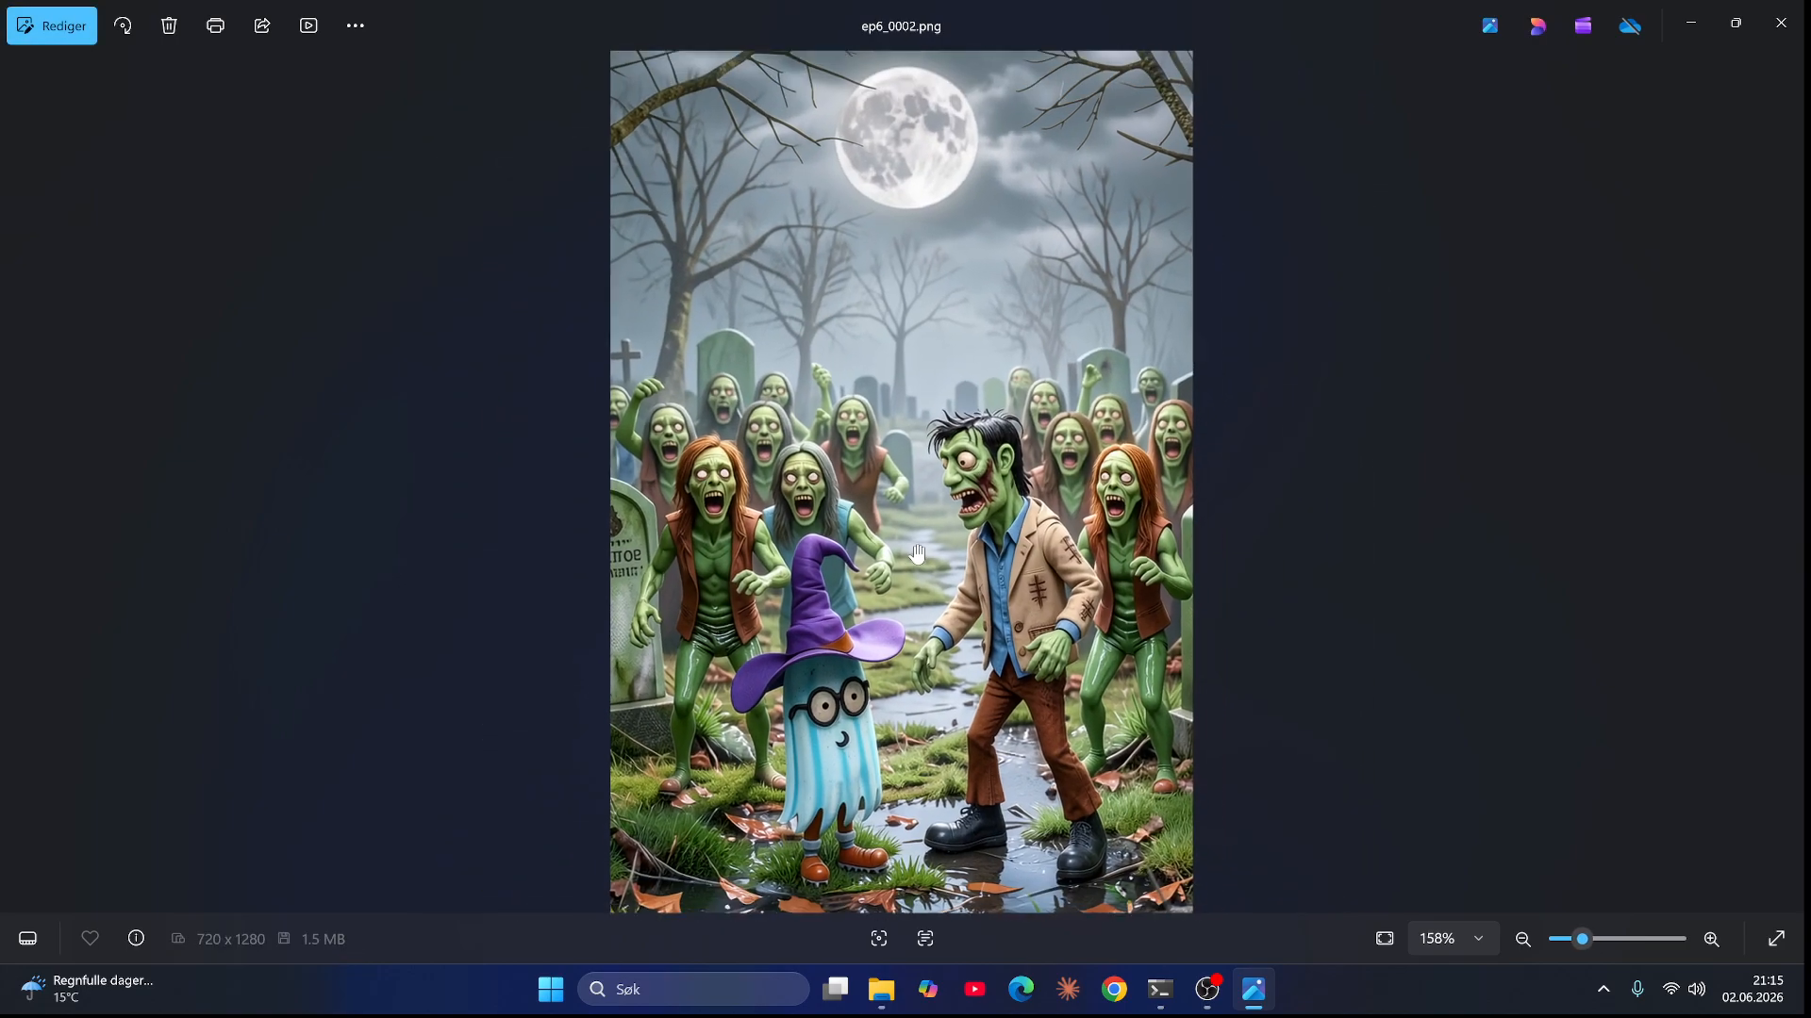
scroll(843, 758, up, 3)
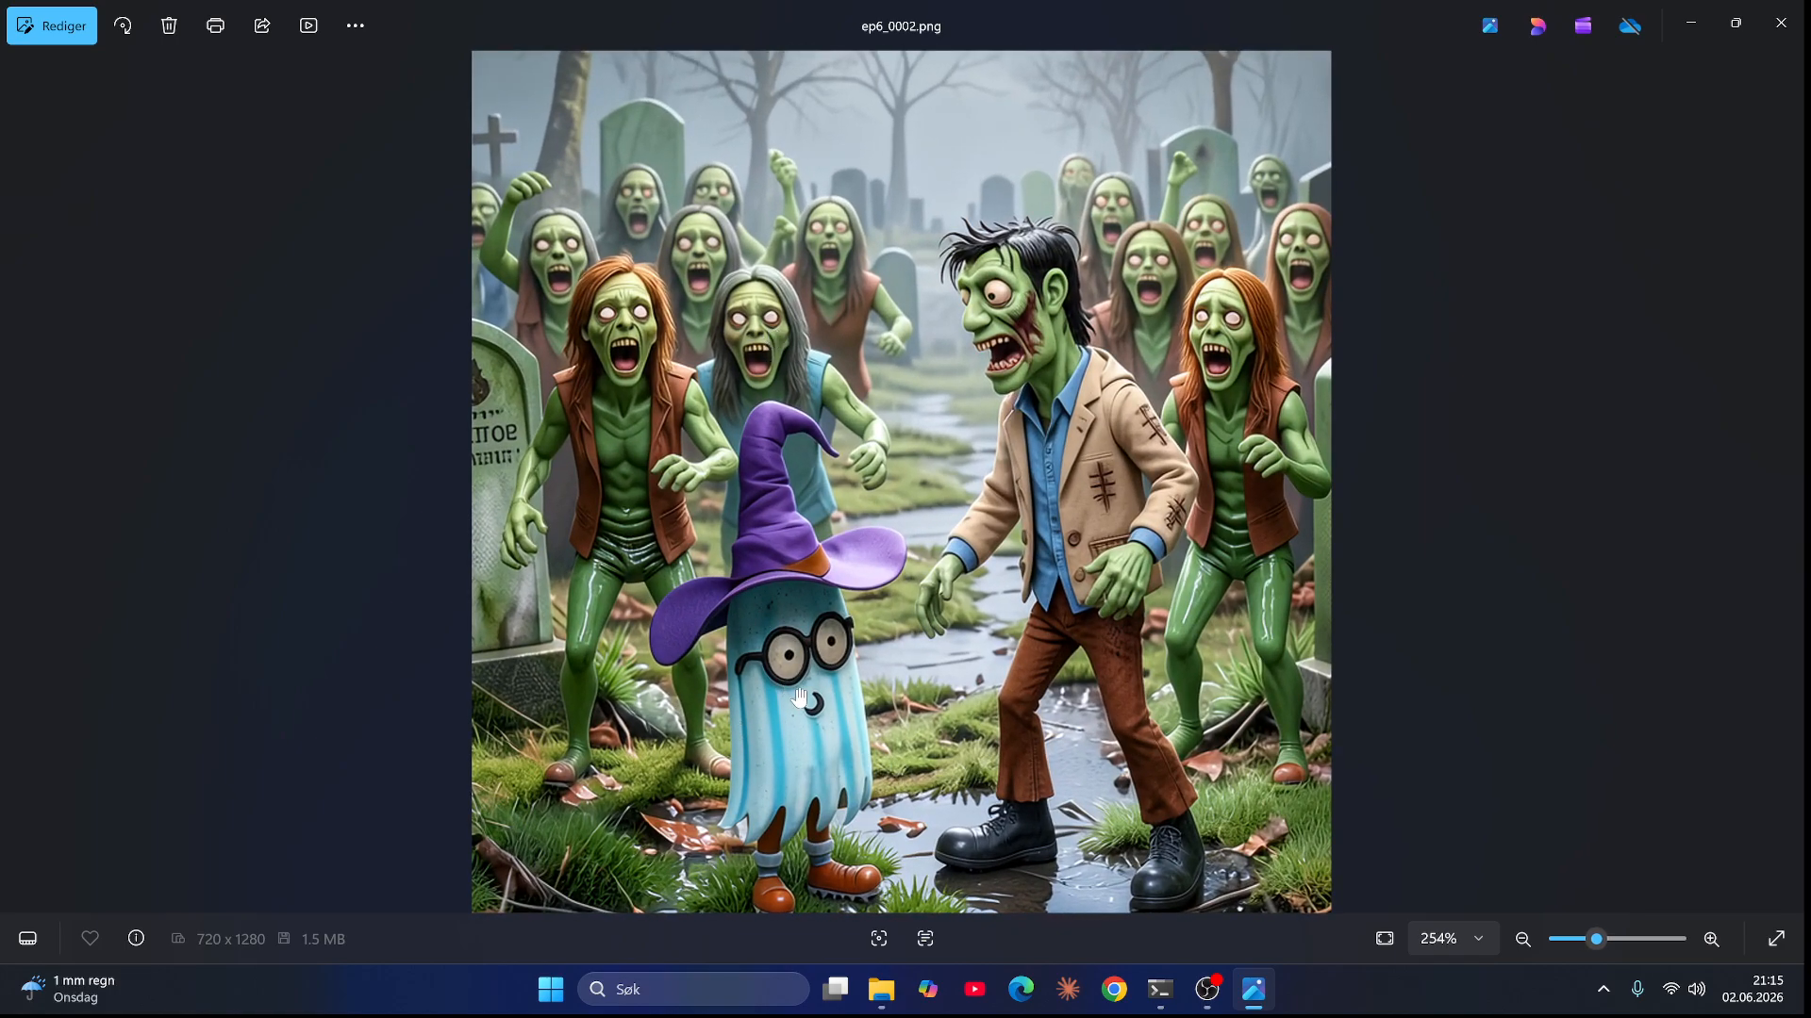
scroll(792, 689, down, 3)
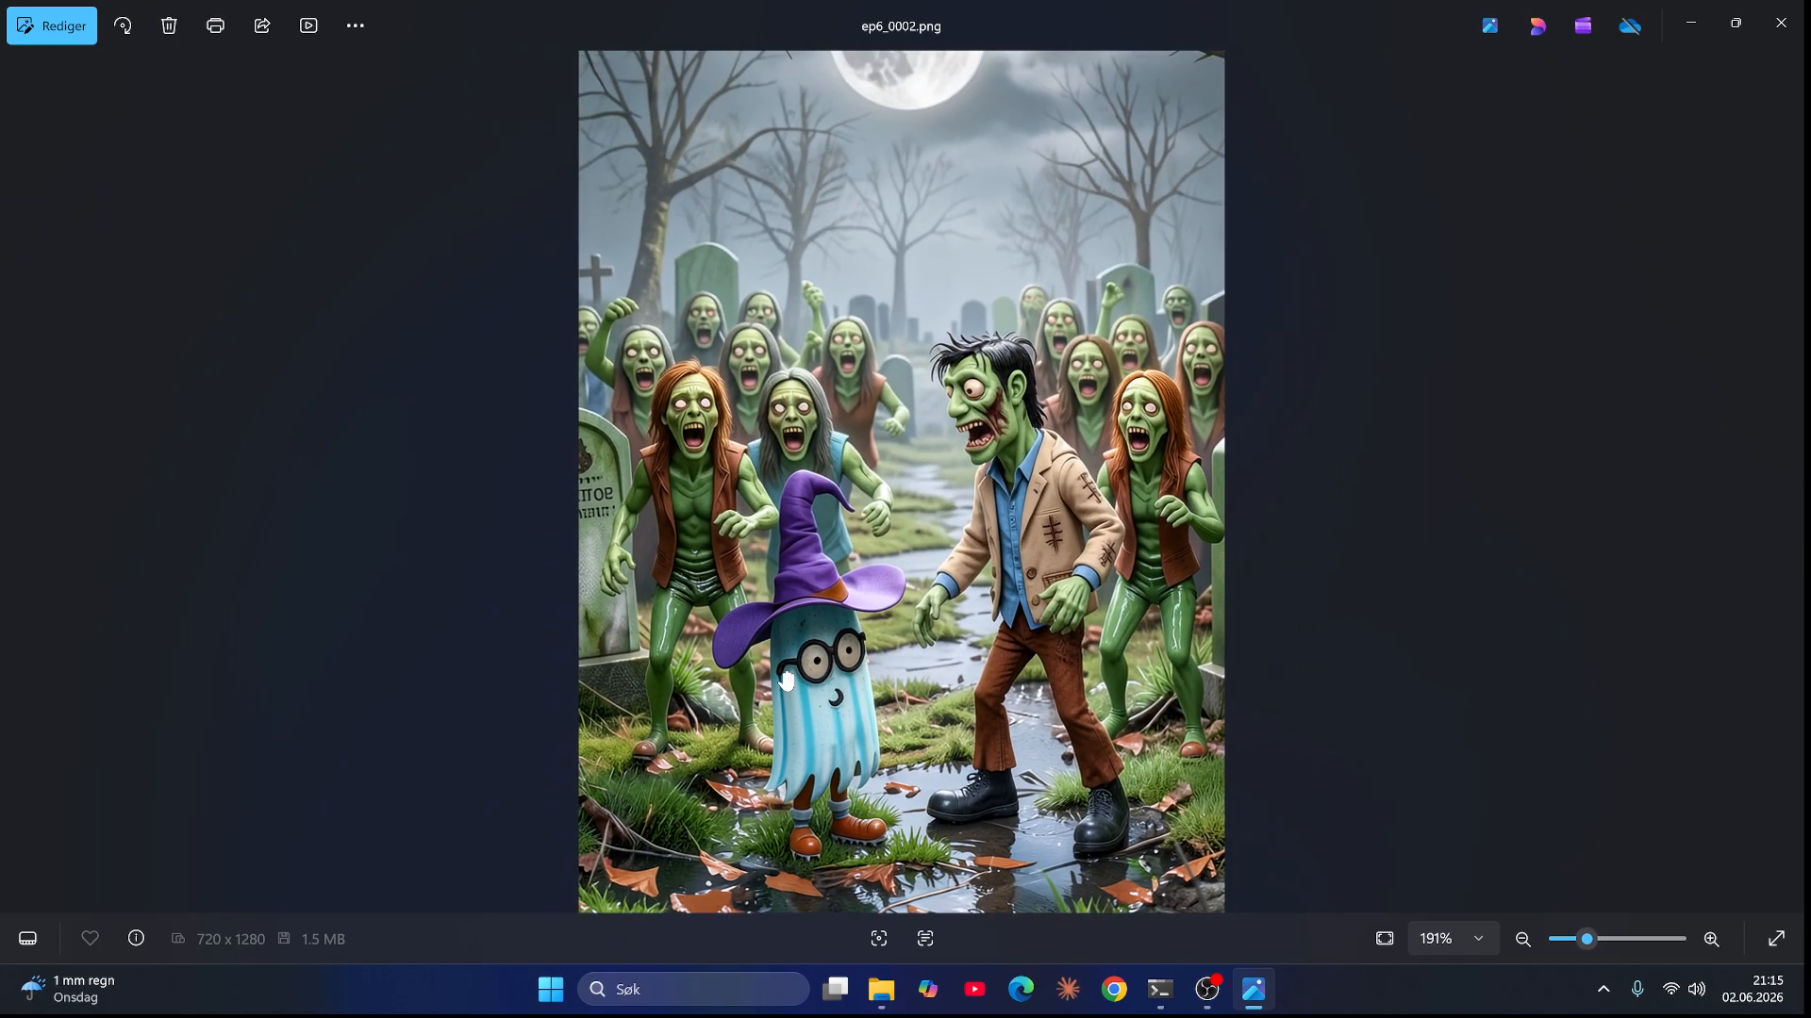
Step: Advance to ep6_0003.png and zoom into the flying wizard ghost and zombies to examine details
key(Right)
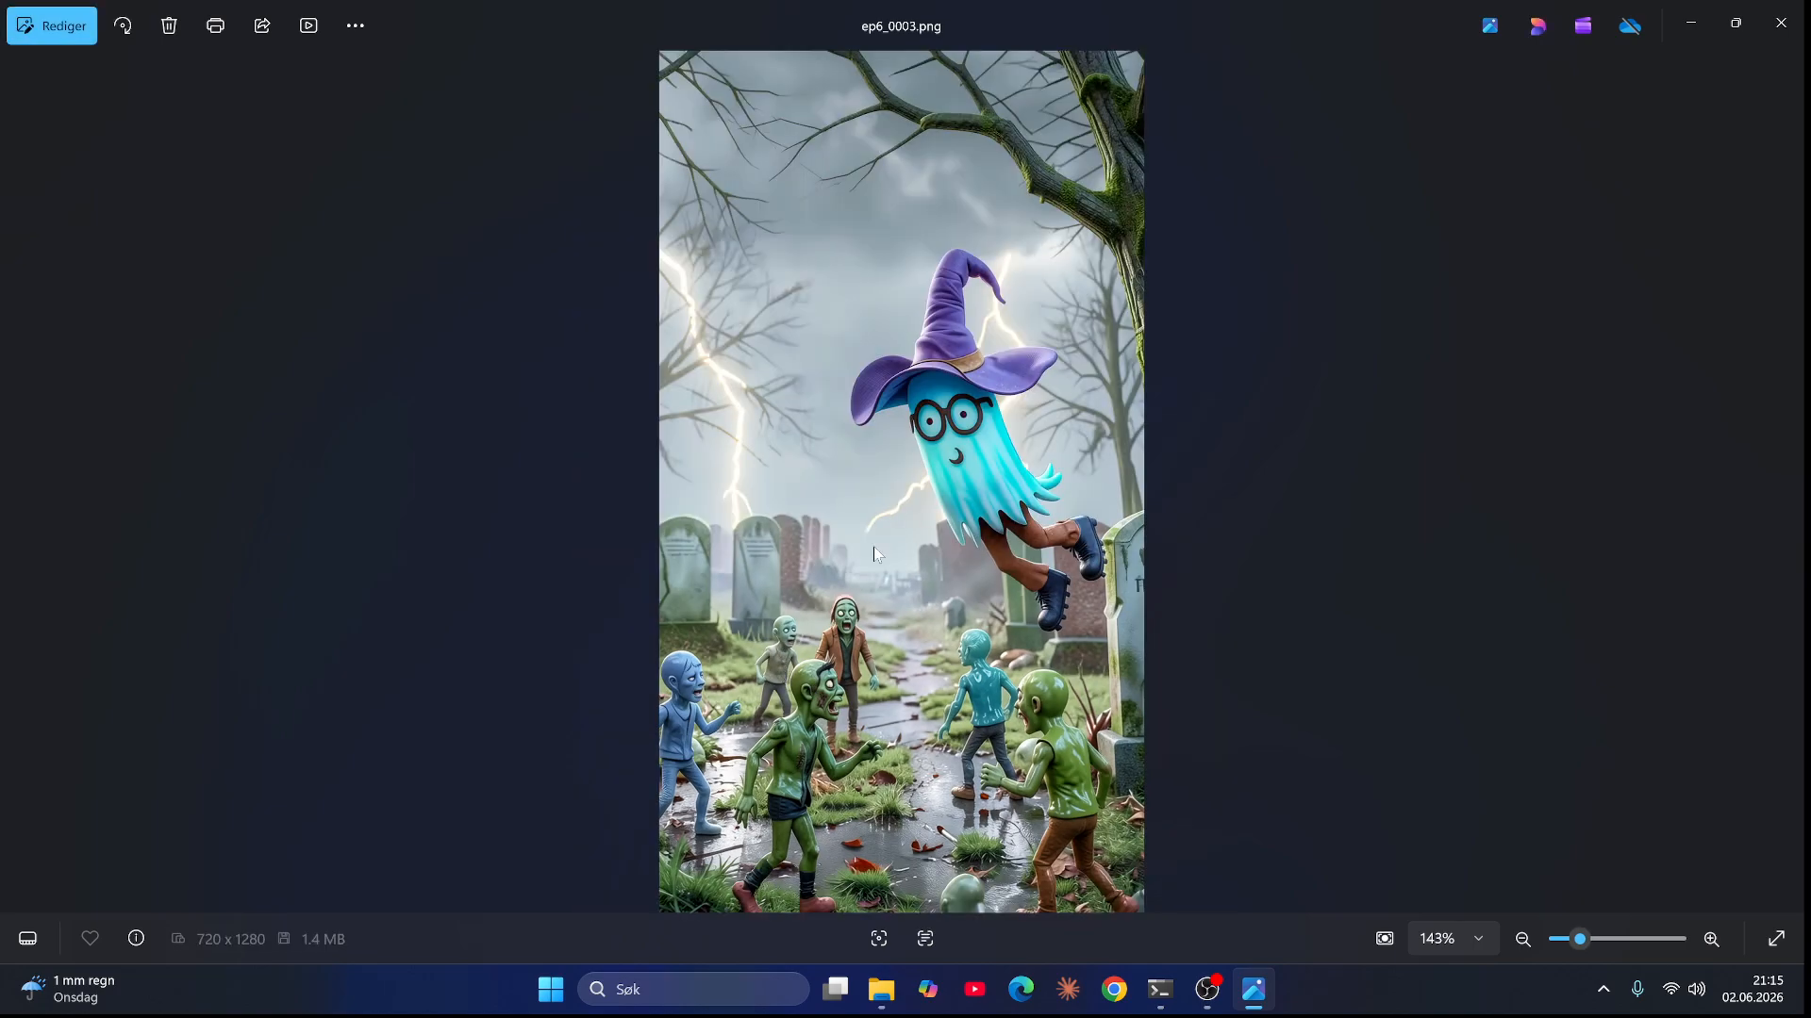
scroll(901, 869, up, 3)
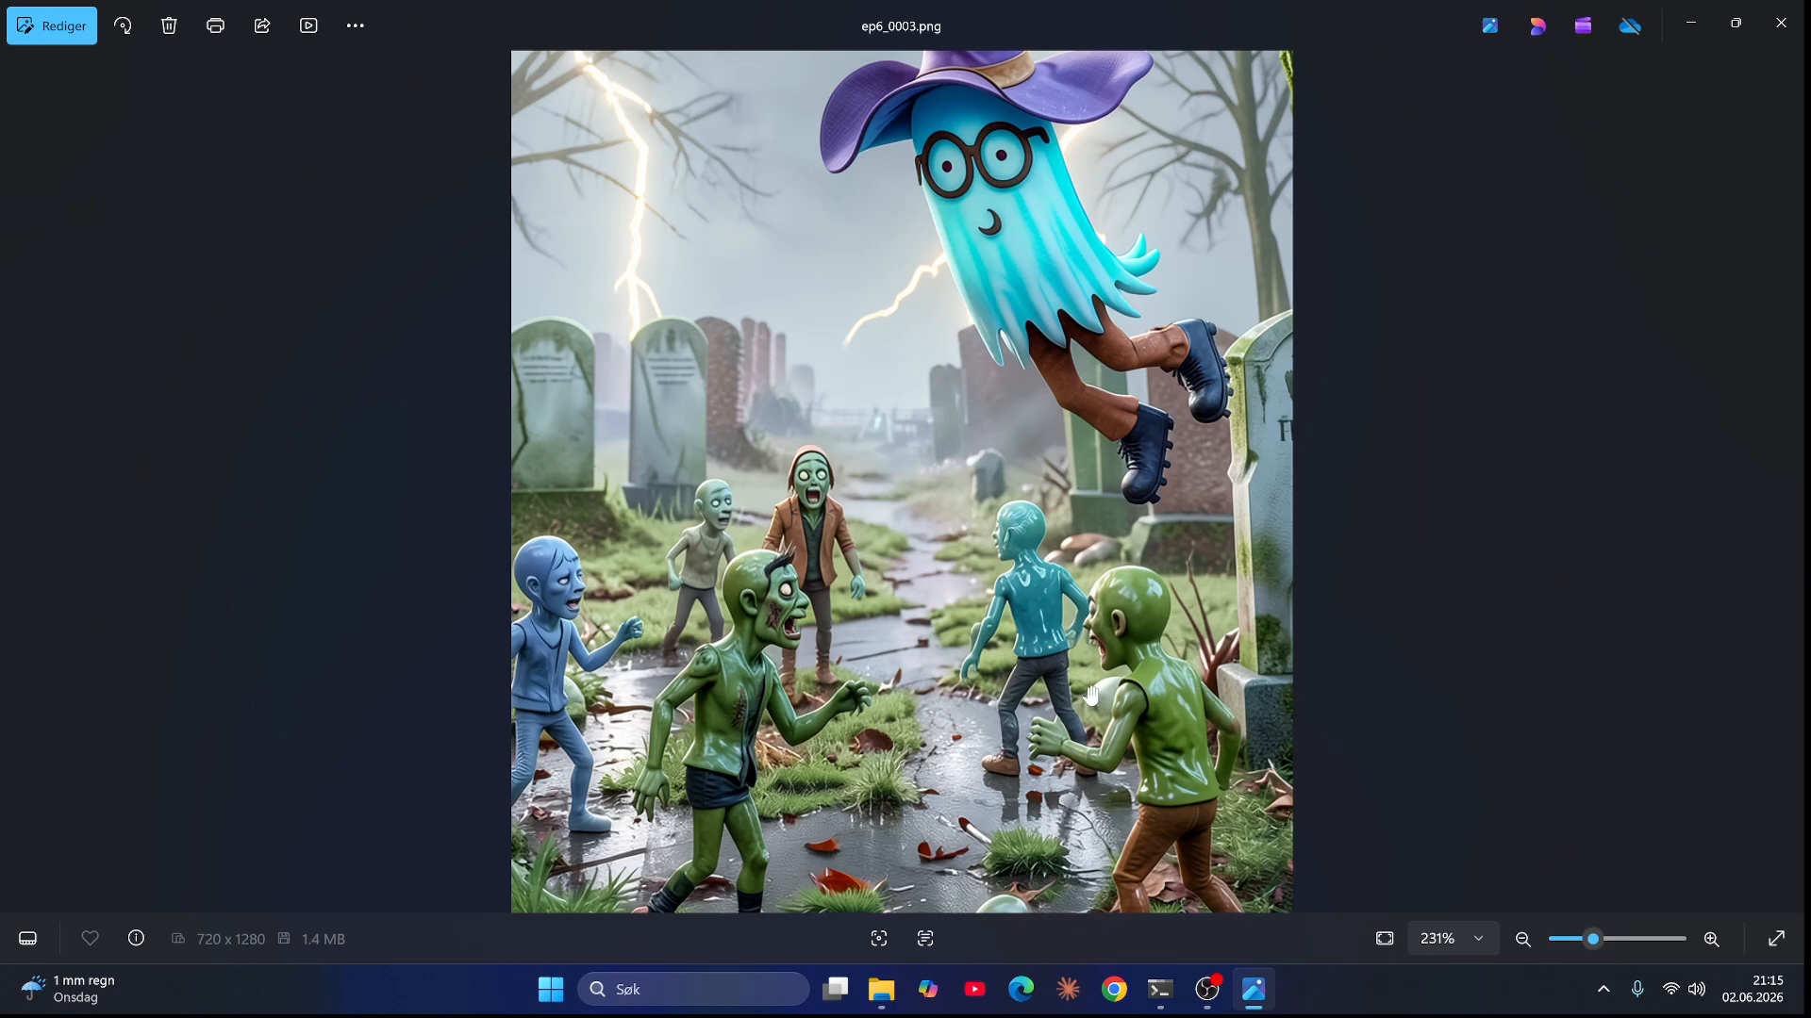
scroll(1079, 686, down, 2)
scroll(1080, 687, down, 1)
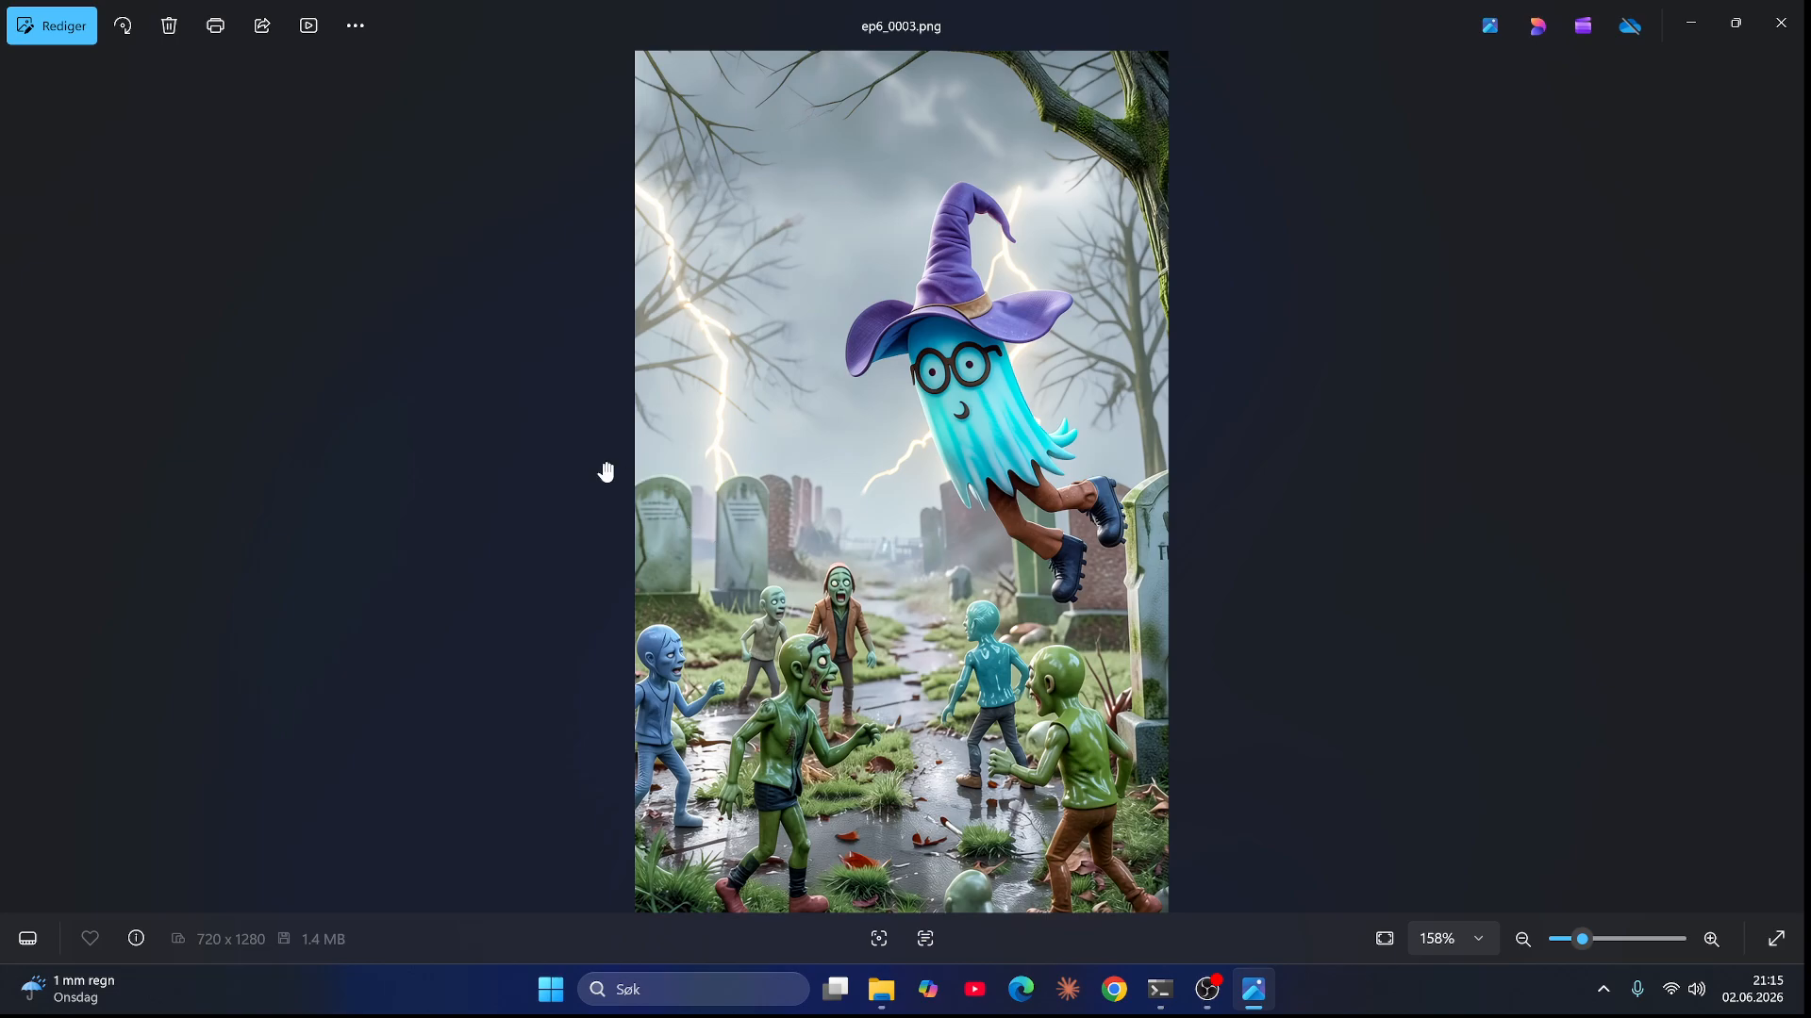
scroll(606, 471, up, 2)
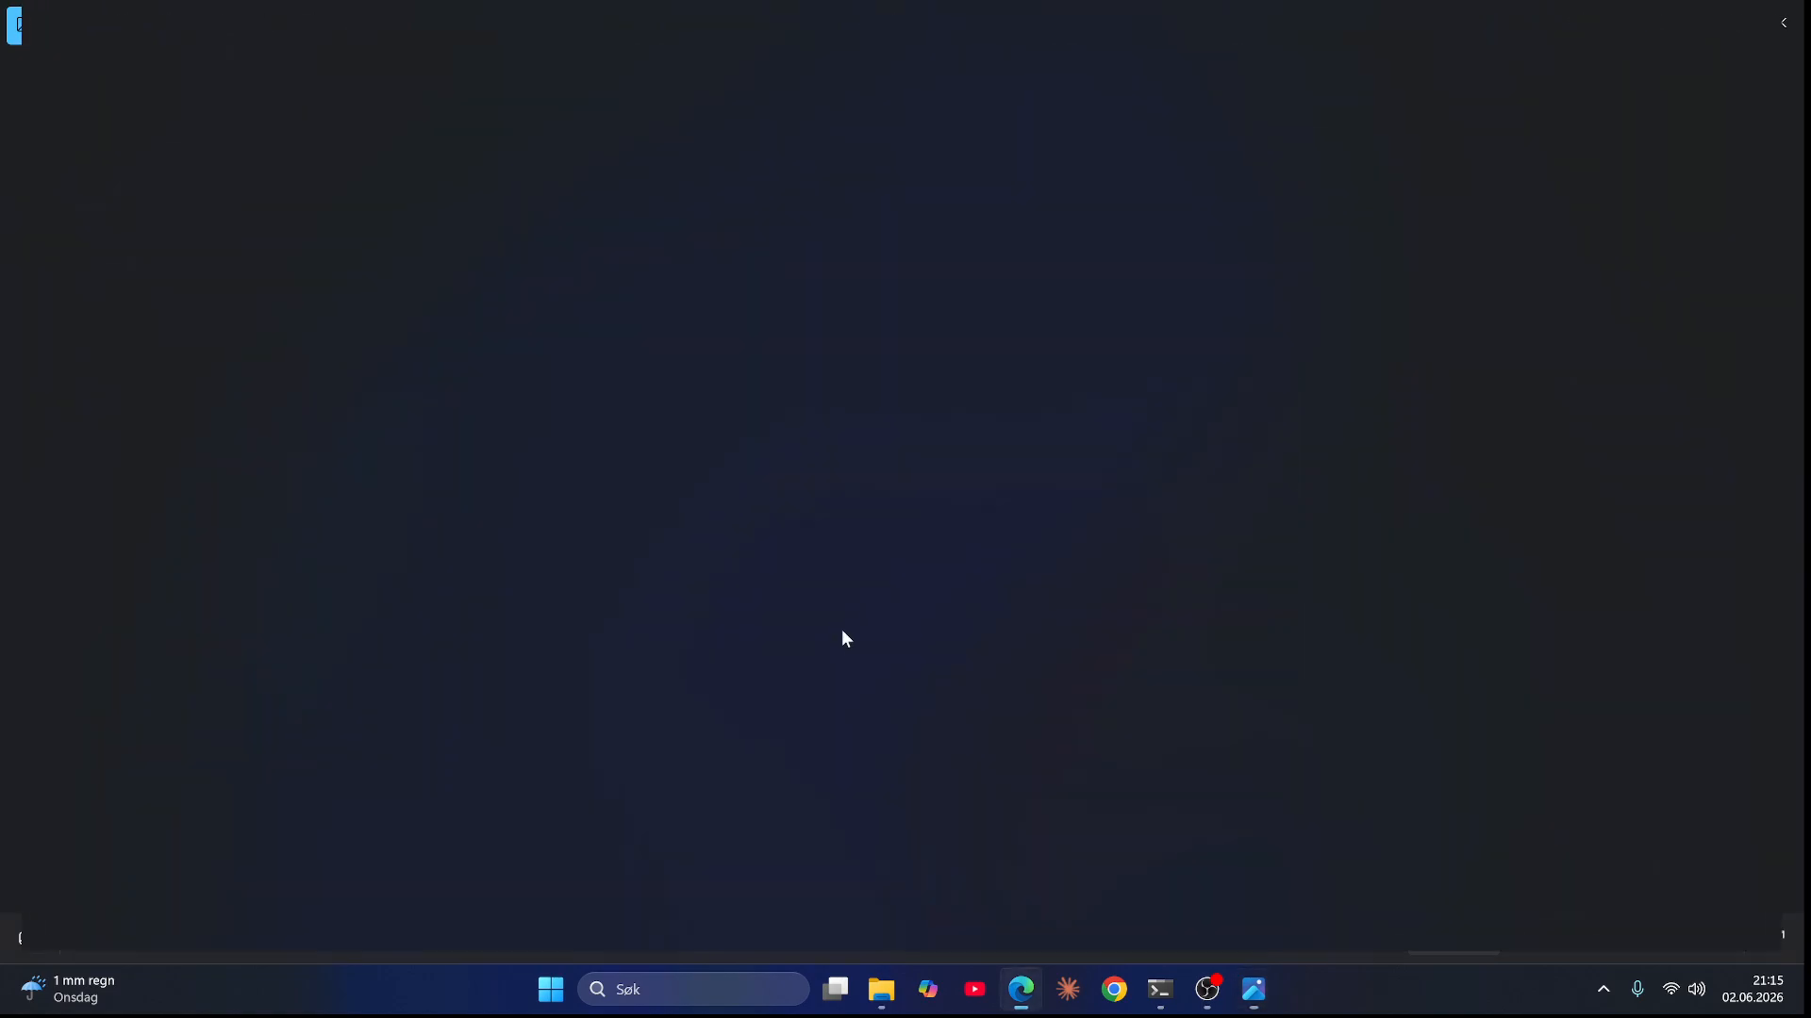
click(1689, 16)
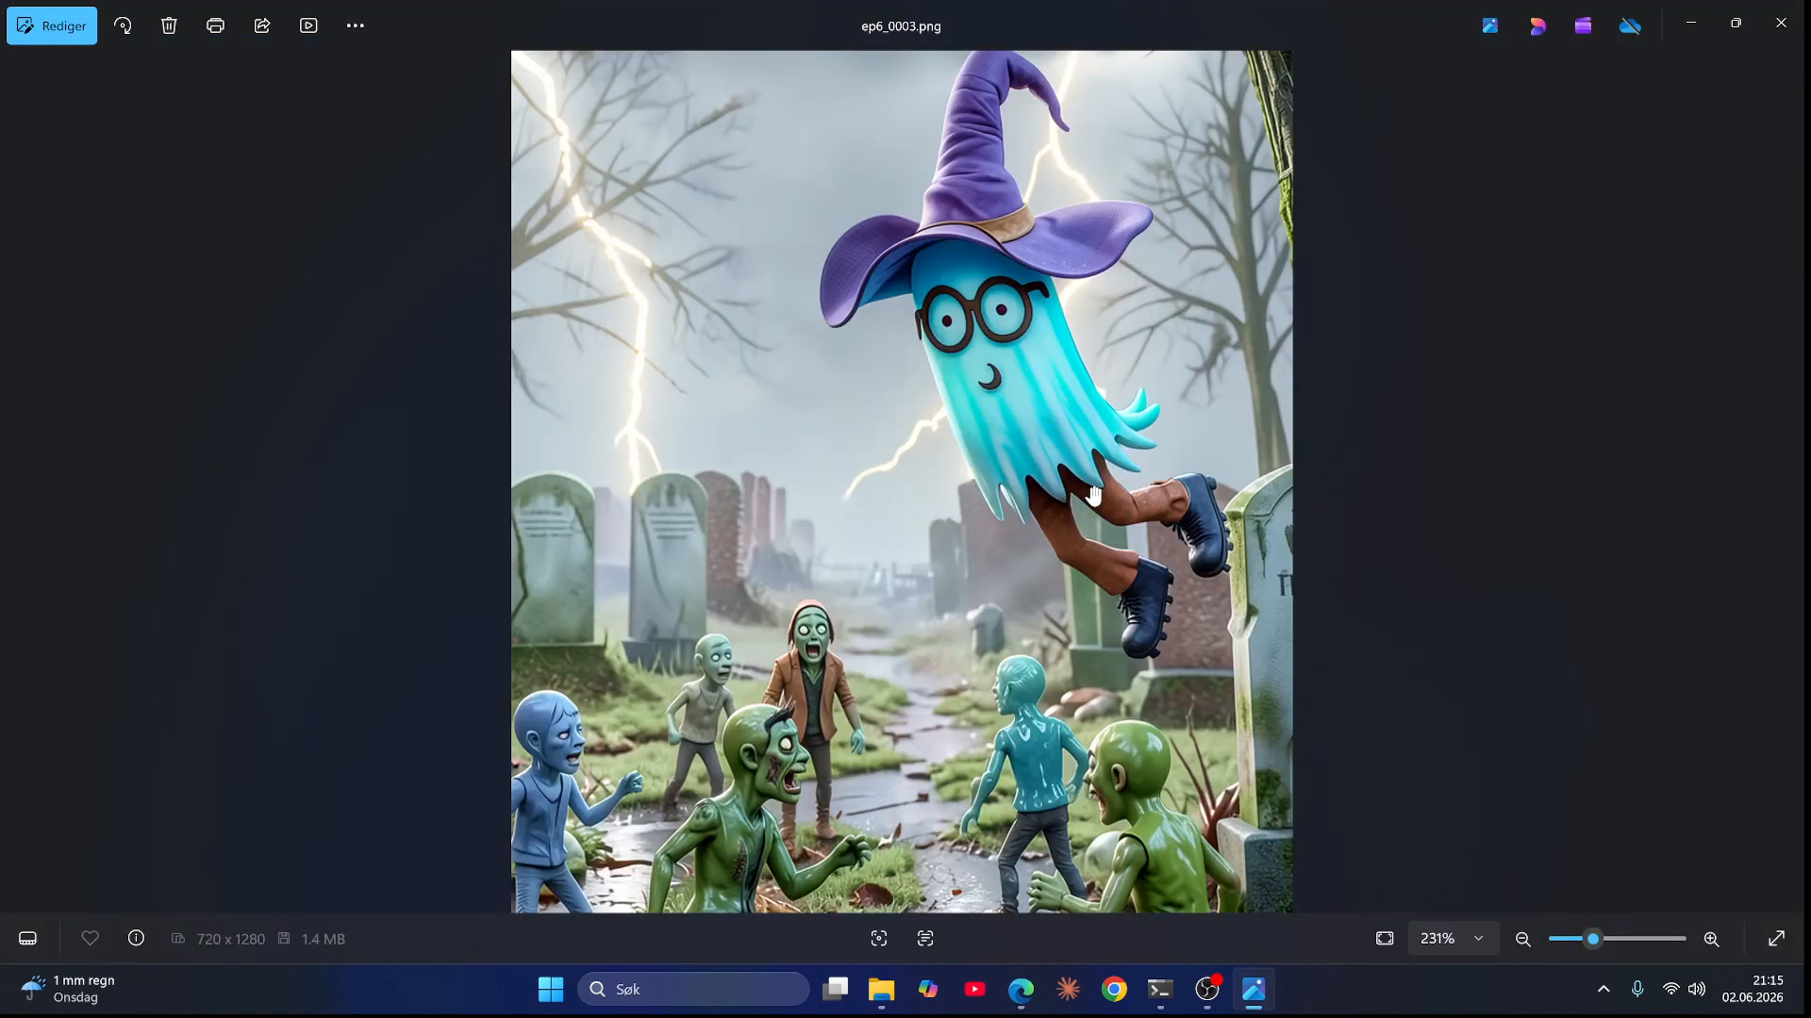
scroll(1011, 496, down, 2)
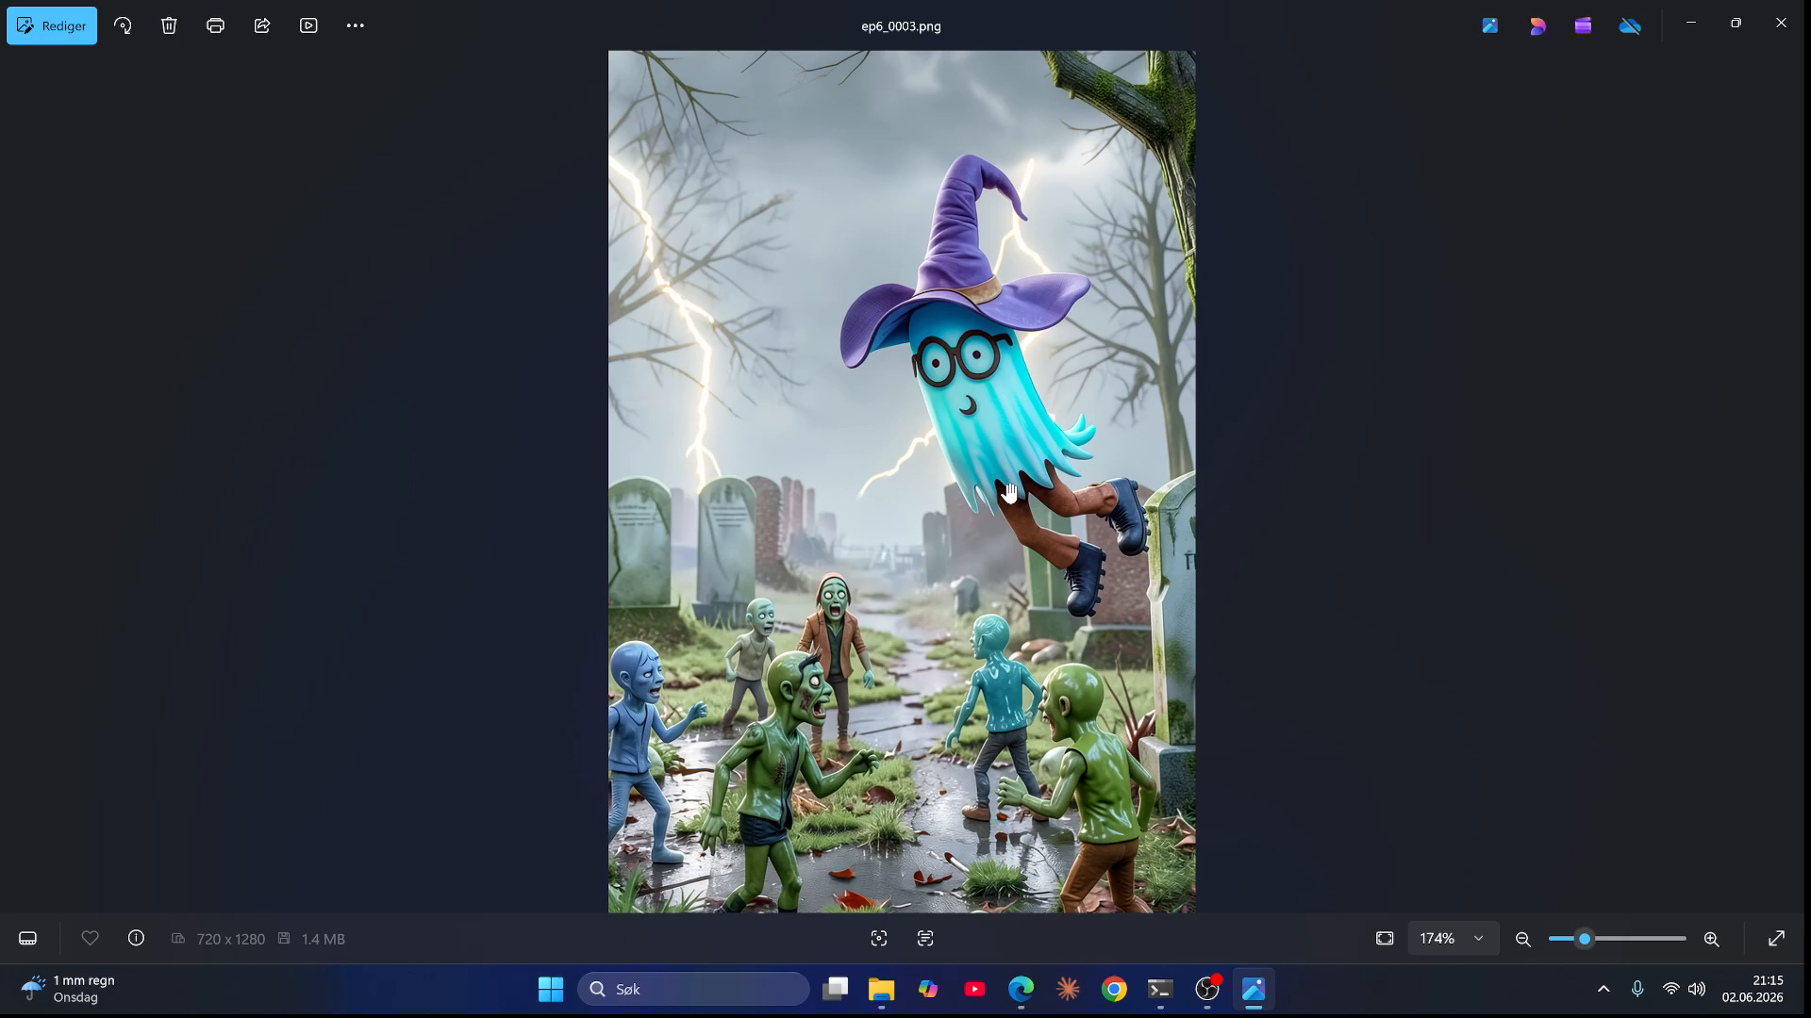
Step: Step through ep6_0004.png and ep6_0005.png, zooming into the zombie and wizard ghost scene
key(Right)
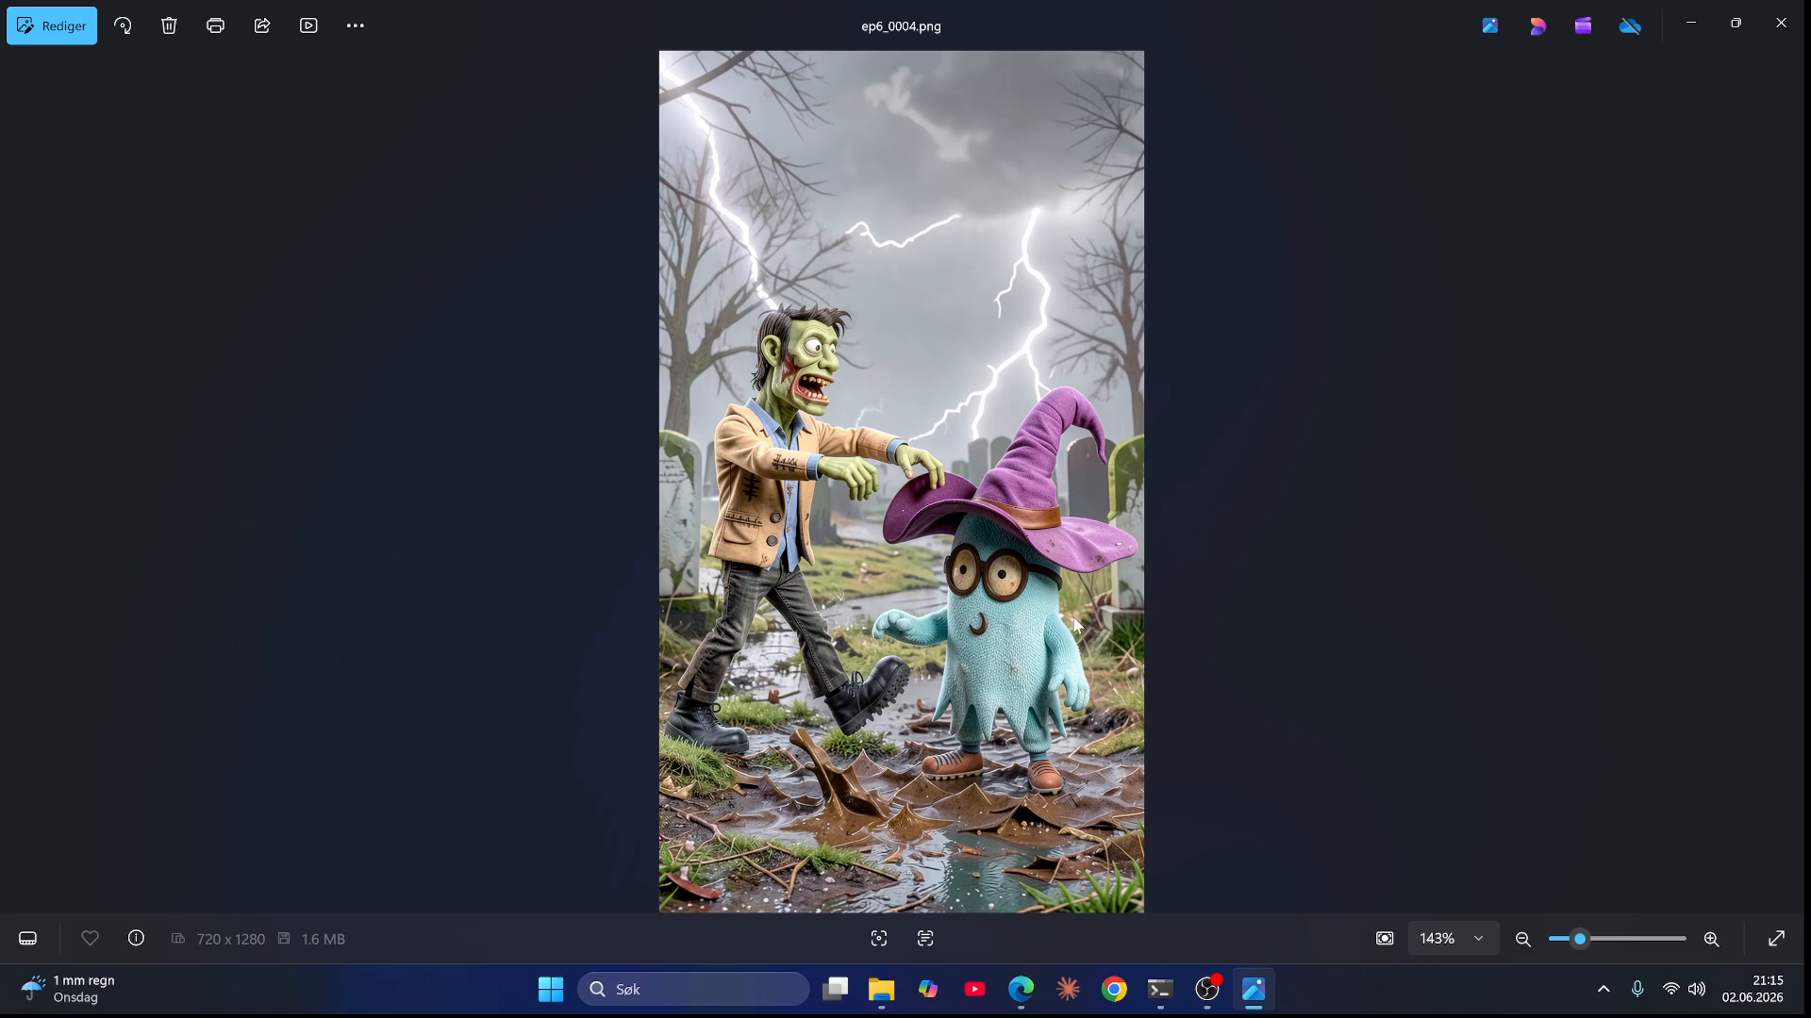
key(Right)
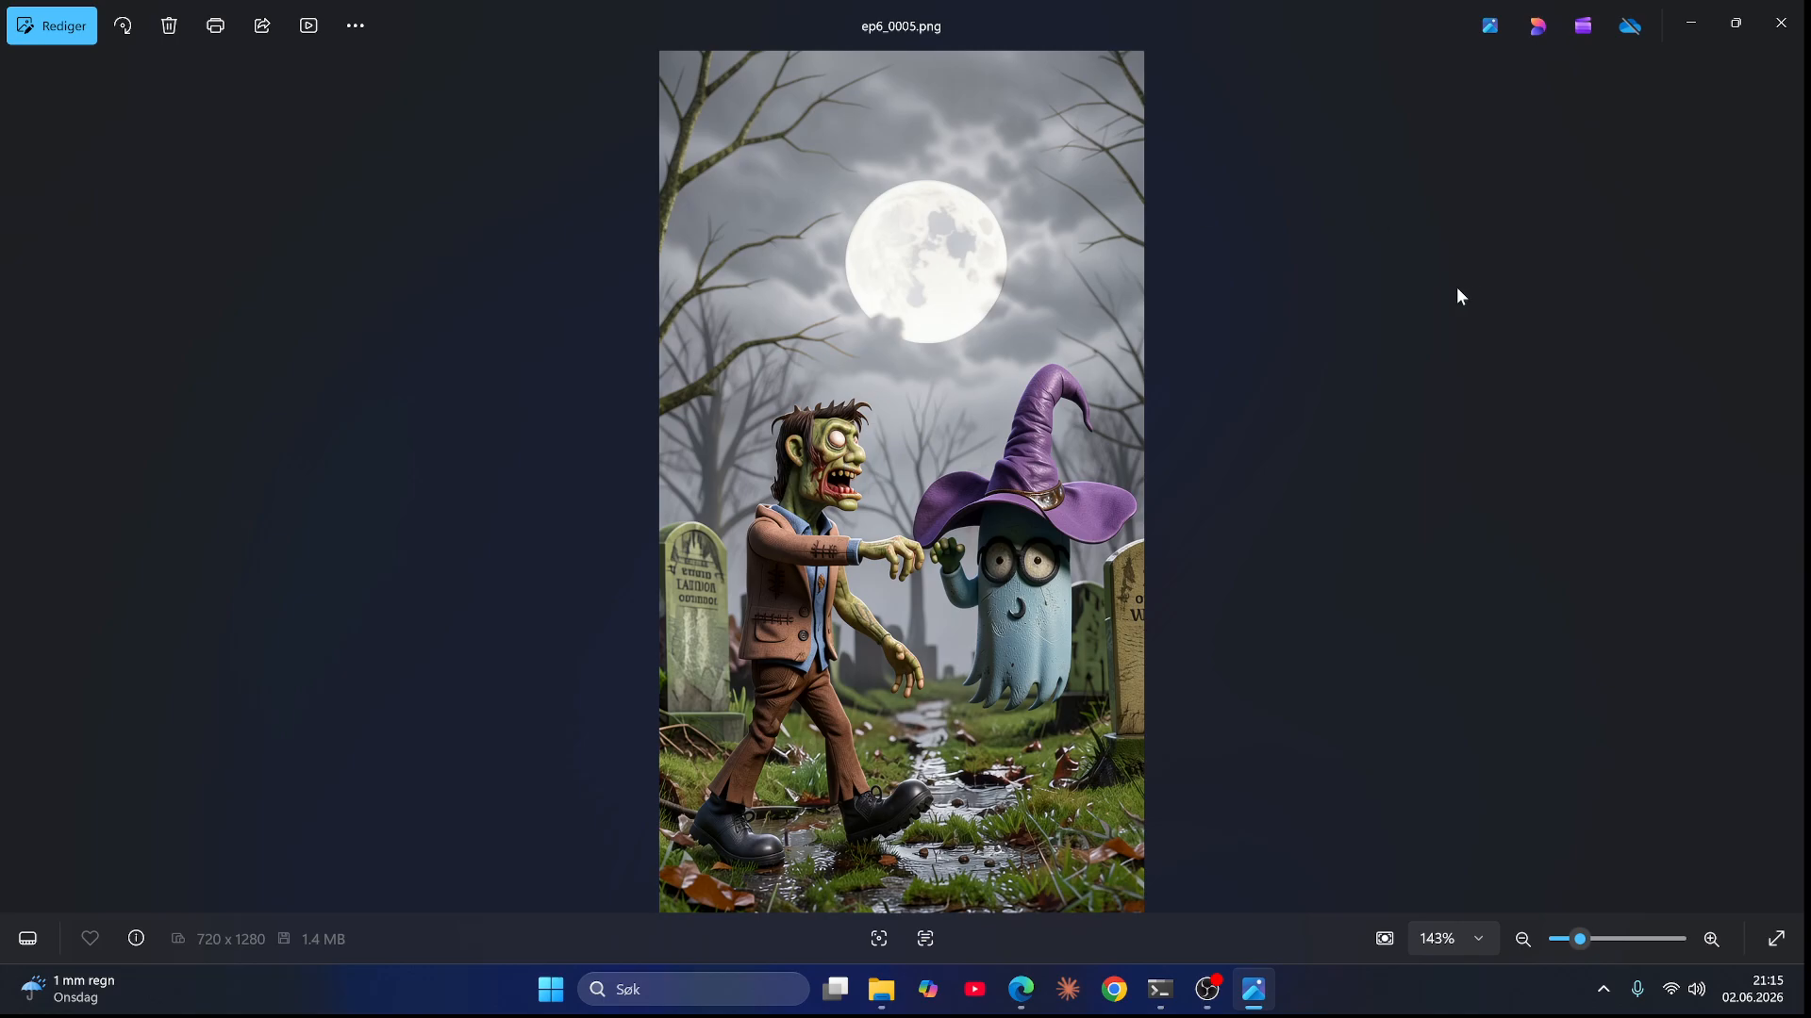
key(Left)
key(Right)
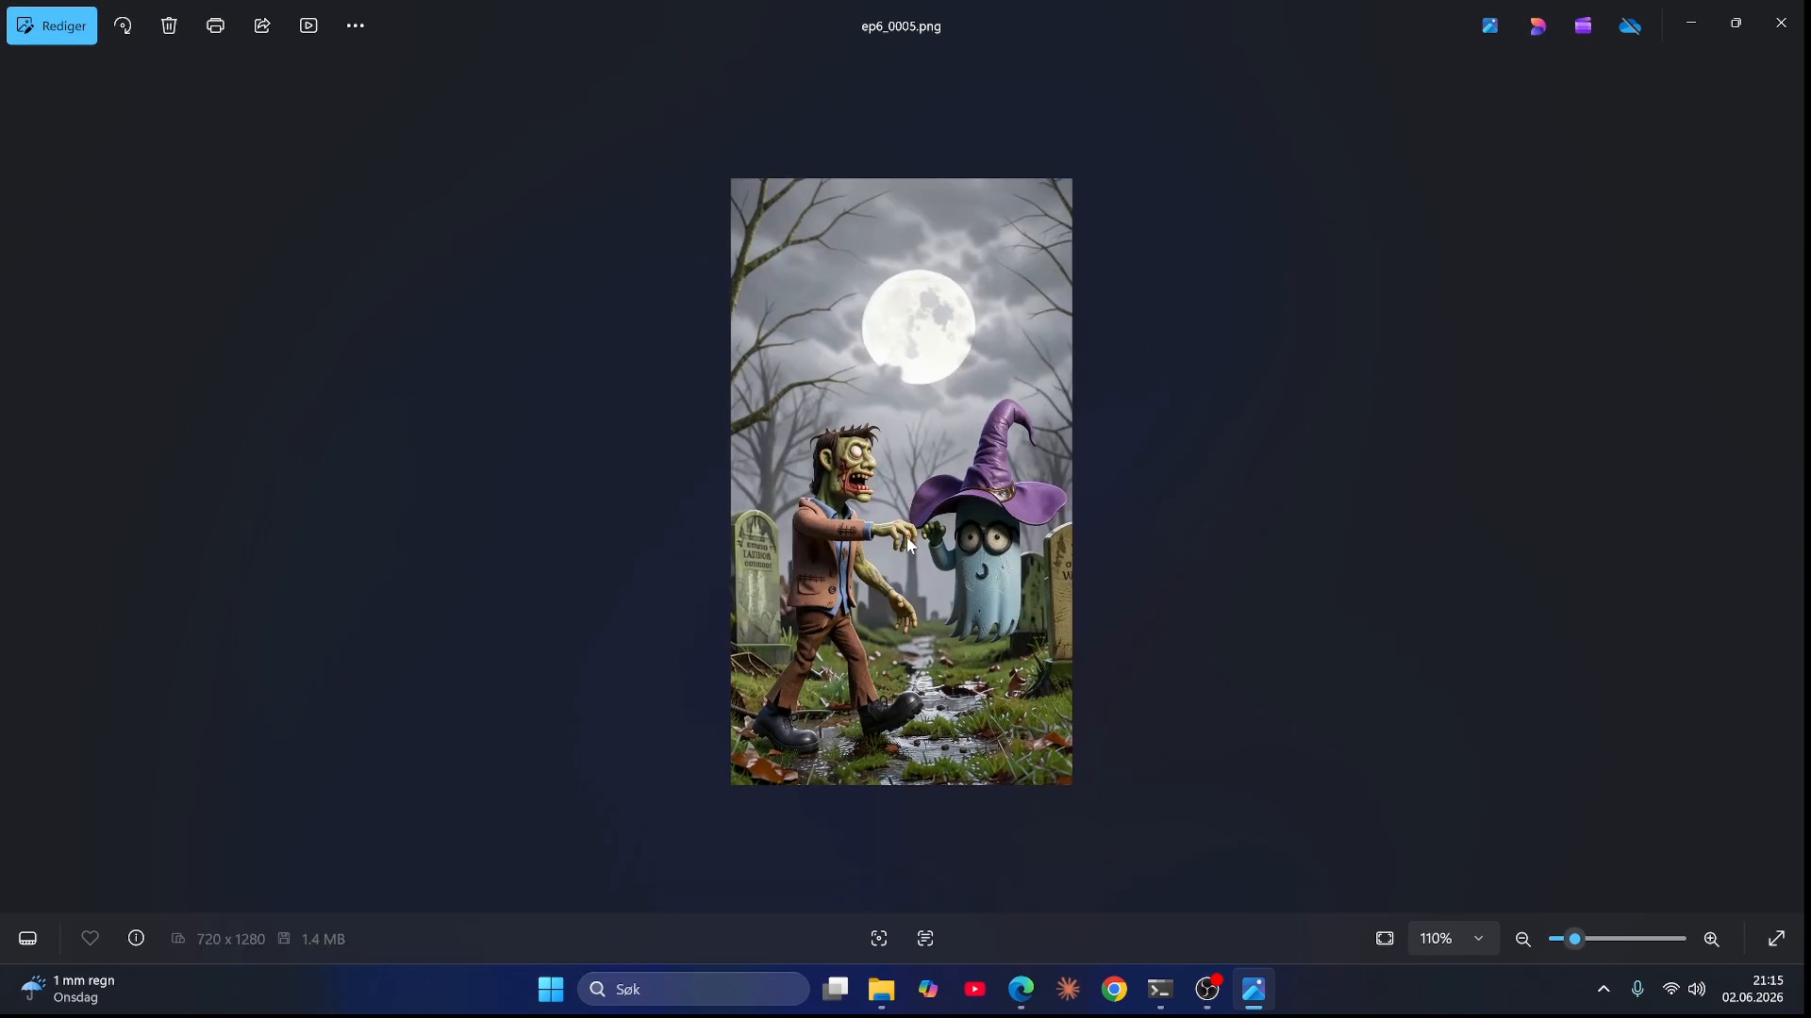
scroll(910, 545, up, 5)
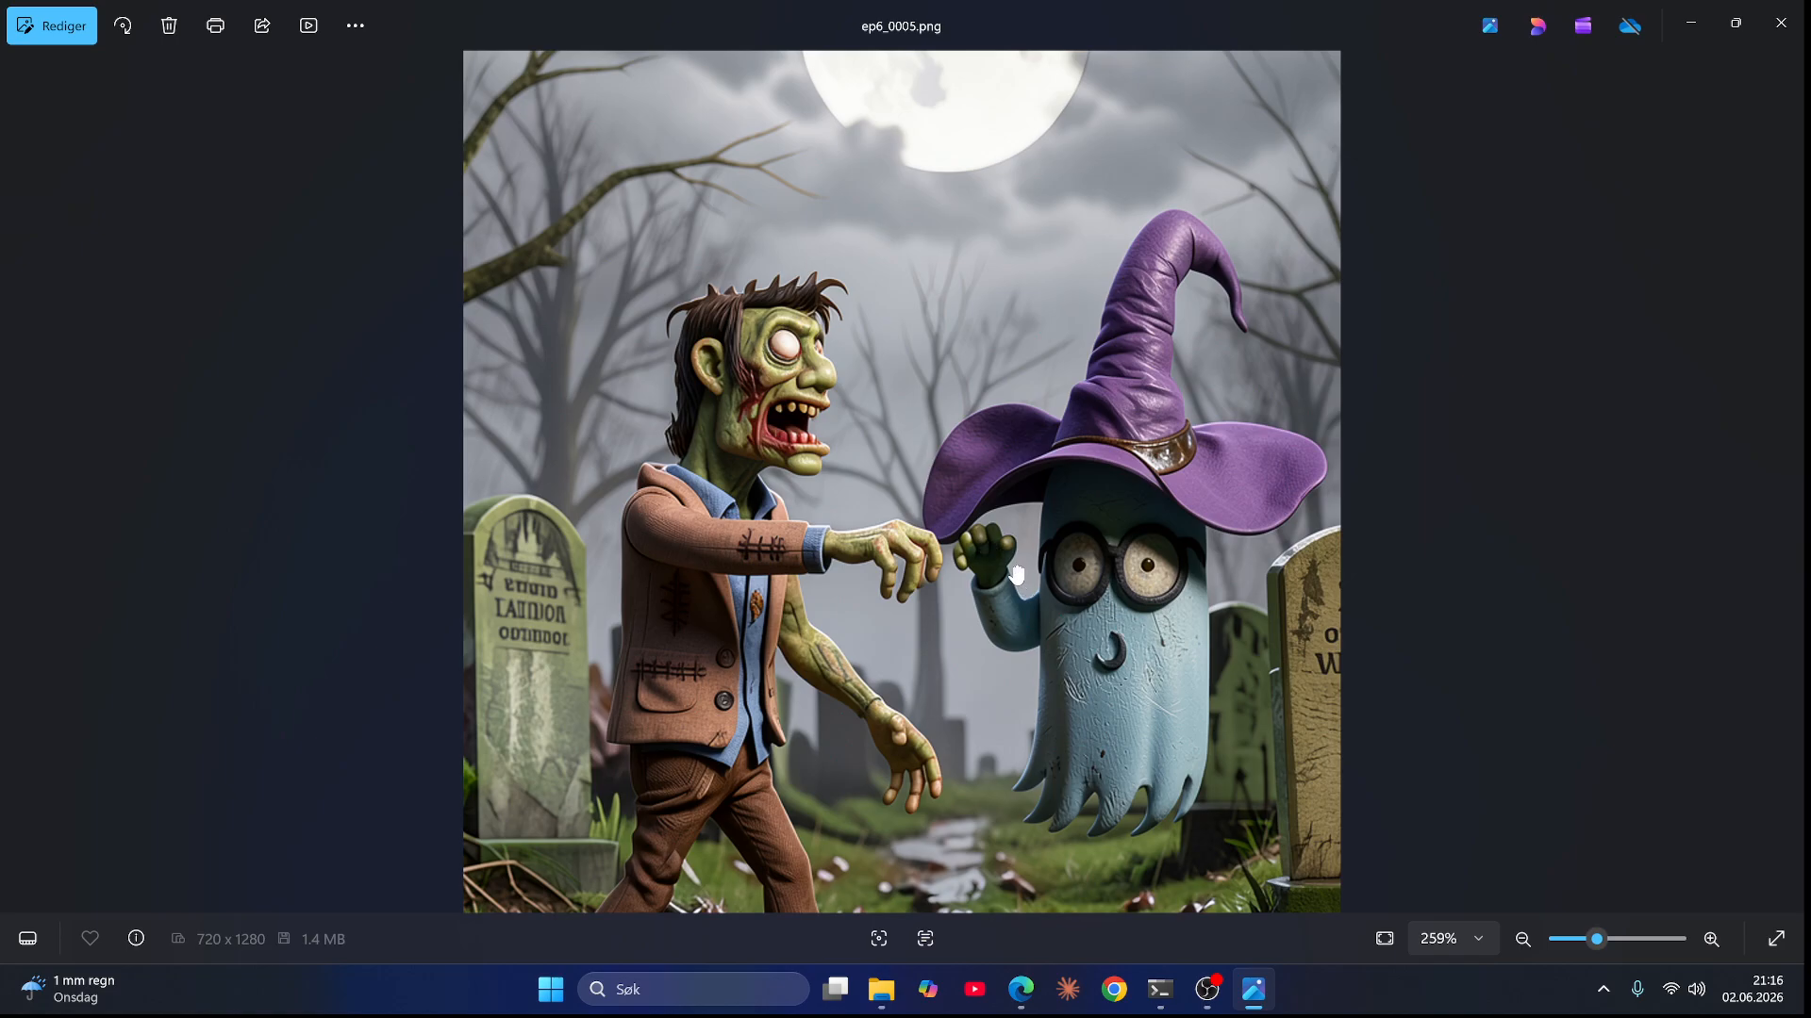
scroll(1016, 573, down, 5)
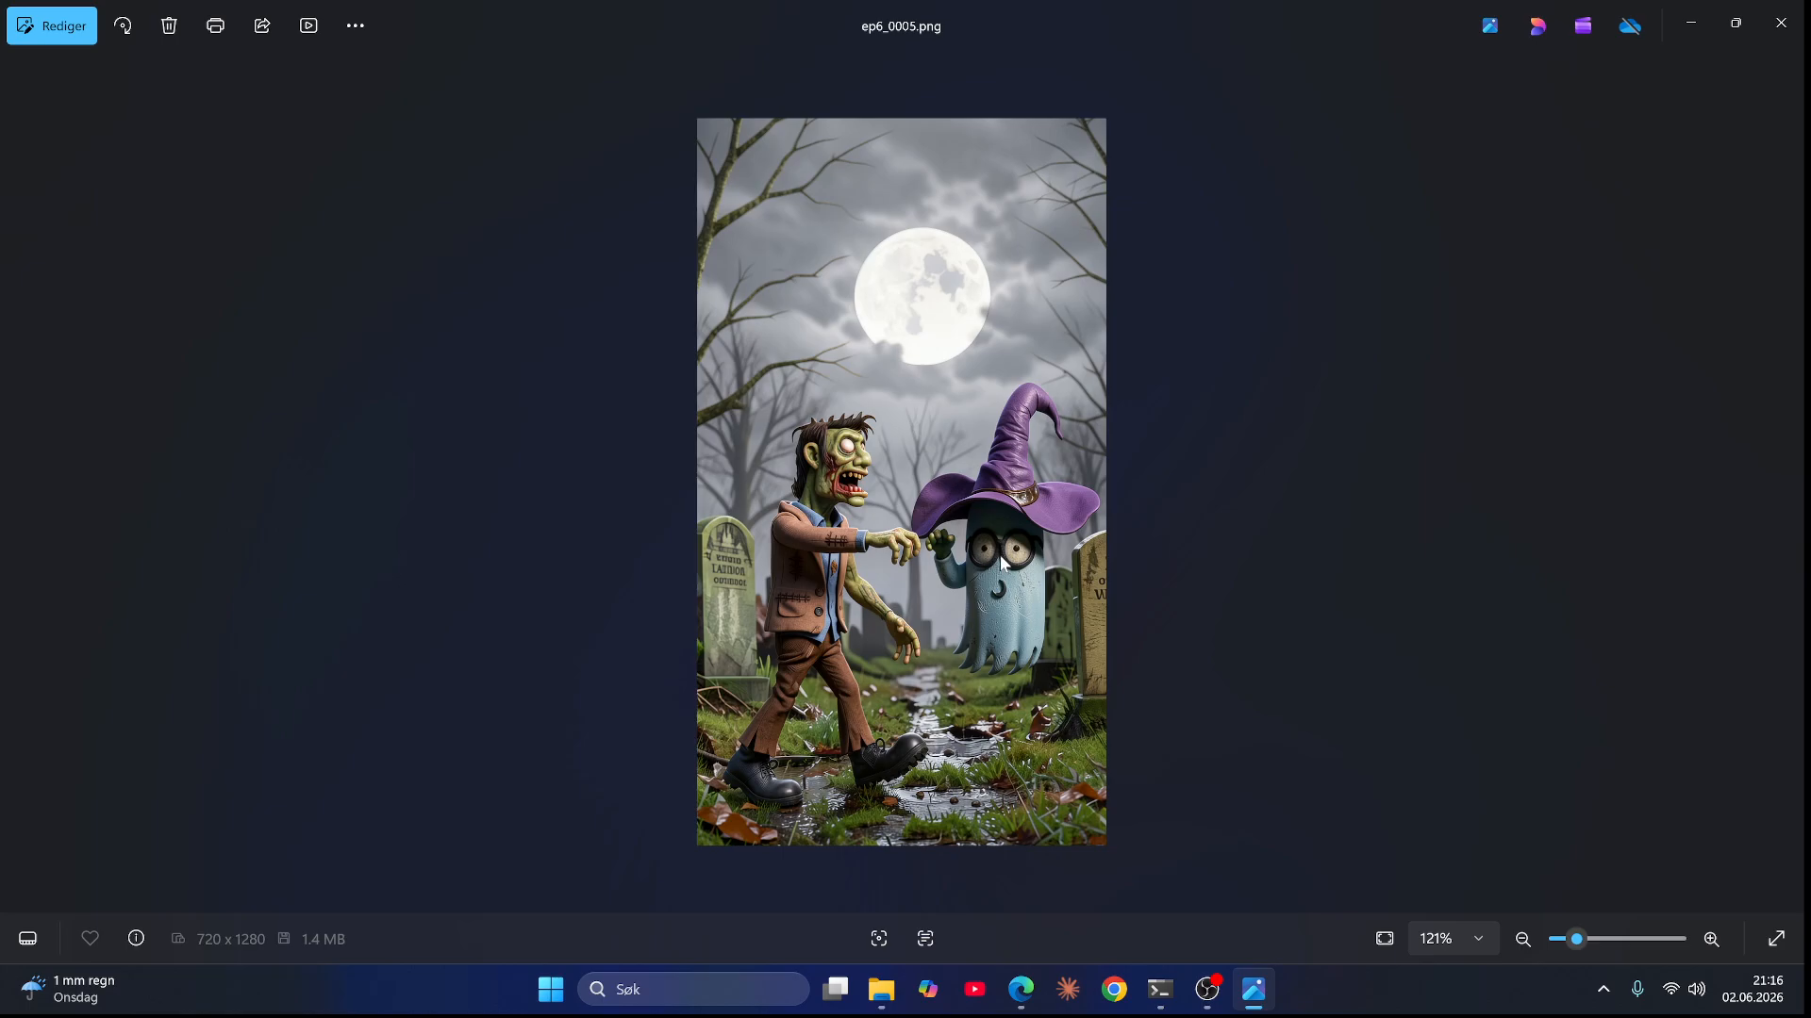
key(Right)
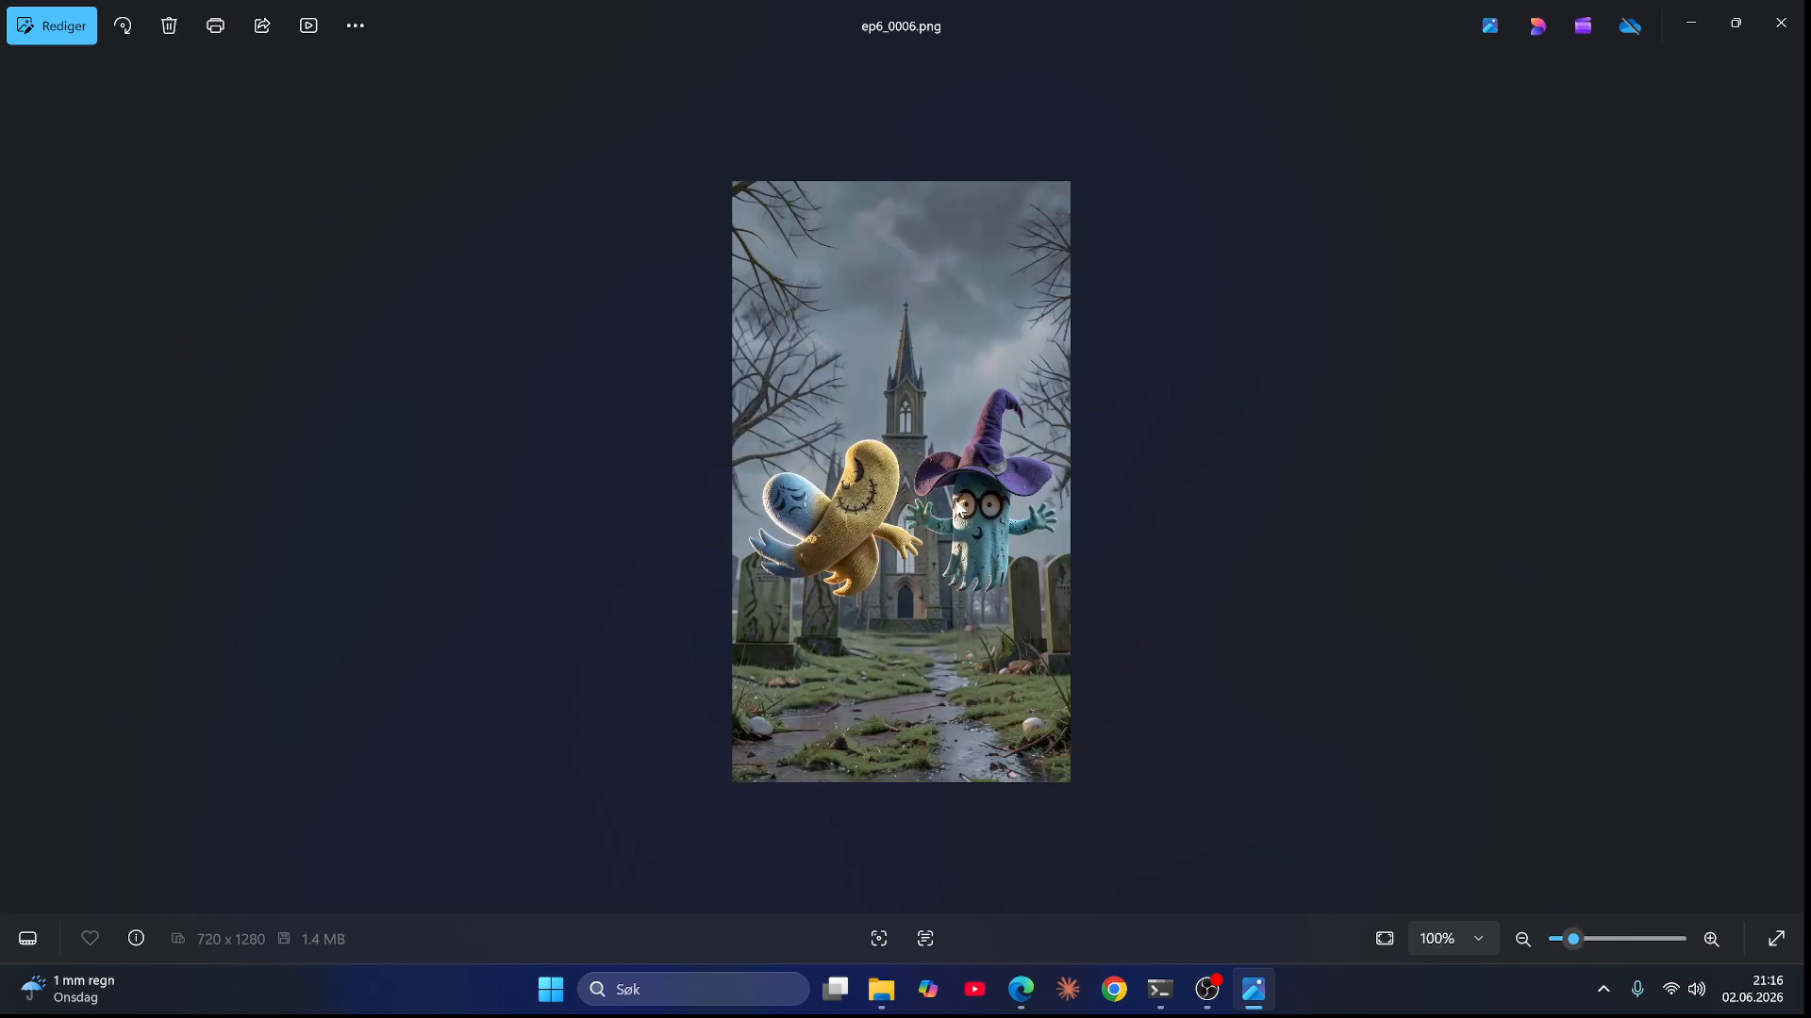
Step: Review ep6_0006.png and ep6_0007.png, zooming into each to inspect the characters
scroll(962, 513, up, 4)
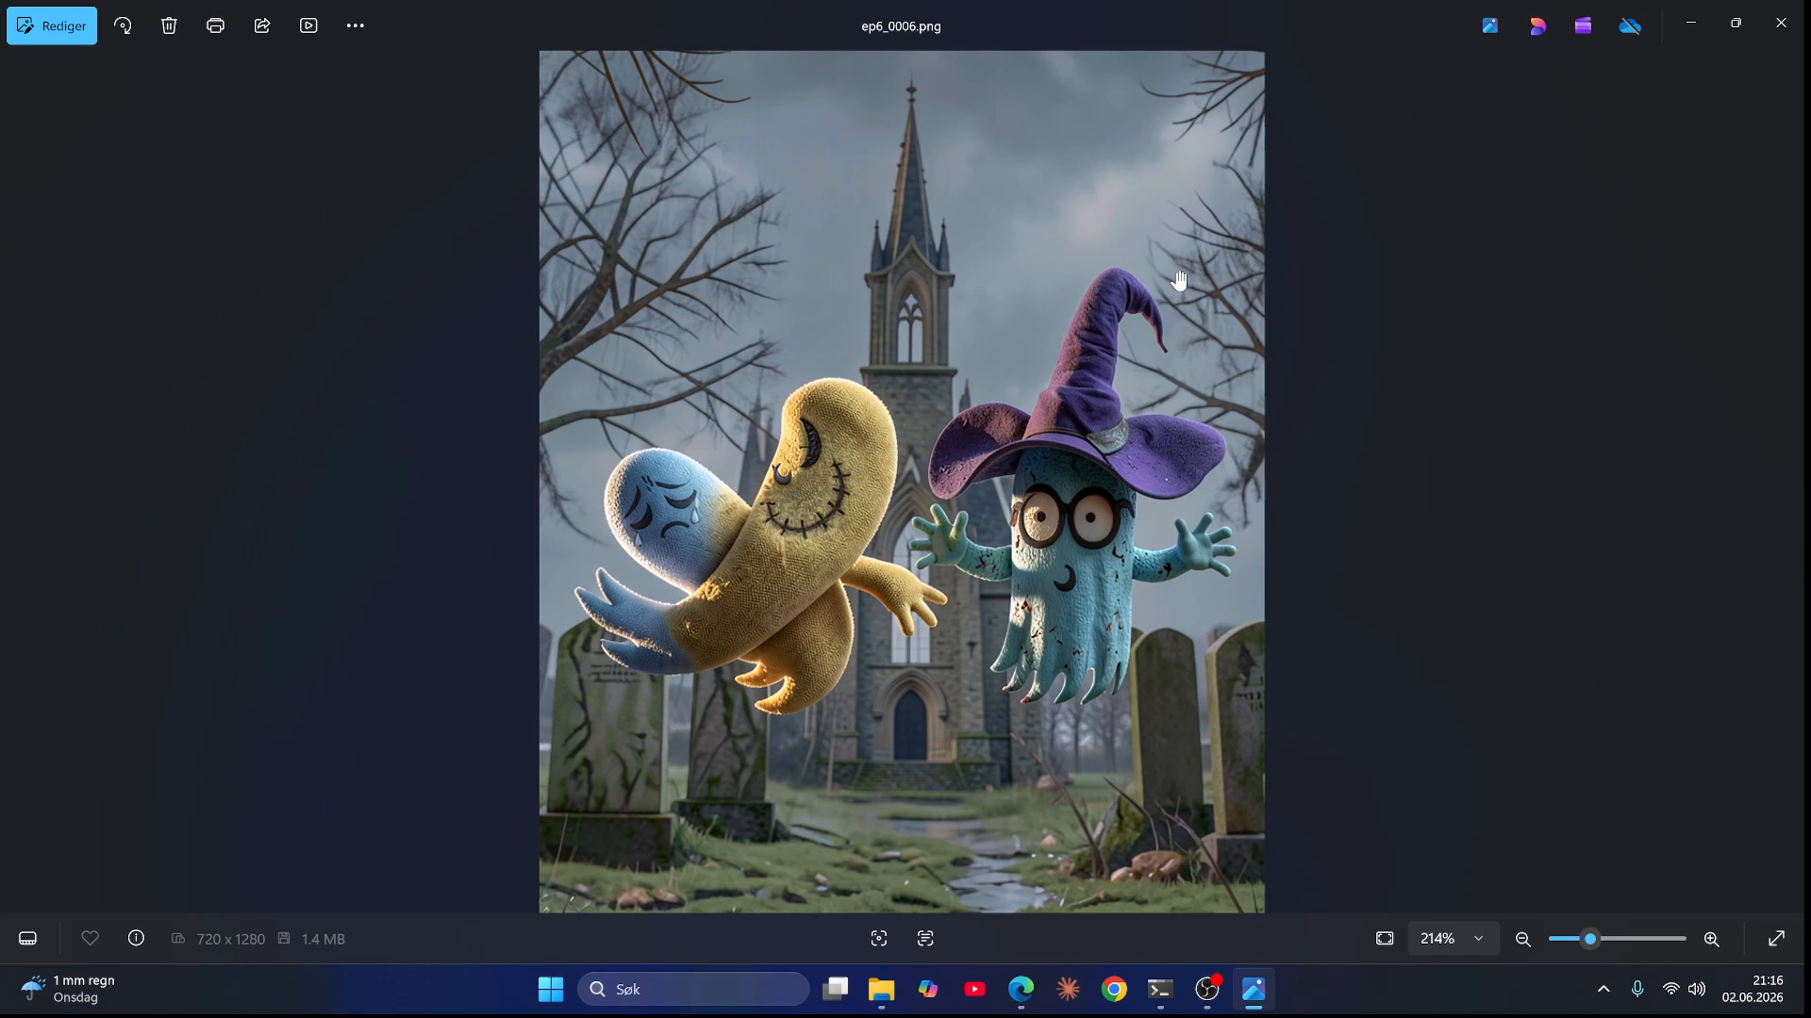
key(Left)
key(Right)
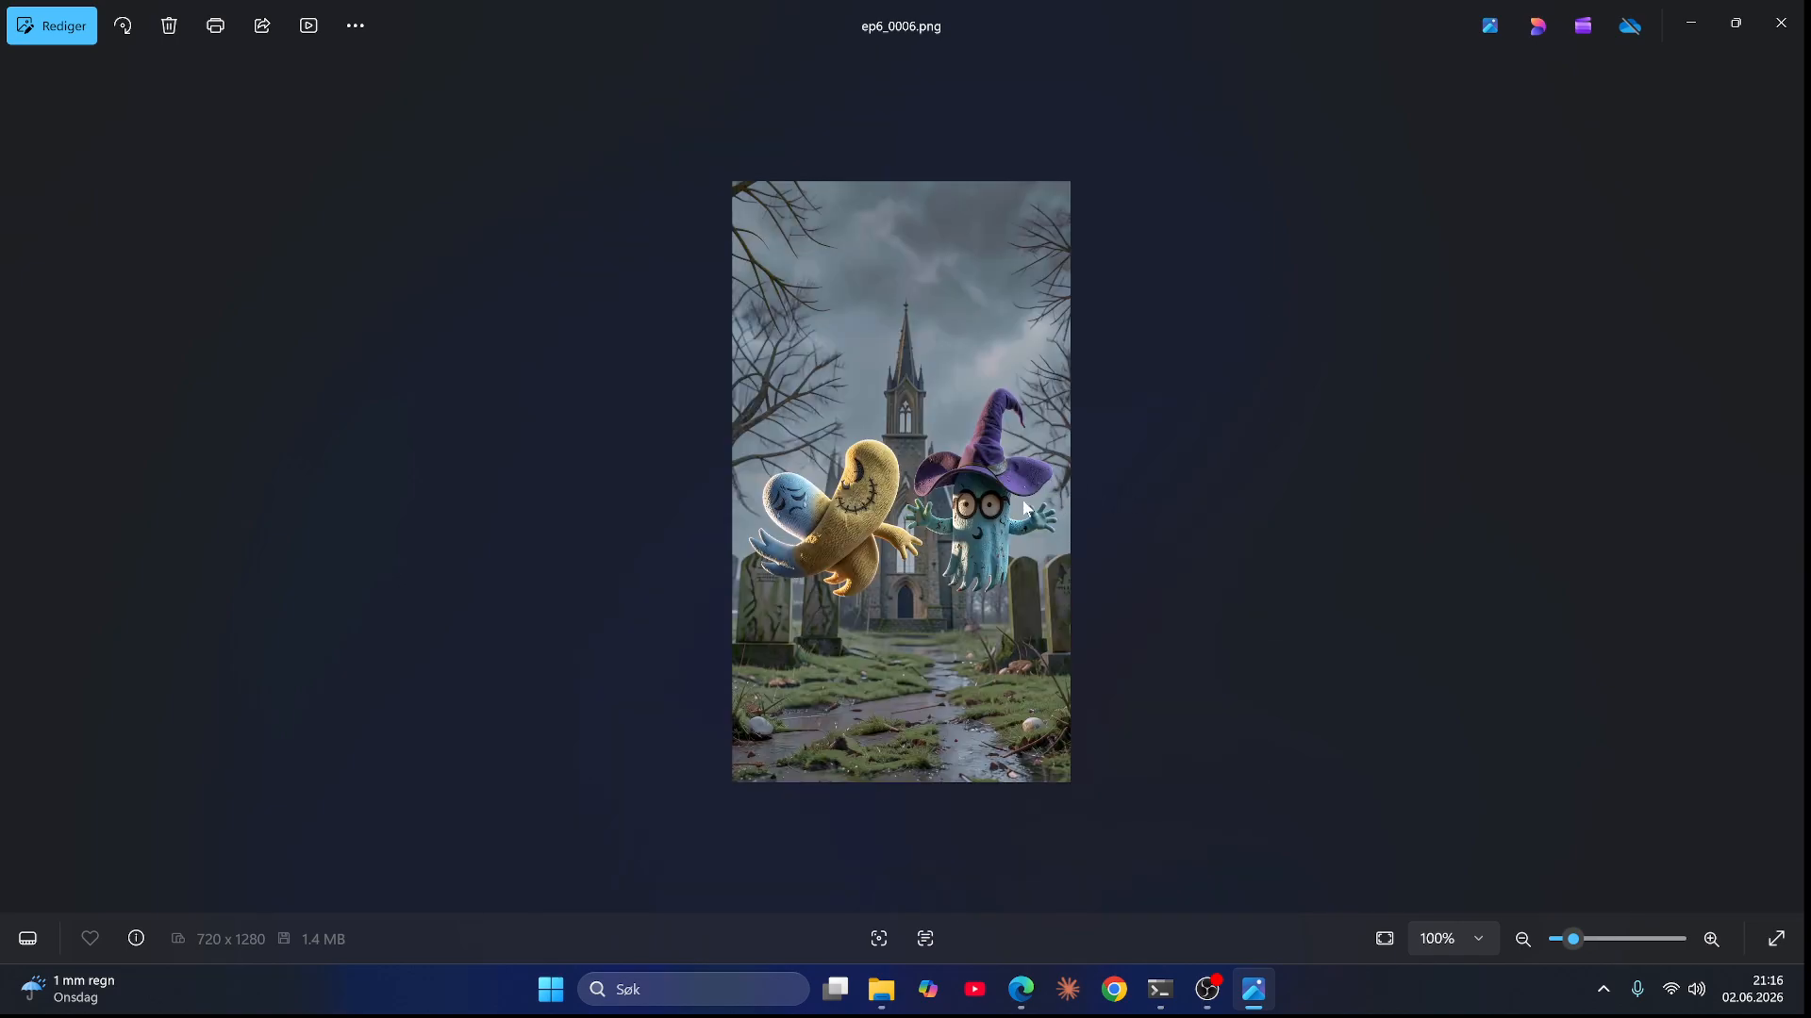
key(Right)
scroll(844, 630, up, 3)
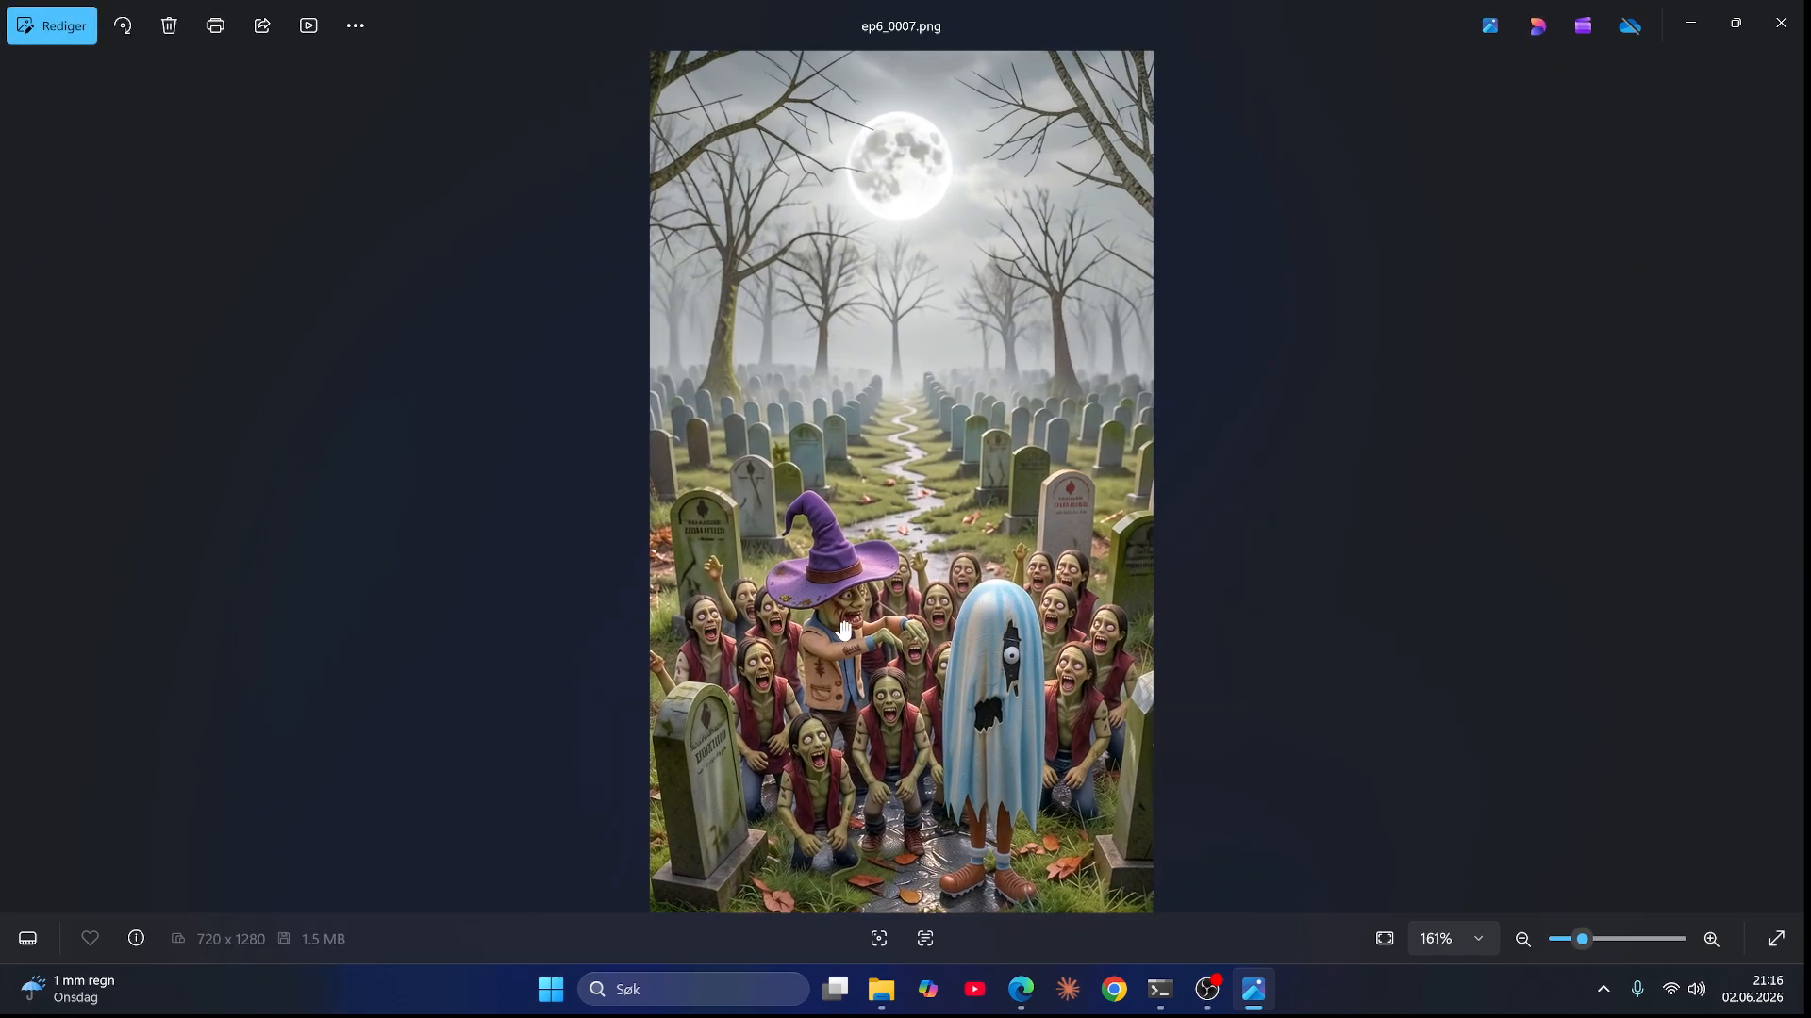
scroll(844, 630, up, 2)
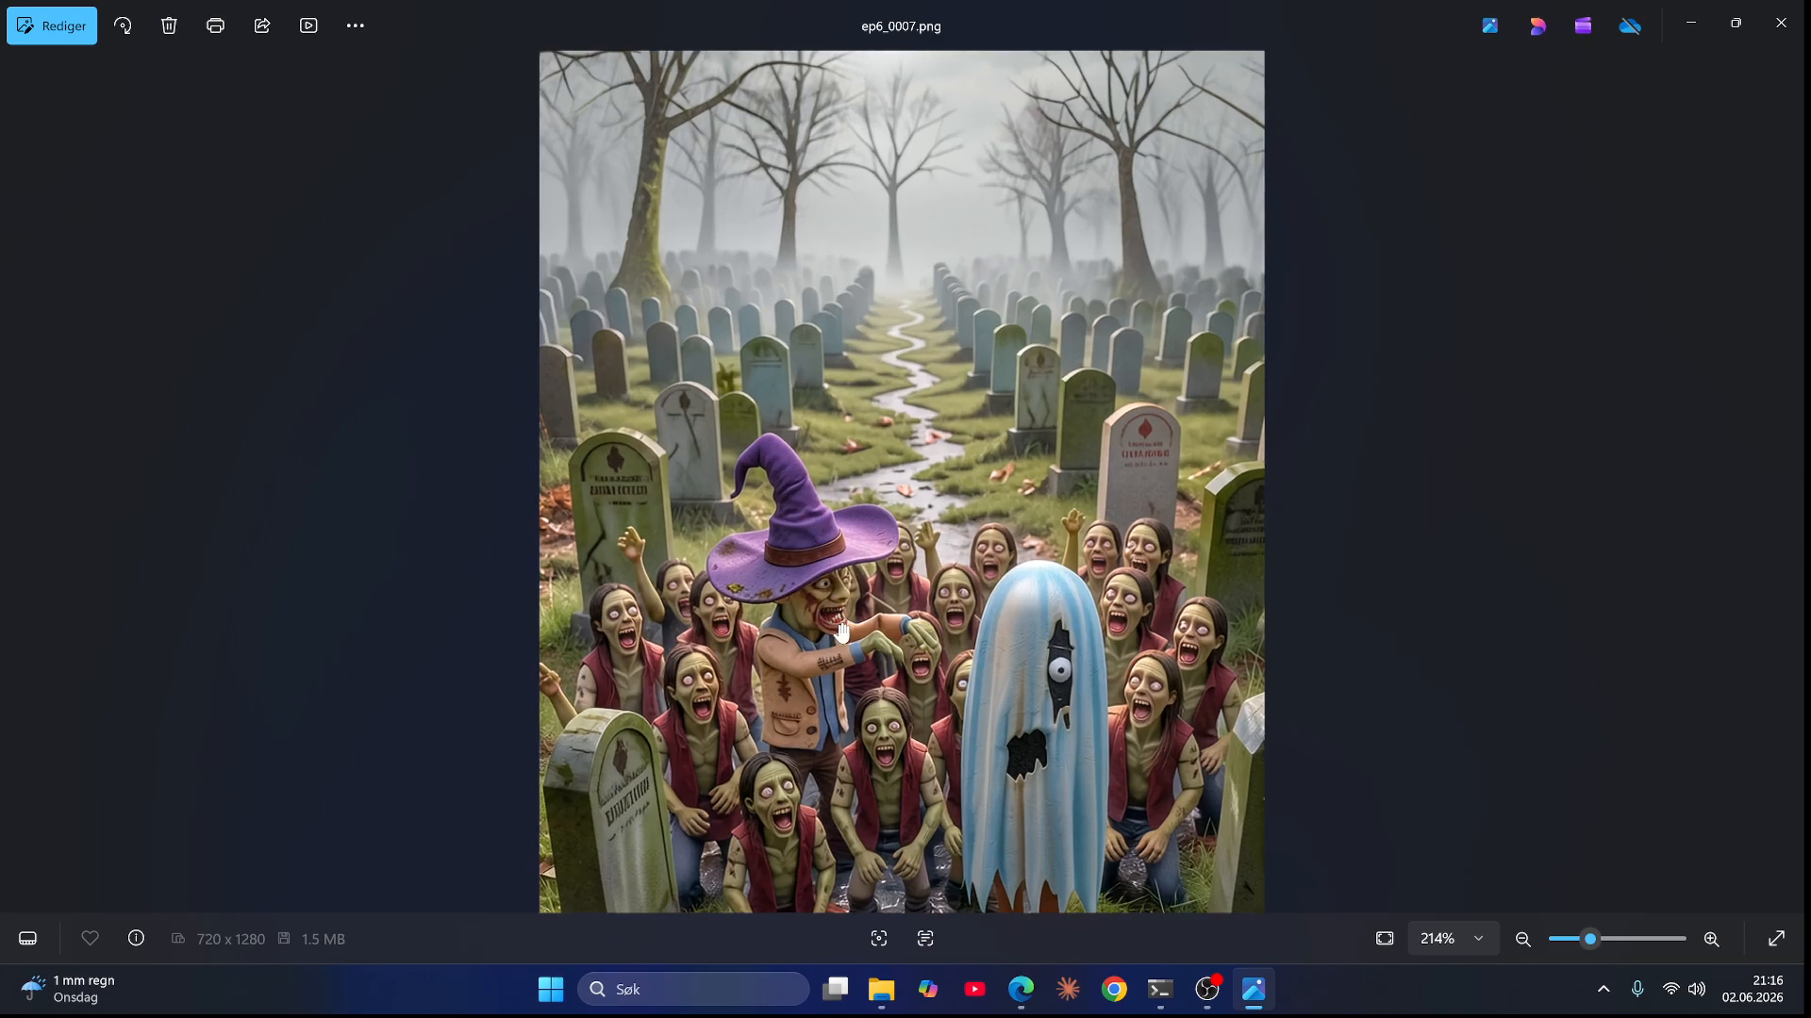
Step: Leaf through the images from ep6_0008.png to ep6_0013.png, zooming briefly into ep6_0009.png
key(Right)
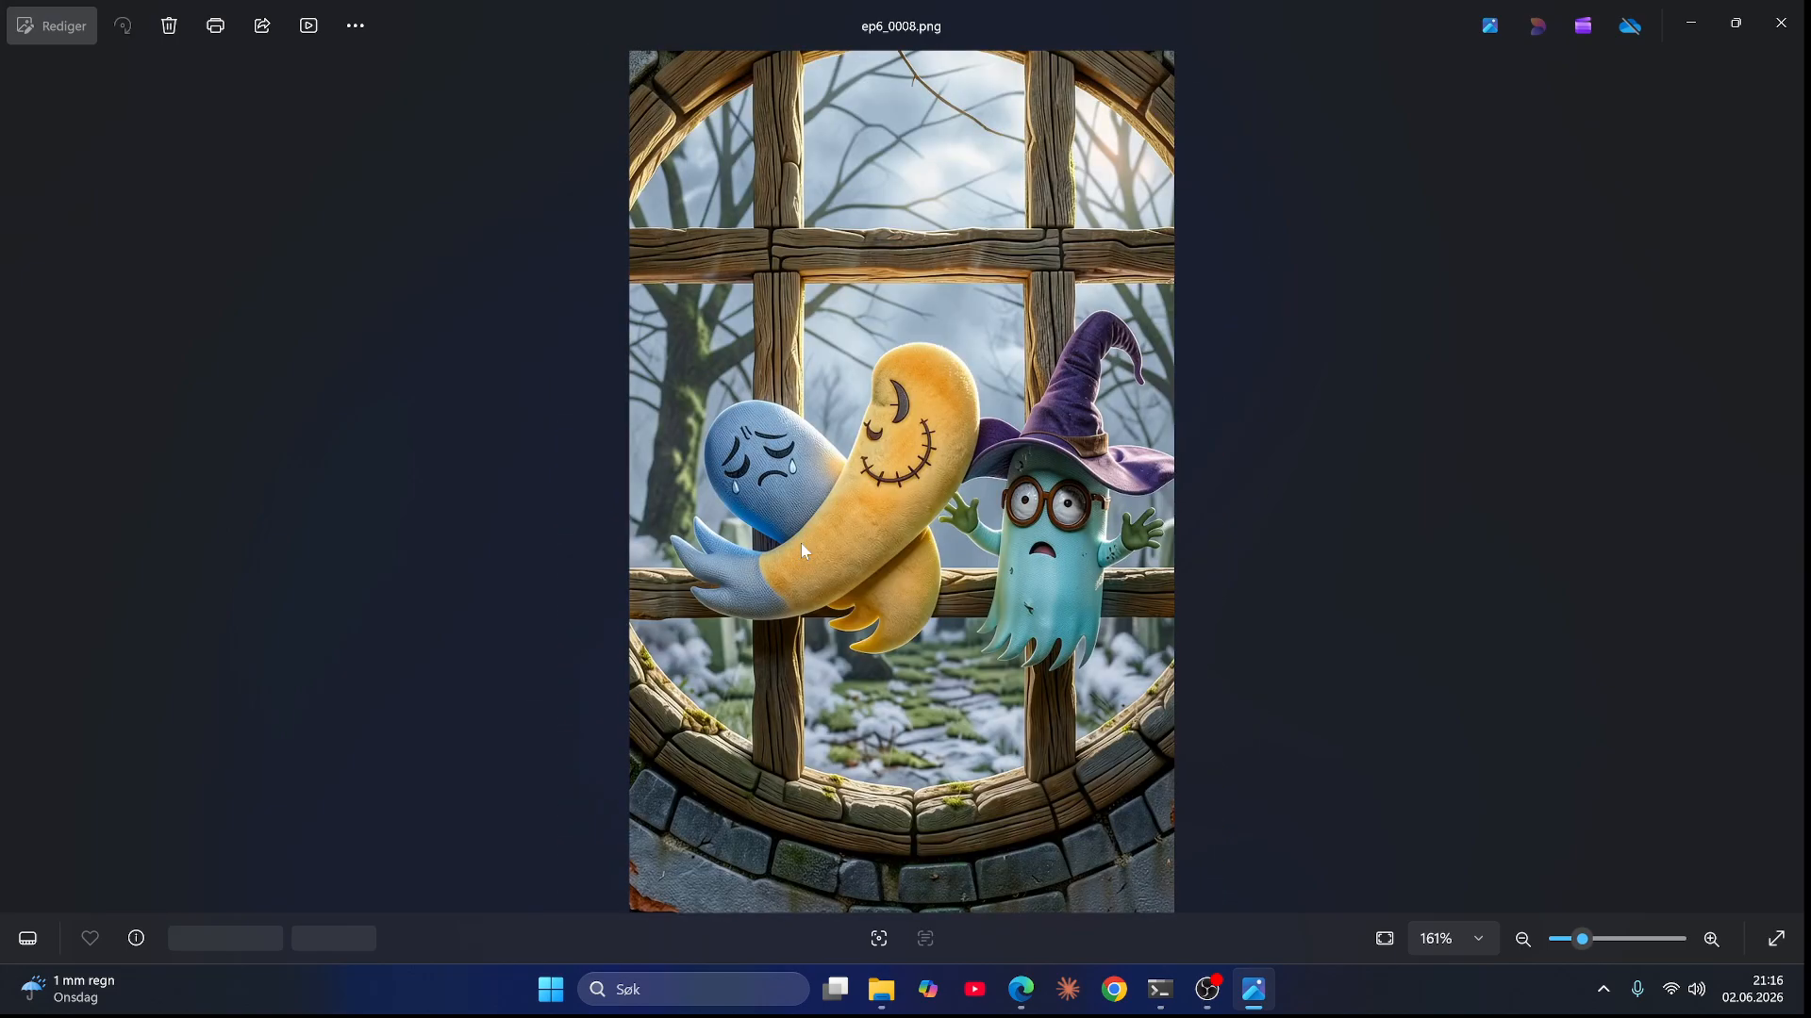
key(Right)
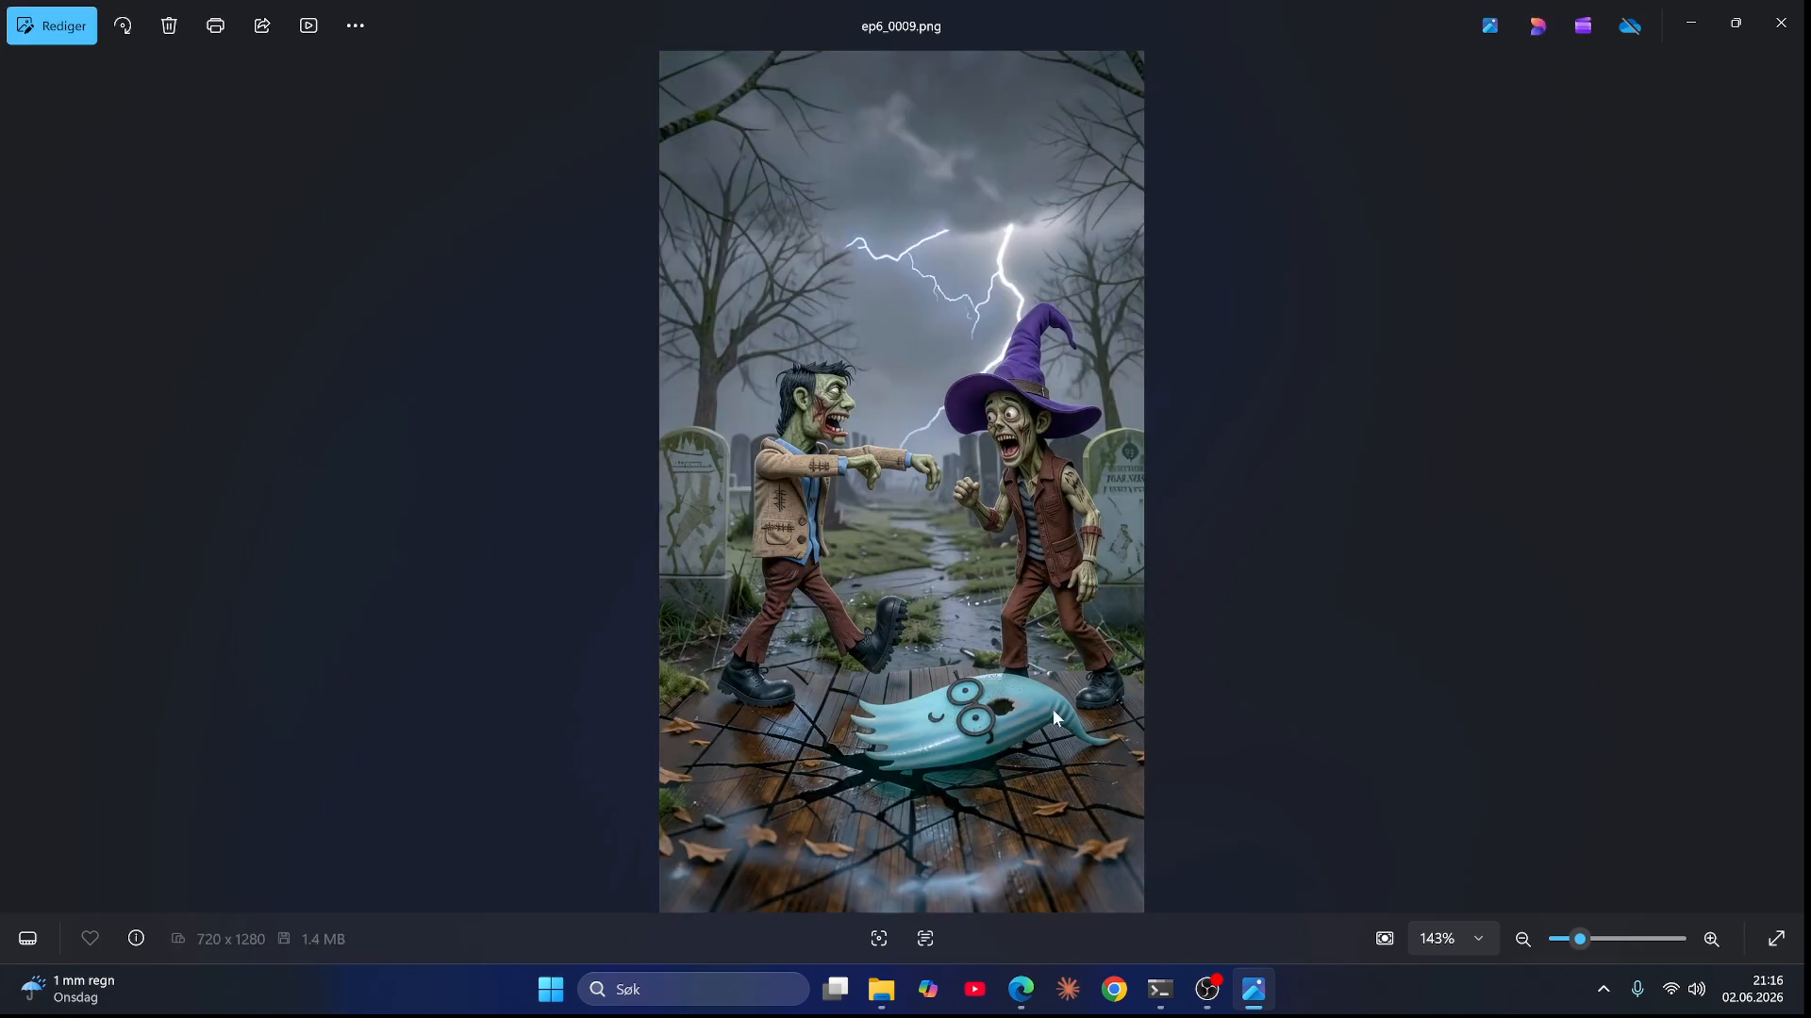
scroll(1052, 709, up, 3)
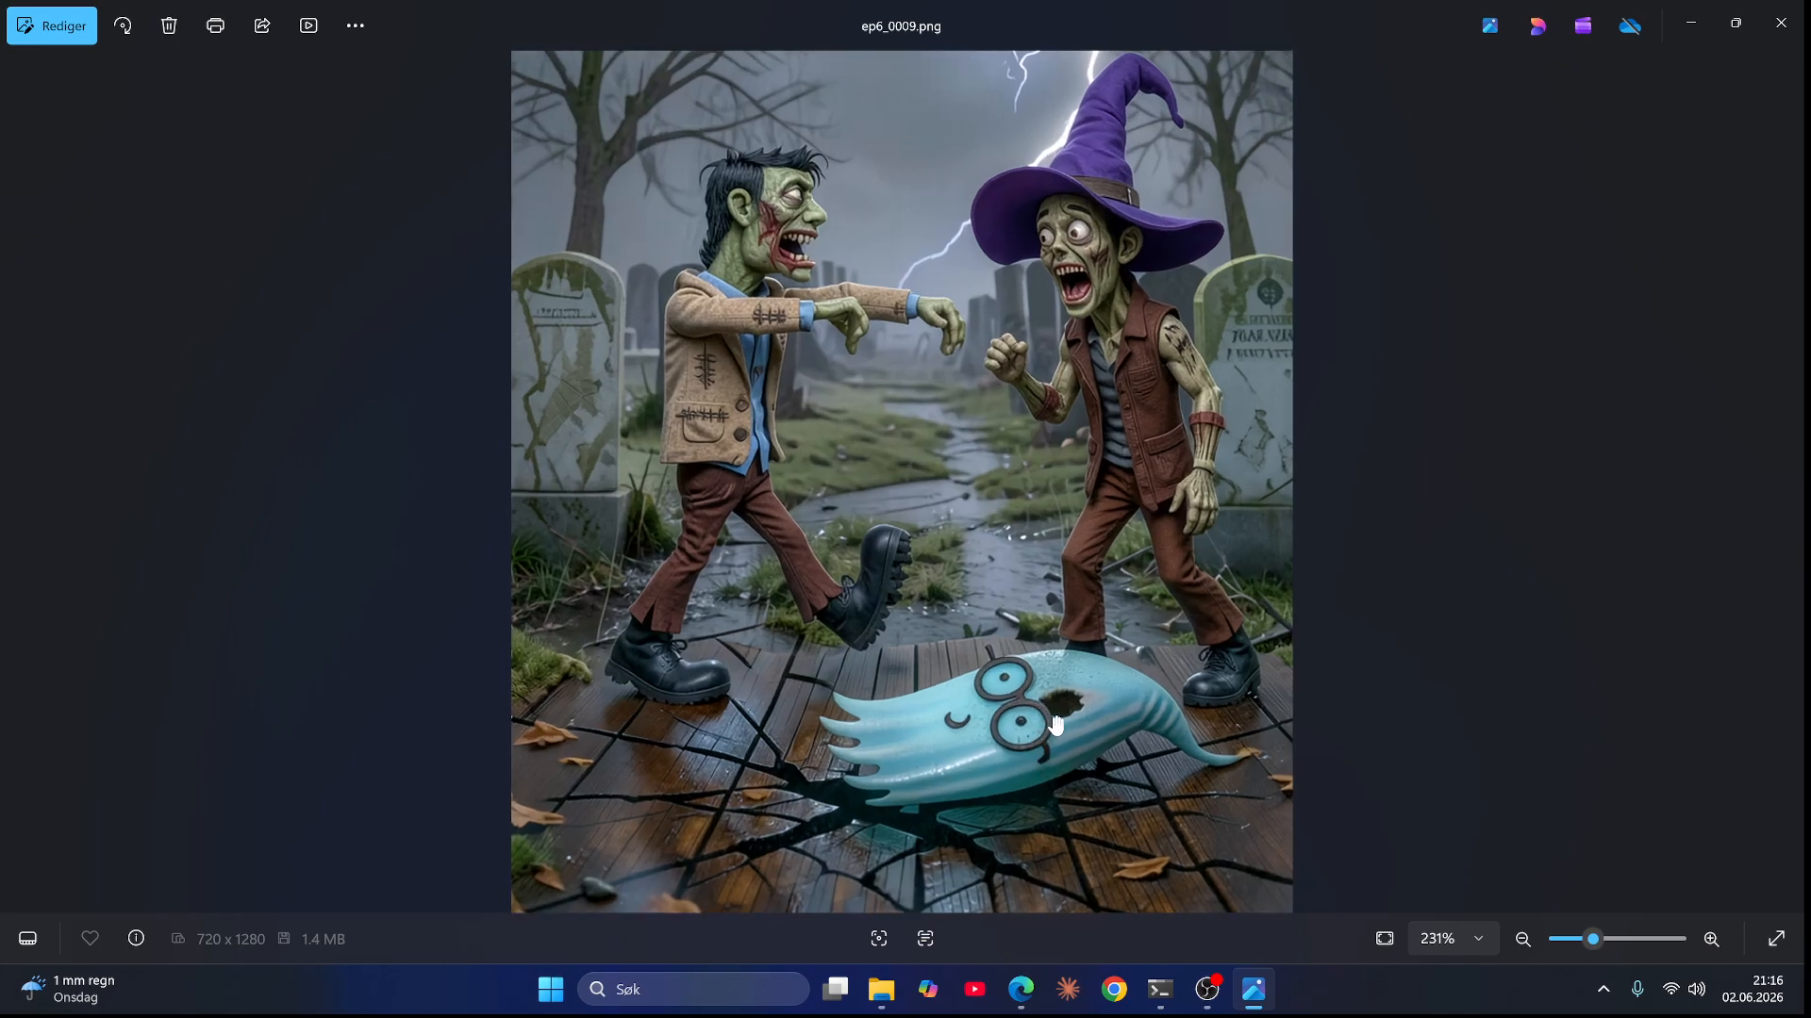
scroll(1041, 707, down, 3)
key(Right)
key(Right)
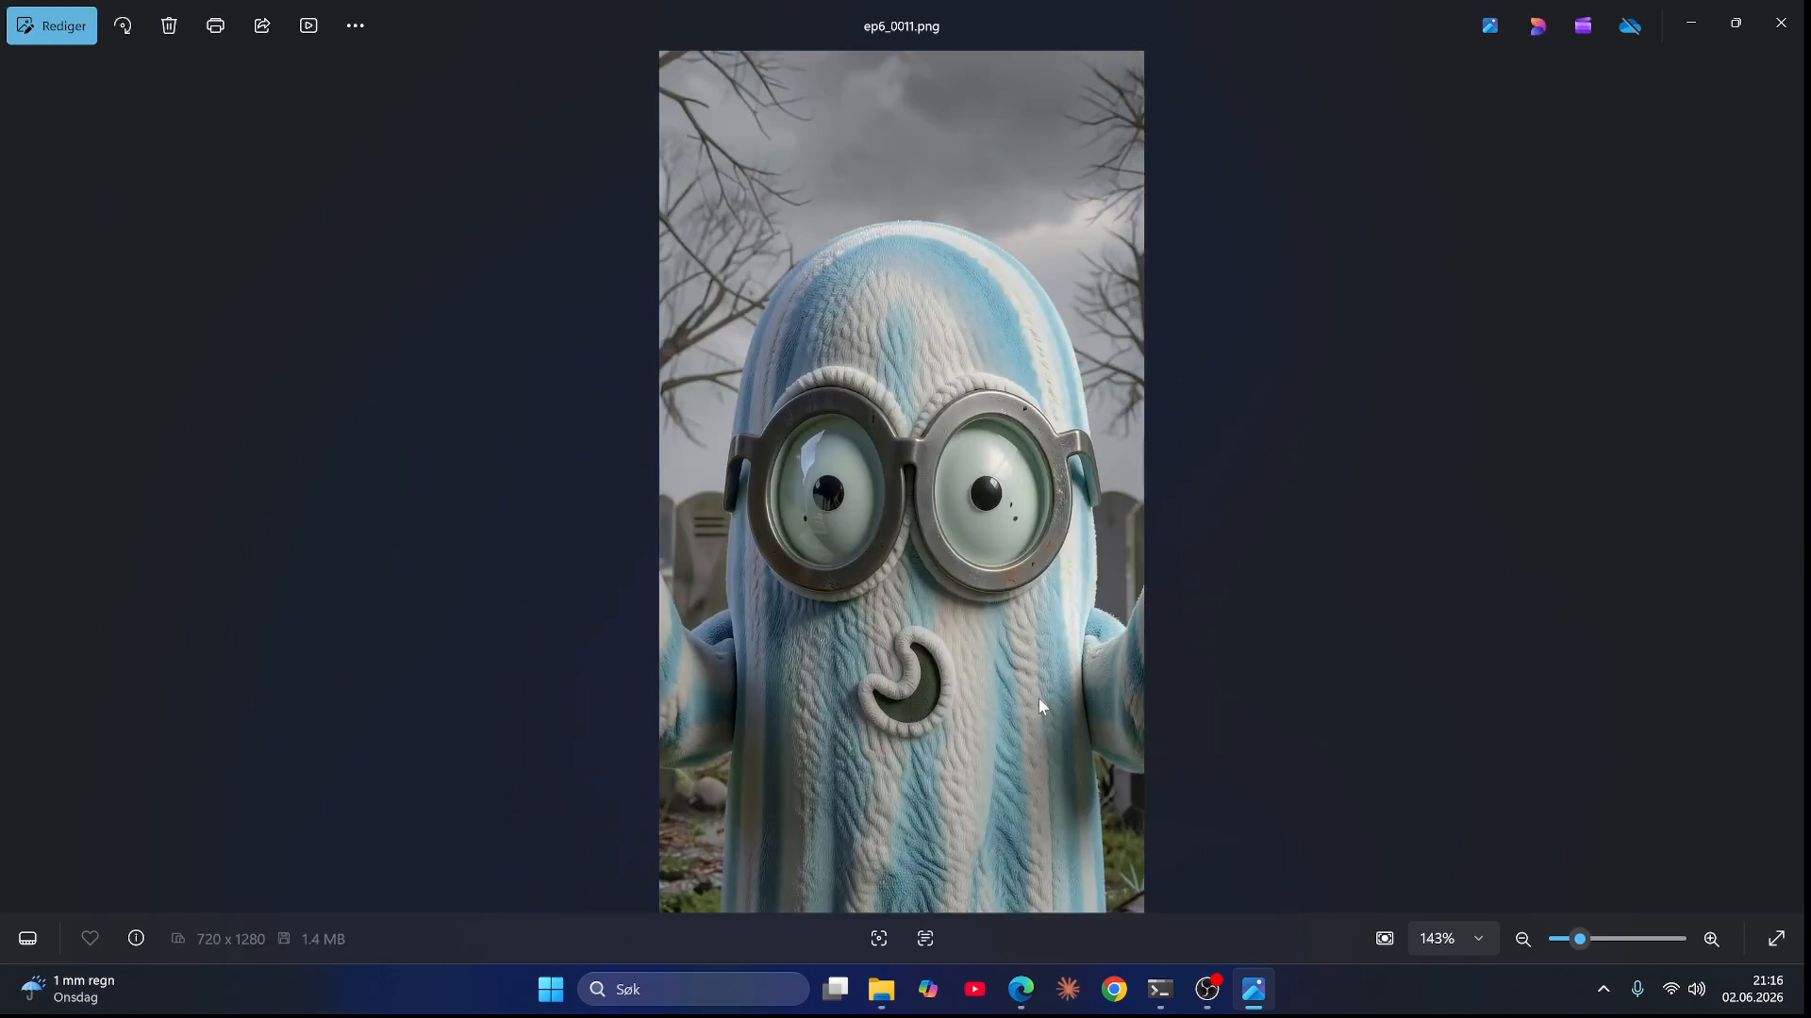
key(Right)
key(Right)
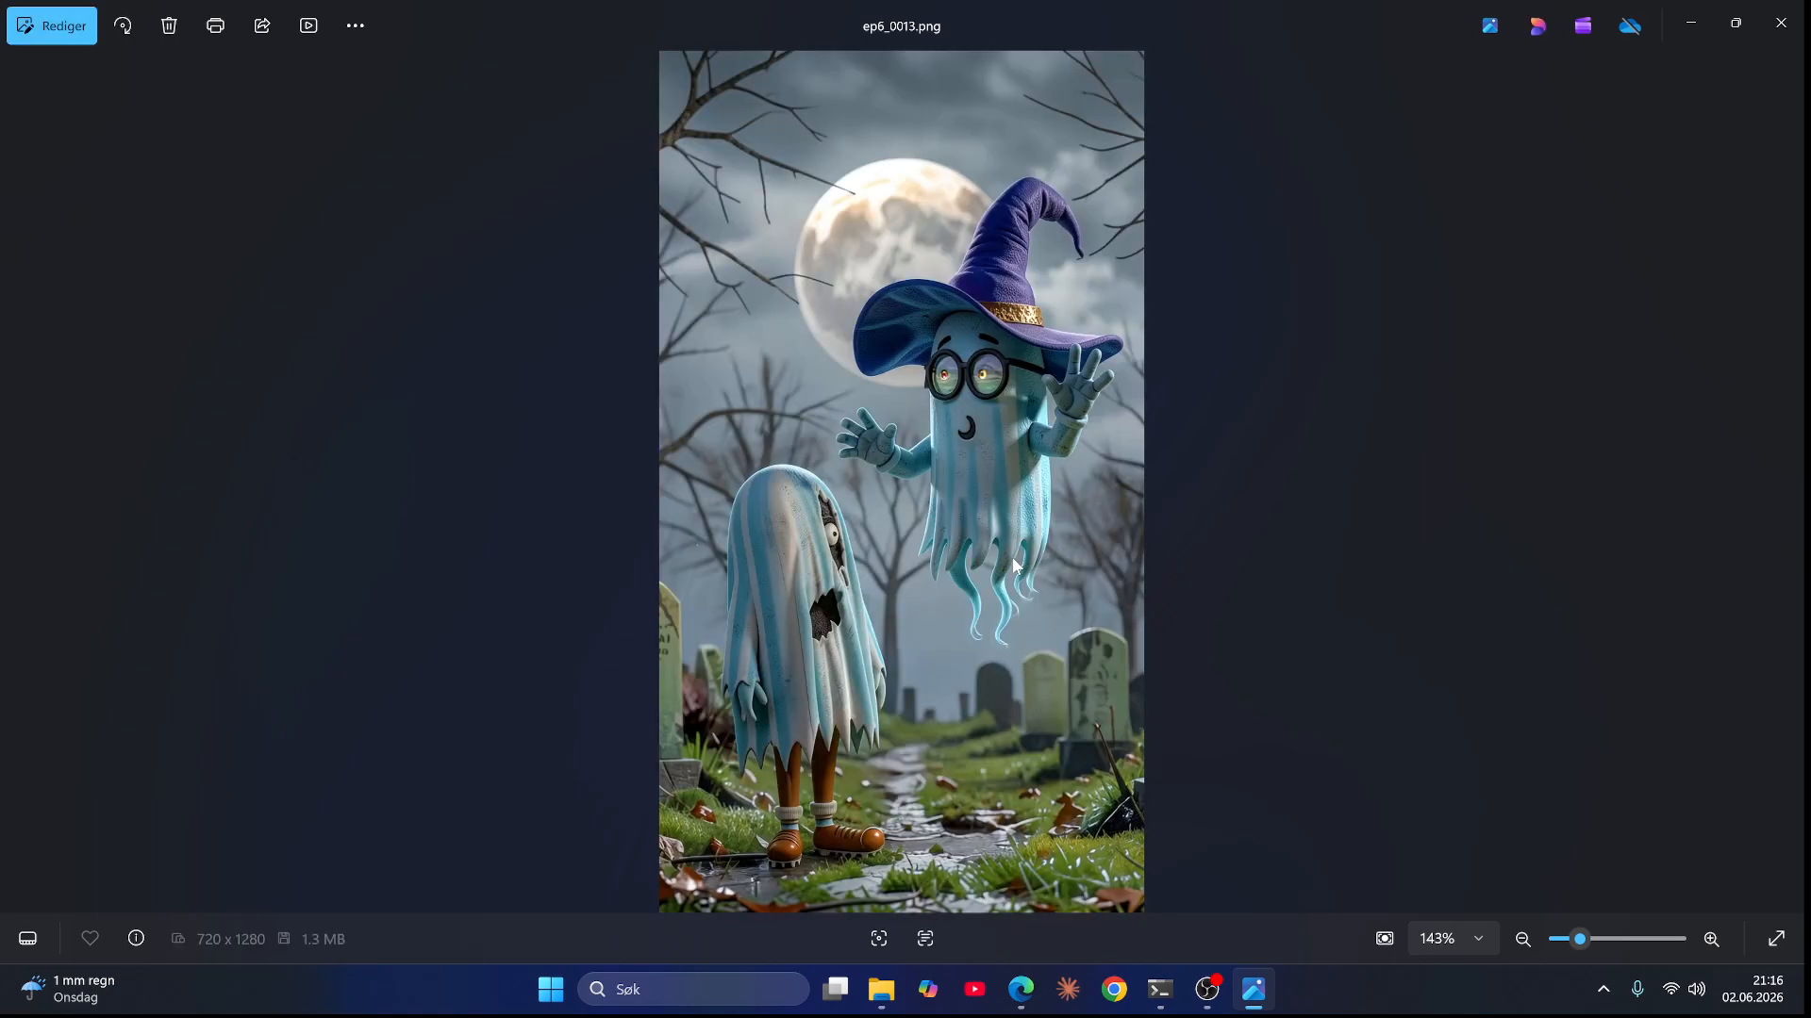
Step: Zoom repeatedly into ep6_0013.png's floating wizard ghost and advance to ep6_0014.png and ep6_0015.png
scroll(995, 580, up, 5)
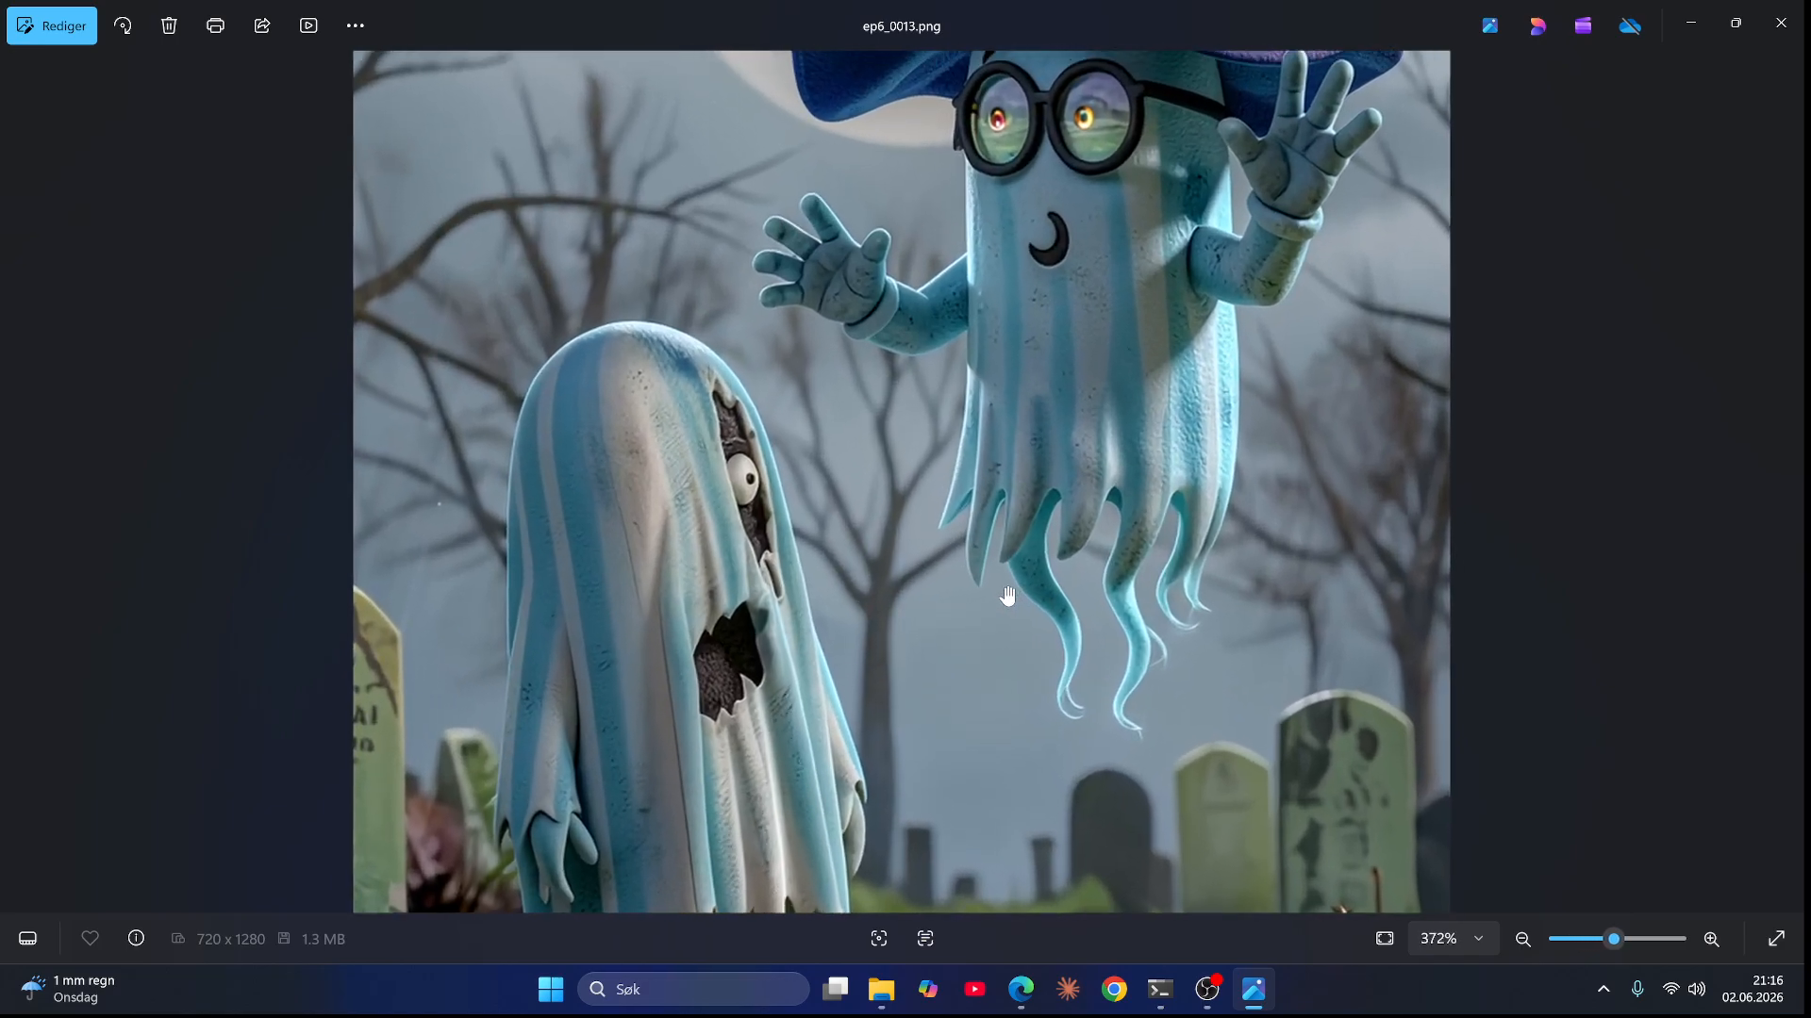
scroll(995, 580, down, 5)
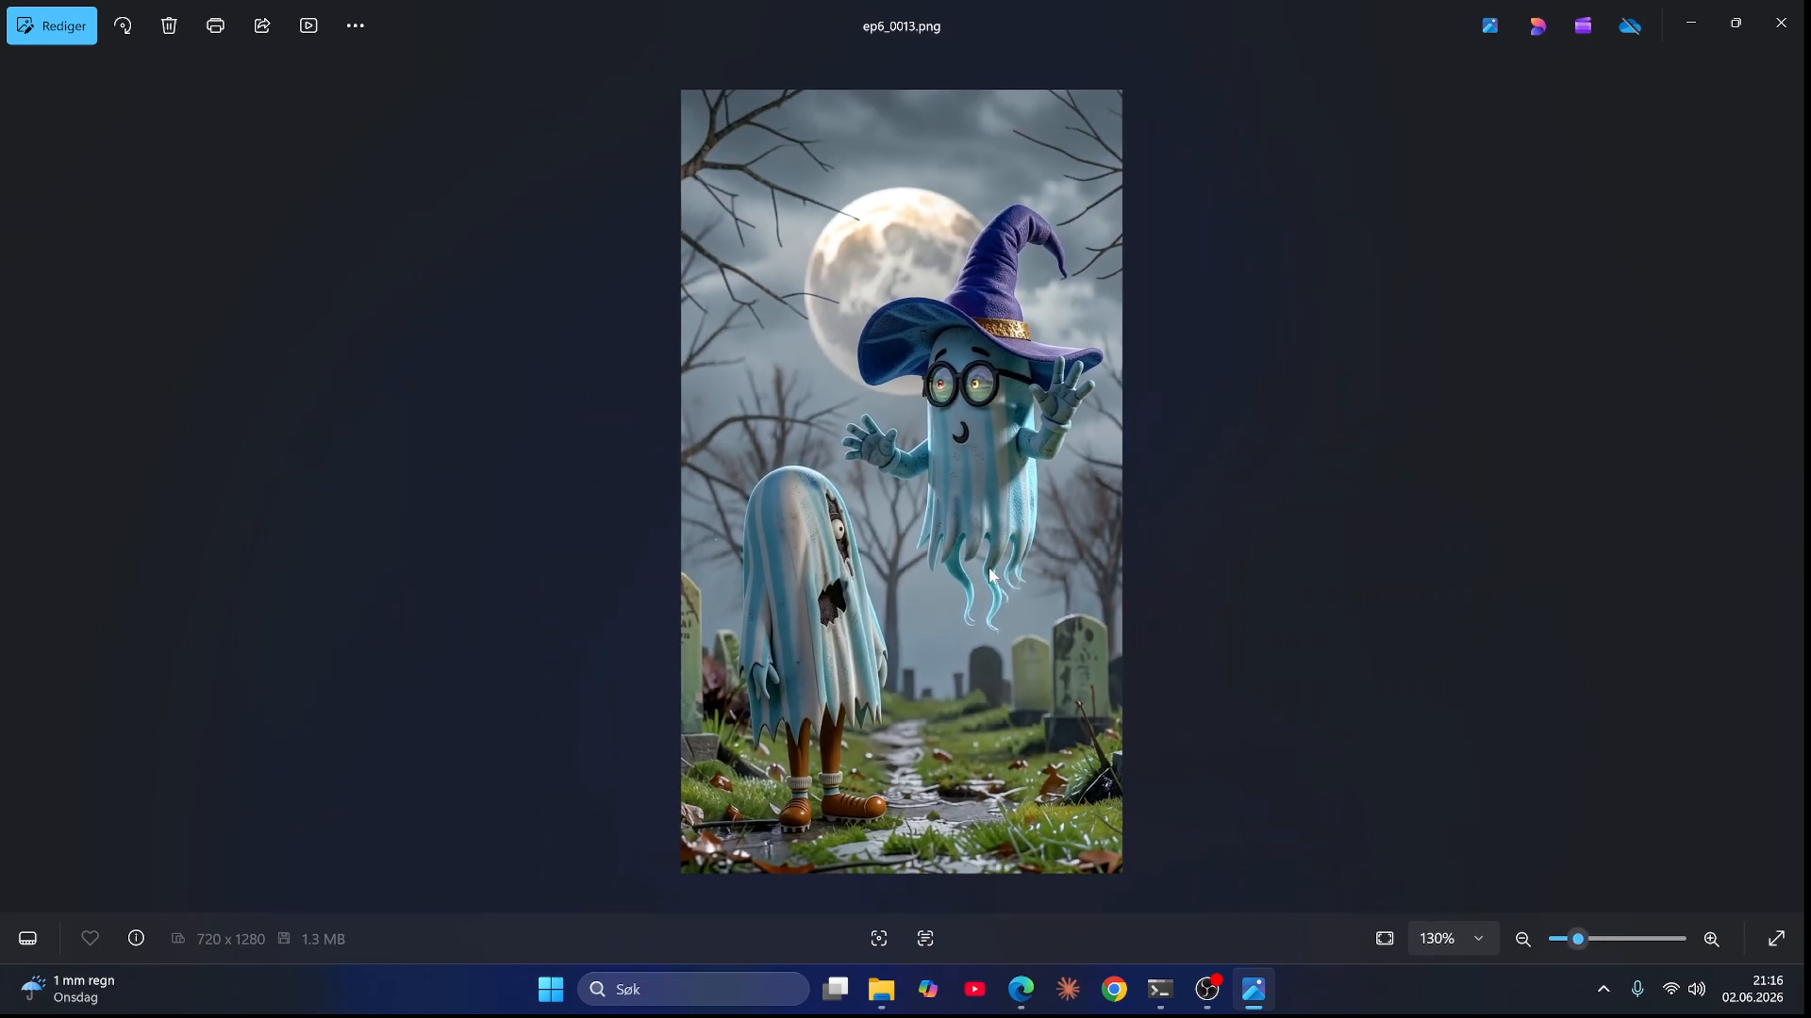
scroll(991, 575, up, 5)
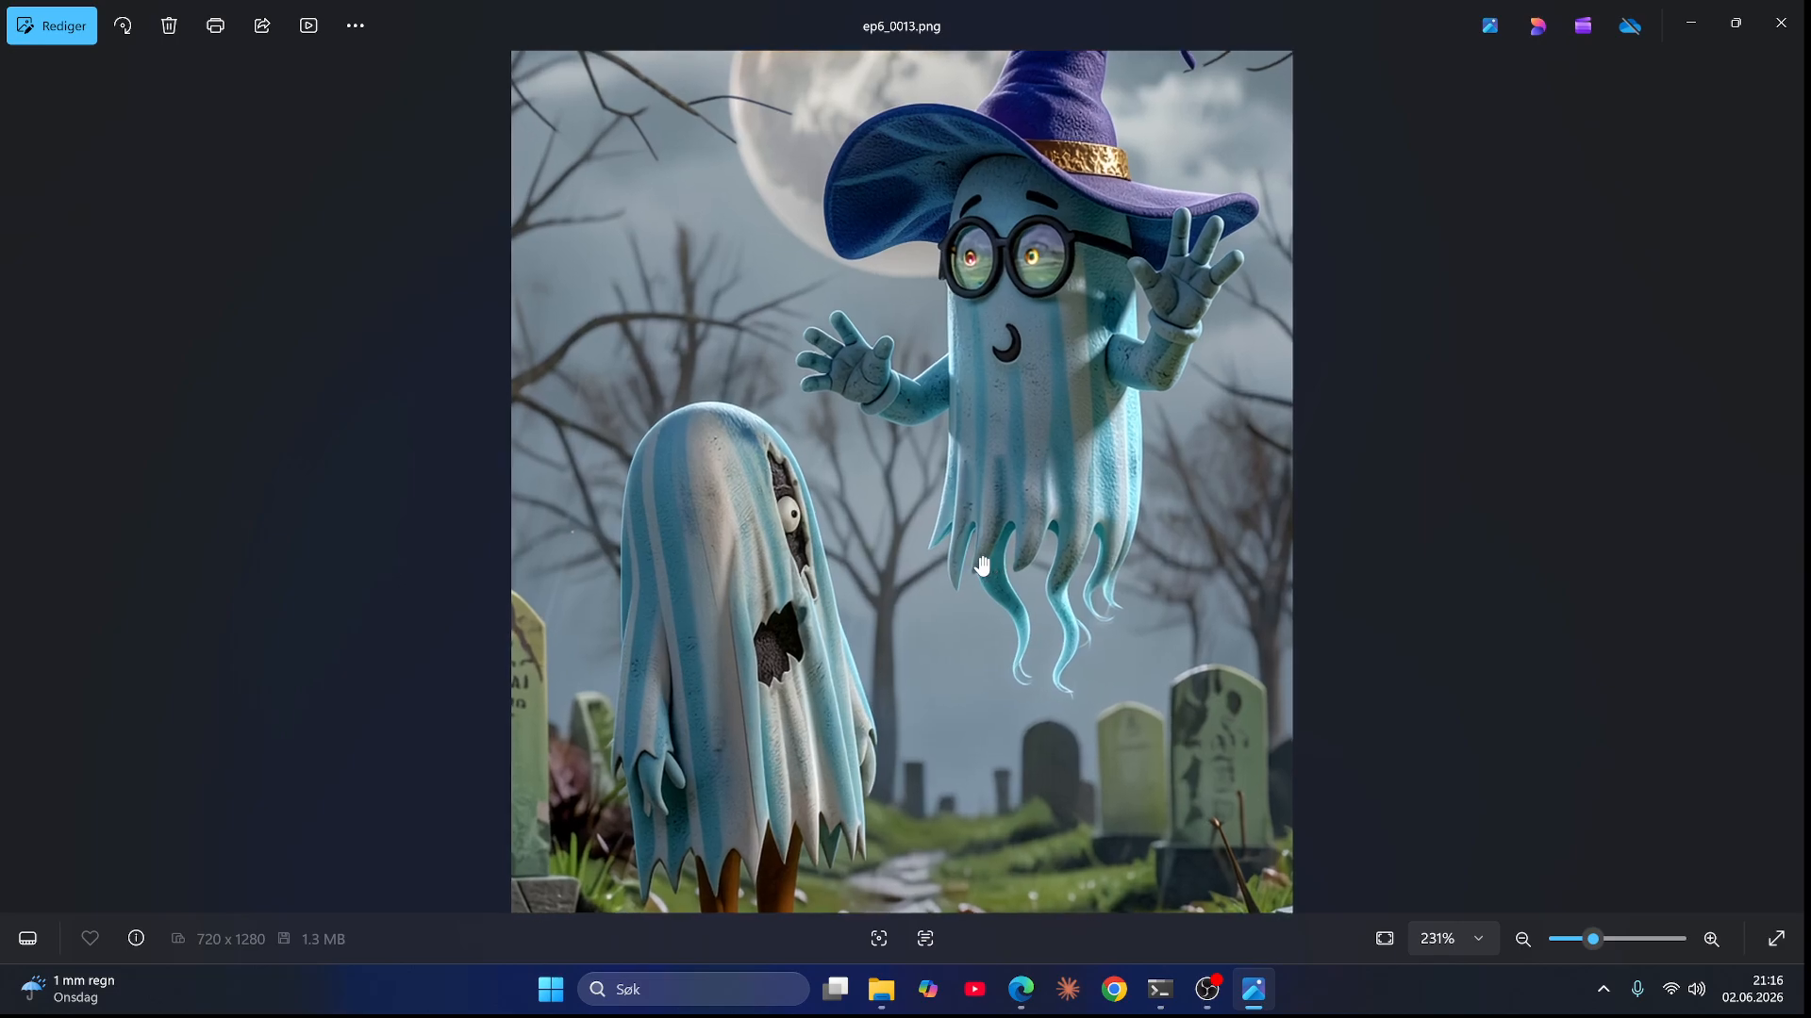
scroll(982, 566, down, 3)
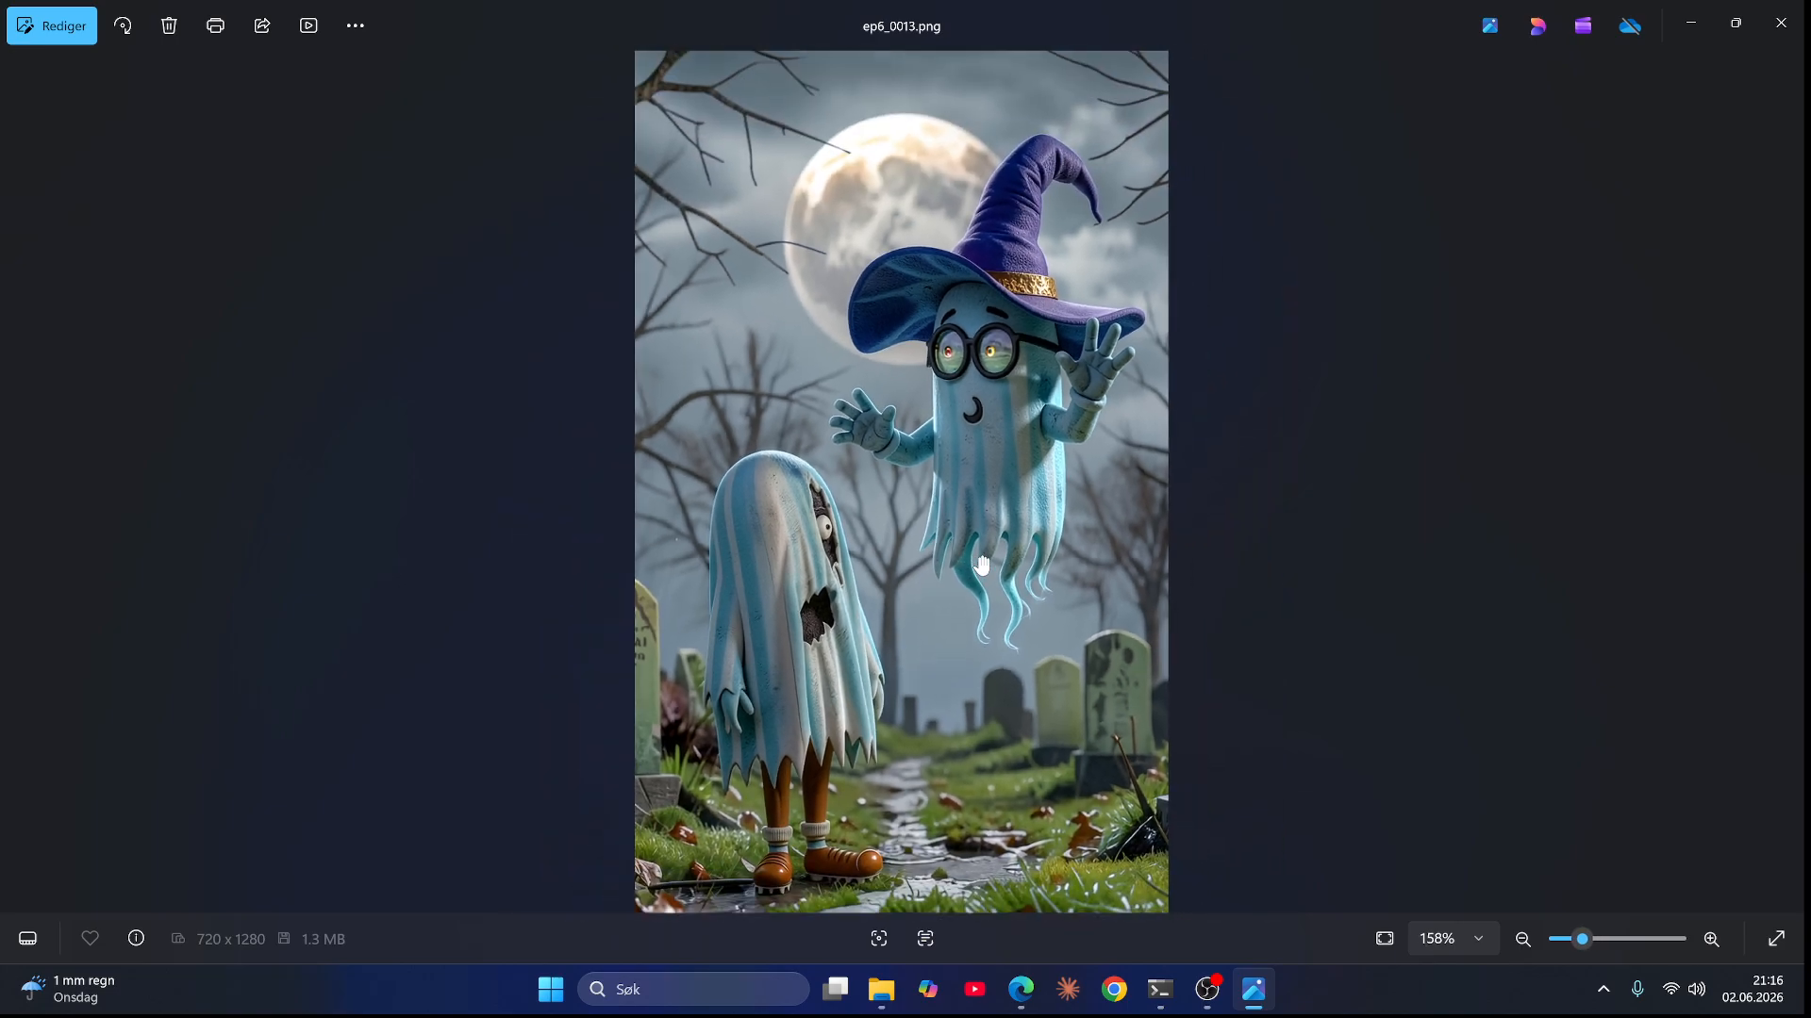
scroll(922, 351, up, 2)
scroll(923, 350, up, 2)
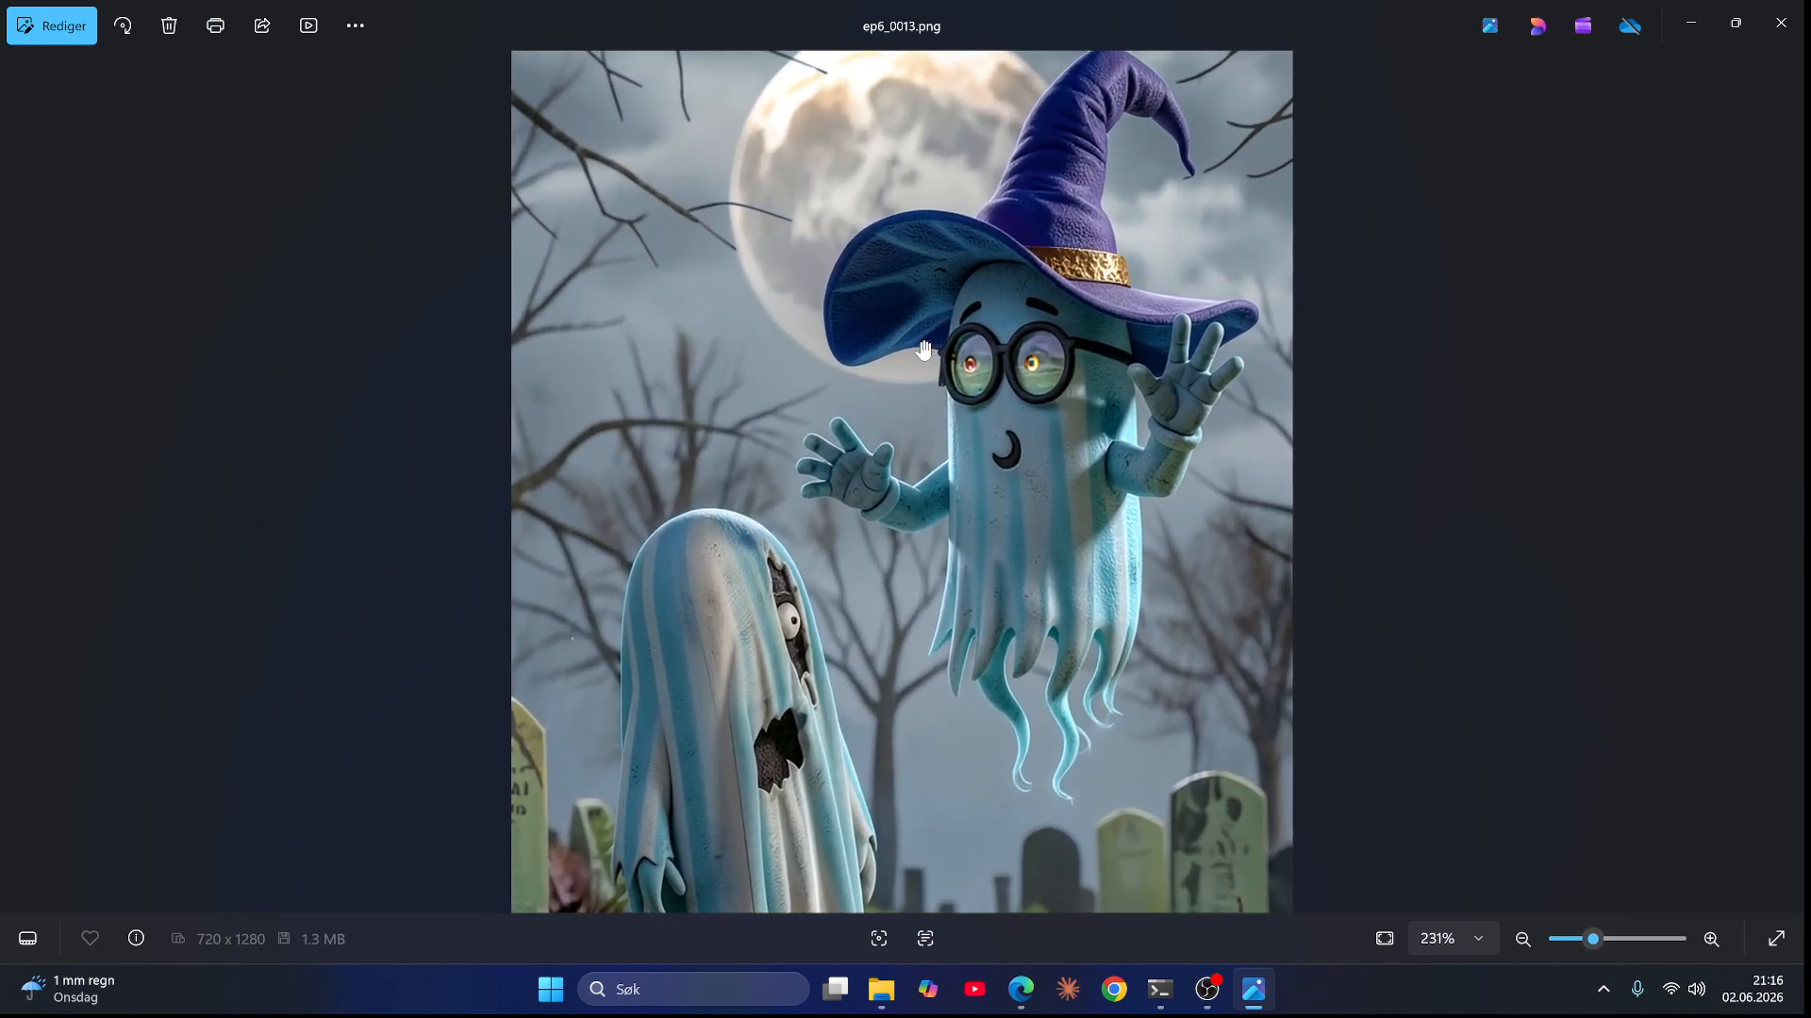
scroll(923, 351, down, 6)
key(Right)
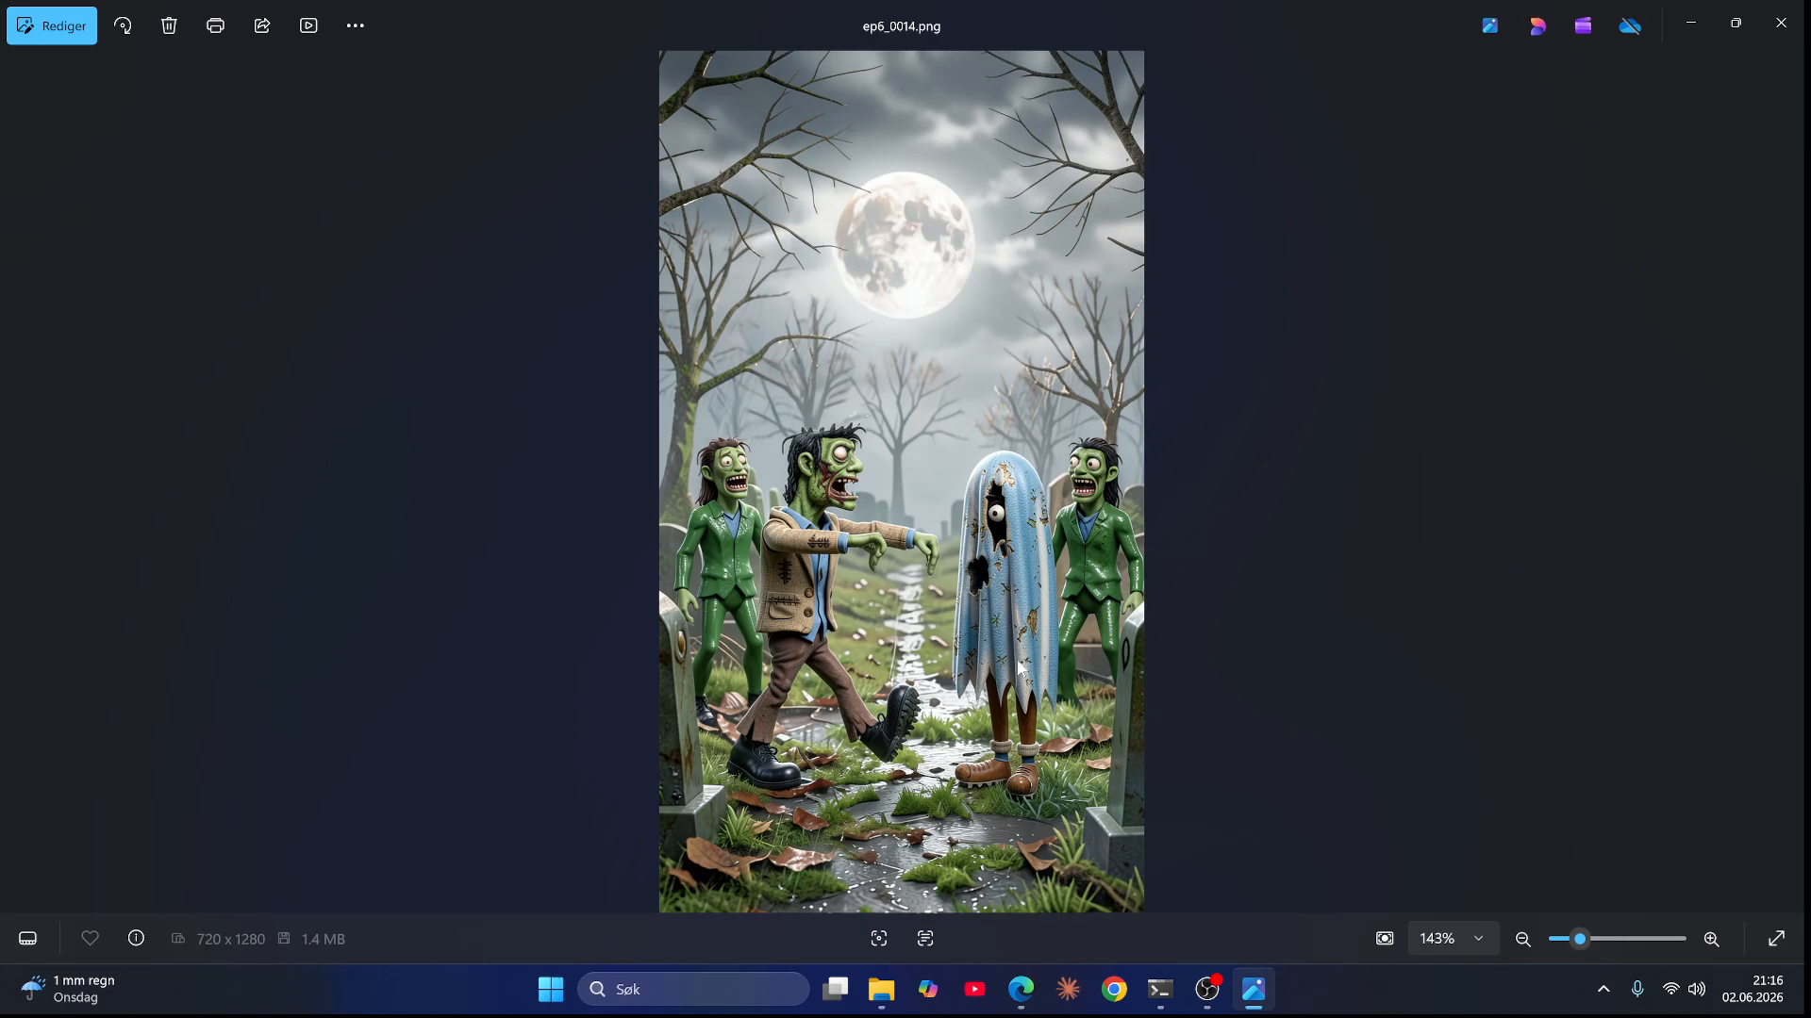
key(Right)
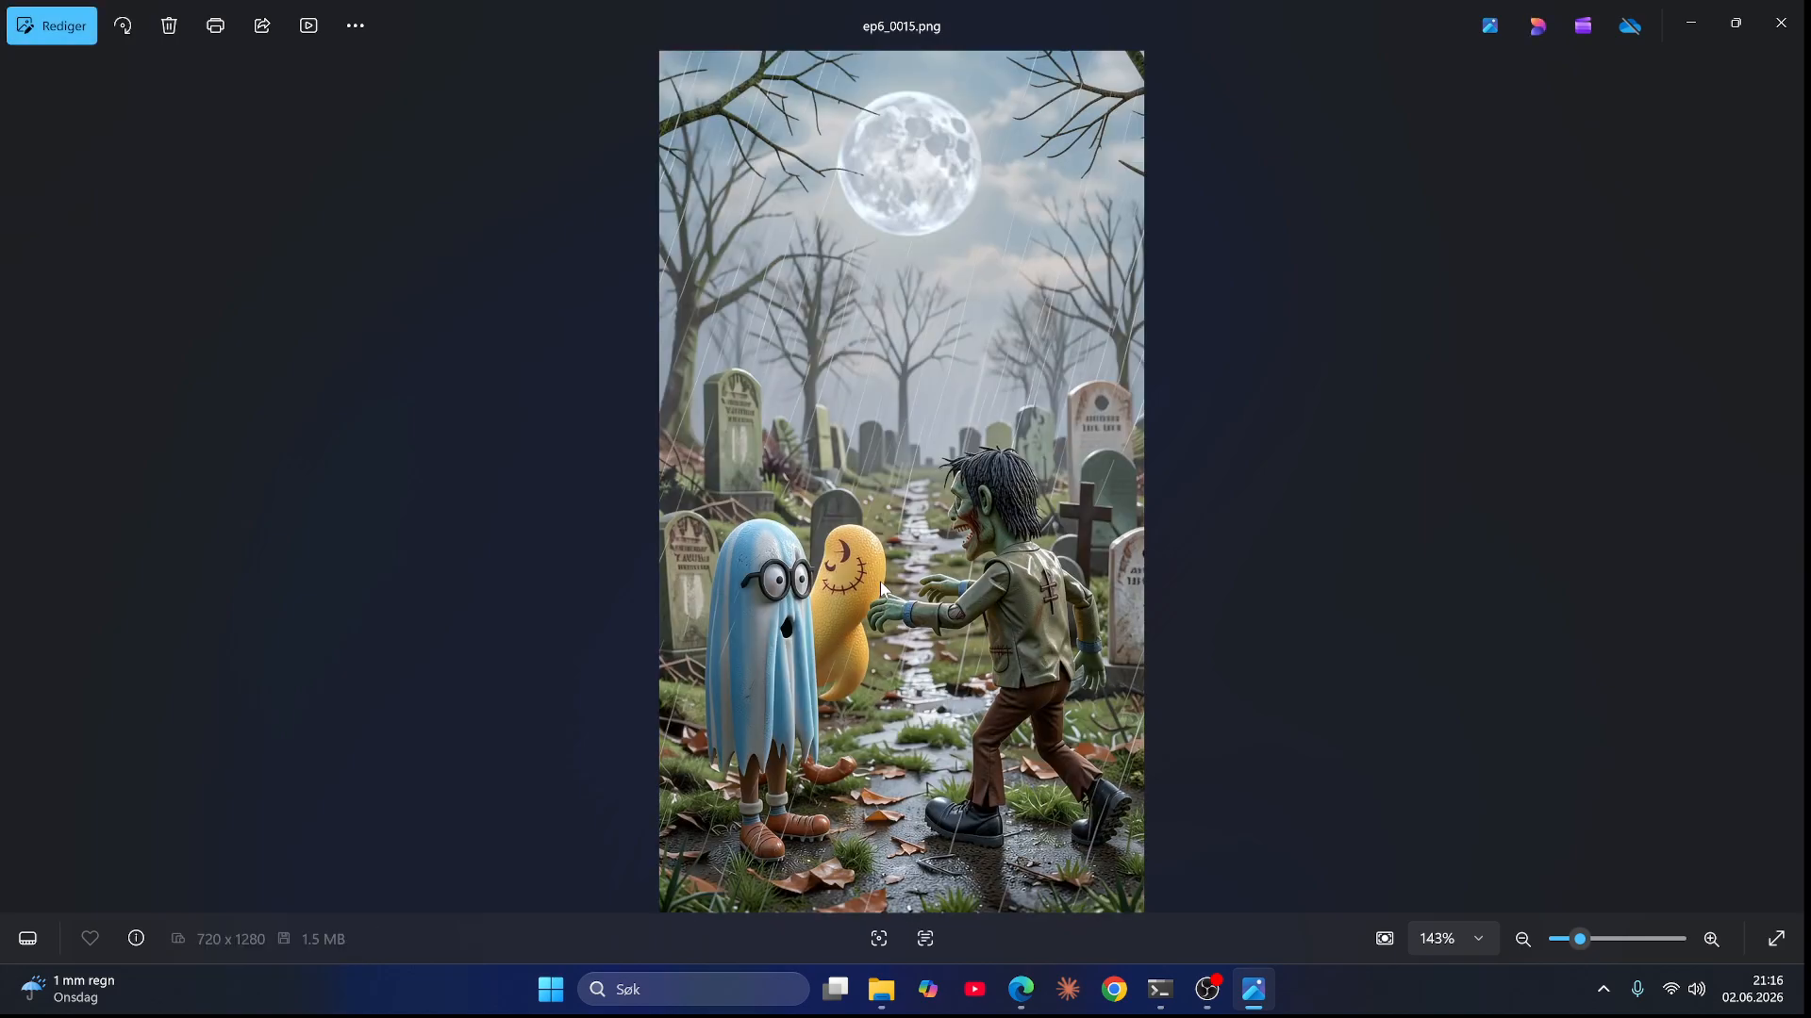
Step: Flip back and forth between ep6_0014.png, ep6_0015.png and ep6_0016.png, zooming into ep6_0016.png's ghosts
key(Right)
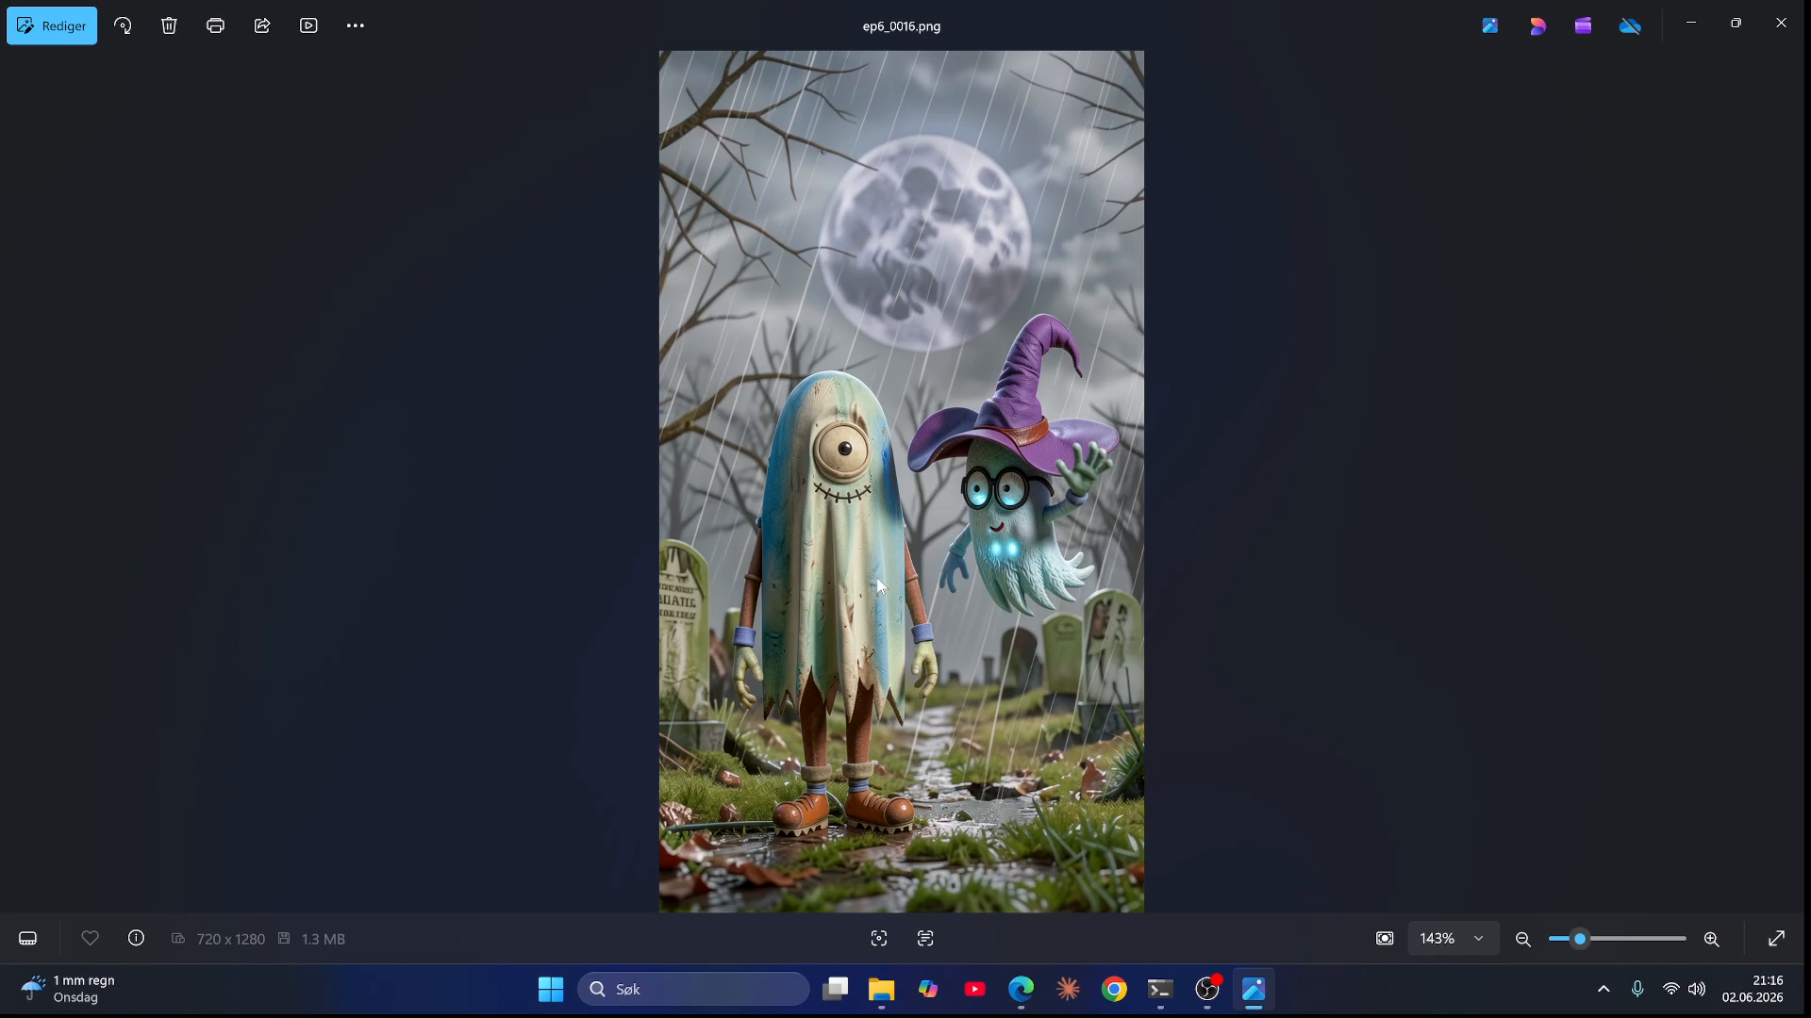
key(Left)
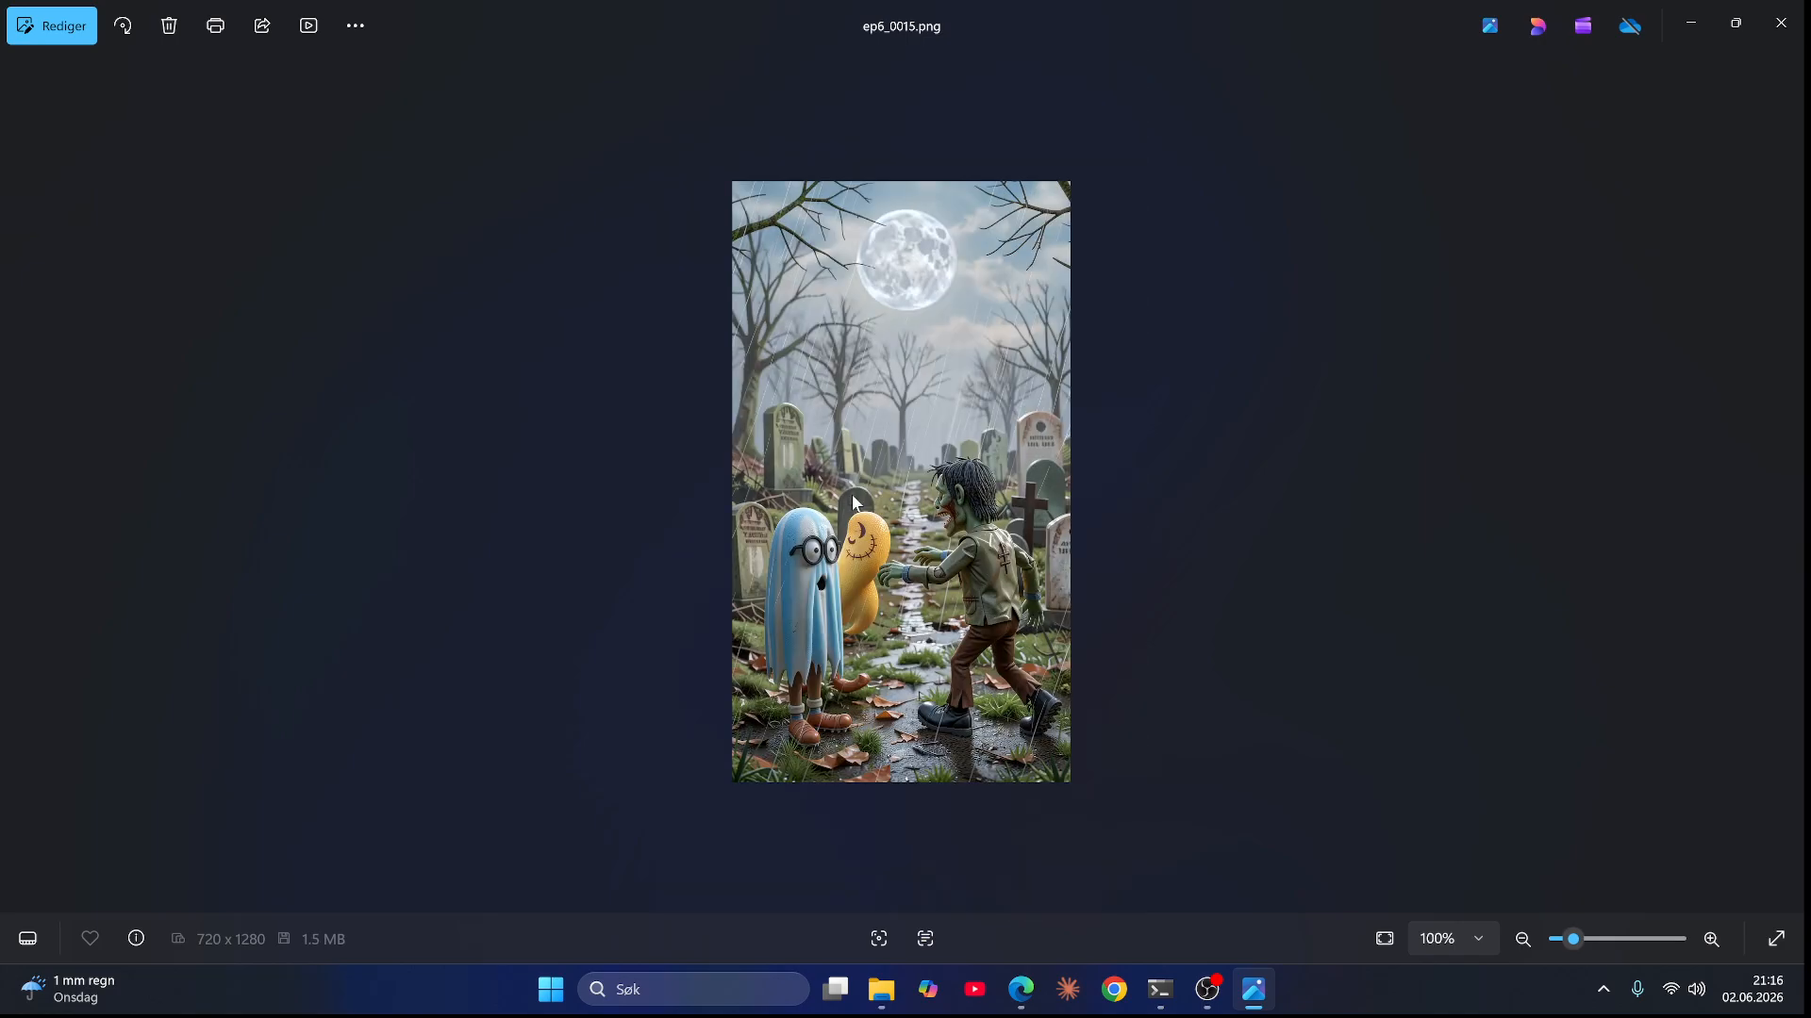
key(Right)
scroll(862, 472, up, 5)
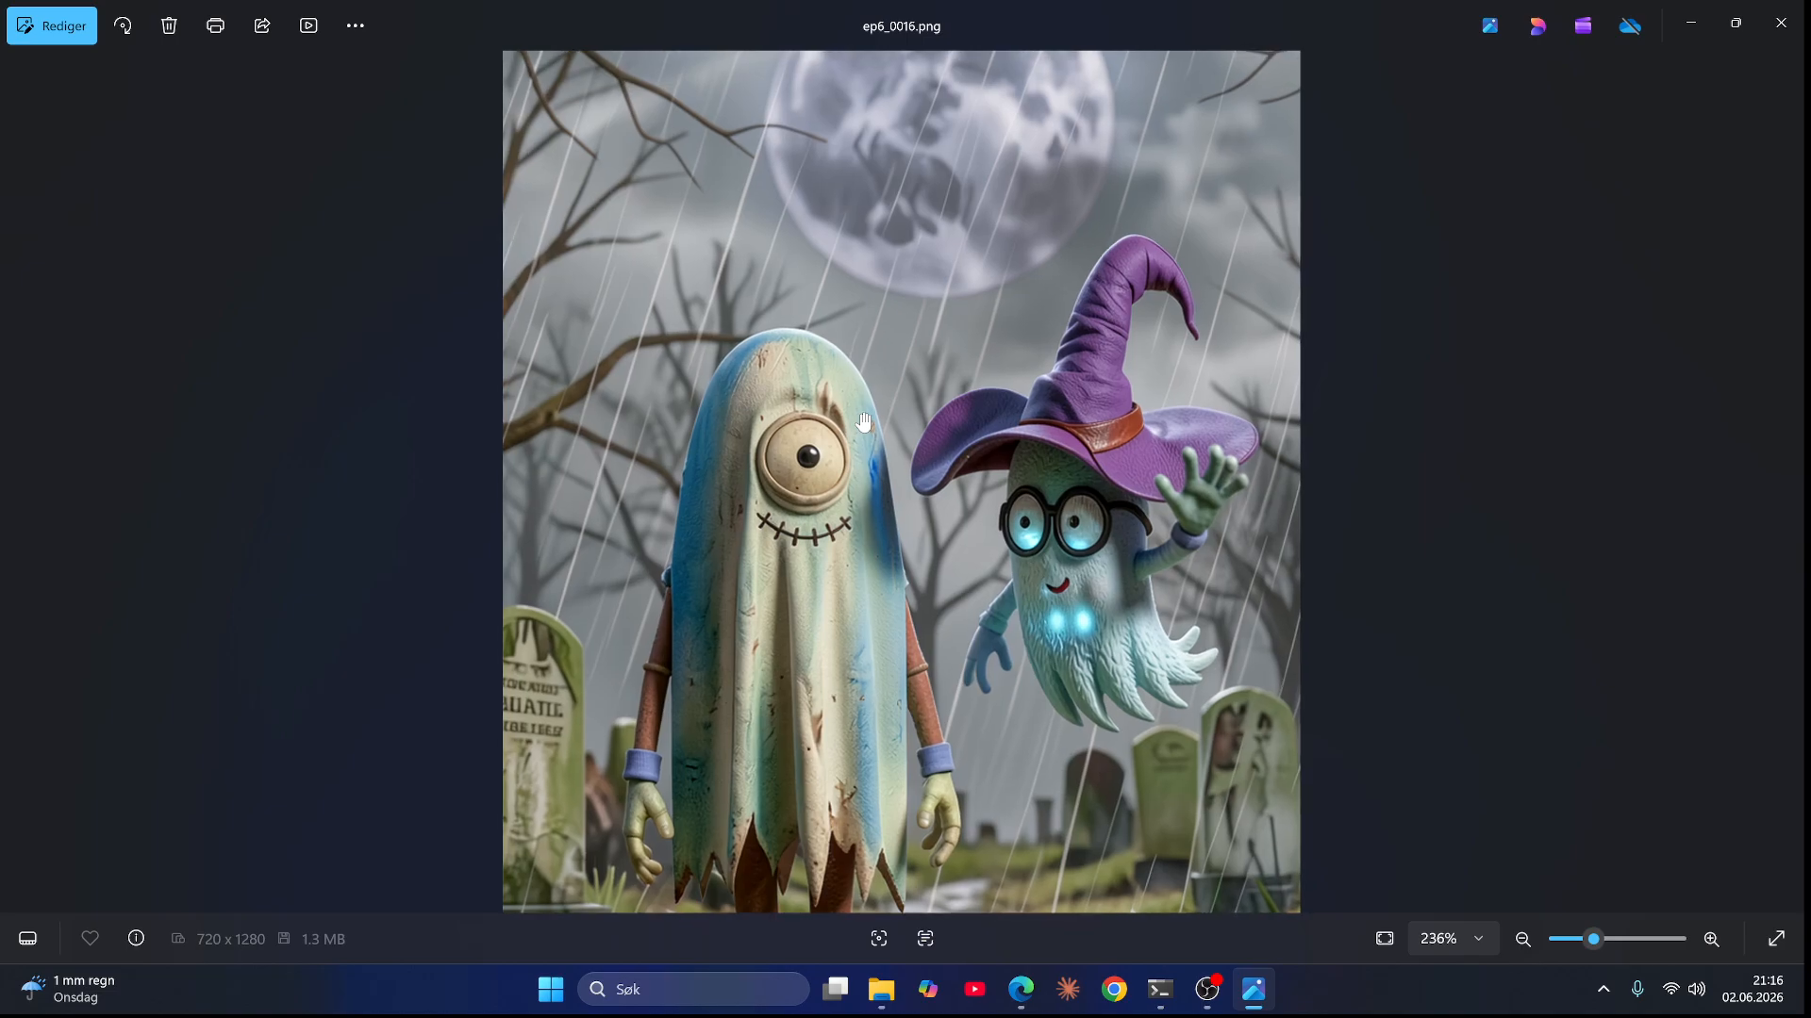
scroll(862, 421, down, 5)
key(Left)
key(Left)
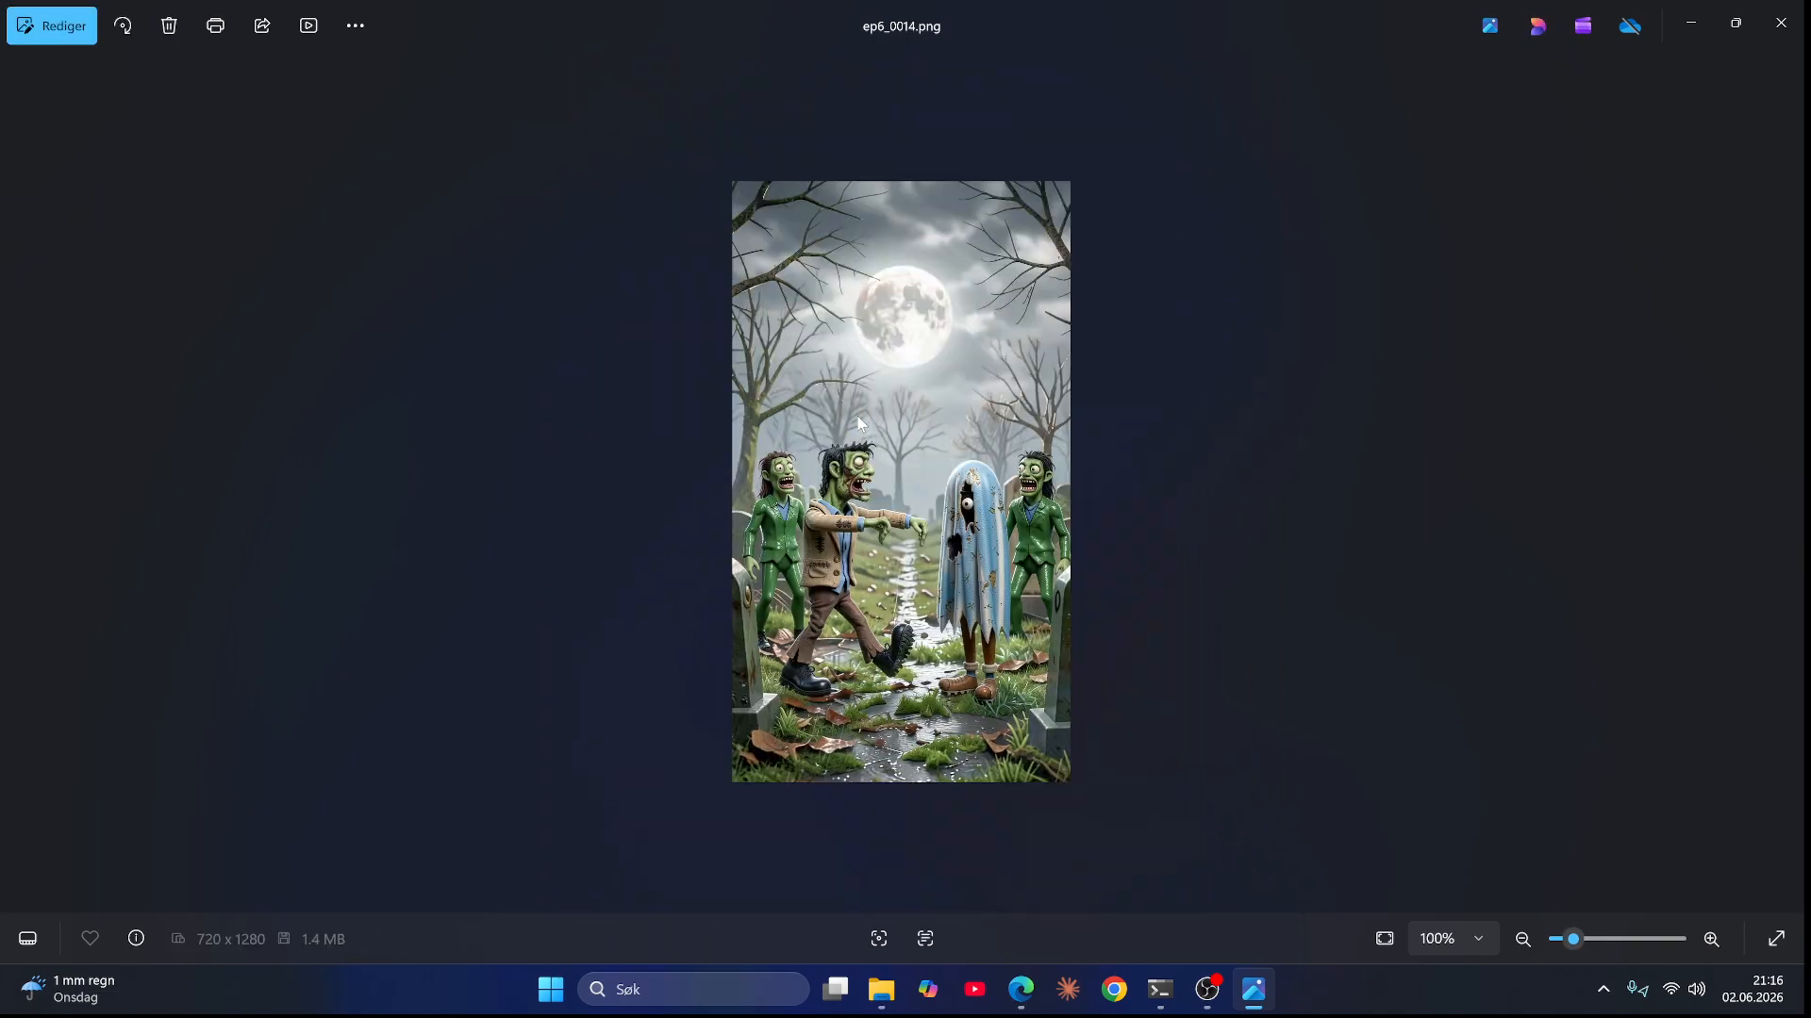
key(Right)
key(Right)
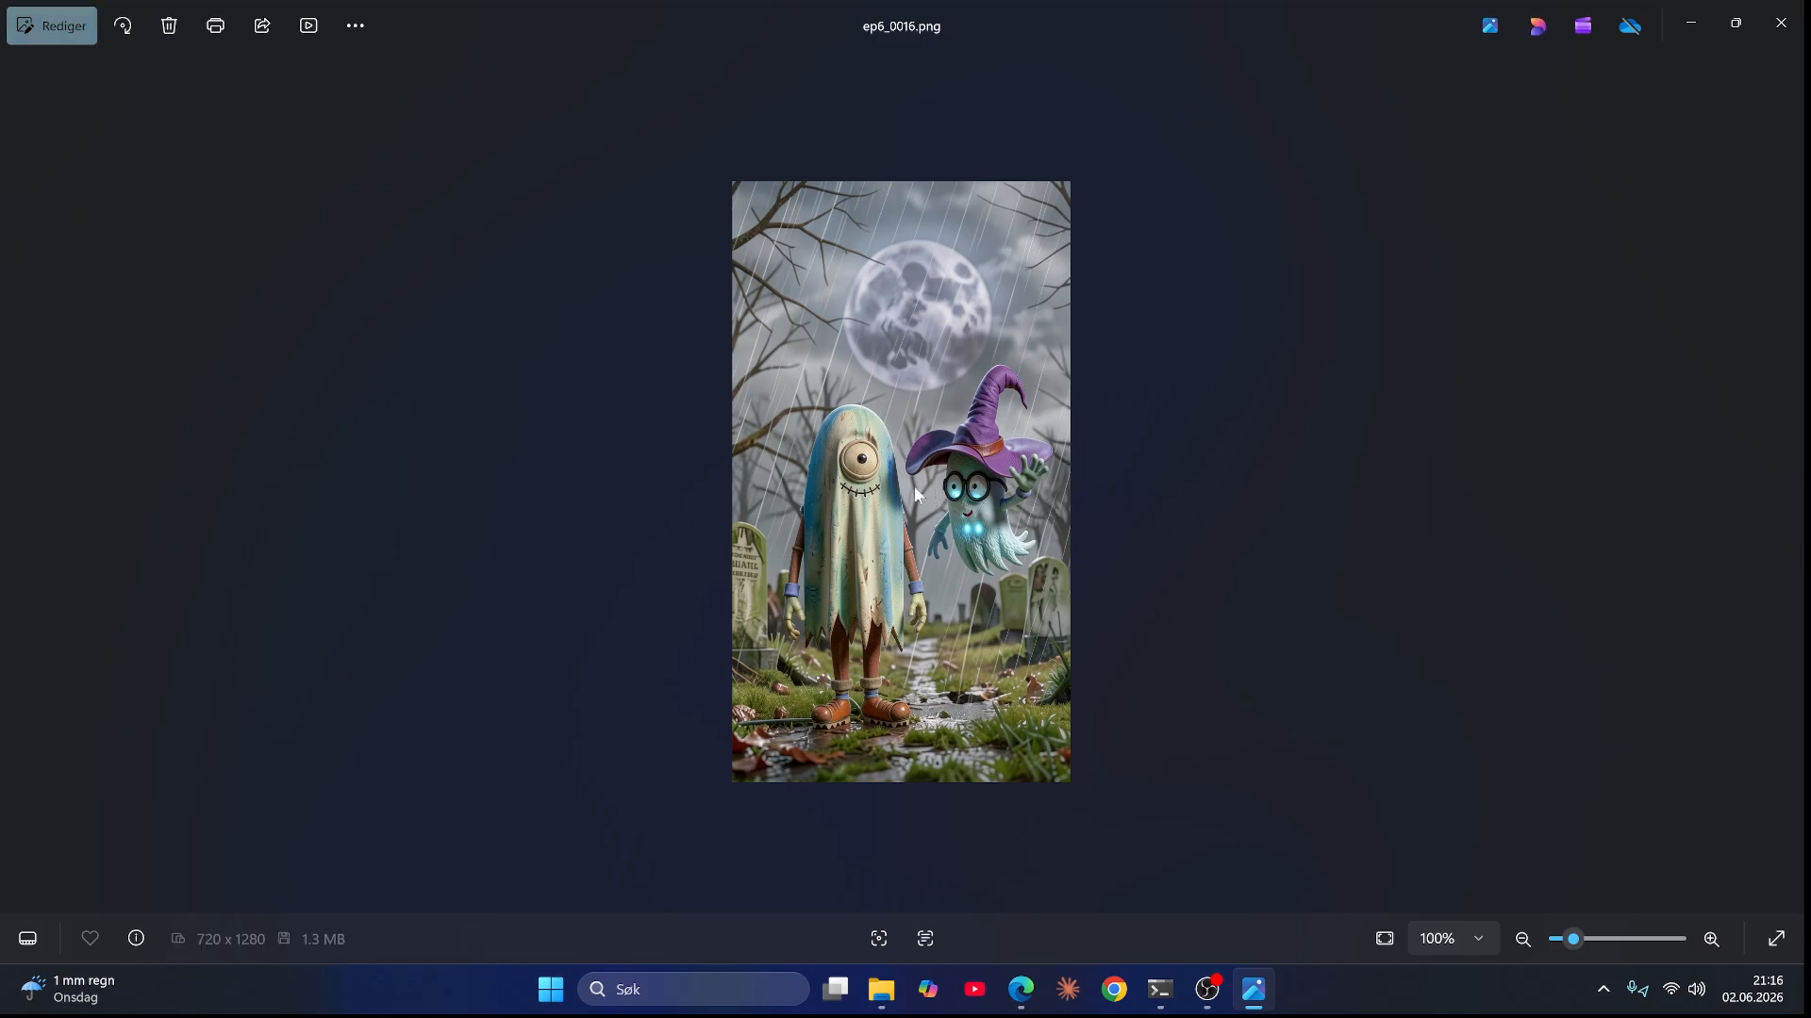
Step: Zoom into ep6_0016.png and advance through ep6_0017.png and ep6_0018.png to ep6_0019.png
scroll(891, 489, up, 3)
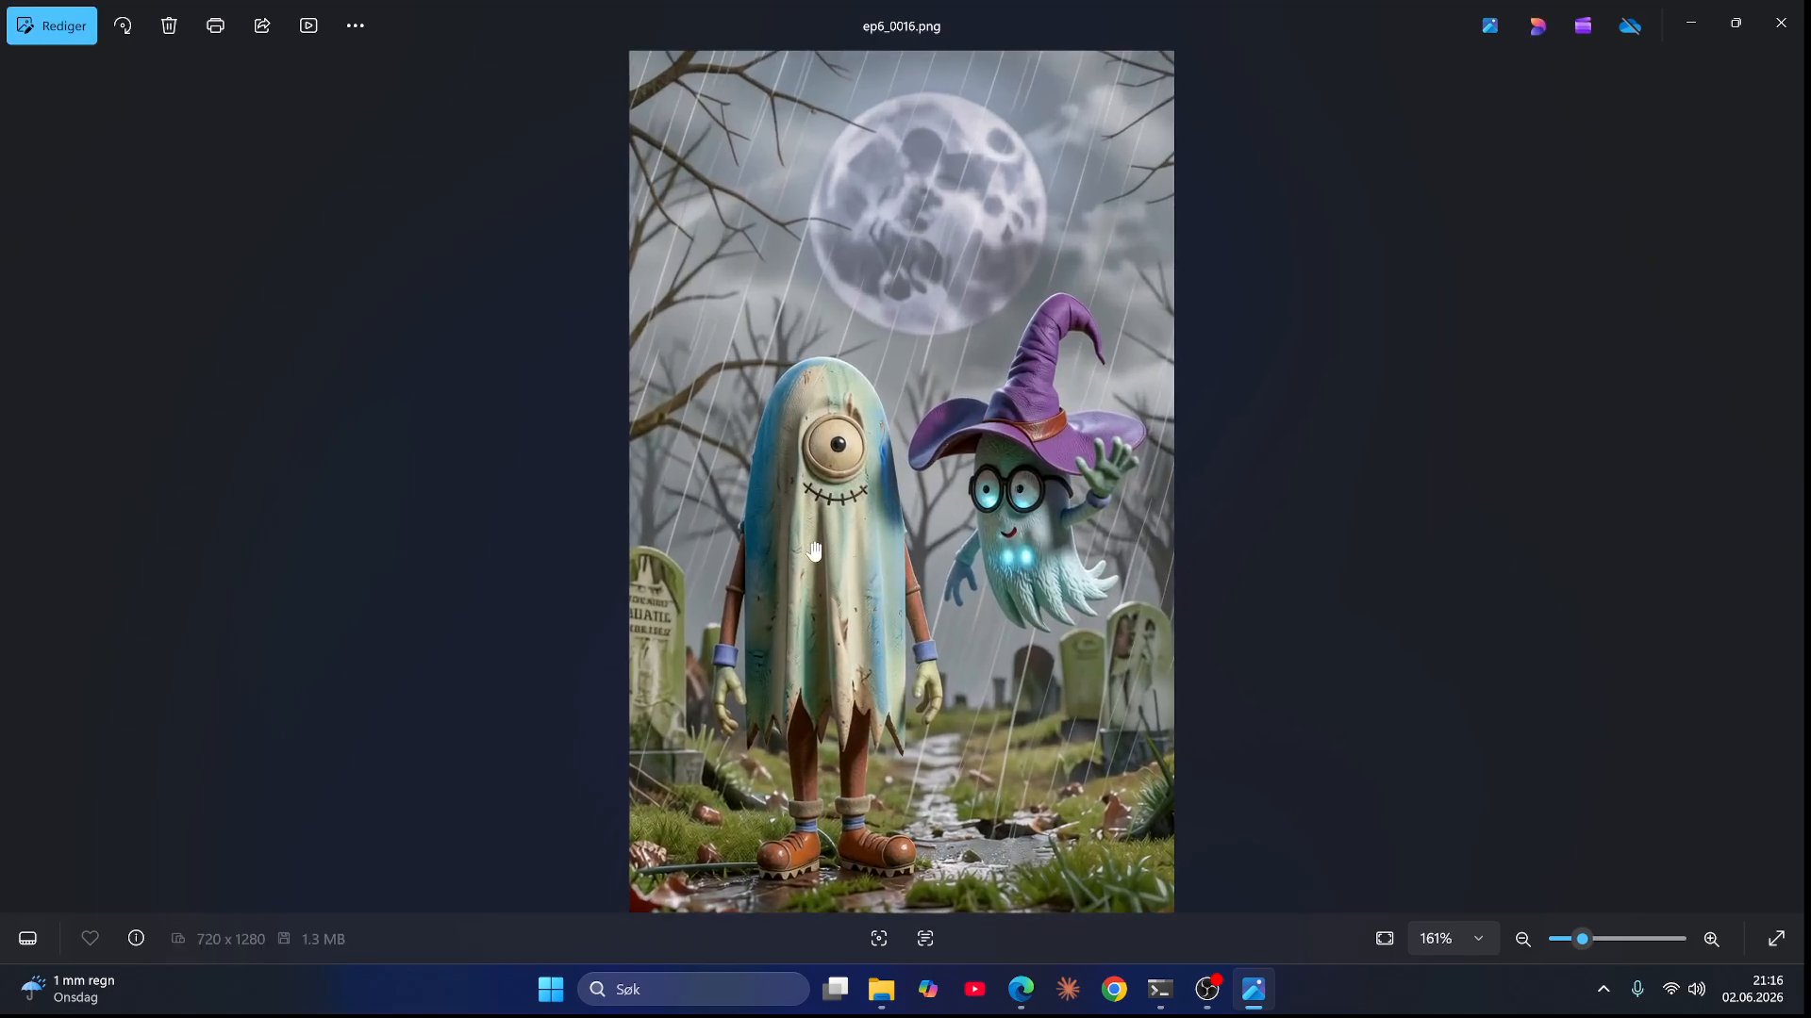
key(Right)
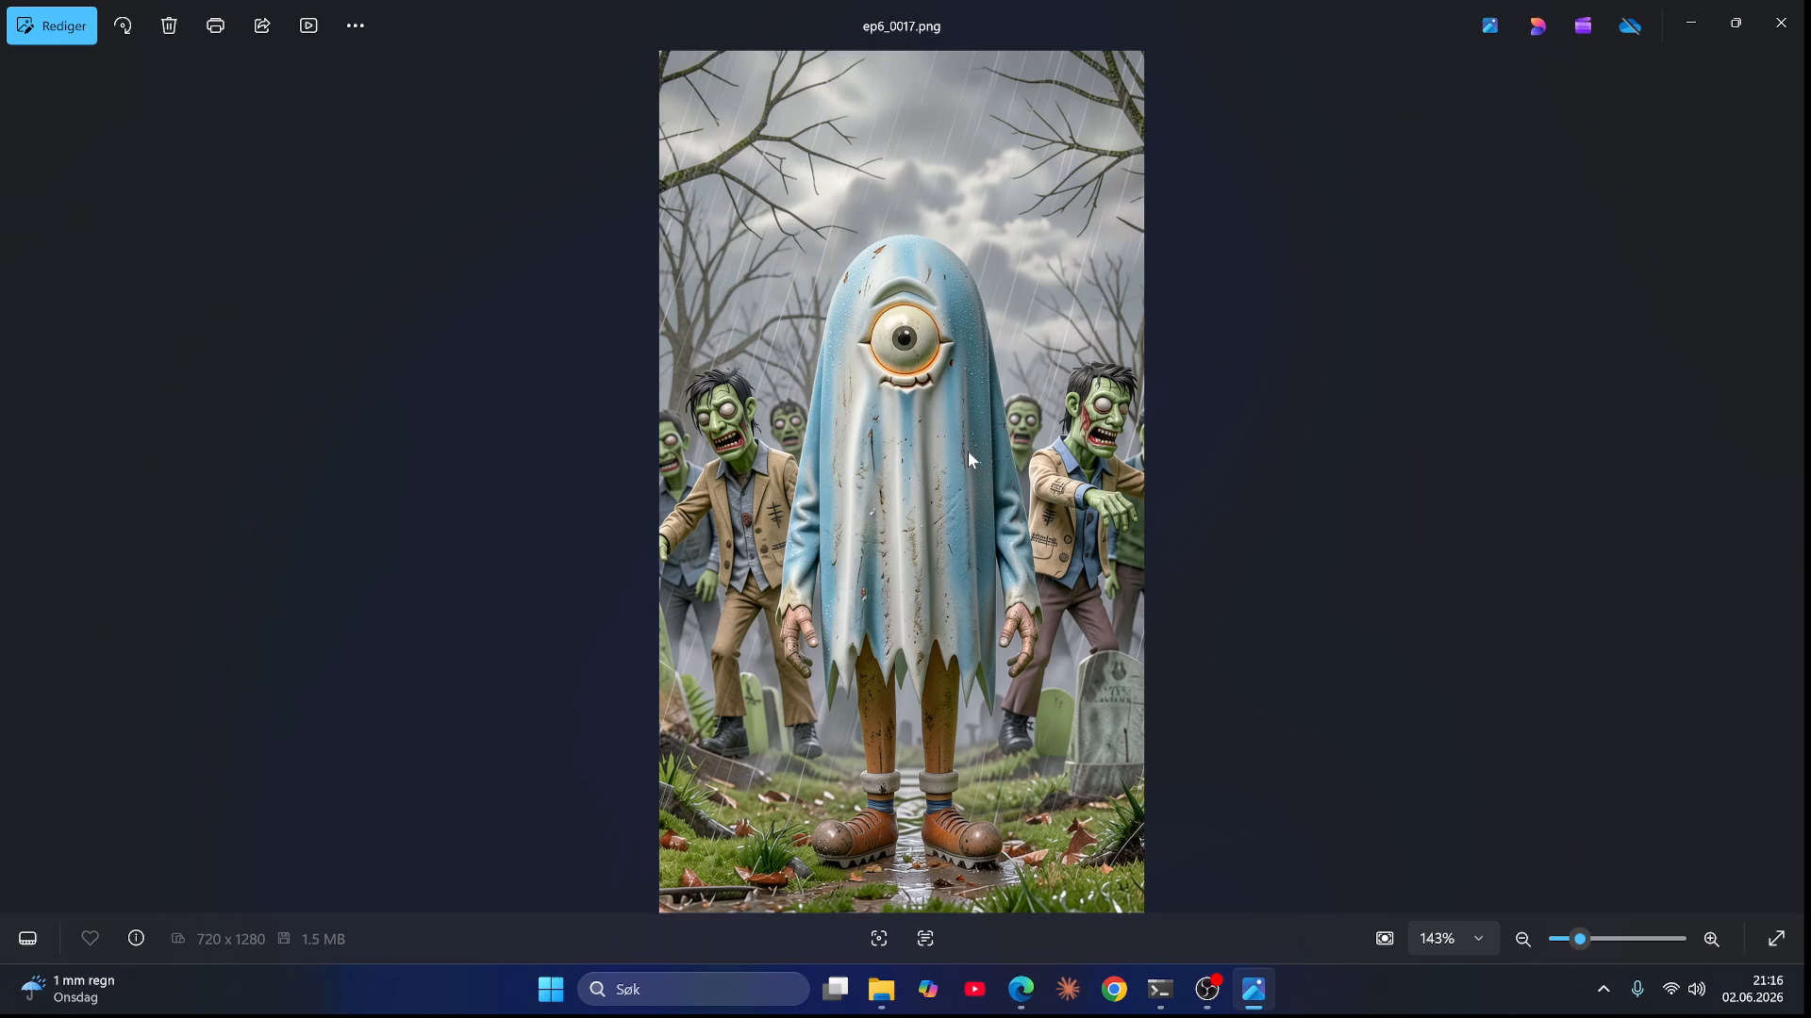
key(Right)
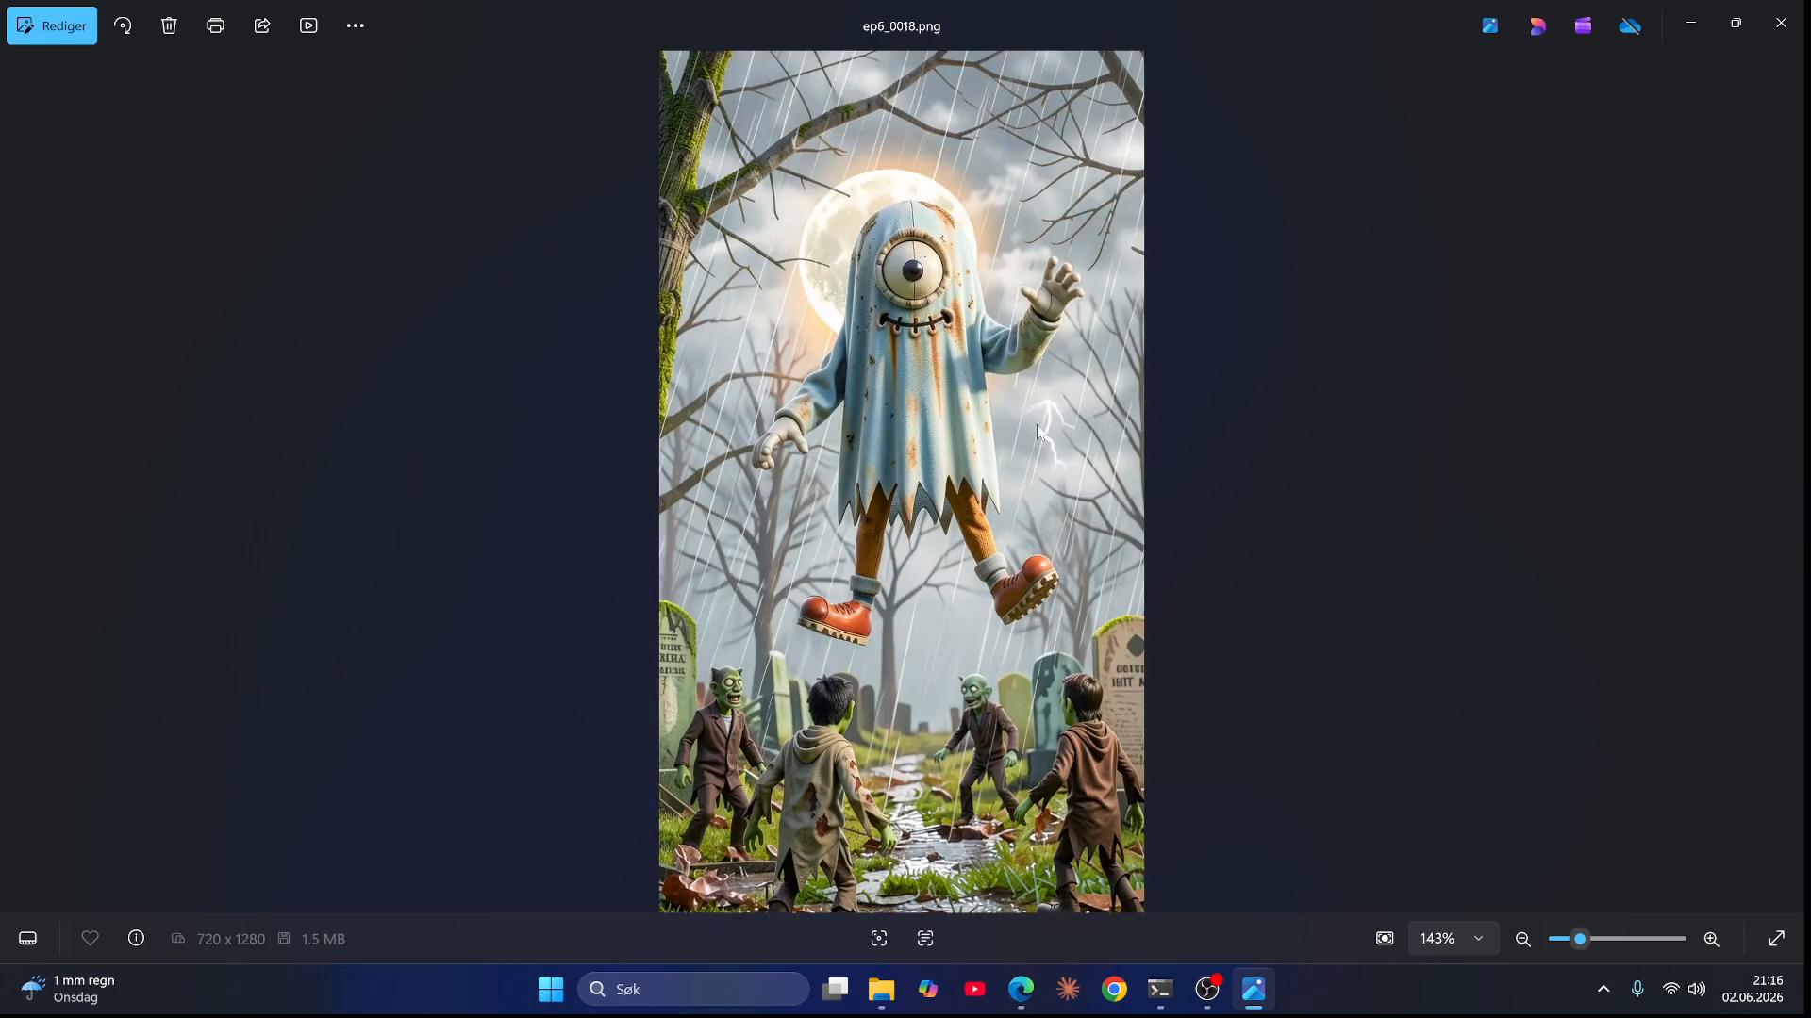
key(Right)
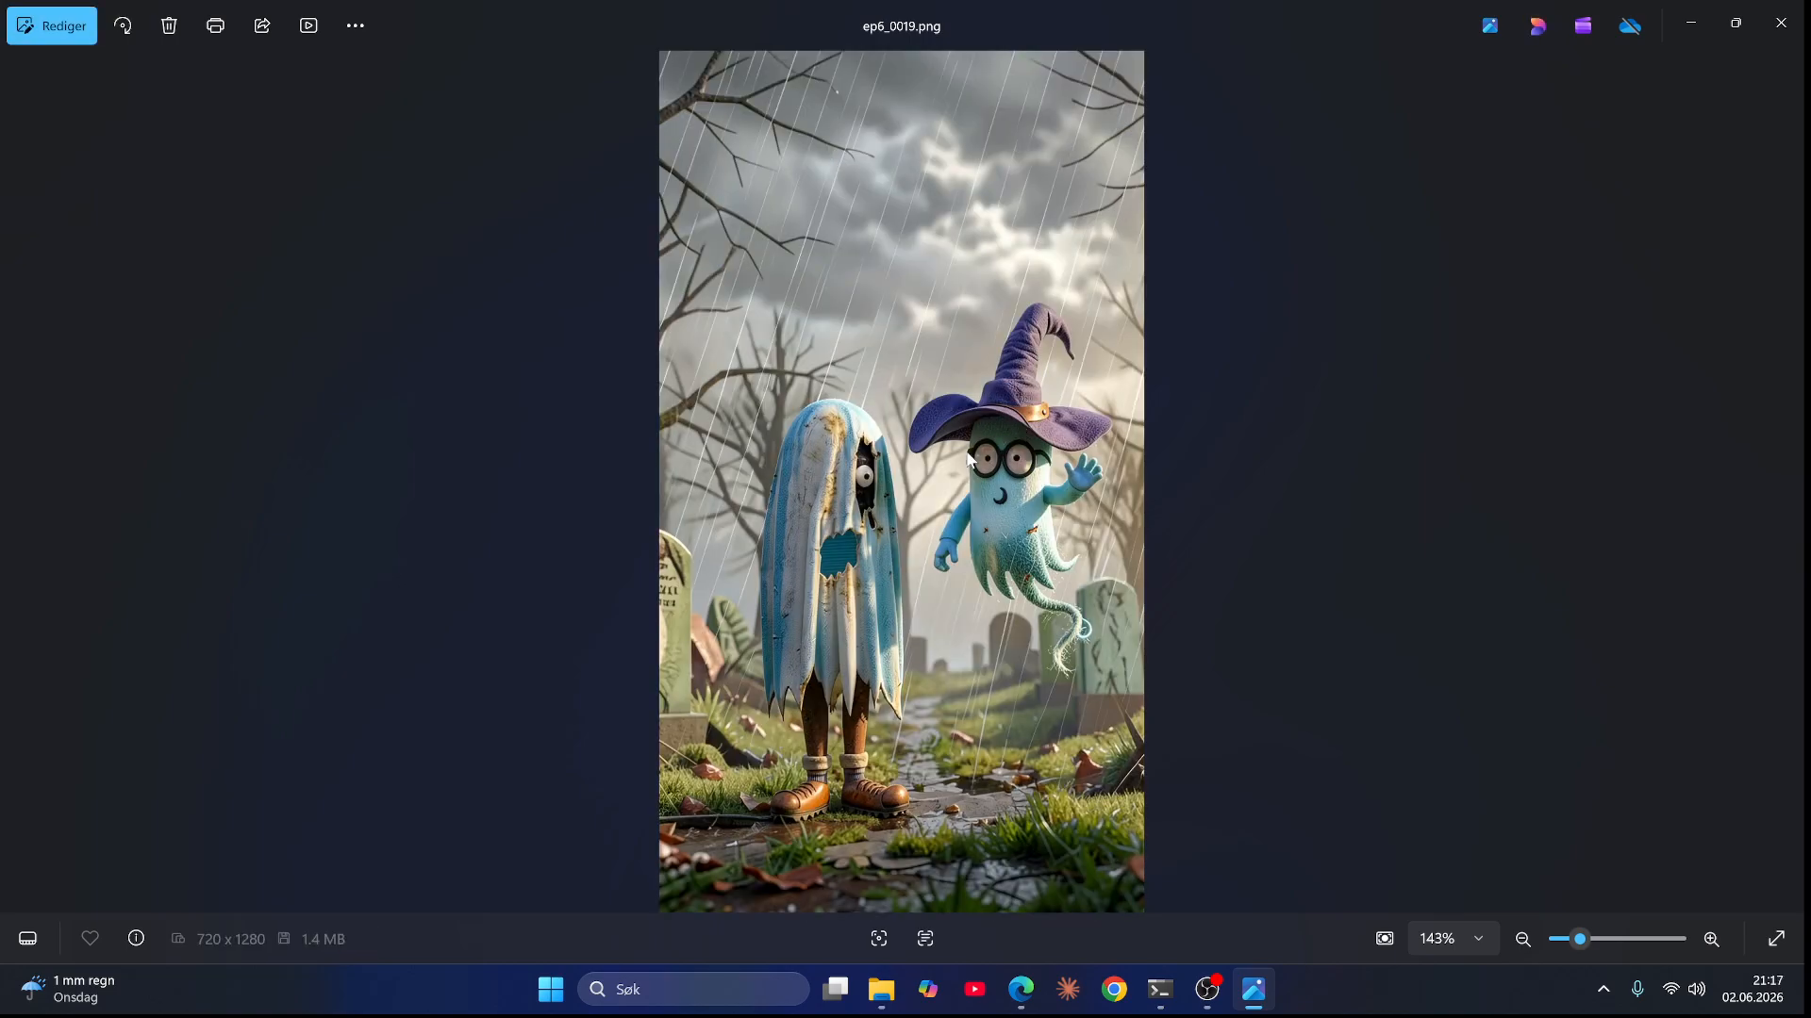
Step: Zoom into ep6_0019.png and ep6_0020.png, then advance through ep6_0021.png to ep6_0022.png
scroll(839, 561, up, 4)
key(Right)
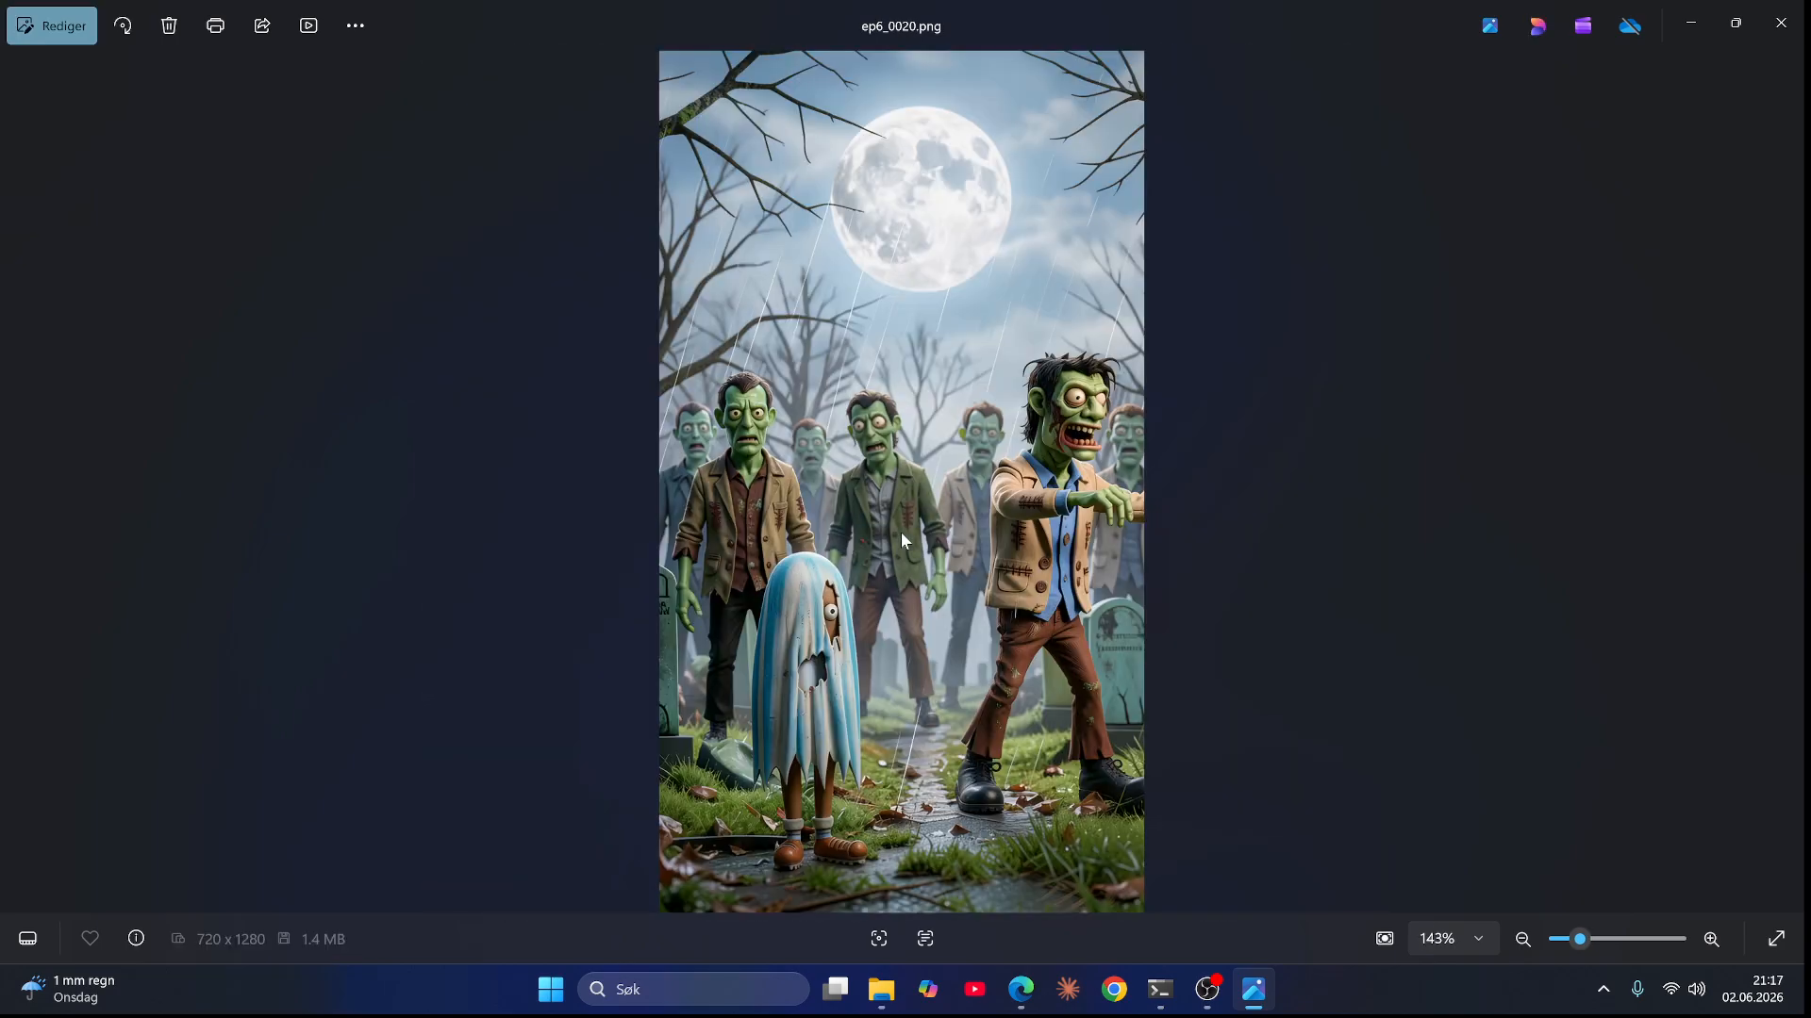
scroll(954, 517, up, 1)
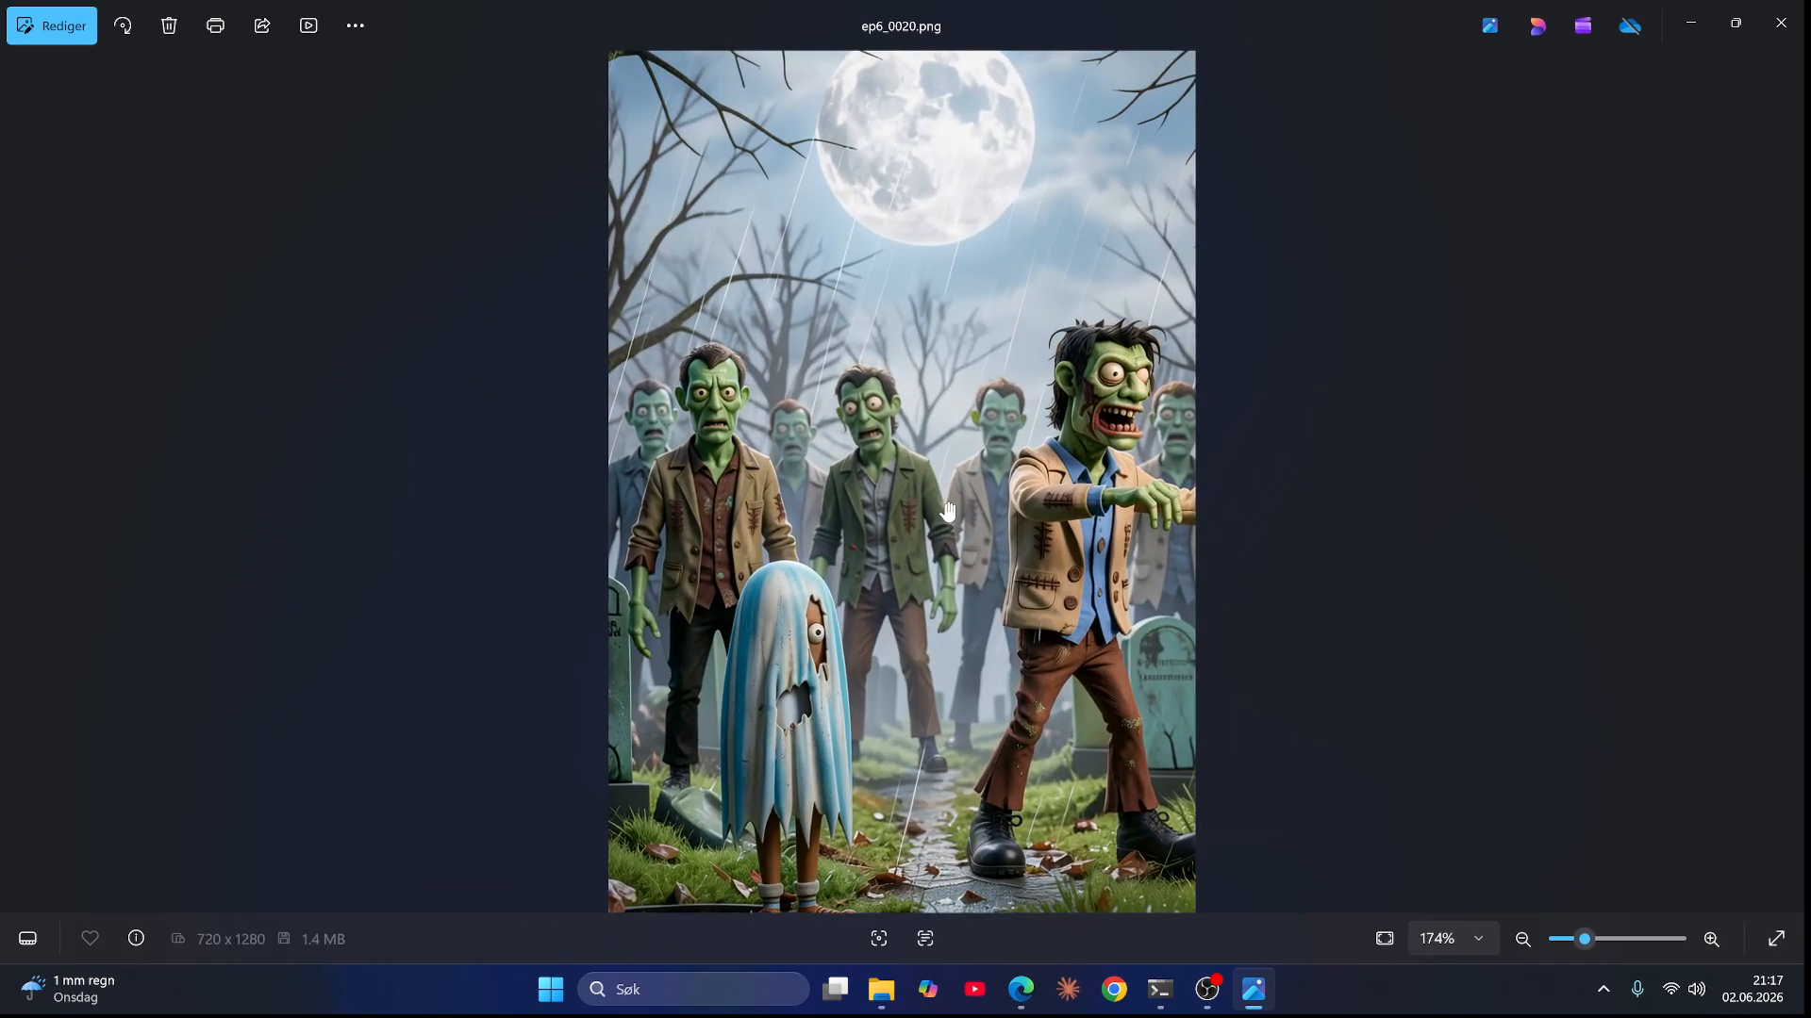
key(Right)
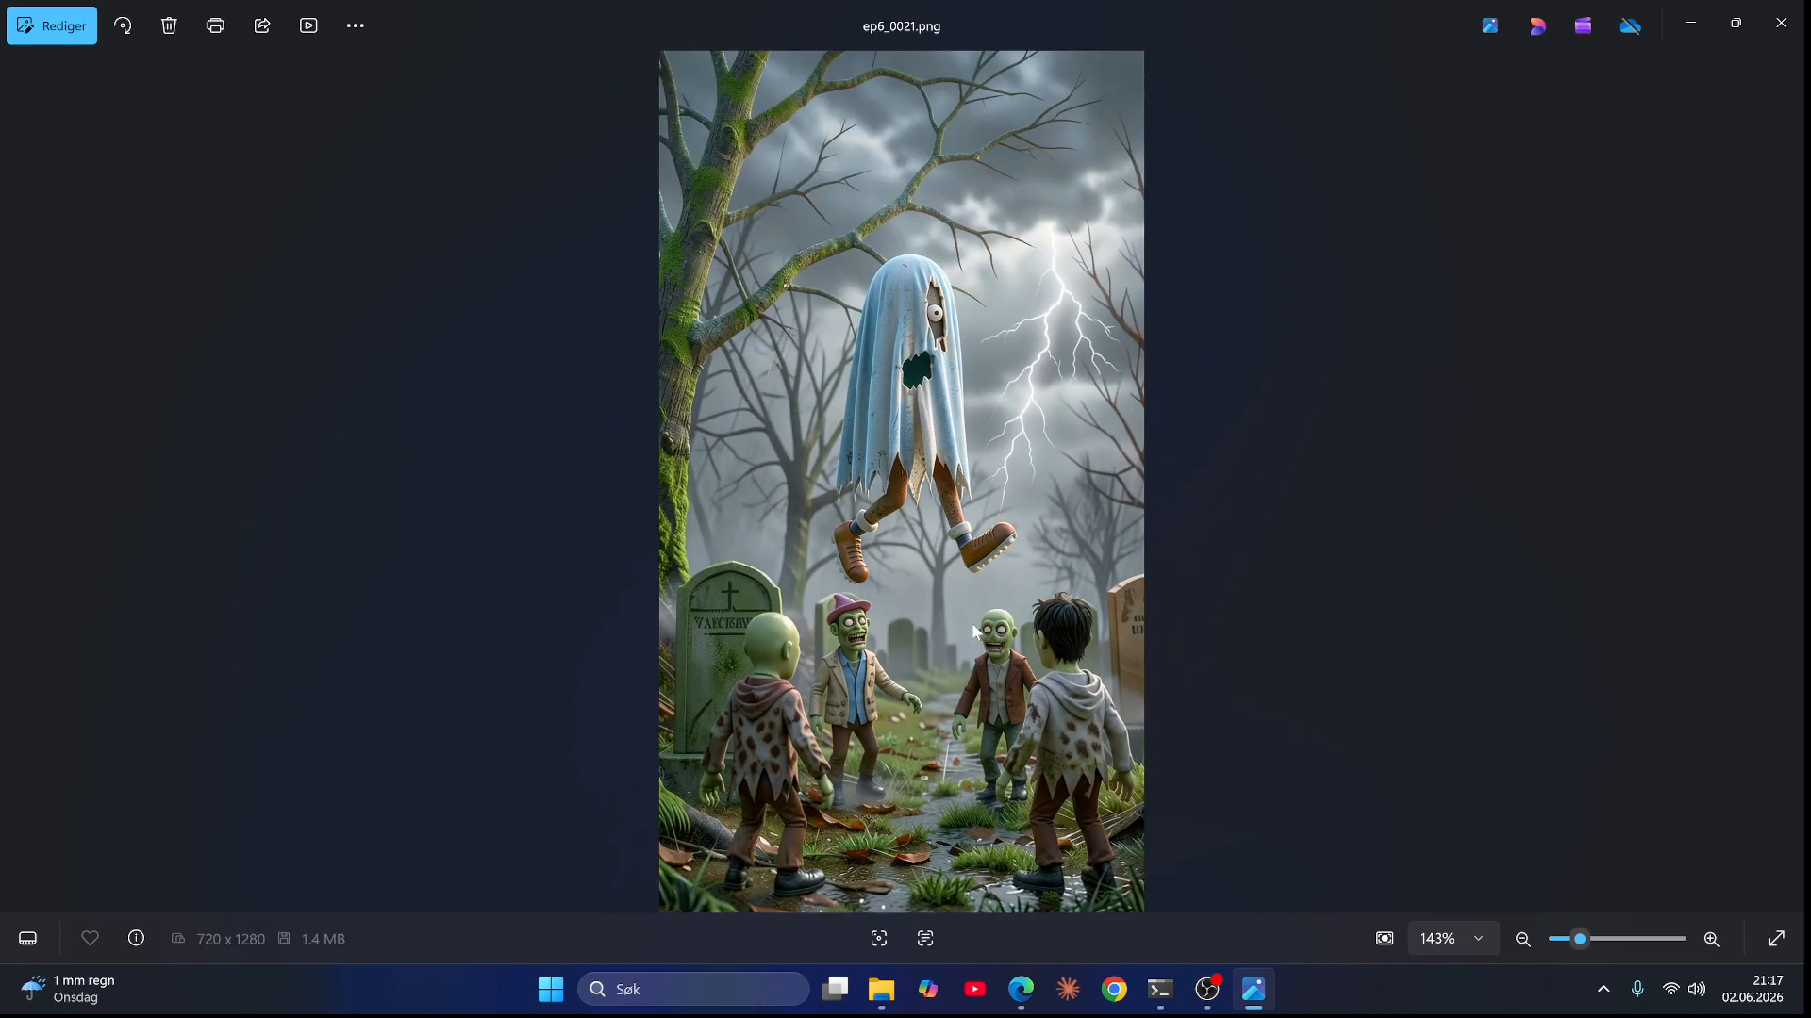
key(Right)
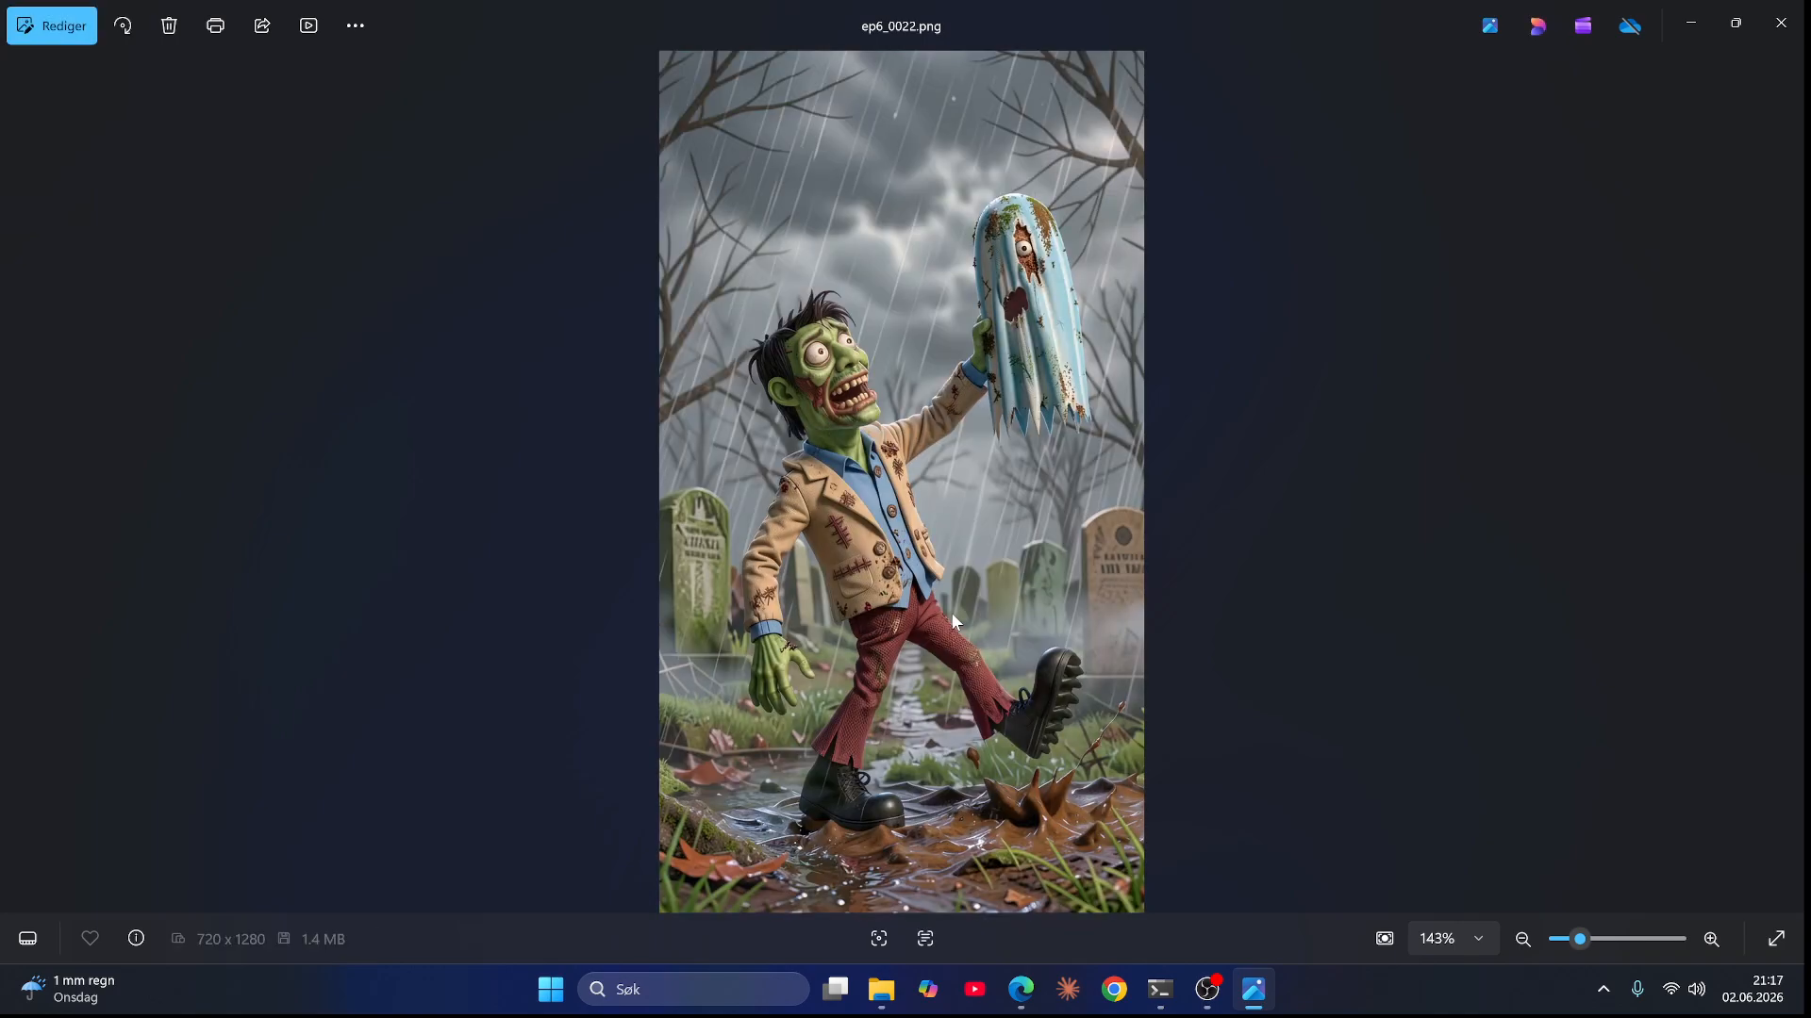
Step: Go back to ep6_0021.png to zoom into the hanging ghost, then advance to ep6_0023.png
key(Left)
scroll(832, 677, up, 1)
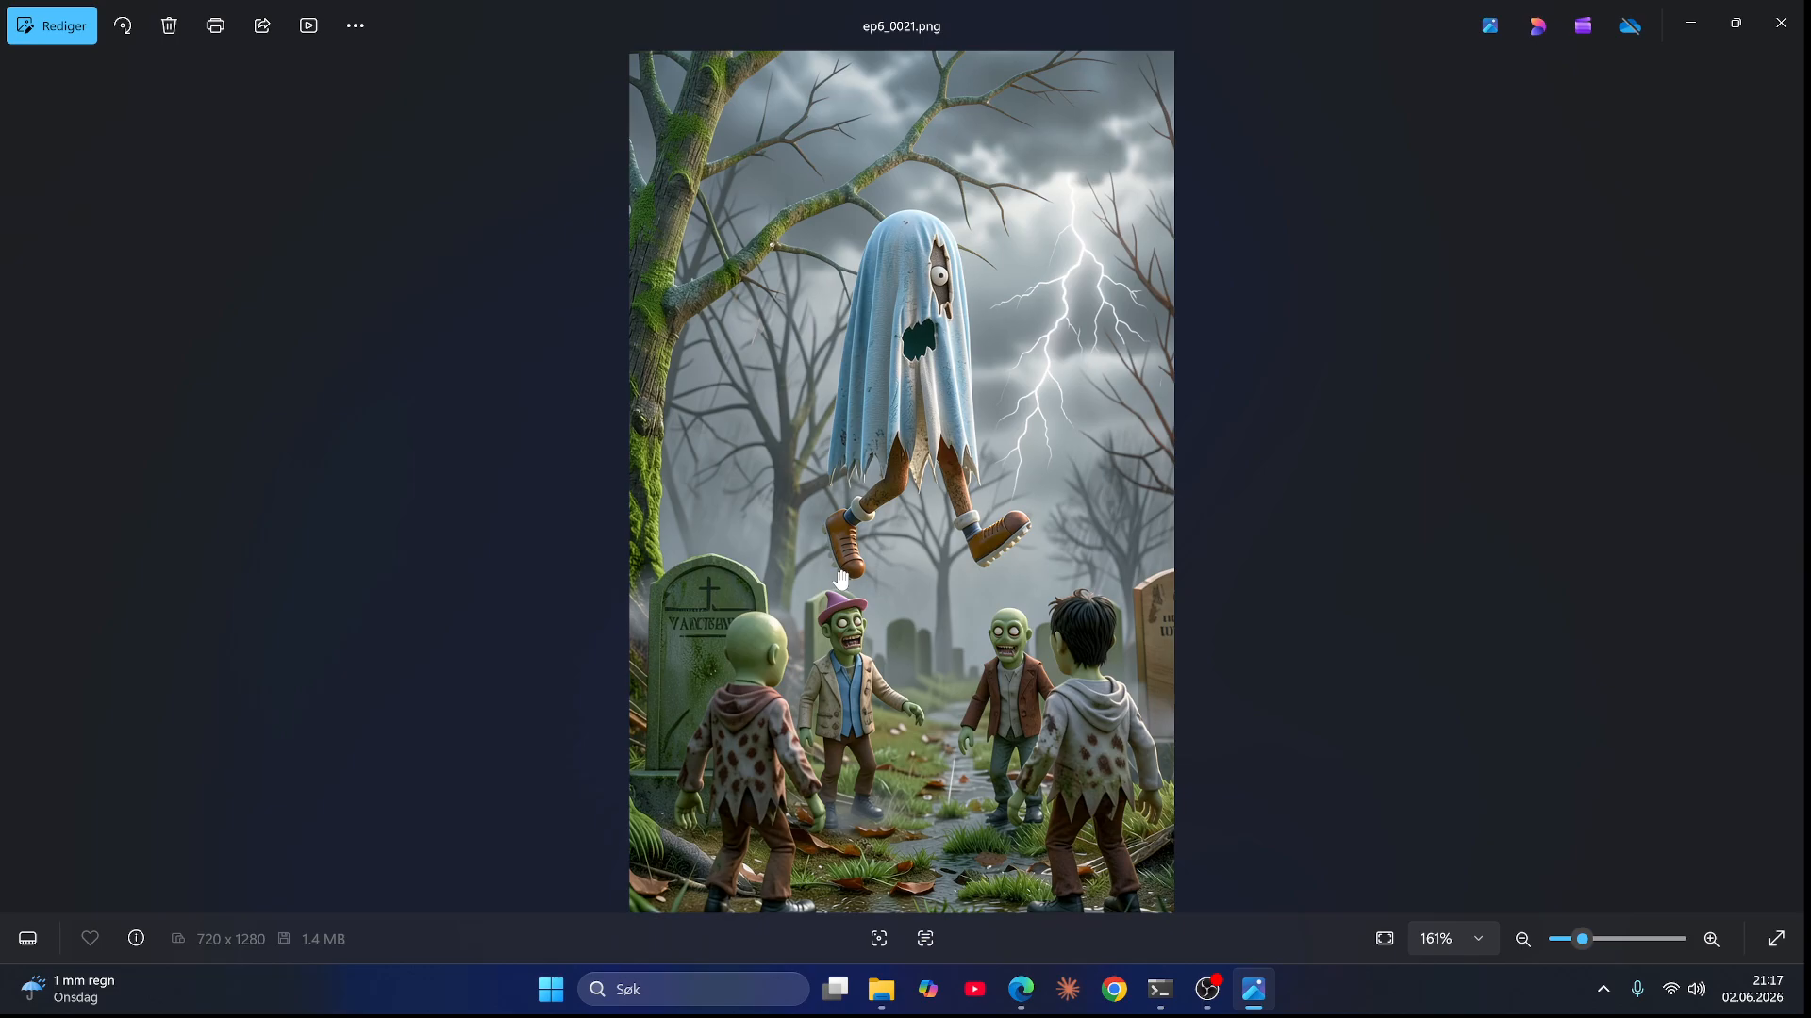
key(Right)
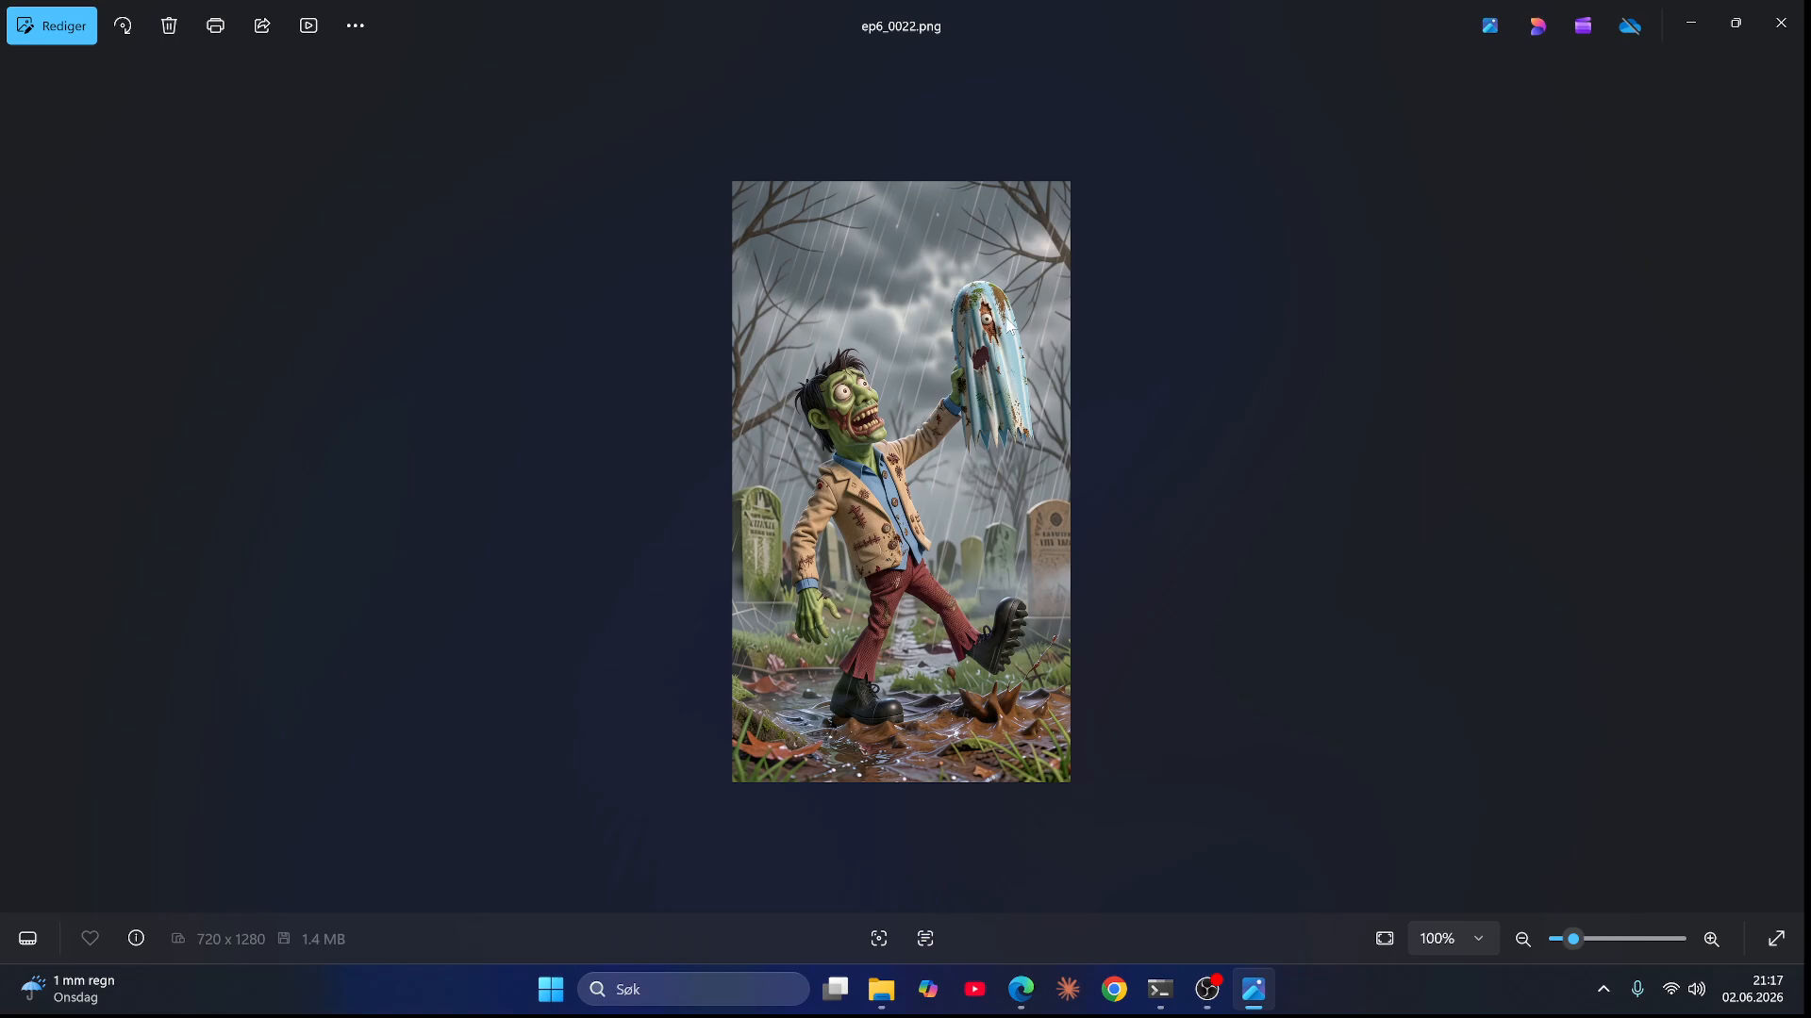
key(Right)
Step: Zoom into ep6_0023.png and ep6_0025.png while advancing through the remaining frames to ep6_0027.png
scroll(1001, 313, up, 1)
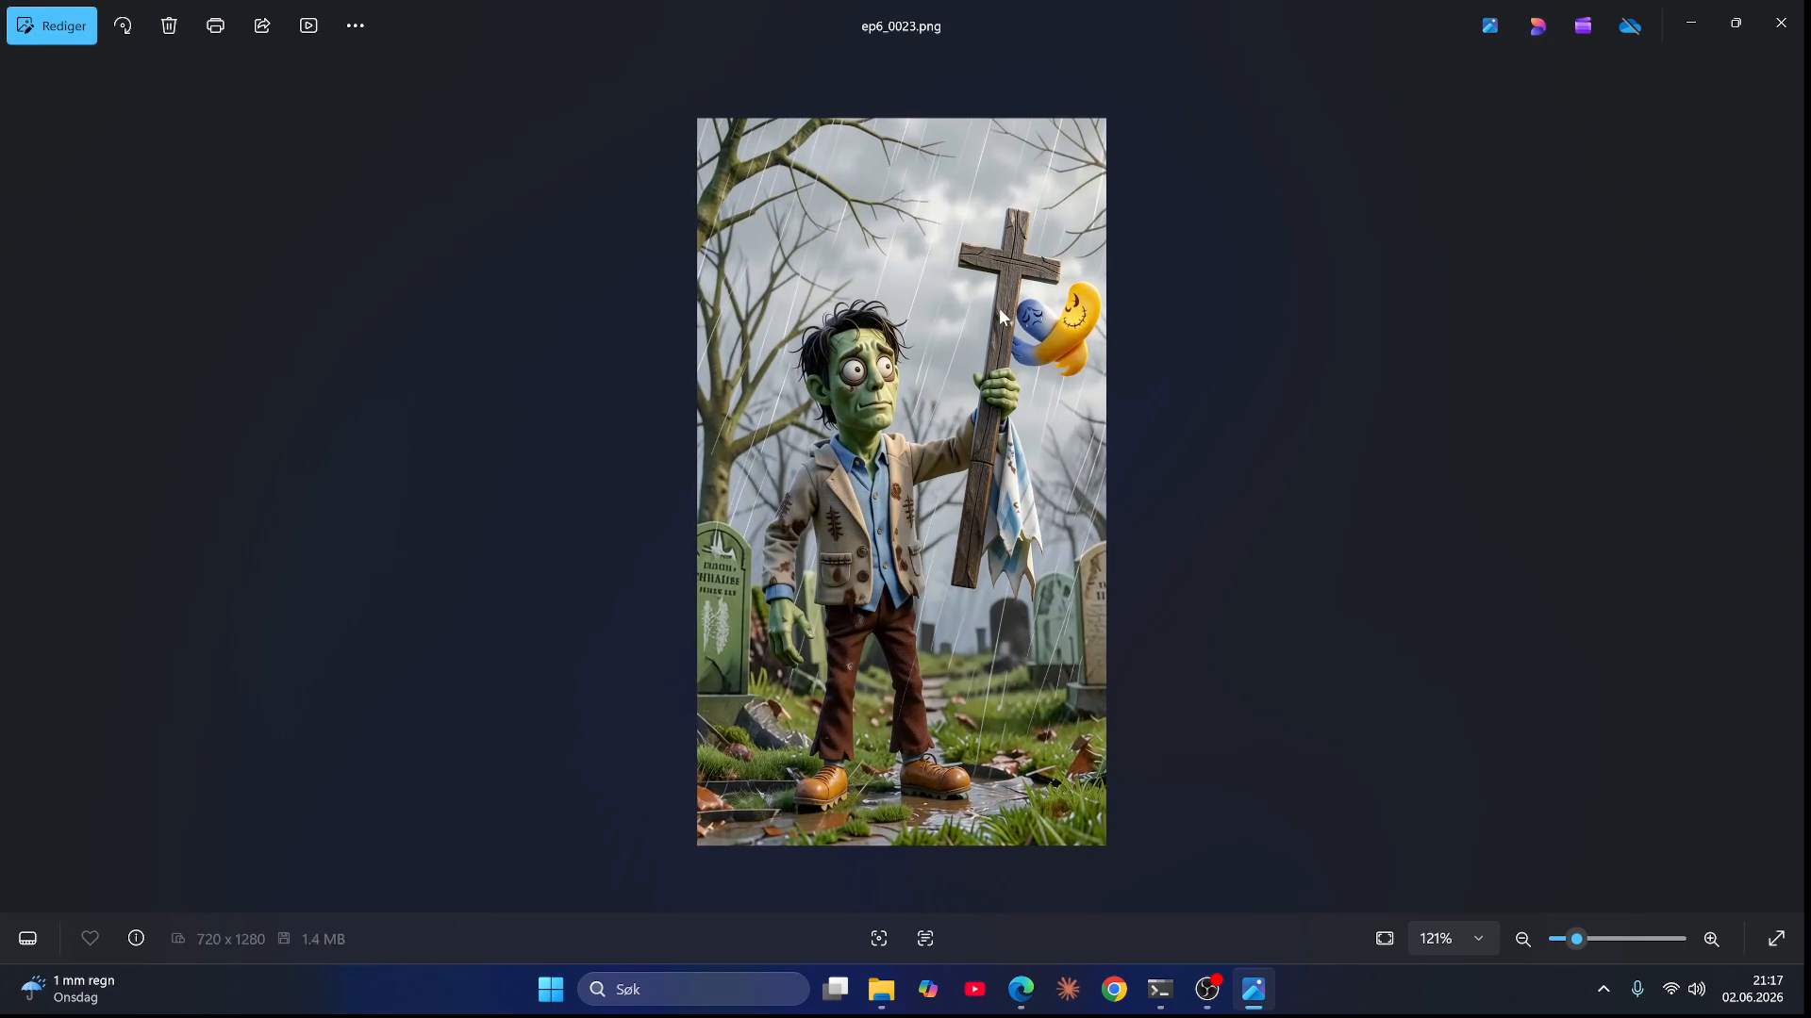
key(Right)
key(Right)
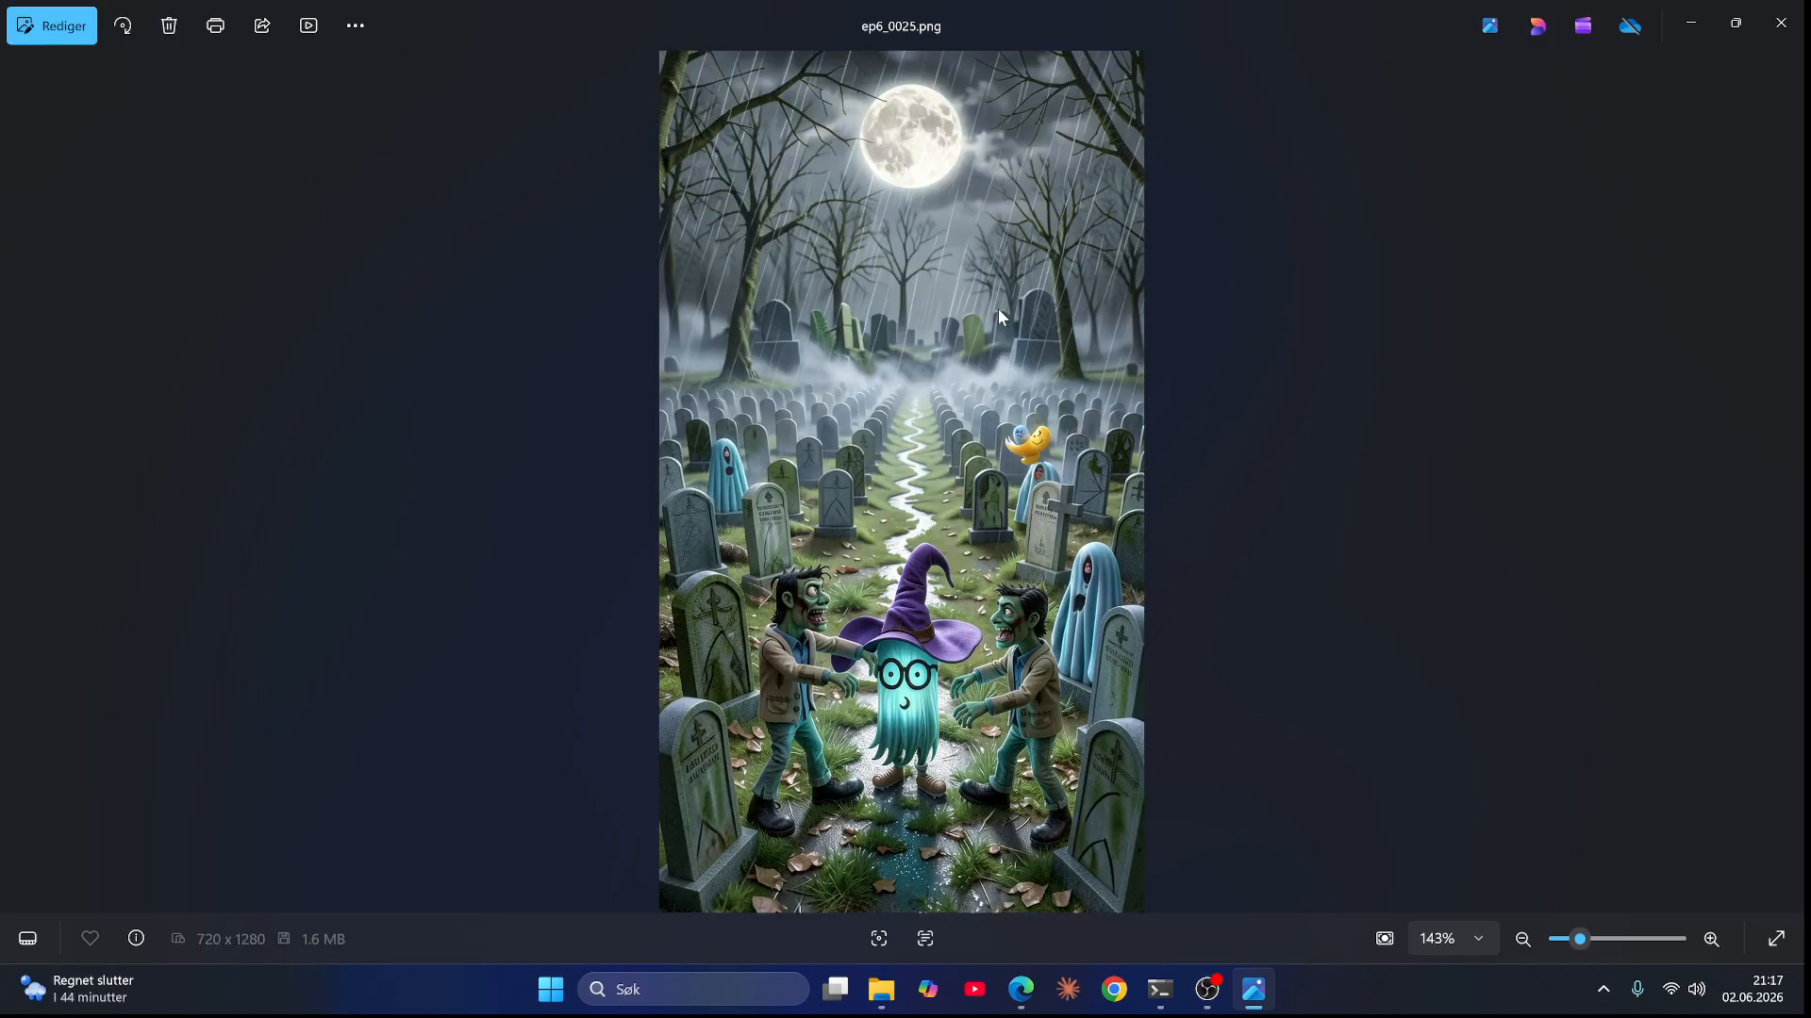
scroll(1000, 315, up, 2)
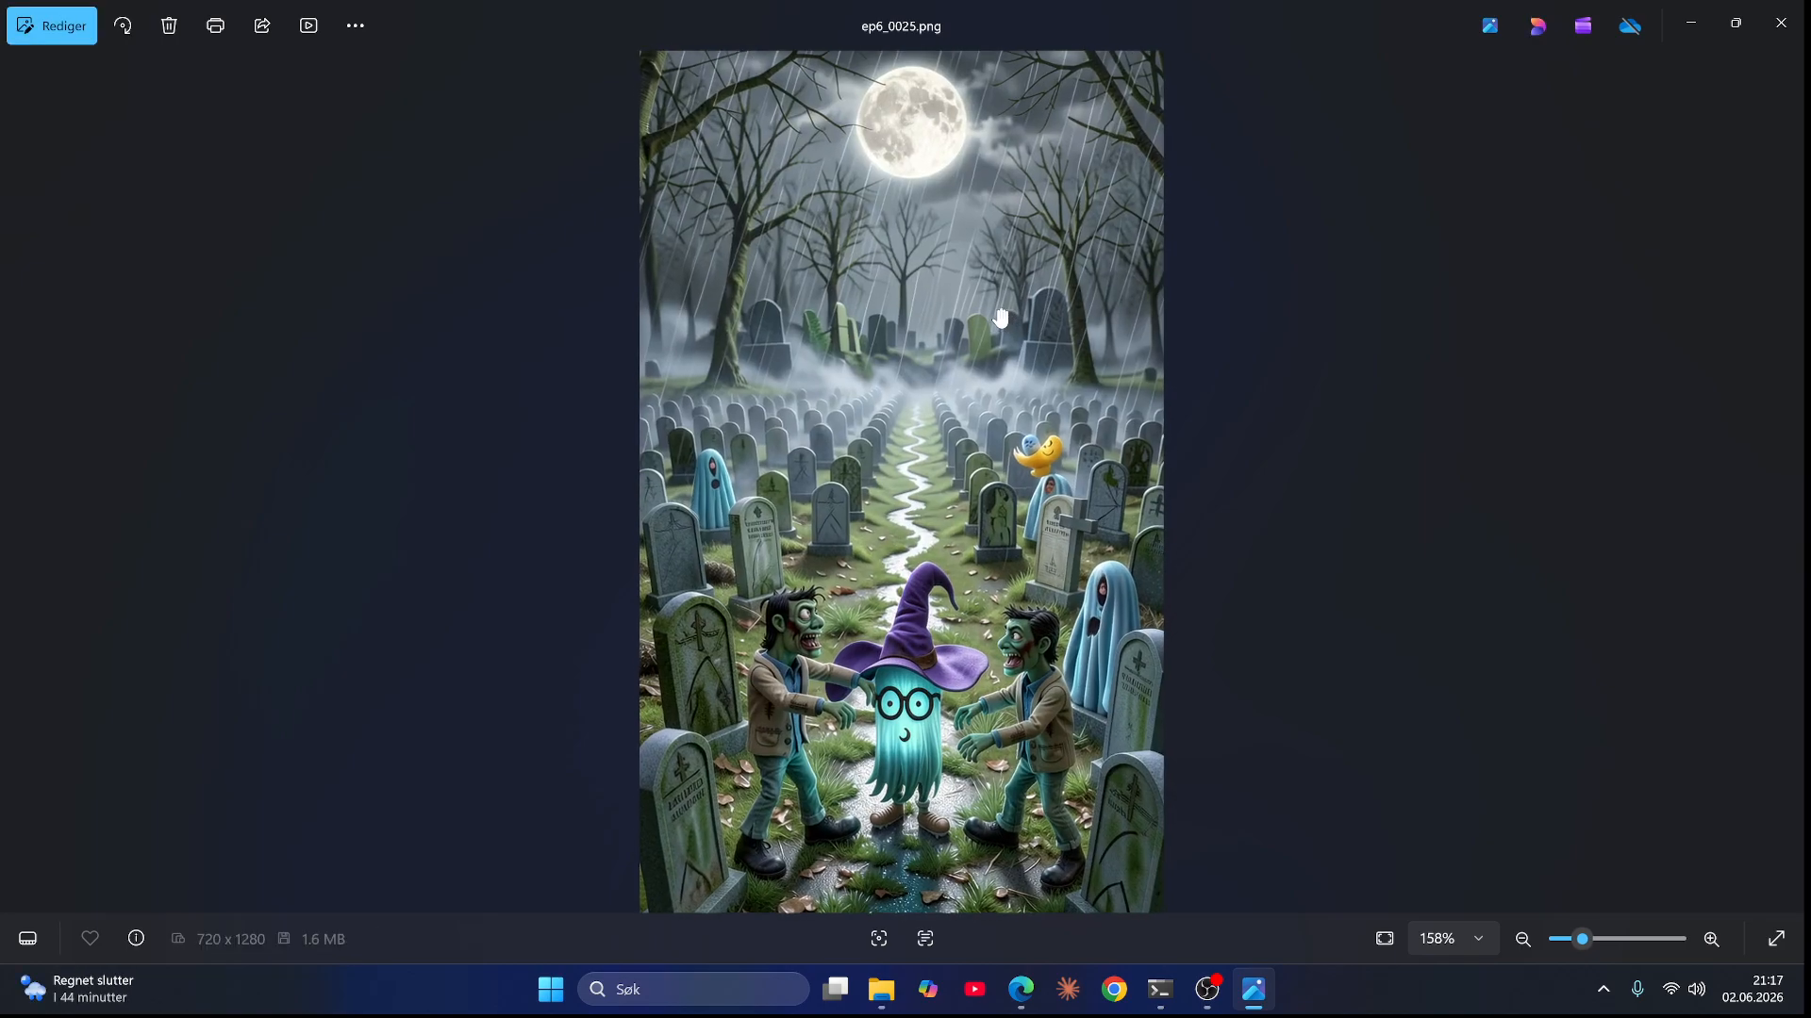
key(Right)
key(Right)
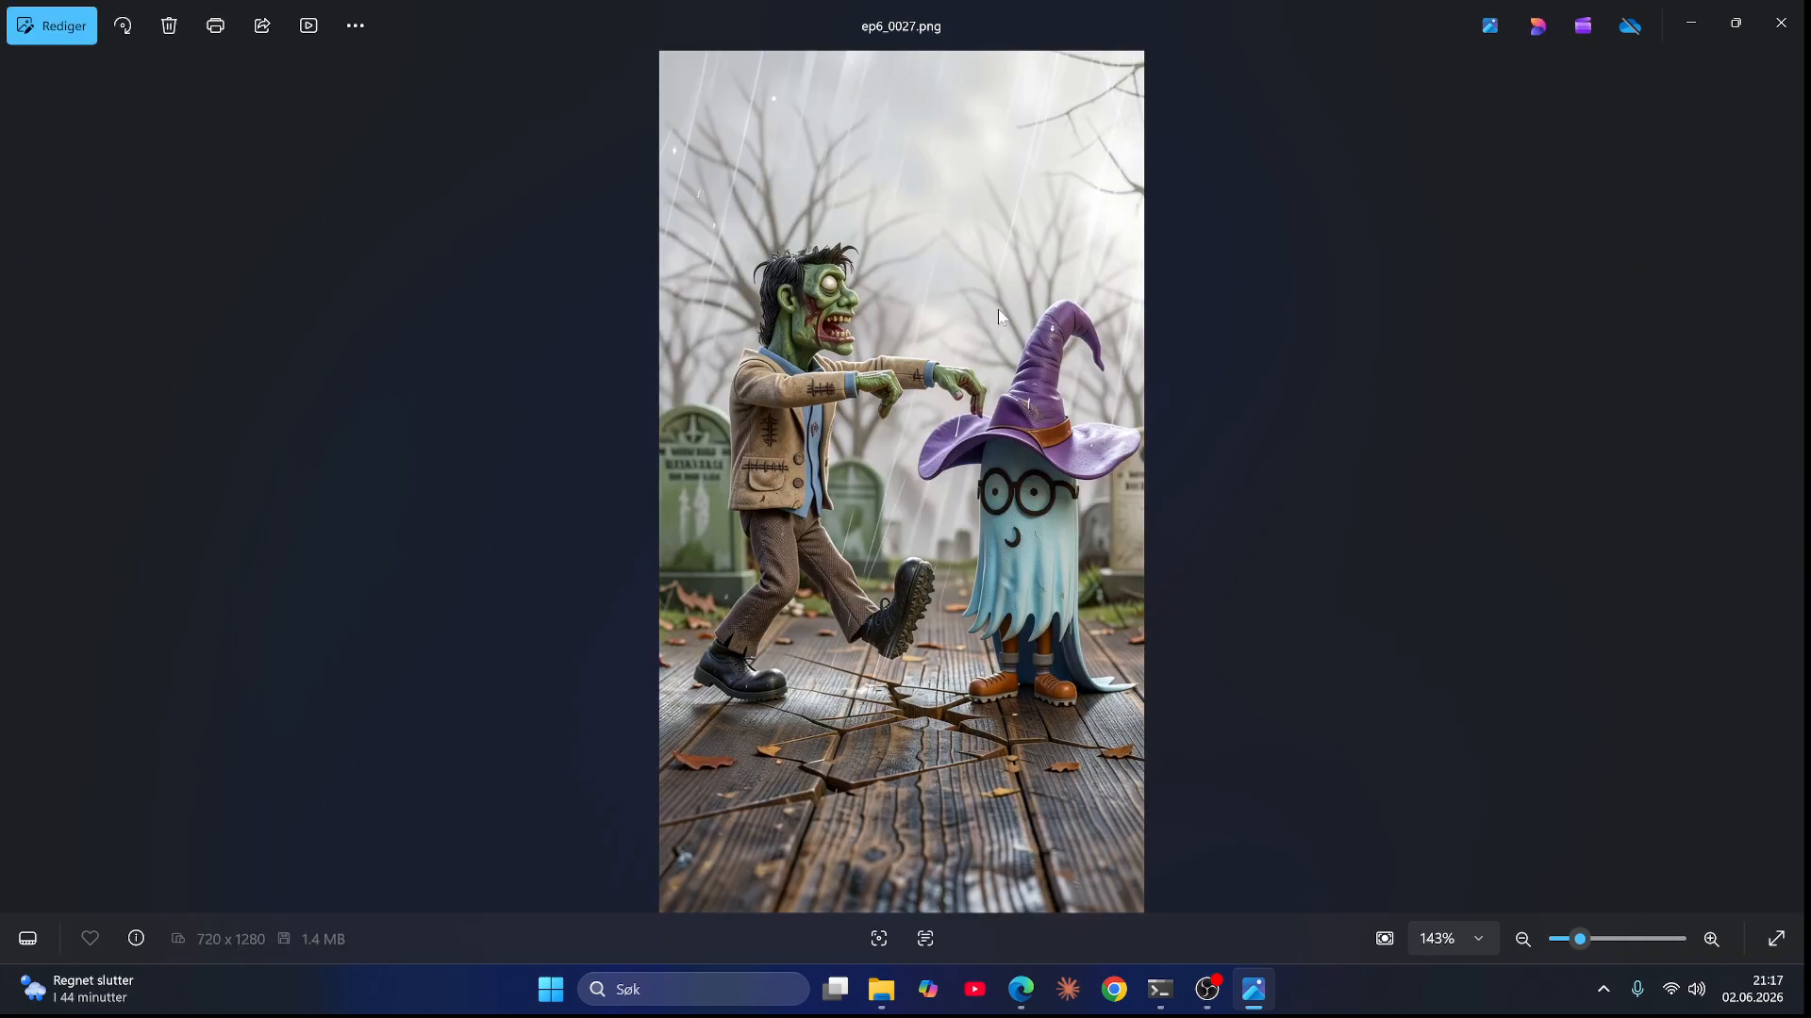
Step: Close the image viewer and open the empty Ny mappe folder inside i2v
click(1803, 11)
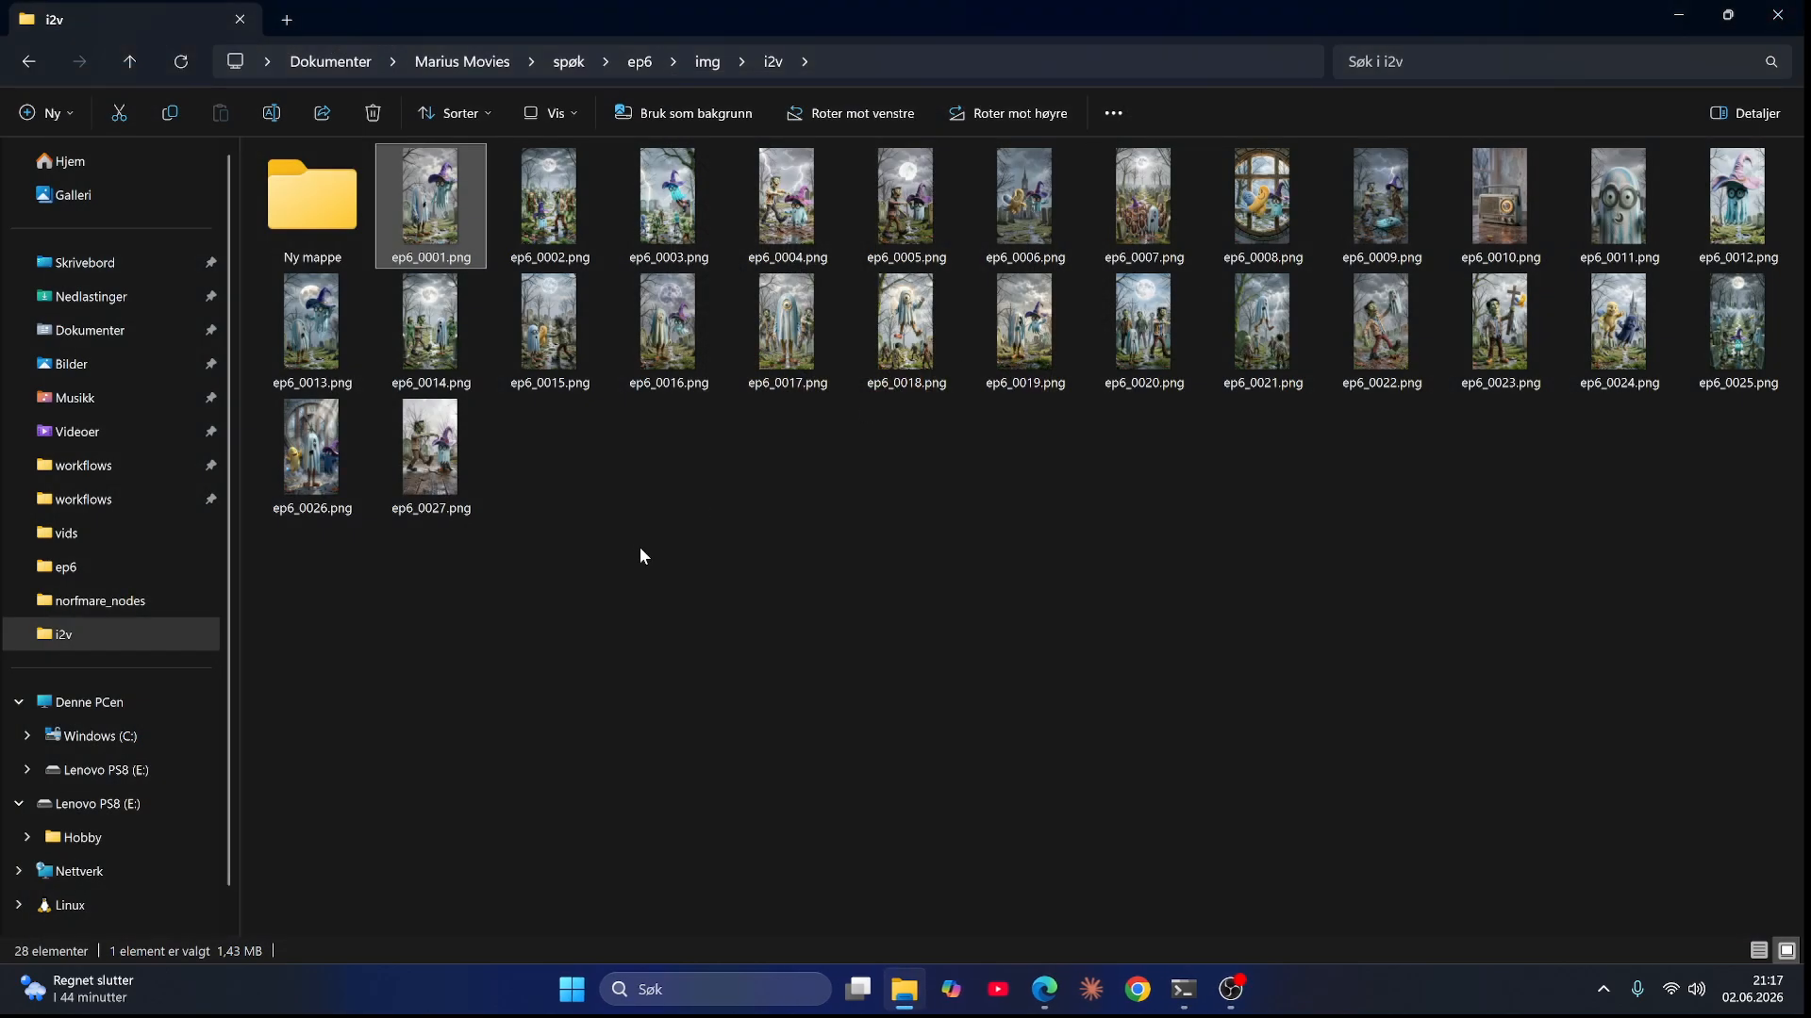
double_click(286, 183)
click(31, 64)
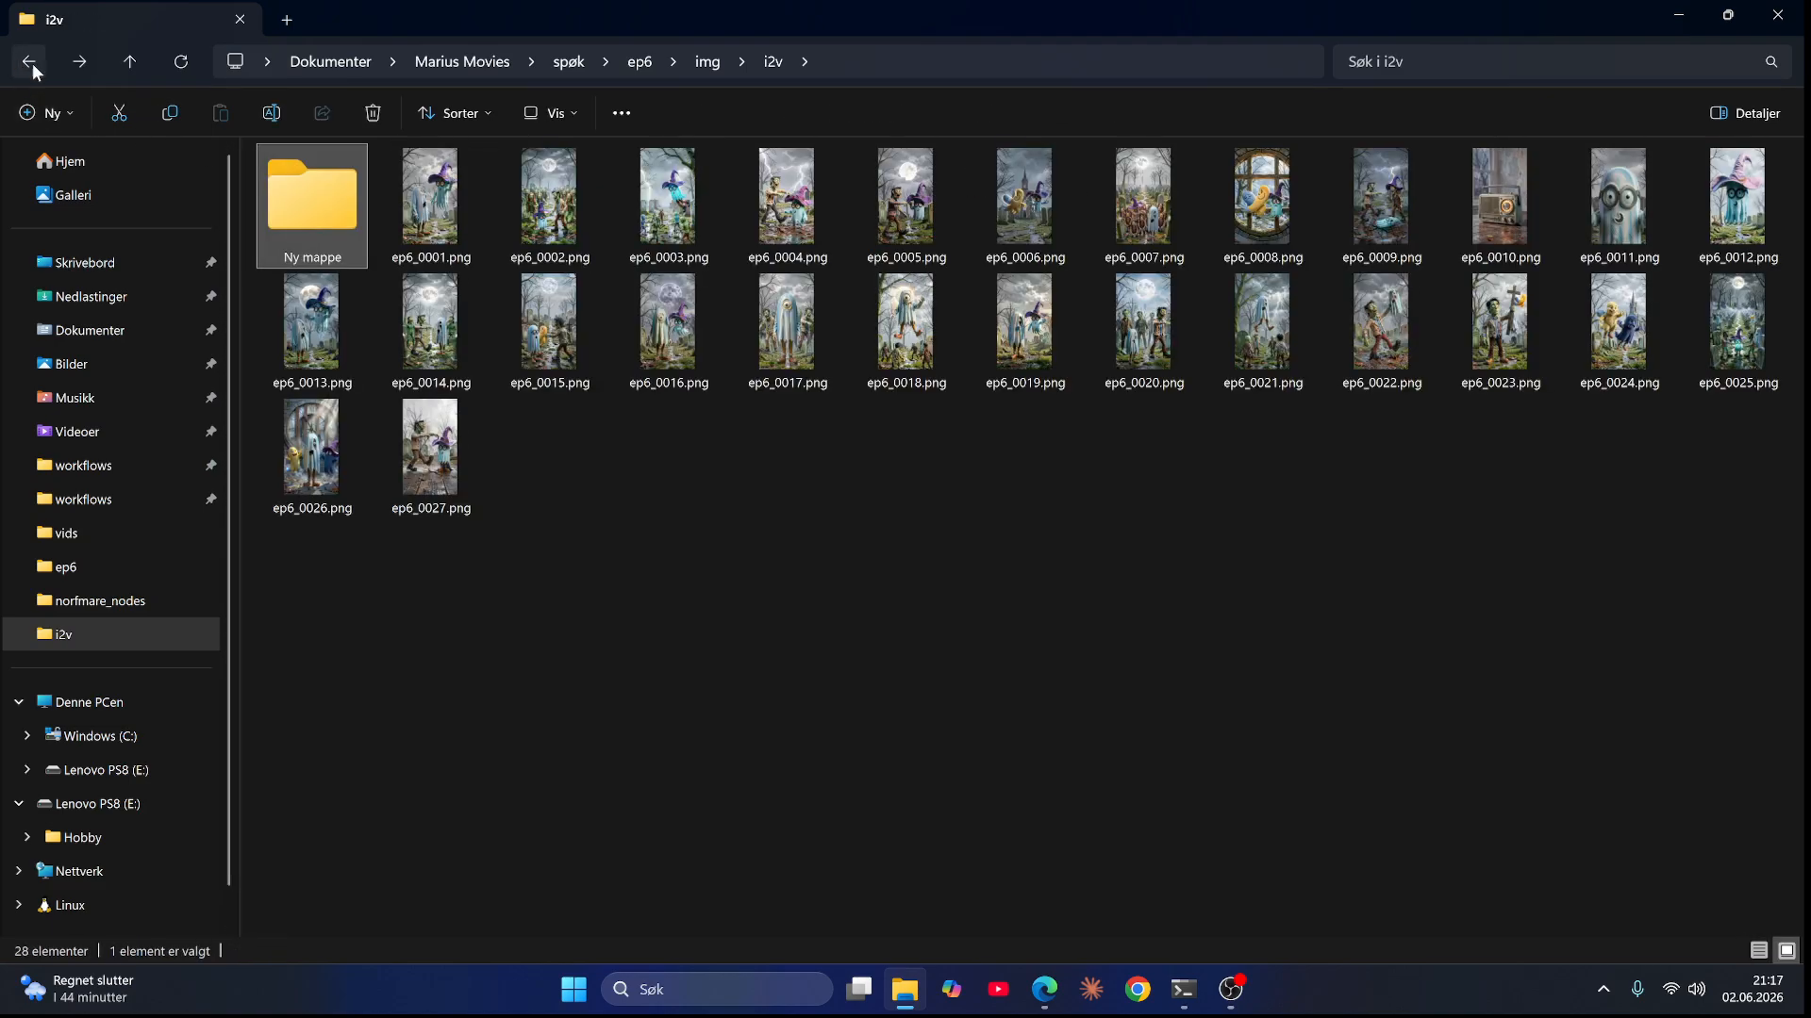
click(77, 68)
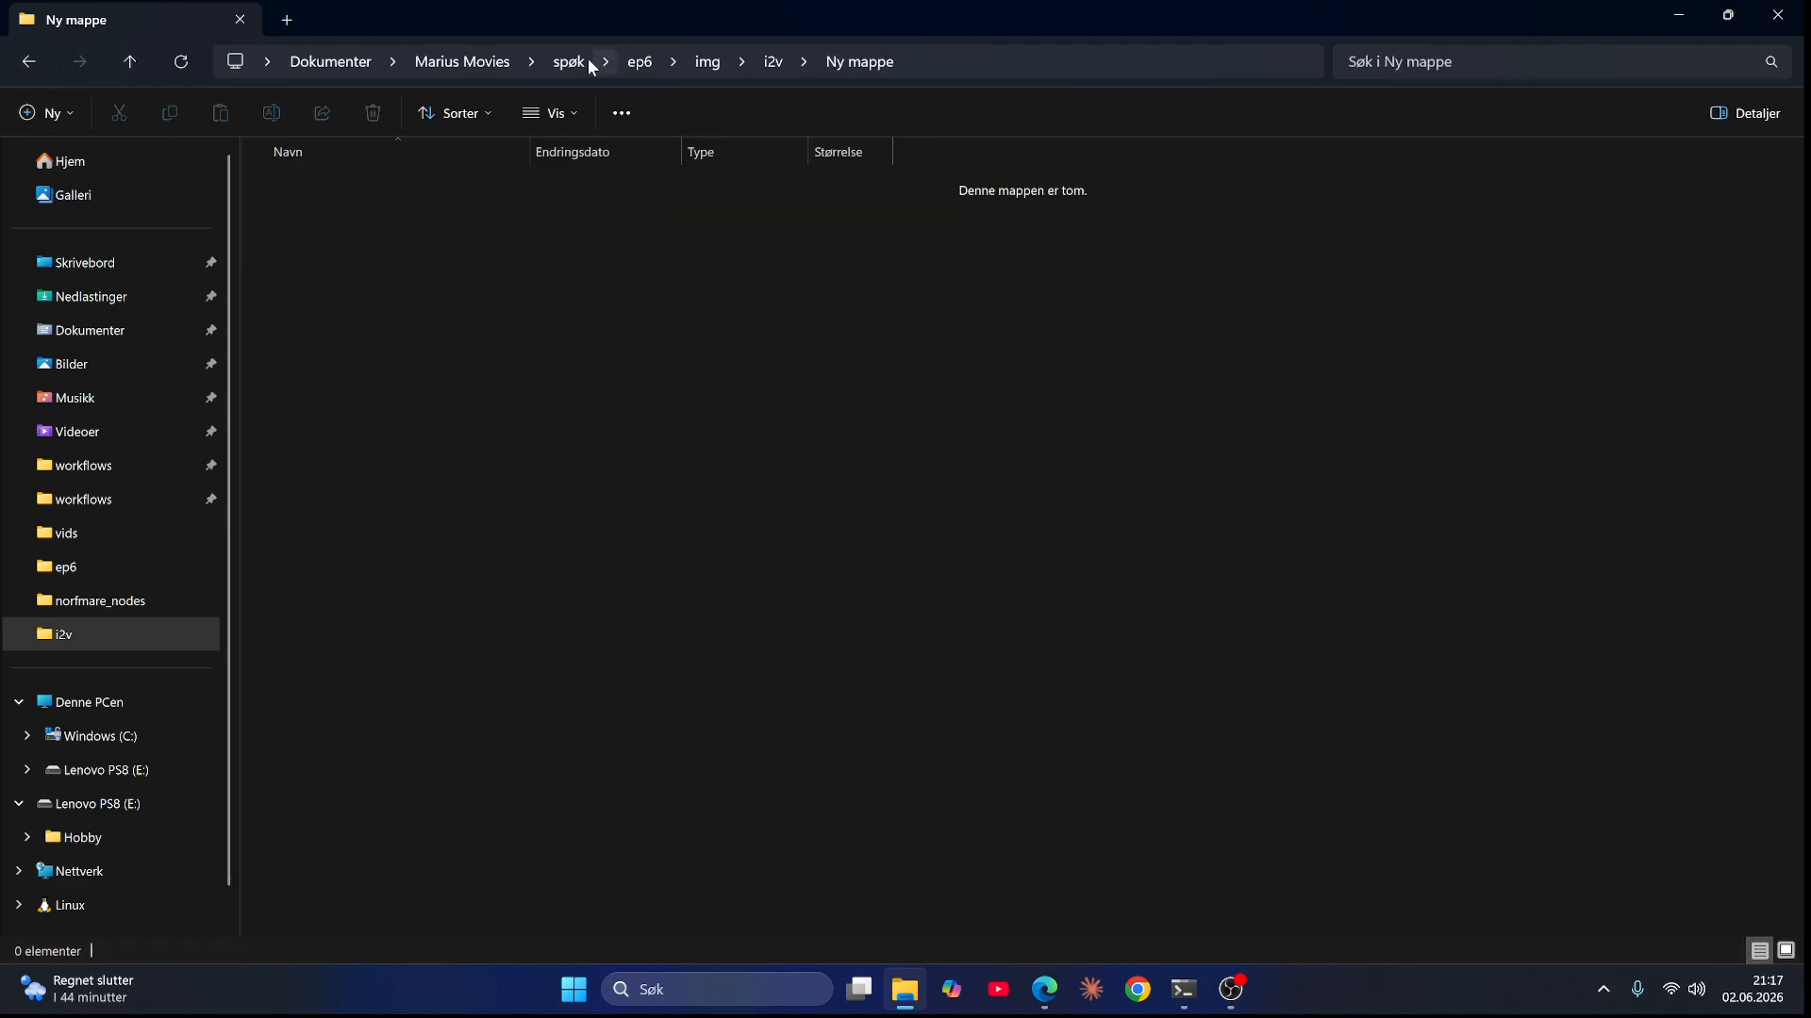
click(965, 49)
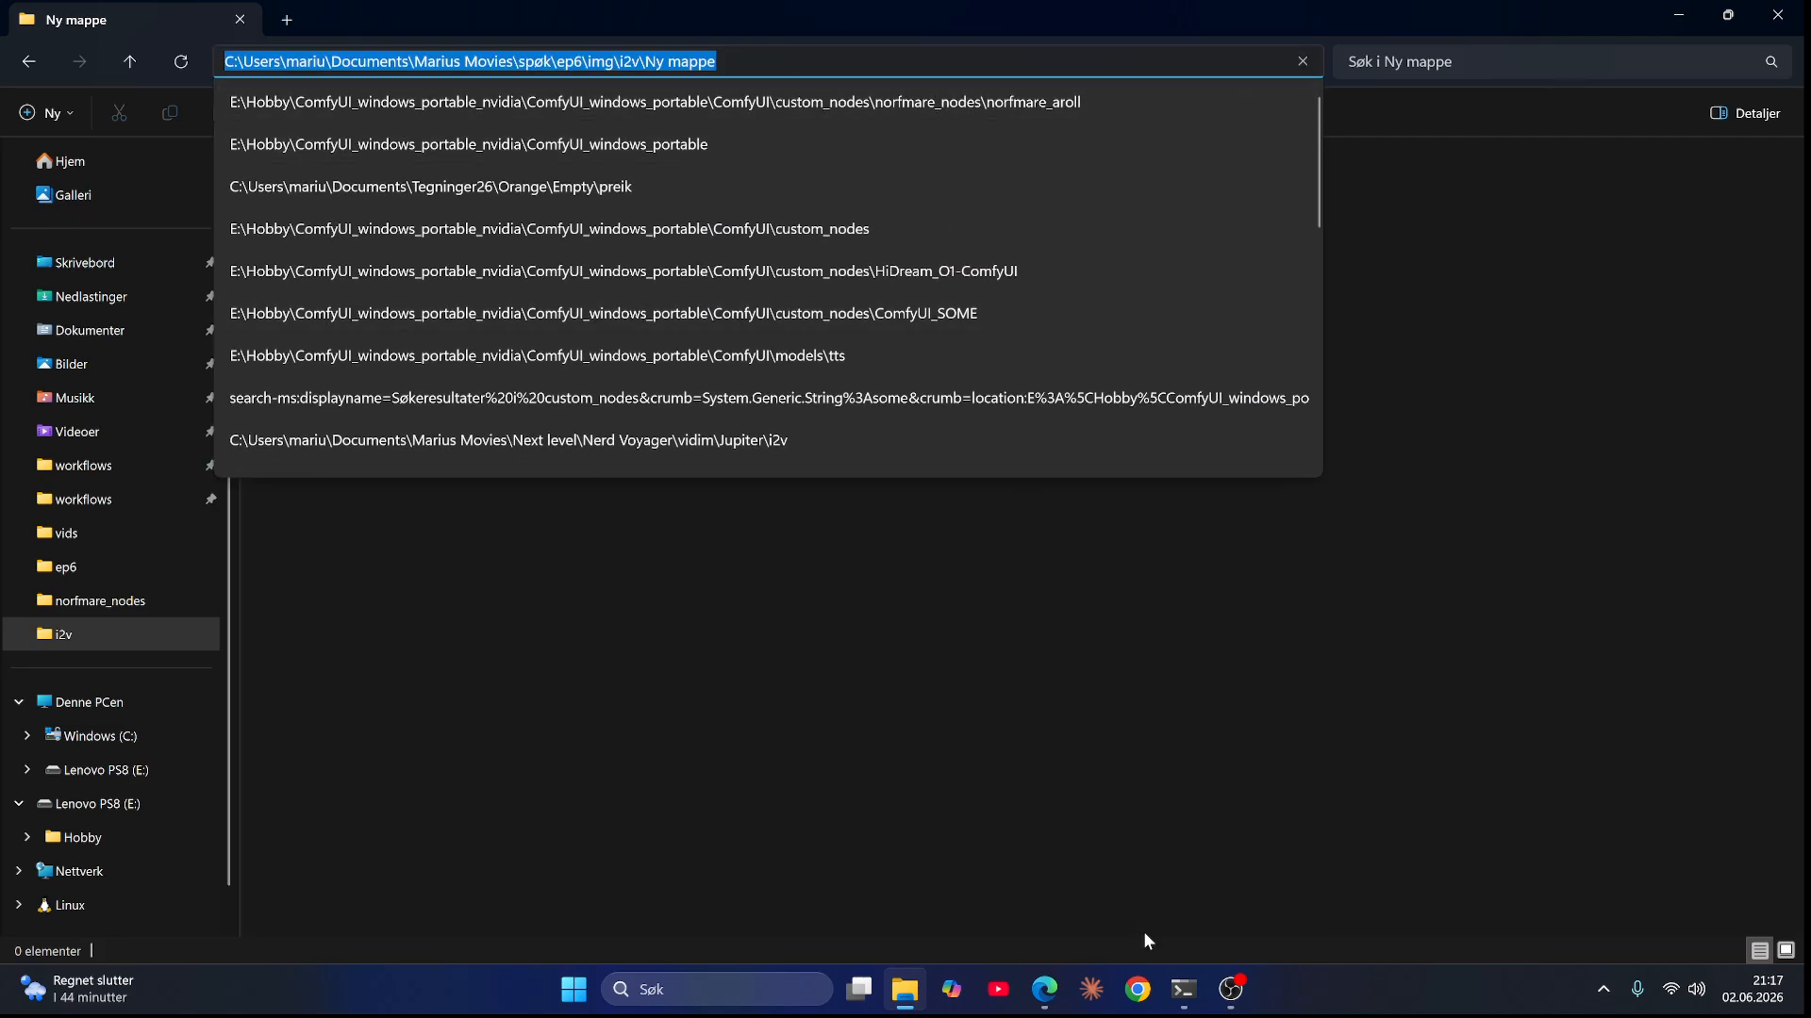
Step: Switch to the ComfyUI Flux2Dev multiref workflow in the browser, dismiss the restore-pages prompt and close the side panel
click(1048, 1002)
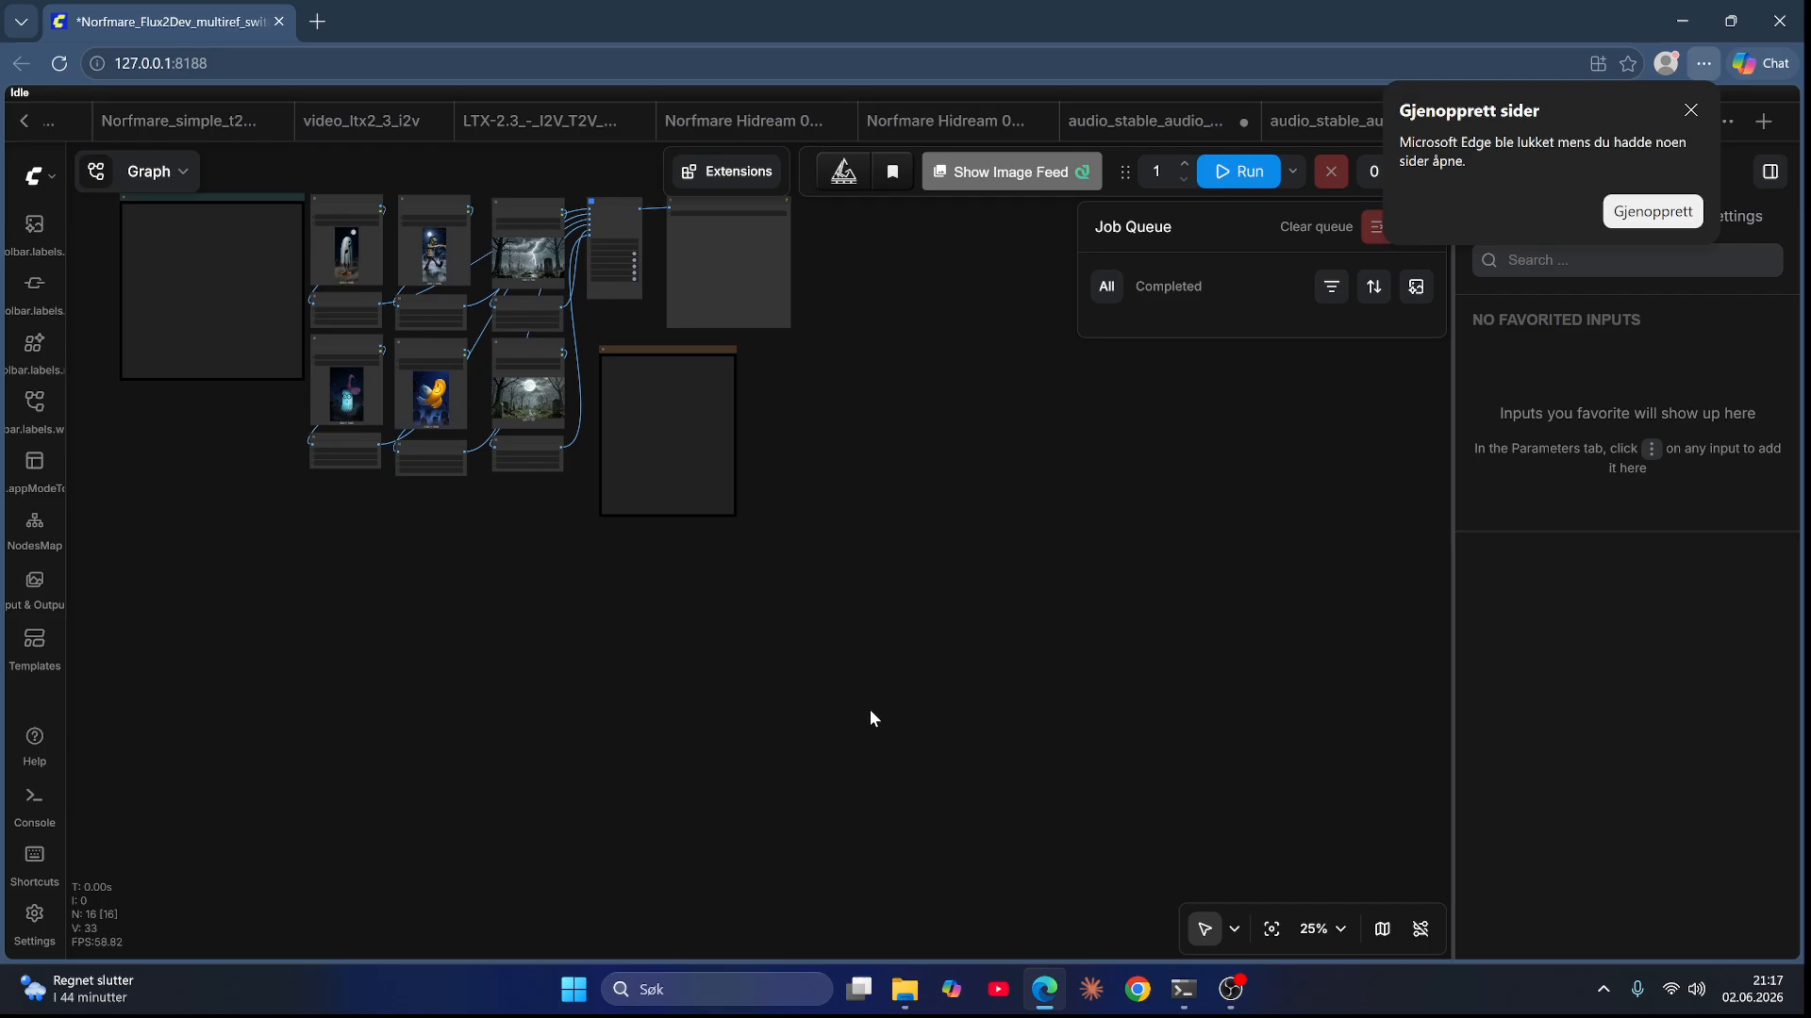
scroll(479, 534, up, 5)
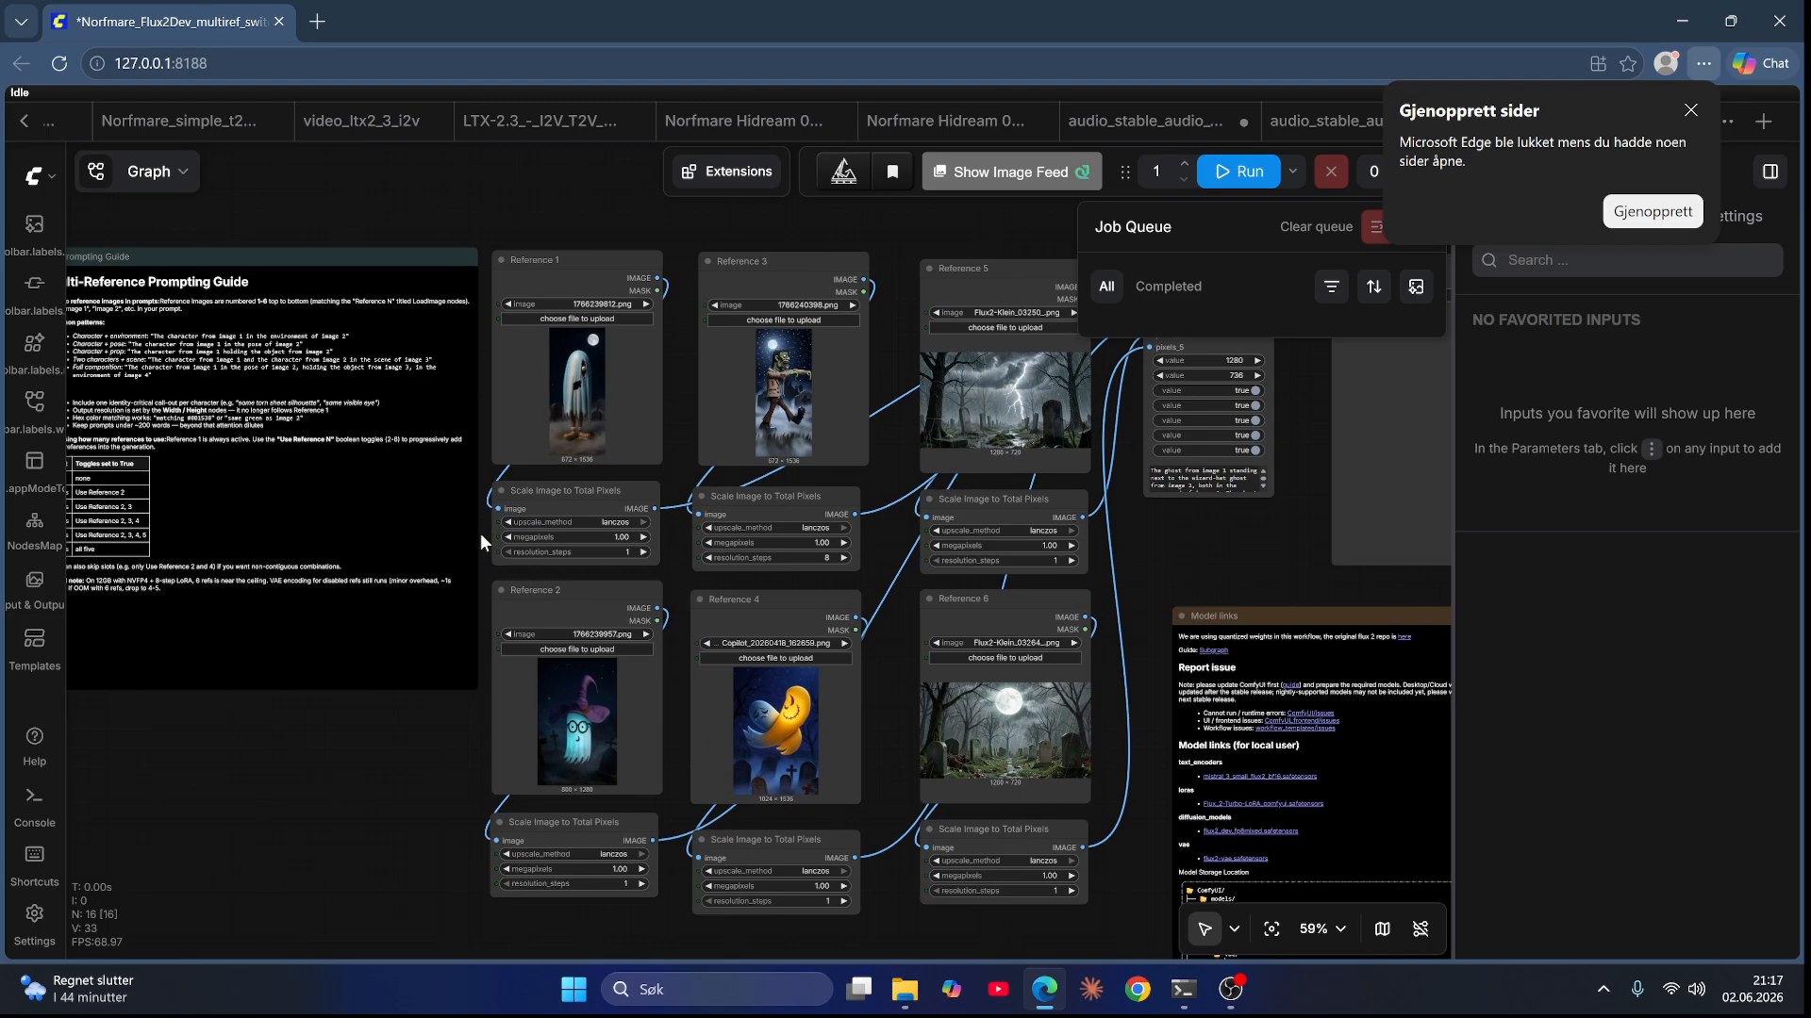
click(394, 676)
drag(359, 720, 570, 767)
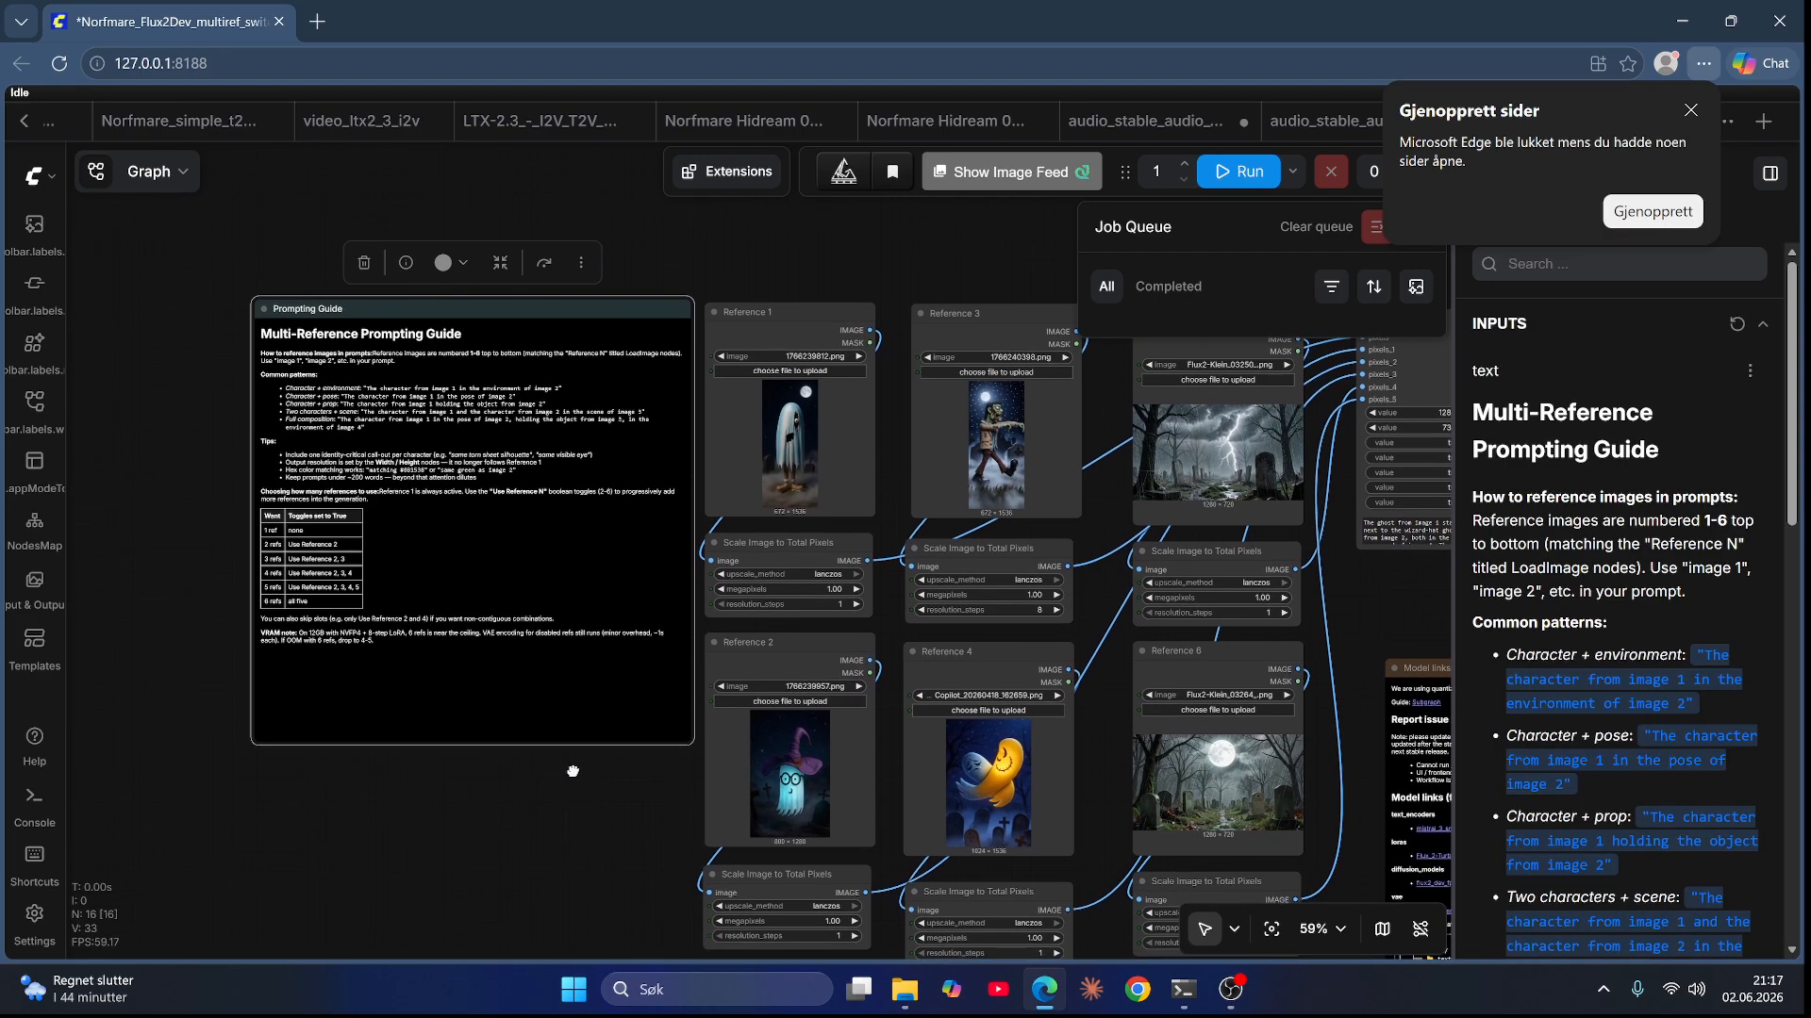
click(1703, 111)
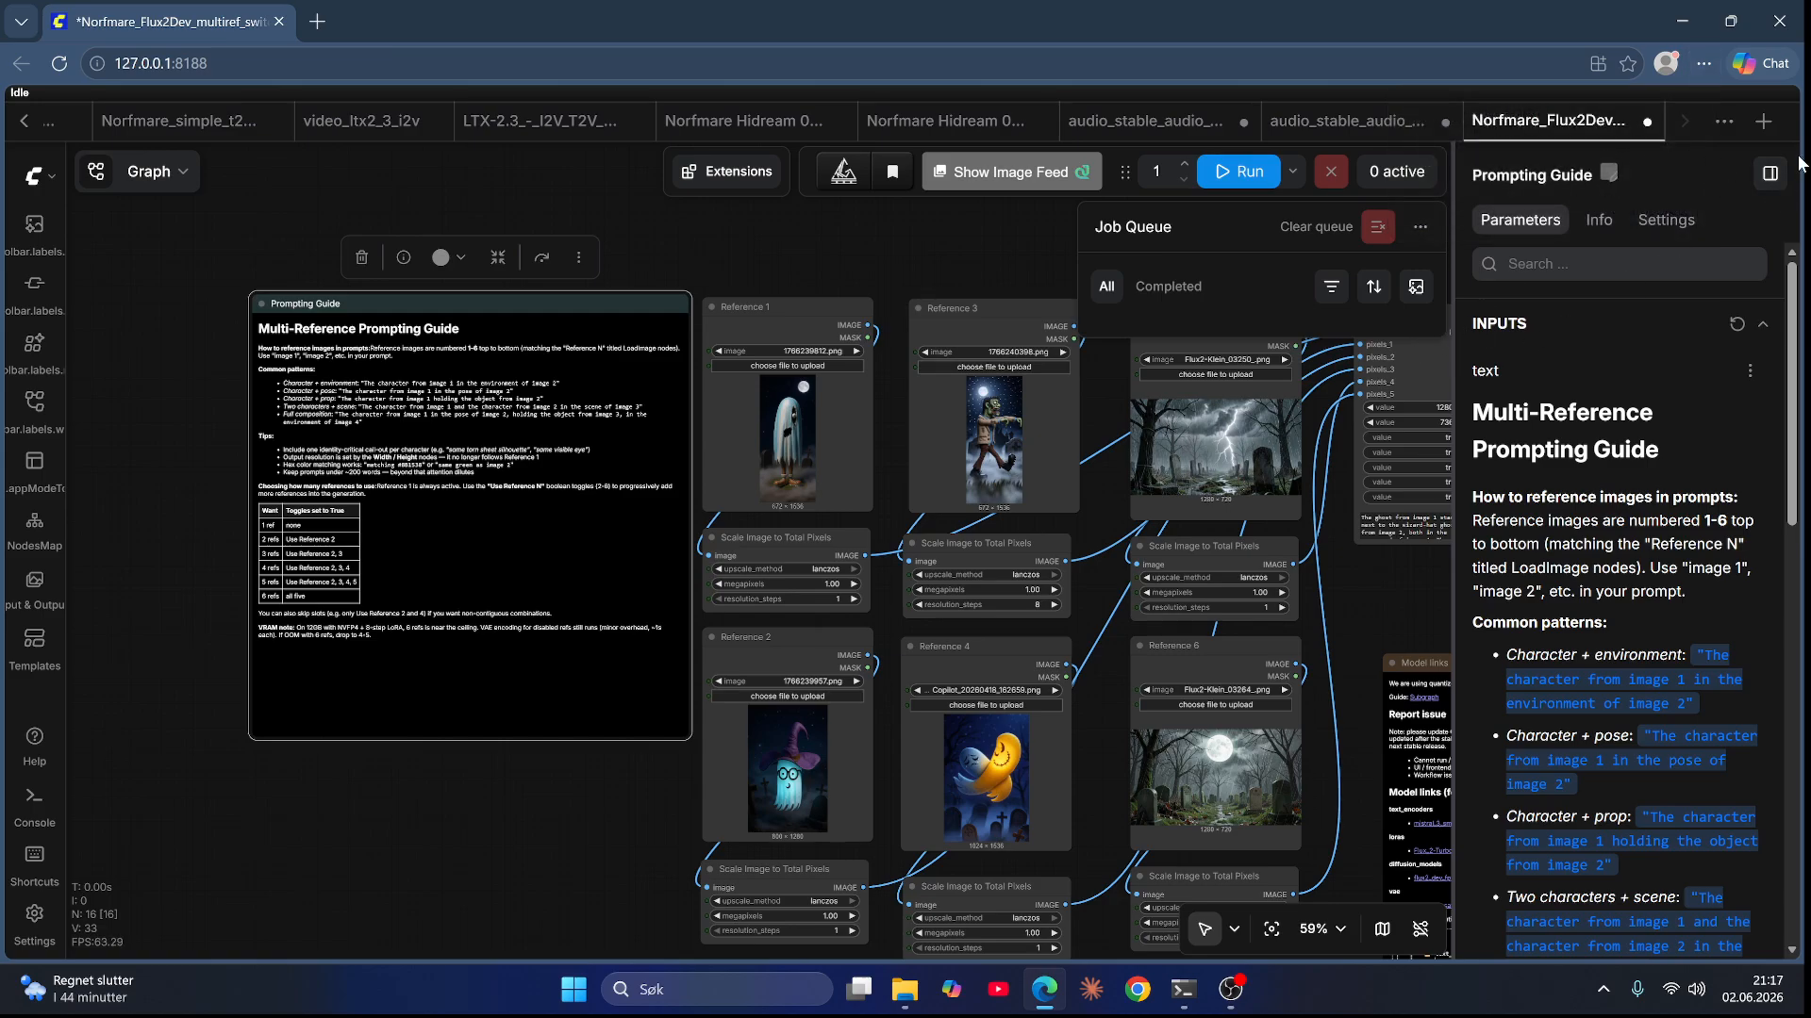
click(1769, 172)
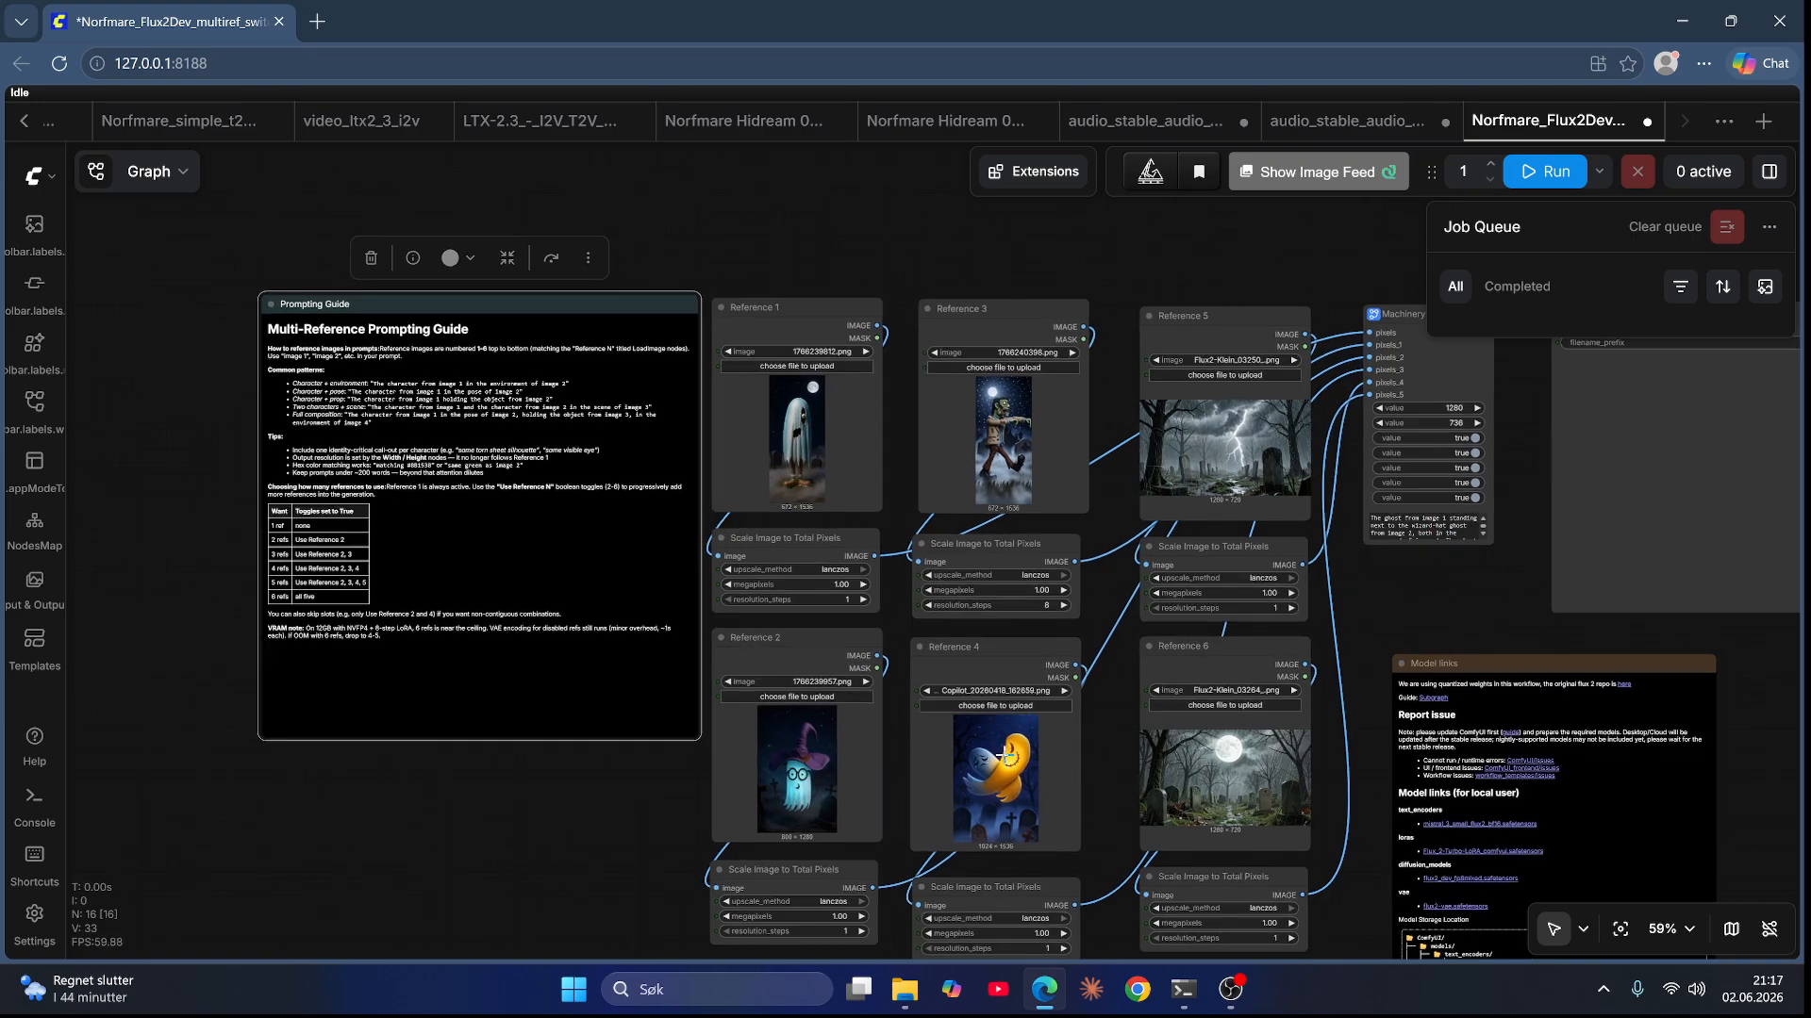
Step: Read through the Multi-Reference Prompting Guide note, then open the Machinery subgraph
scroll(811, 608, up, 3)
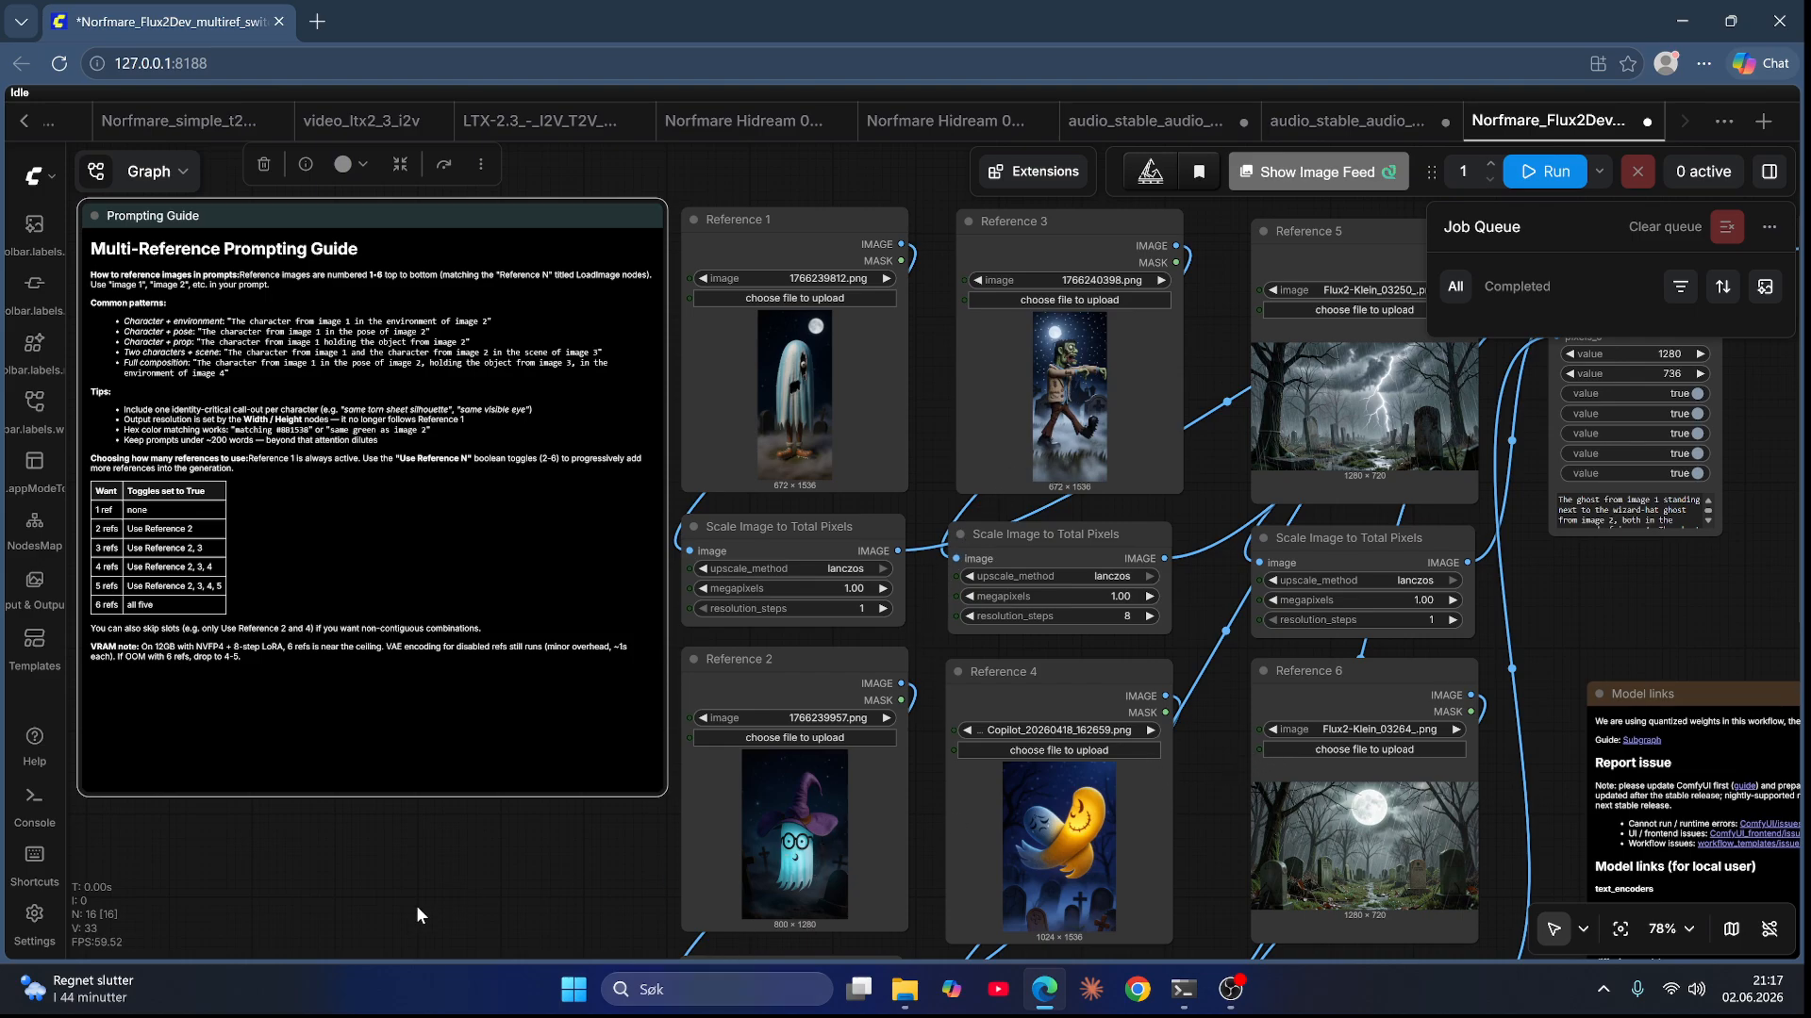
drag(442, 915, 793, 975)
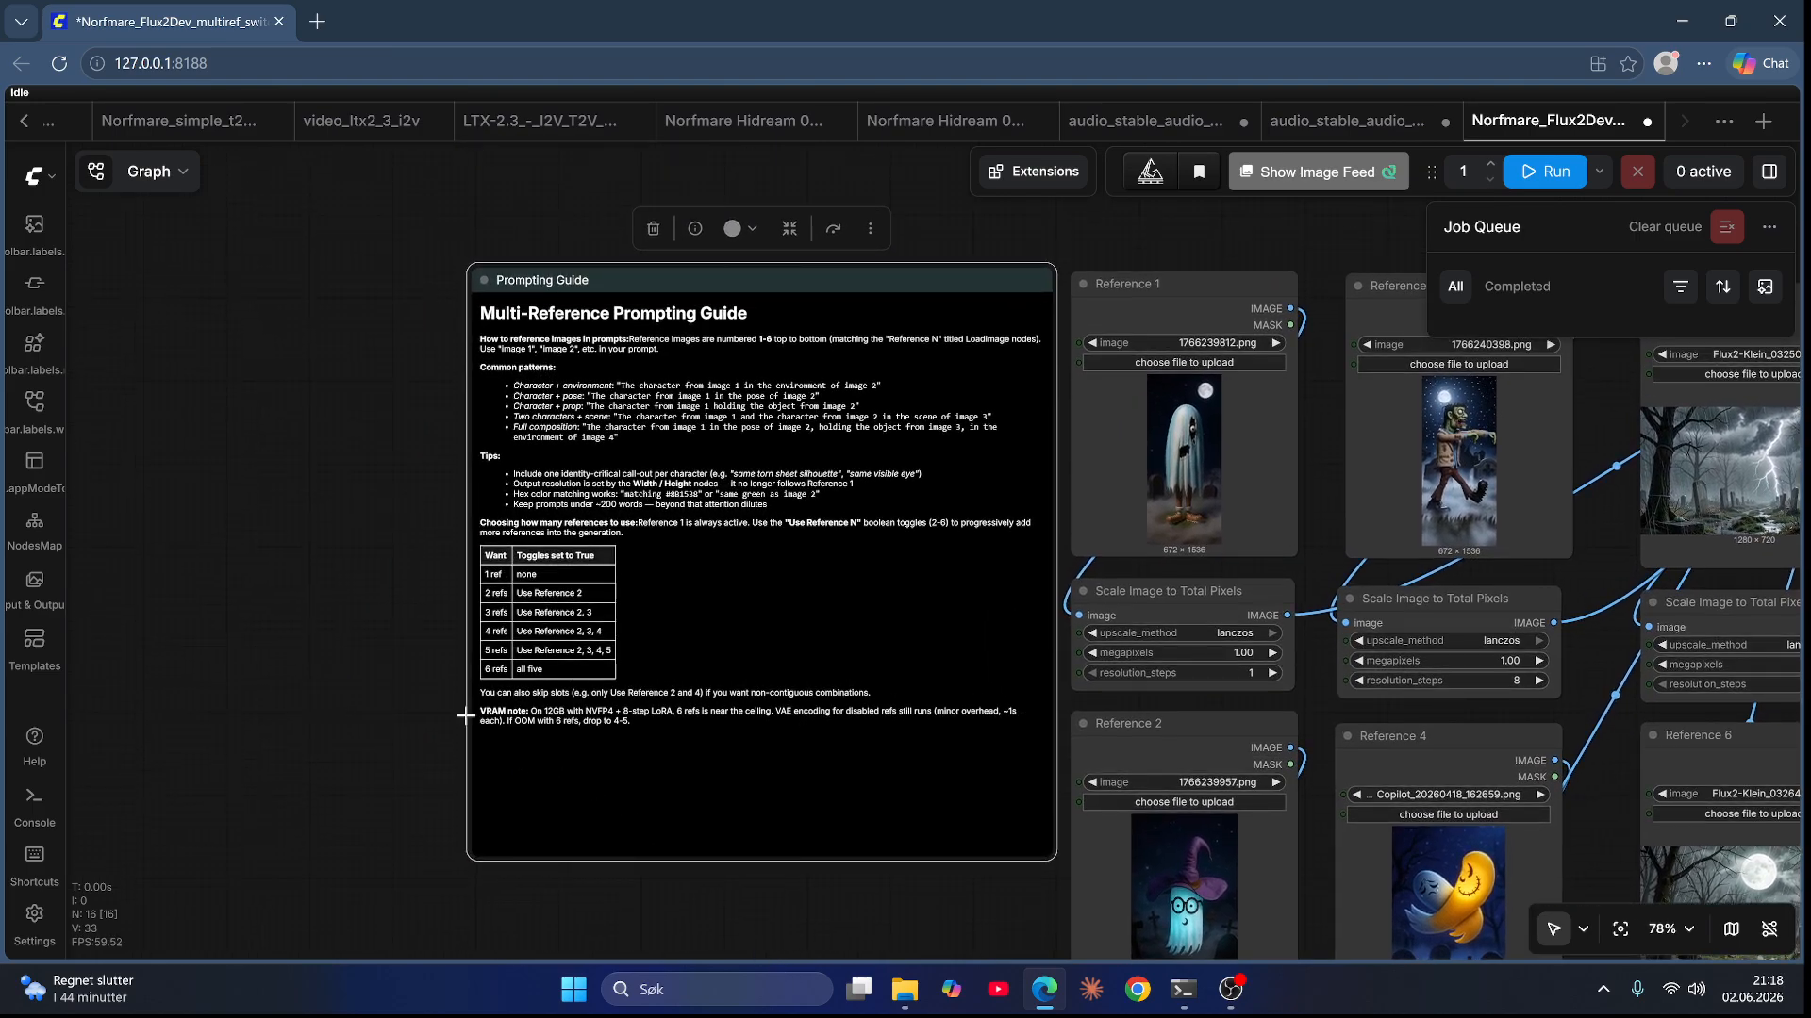
scroll(409, 730, up, 4)
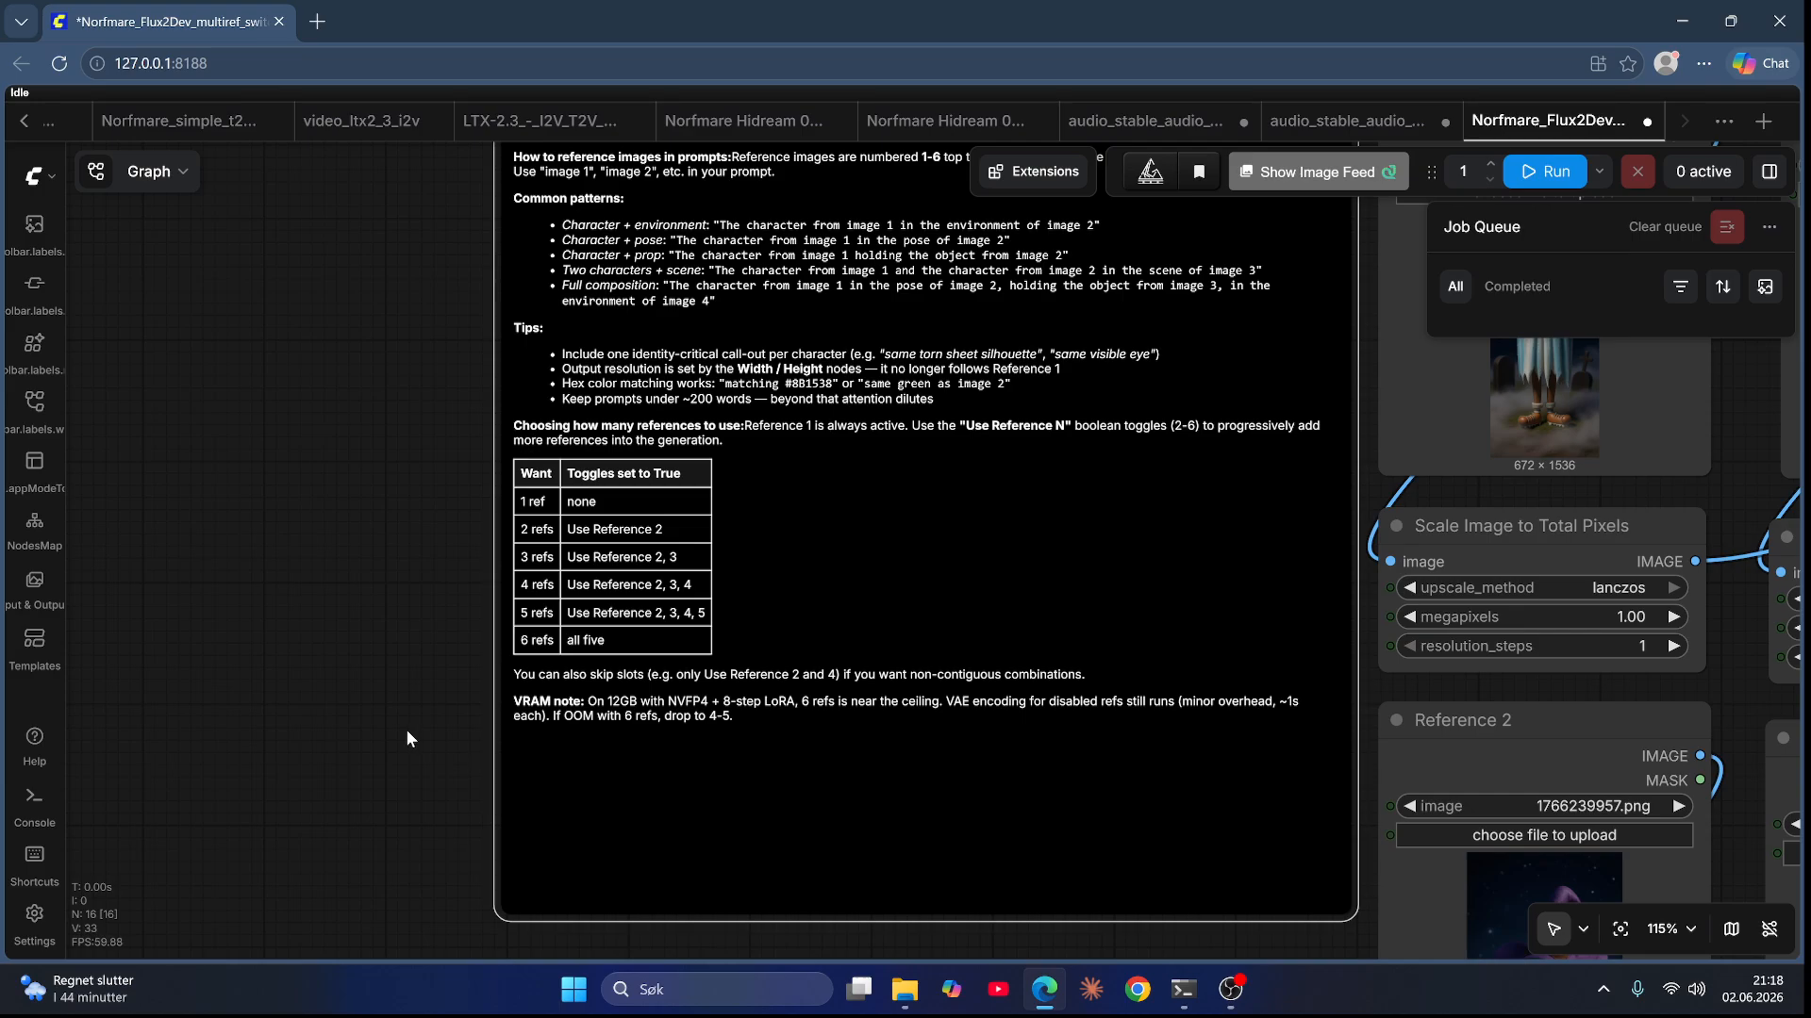
scroll(407, 731, down, 2)
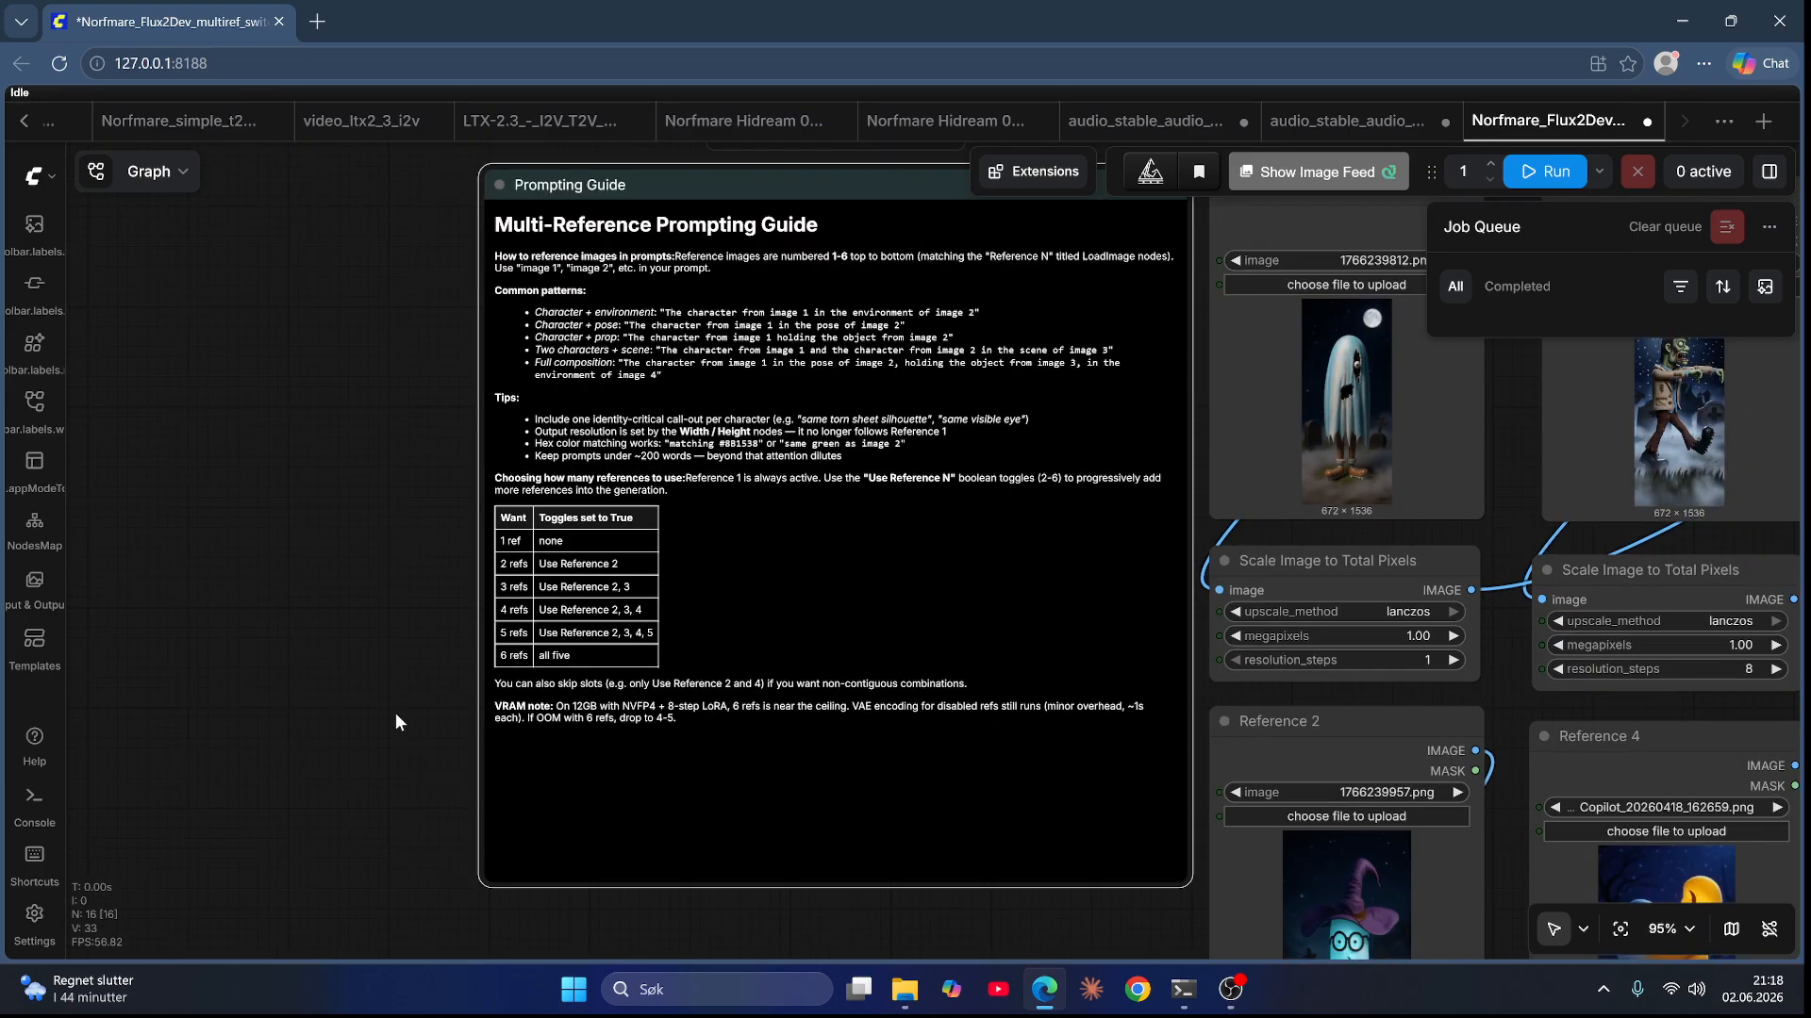
scroll(394, 723, down, 3)
scroll(698, 852, down, 2)
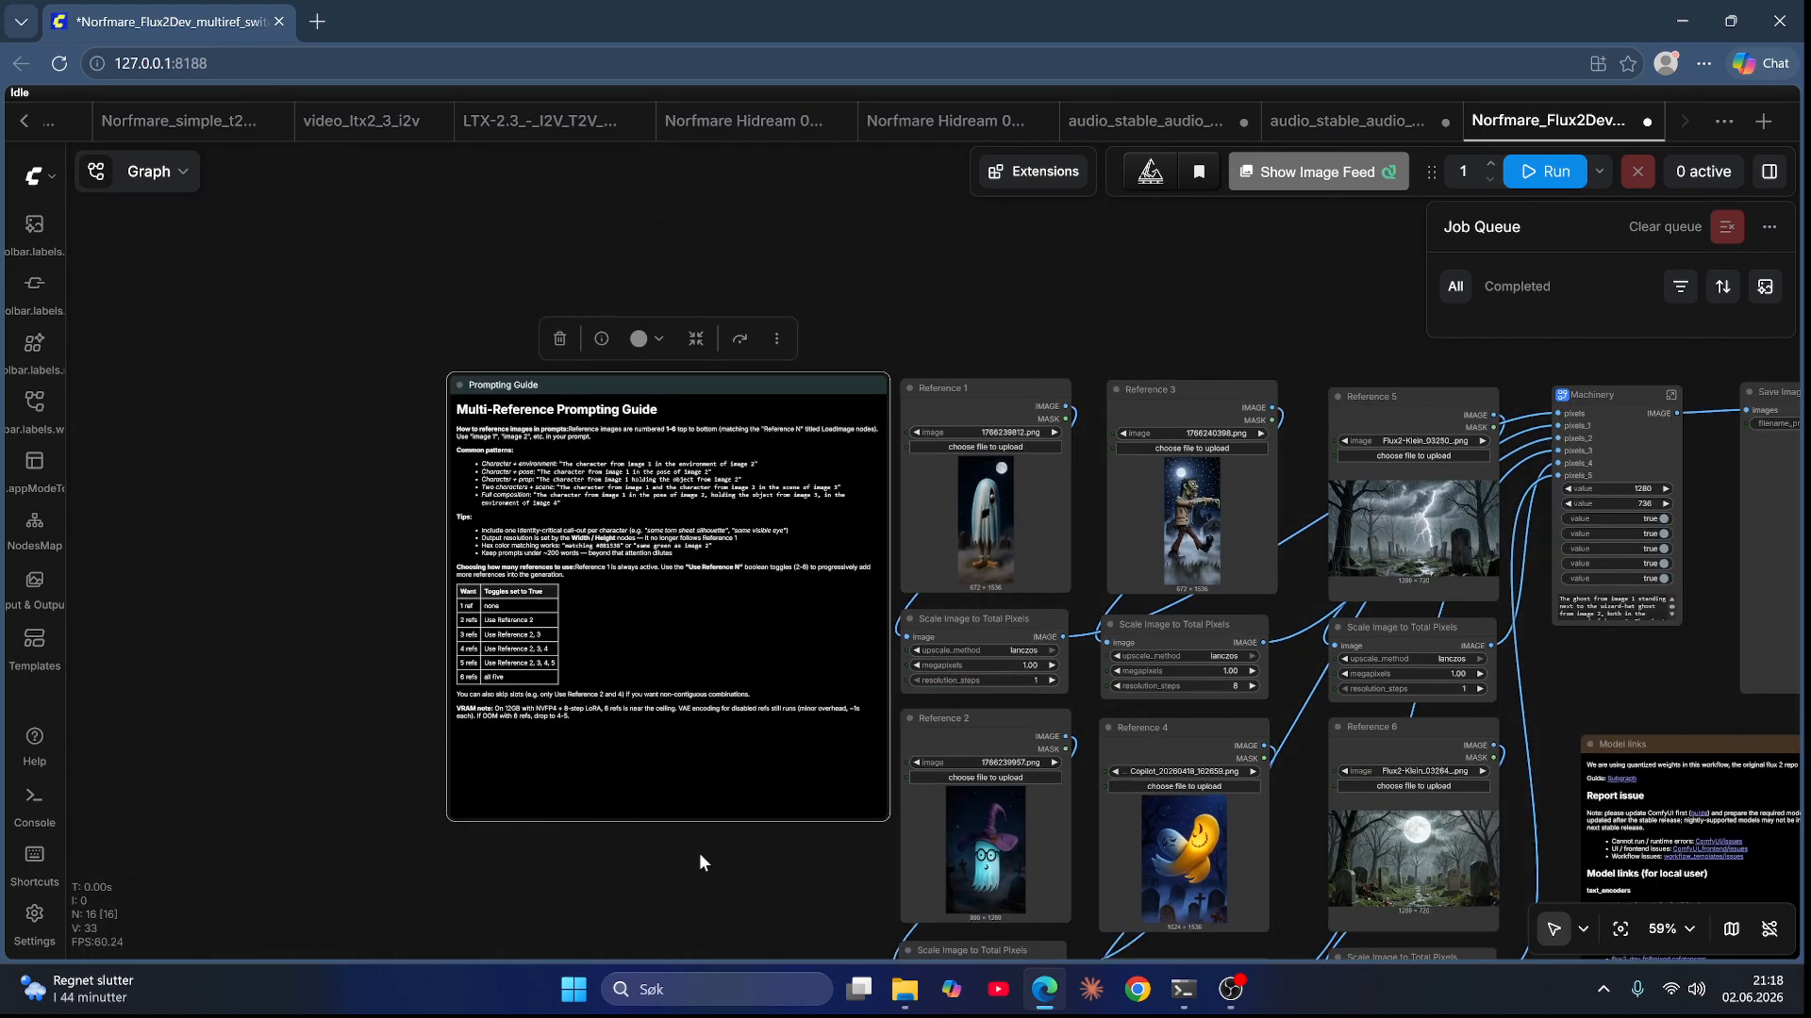
drag(698, 852, 465, 819)
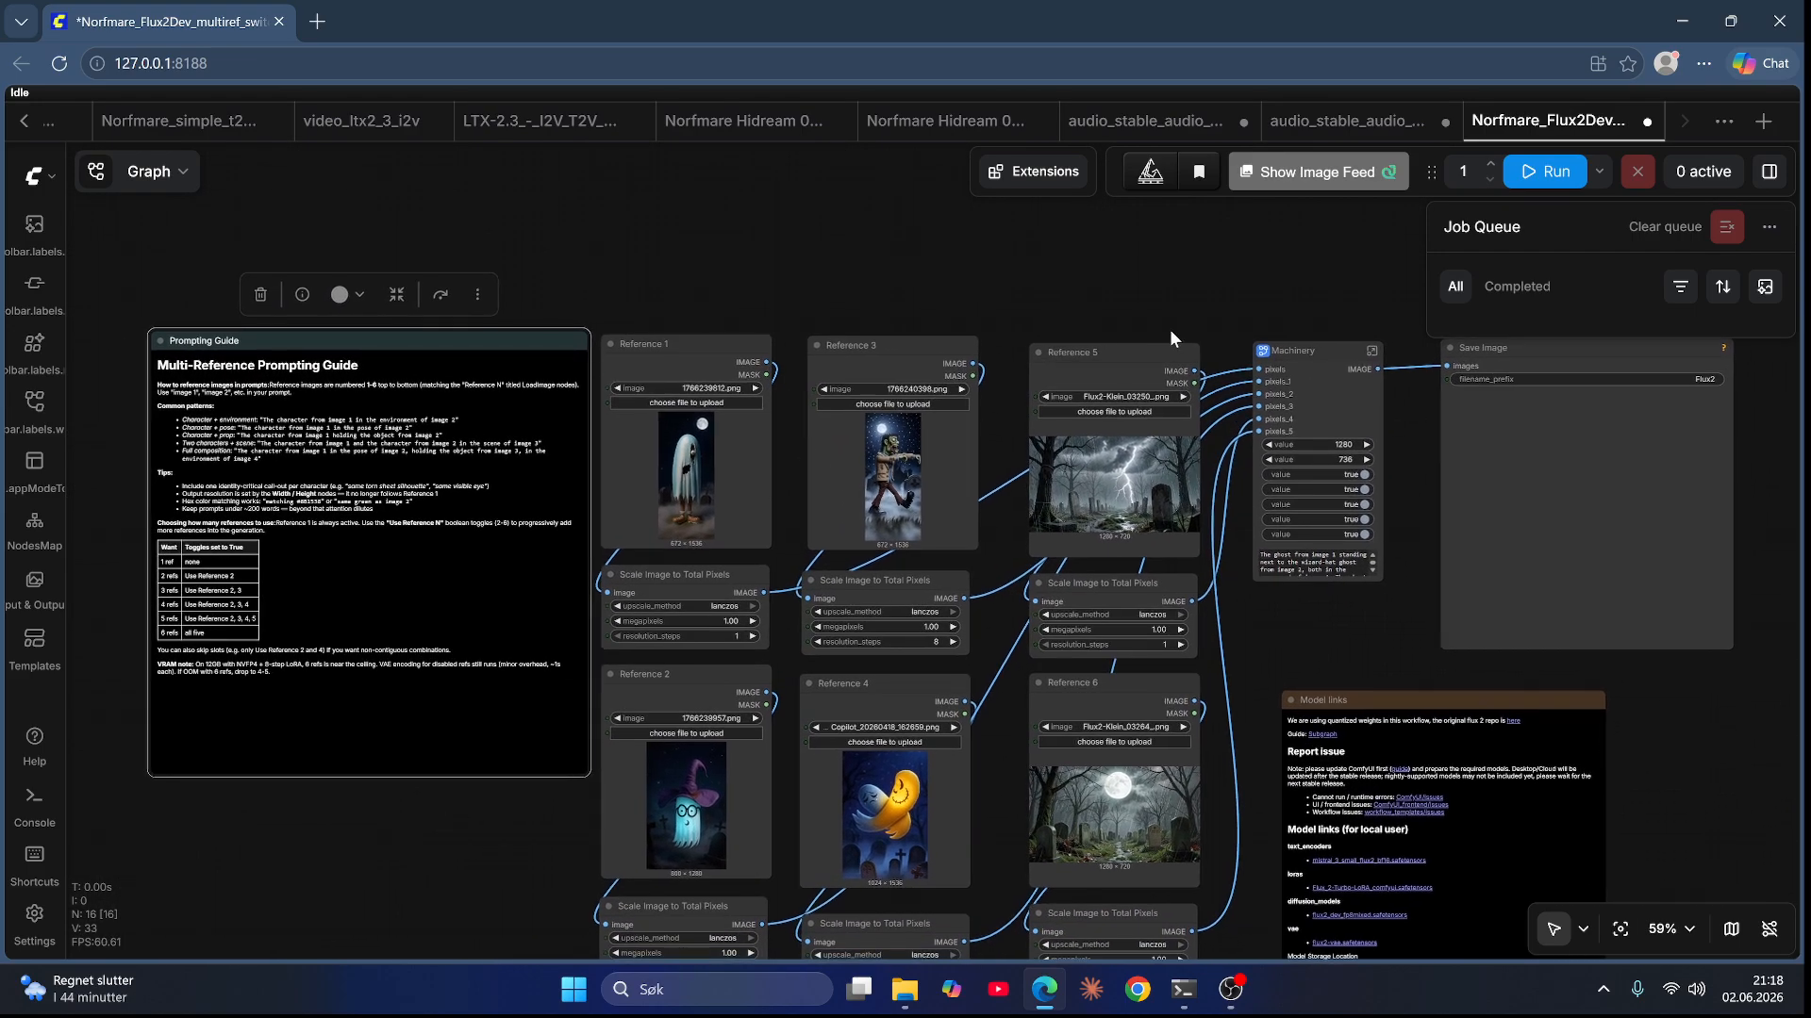
click(1373, 351)
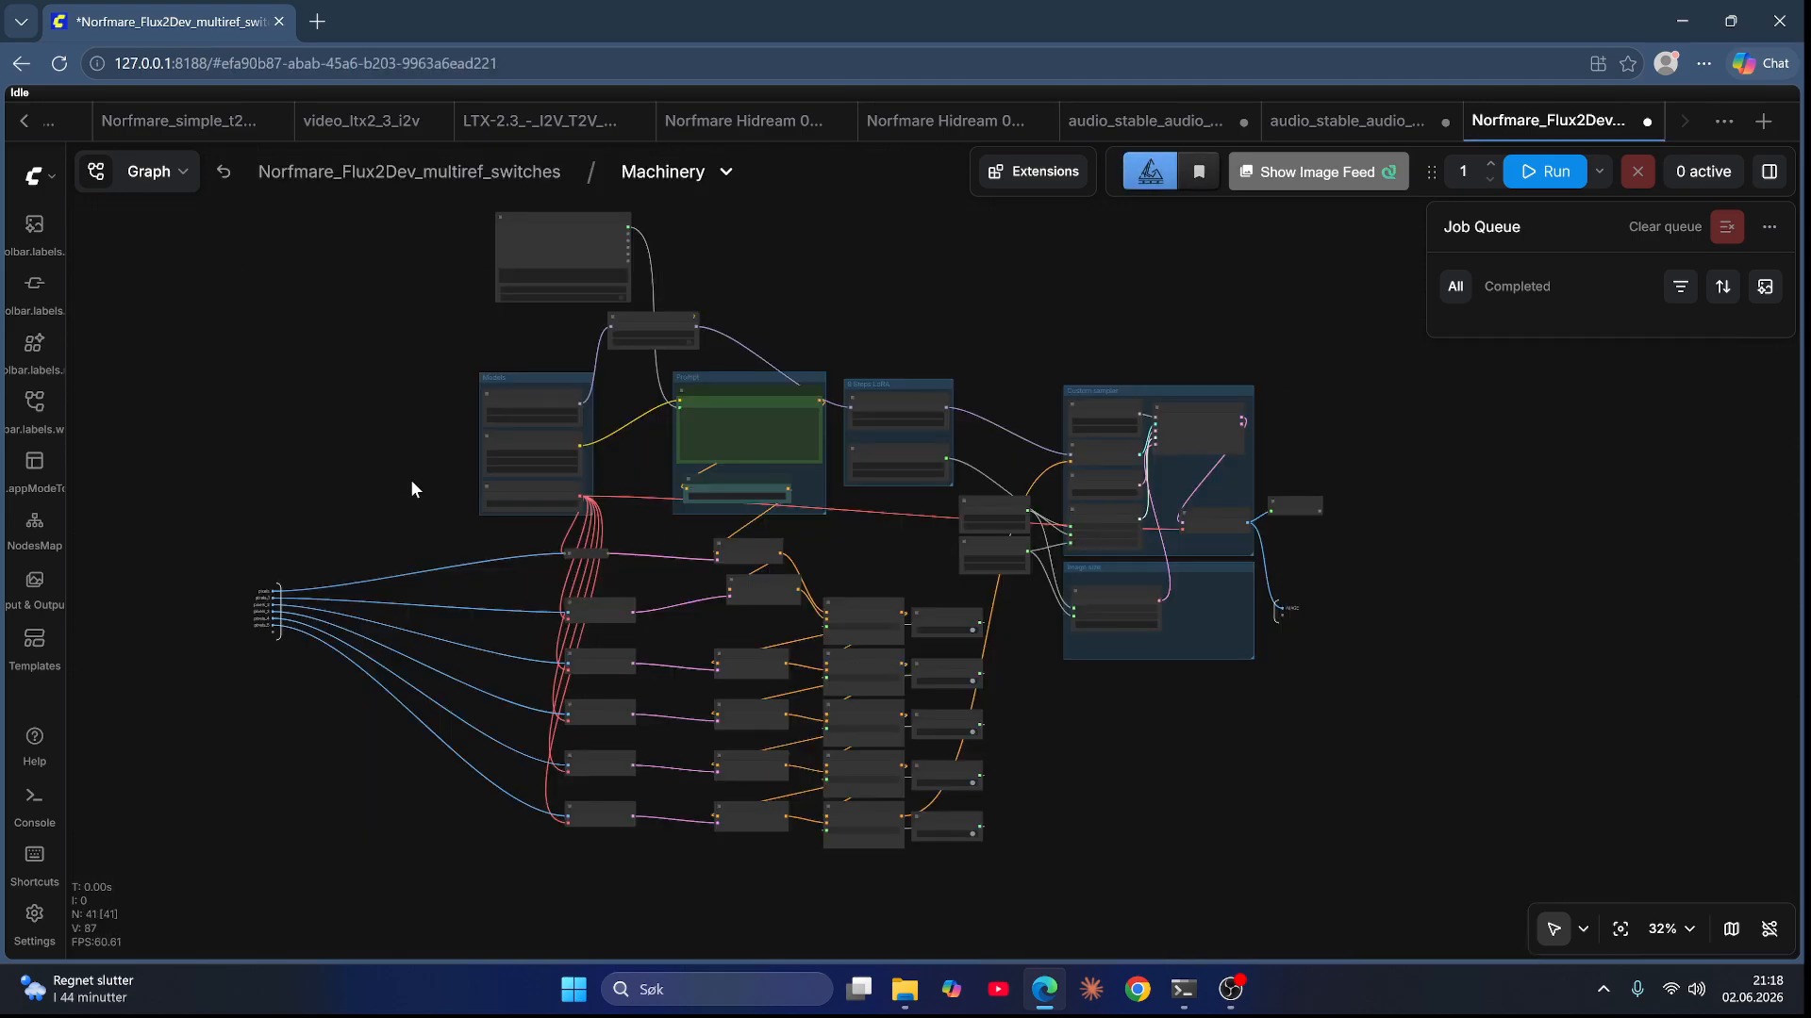
Step: Inspect the model loaders in the Machinery subgraph, opening the diffusion model list without changing it
scroll(419, 523, up, 12)
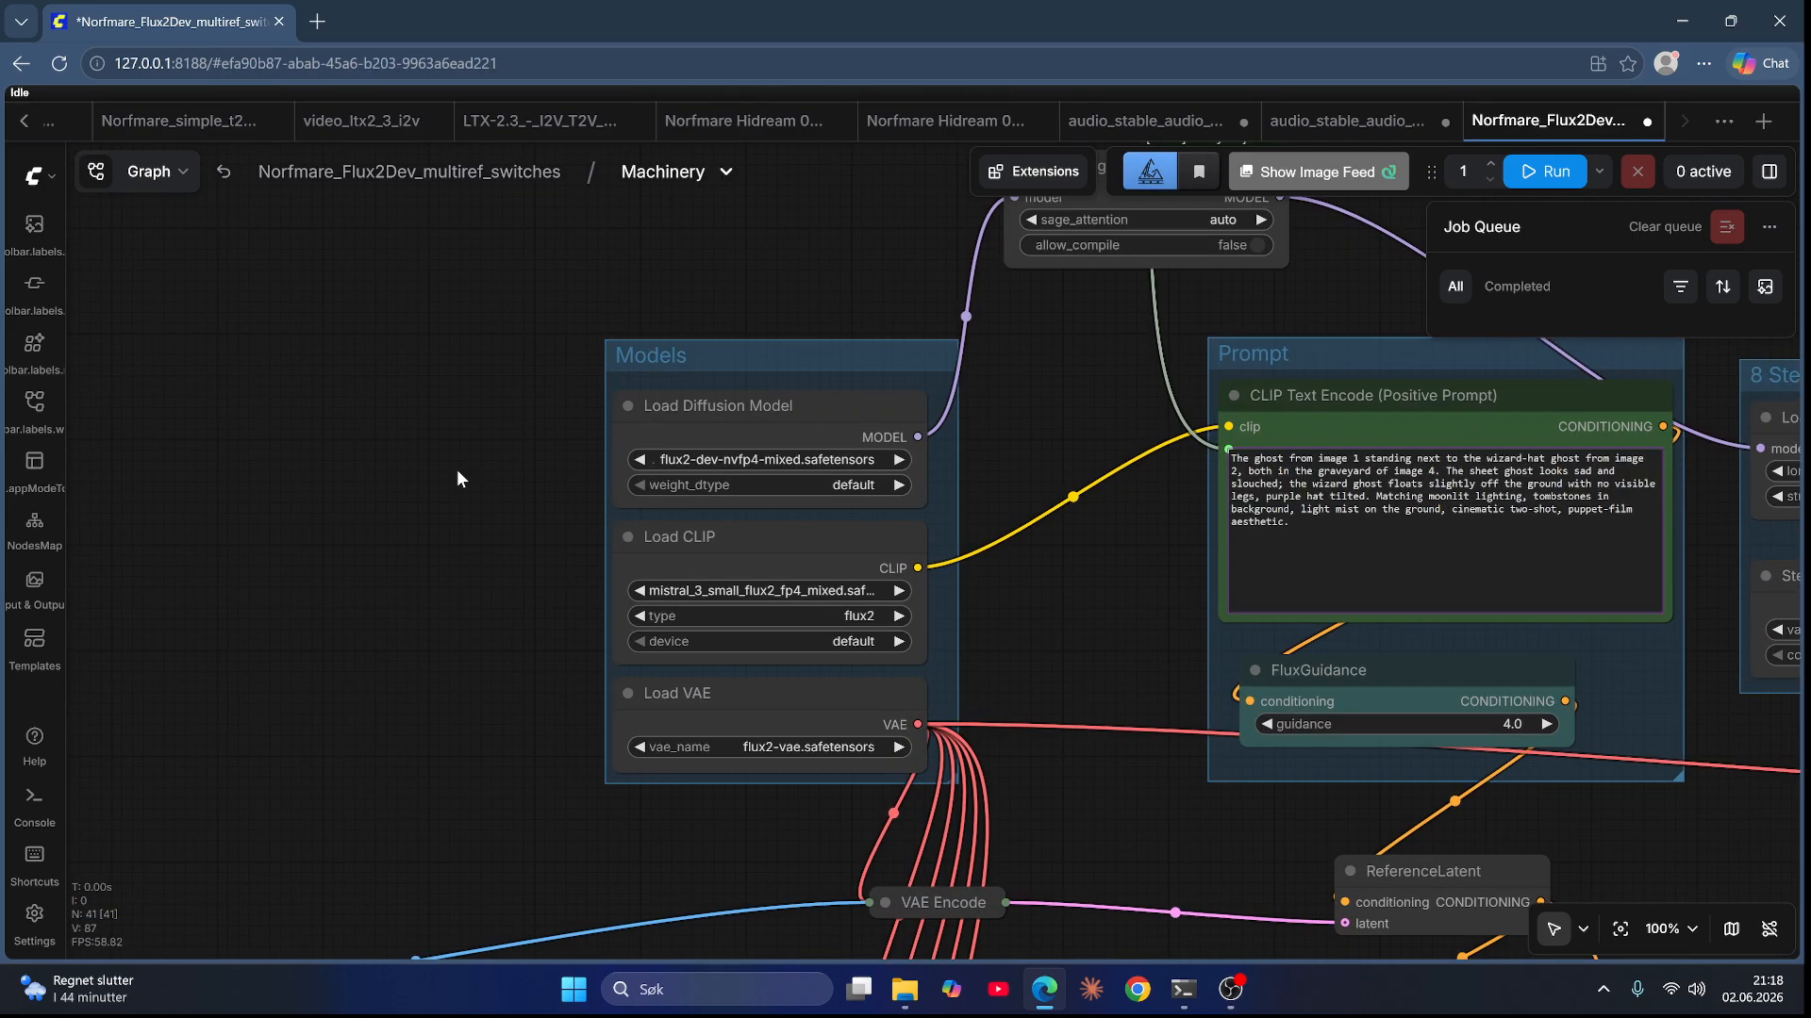
click(765, 456)
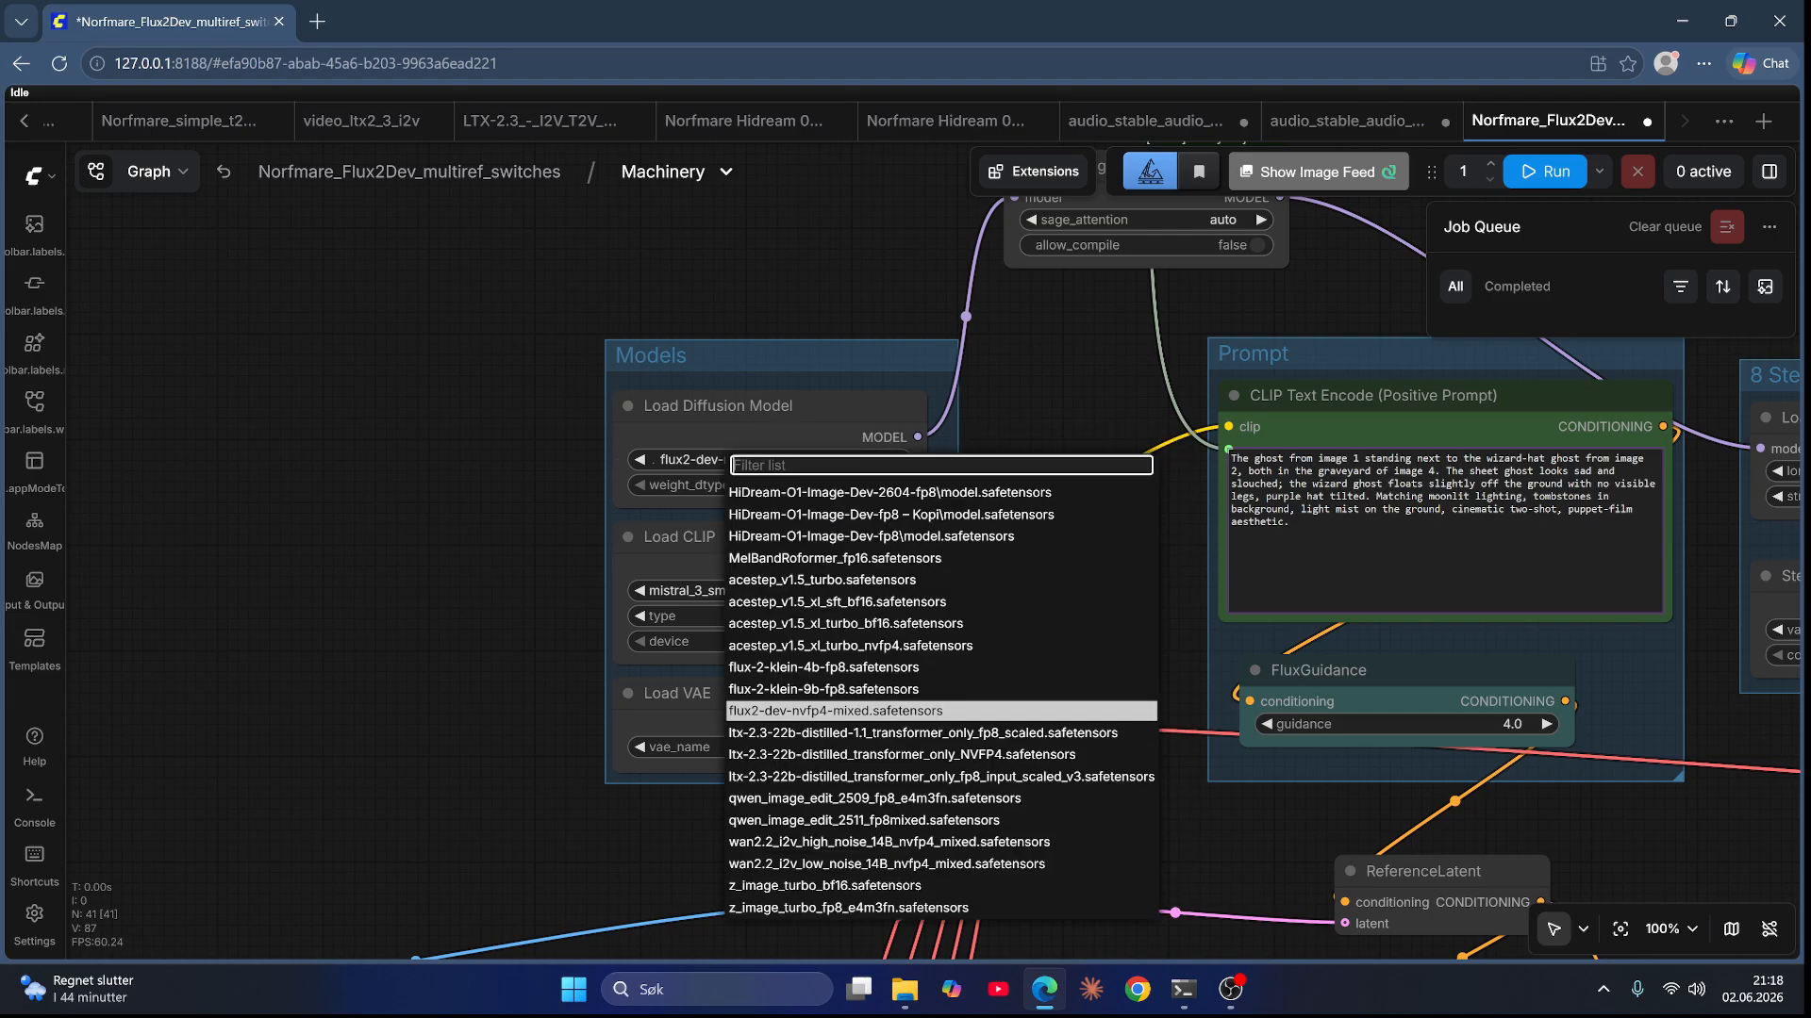
click(500, 522)
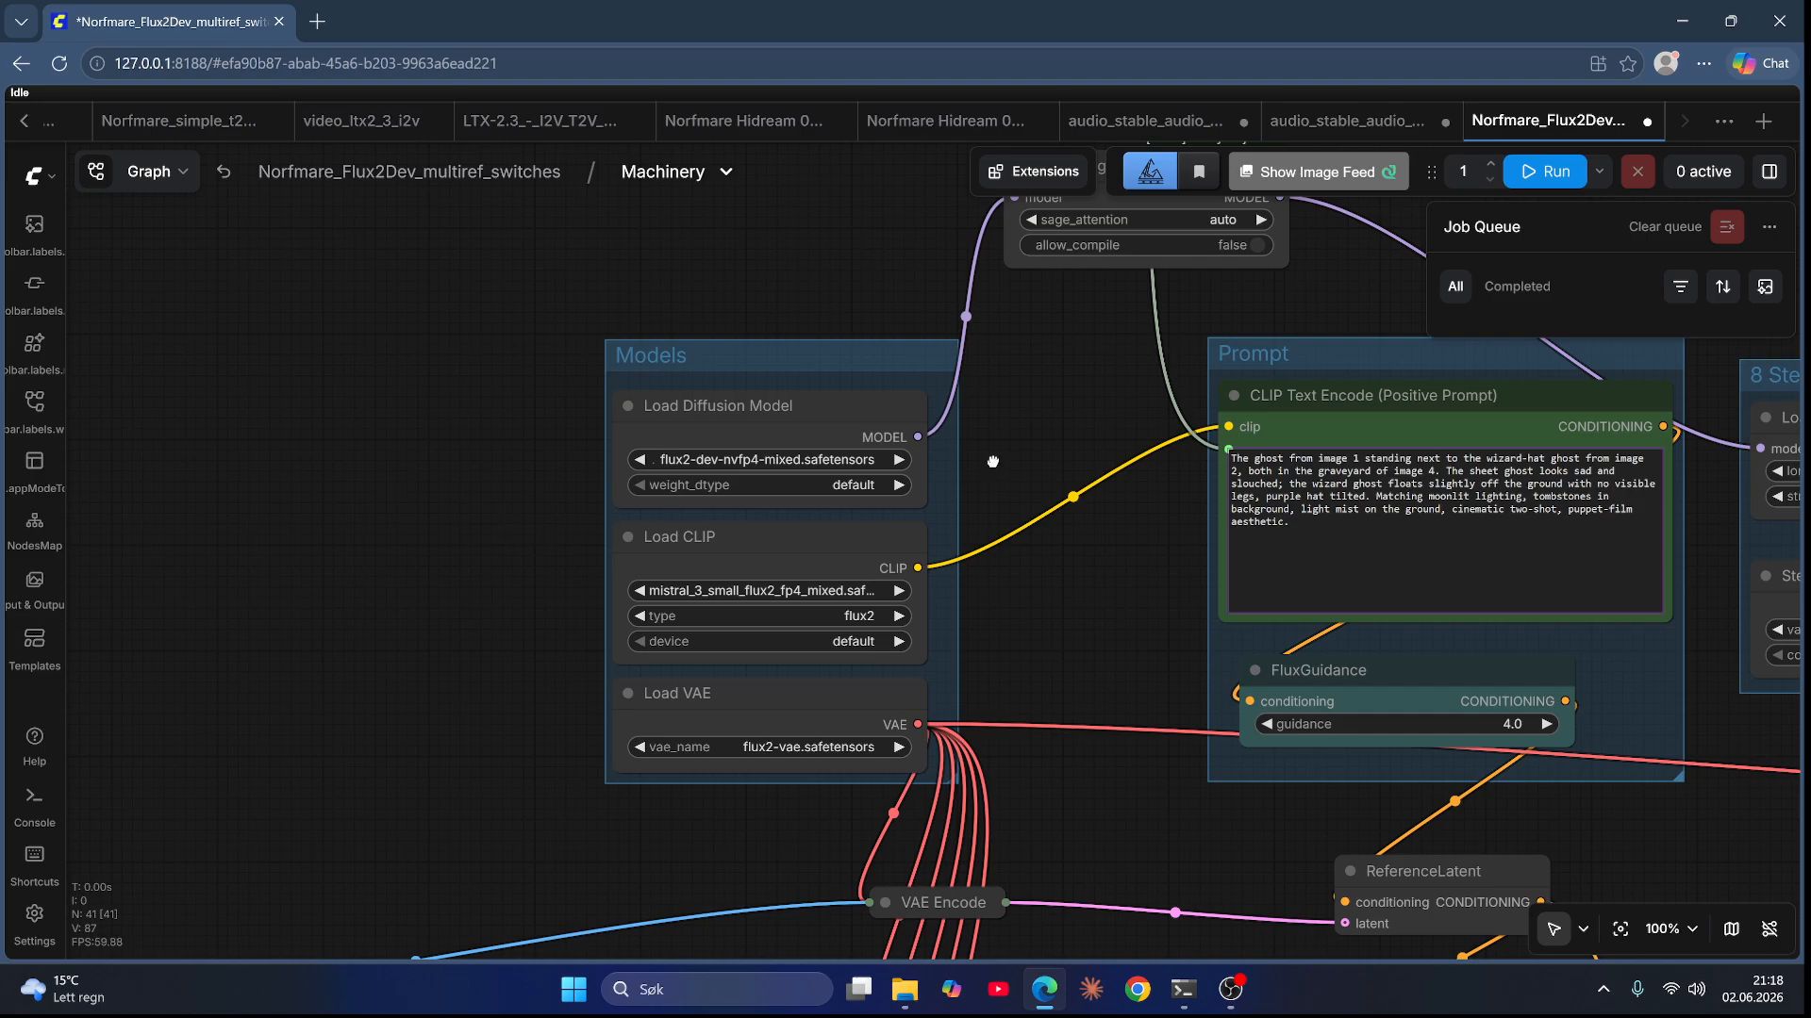
drag(992, 461, 961, 618)
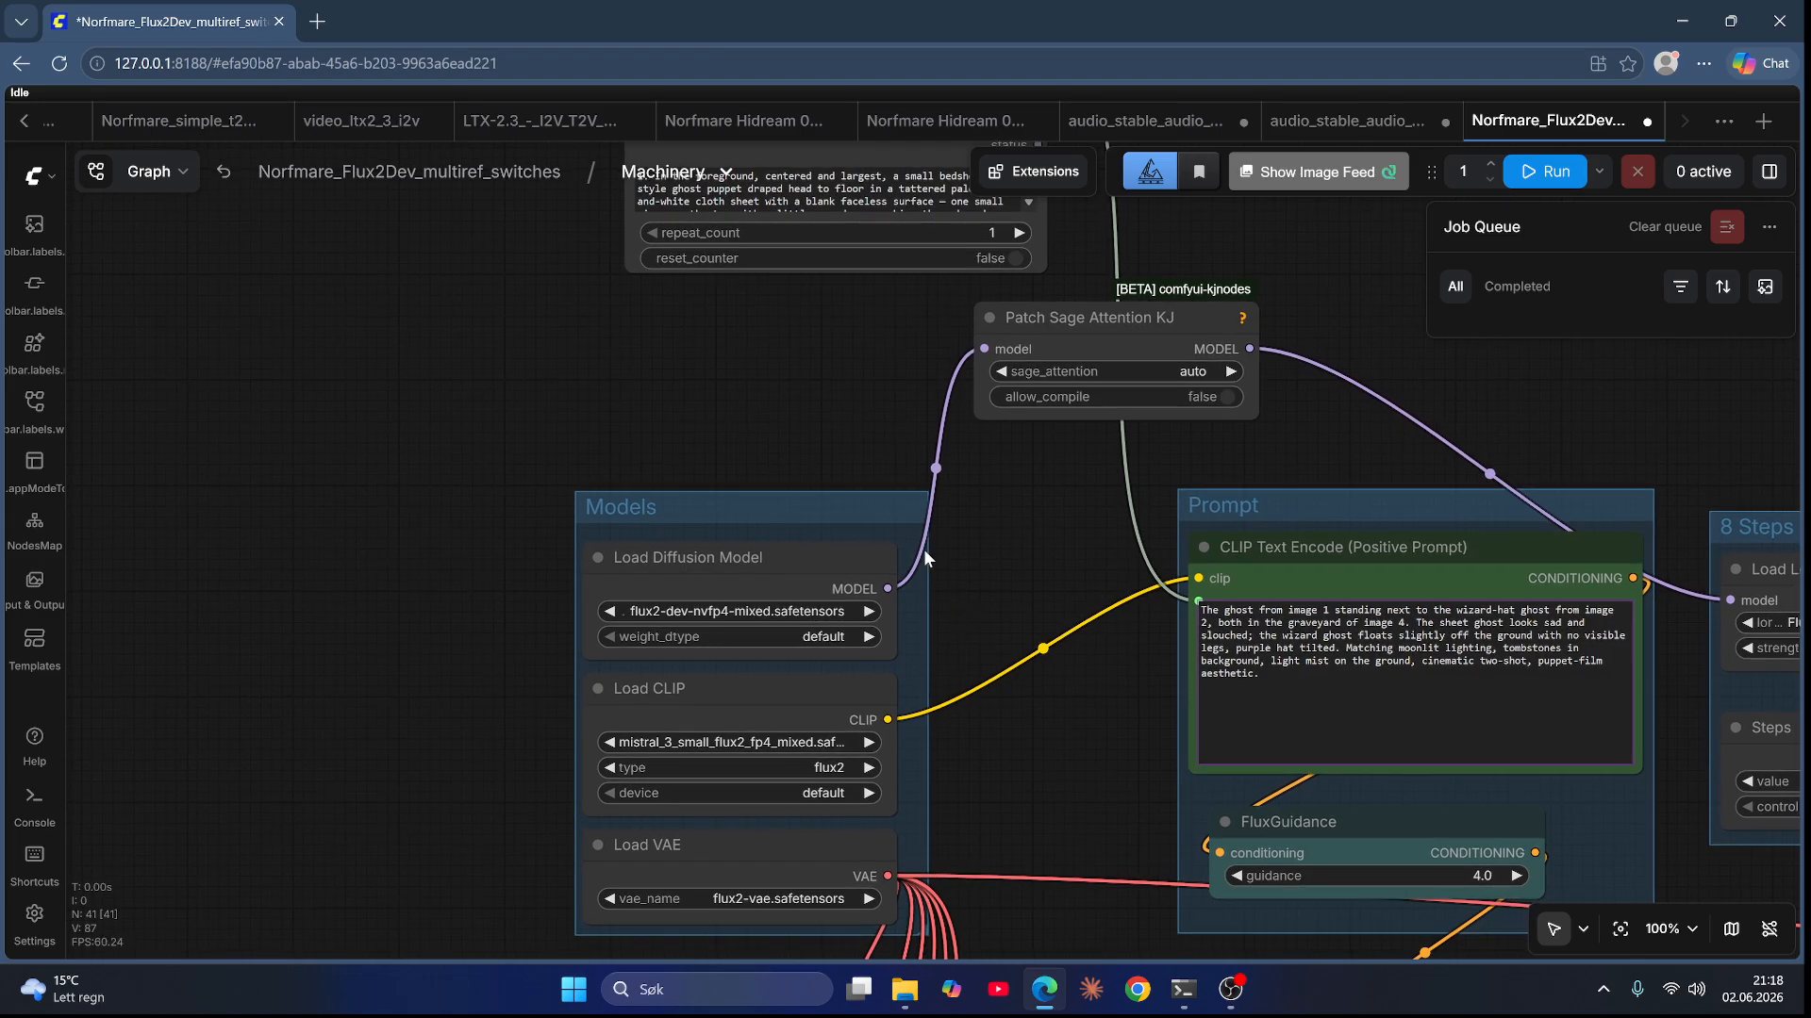
scroll(1015, 571, down, 2)
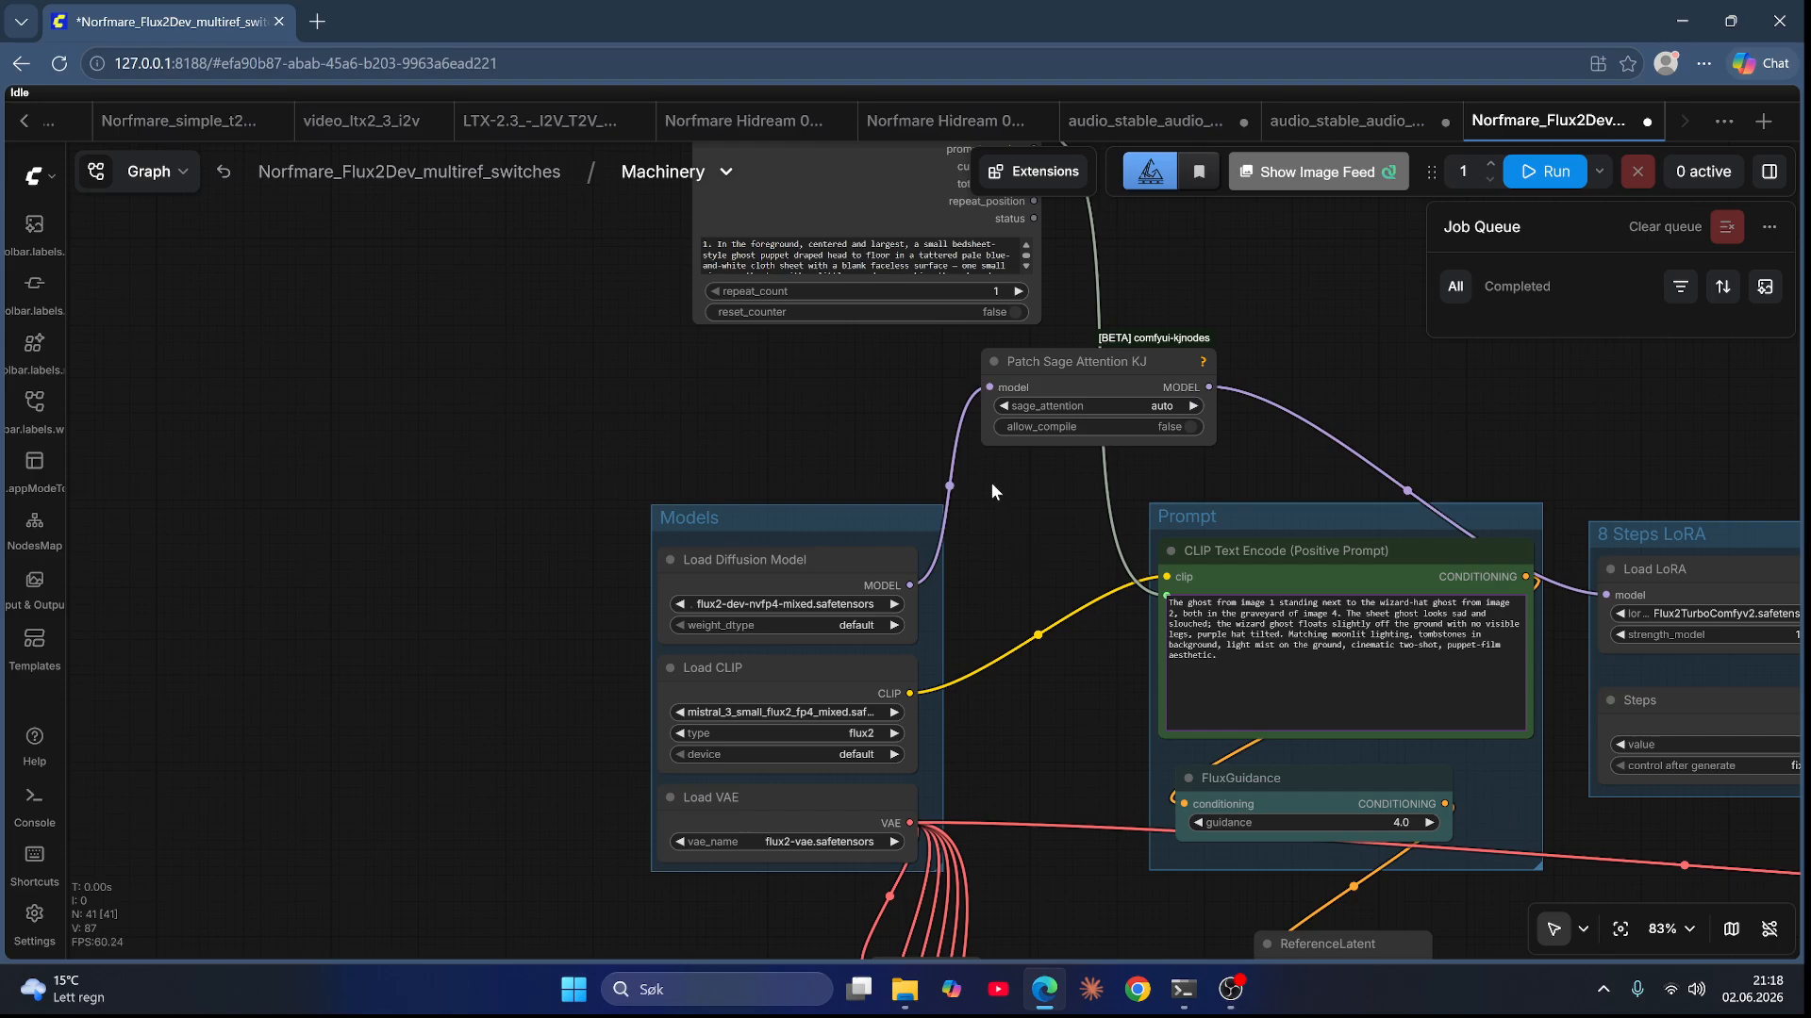
click(23, 121)
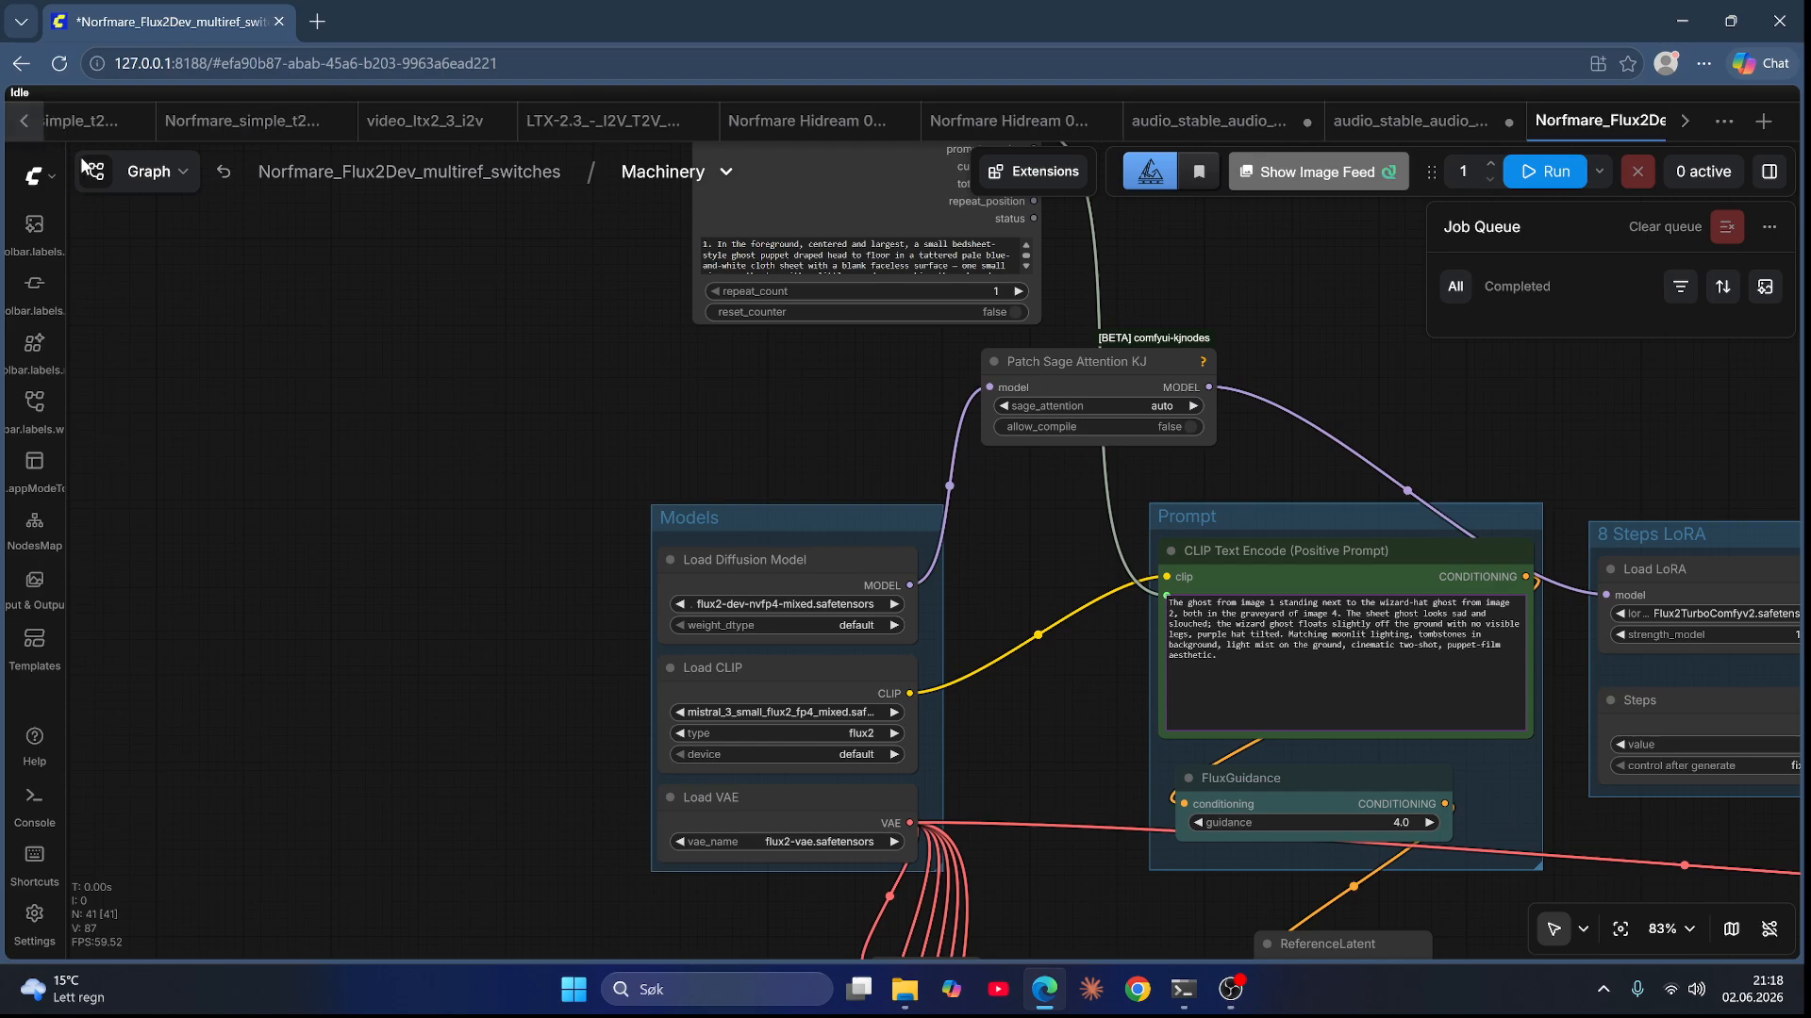
Step: Return to the main workflow graph and examine the Reference image loader nodes up close
click(221, 173)
drag(494, 798, 539, 582)
scroll(906, 665, up, 8)
scroll(1048, 556, up, 3)
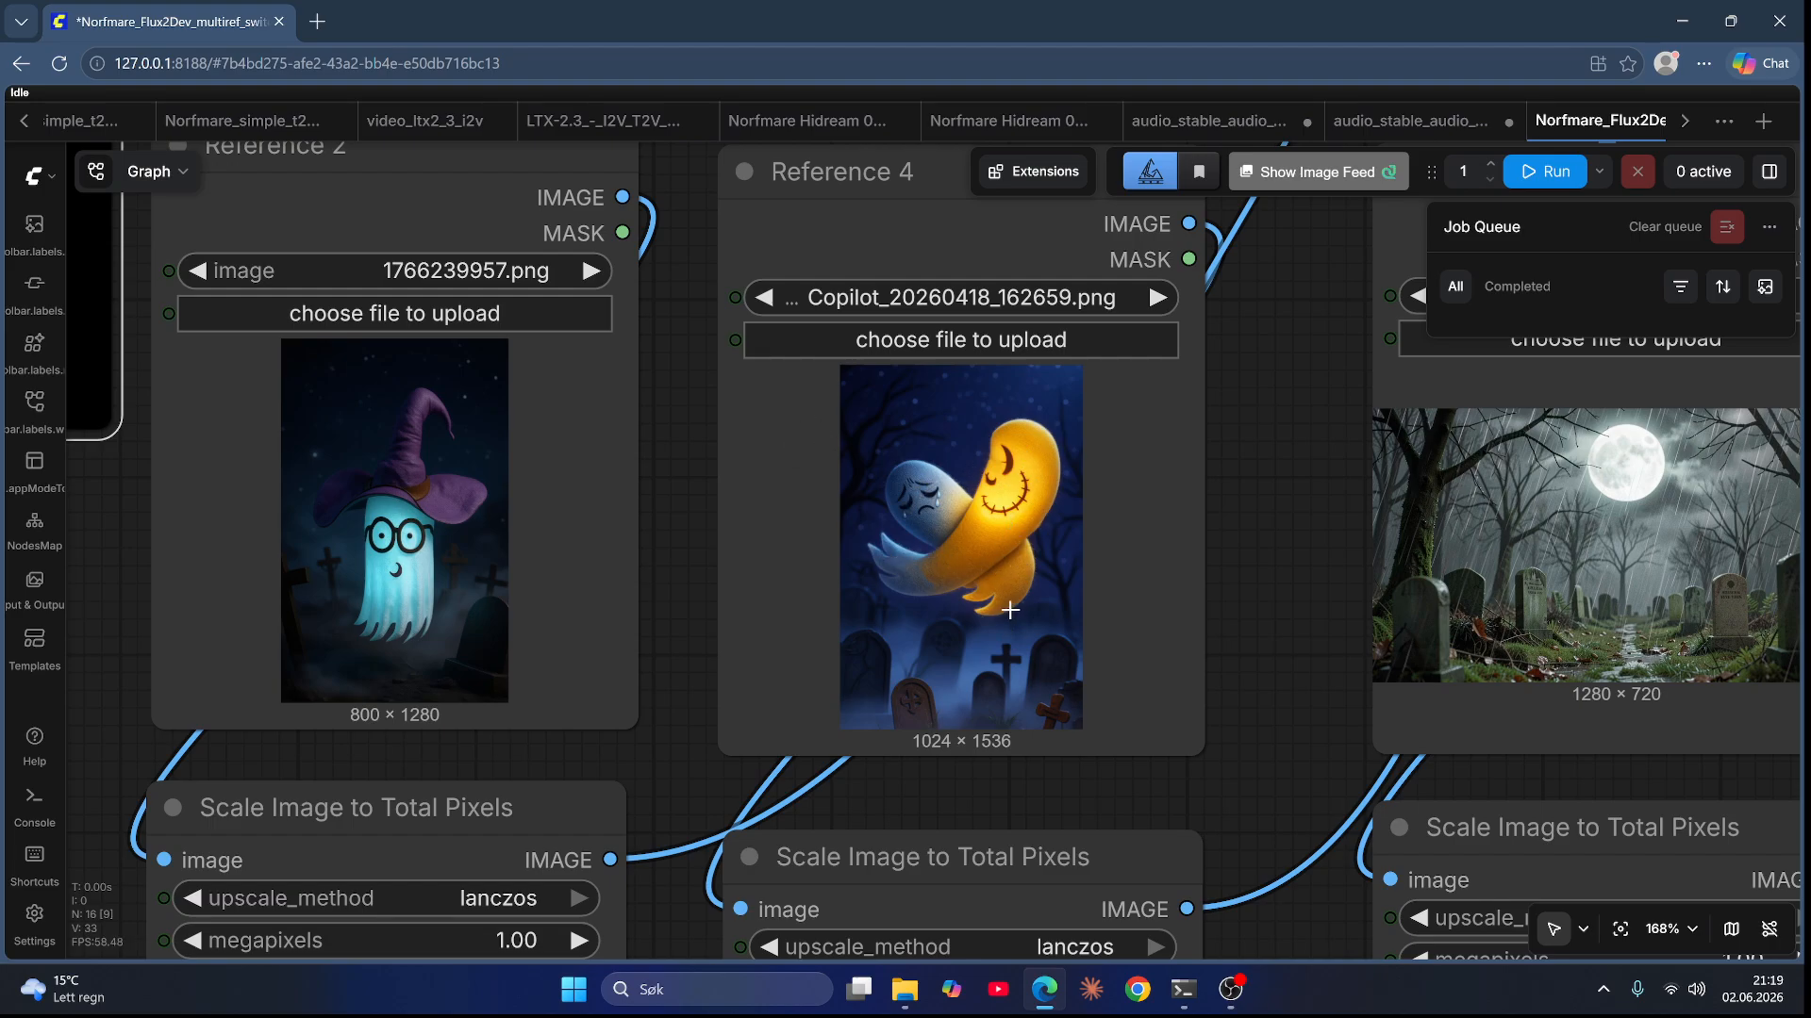
Step: Open Chrome with the first profile and go to ChatGPT
click(1138, 990)
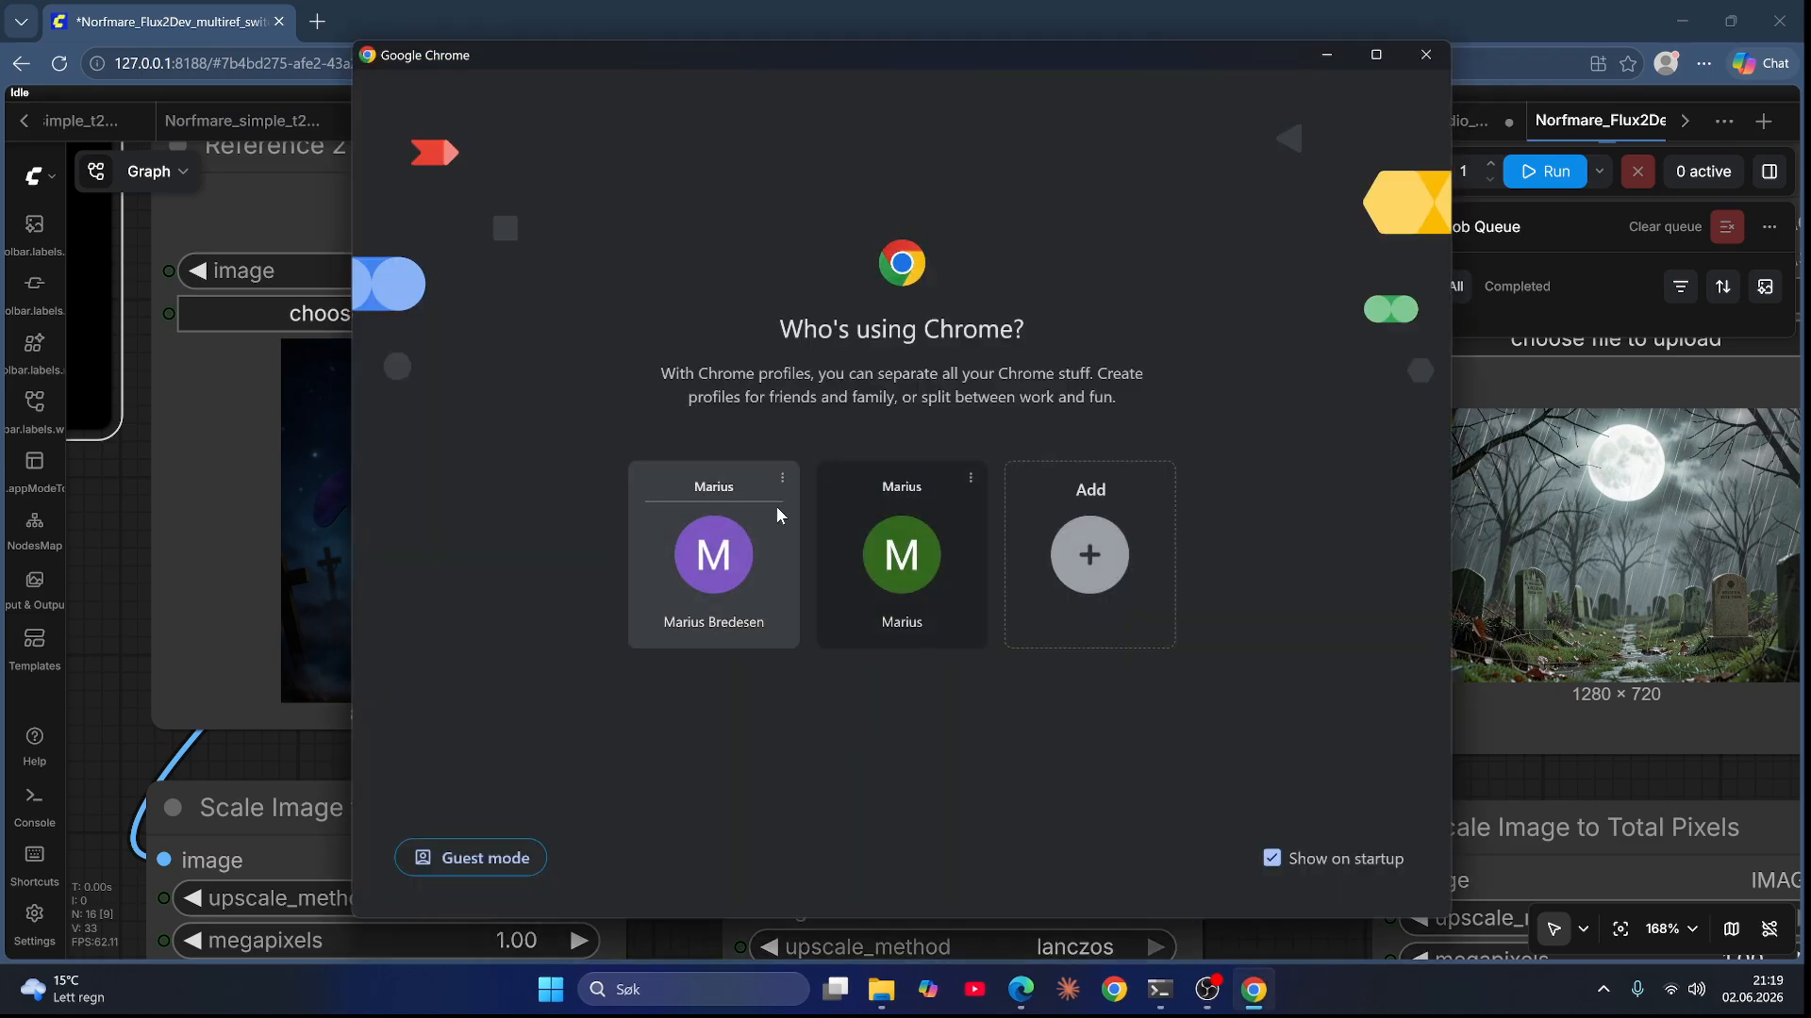
click(744, 571)
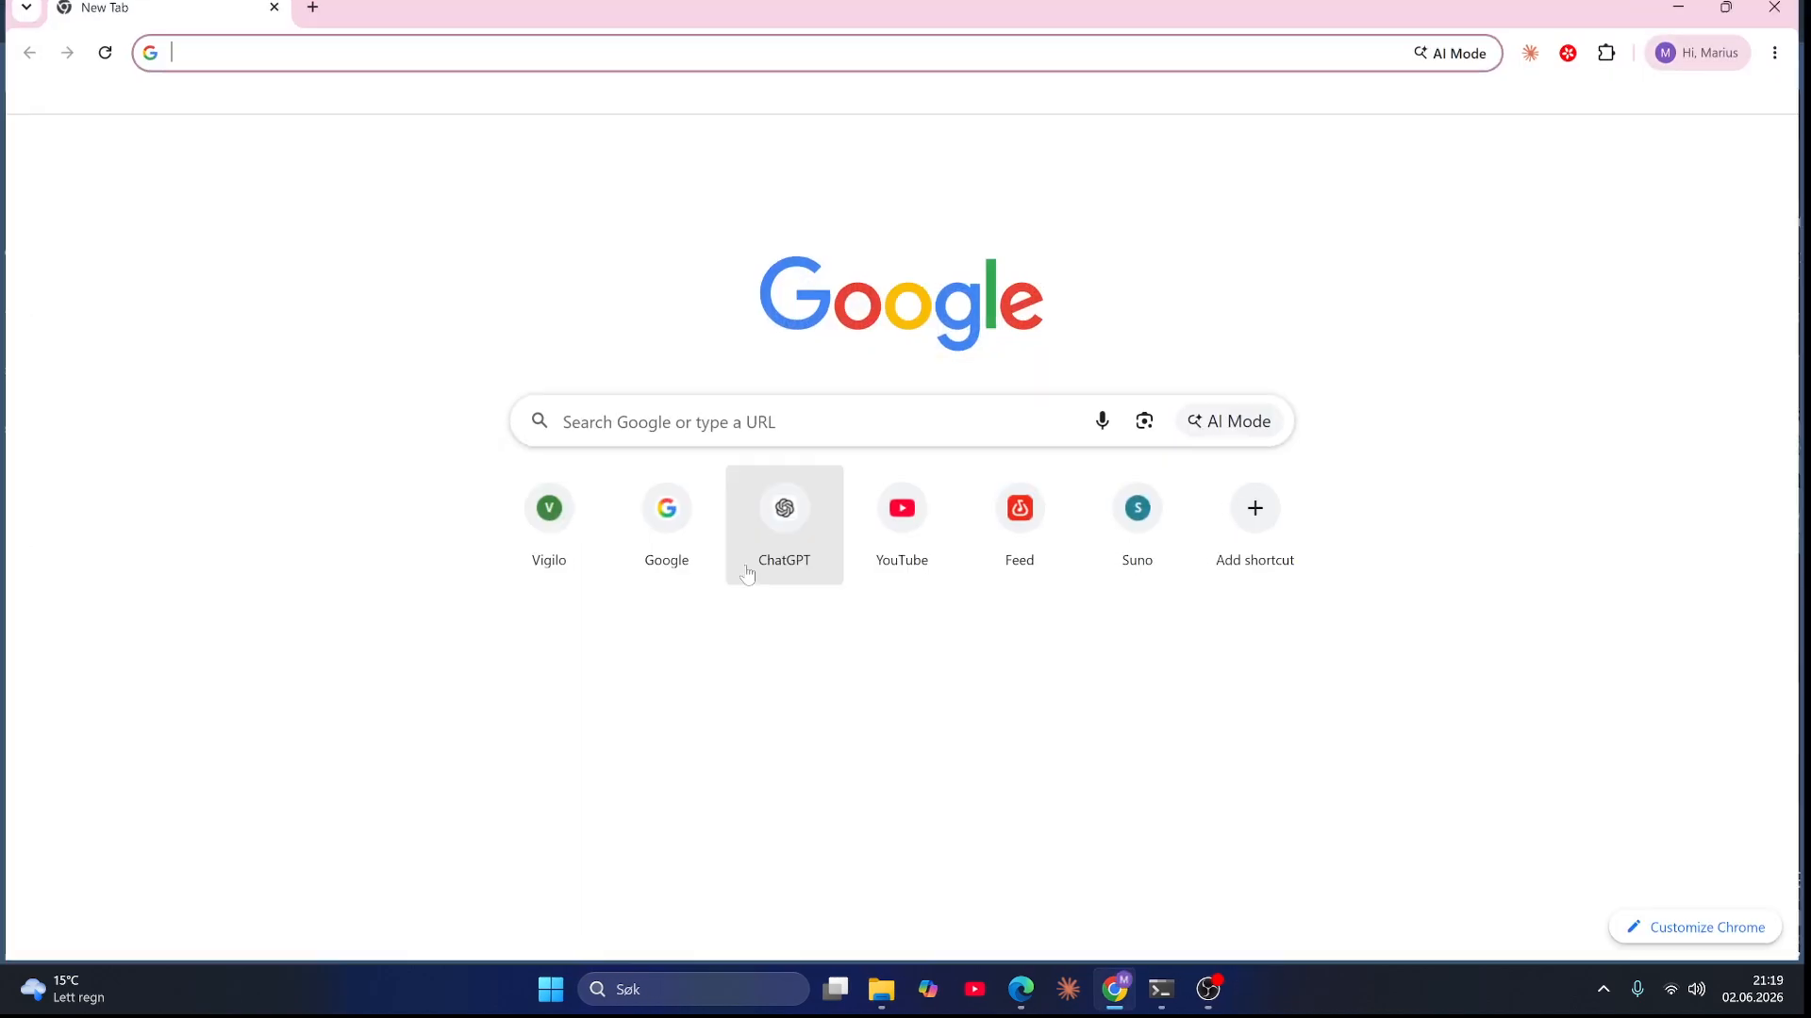
click(369, 71)
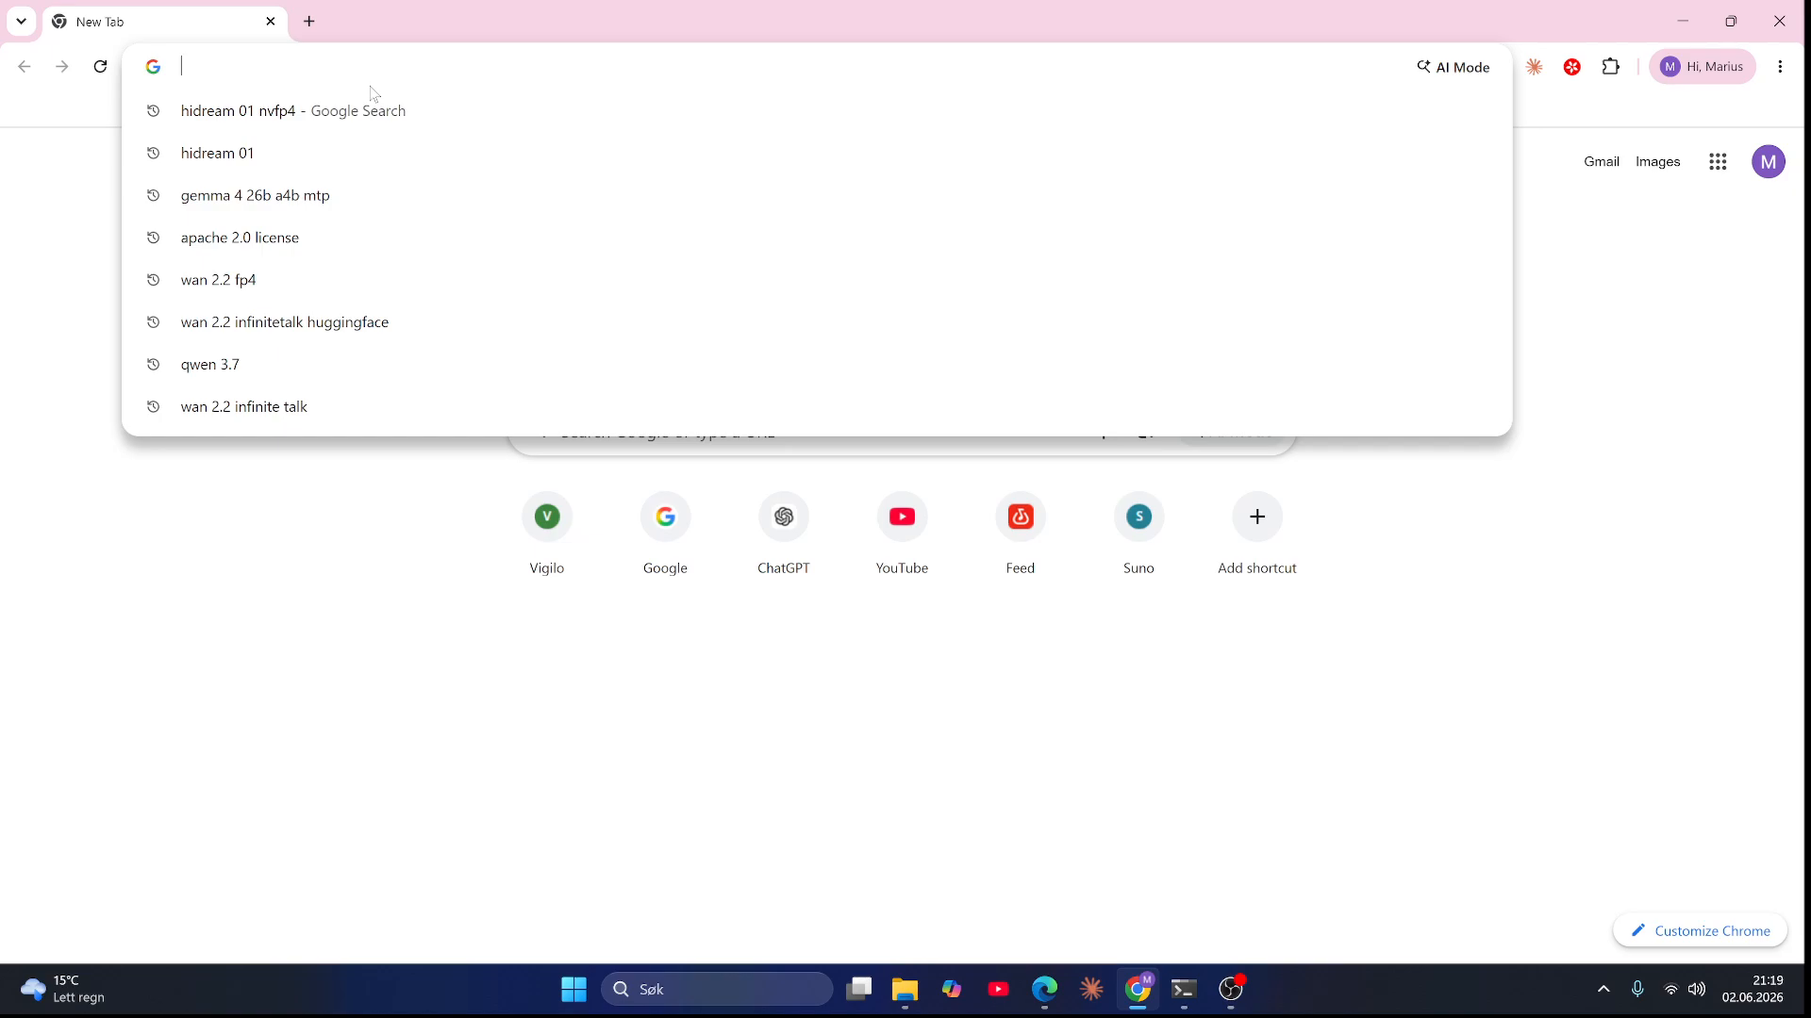
text(chatgpt.com/?oai-dm=1)
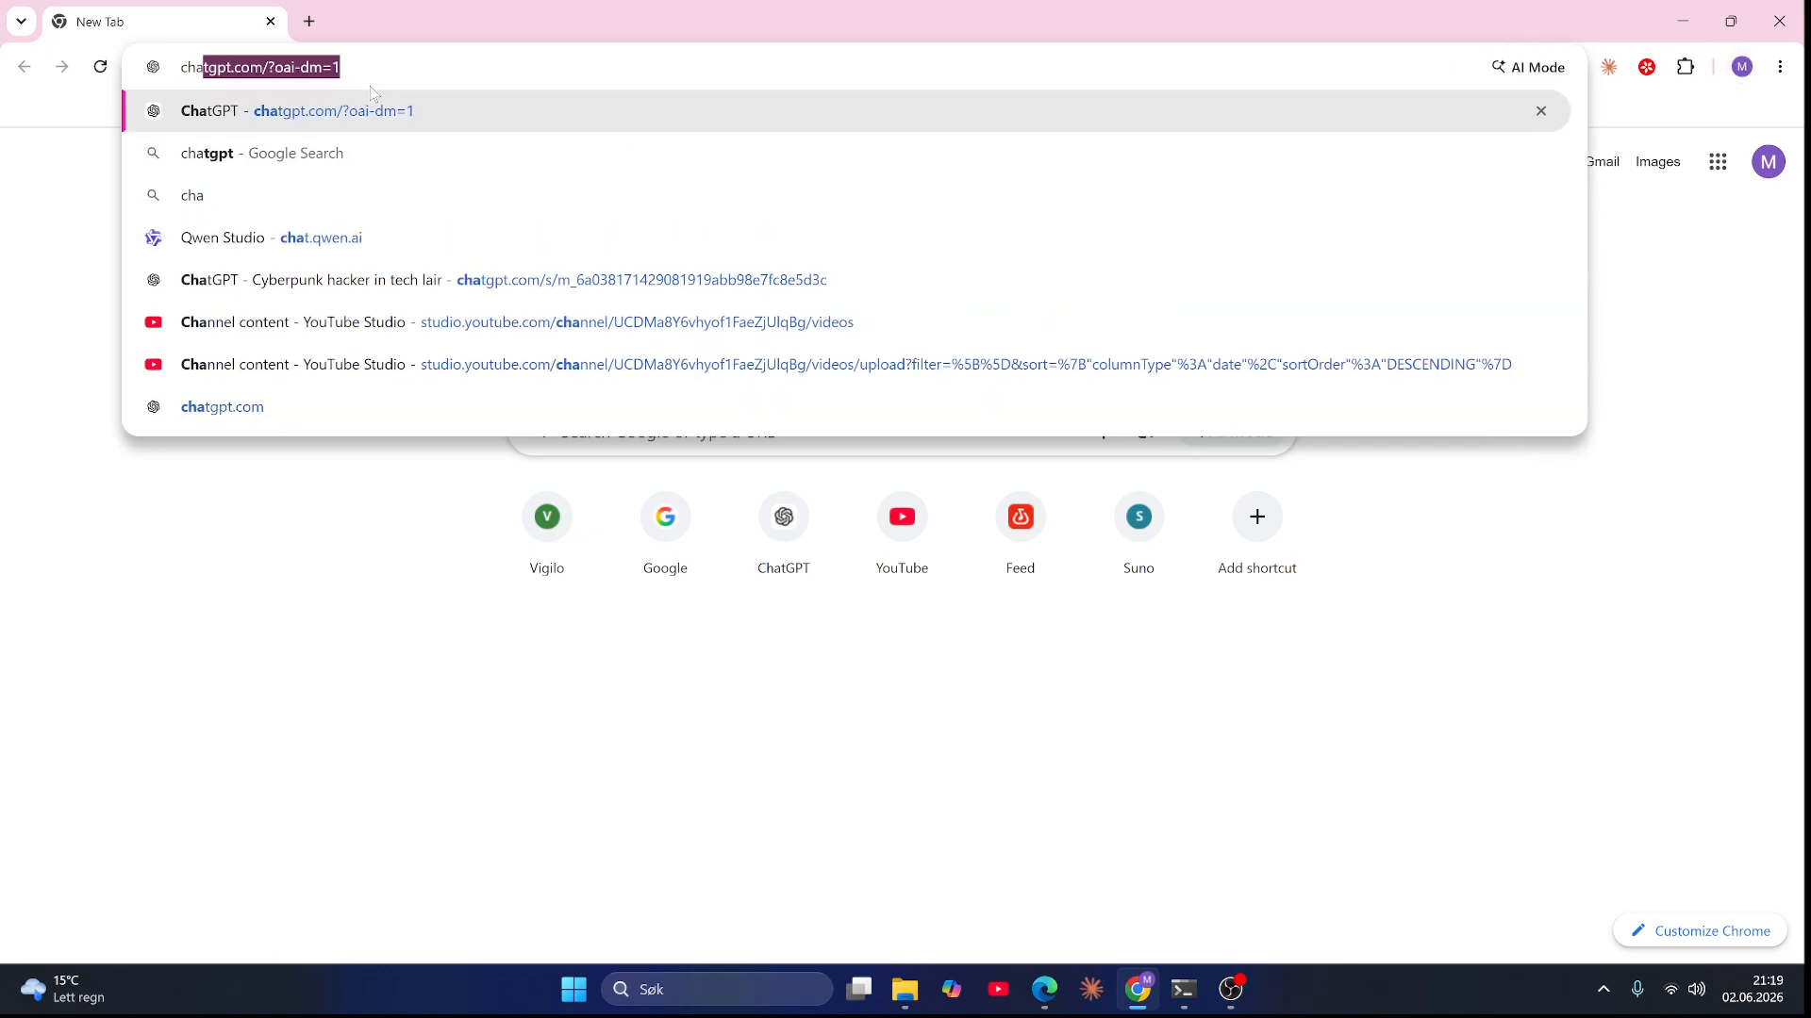
key(Return)
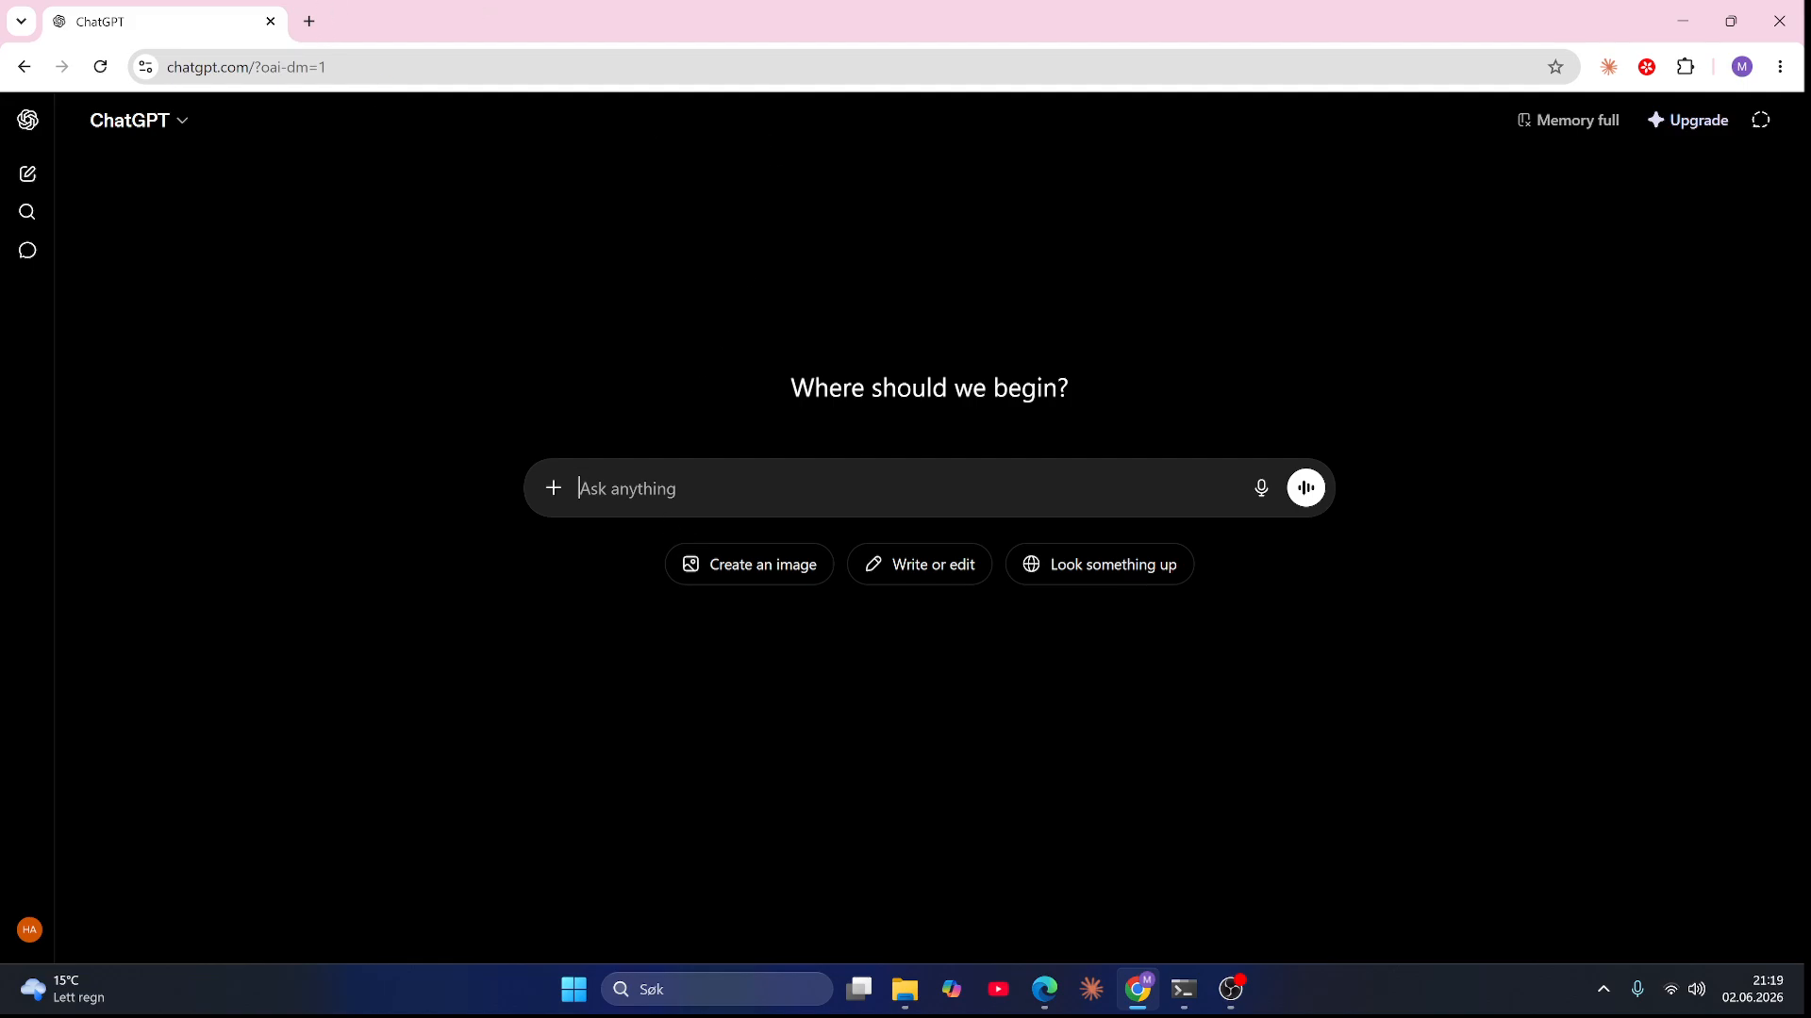
Step: Navigate to the ep6 img folder and attach Copilot_20260418_162659.png to the ChatGPT message
mouse_move(913, 1009)
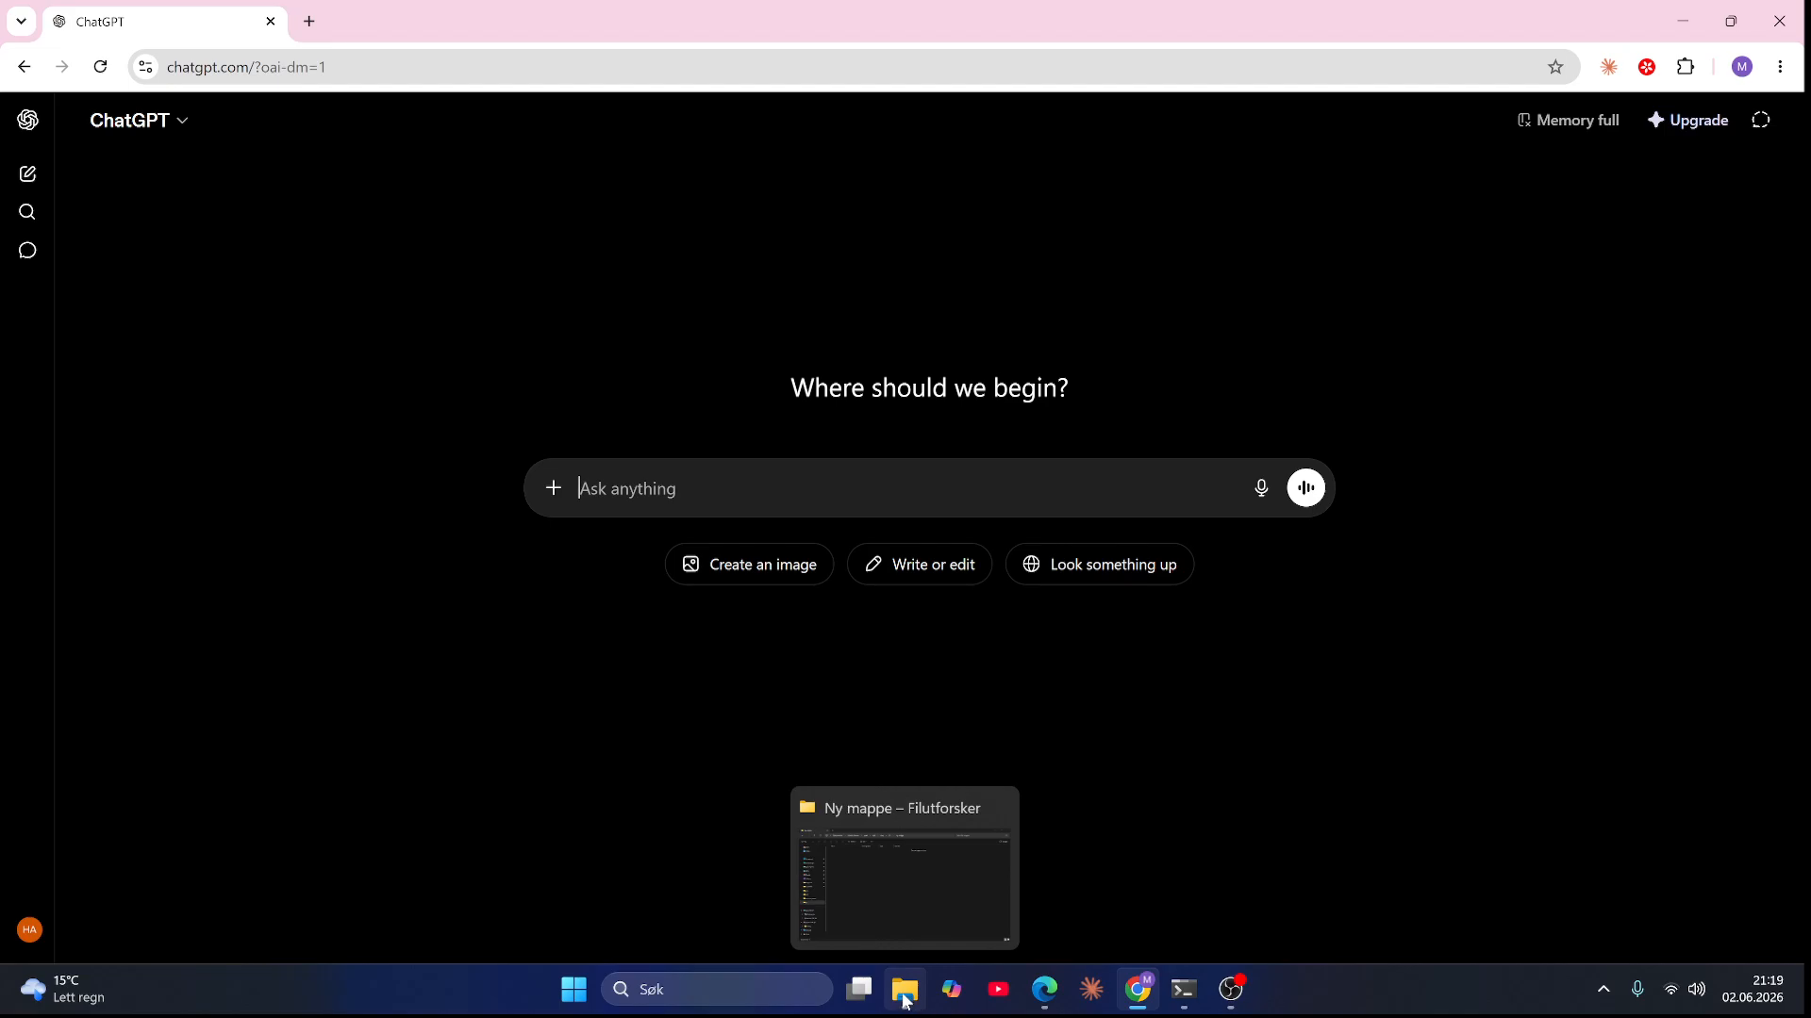
click(904, 998)
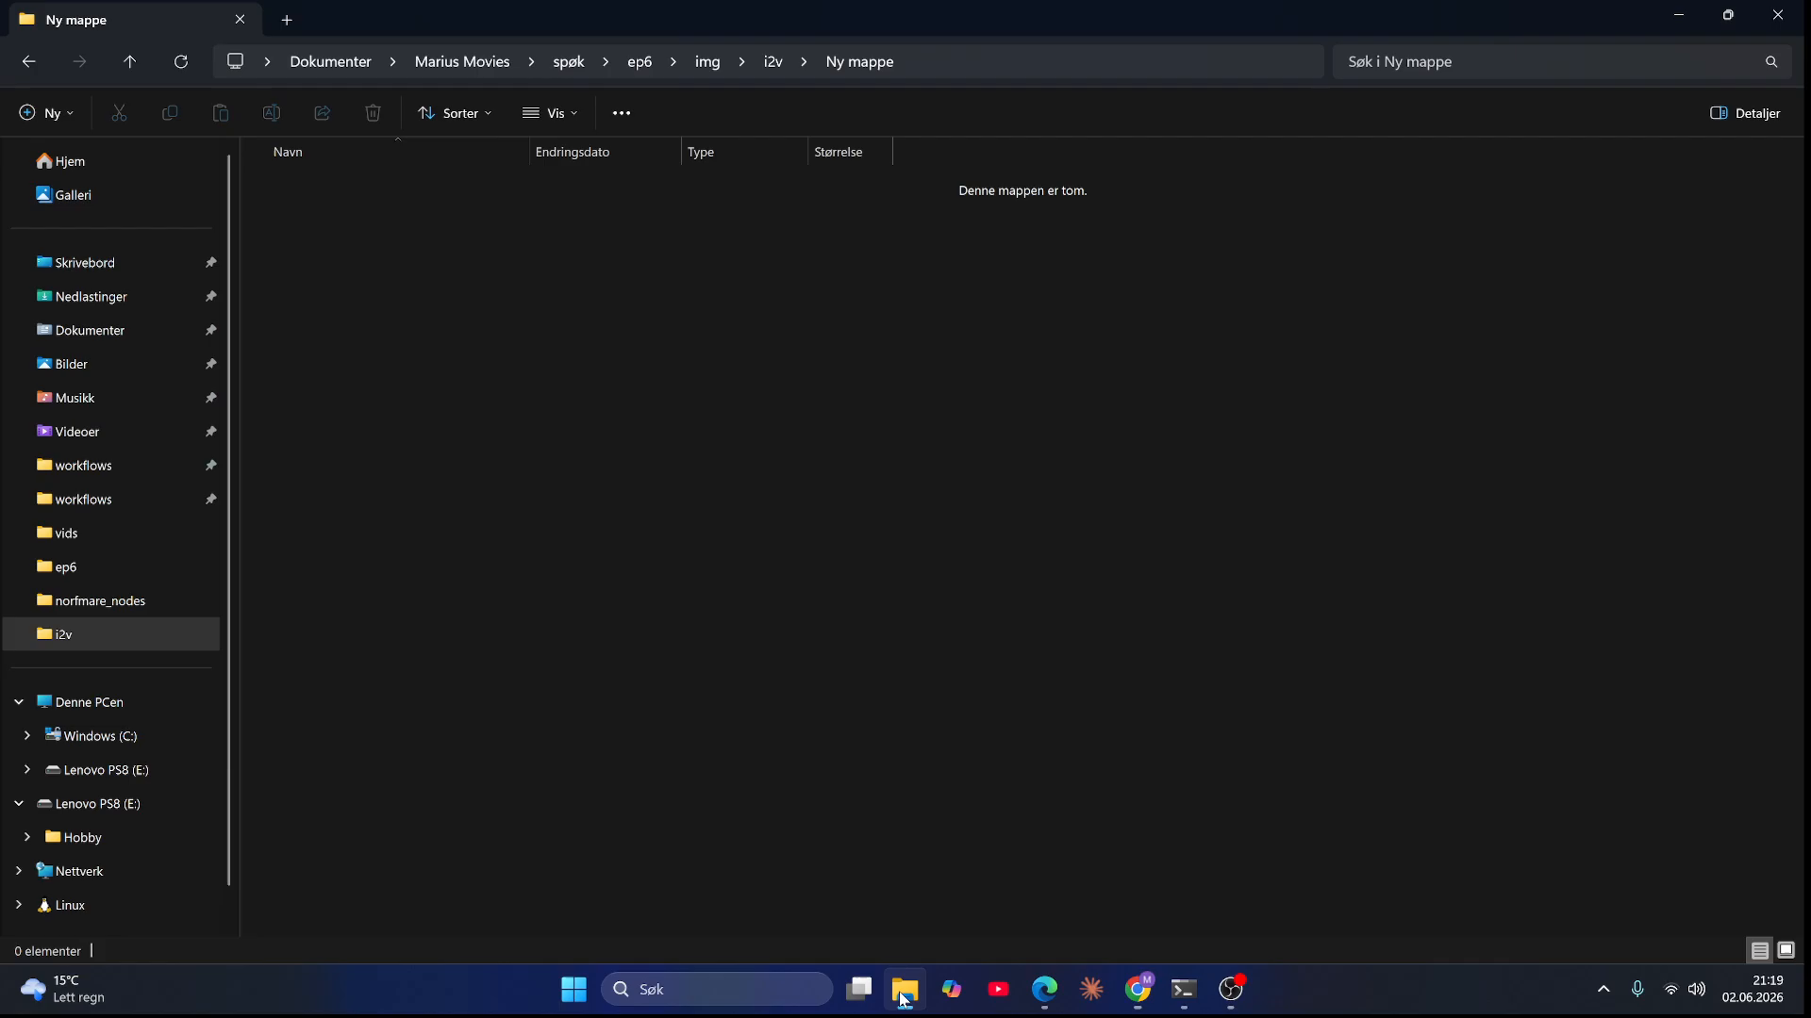
drag(589, 10, 1104, 45)
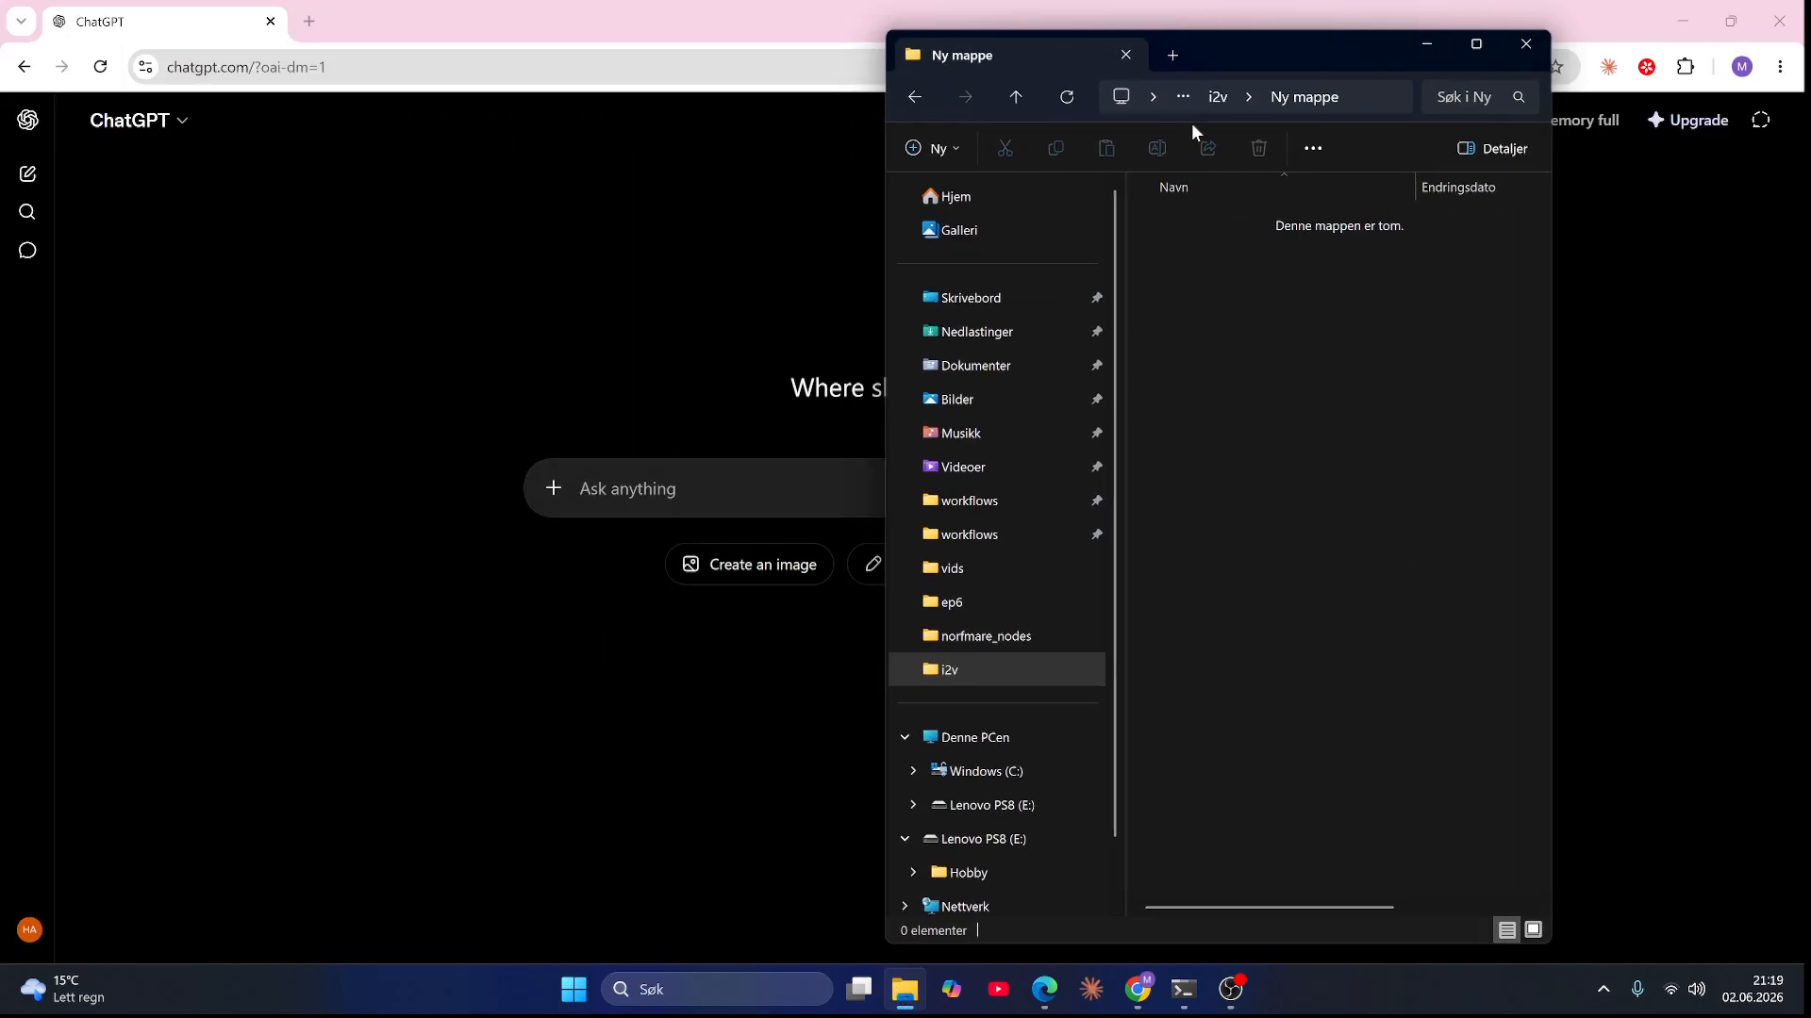
click(1210, 104)
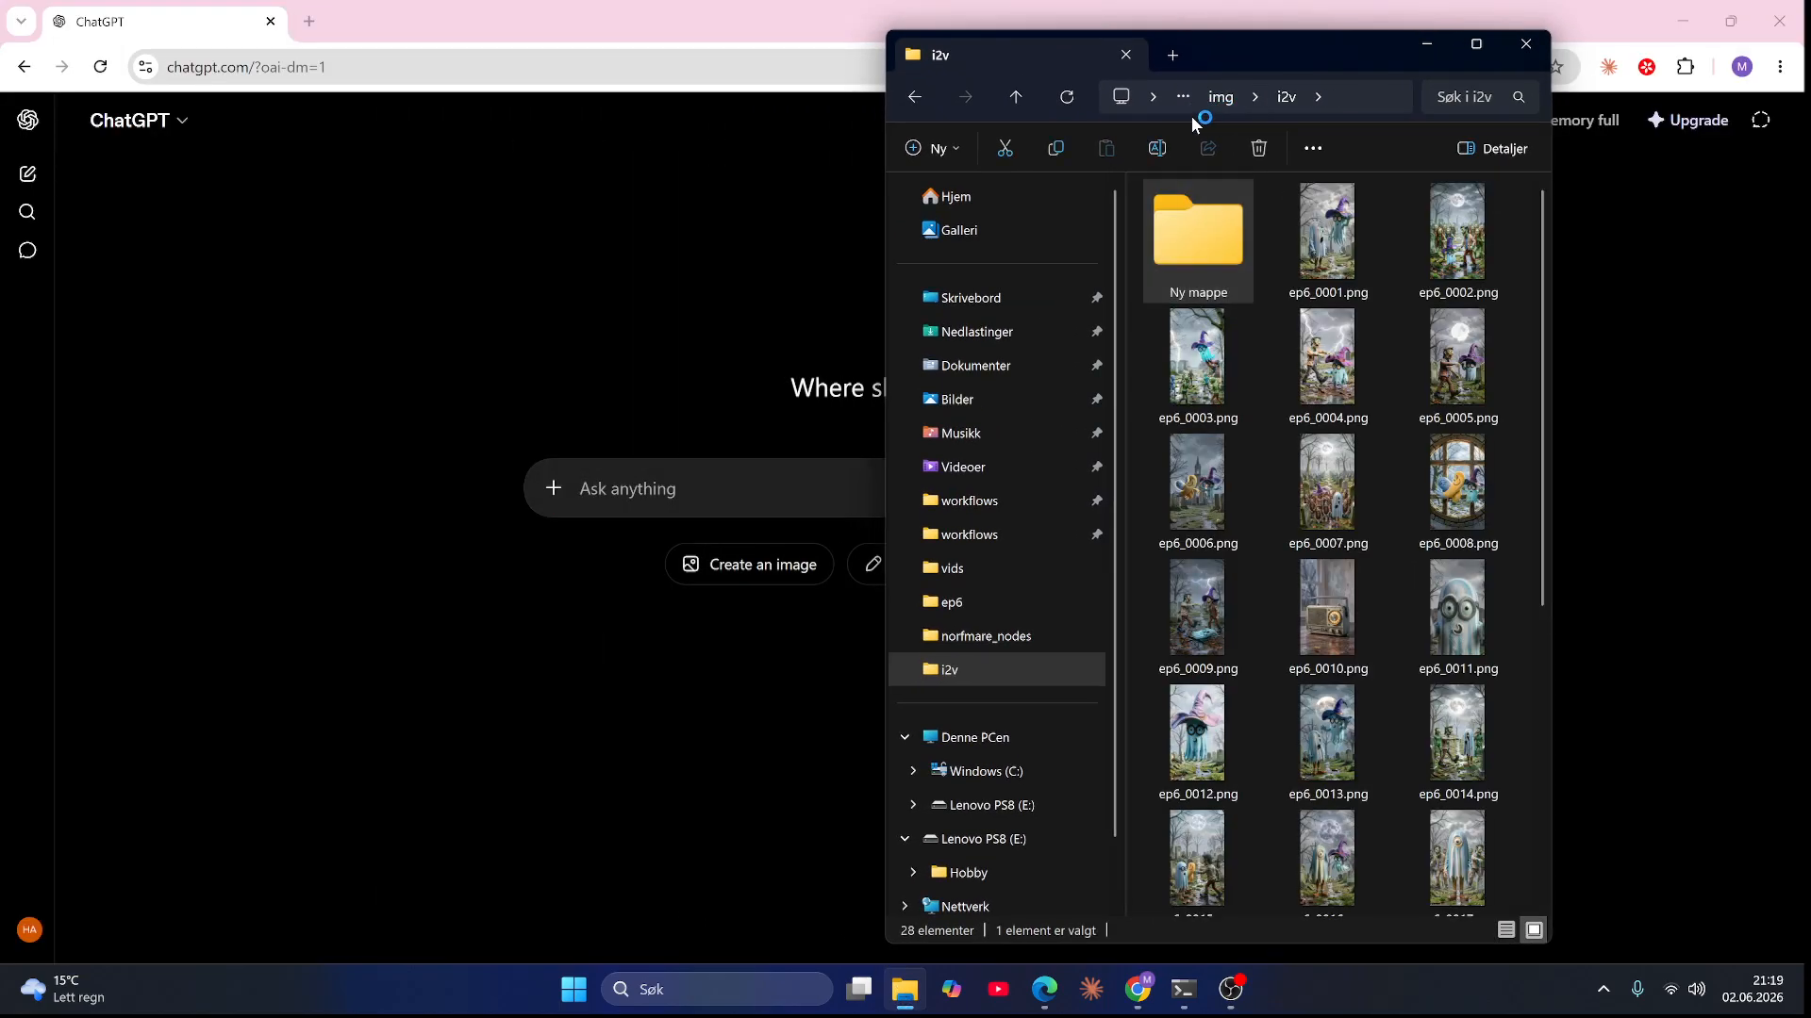
click(1190, 110)
click(1190, 137)
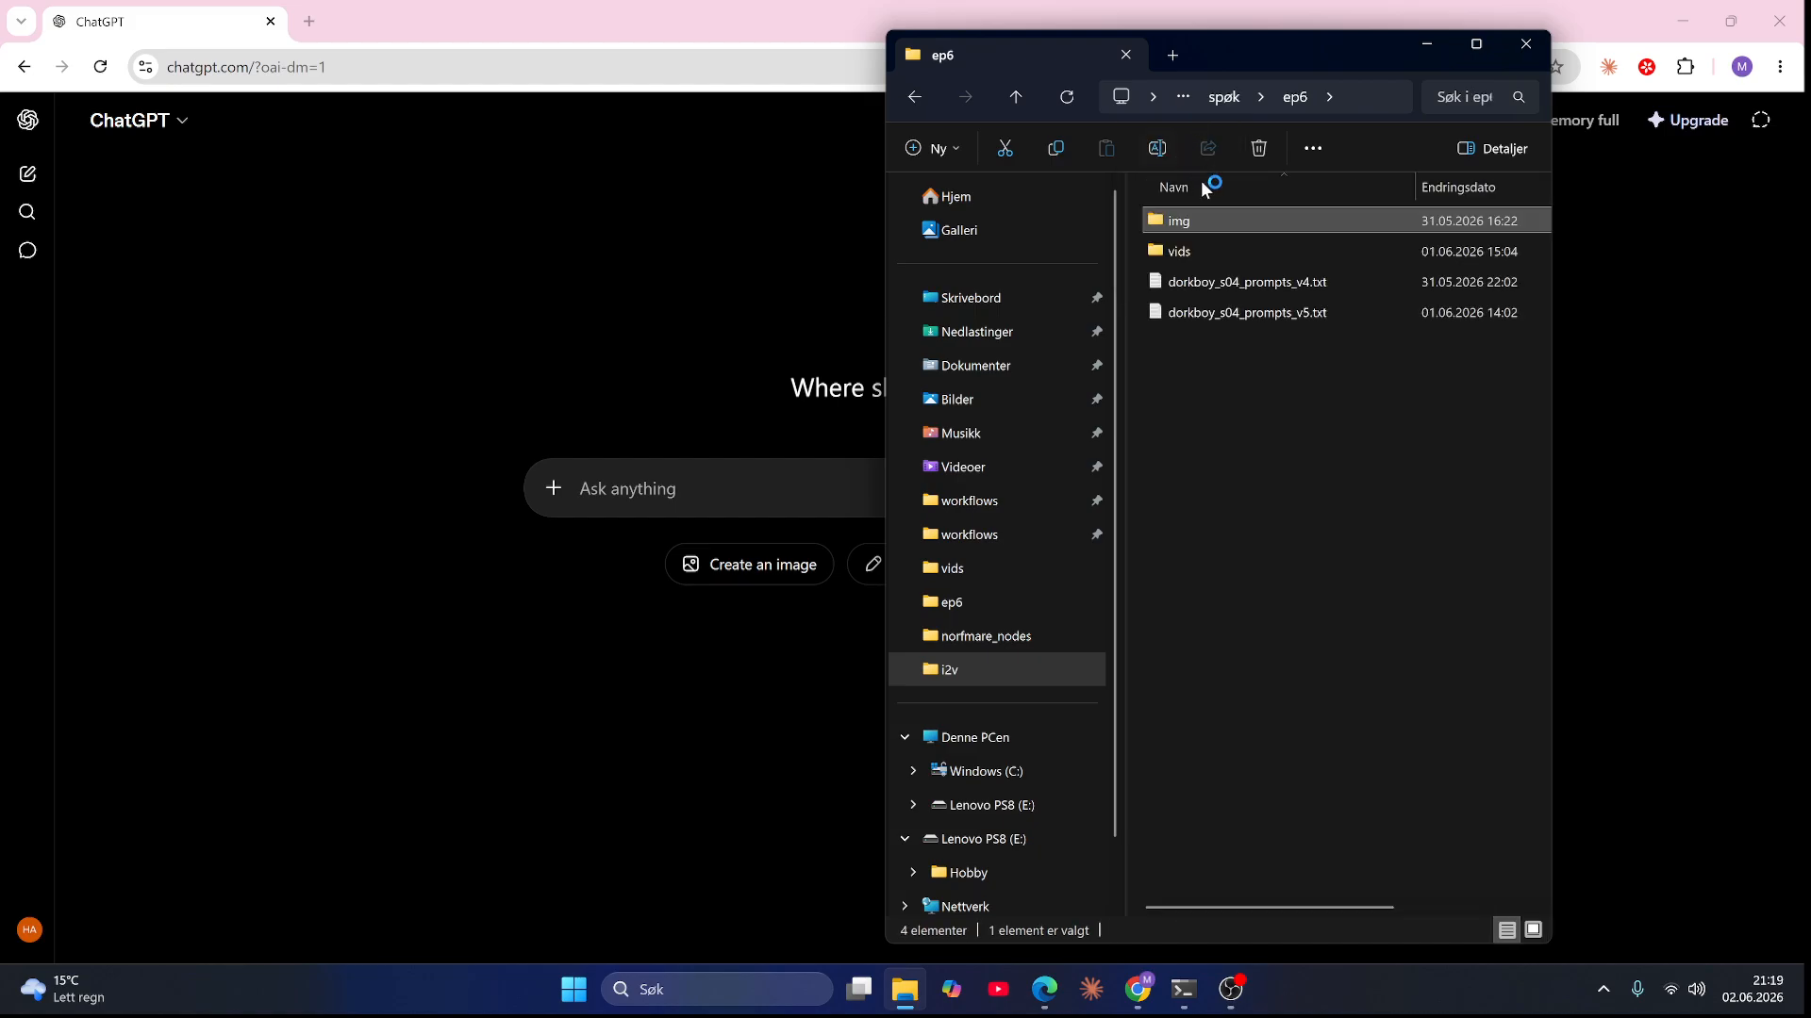
click(1223, 96)
double_click(1229, 270)
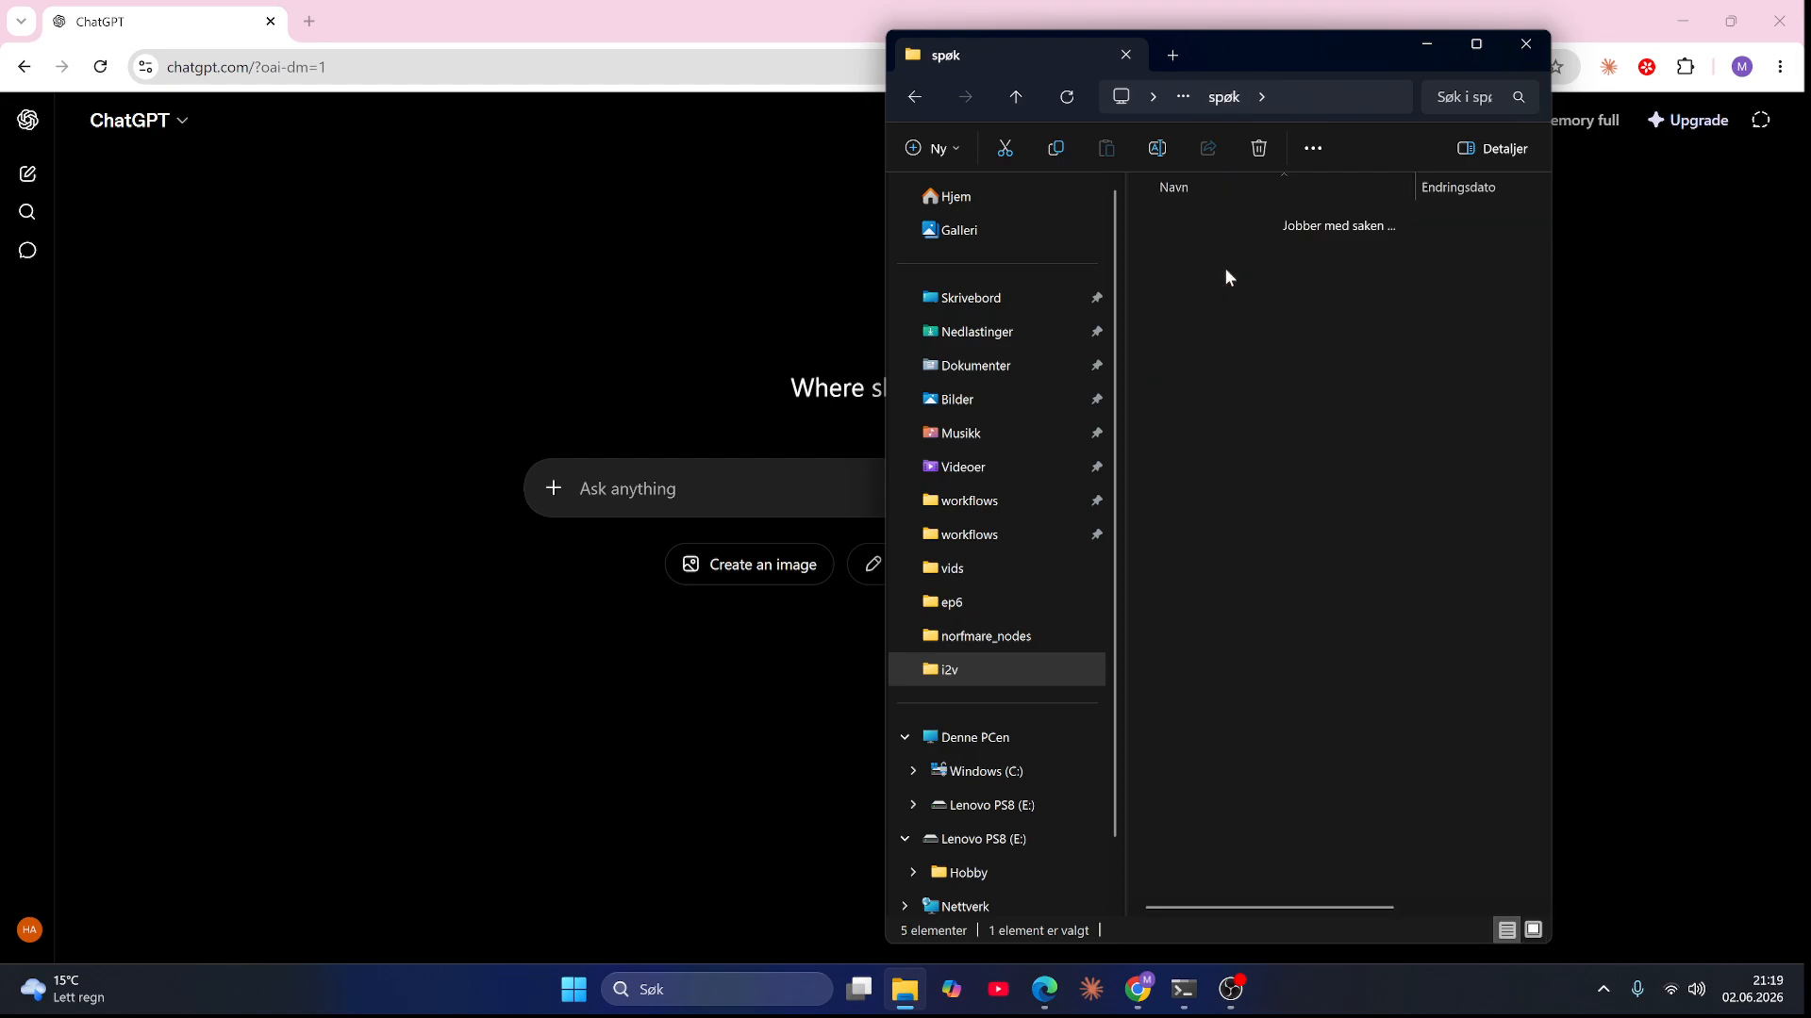
double_click(1240, 224)
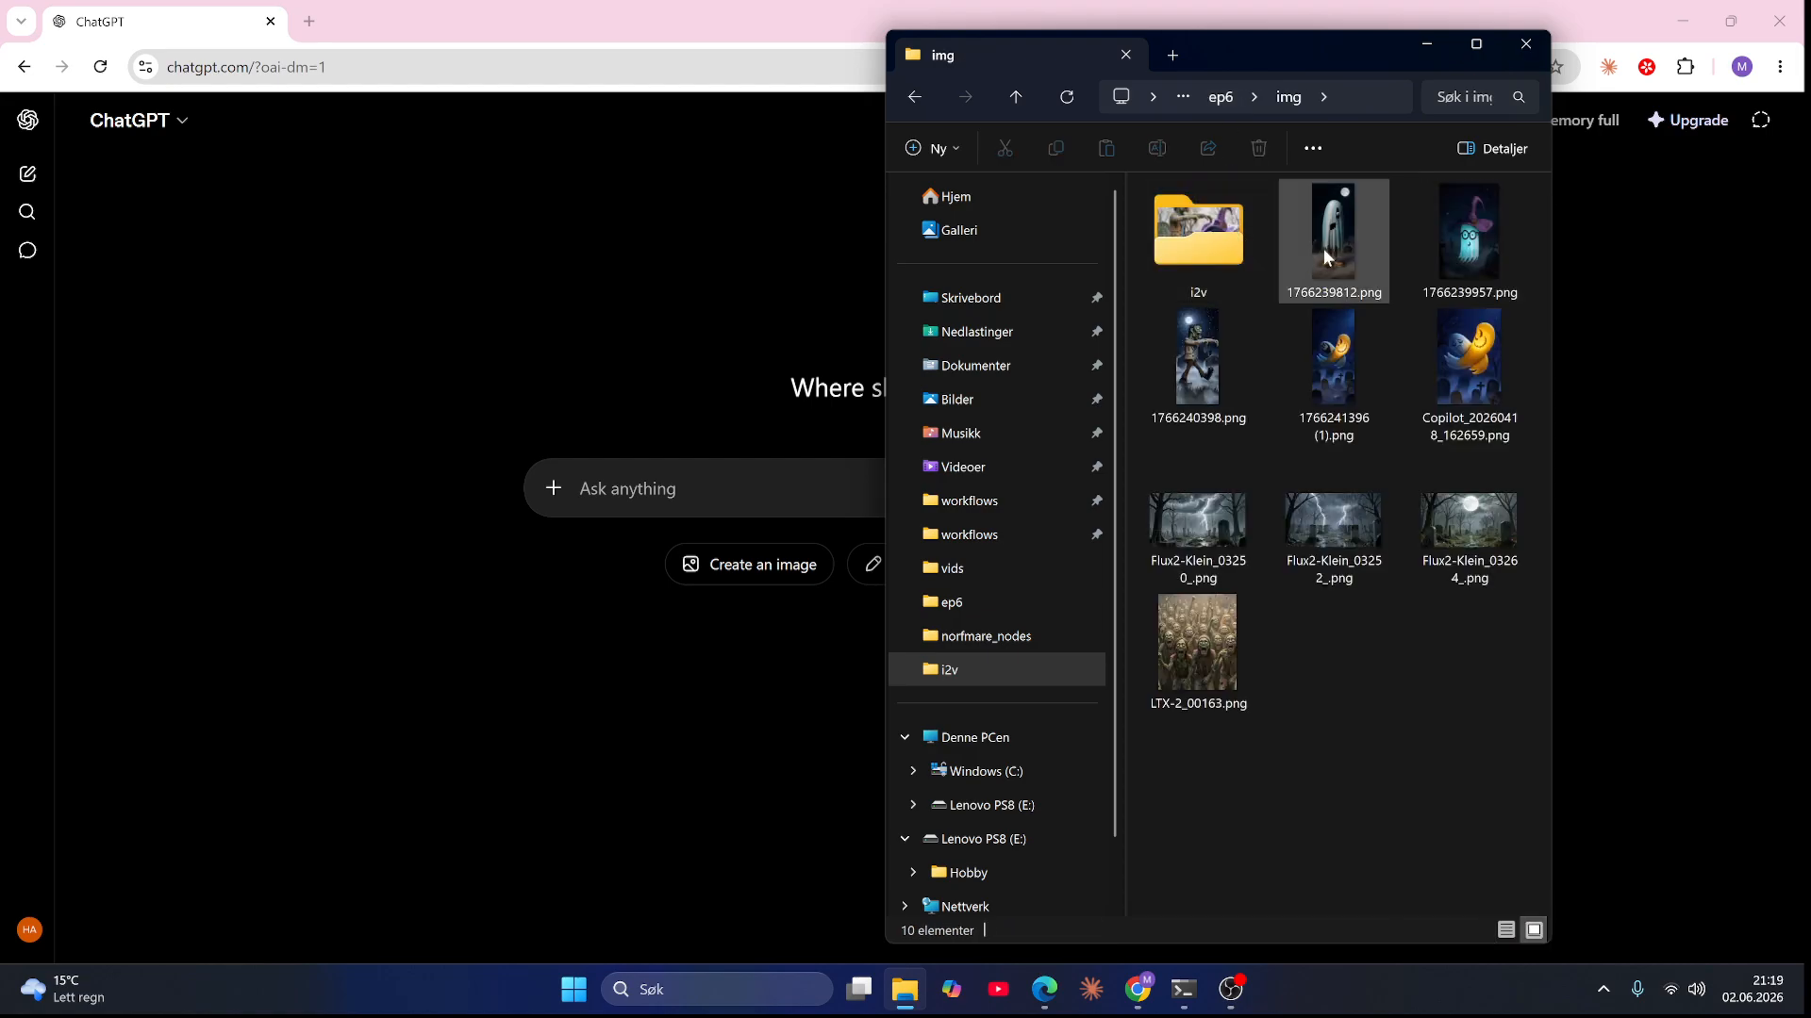
drag(1447, 360, 896, 528)
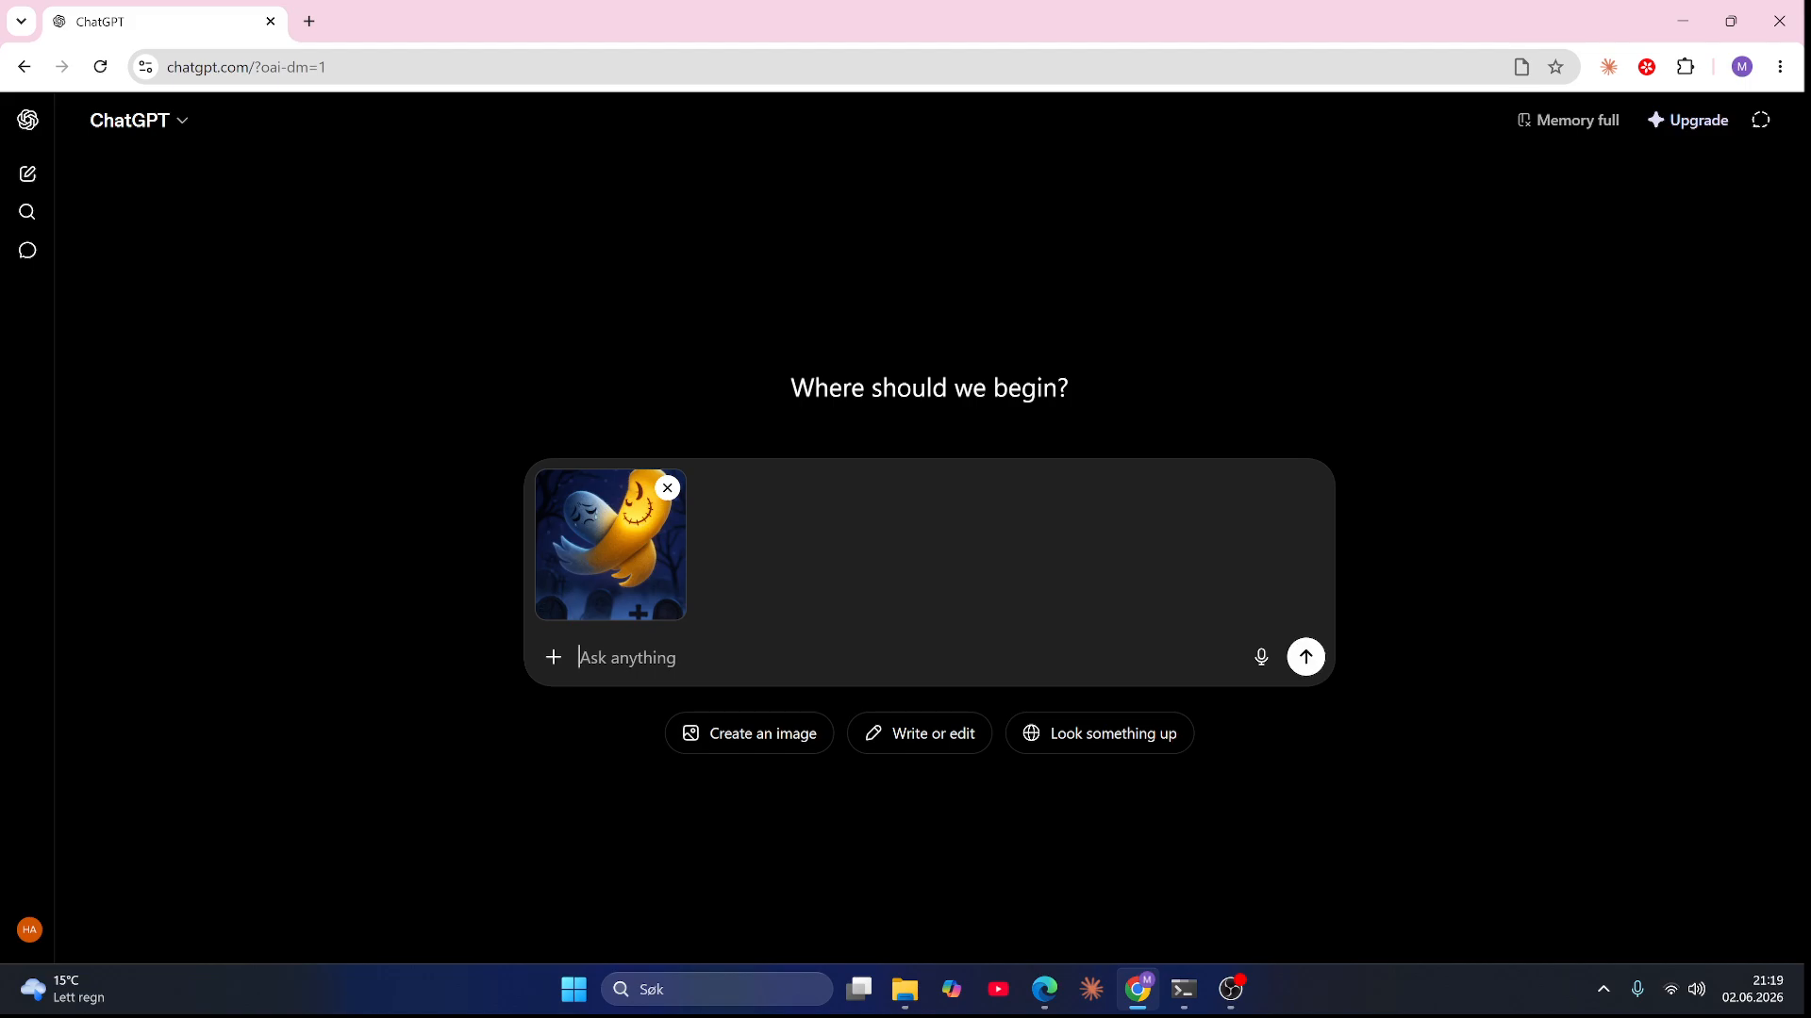
Step: Ask ChatGPT to separate the yellow happy ghost and the blue sad ghost, floating next to each other, and dismiss the memory notice
text(I need you to ss)
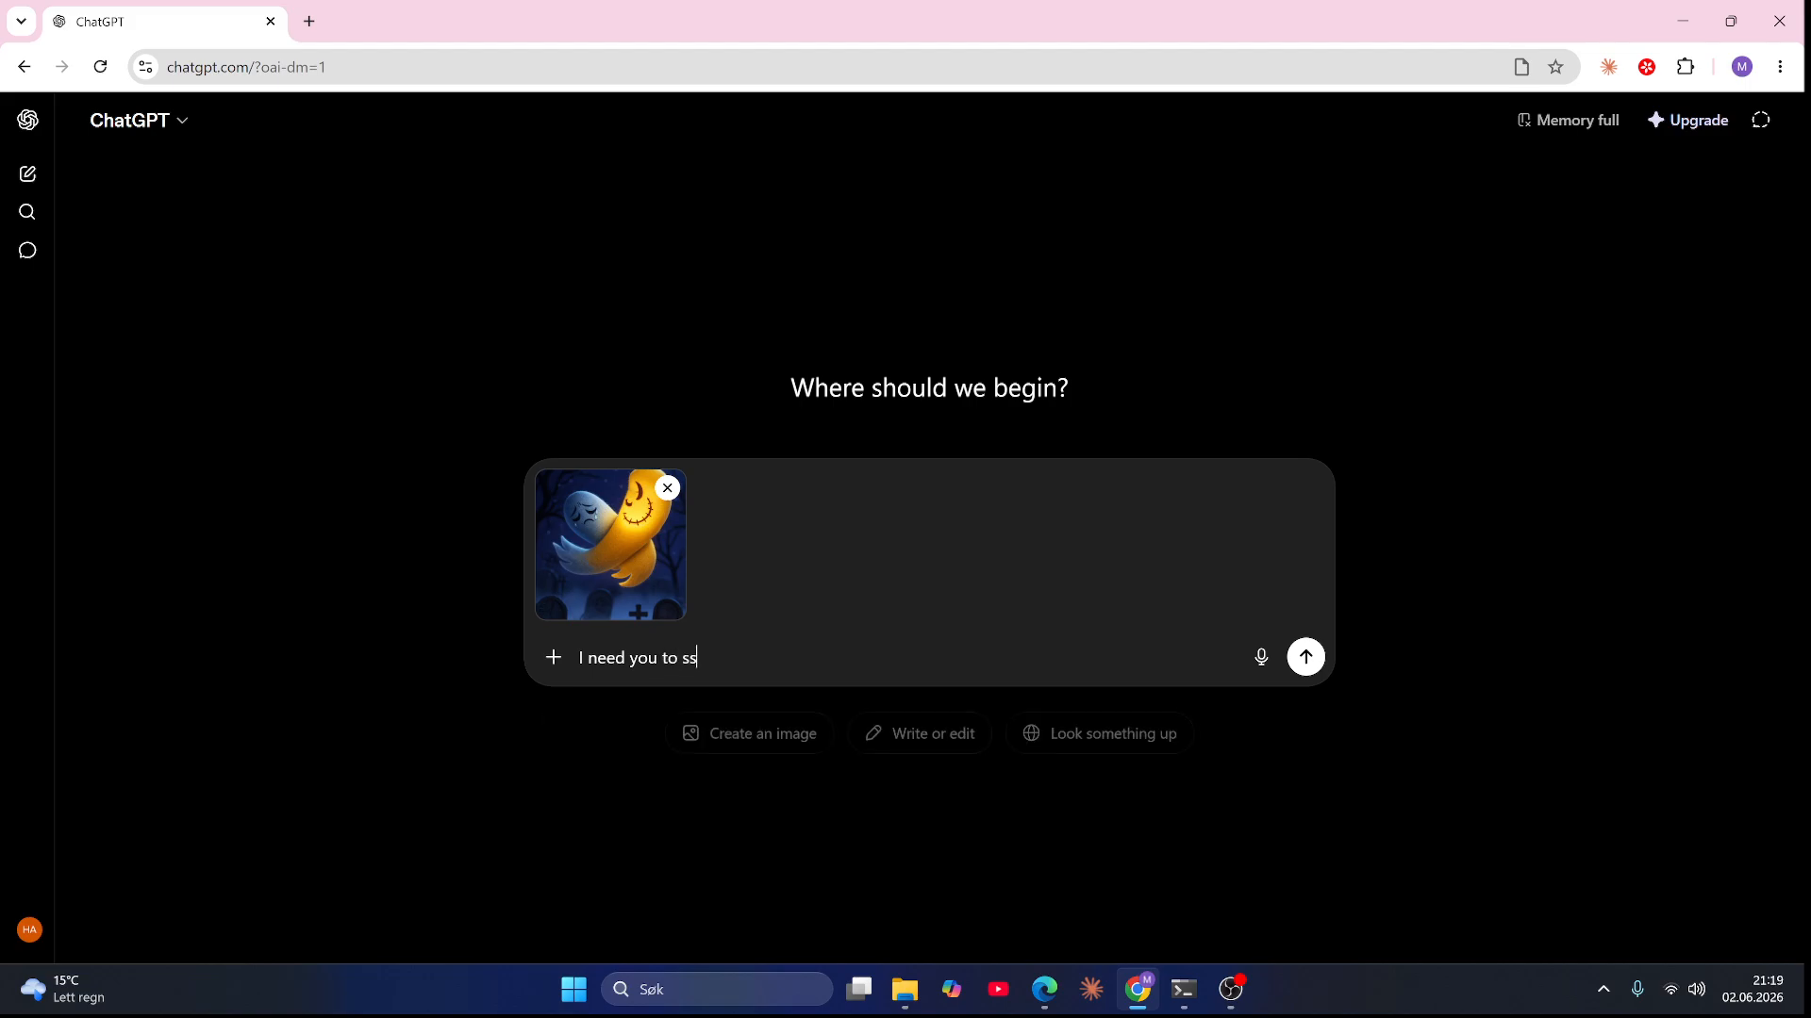
key(BackSpace)
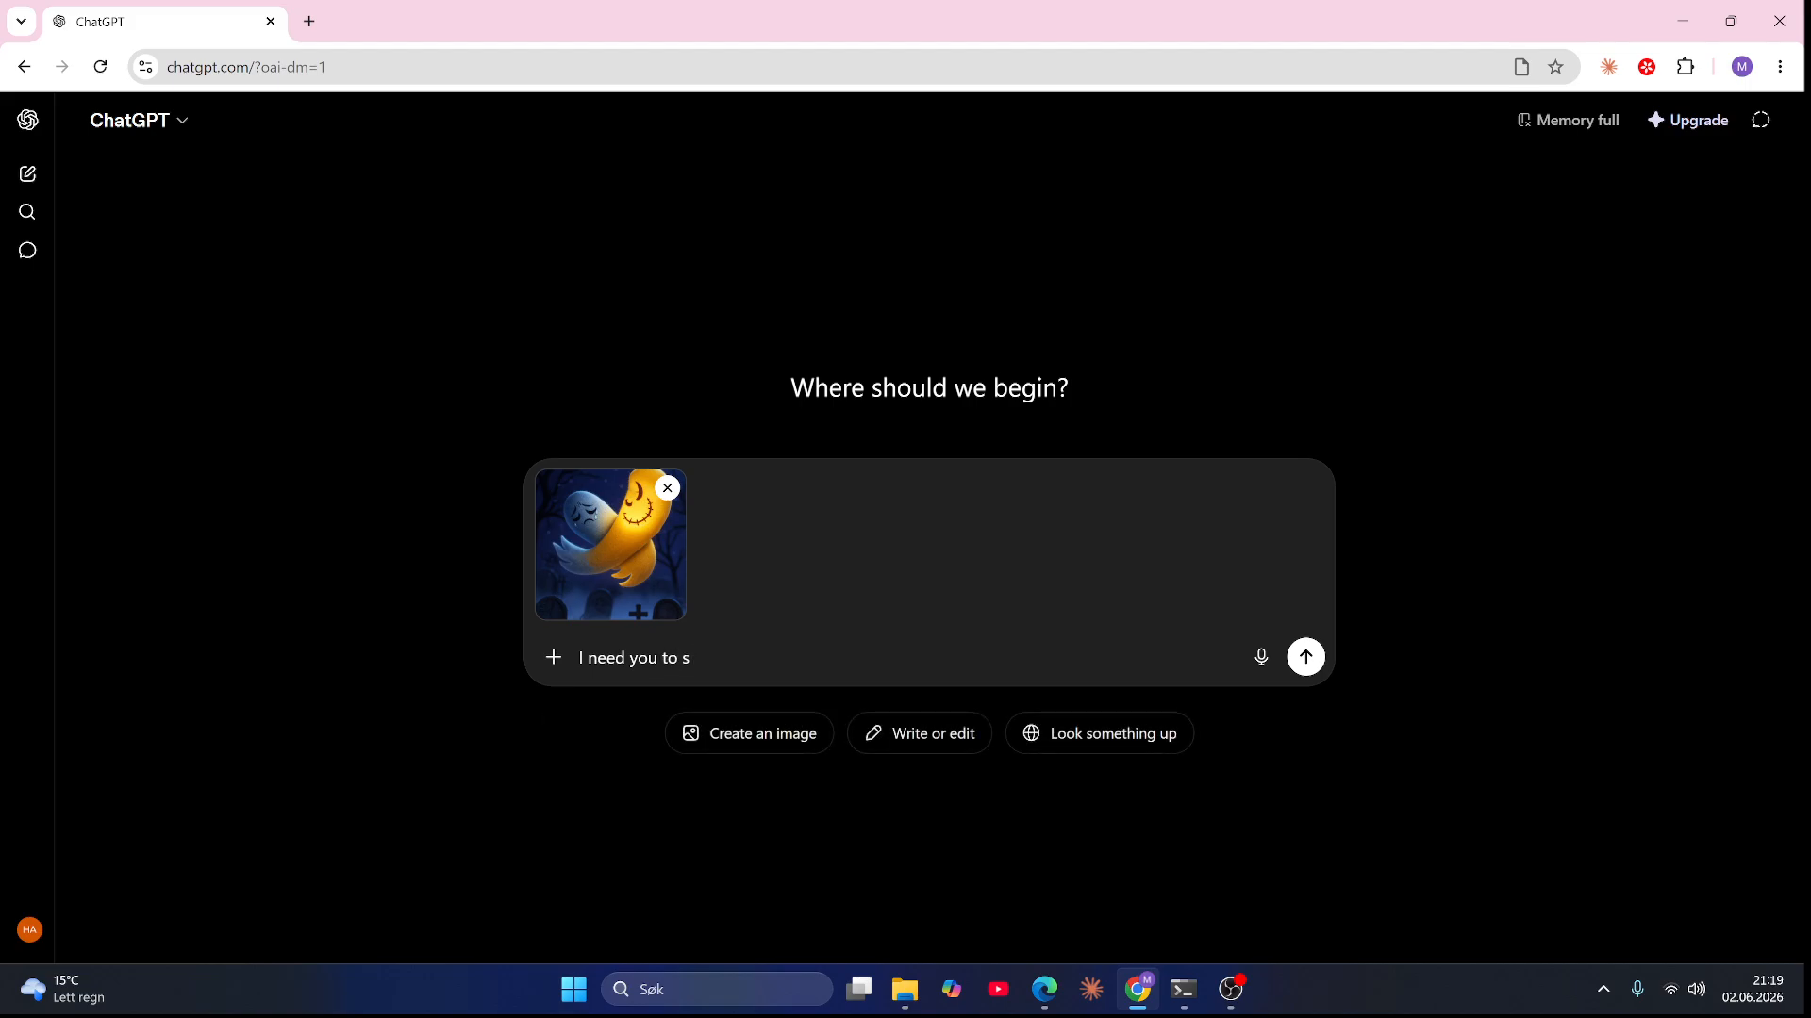
text(eperate these two ghost char)
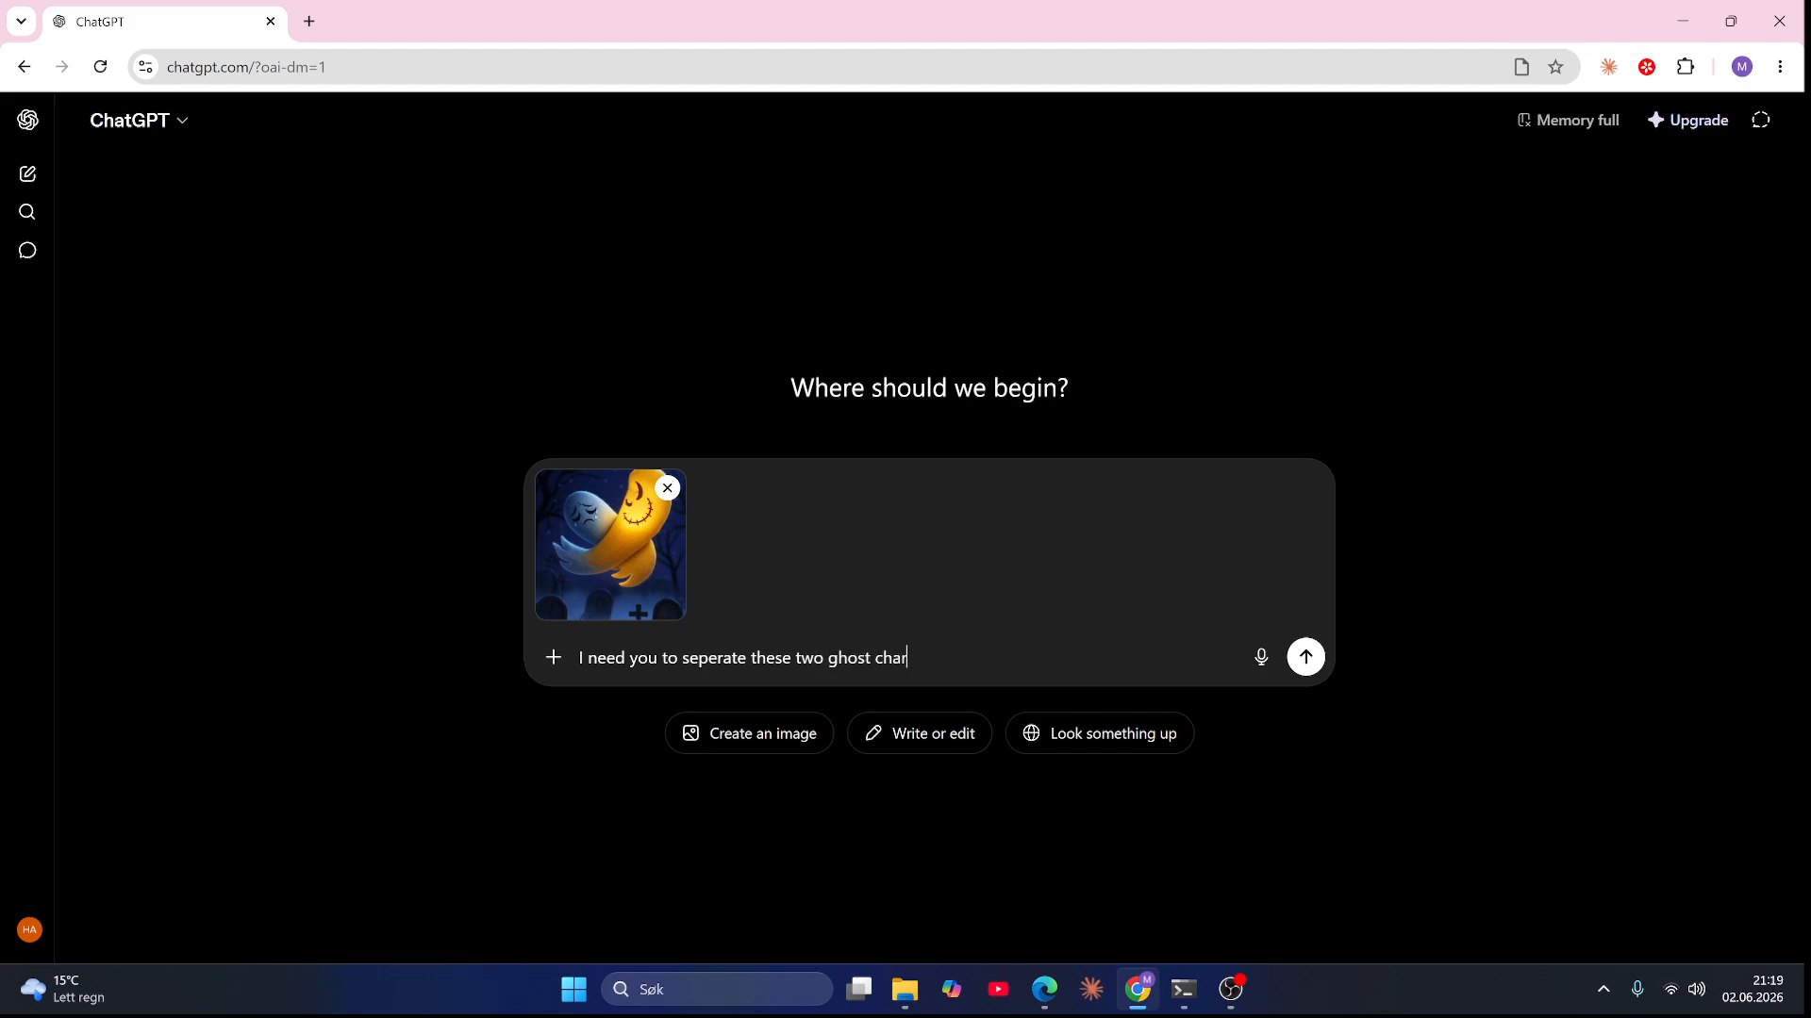
text(acters. One is yellow an)
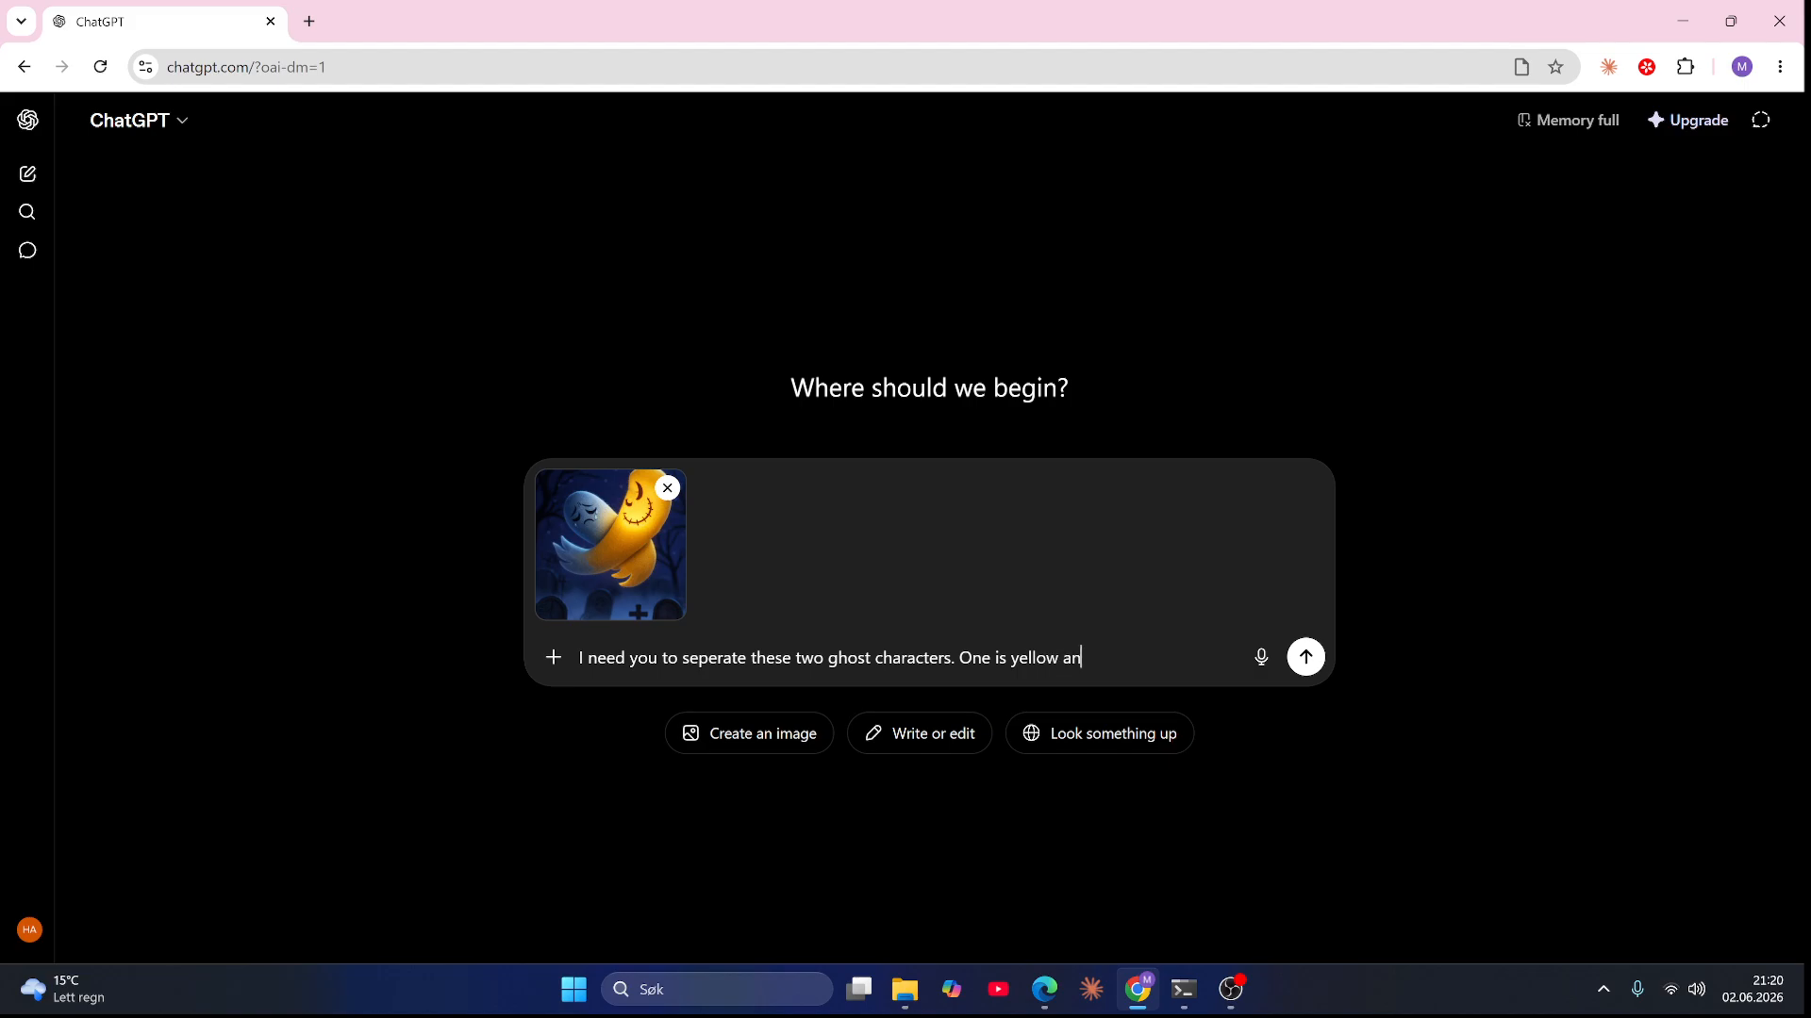
text(d is the happ)
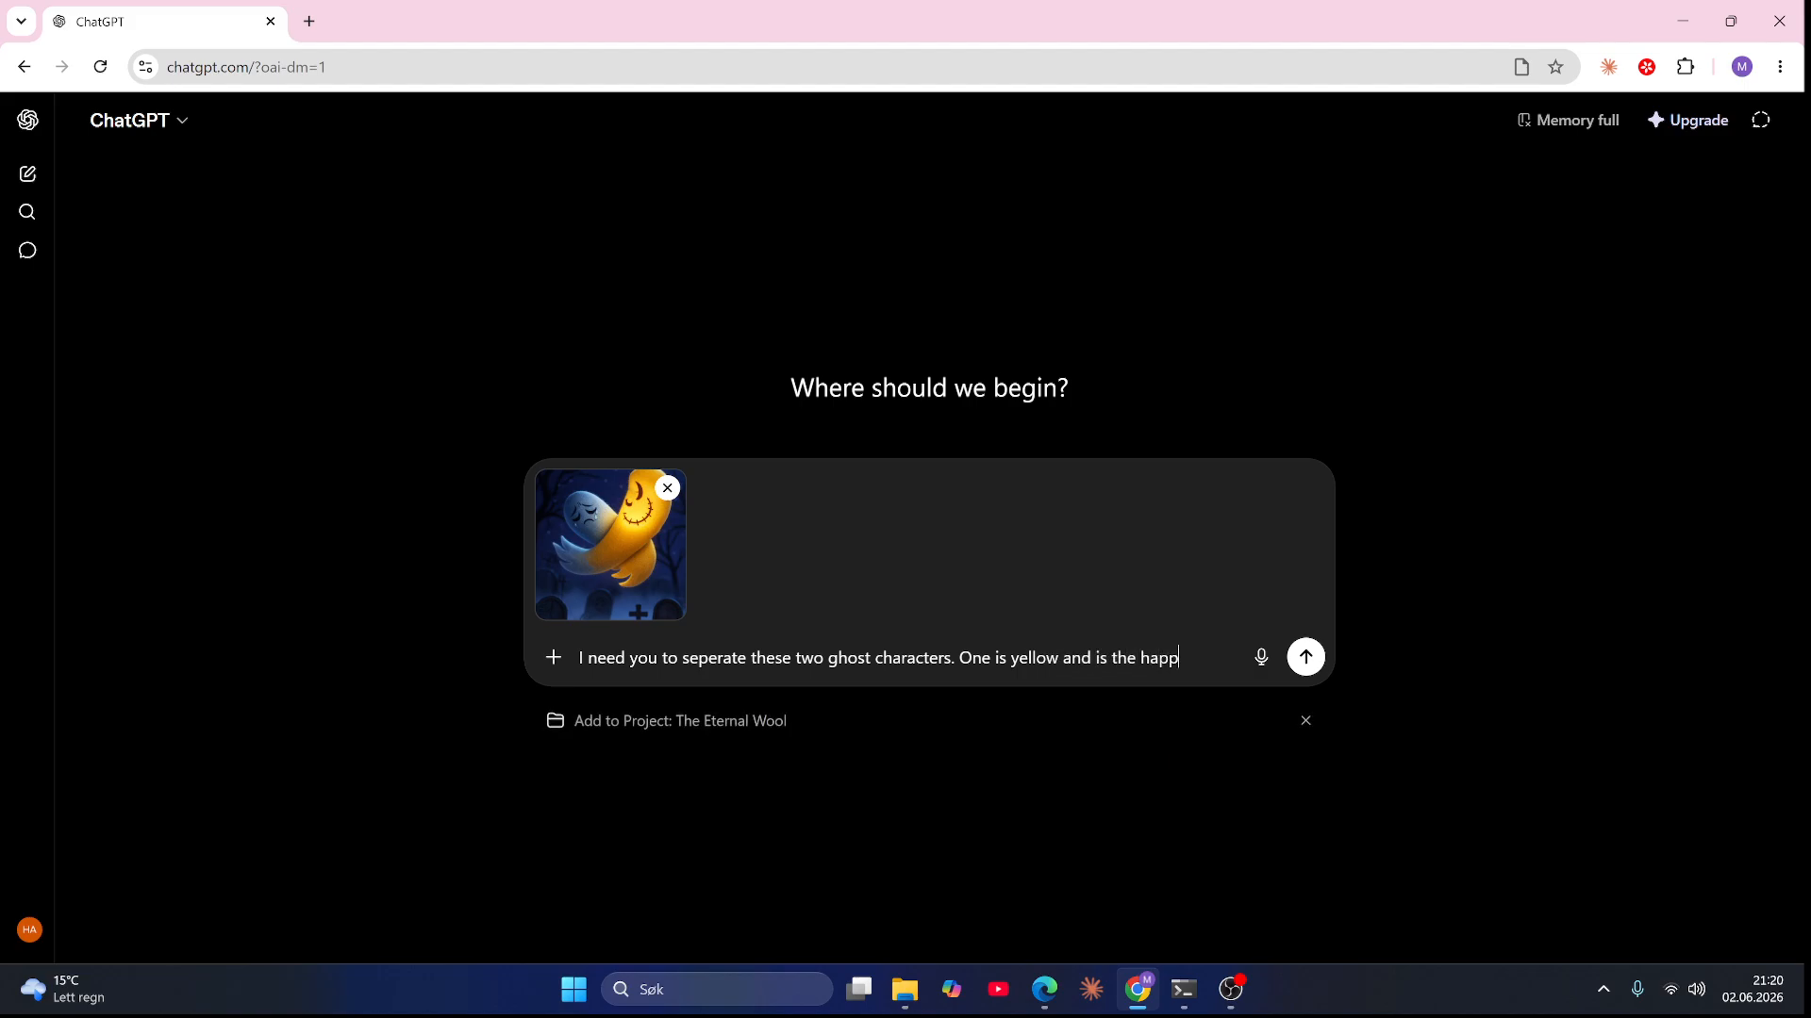
text(y ghost. )
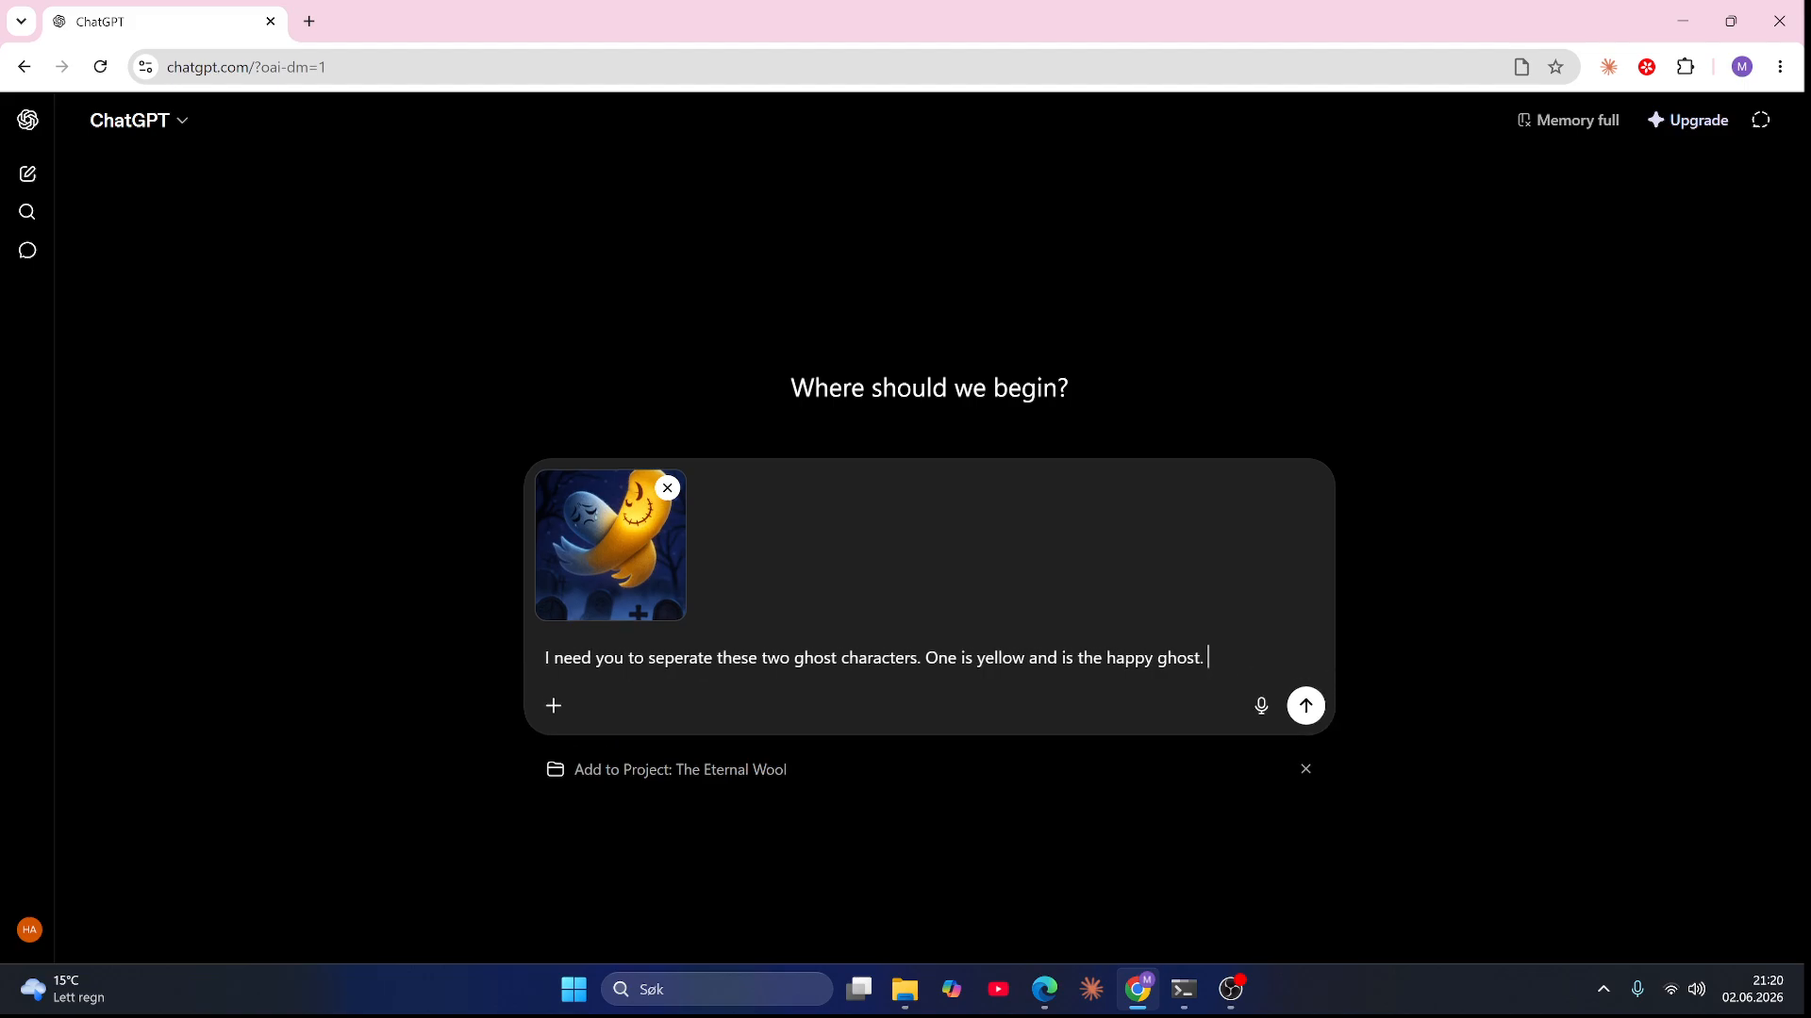
text(The other is blue)
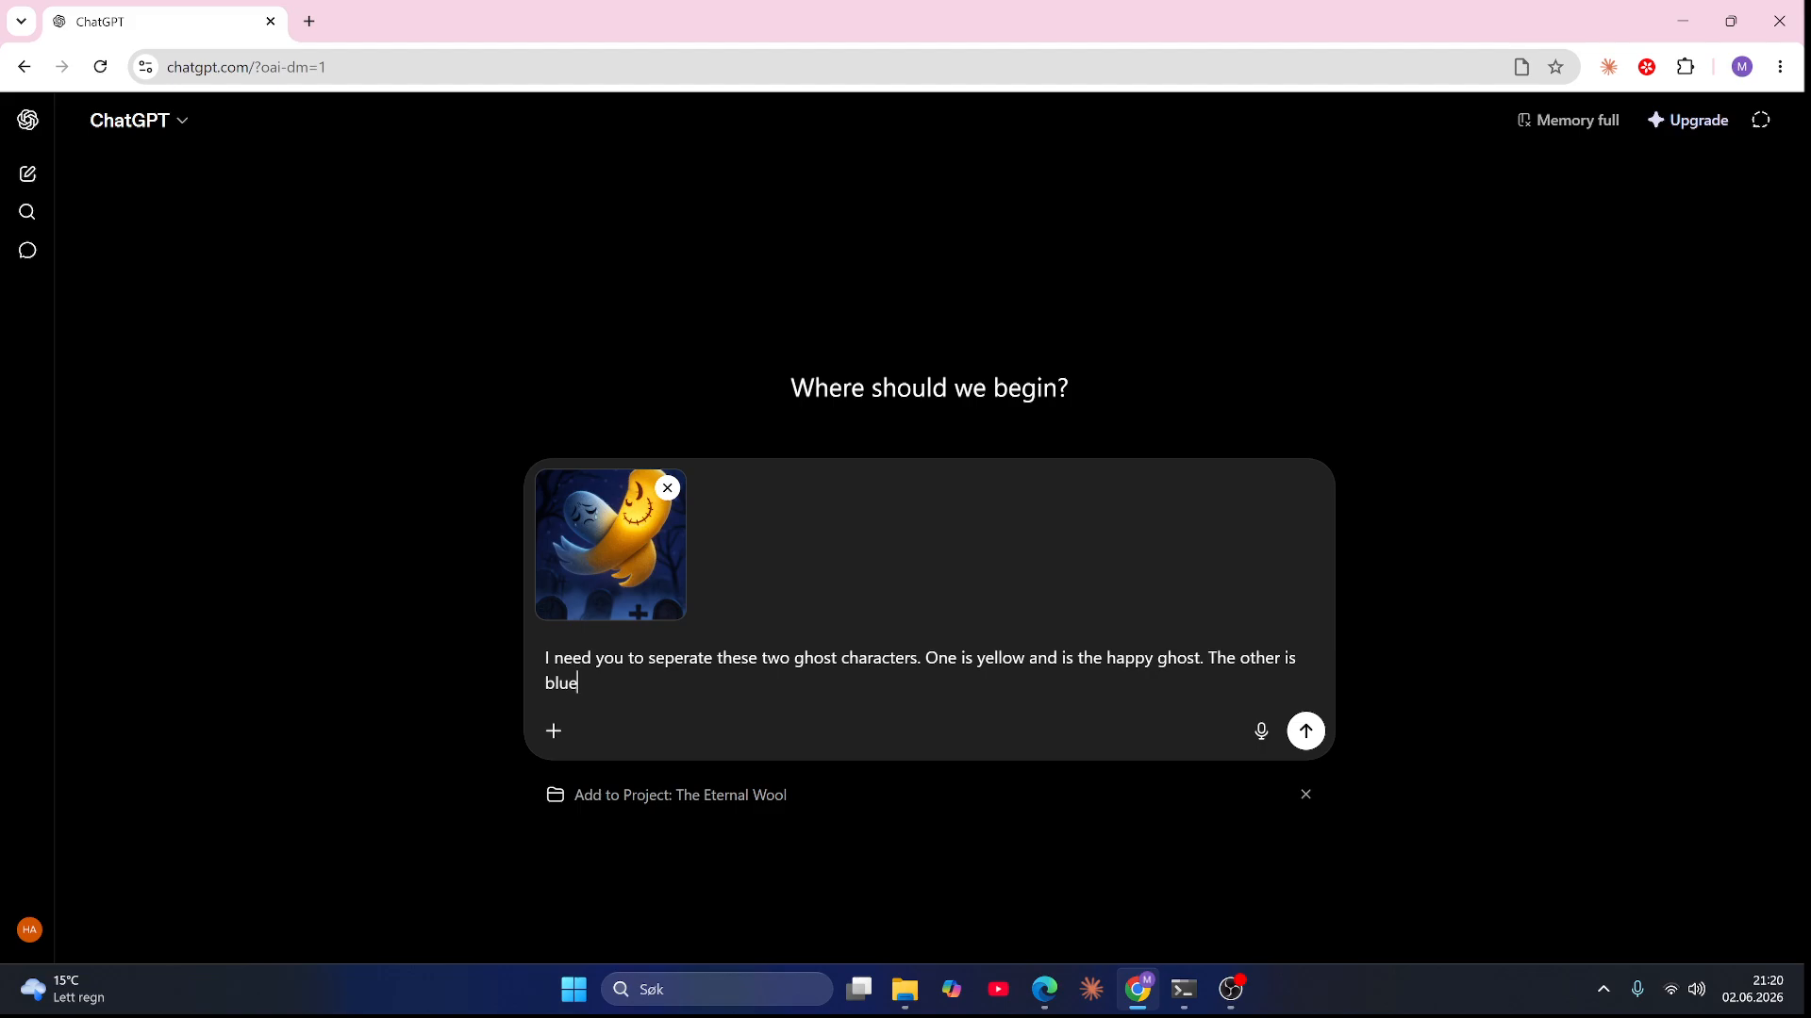
text( and is the sad ghost)
text(. Ha)
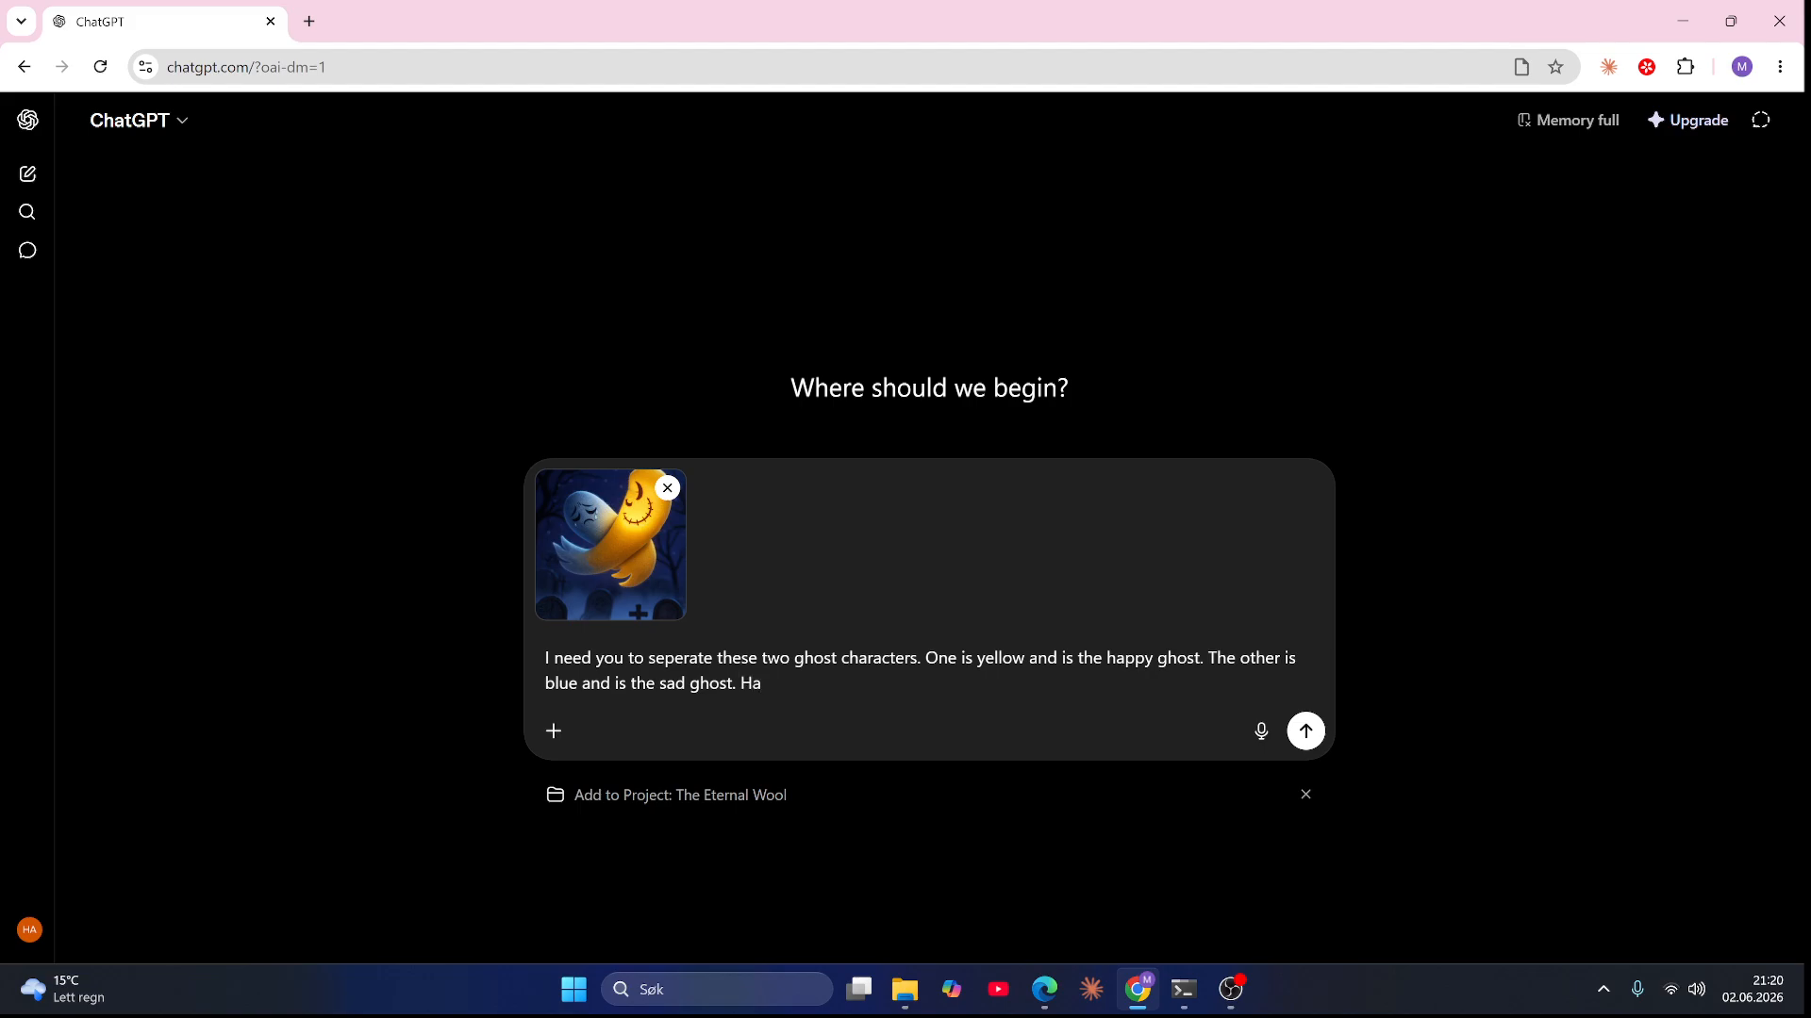
text(ving)
key(BackSpace)
key(BackSpace)
key(BackSpace)
key(BackSpace)
text(e them floating next to each othe)
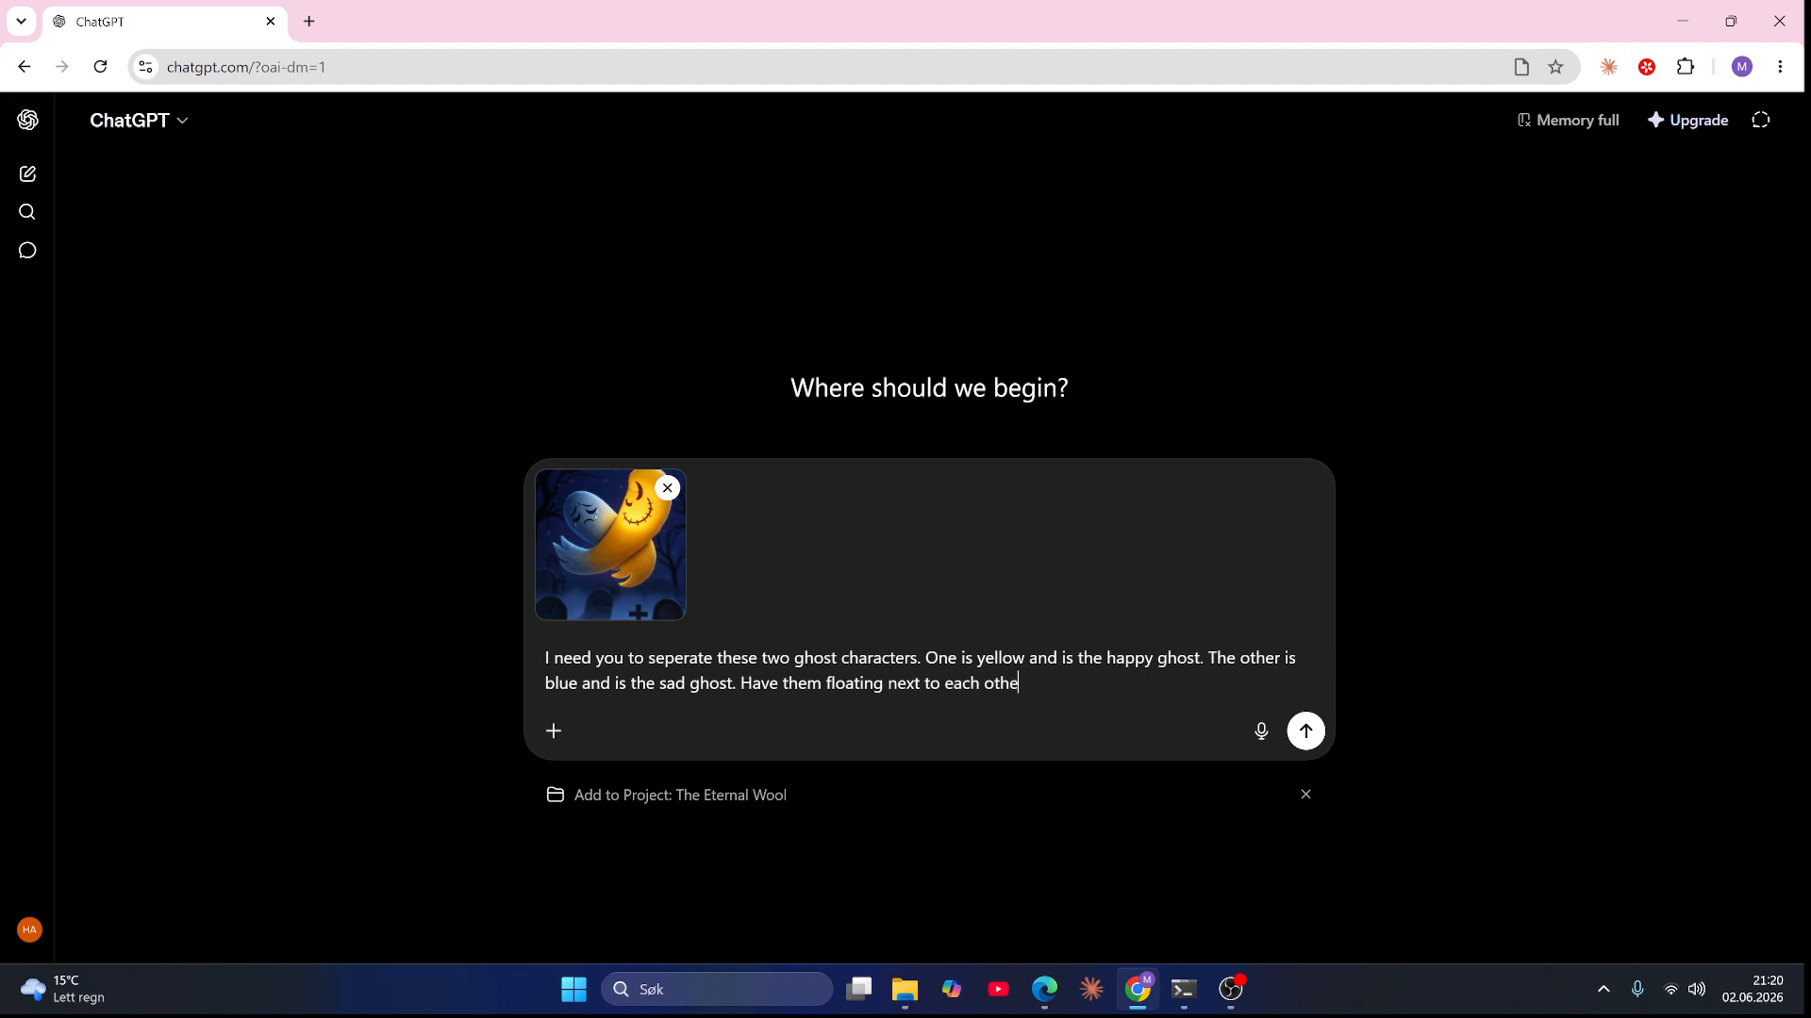
text(r instead)
key(Return)
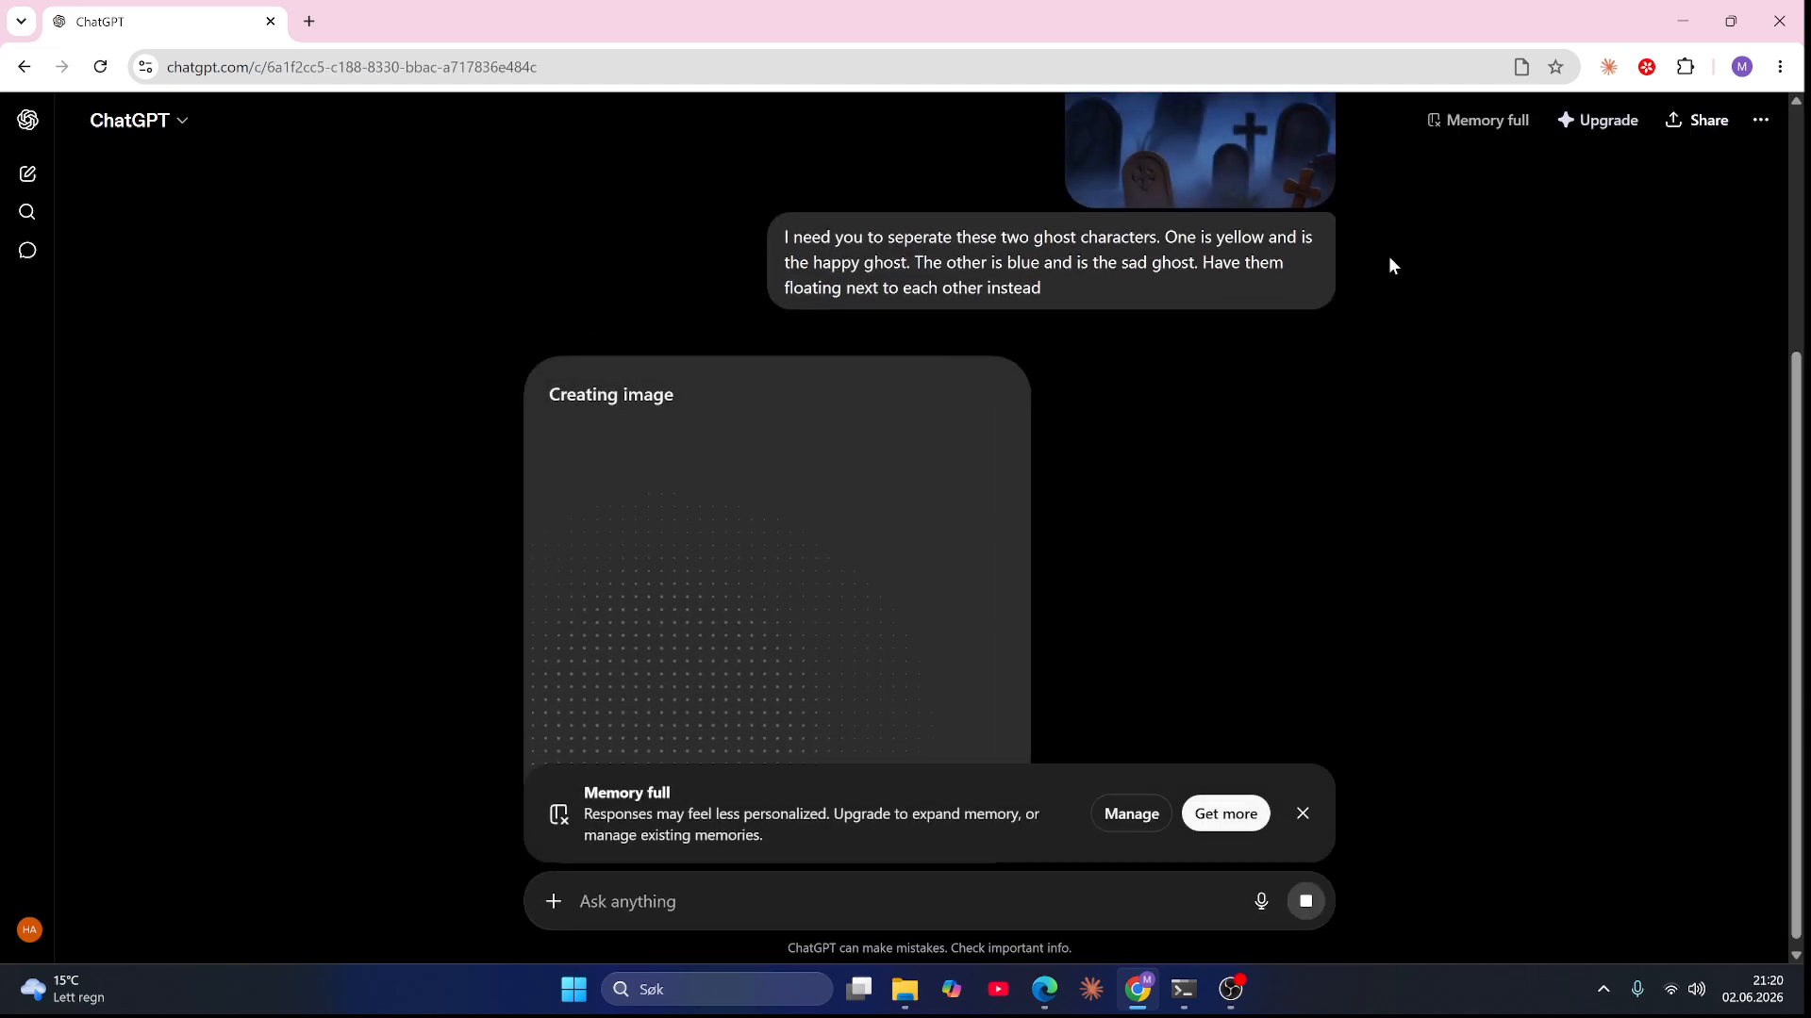
click(1303, 814)
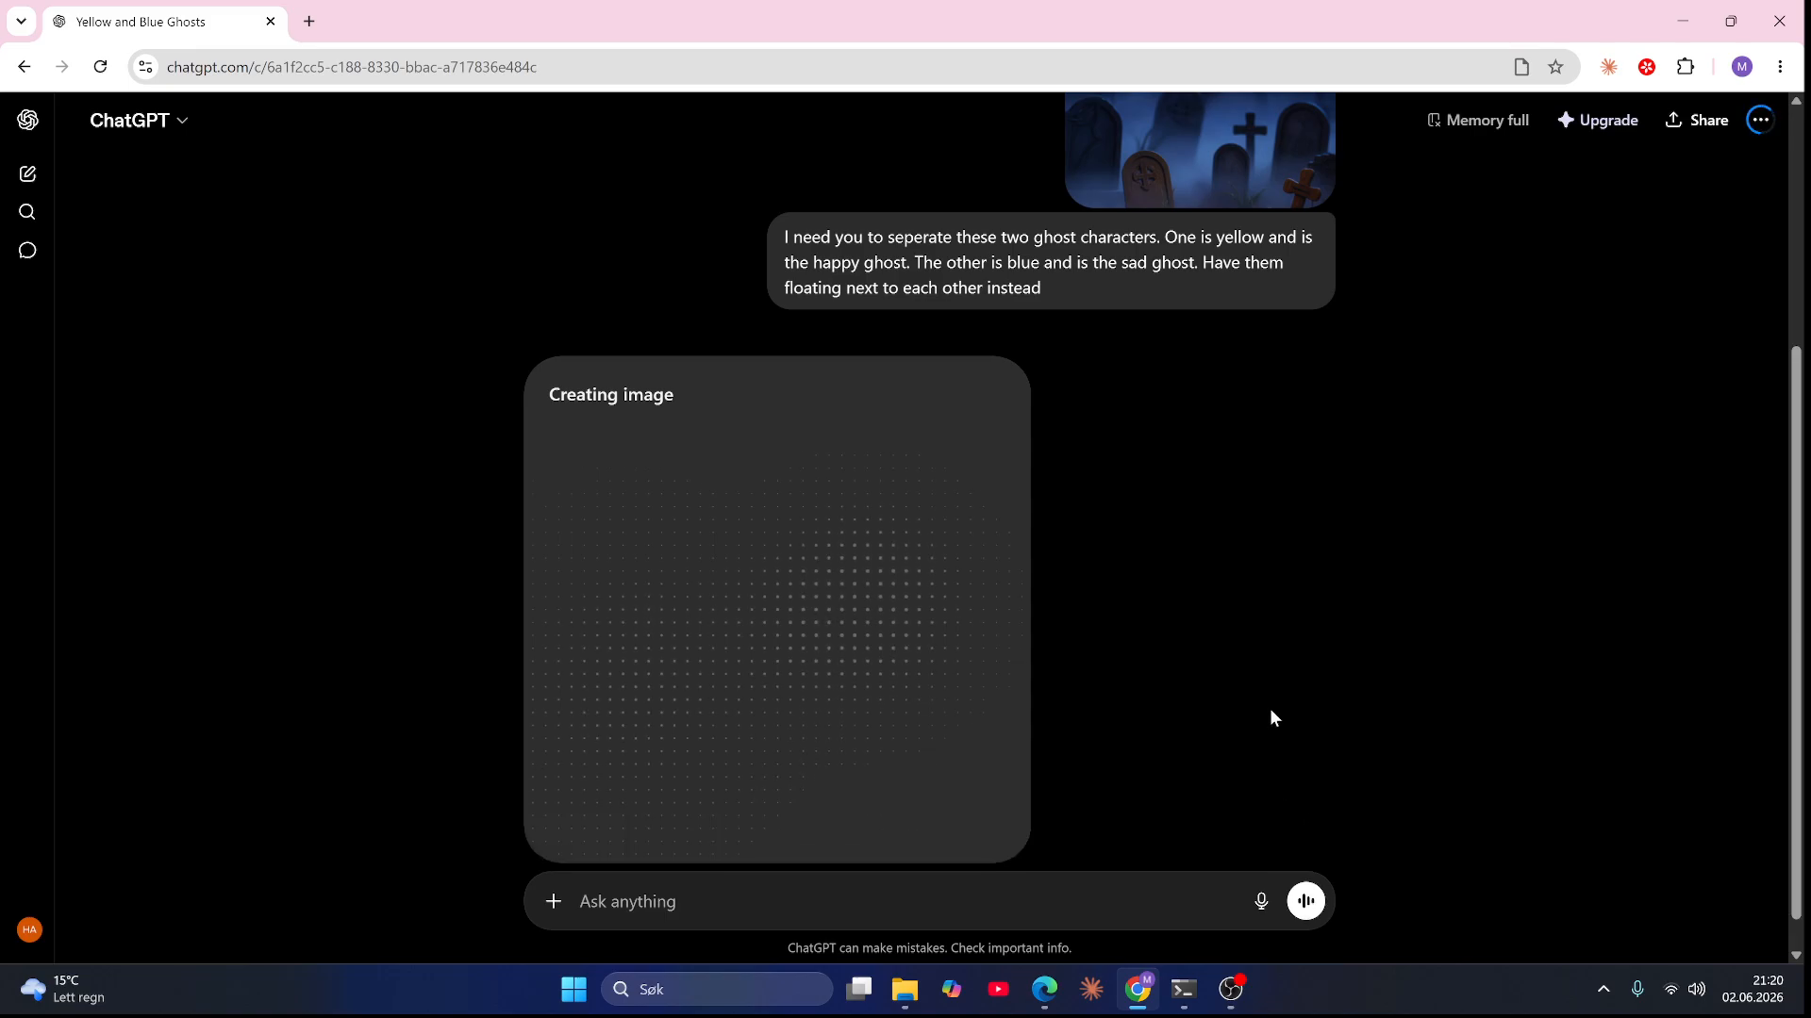
scroll(1270, 709, up, 4)
Step: Switch back to the ComfyUI workflow and look over the reference image nodes and prompting guide
click(1044, 989)
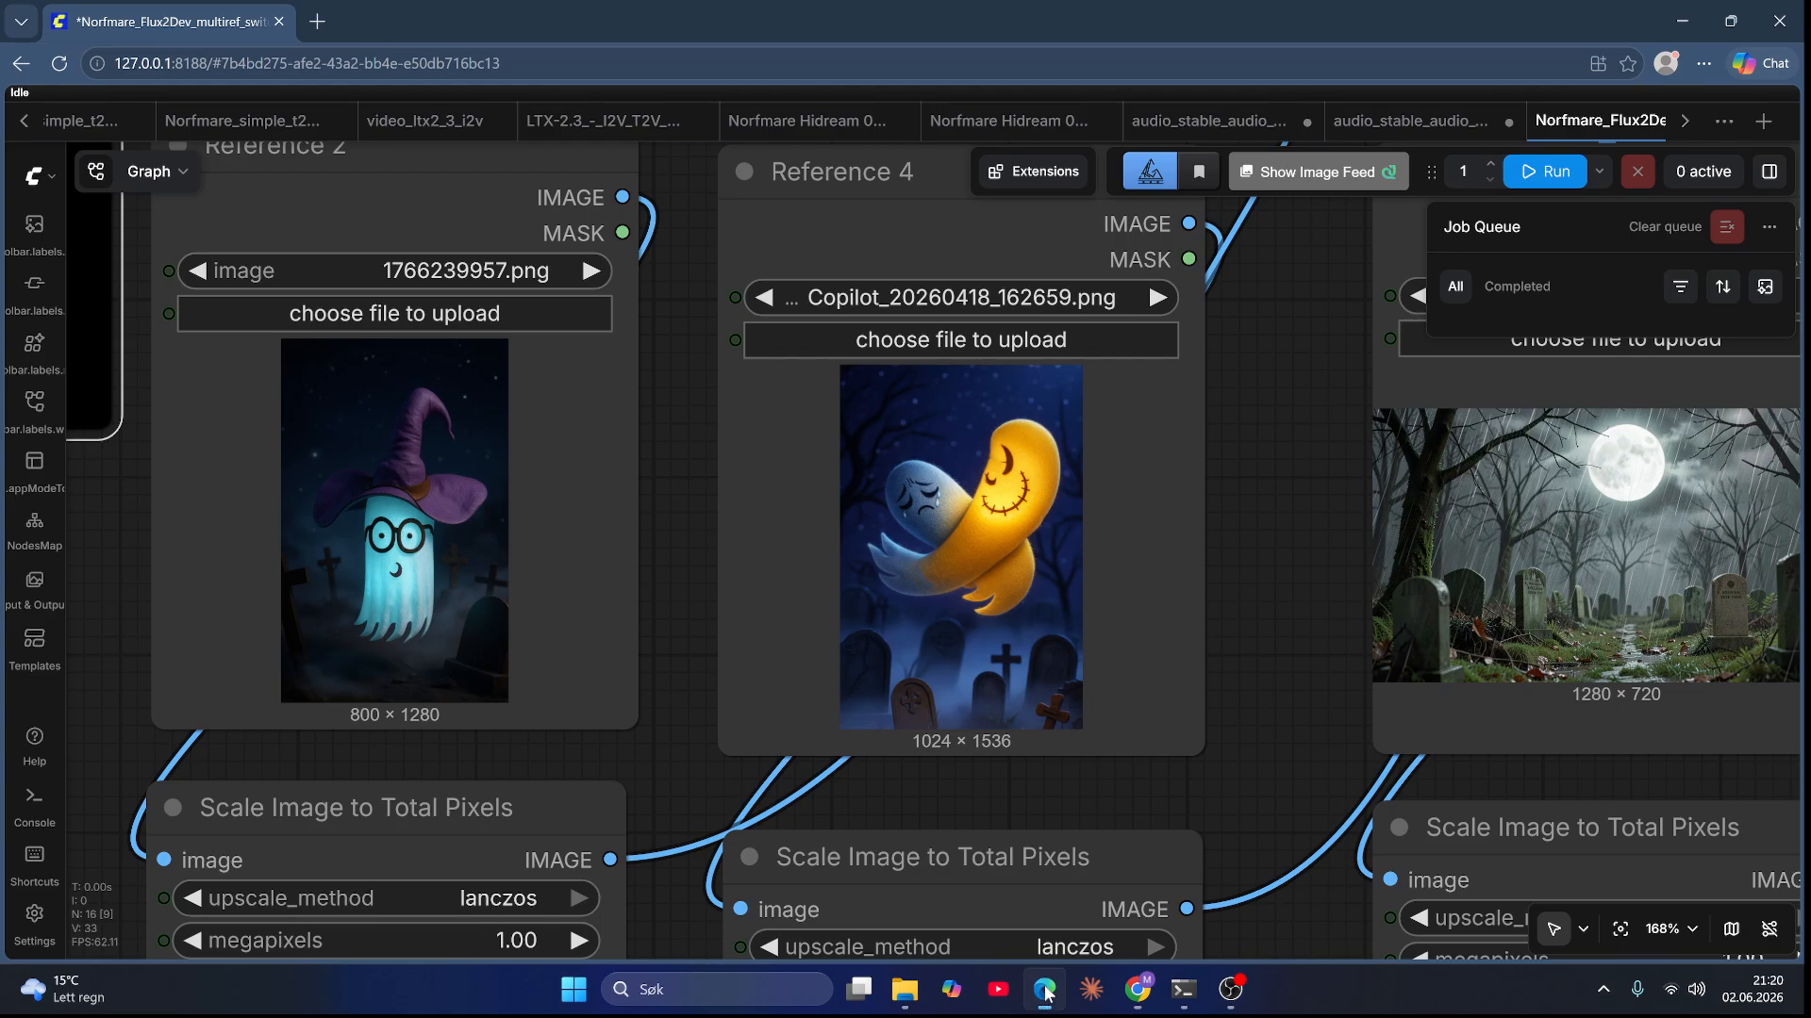
scroll(1256, 751, down, 10)
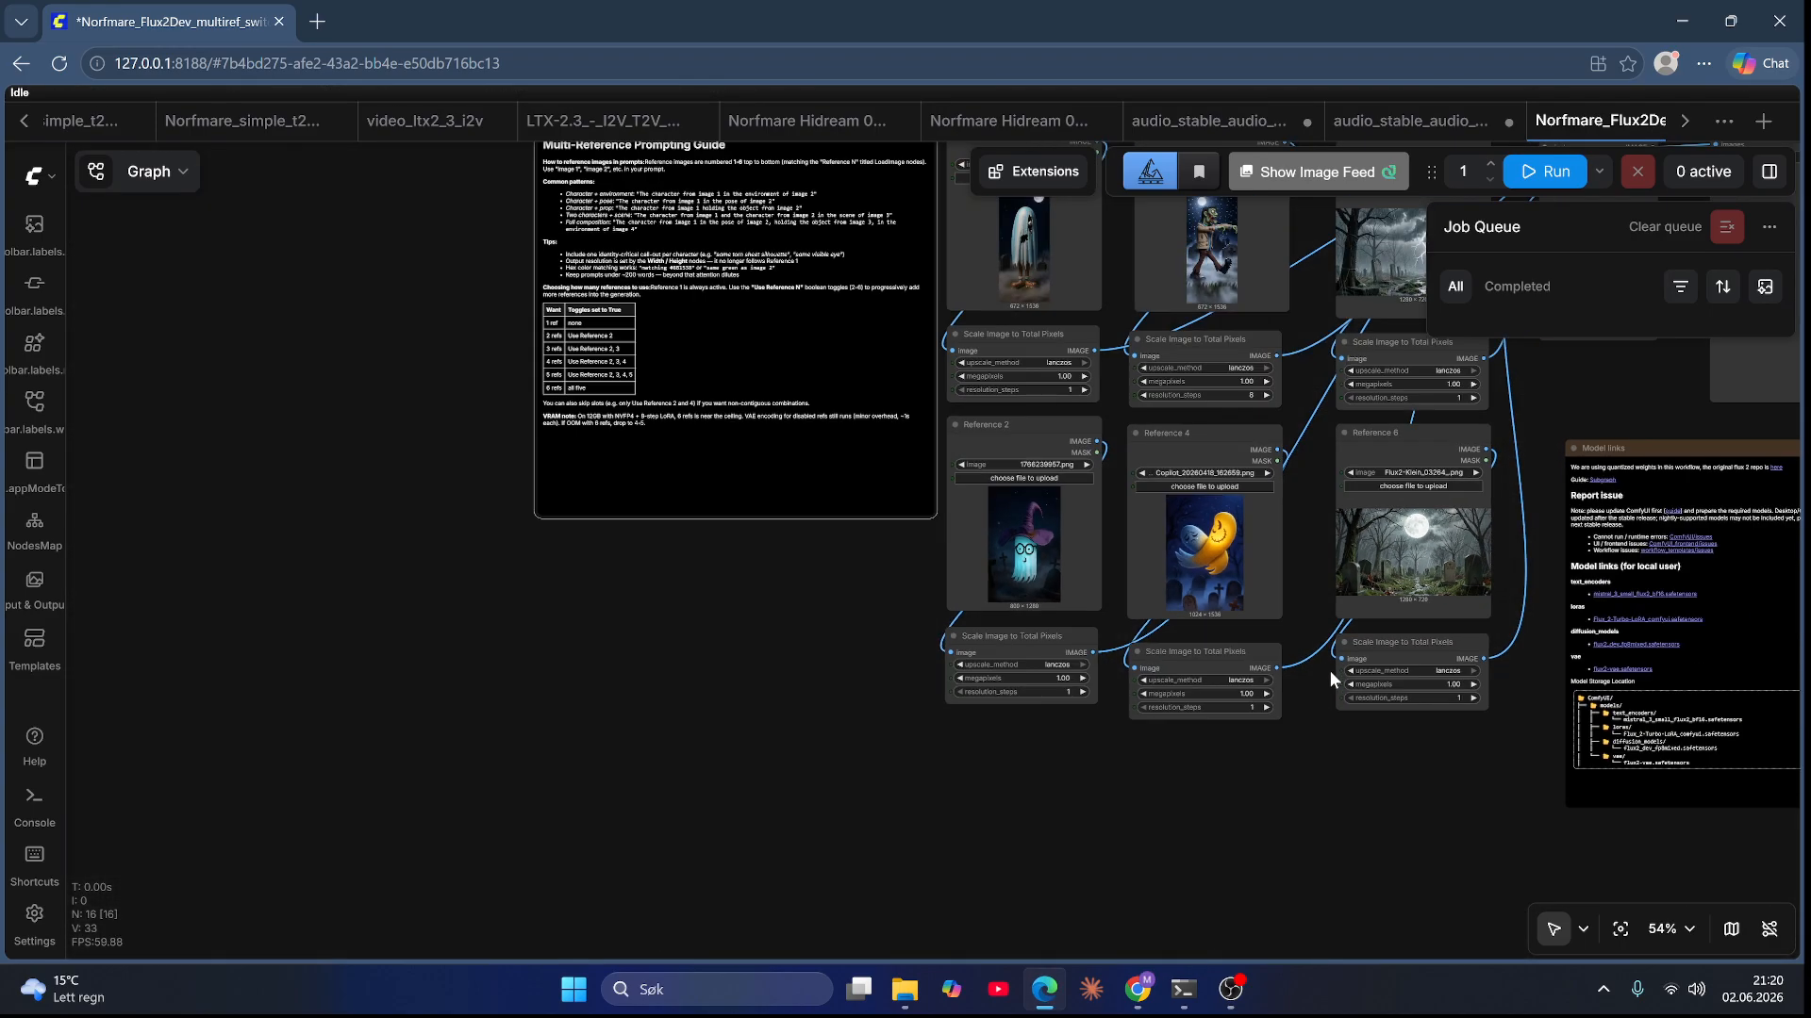
drag(1311, 816, 1218, 930)
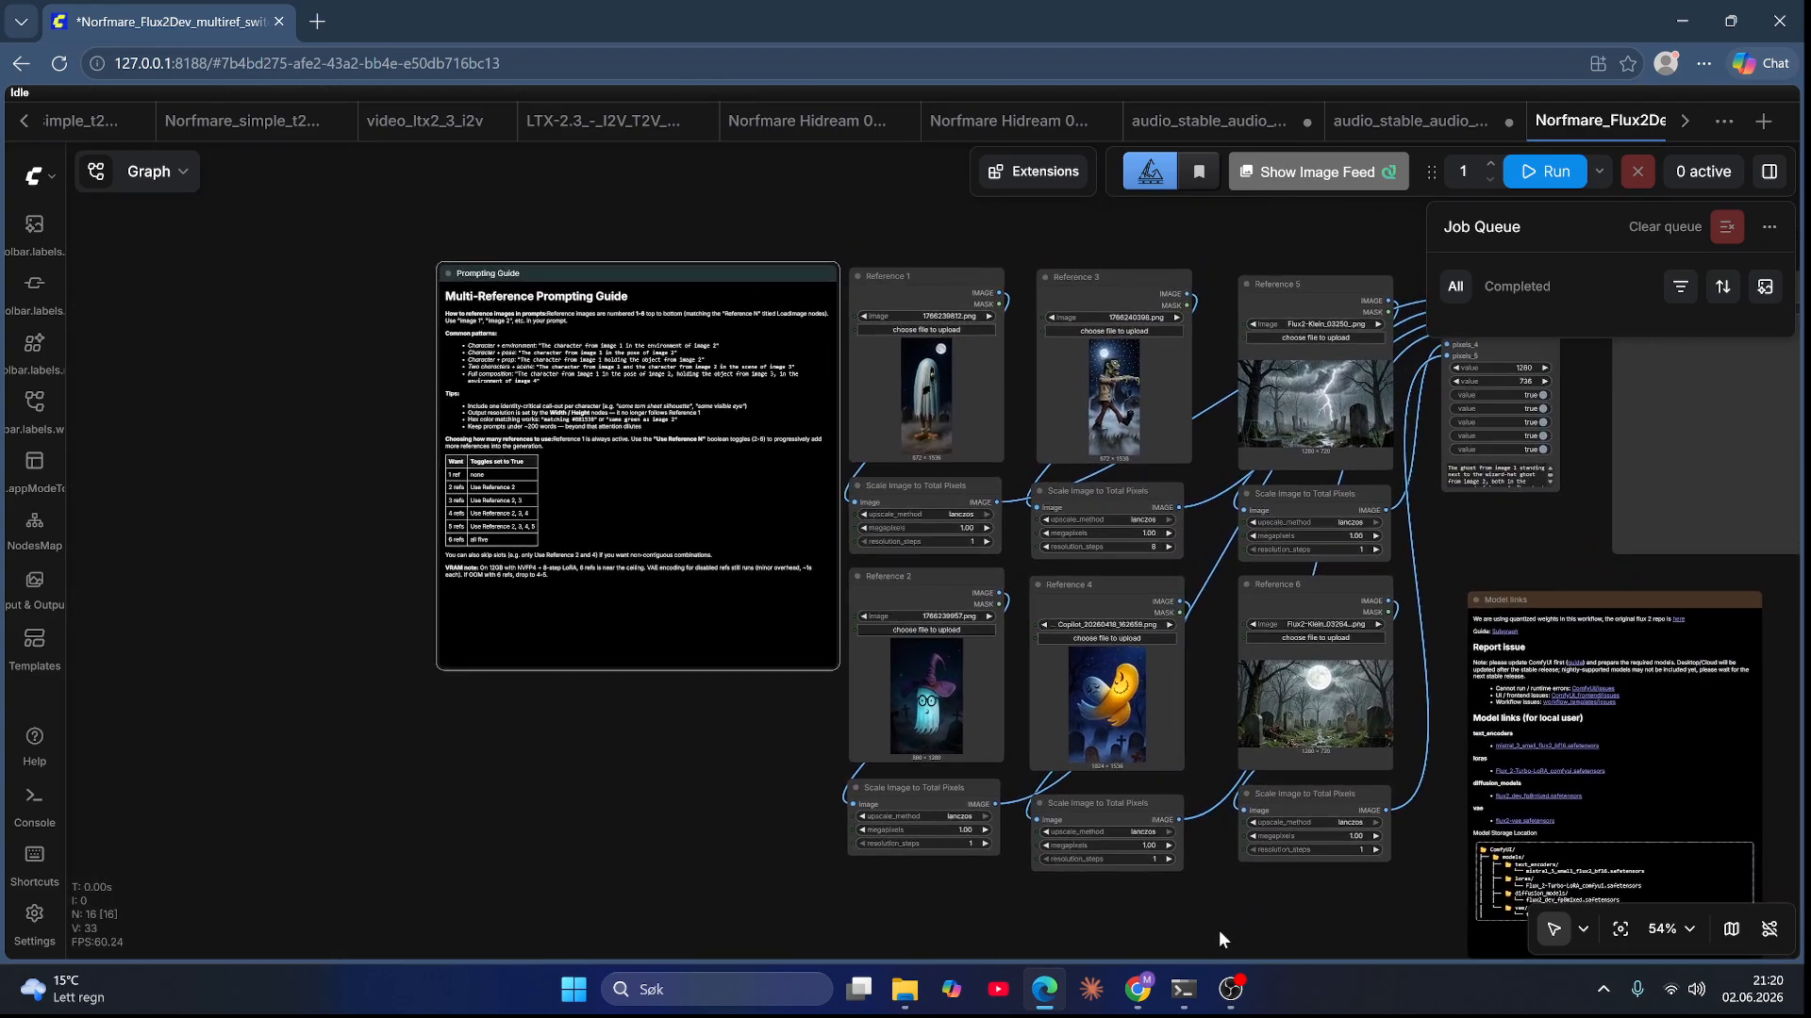
scroll(1443, 660, up, 6)
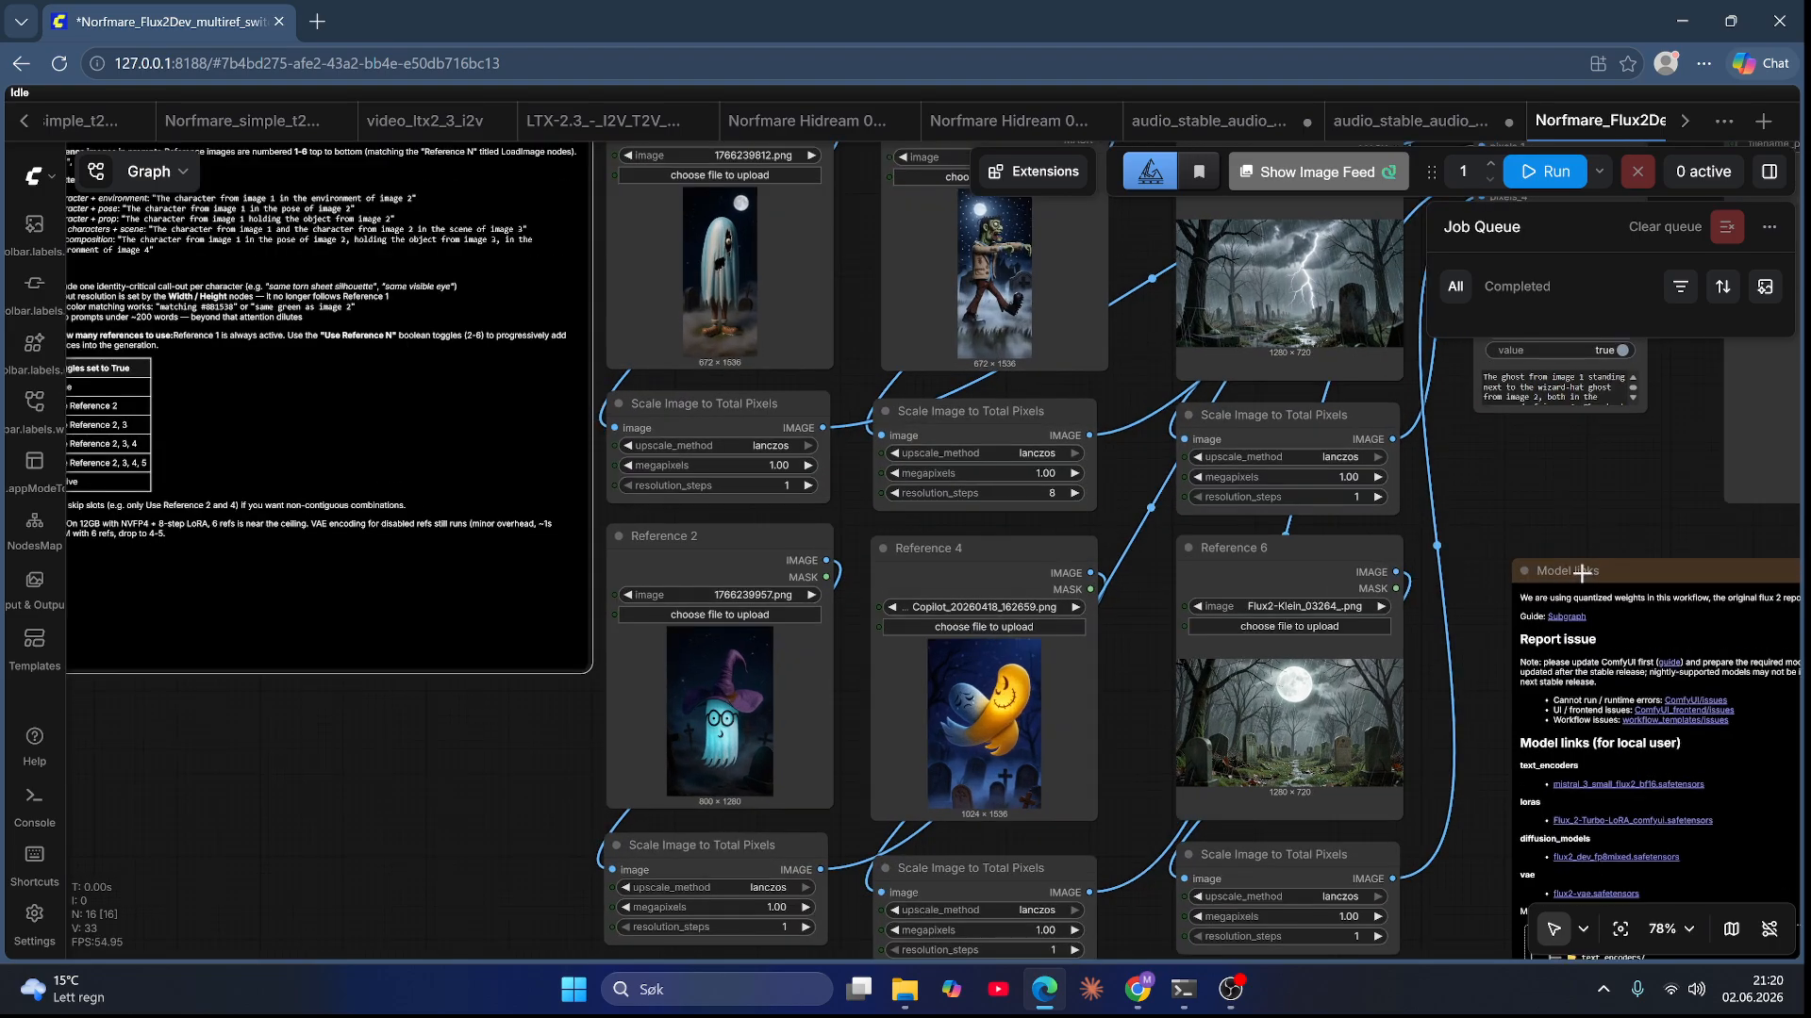
Step: Look over the reference image nodes of the workflow and open the workflow overview panel
scroll(1448, 675, down, 2)
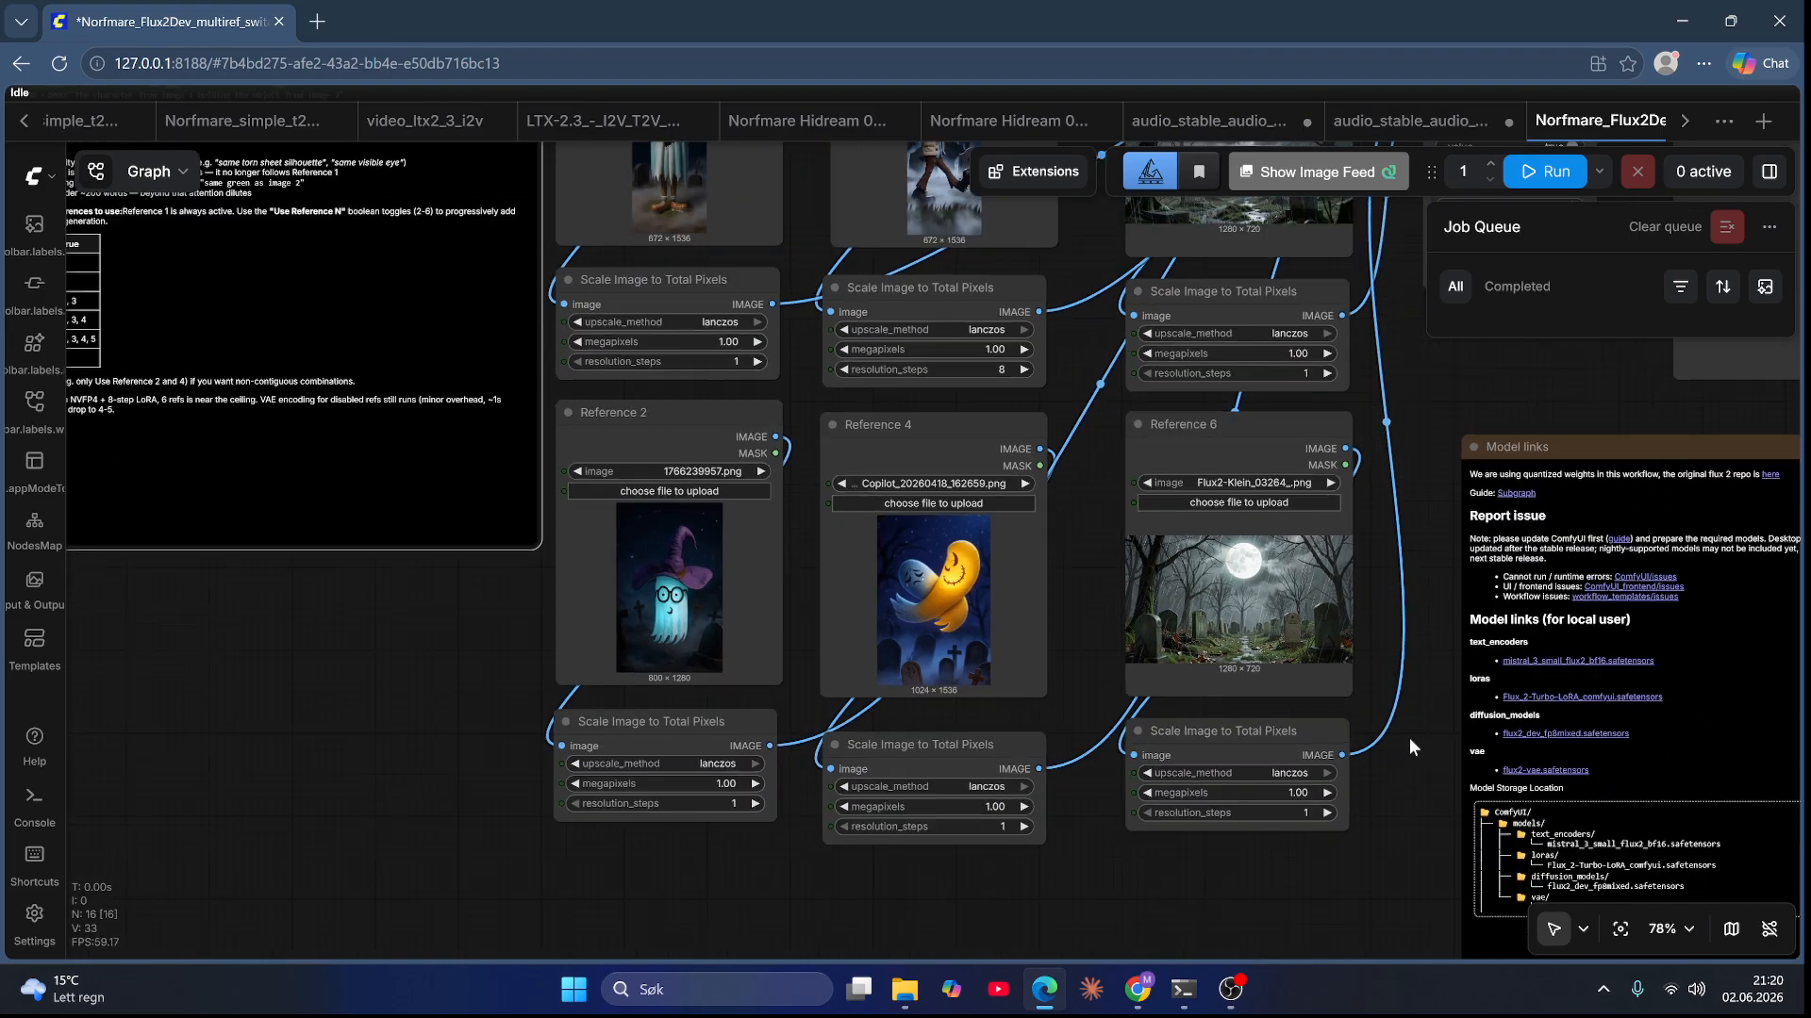
drag(1417, 805, 1210, 705)
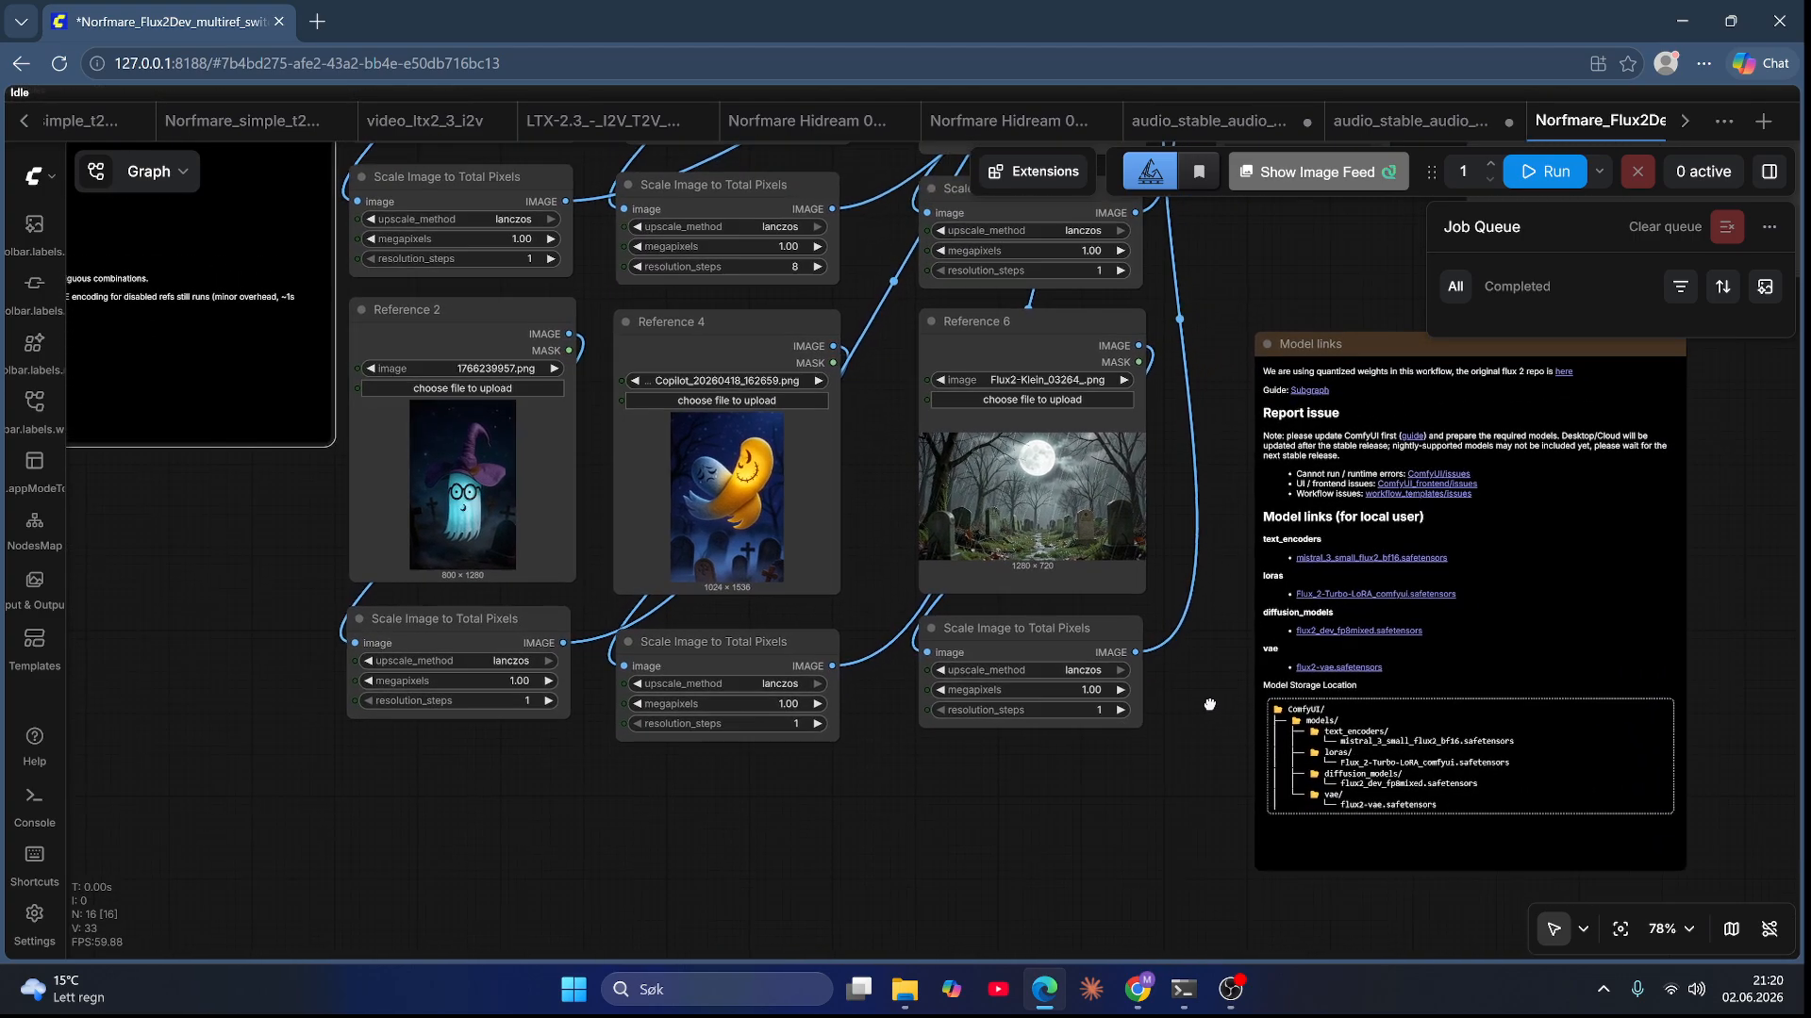
scroll(1188, 719, up, 4)
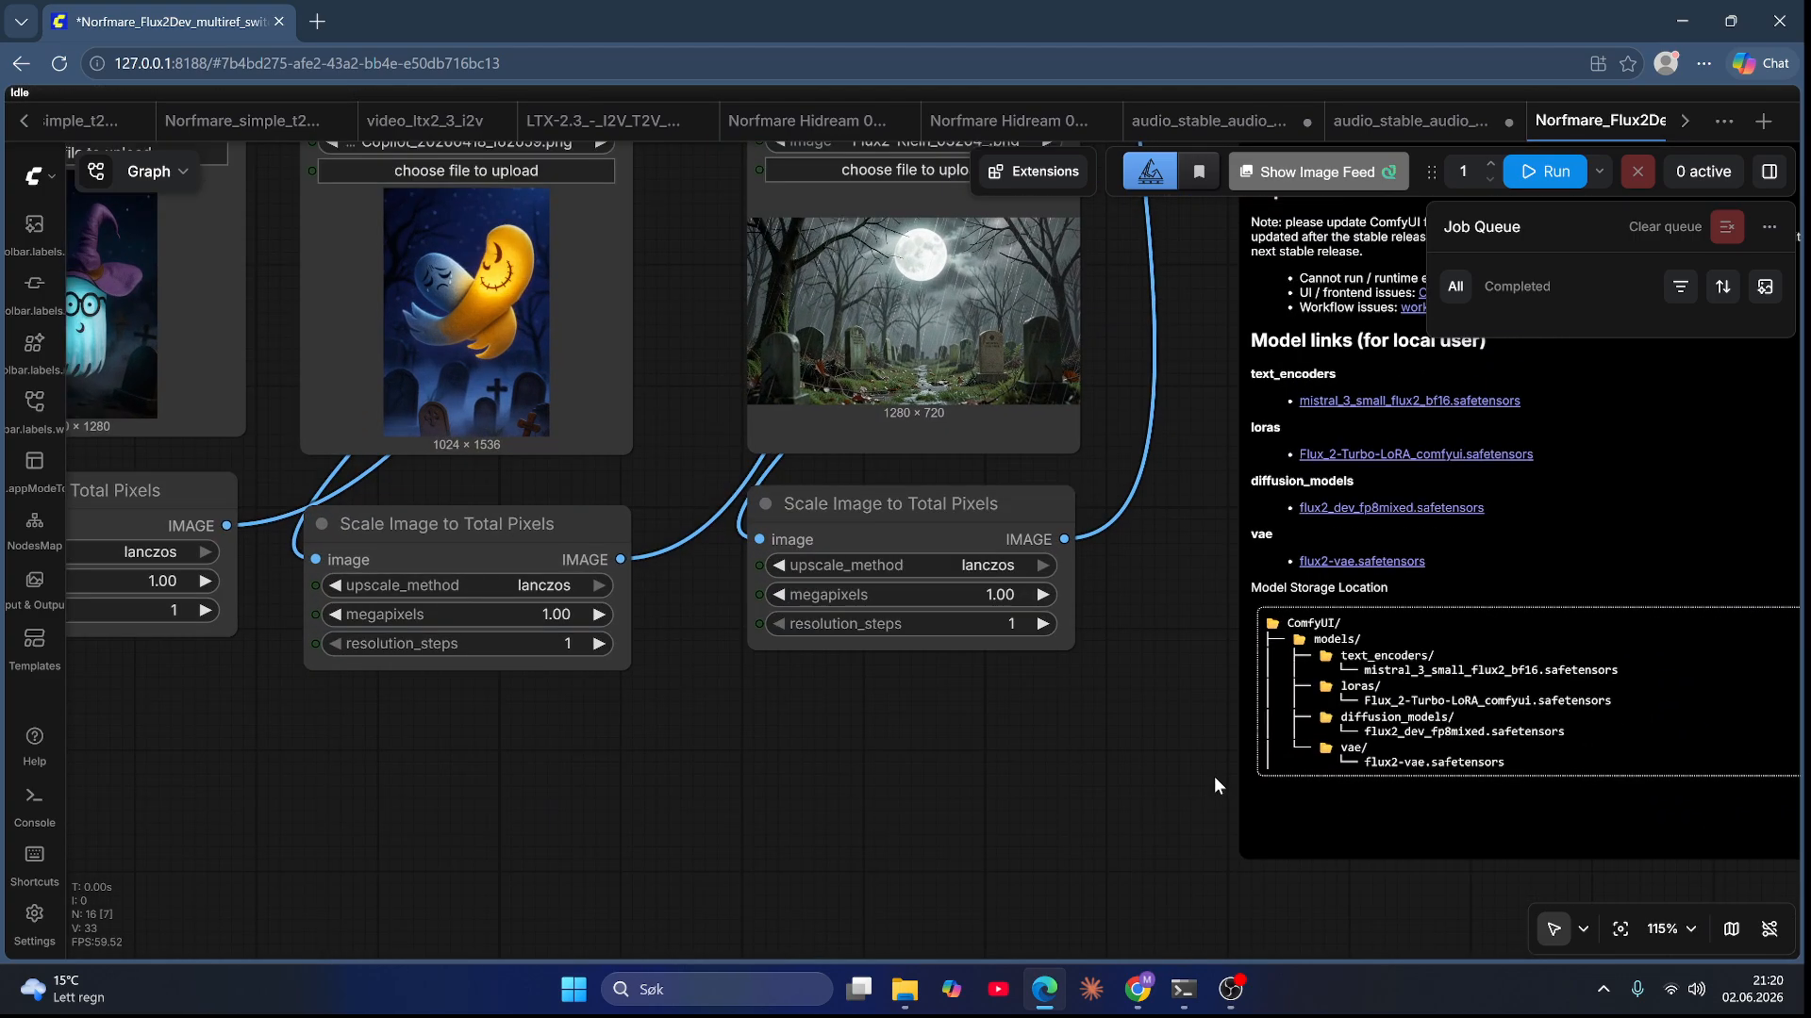
drag(1114, 744, 1060, 759)
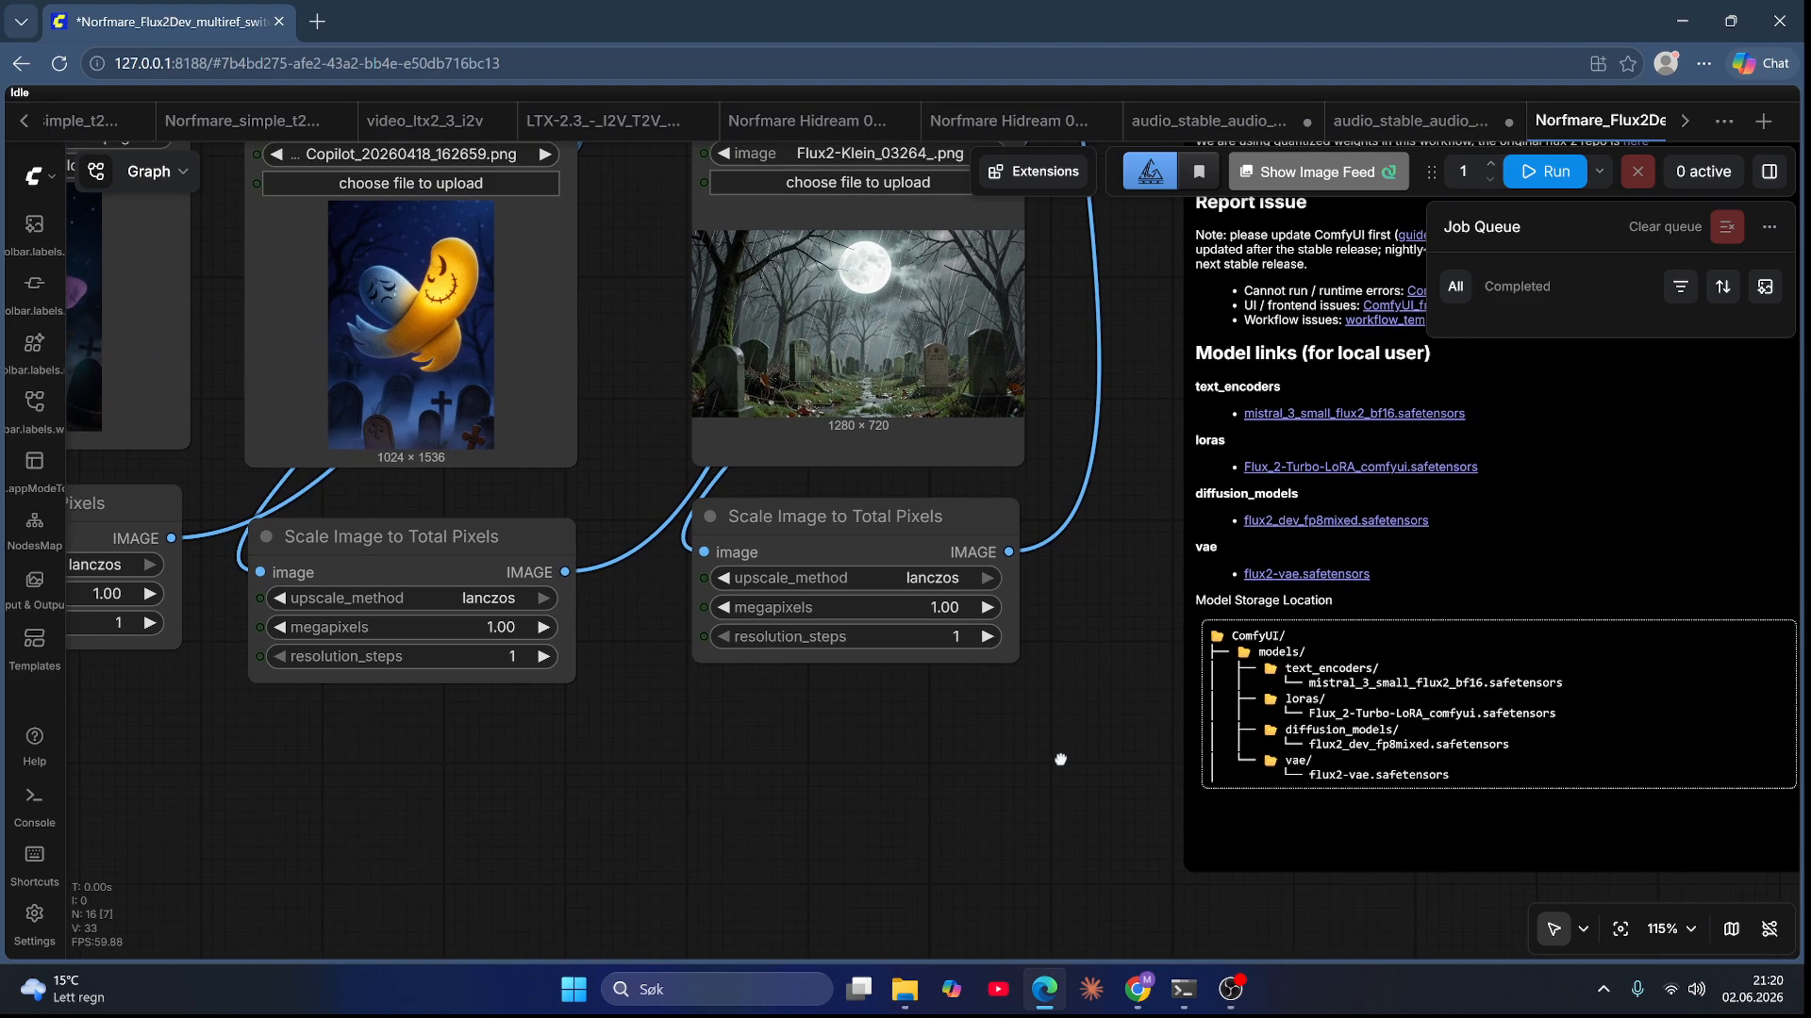
scroll(1059, 760, down, 5)
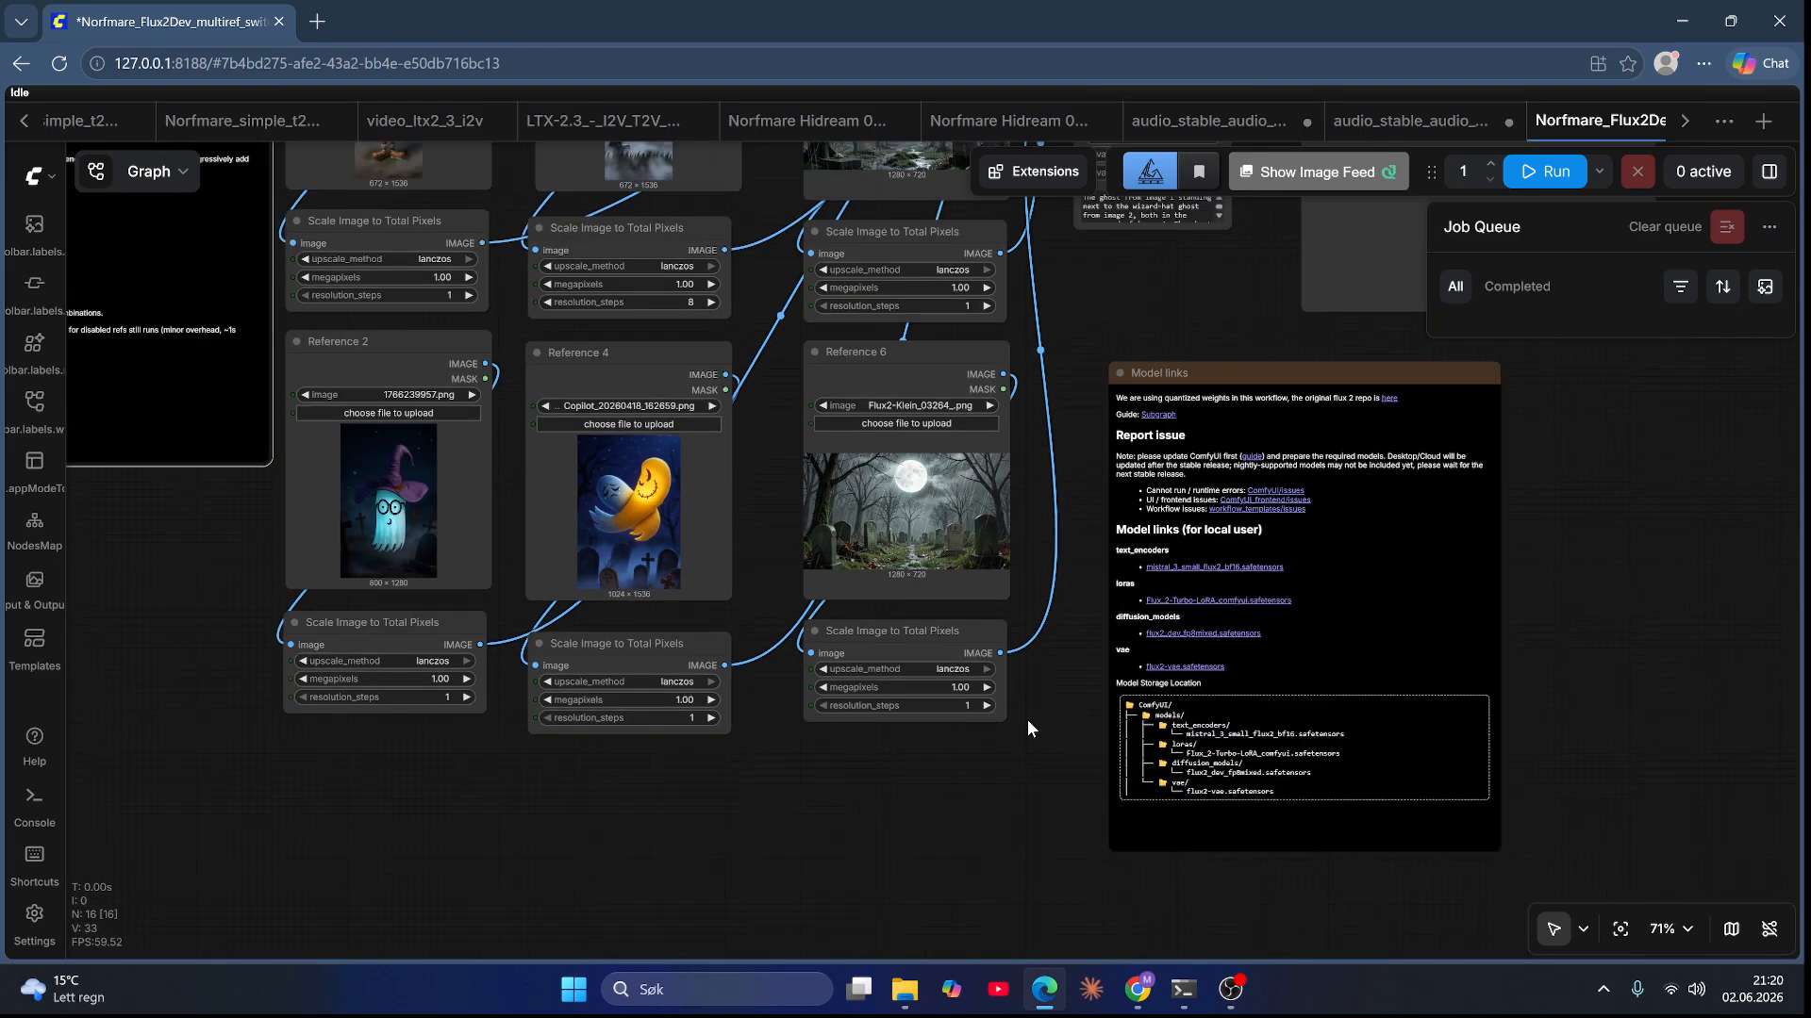
drag(1027, 720, 1098, 917)
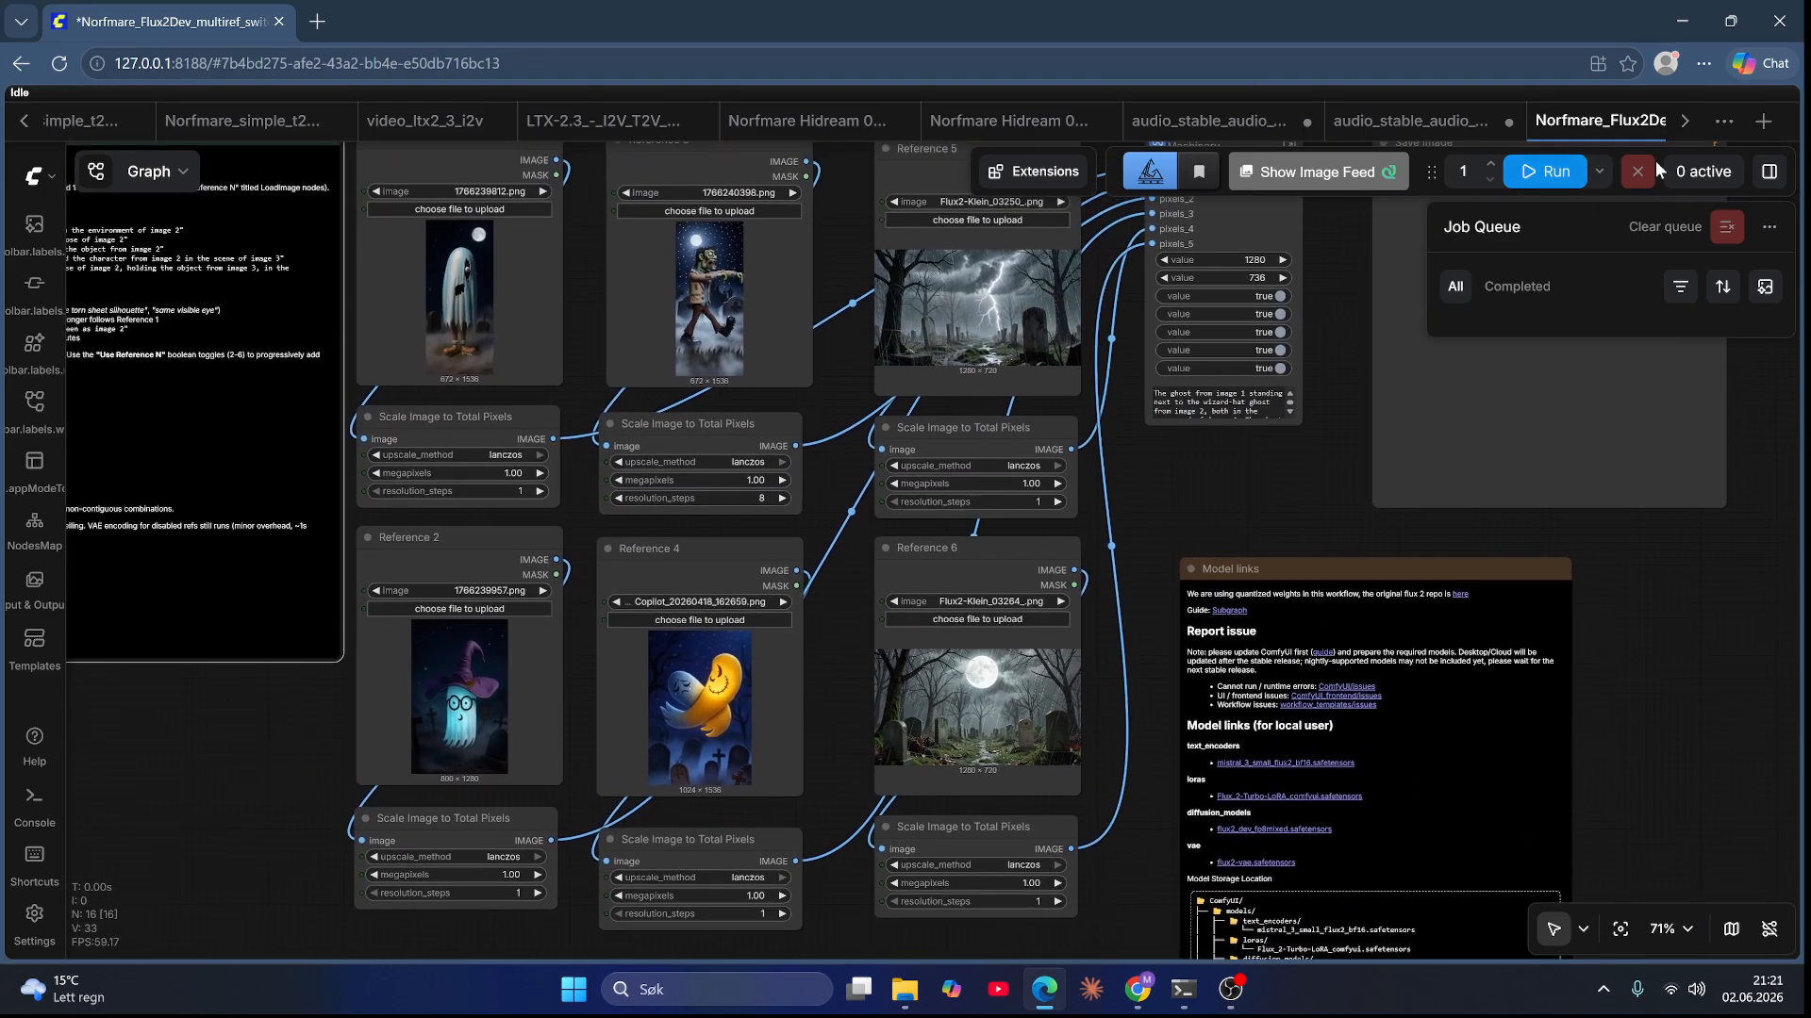
click(1770, 172)
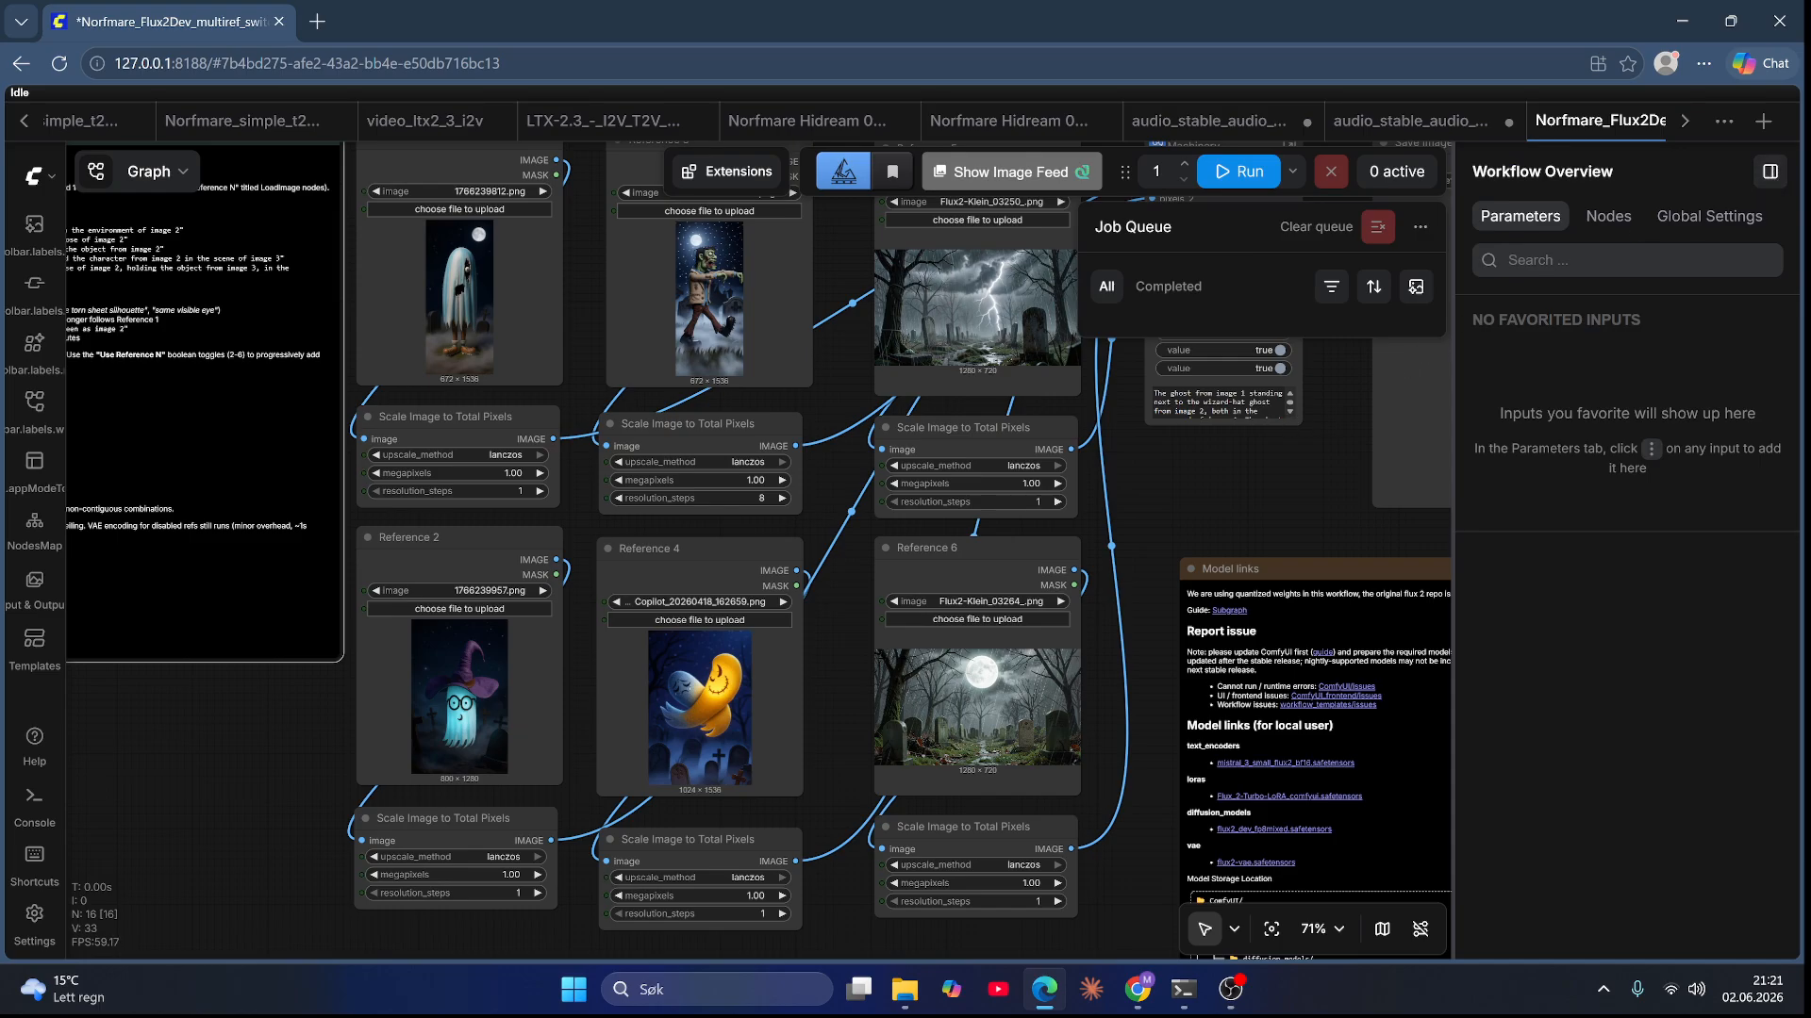
scroll(1281, 422, up, 5)
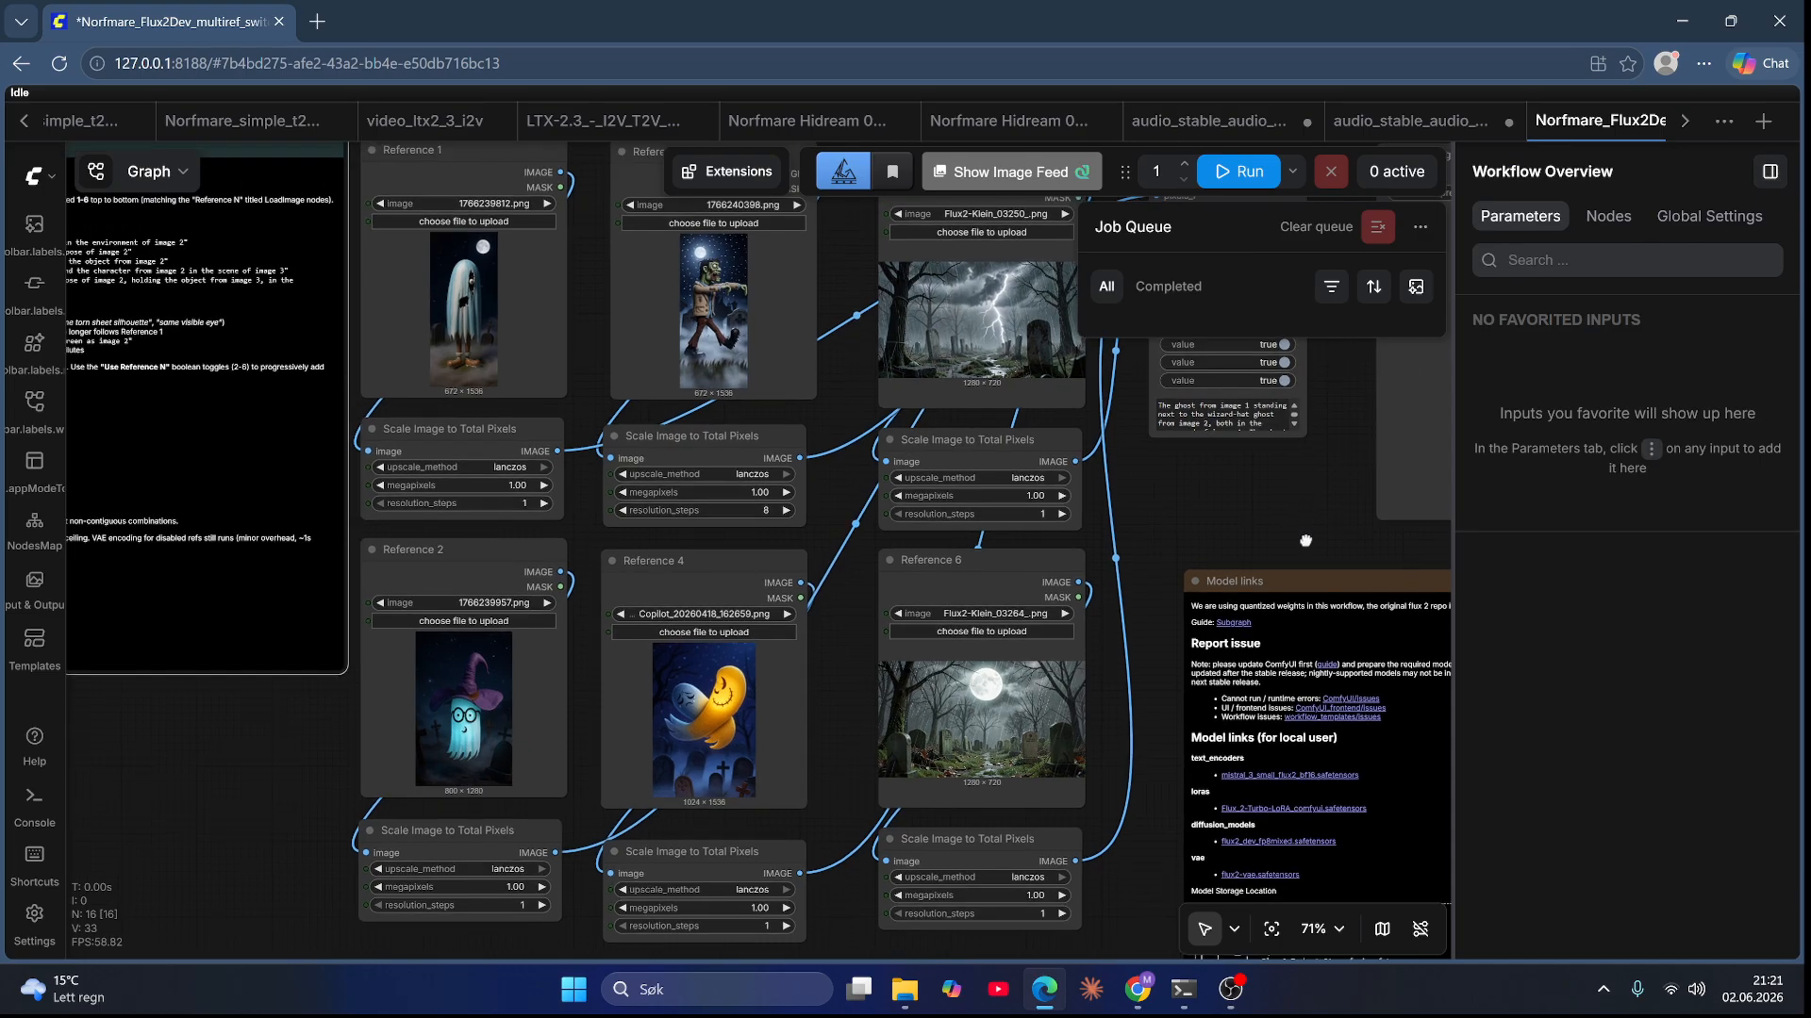
Step: Inspect the Machinery node's size, reference toggles and prompt, then look inside its subgraph and return
click(1240, 380)
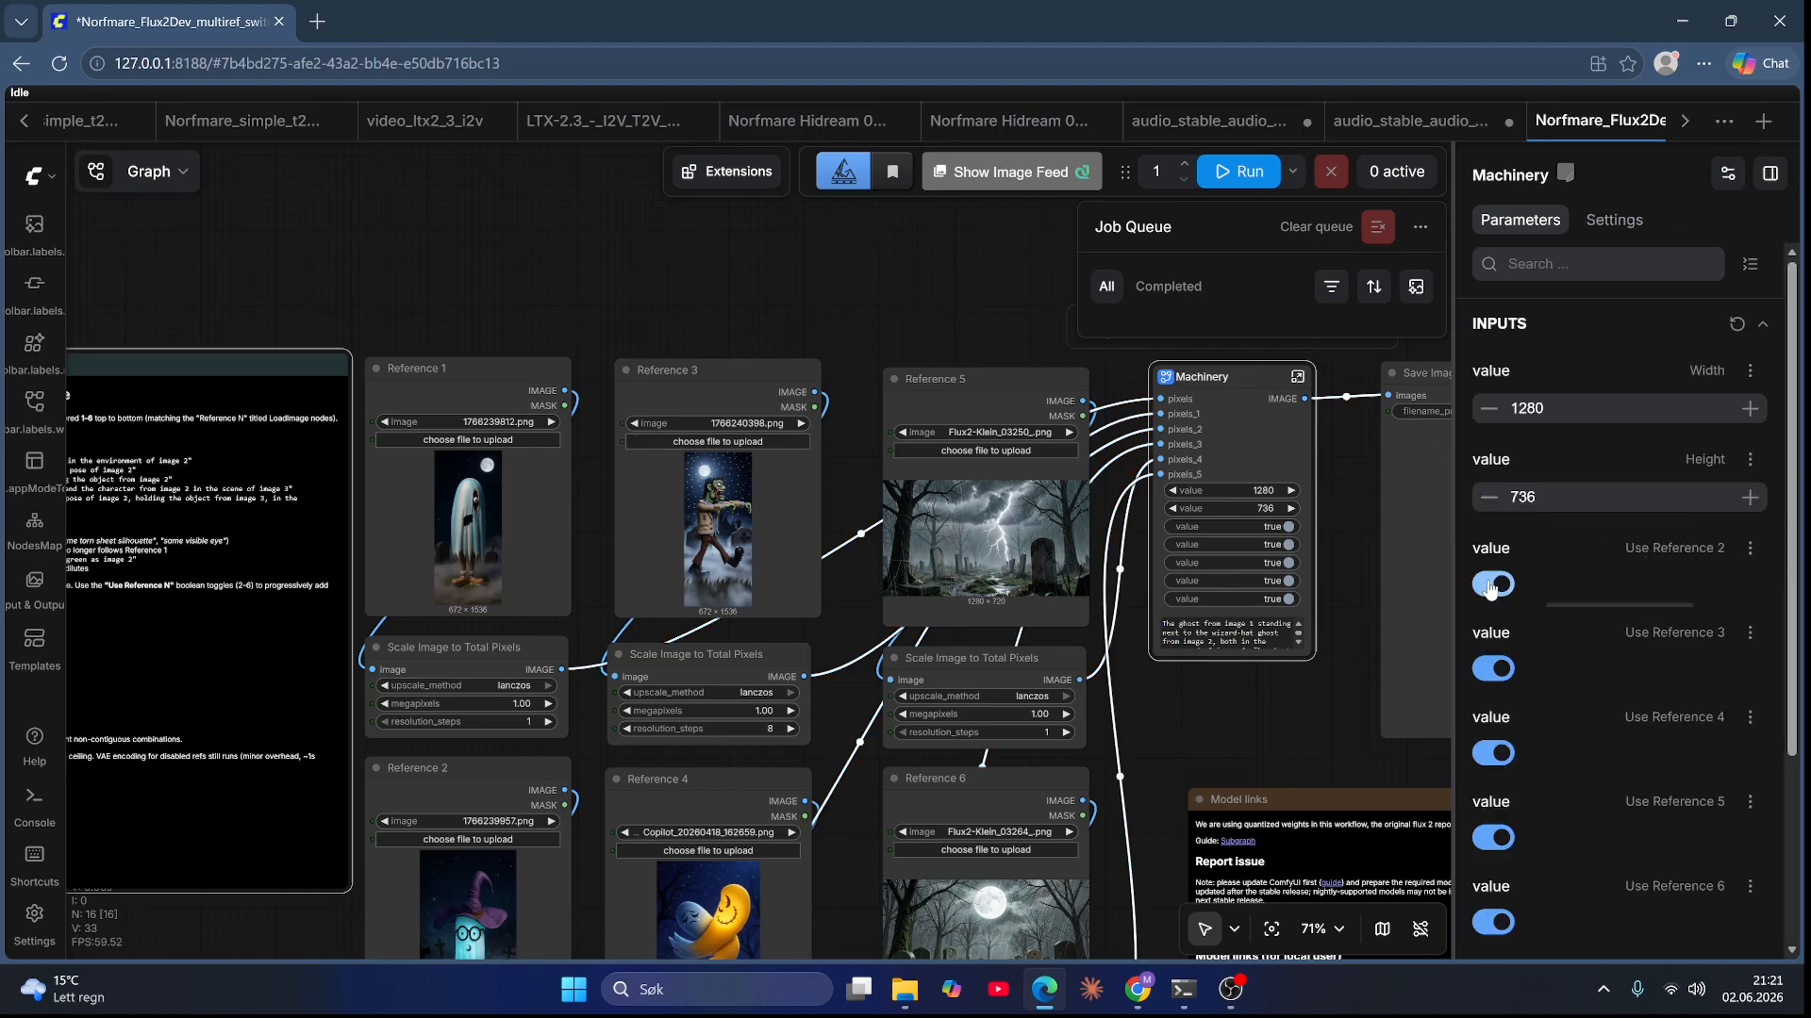
scroll(1648, 624, down, 3)
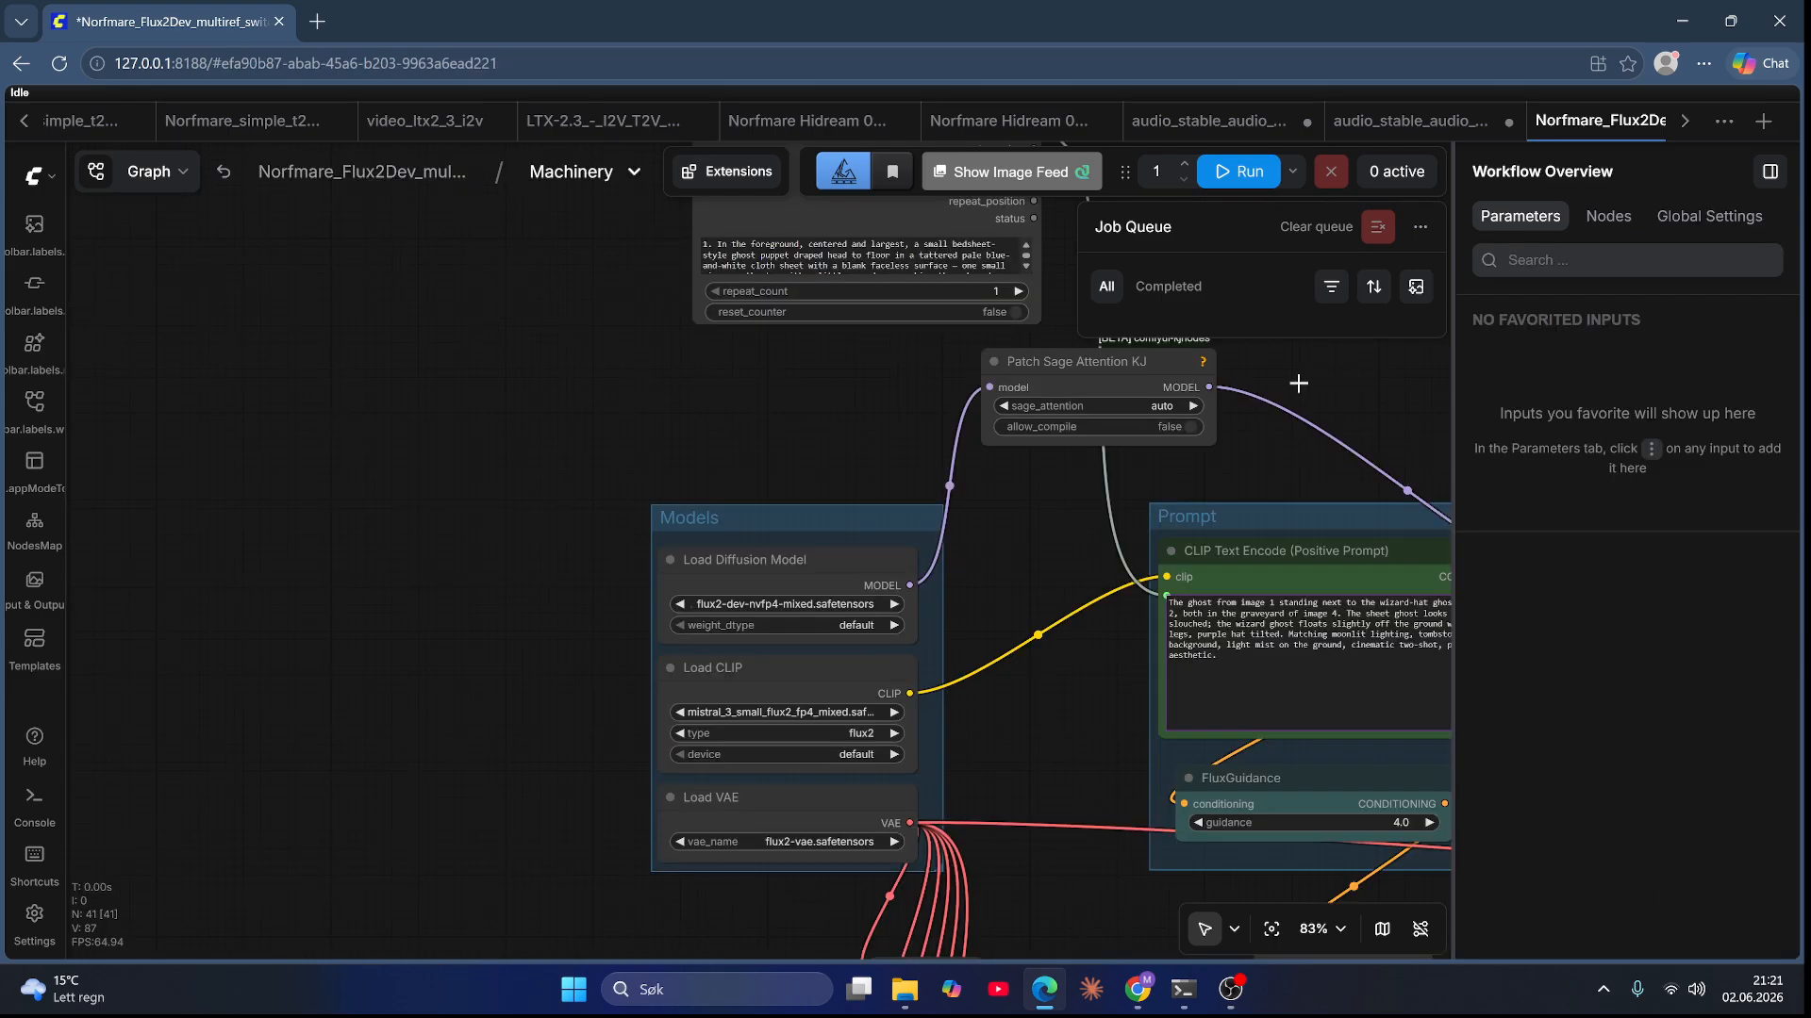
click(1297, 377)
scroll(1292, 388, down, 6)
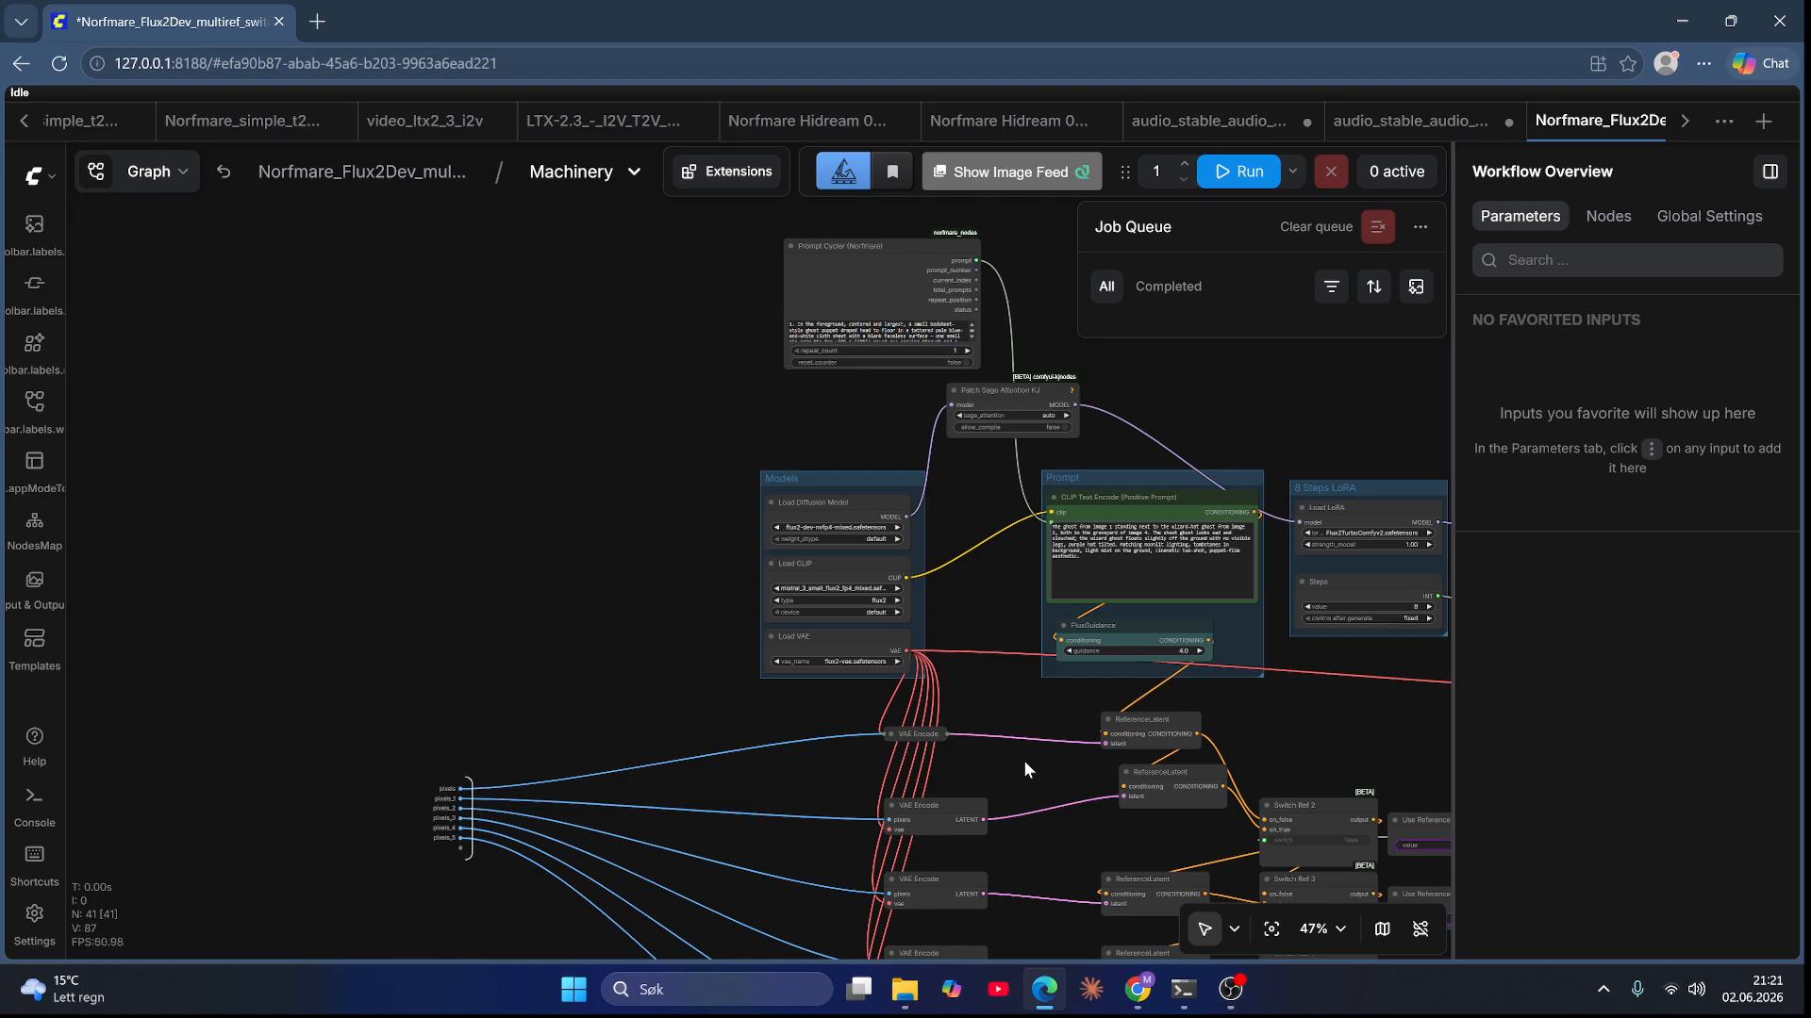
drag(1025, 770, 751, 434)
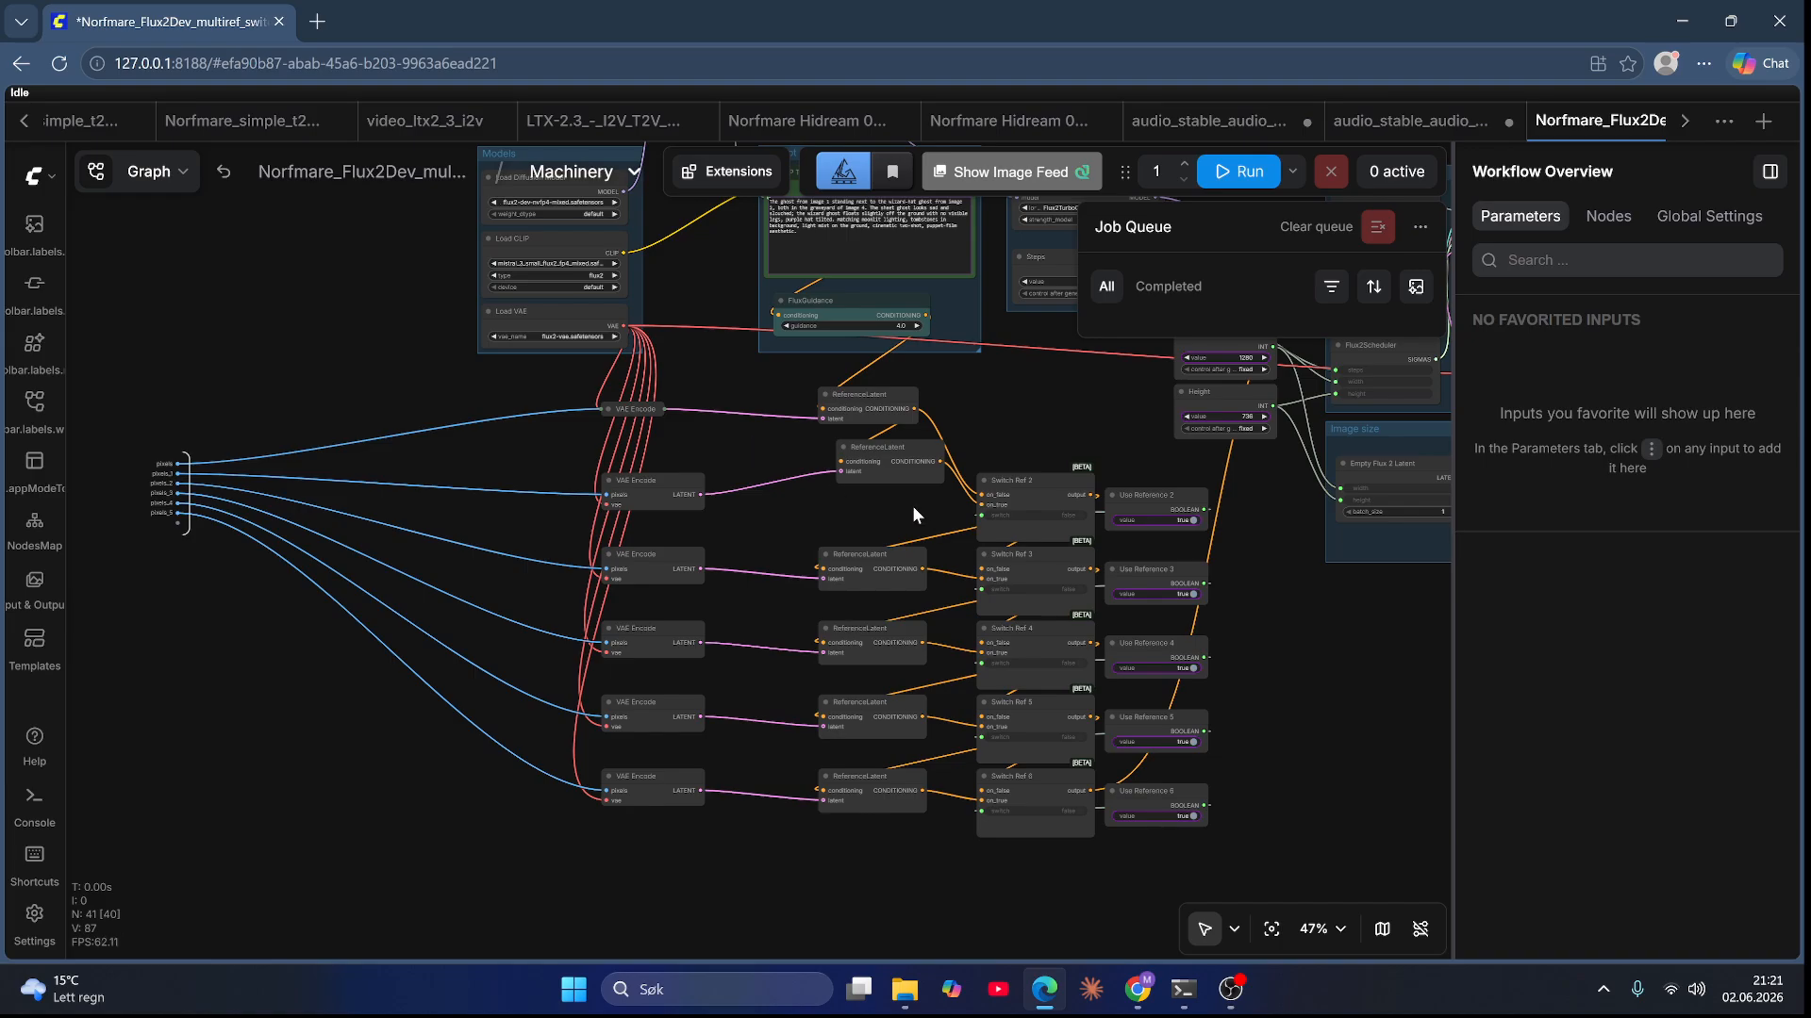
click(225, 181)
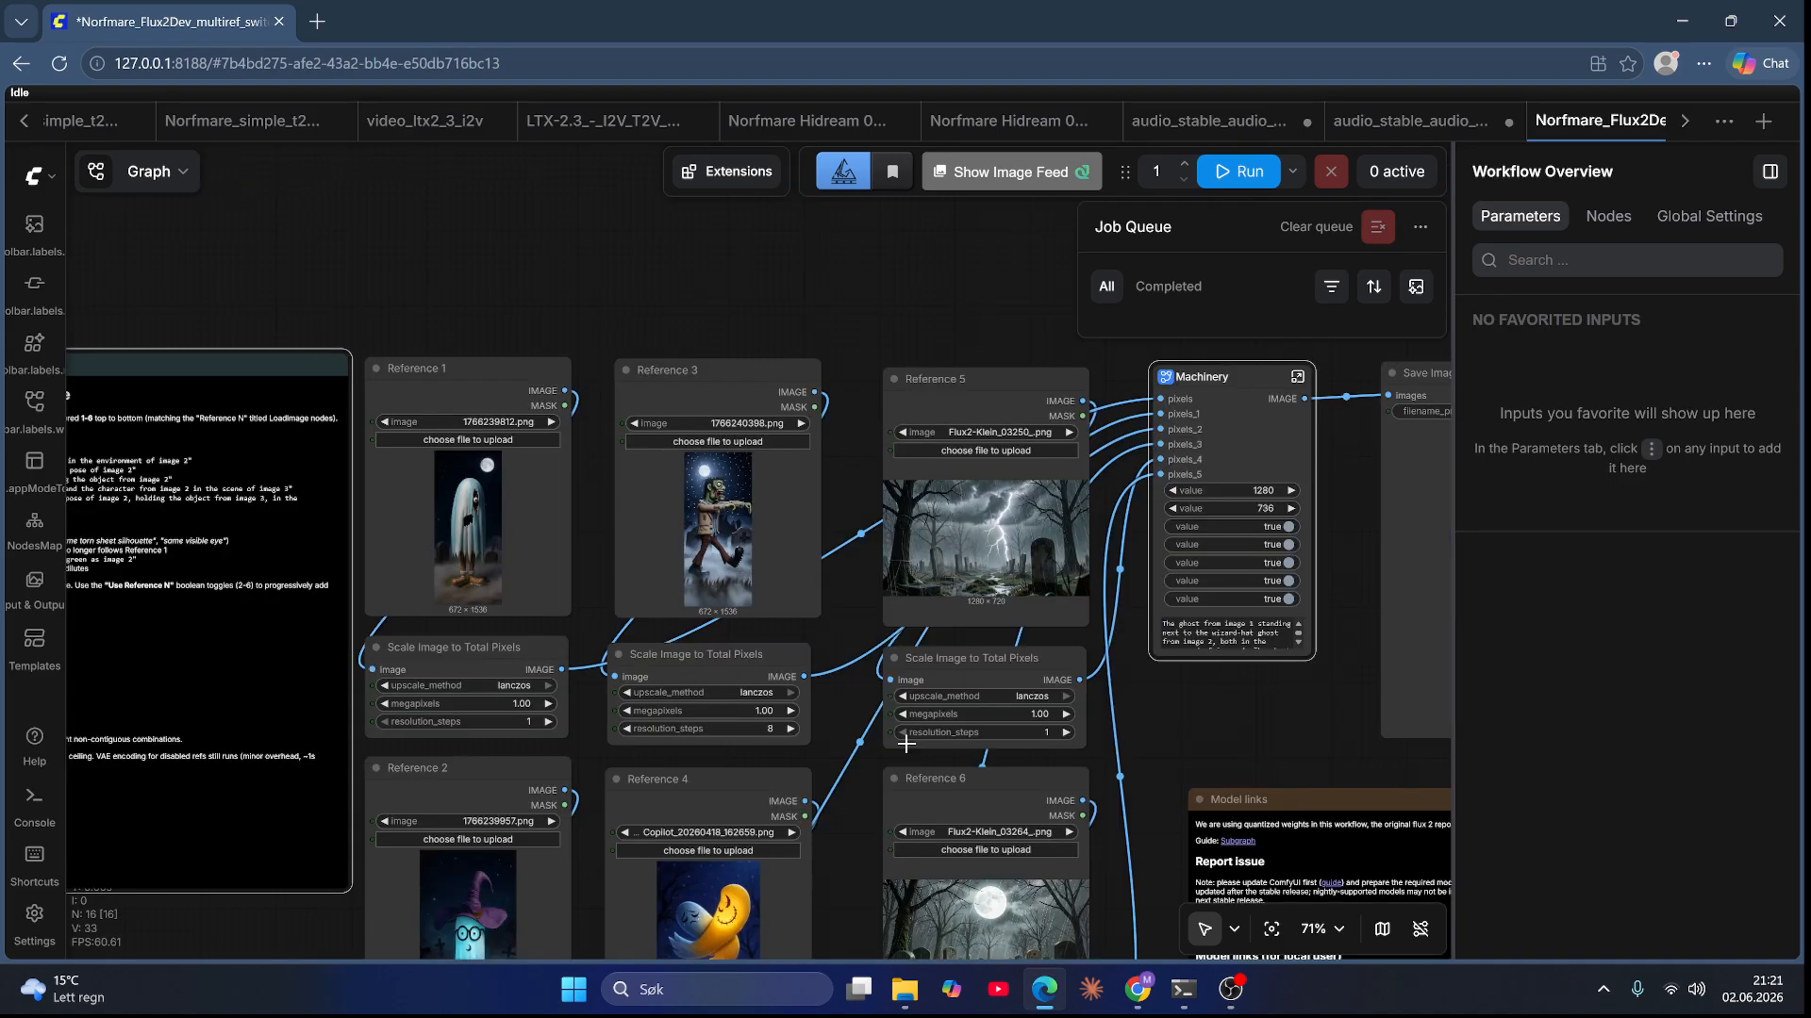
Step: Open the Machinery subgraph and enlarge the Prompt Cycler (Norfmare) node
scroll(862, 642, down, 2)
drag(871, 829, 840, 663)
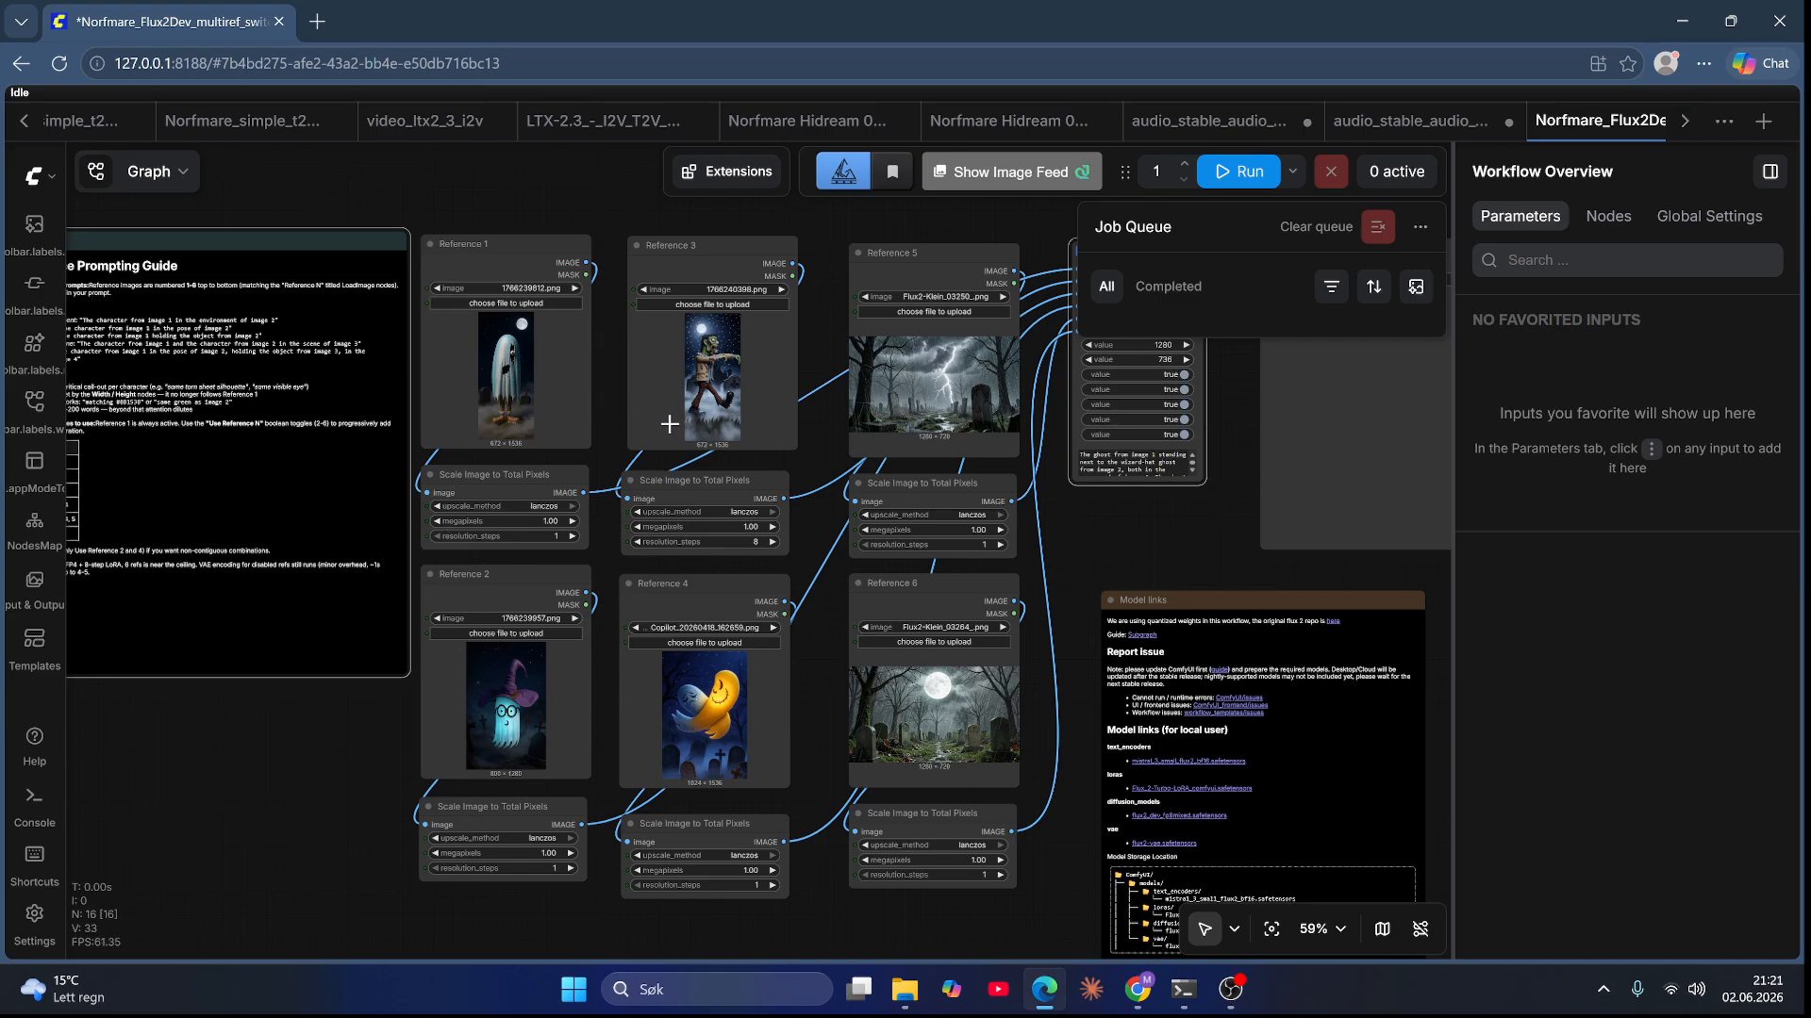
drag(623, 218, 518, 339)
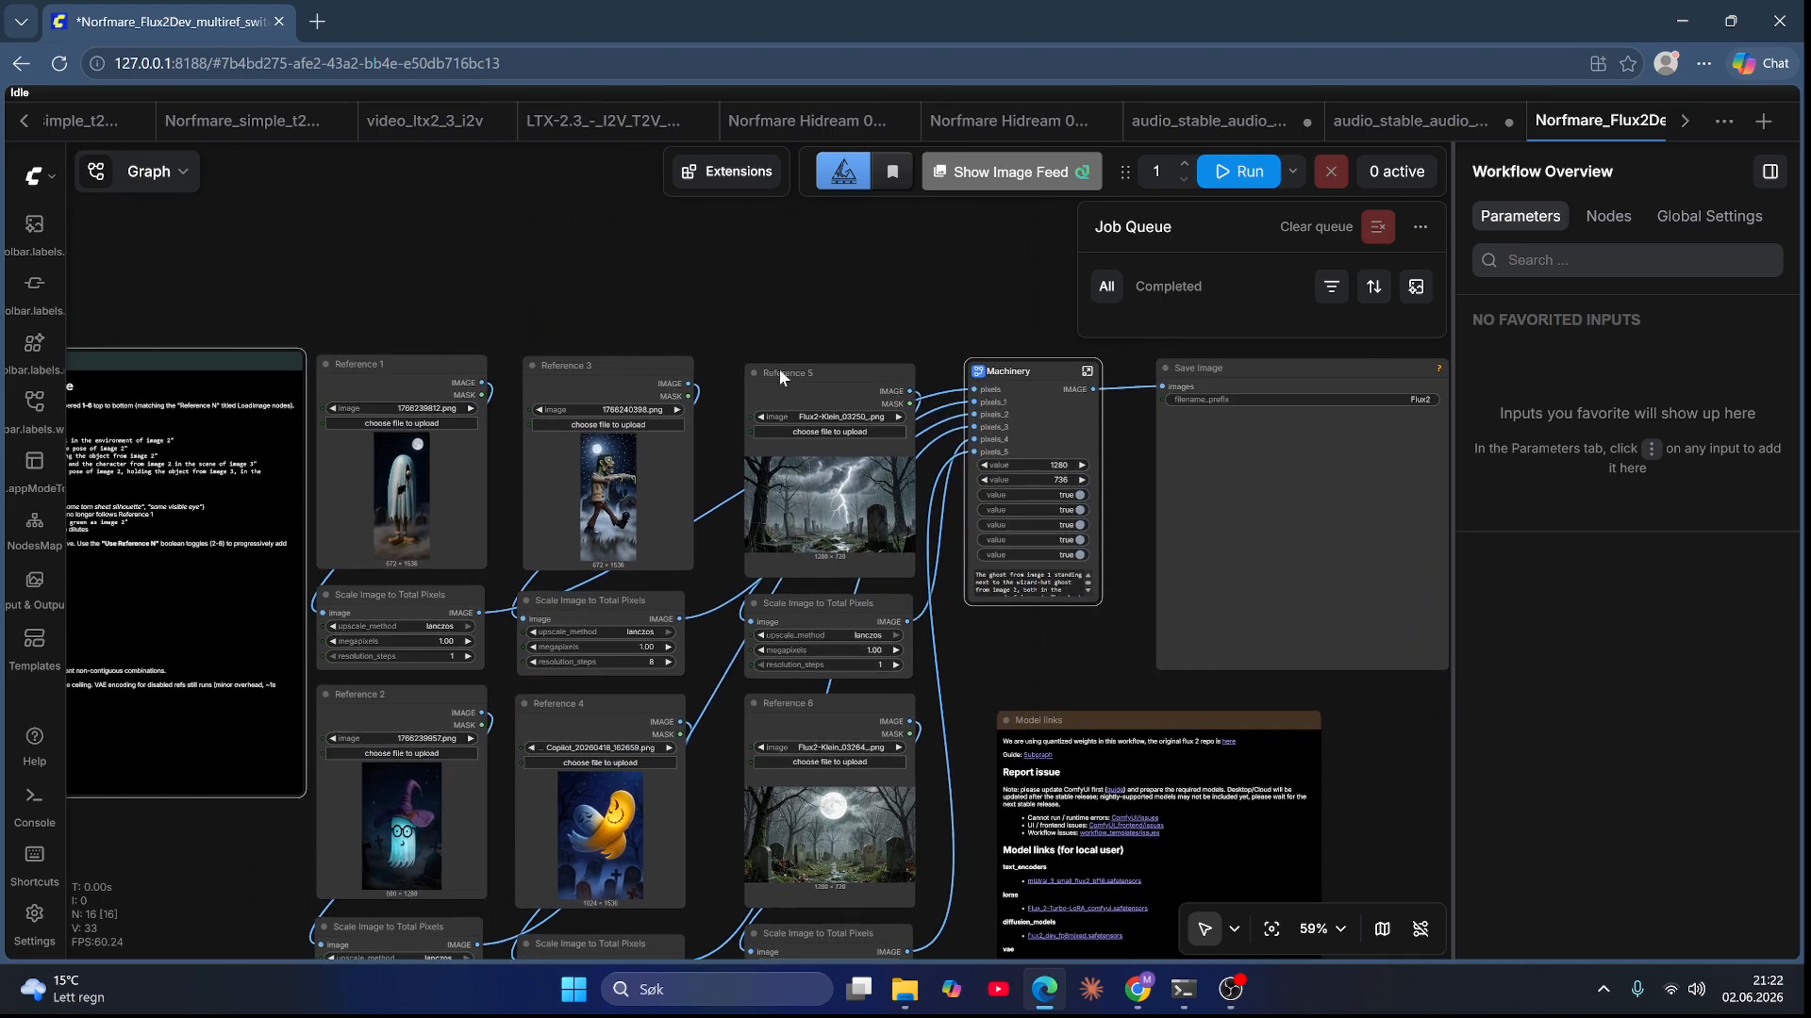
click(1087, 372)
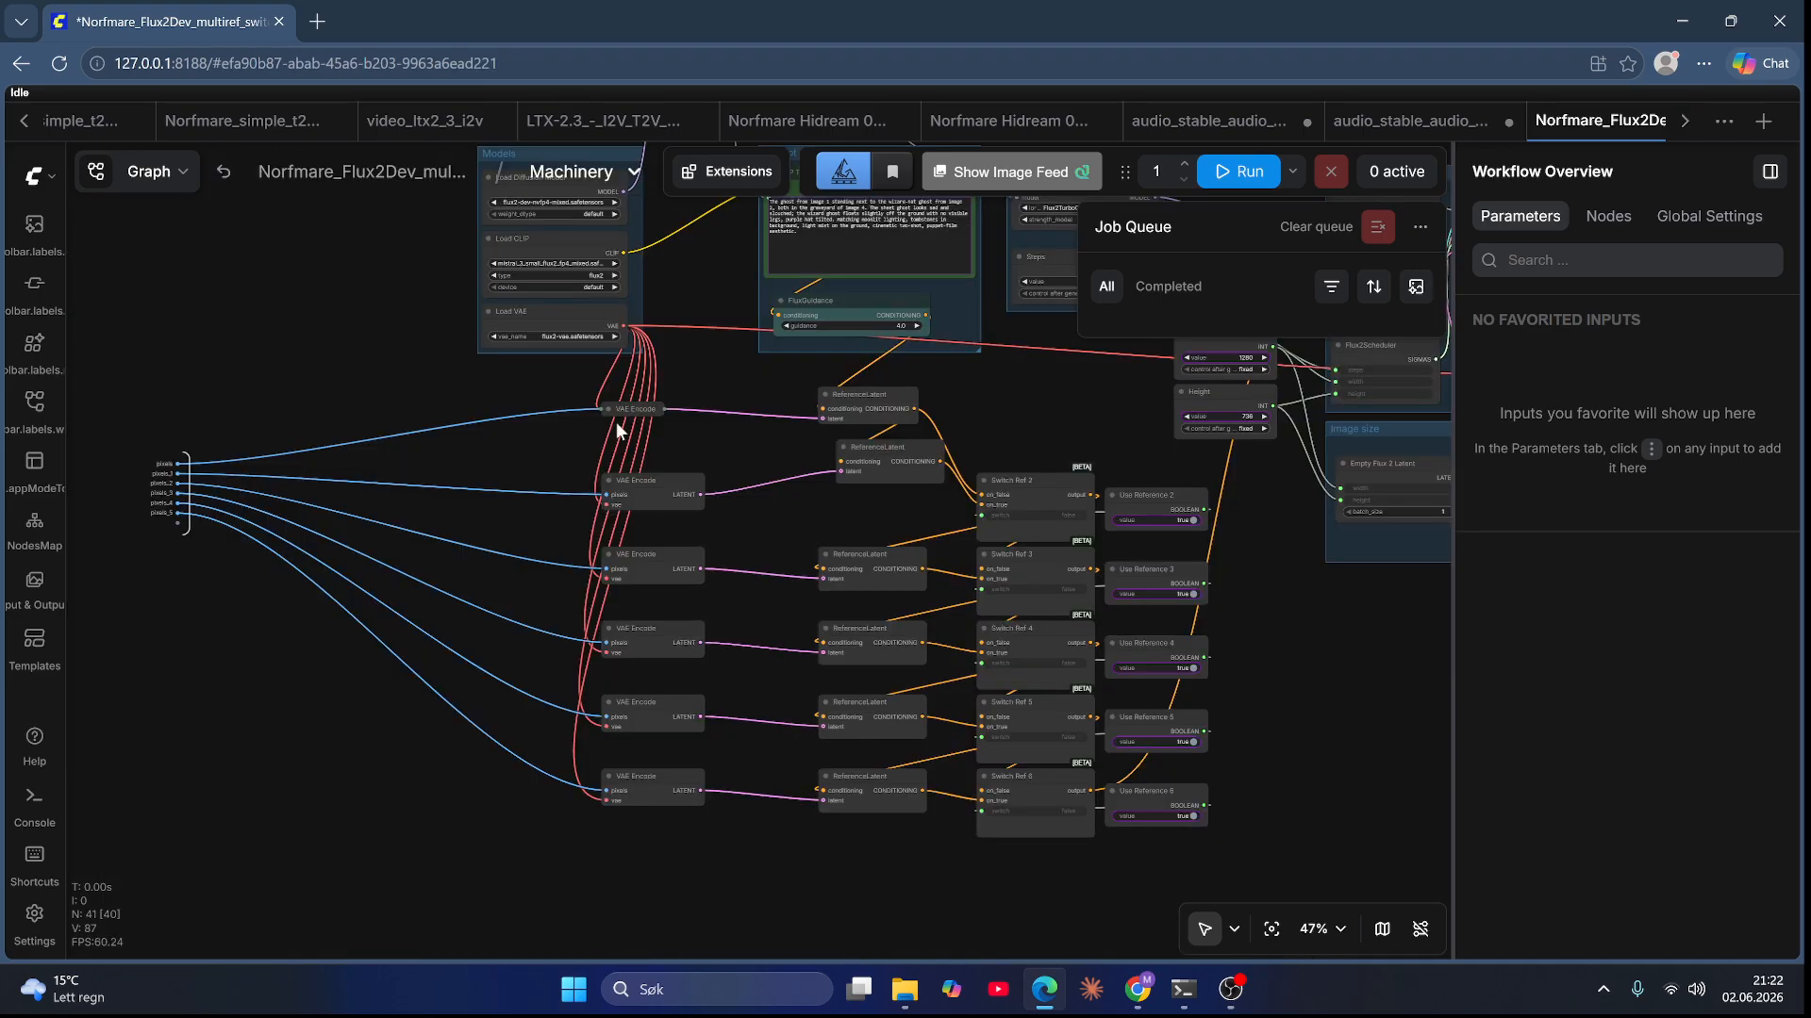
drag(413, 361, 613, 735)
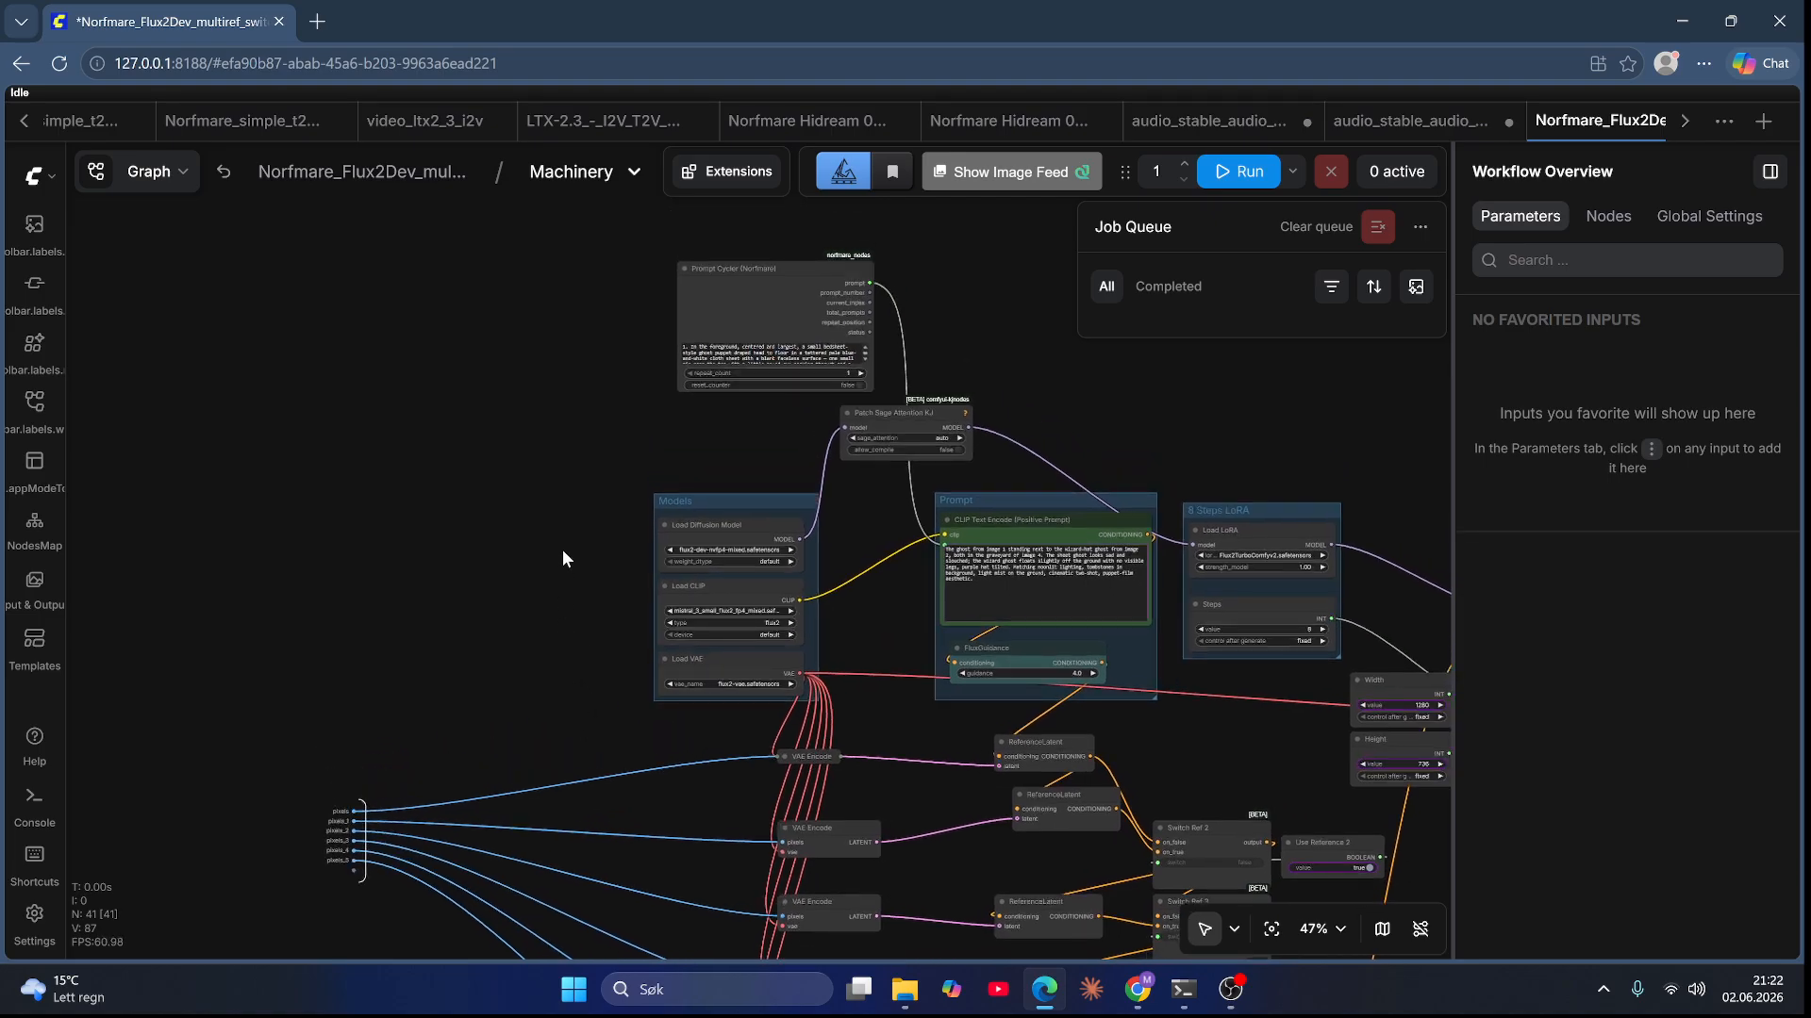
scroll(622, 370, up, 7)
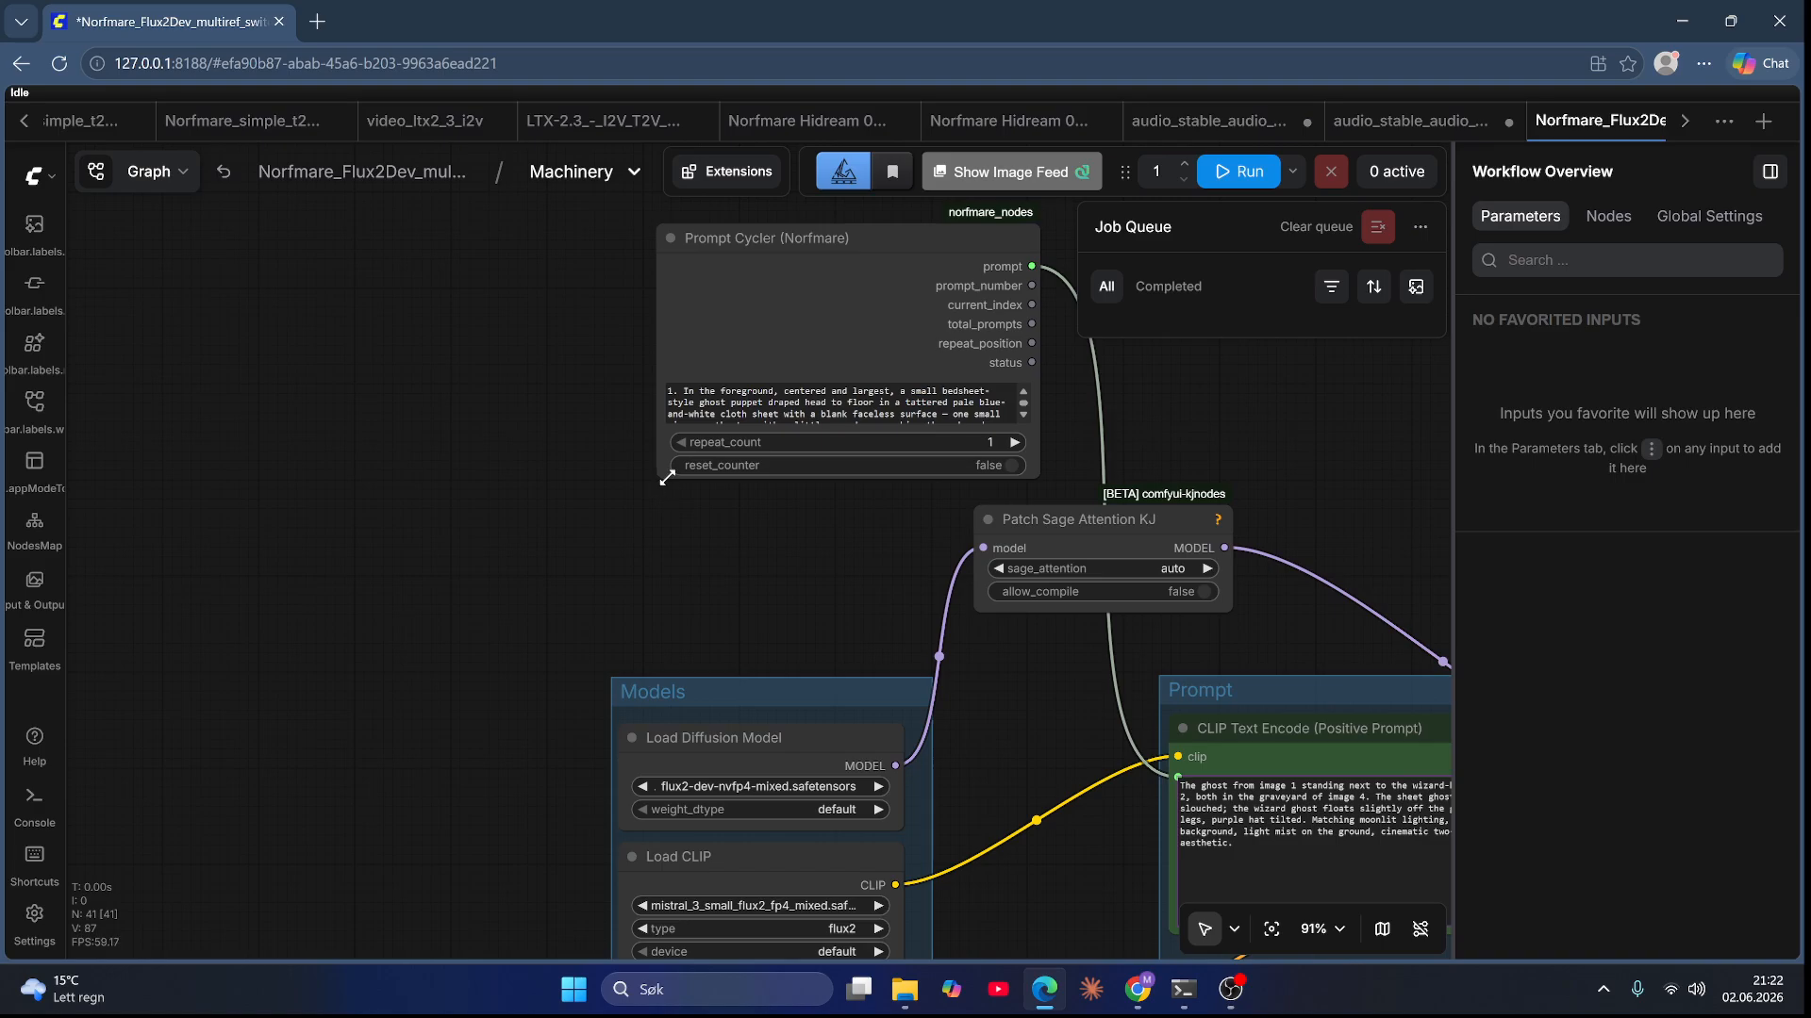
drag(660, 479, 450, 671)
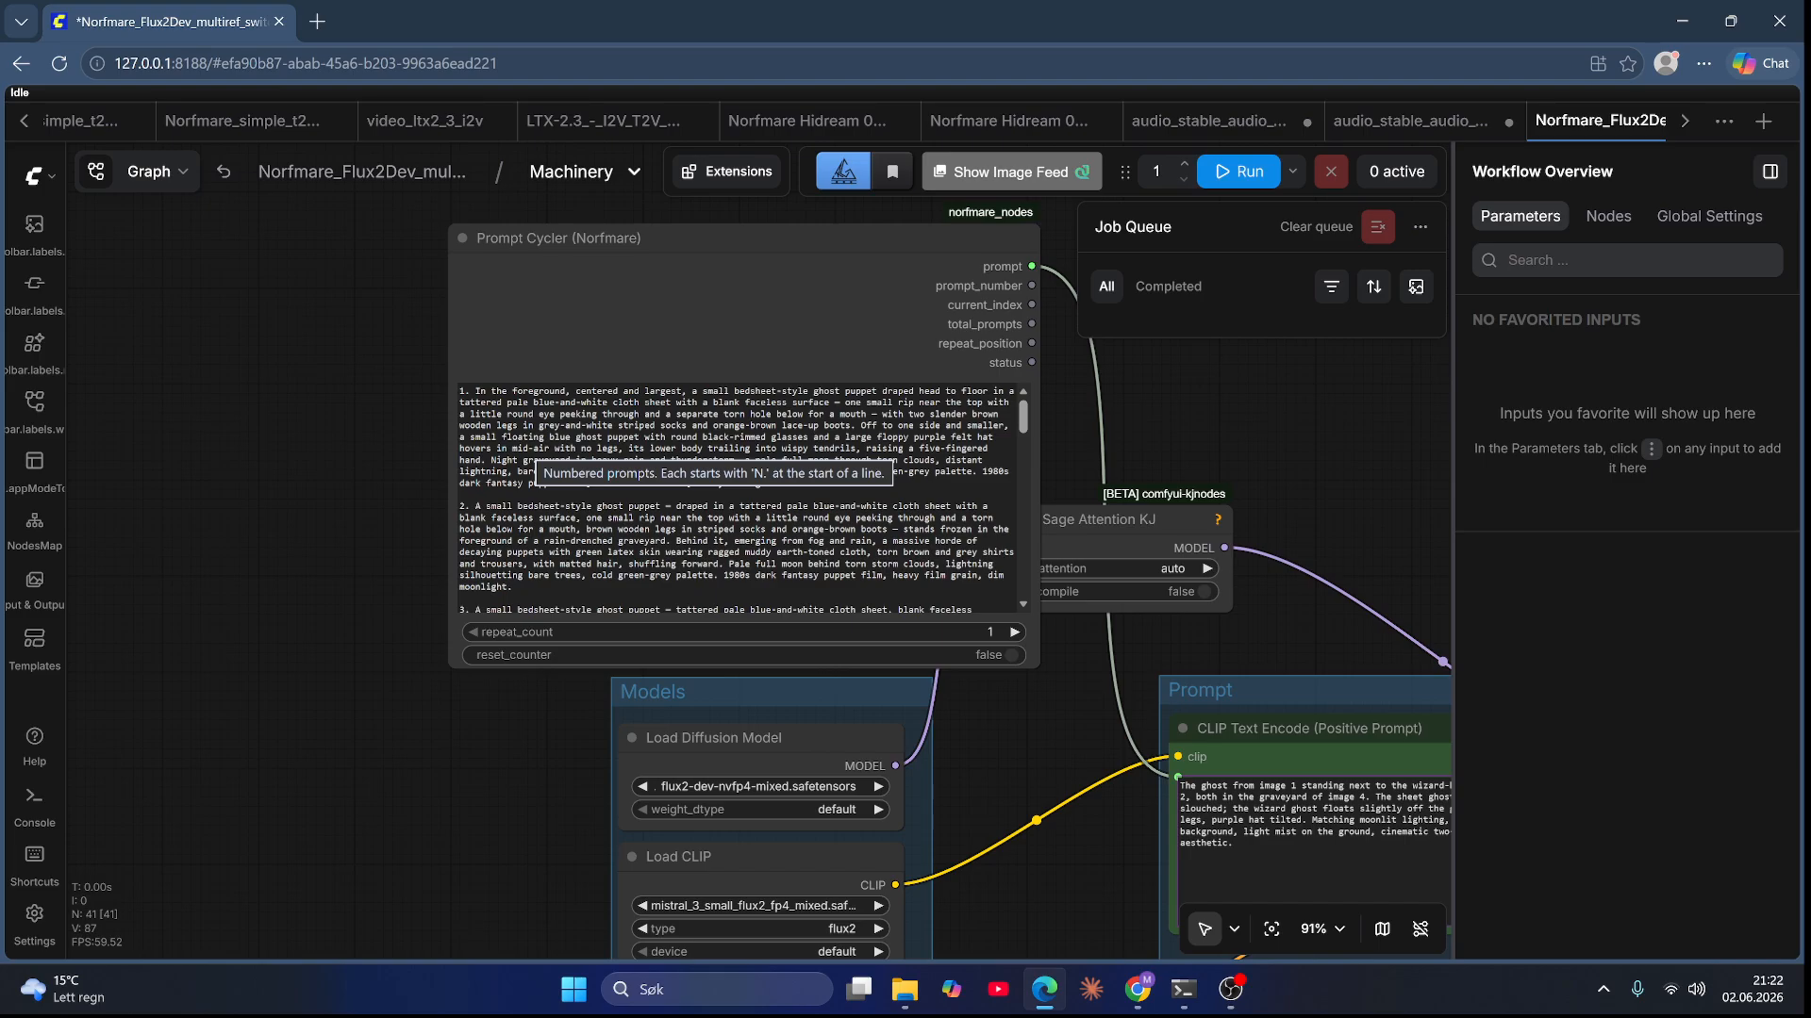
Step: Read through the numbered prompts in the Prompt Cycler node
click(465, 390)
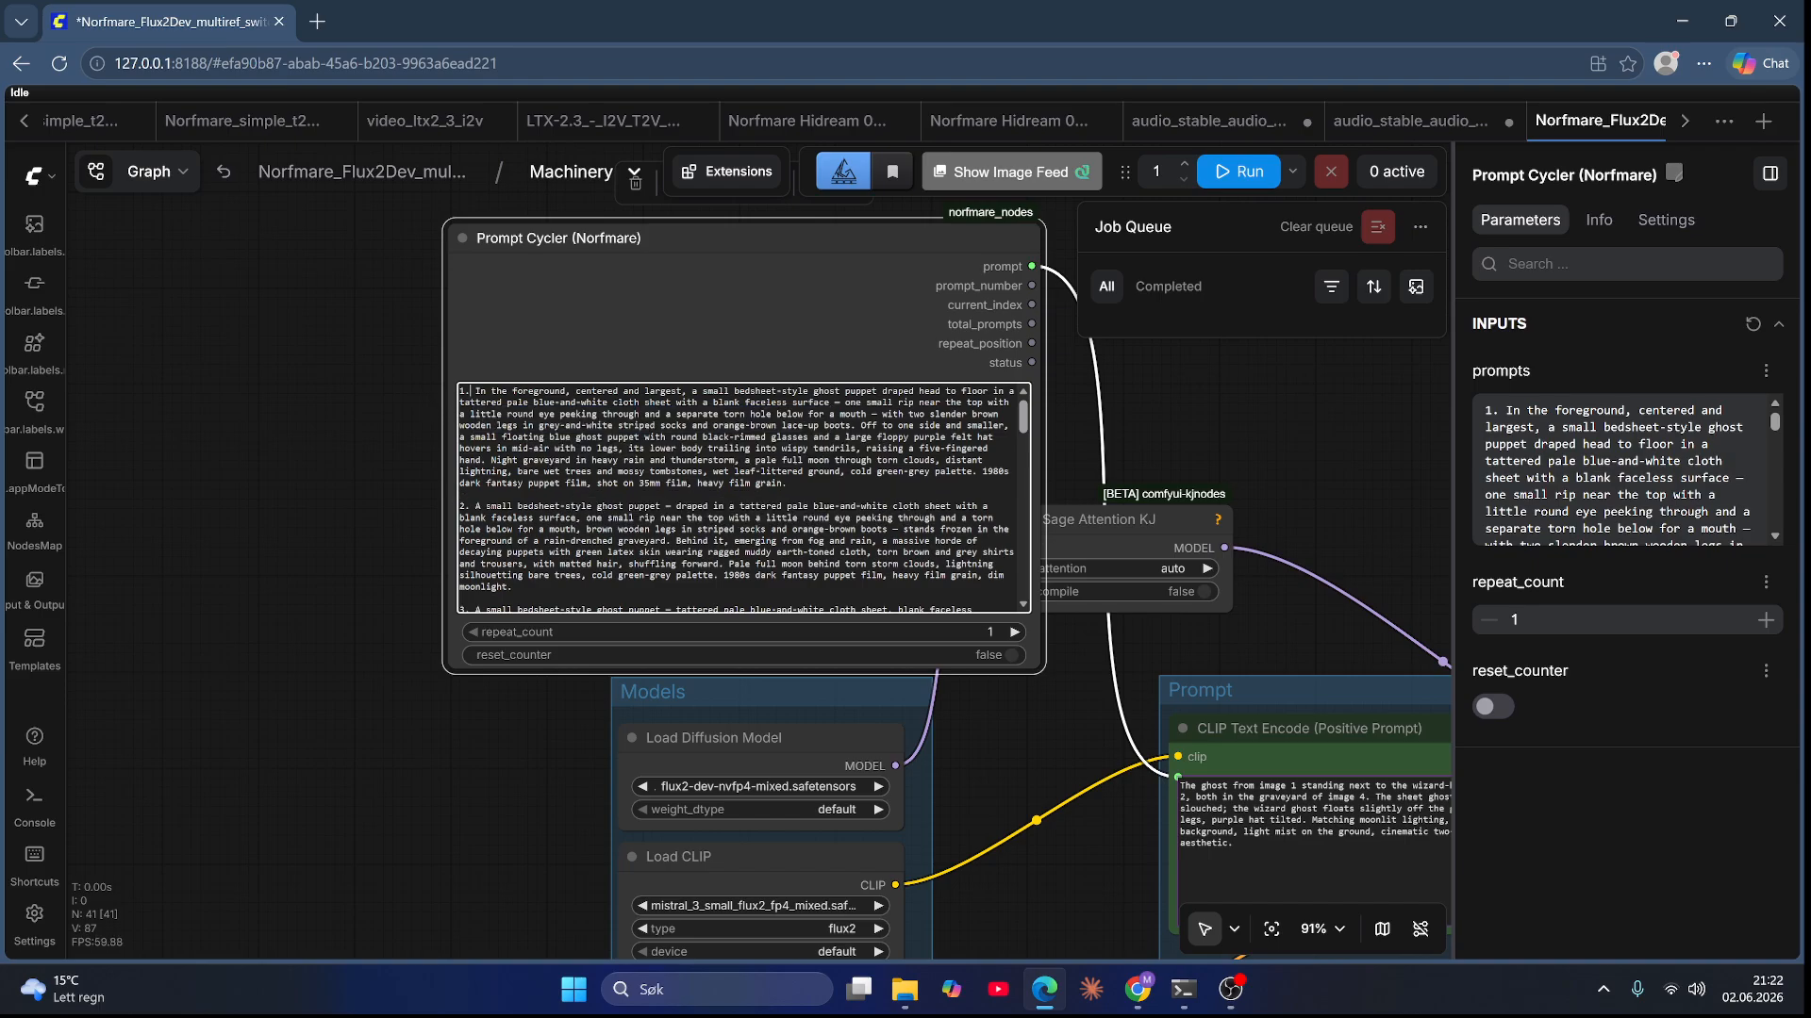
scroll(782, 547, down, 15)
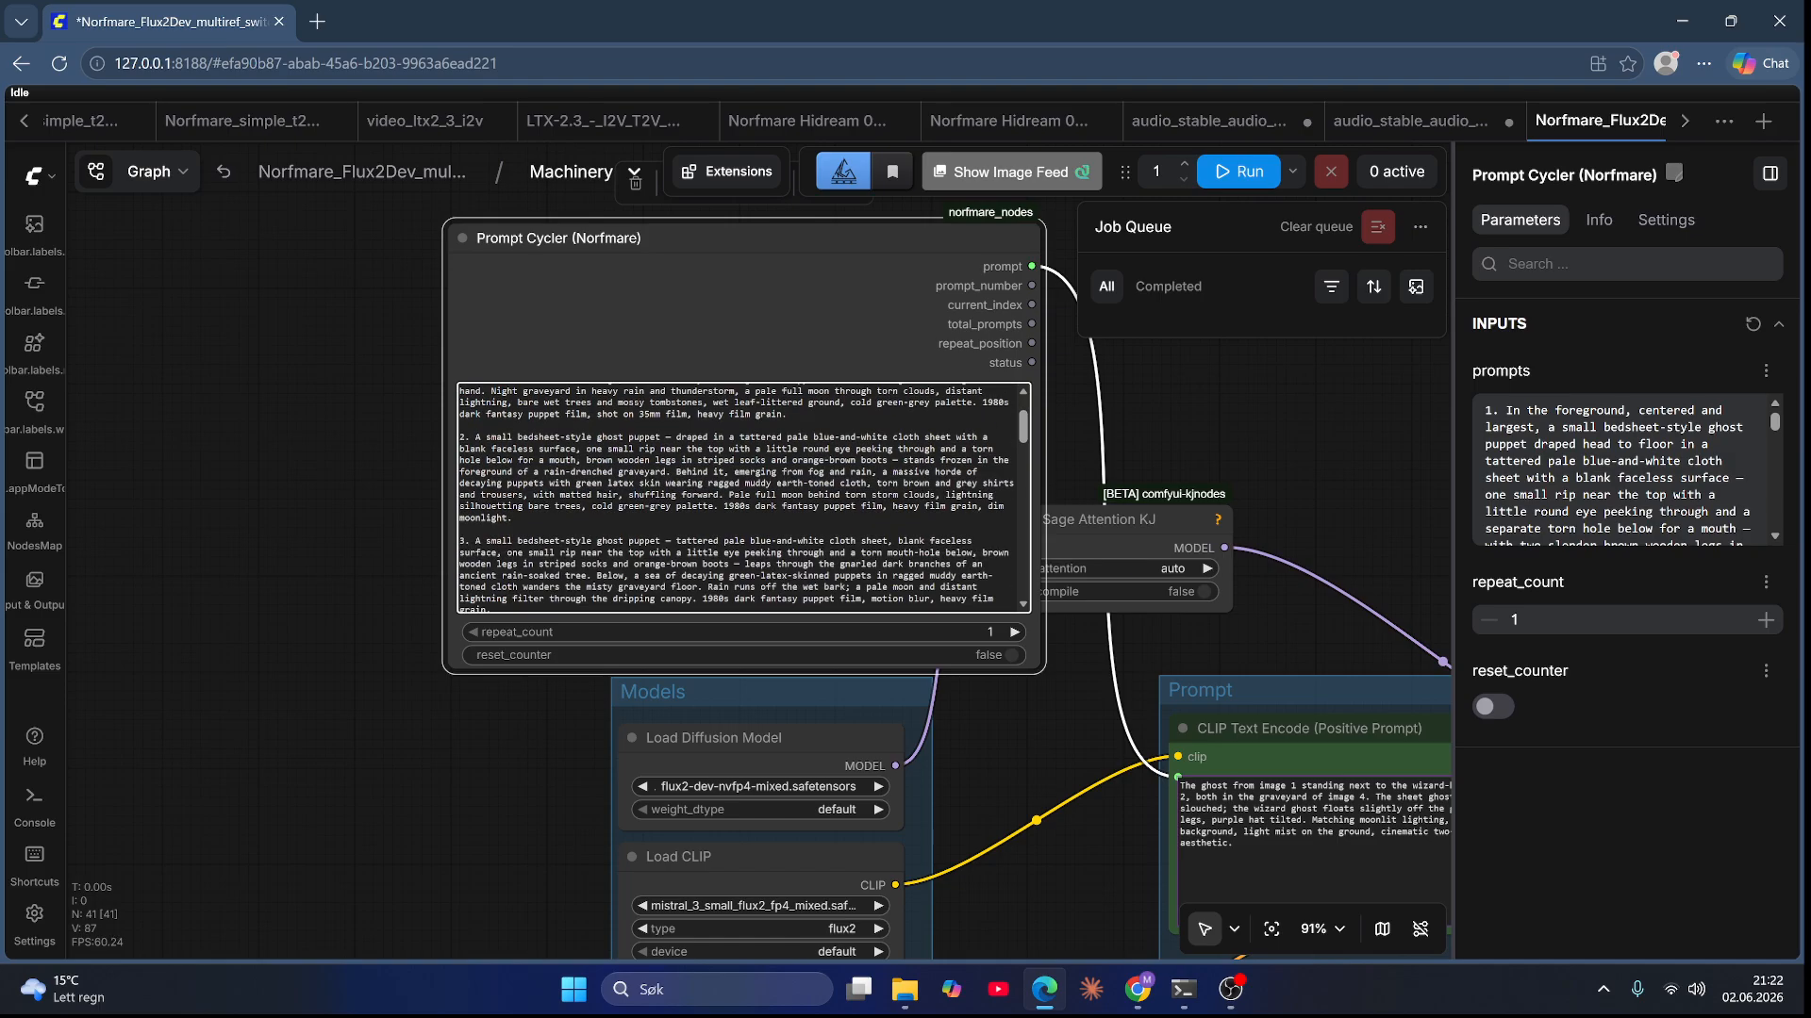
scroll(740, 500, down, 5)
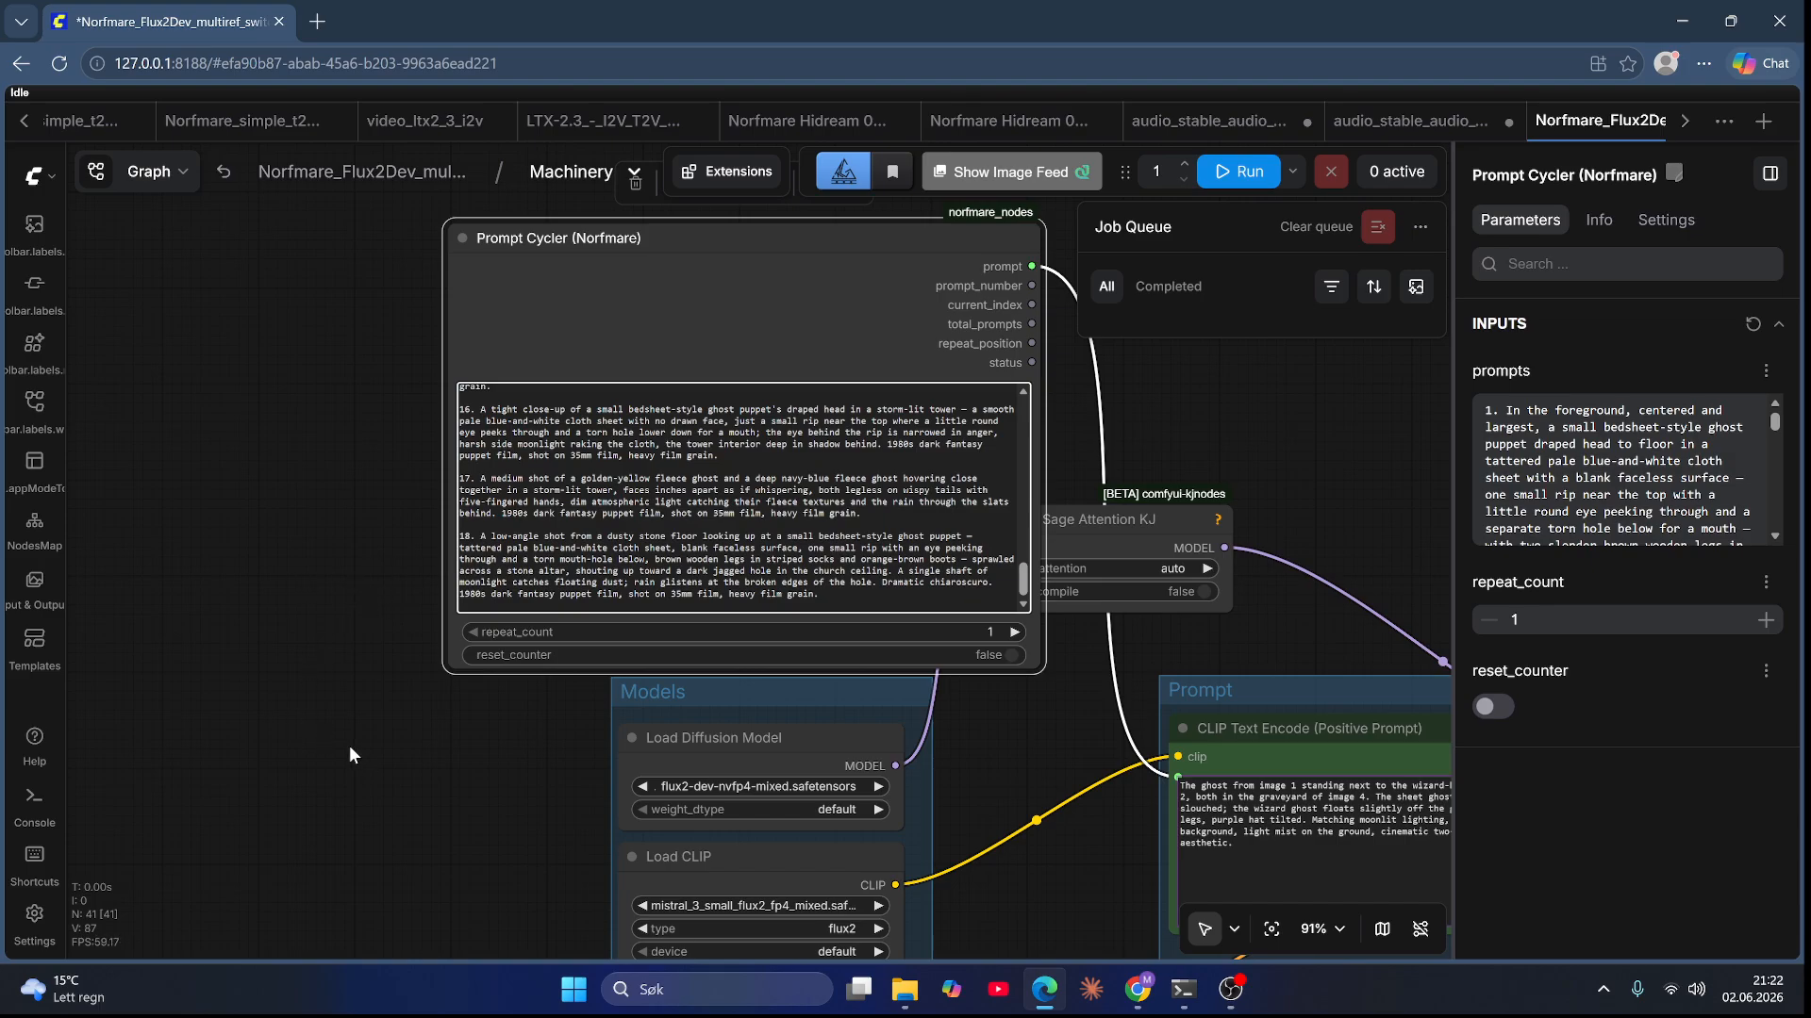
scroll(371, 761, down, 10)
drag(1048, 617, 1018, 328)
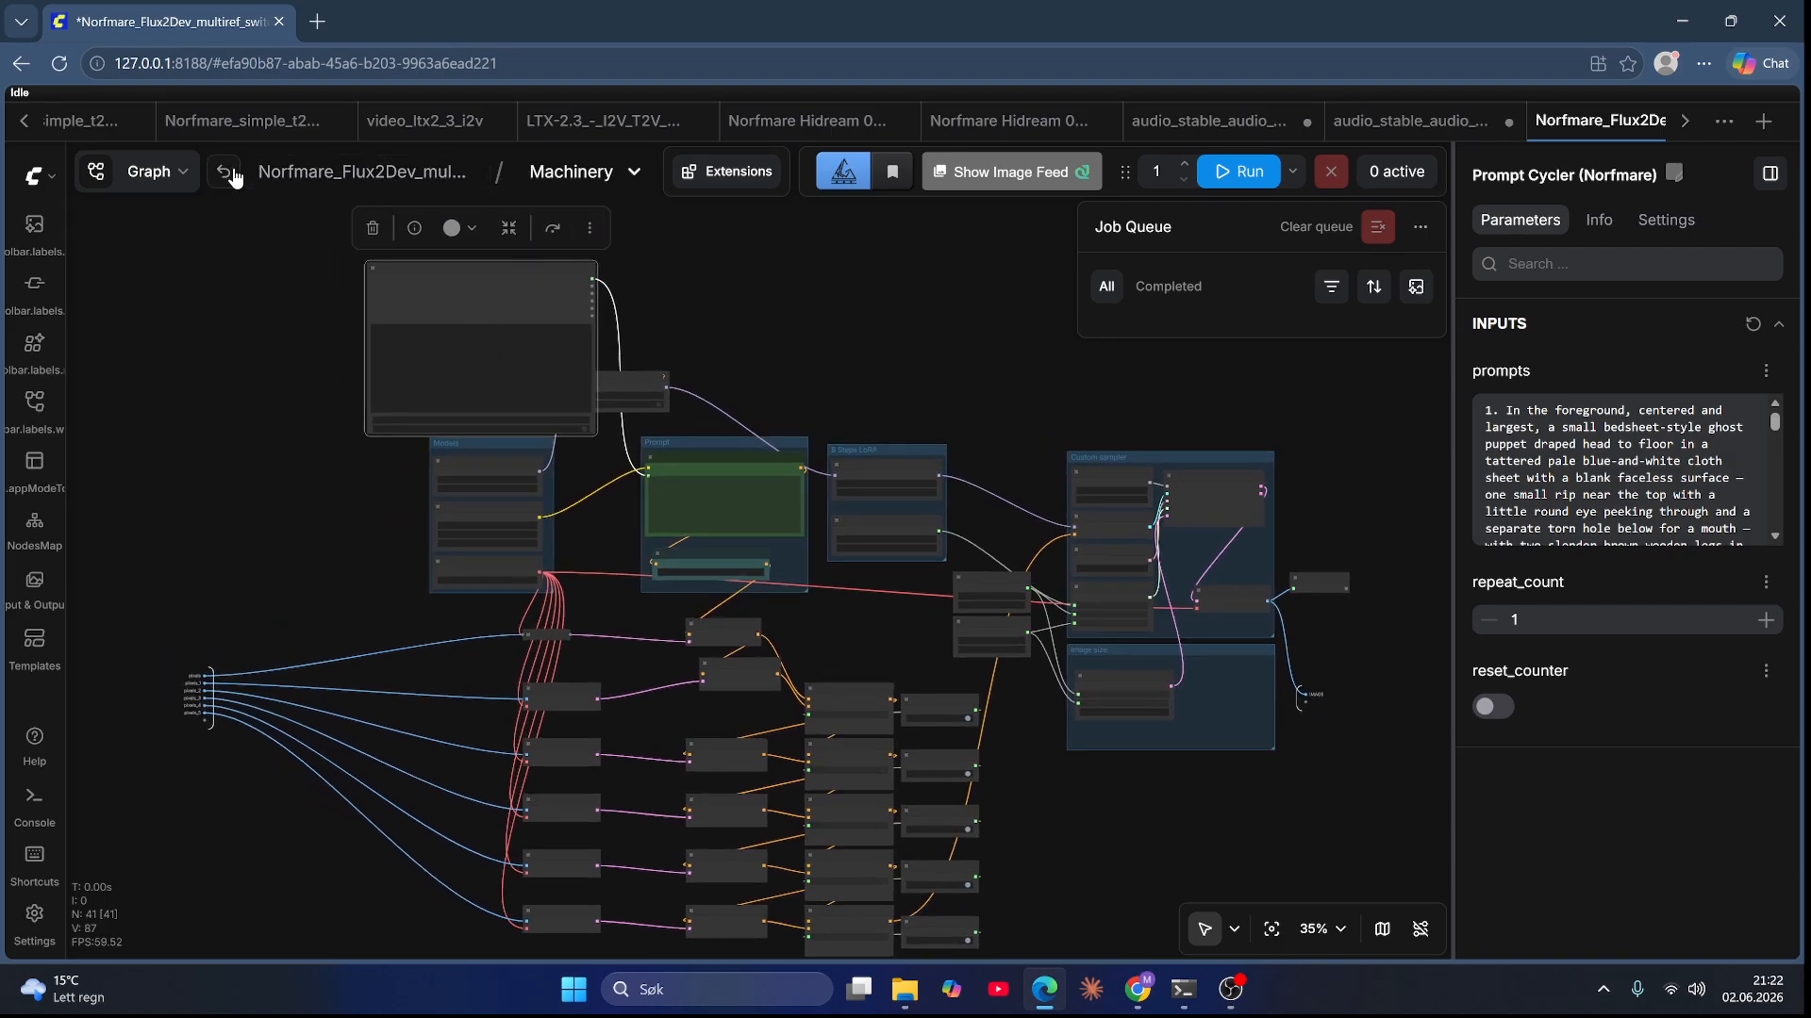
Step: Add a Numbered Image Saver (Norfmare) node beside the VAE Decode node in the custom sampler area
scroll(1343, 675, up, 6)
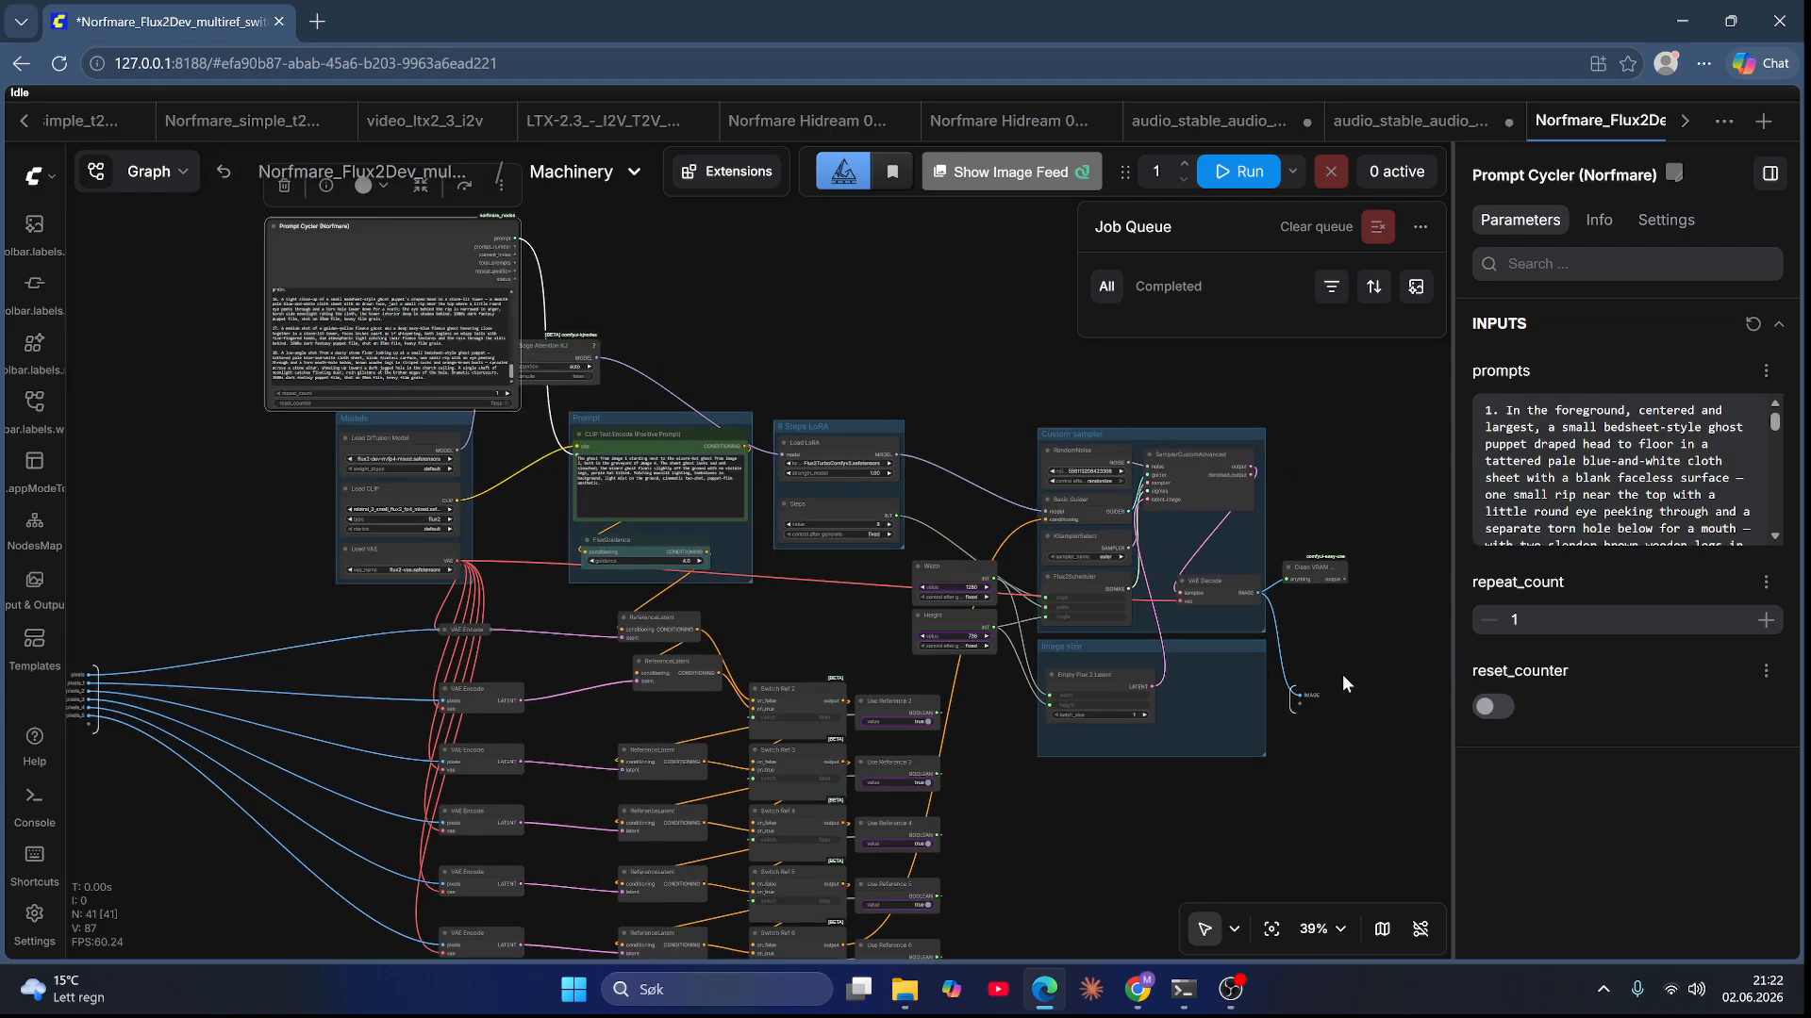
scroll(1354, 607, up, 2)
drag(1354, 607, 1006, 654)
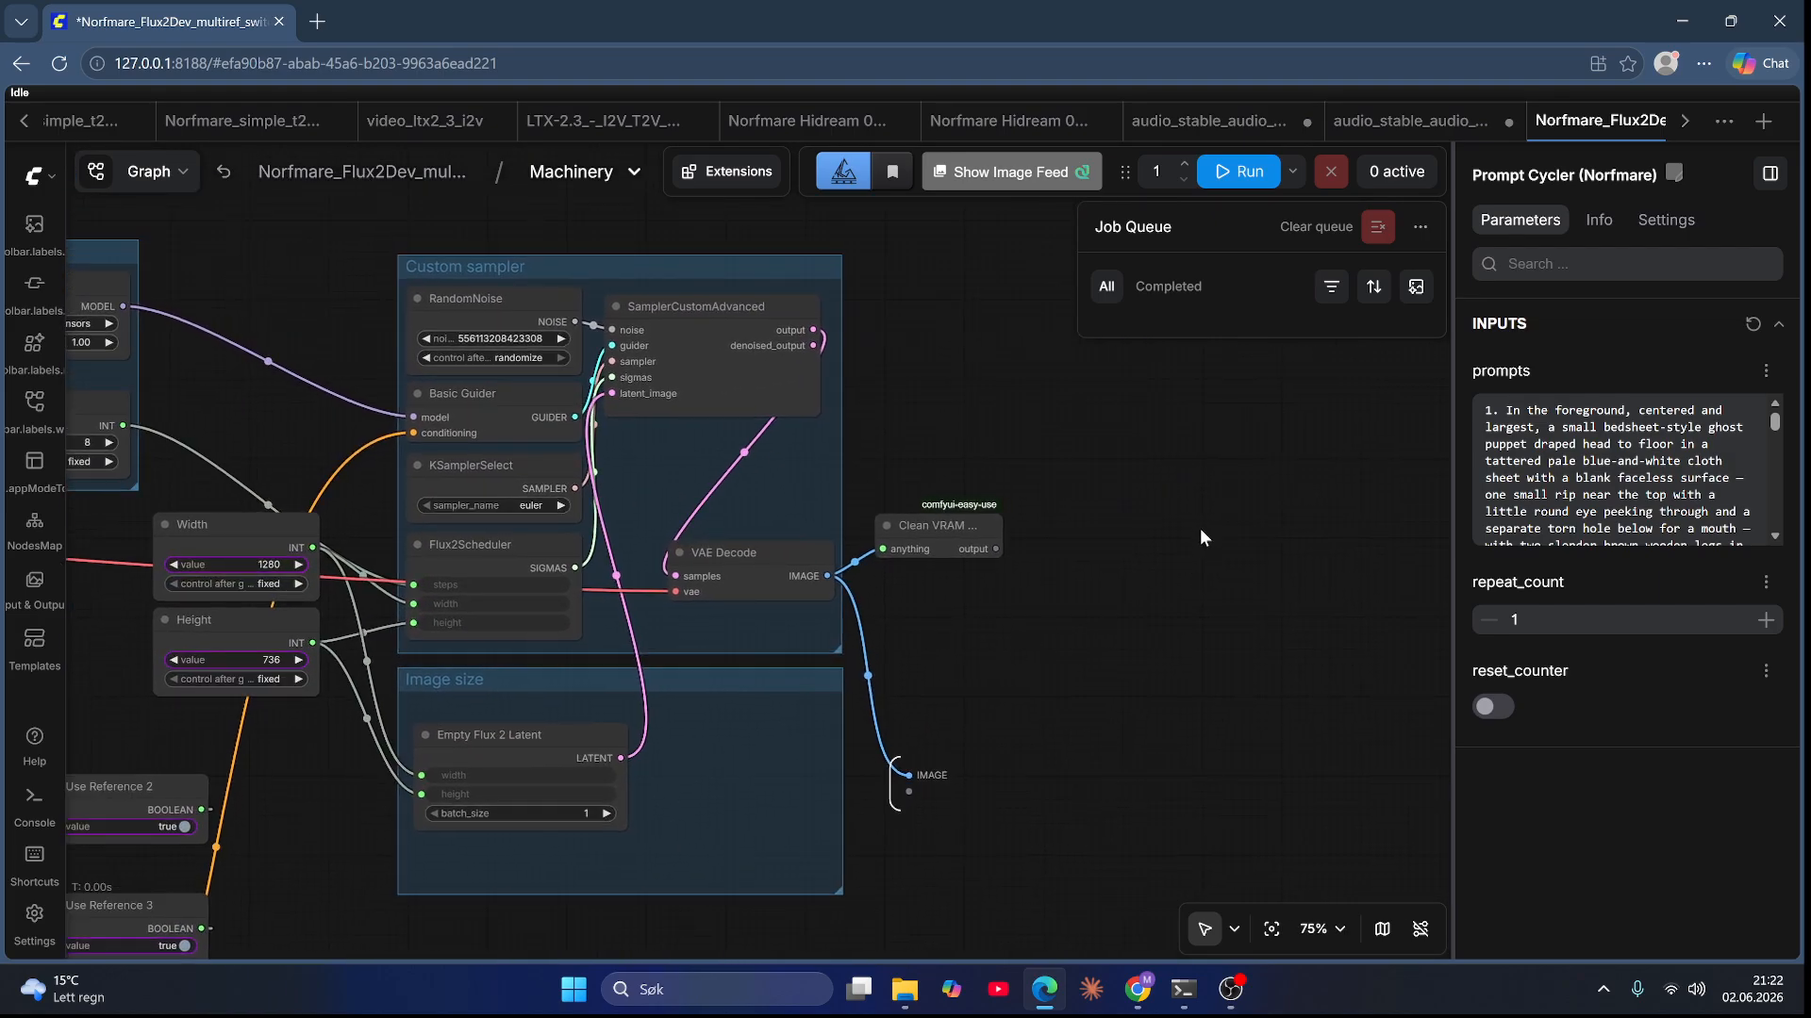
double_click(1179, 468)
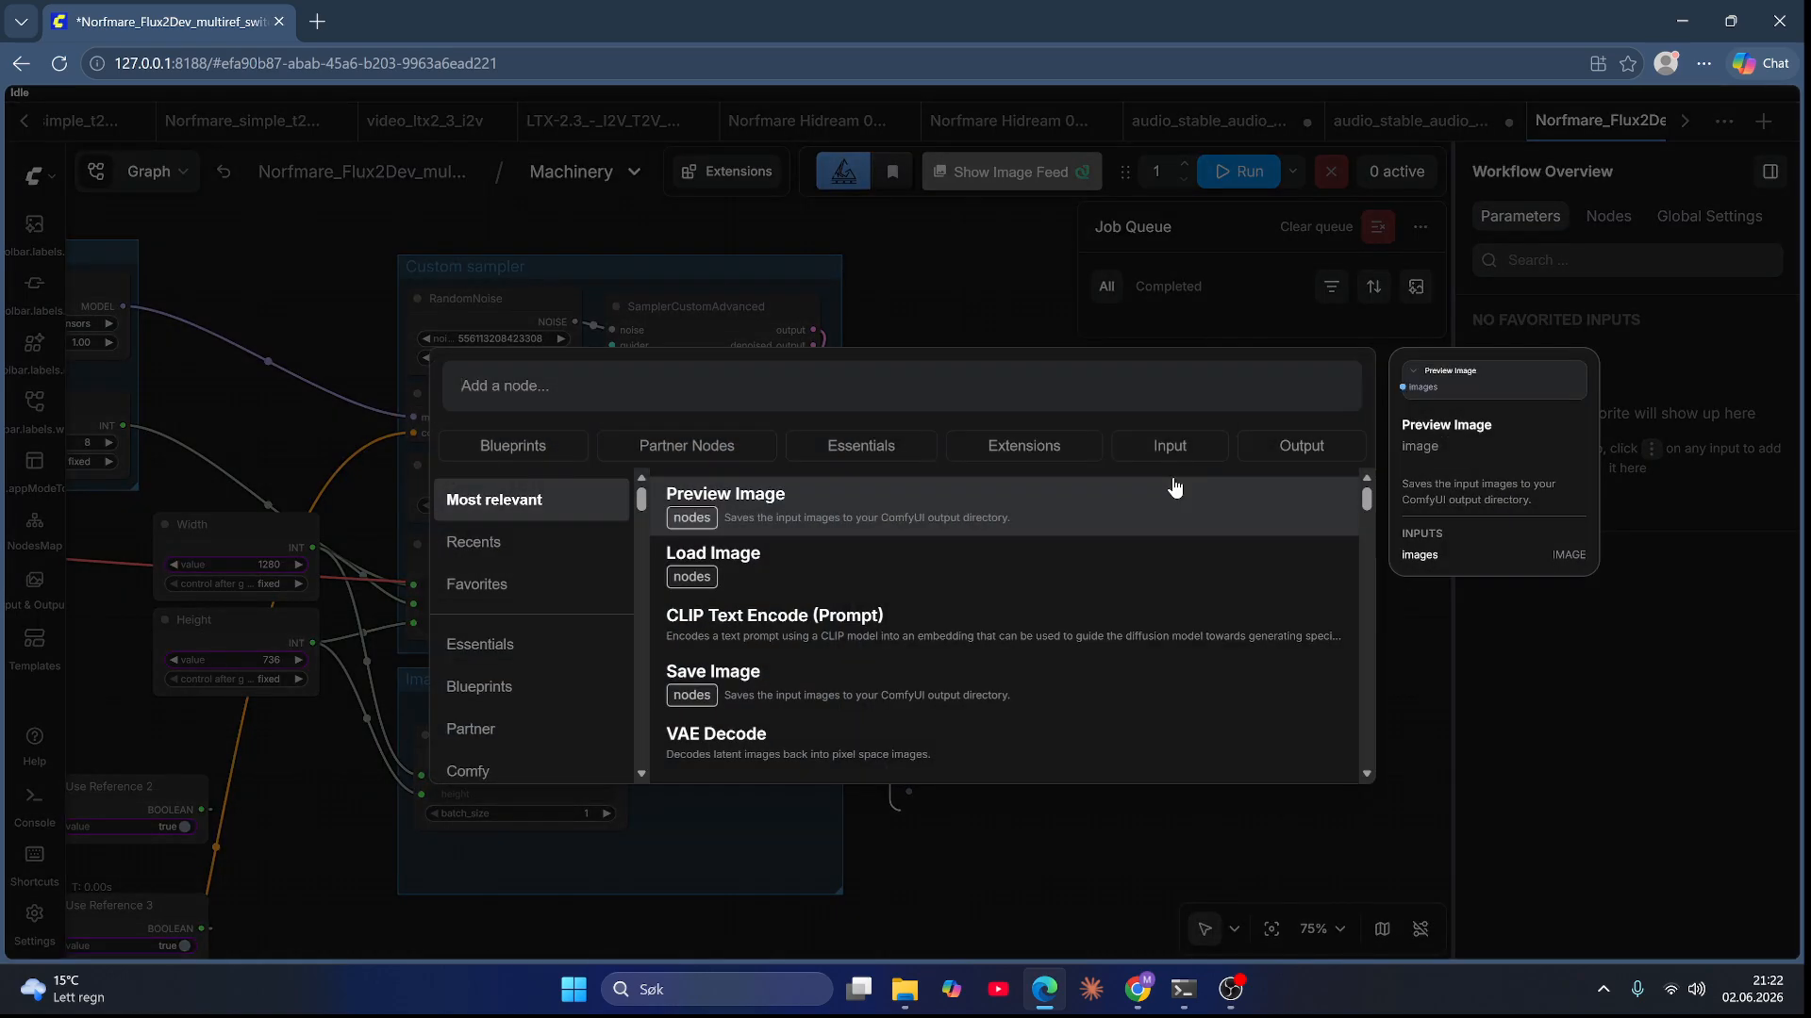
text(norfmare)
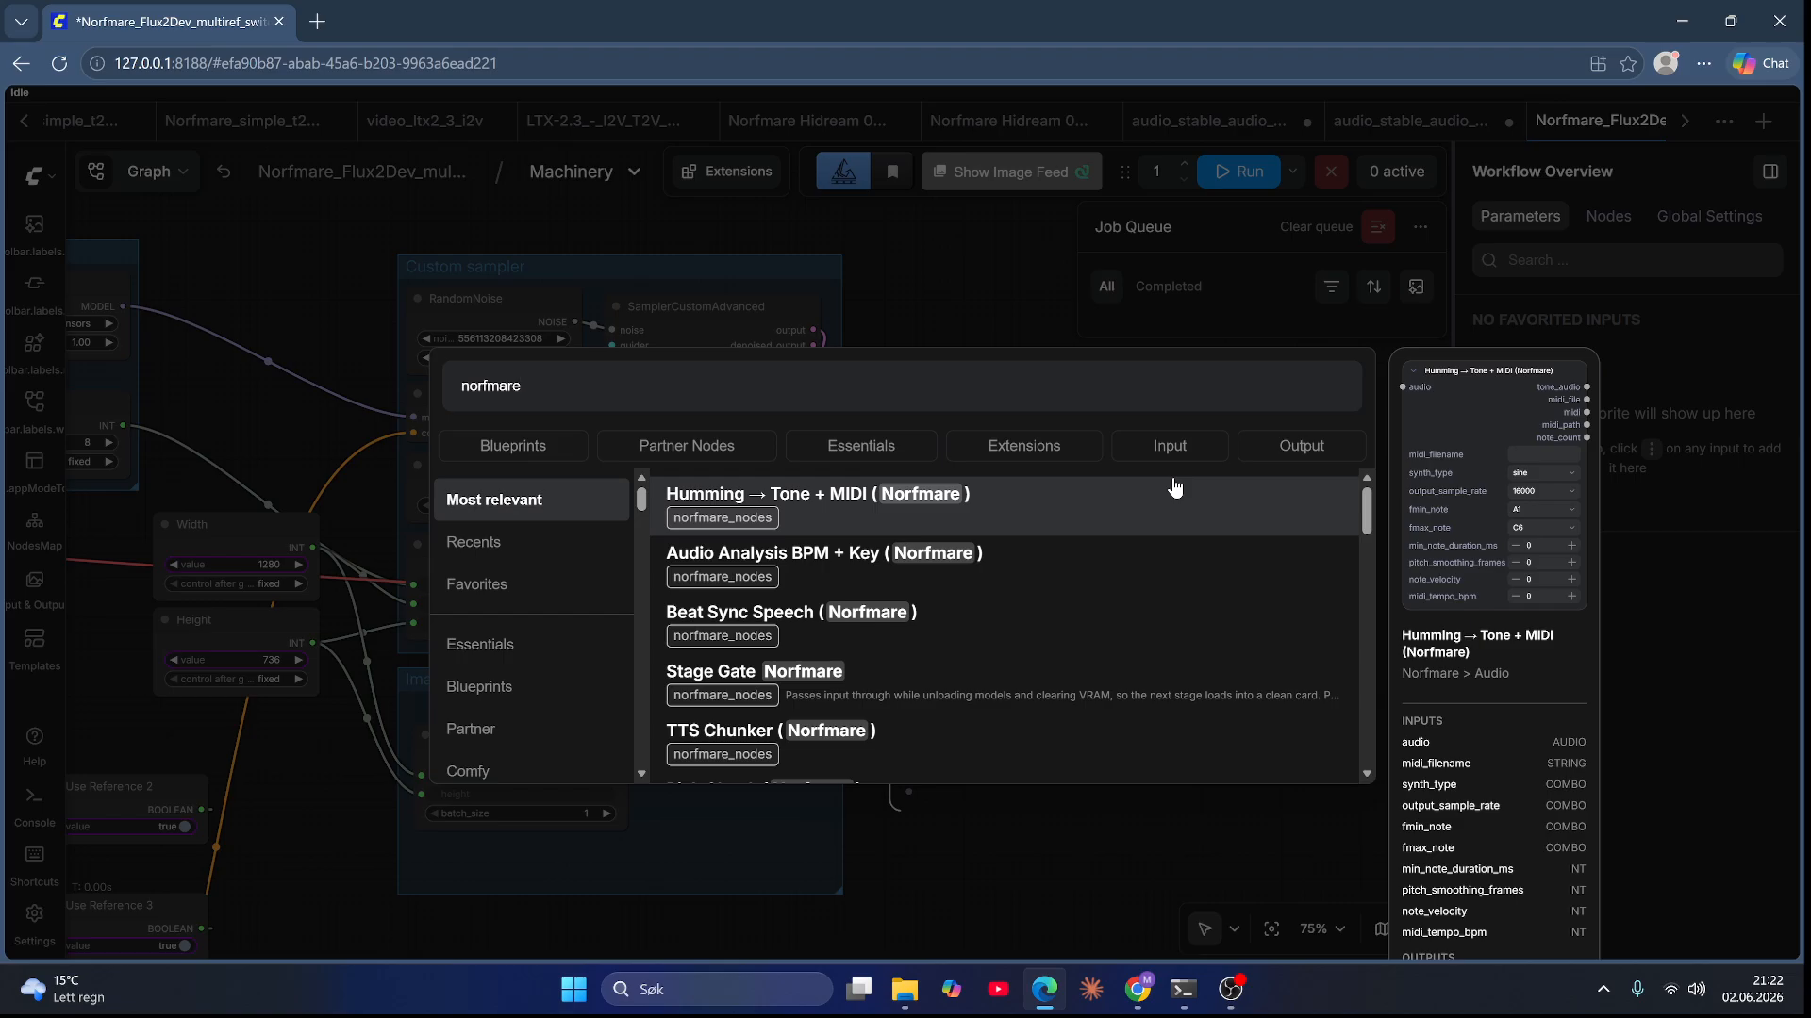
scroll(983, 594, down, 3)
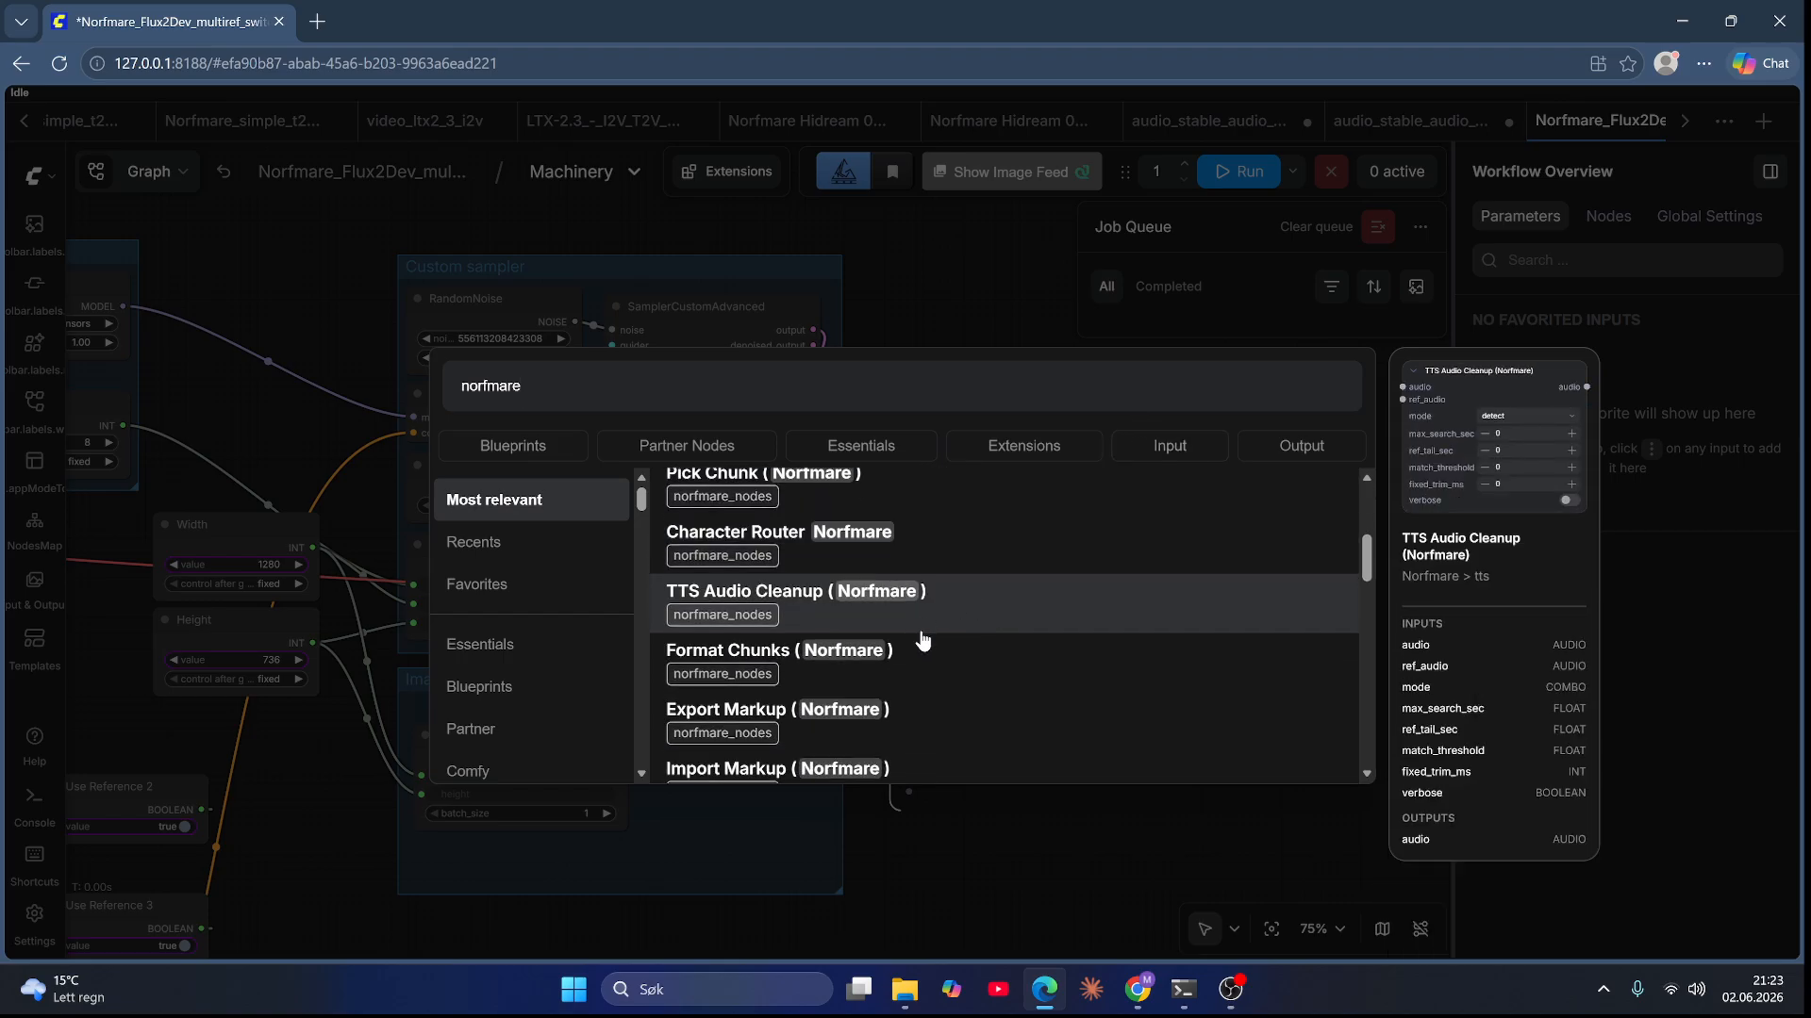
scroll(922, 641, down, 5)
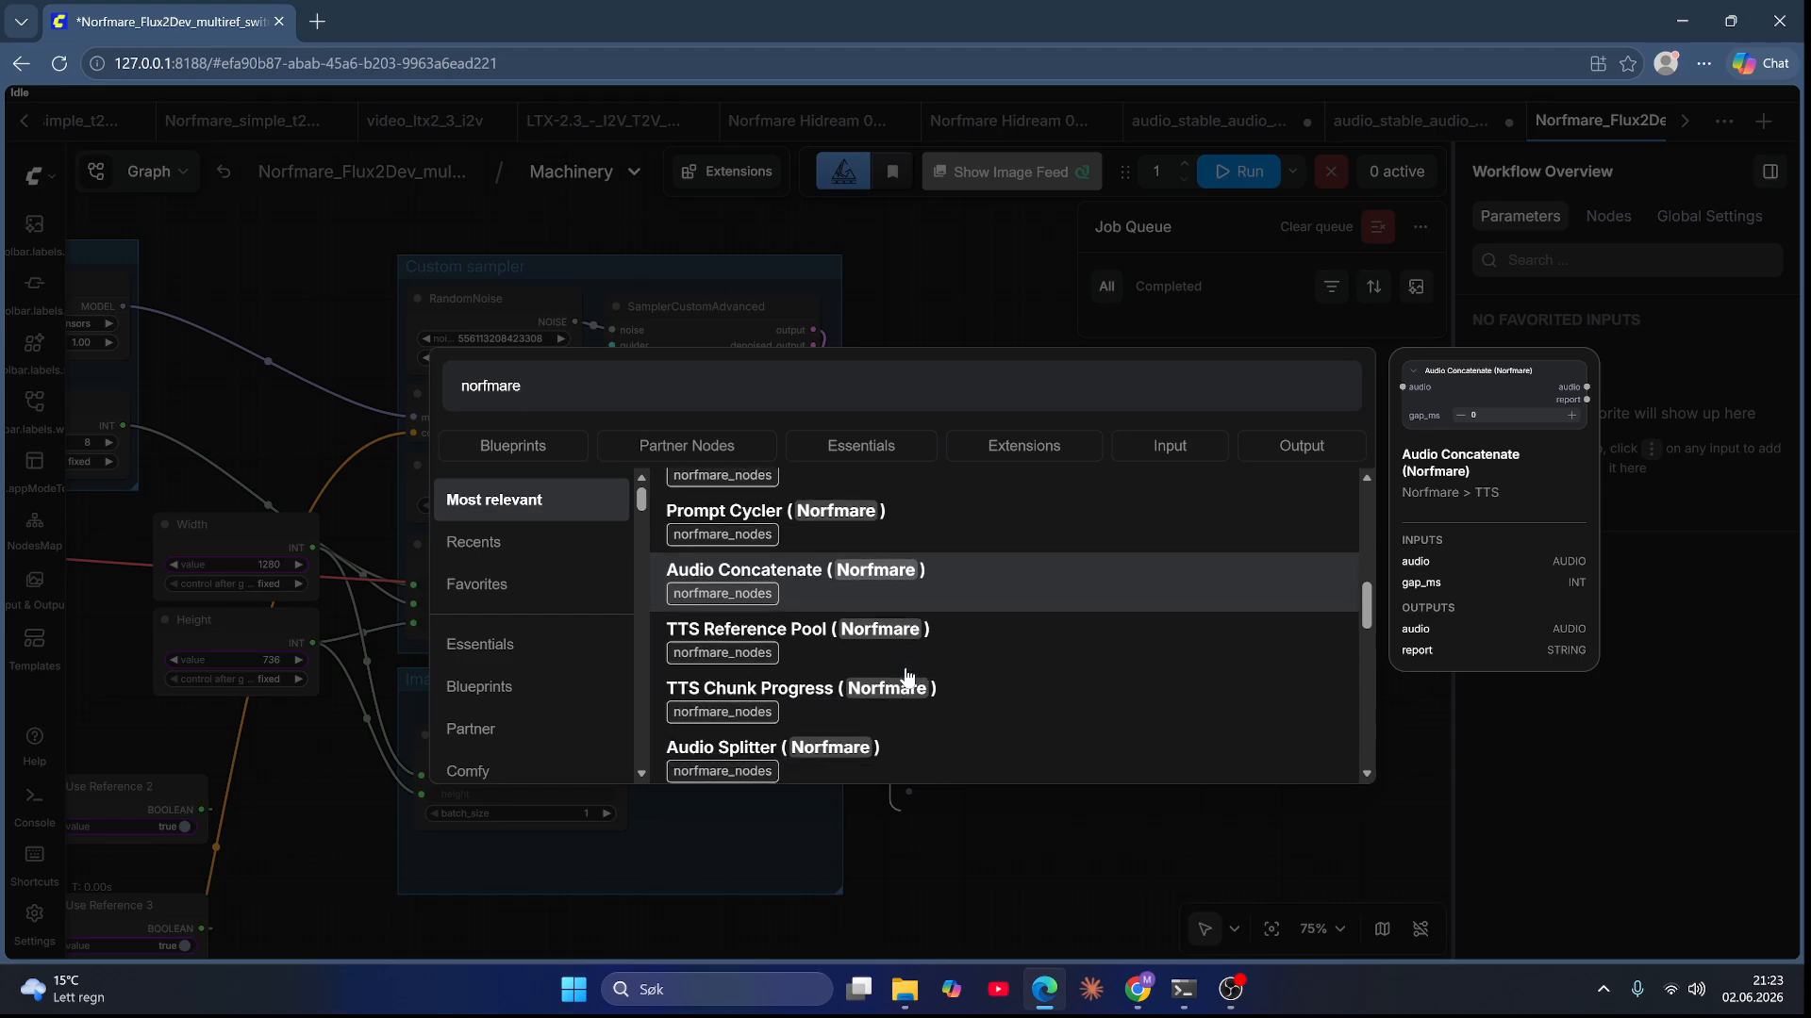
scroll(906, 676, down, 4)
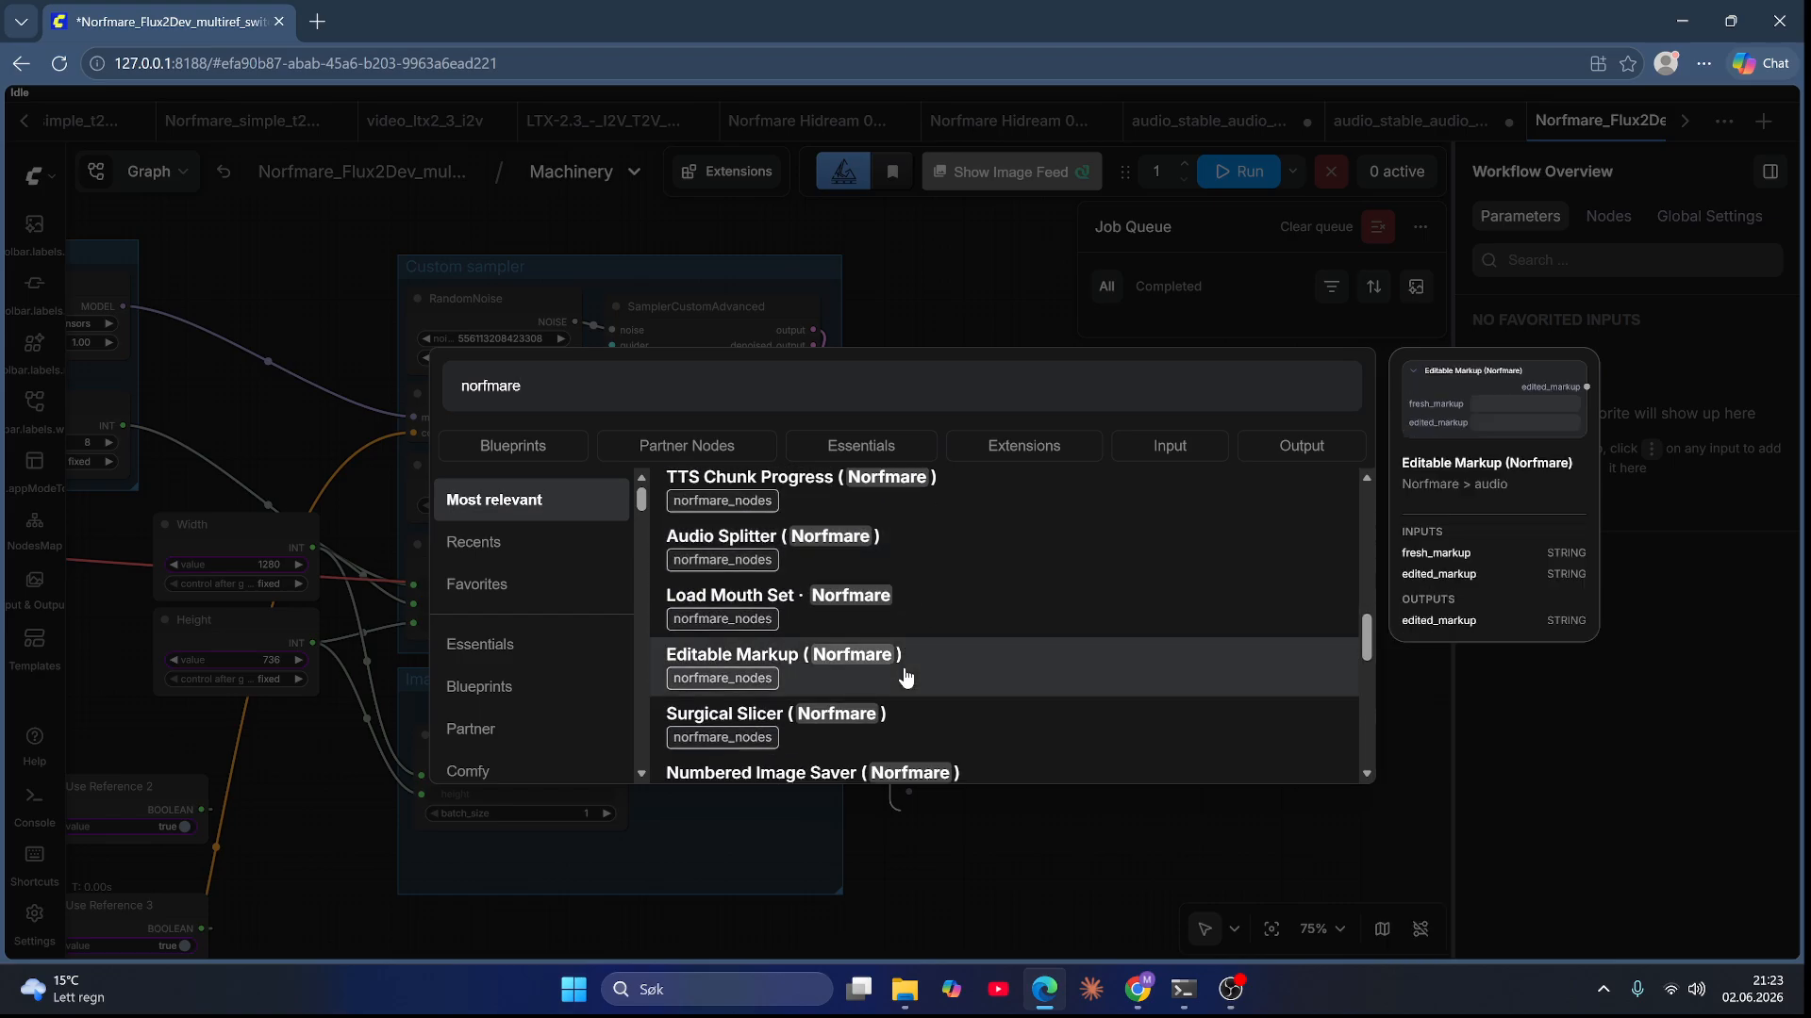
scroll(905, 676, down, 4)
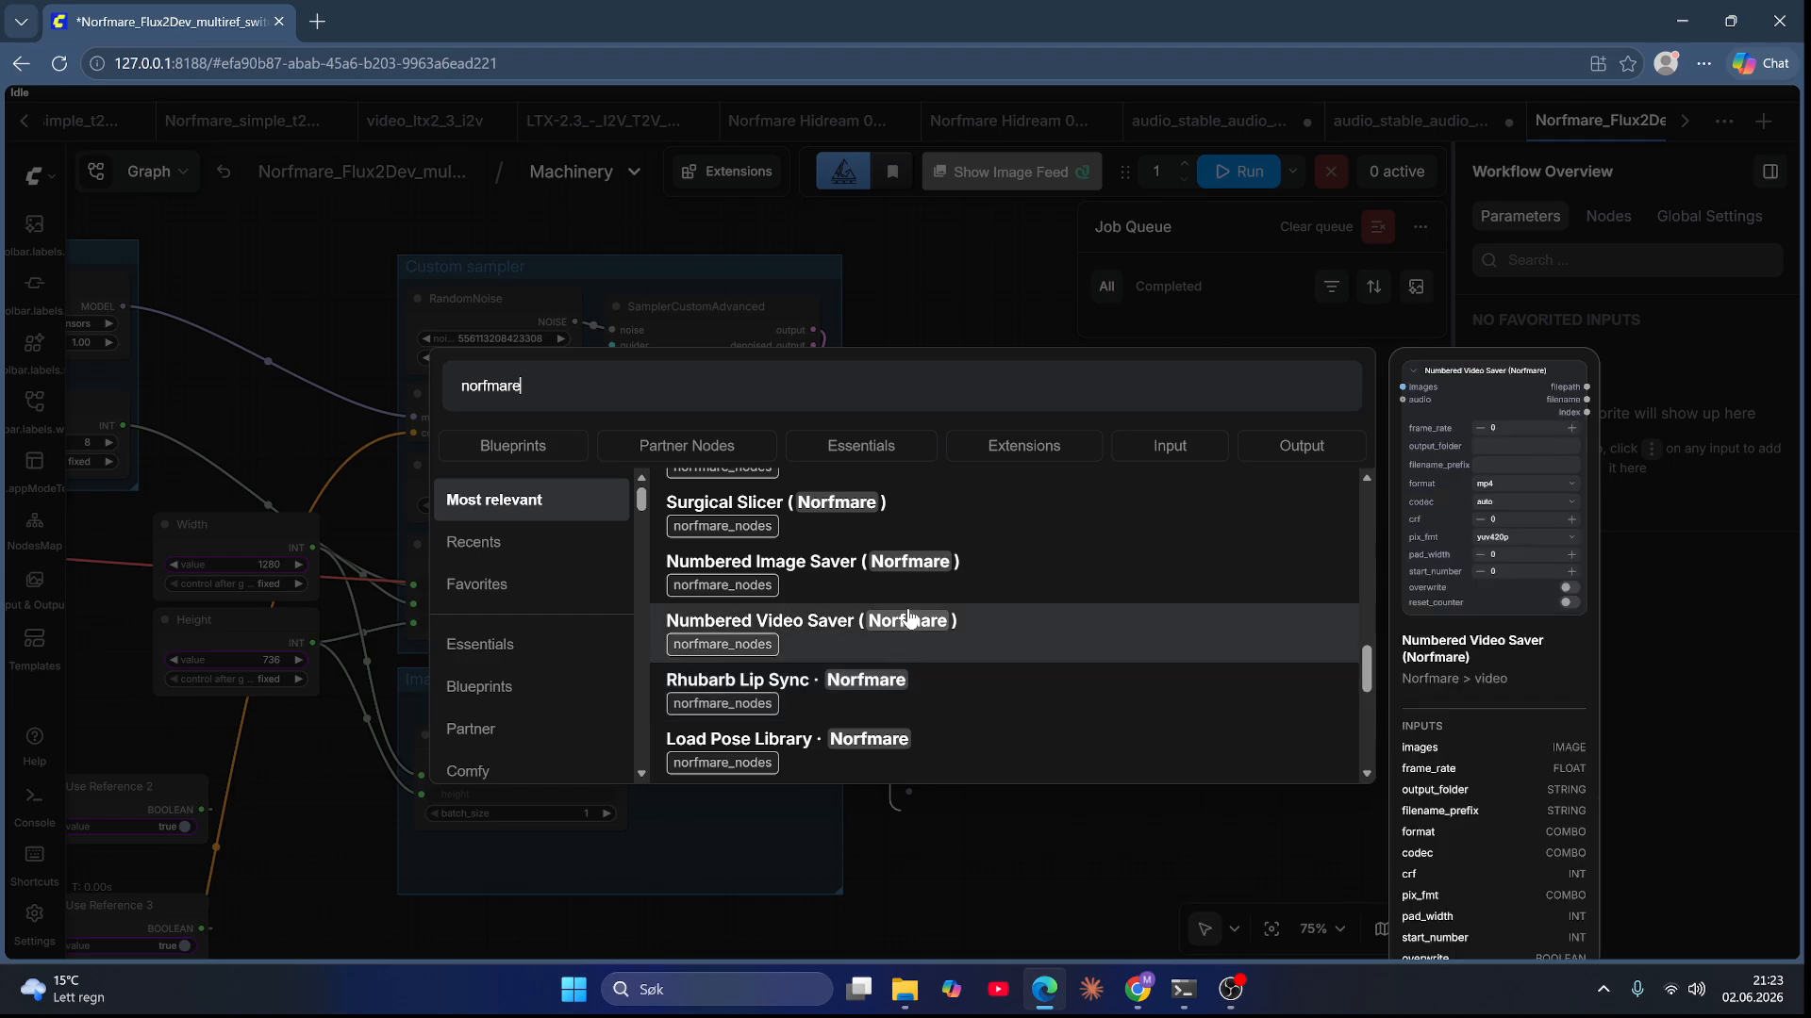
click(889, 562)
drag(1089, 562, 1190, 497)
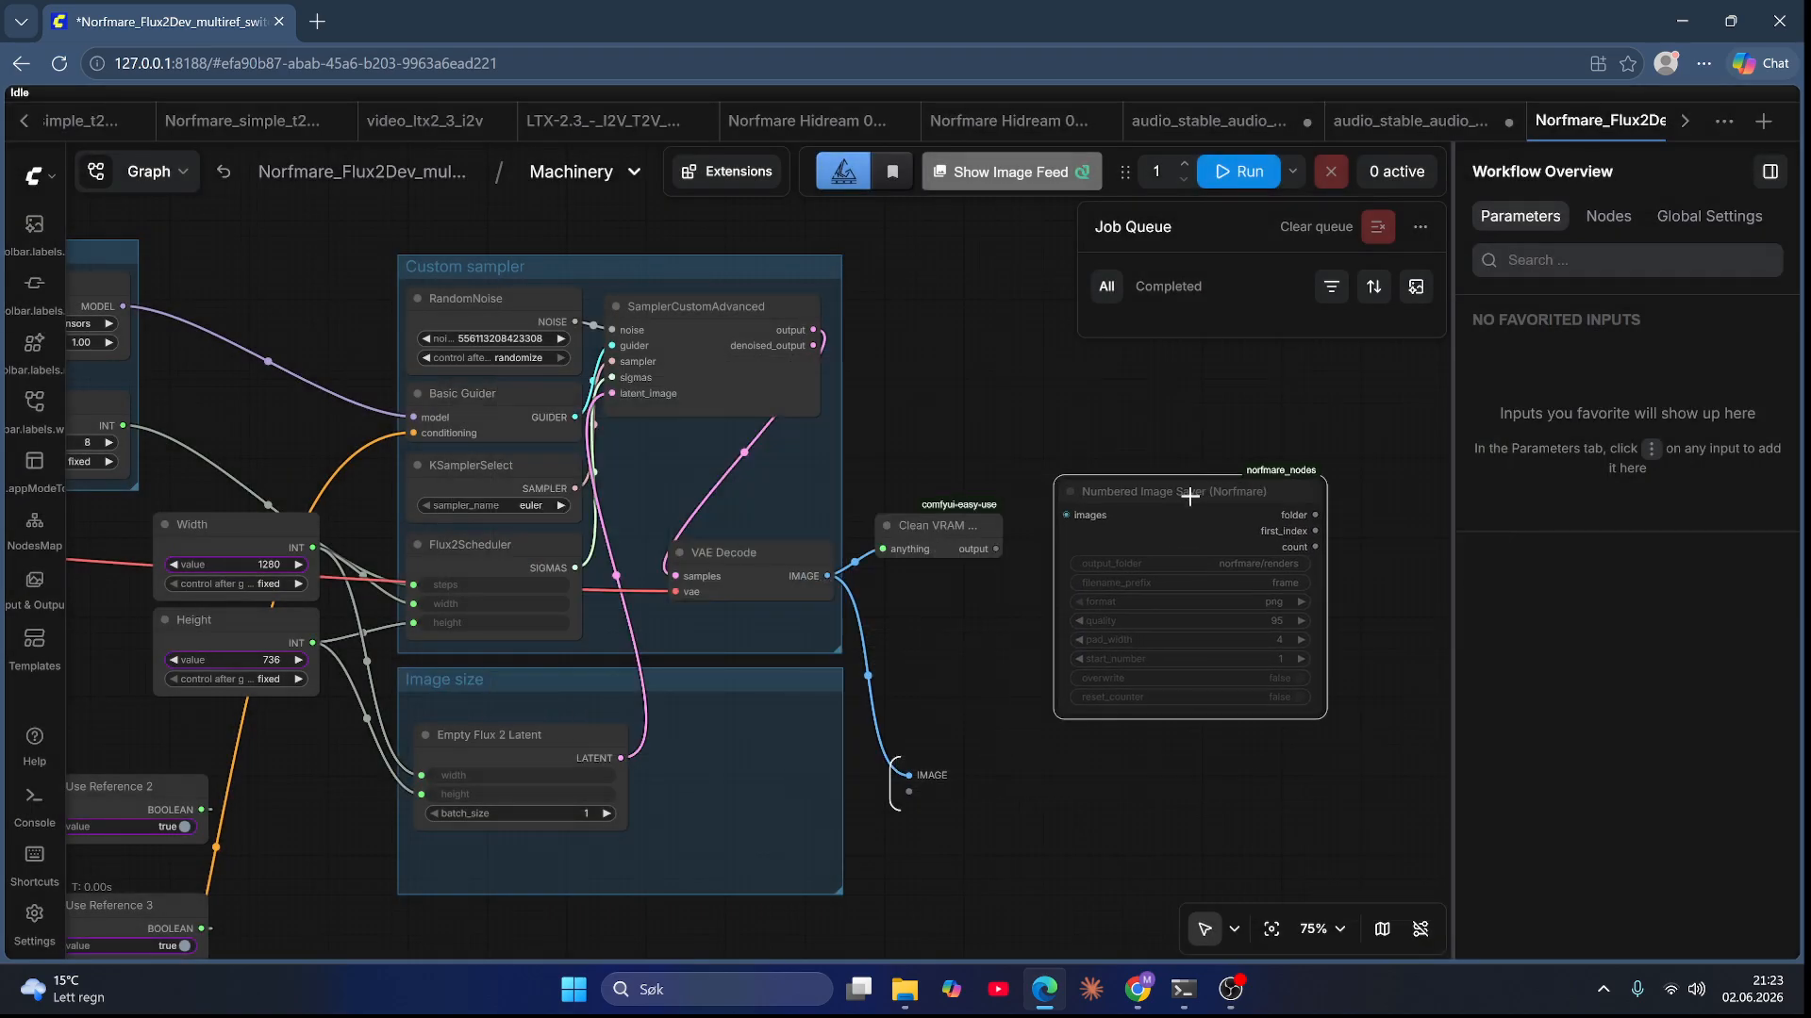
Step: Connect the VAE Decode image output to the Numbered Image Saver and set its filename prefix to ep6
drag(827, 575, 1067, 515)
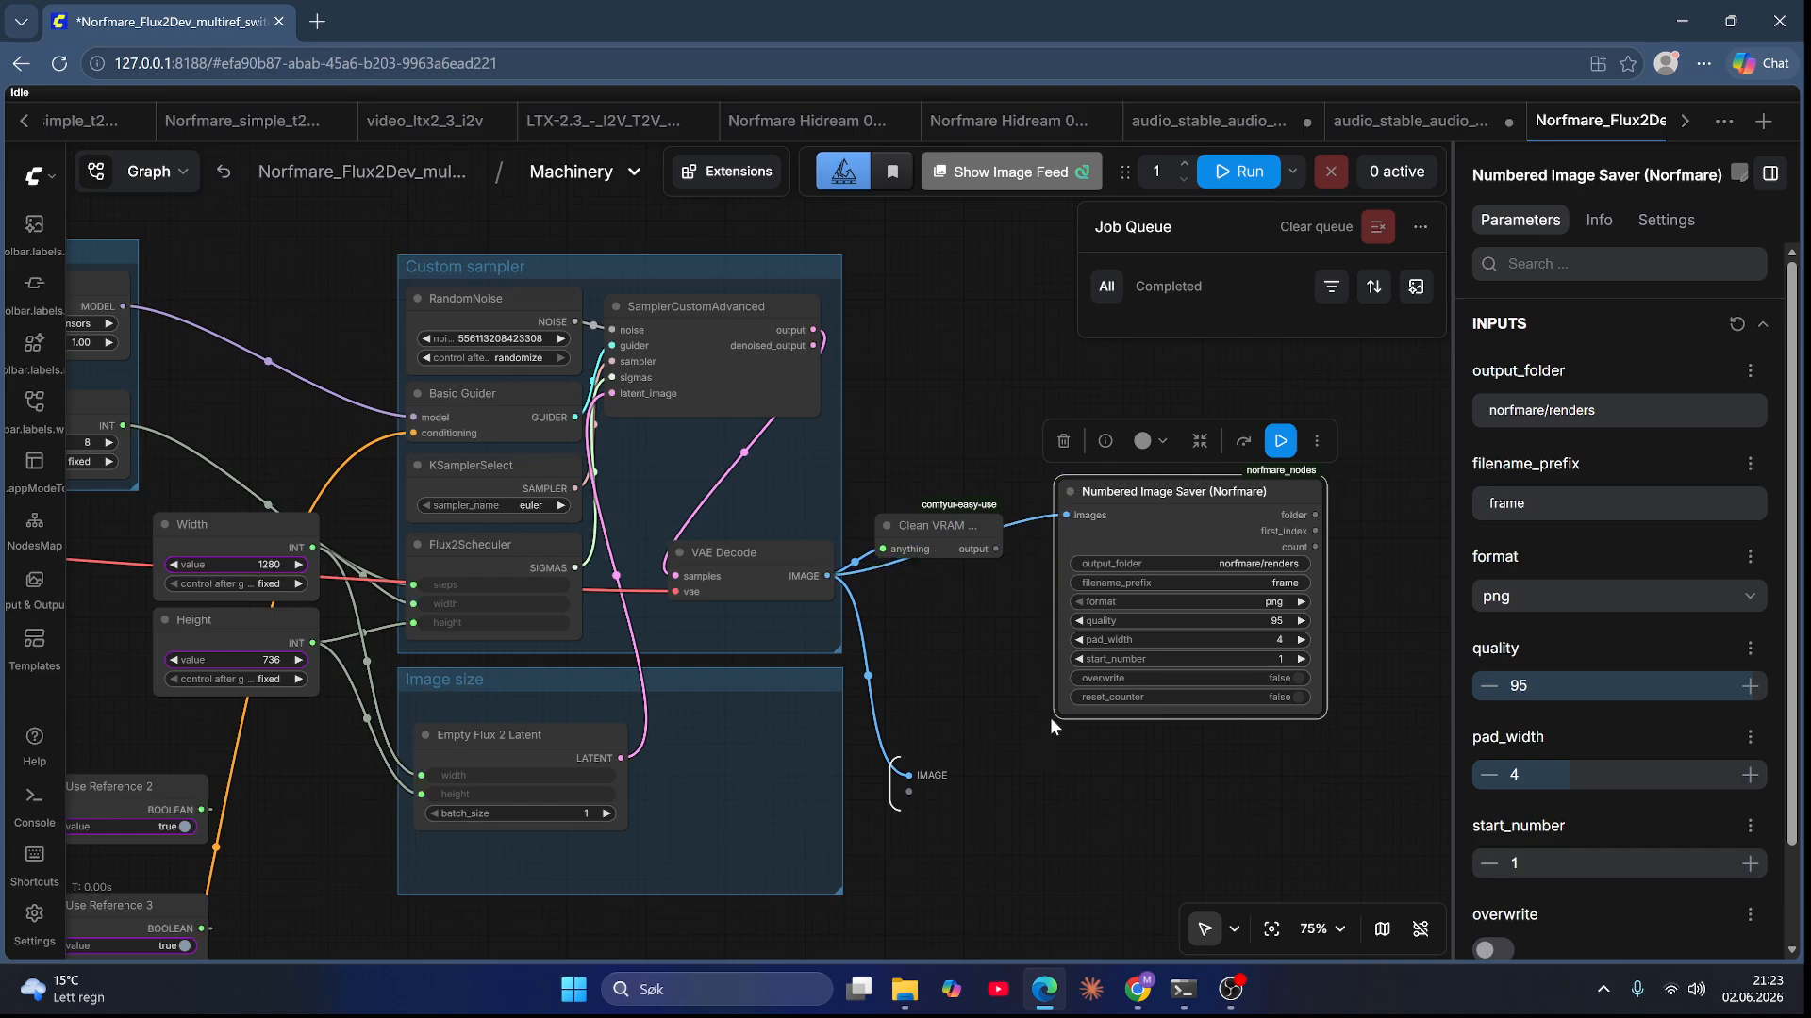
click(1284, 582)
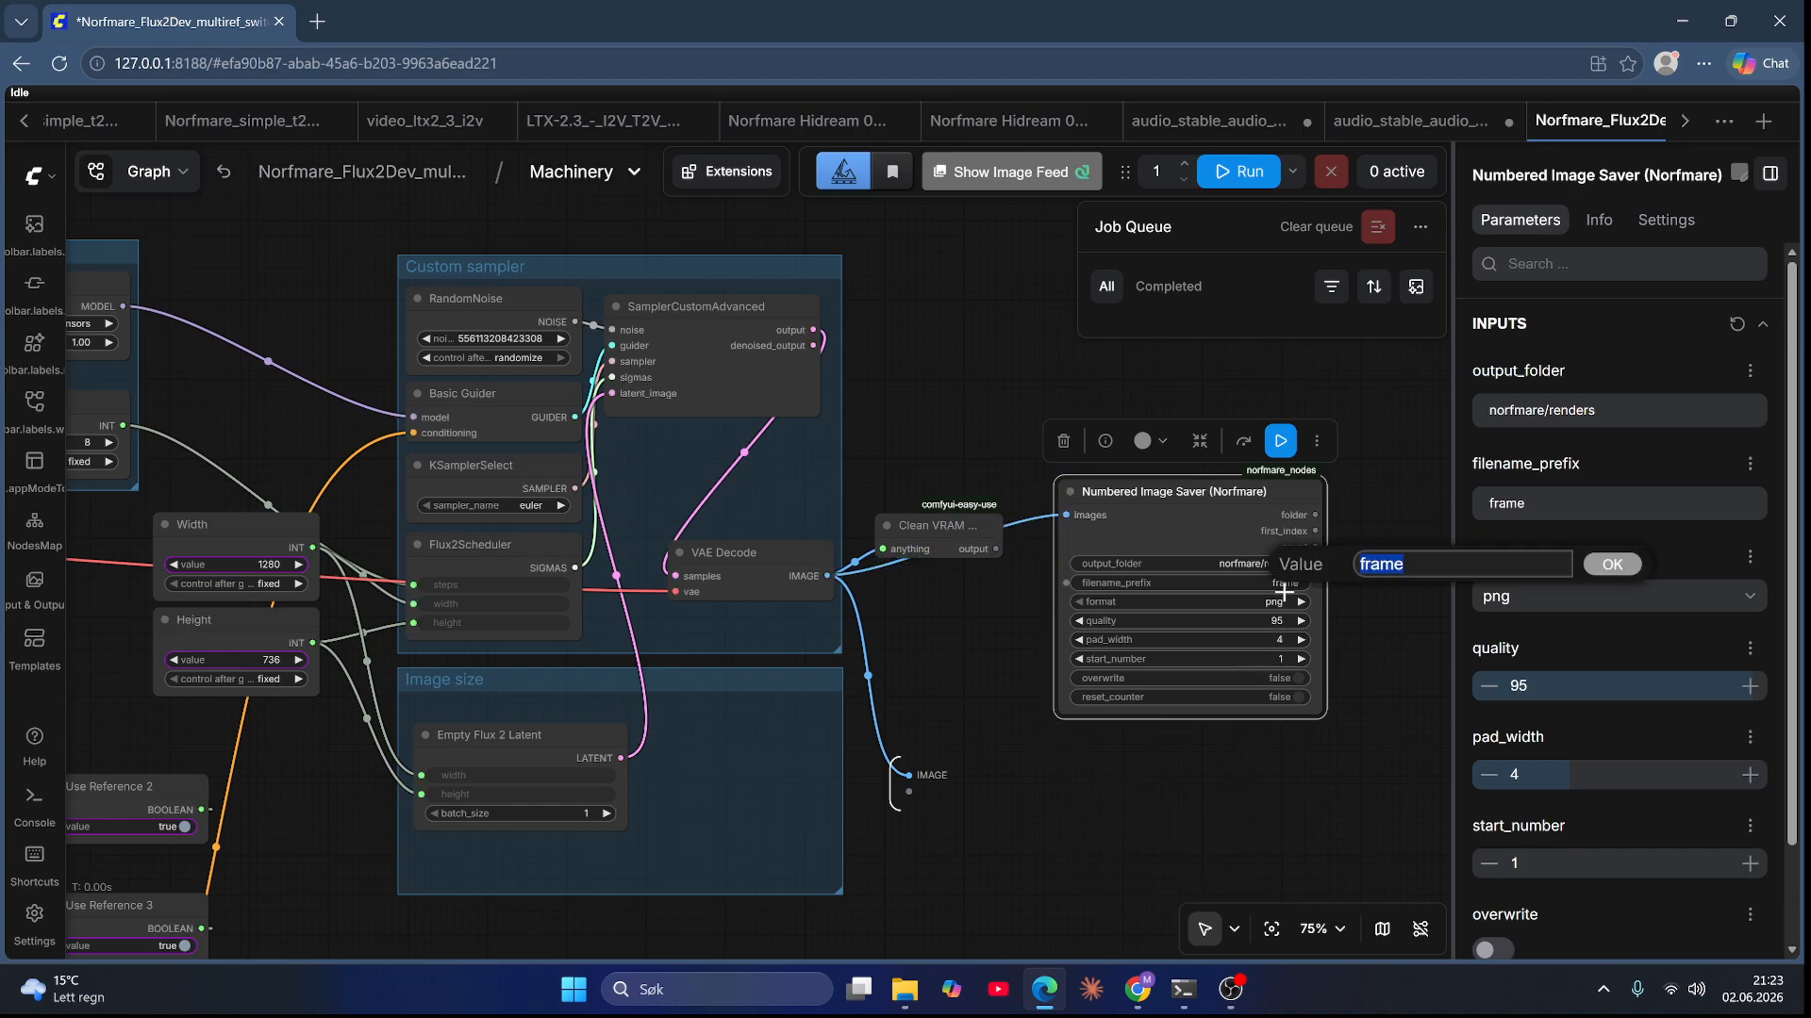
text(ep6)
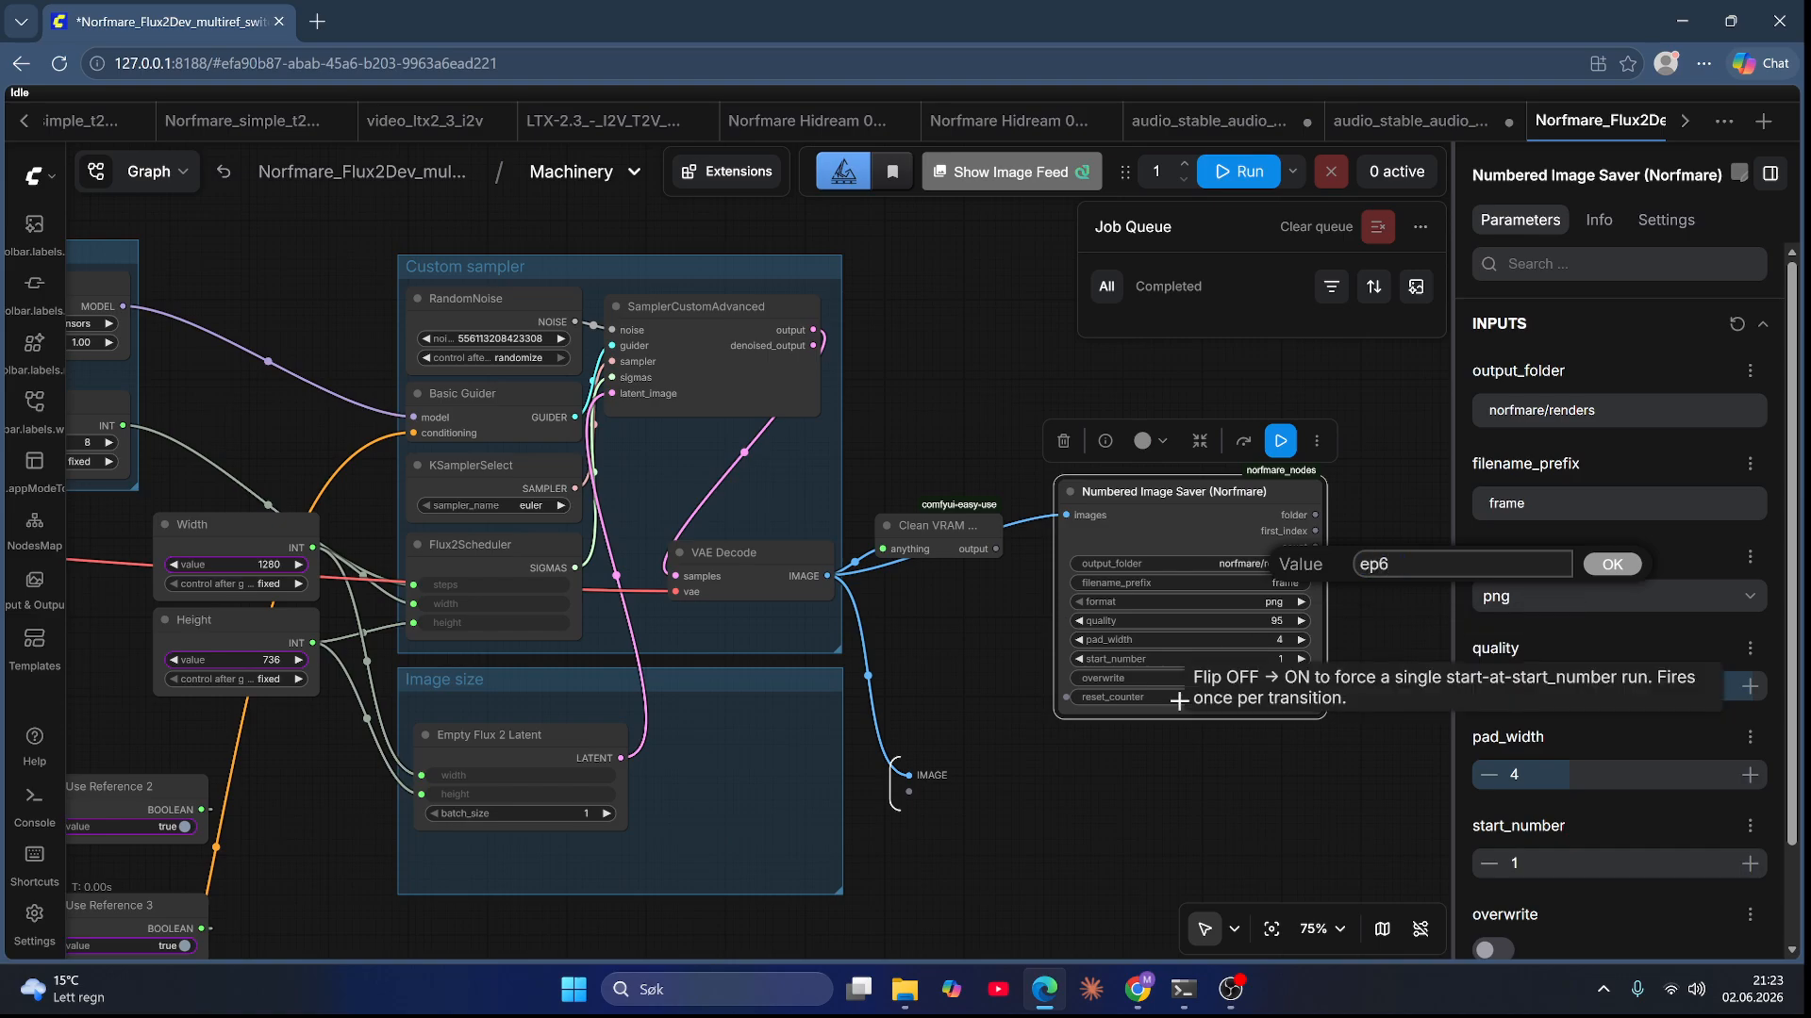
key(Return)
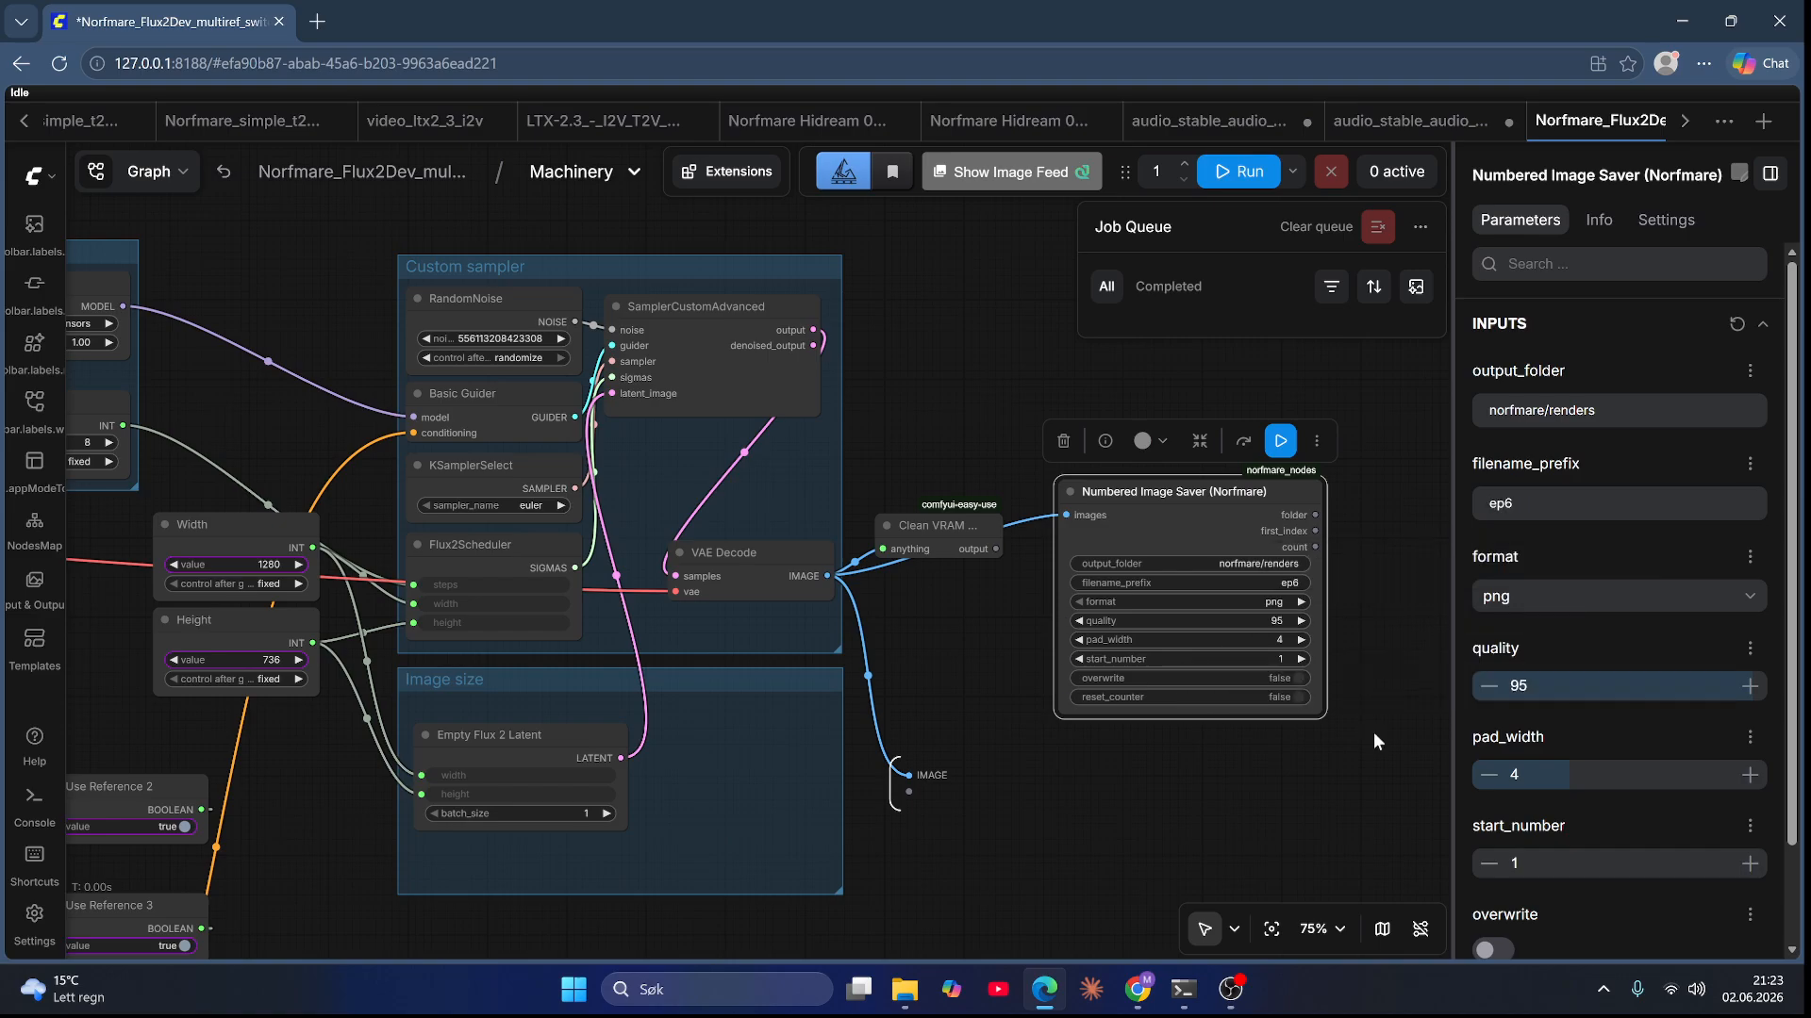
Step: Create a new folder named "Second try" inside the i2v image folder and open it
click(905, 989)
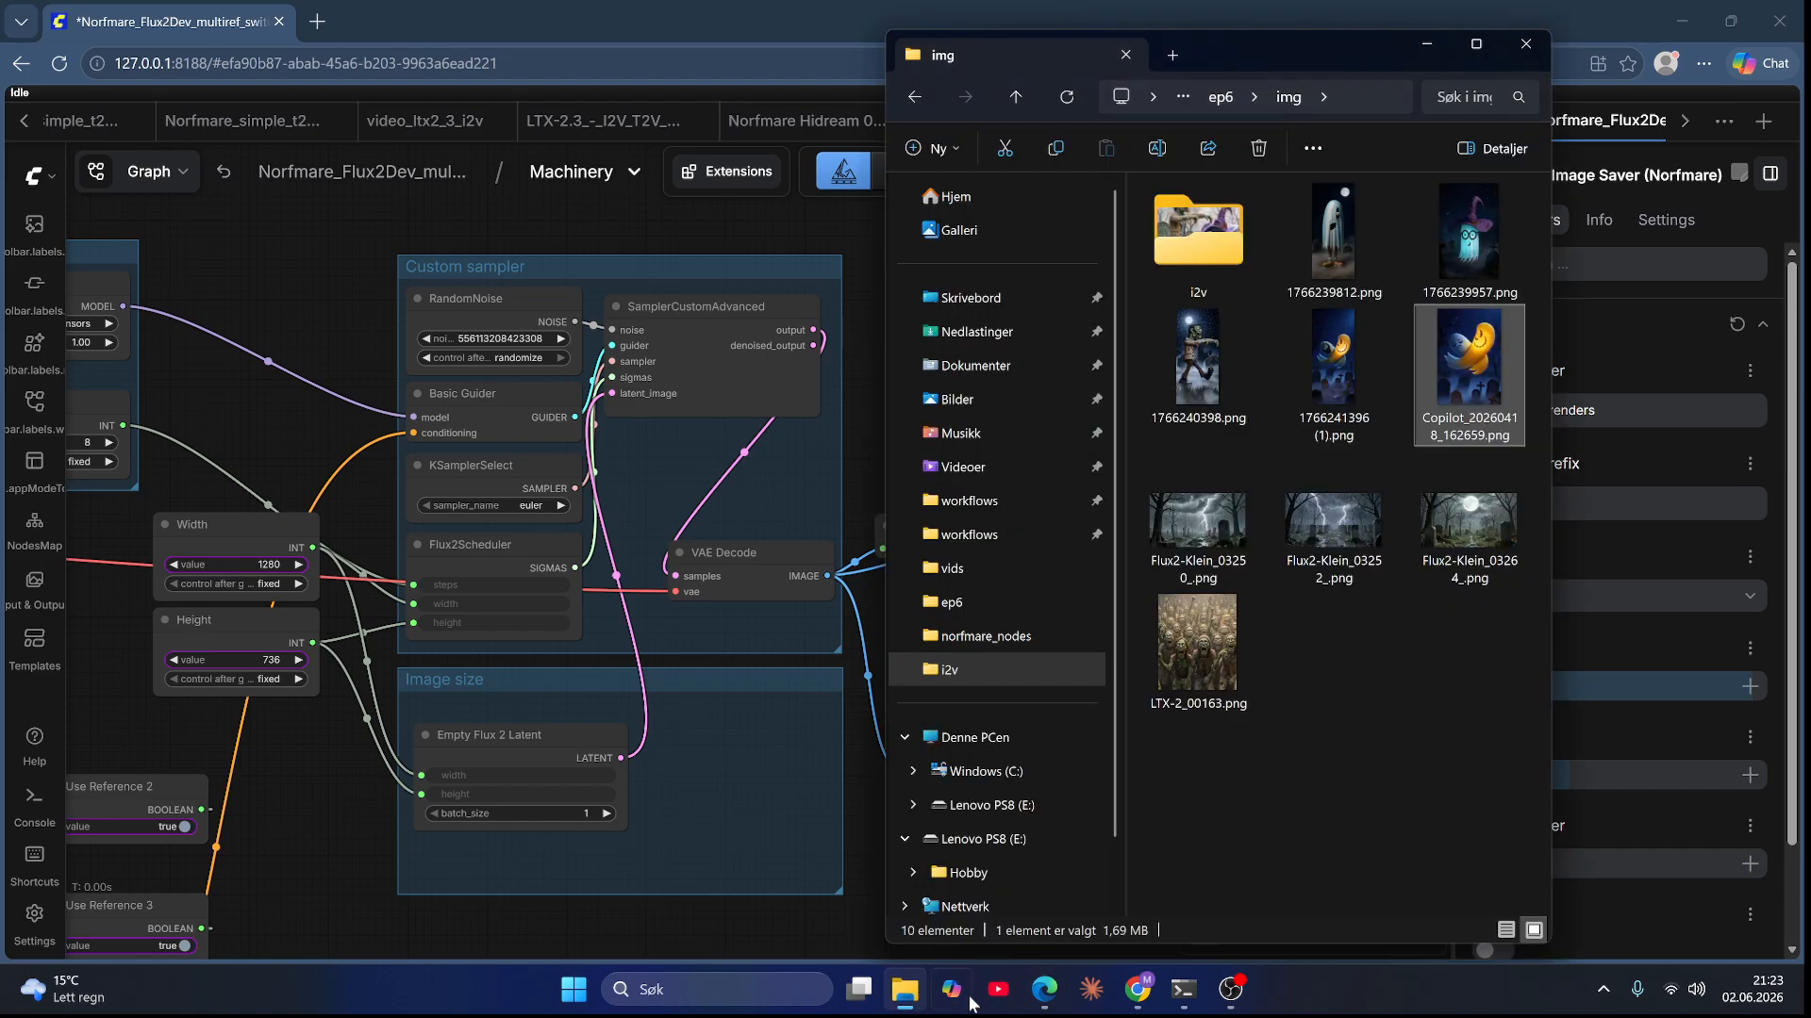
double_click(1225, 270)
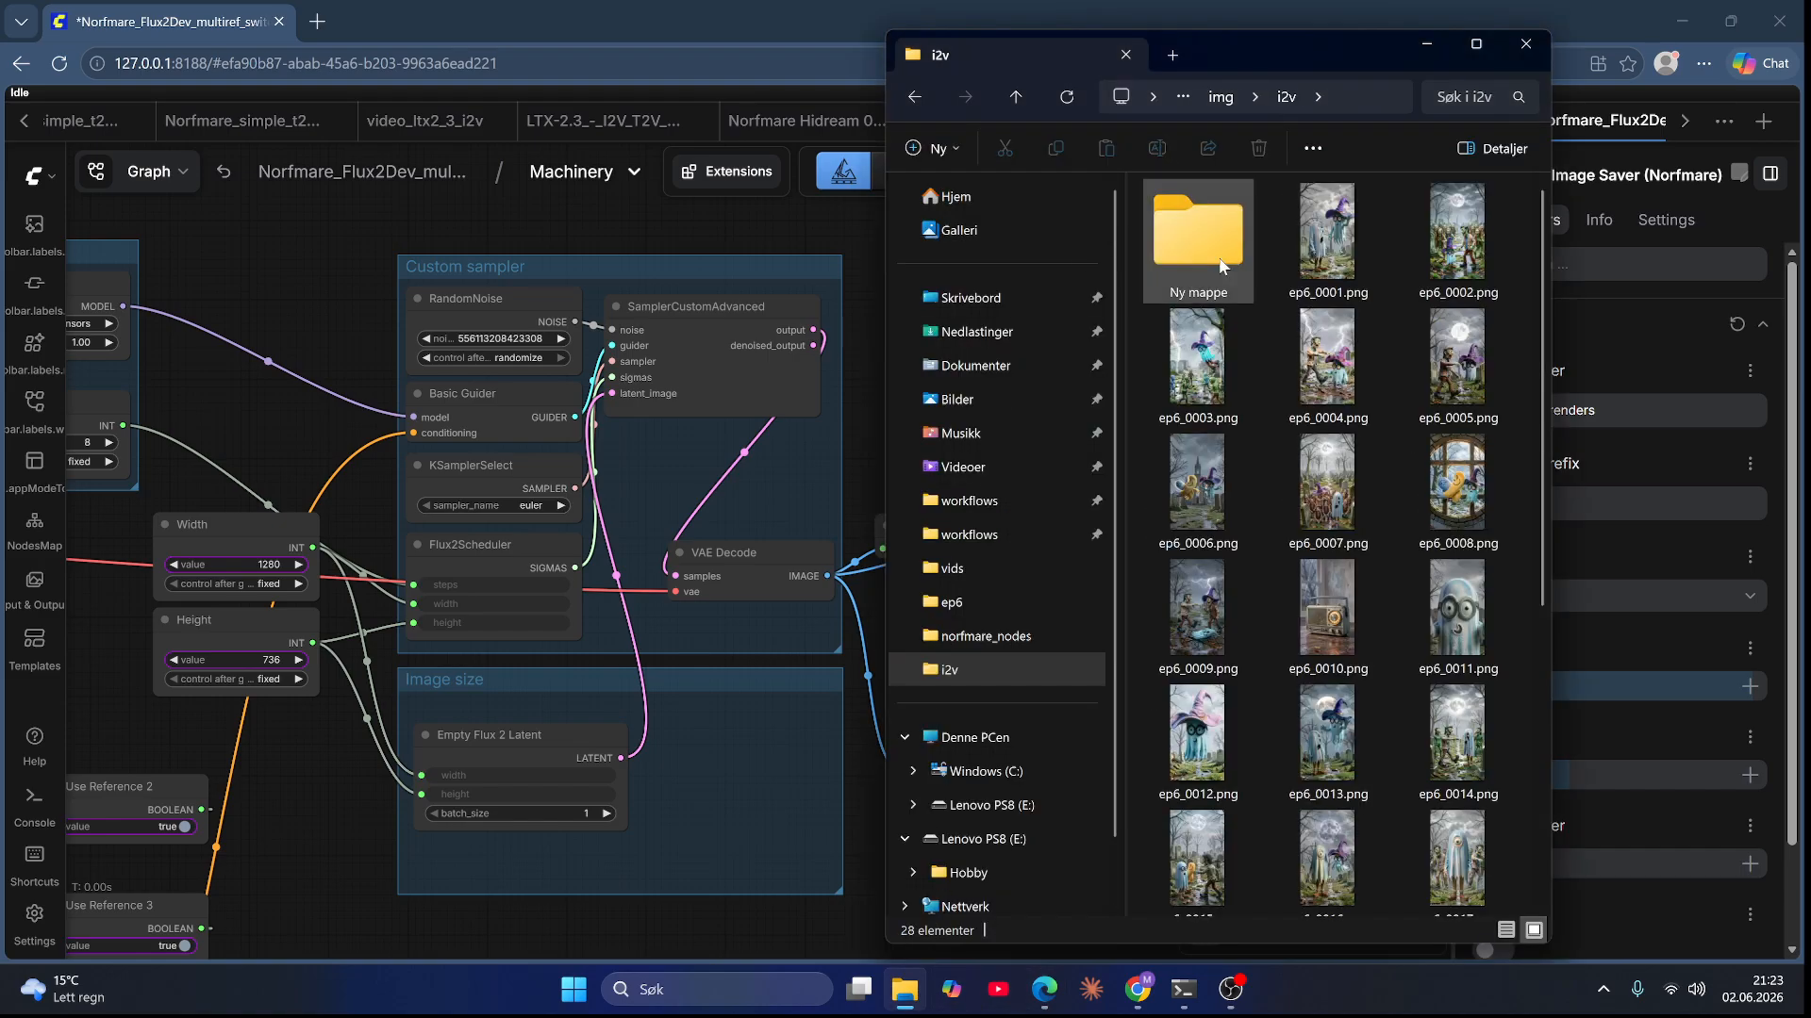
click(1214, 293)
click(1214, 293)
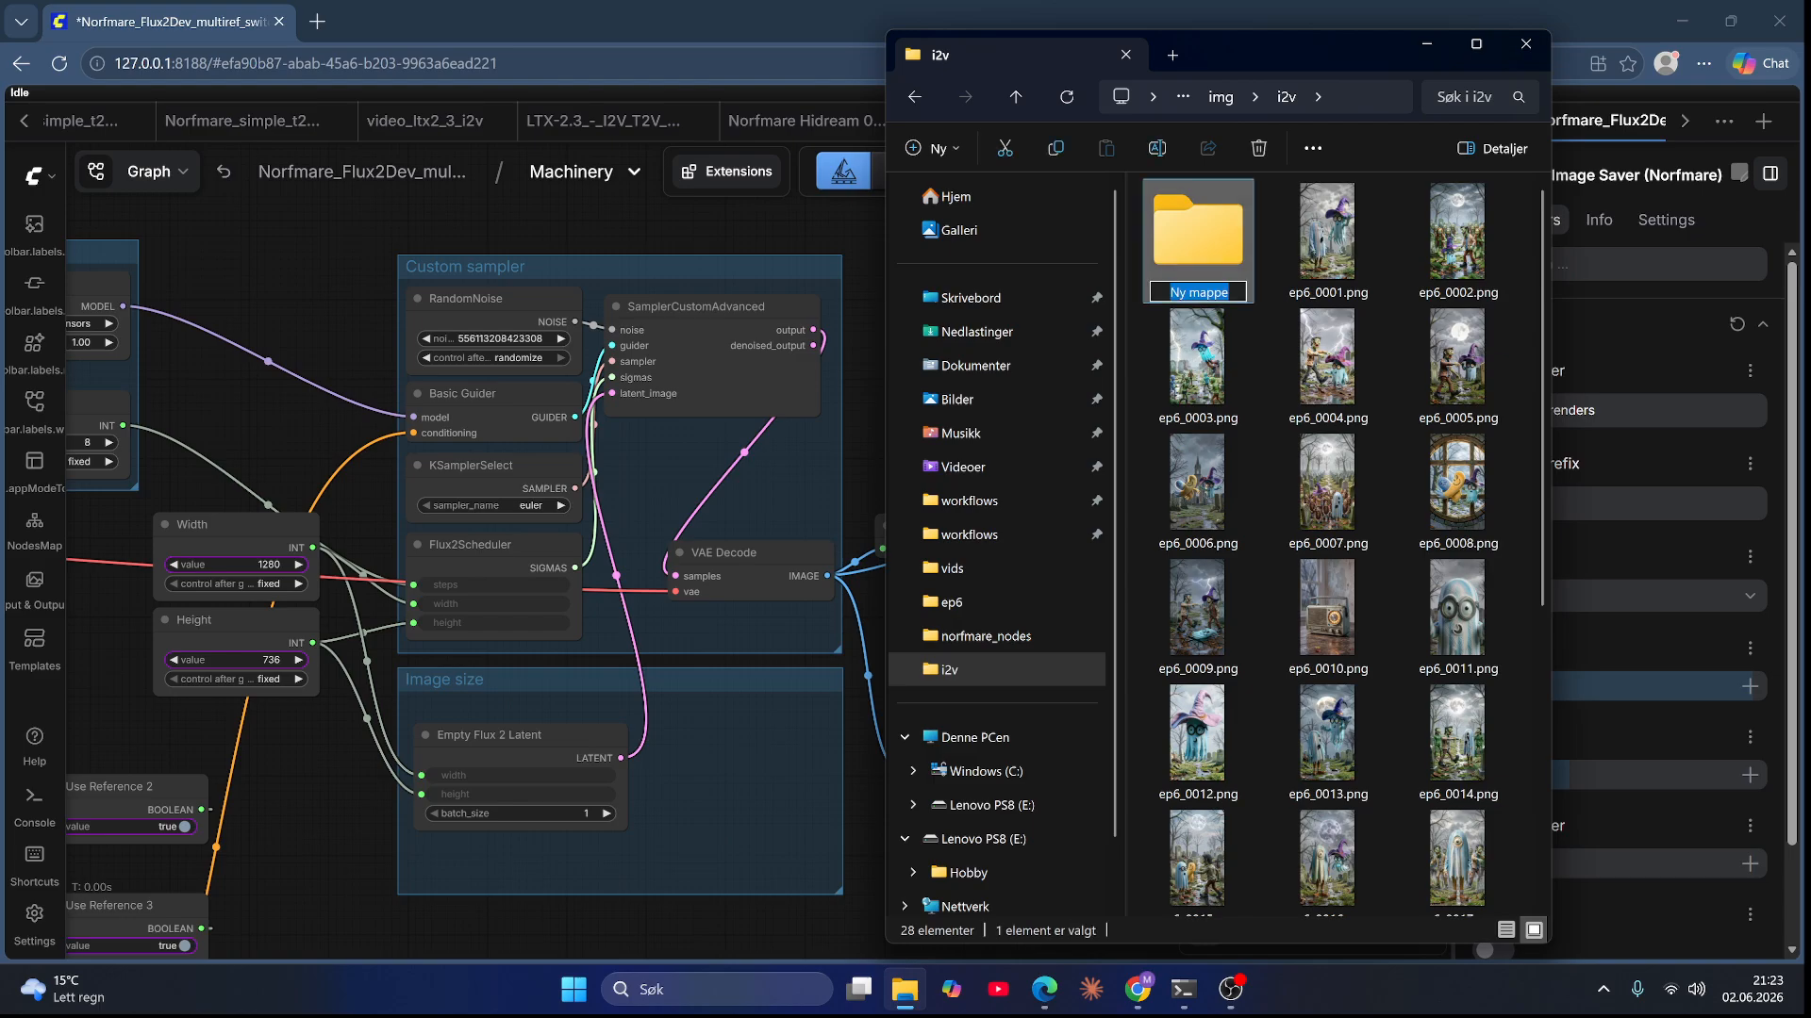
text(Second)
key(BackSpace)
text(try)
key(Return)
key(Return)
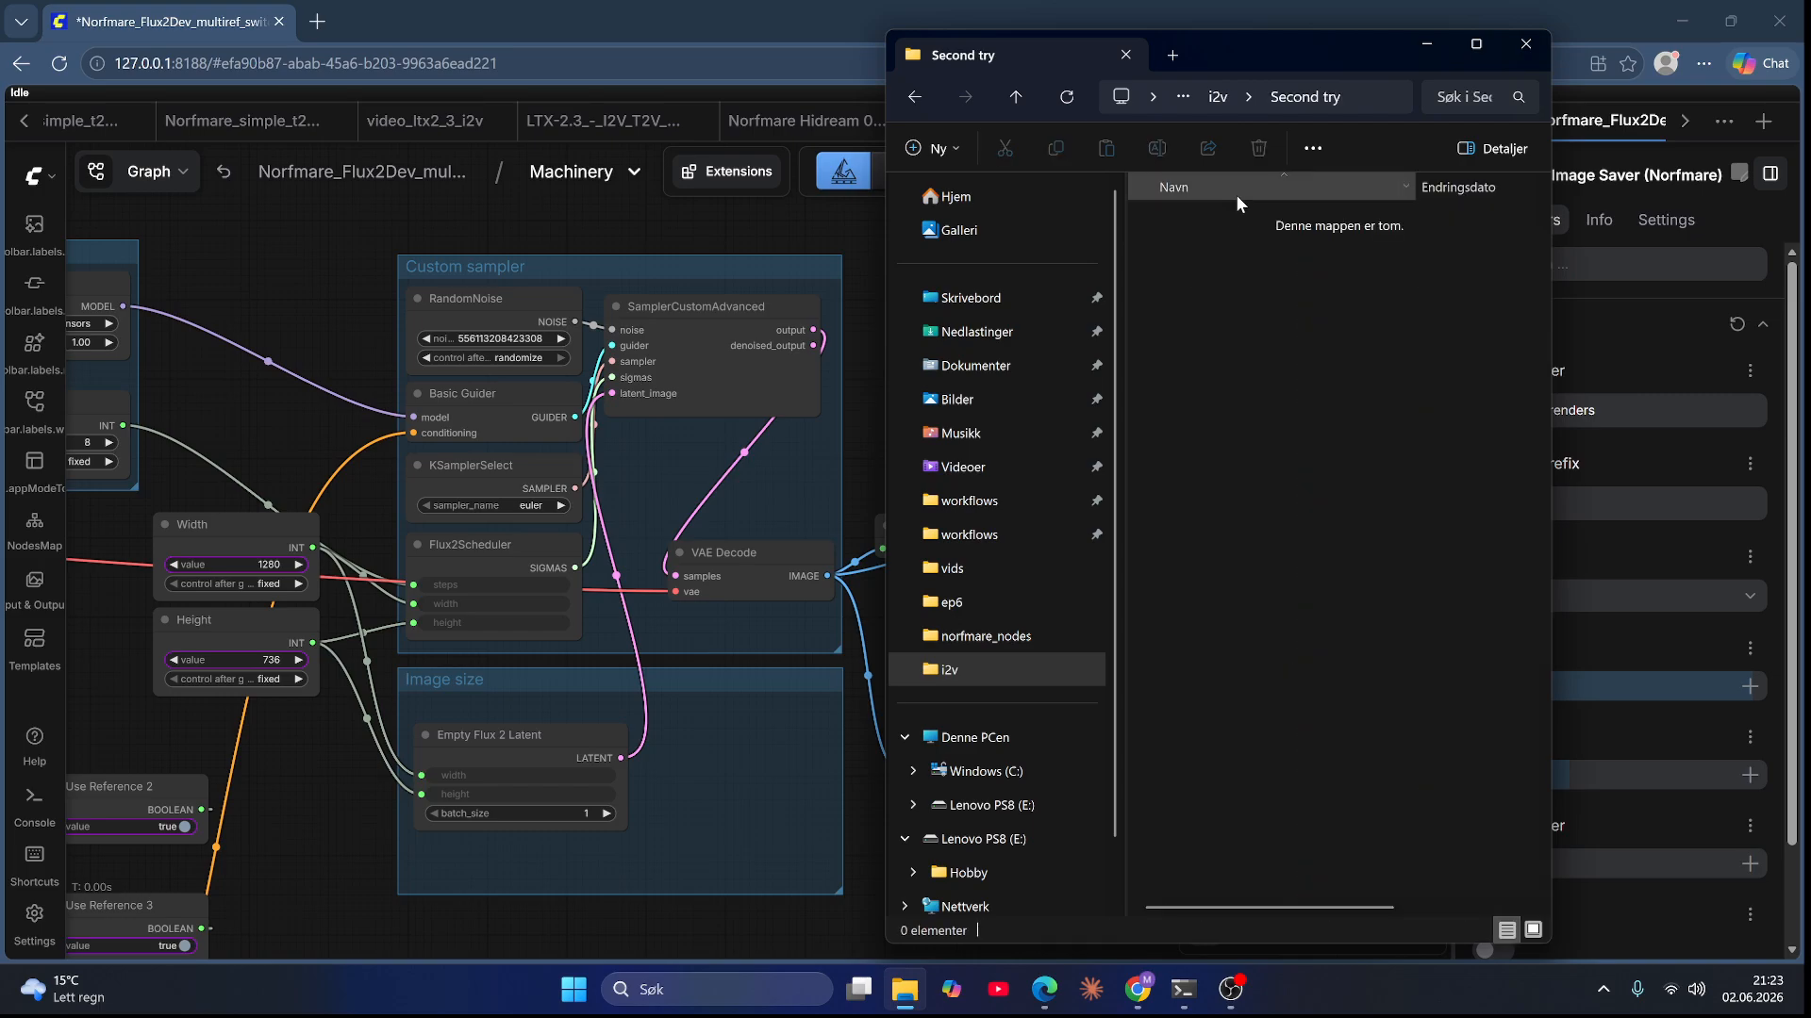
Step: Copy the Second try folder's path and paste it as the Numbered Image Saver's output folder
click(1383, 87)
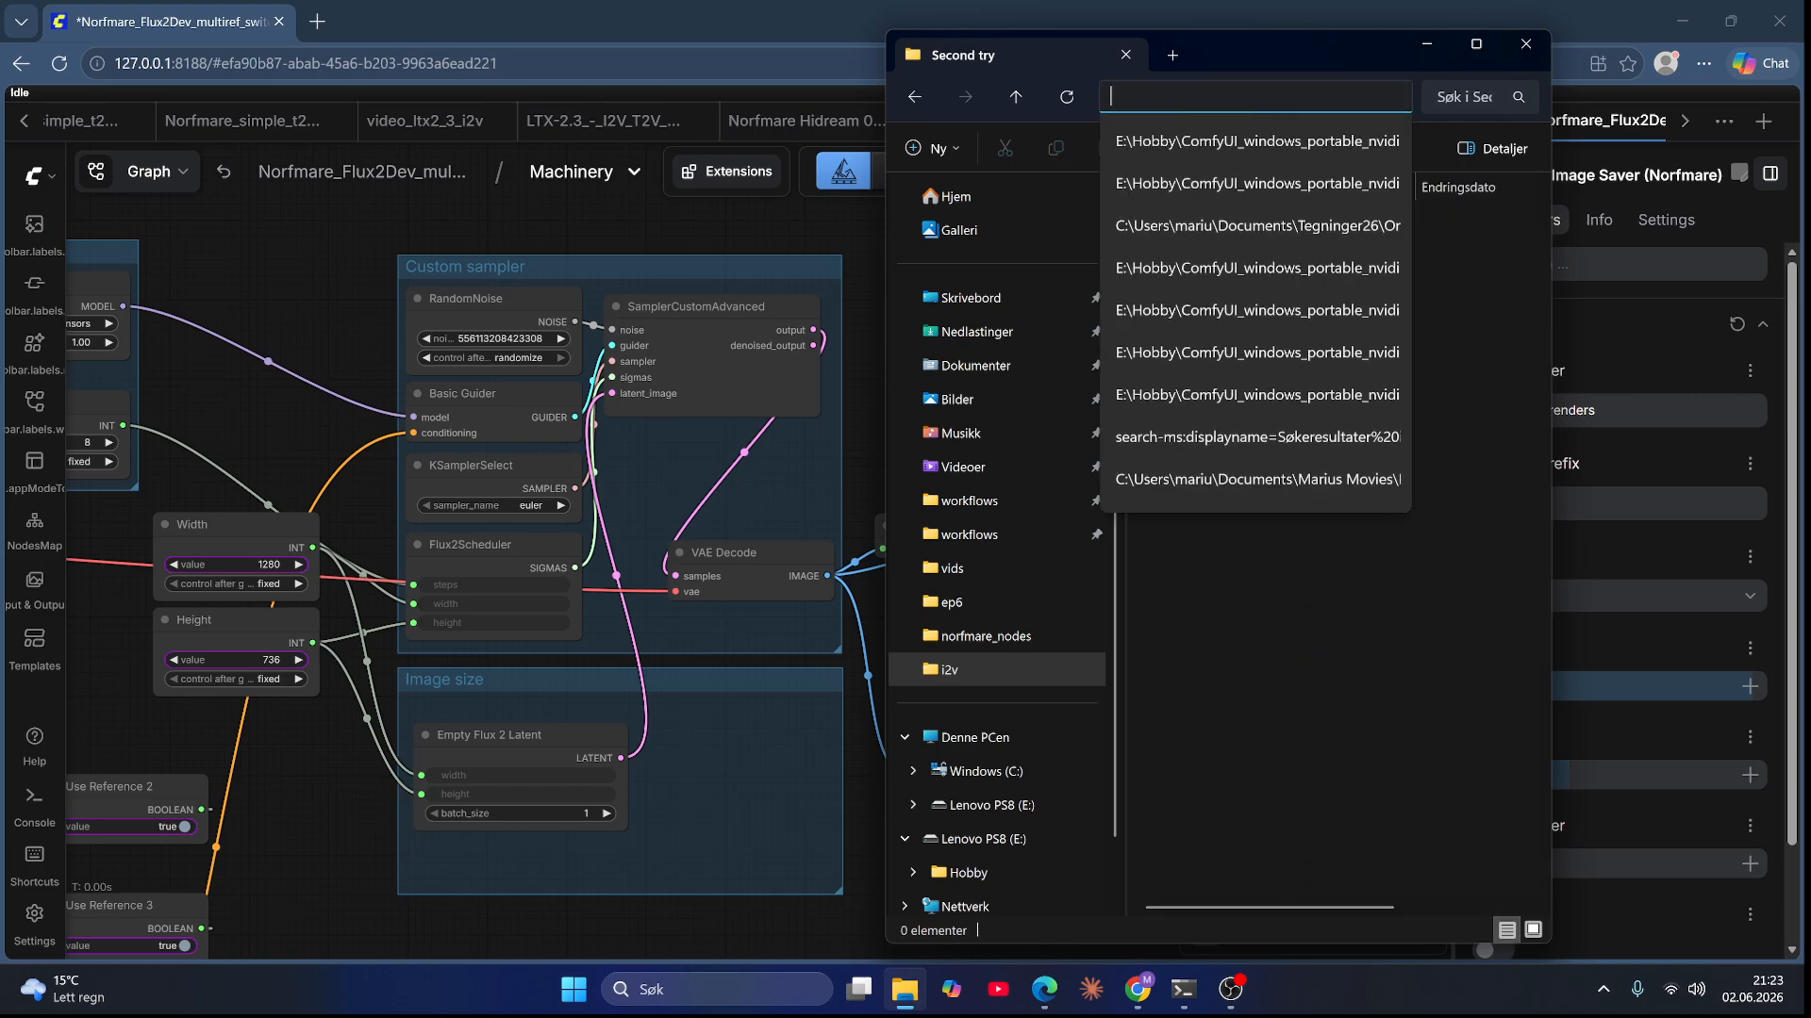
click(1445, 648)
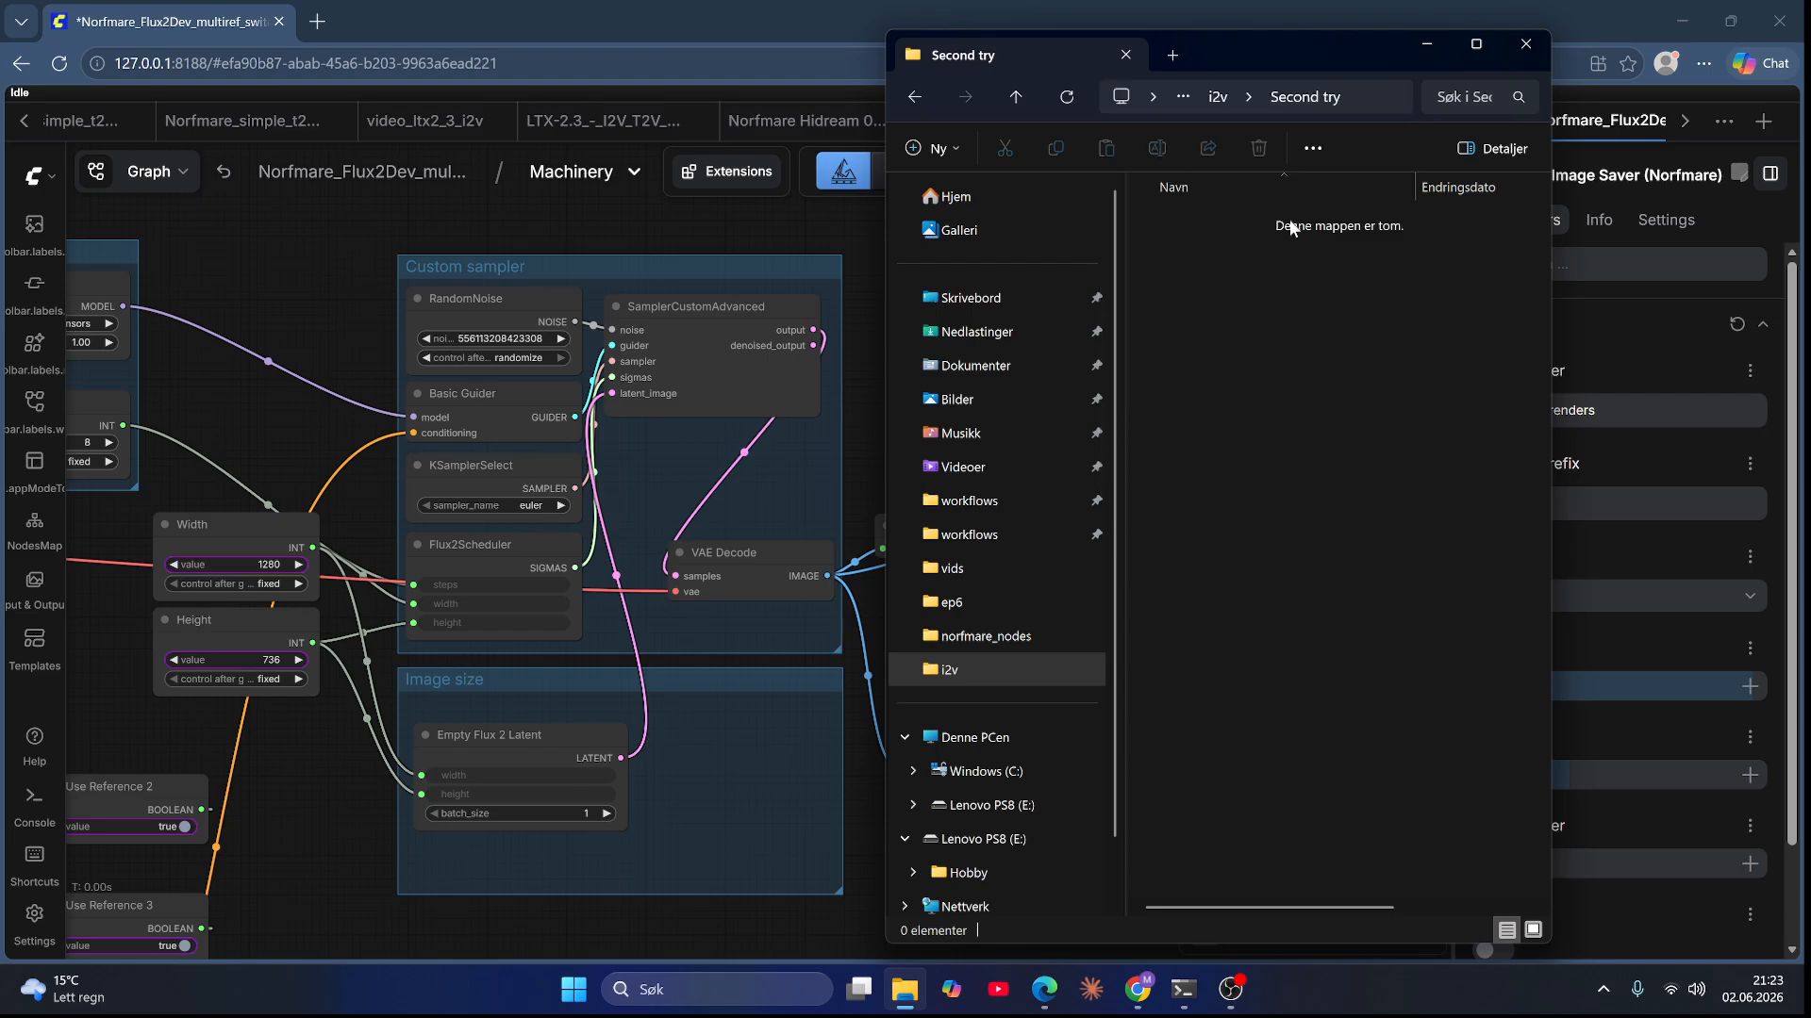
click(1372, 100)
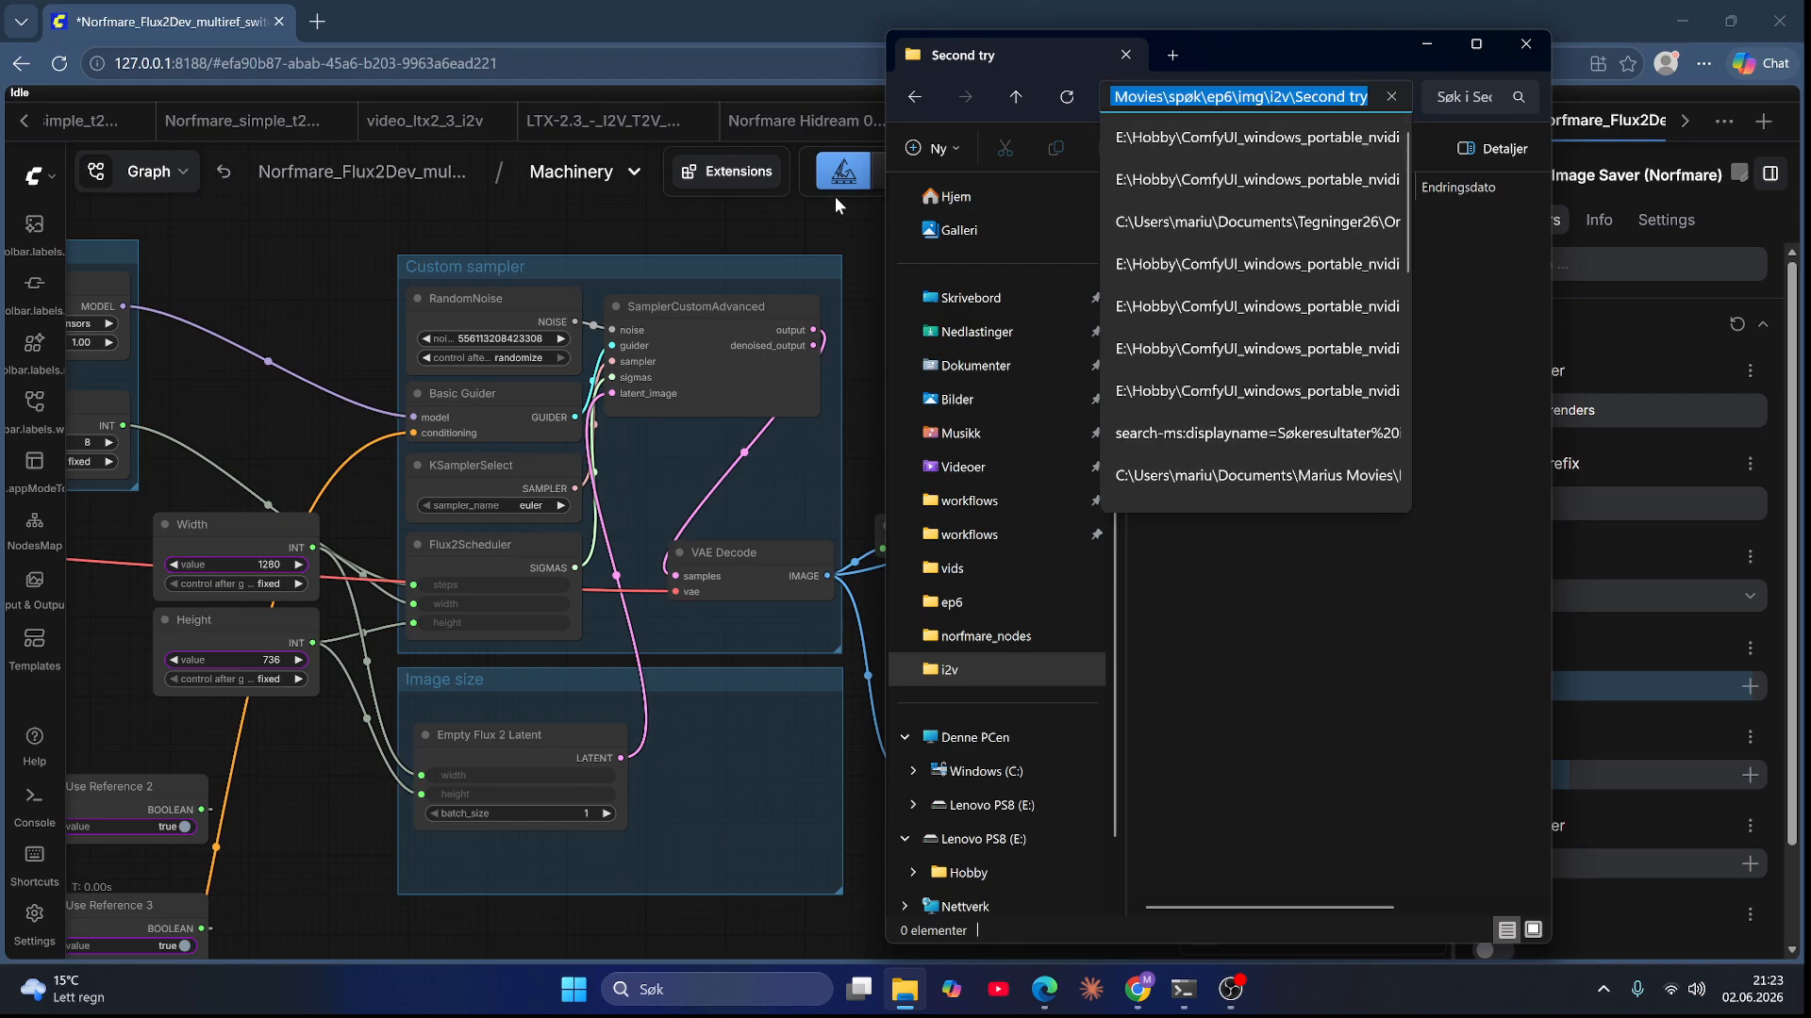
click(826, 230)
click(1226, 563)
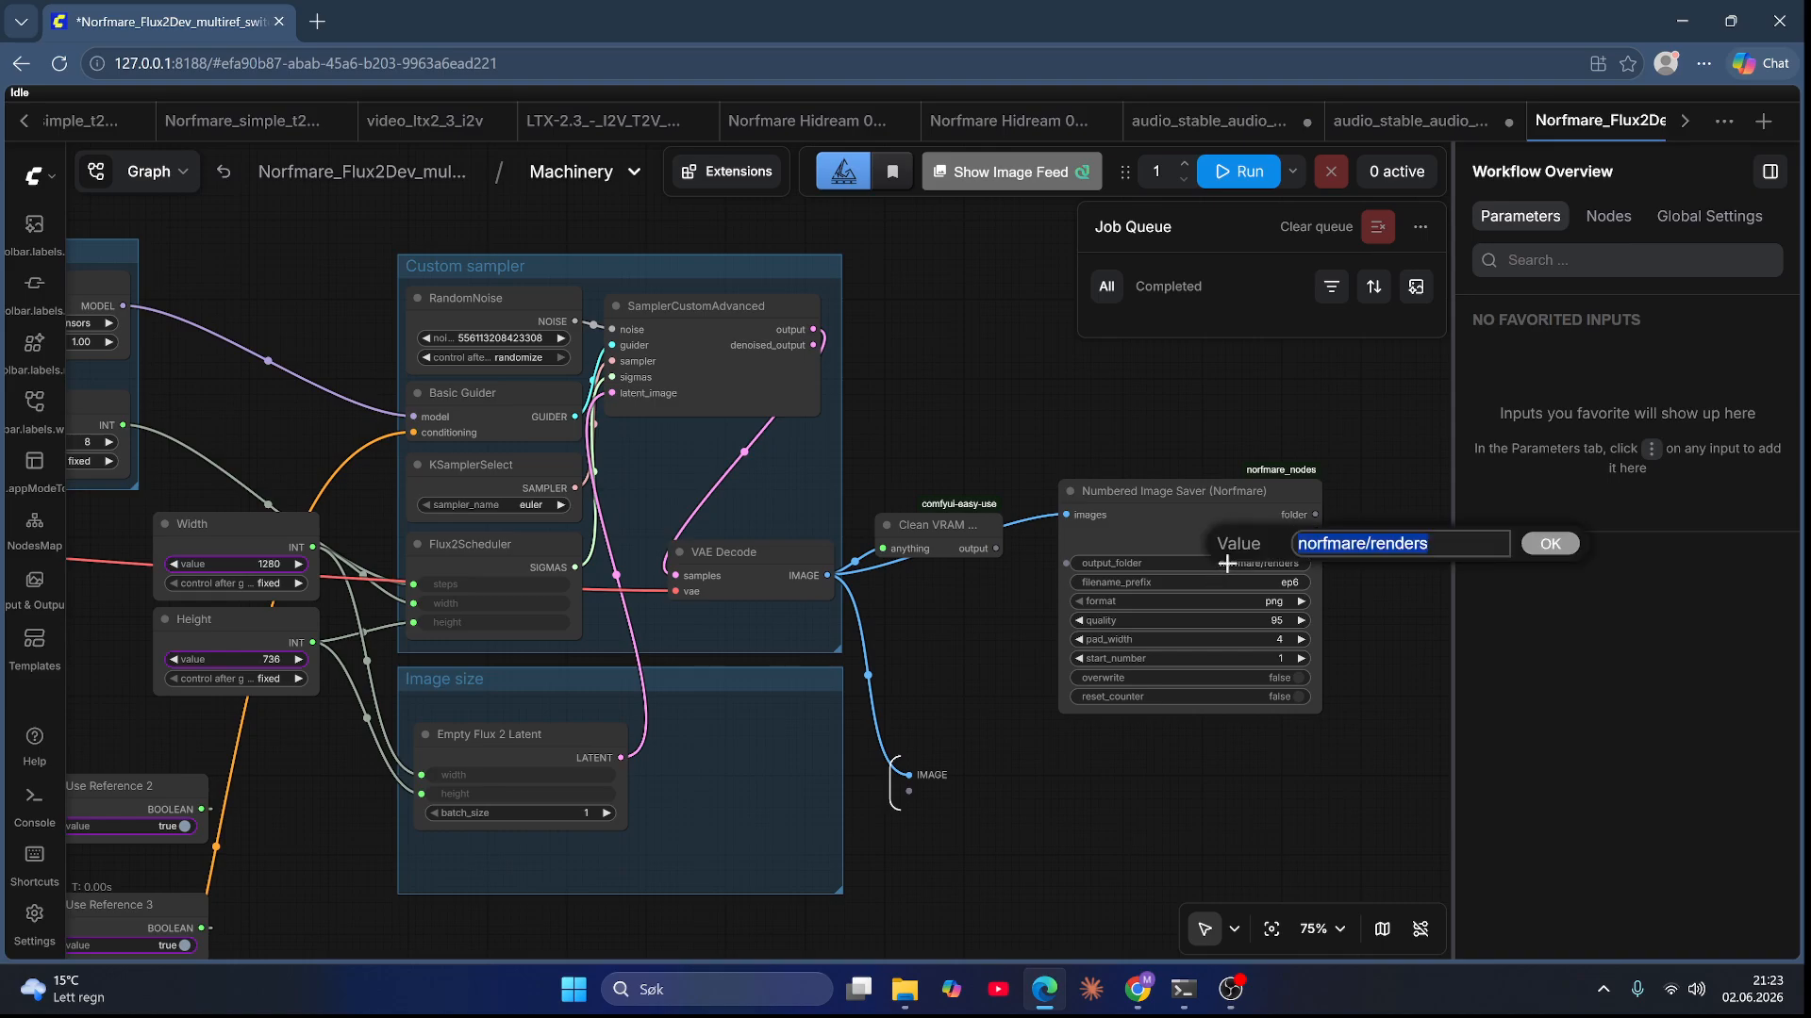
key(ctrl+v)
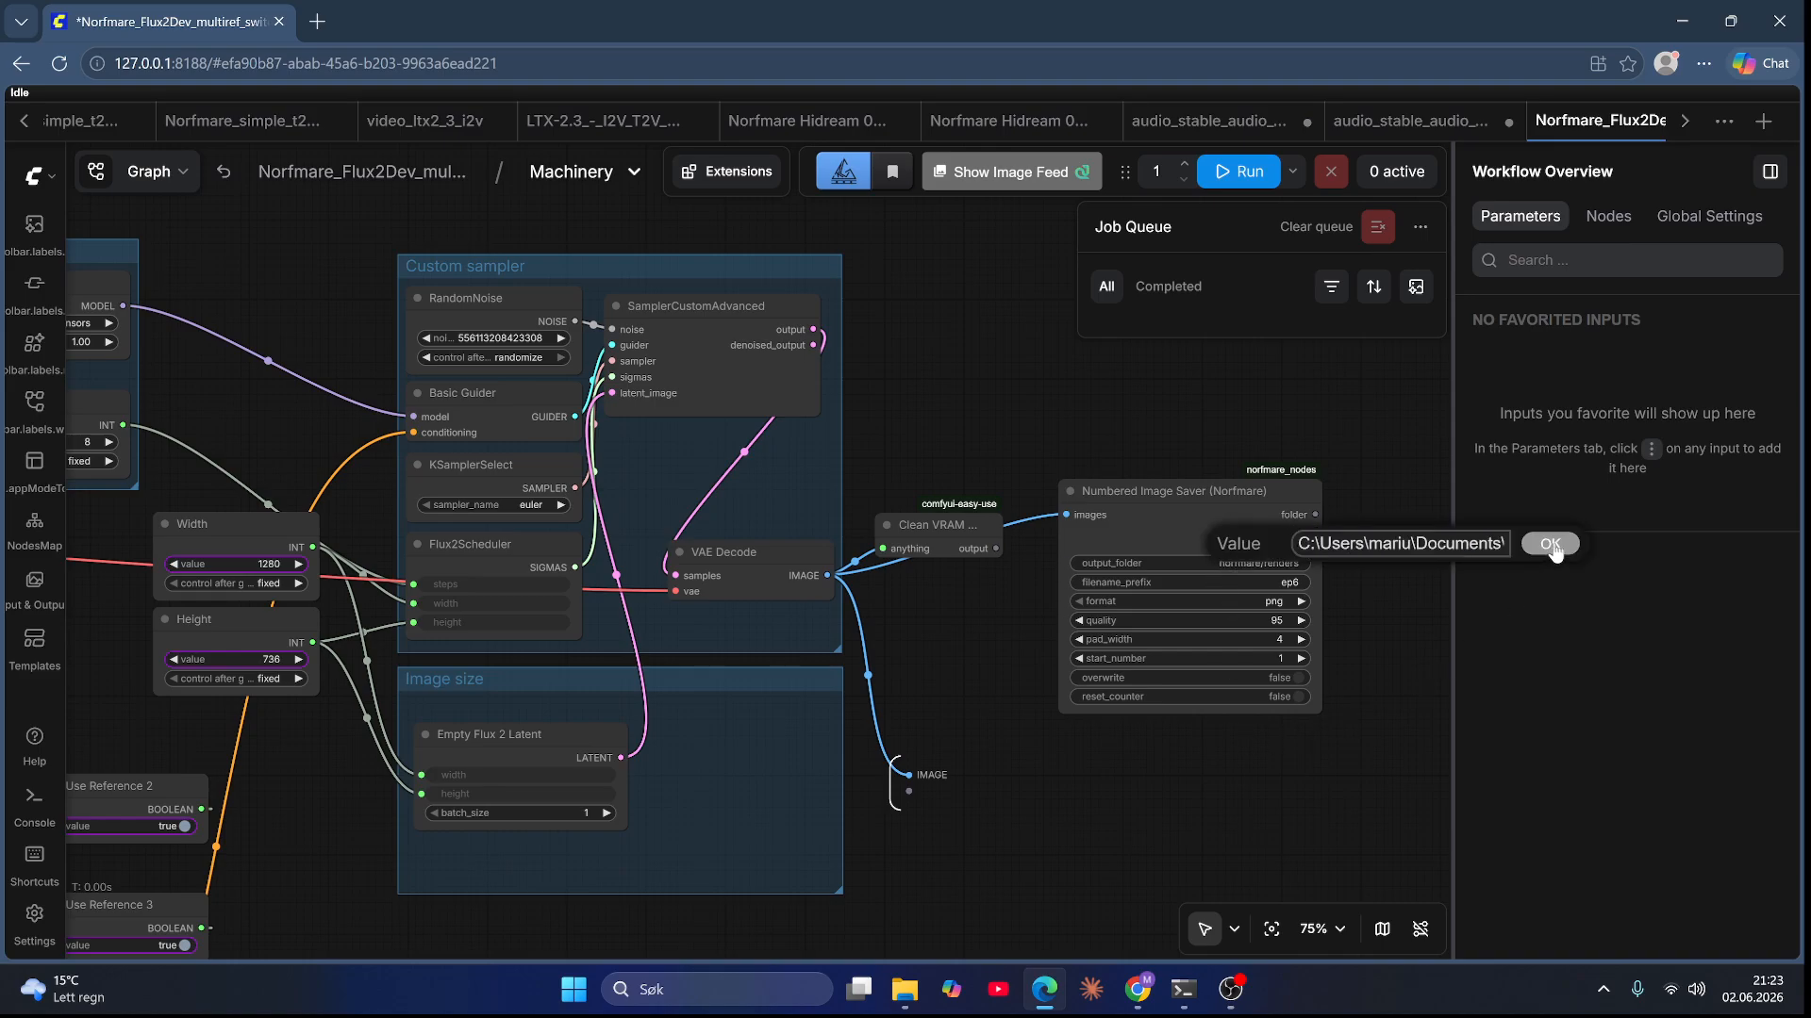
click(1548, 544)
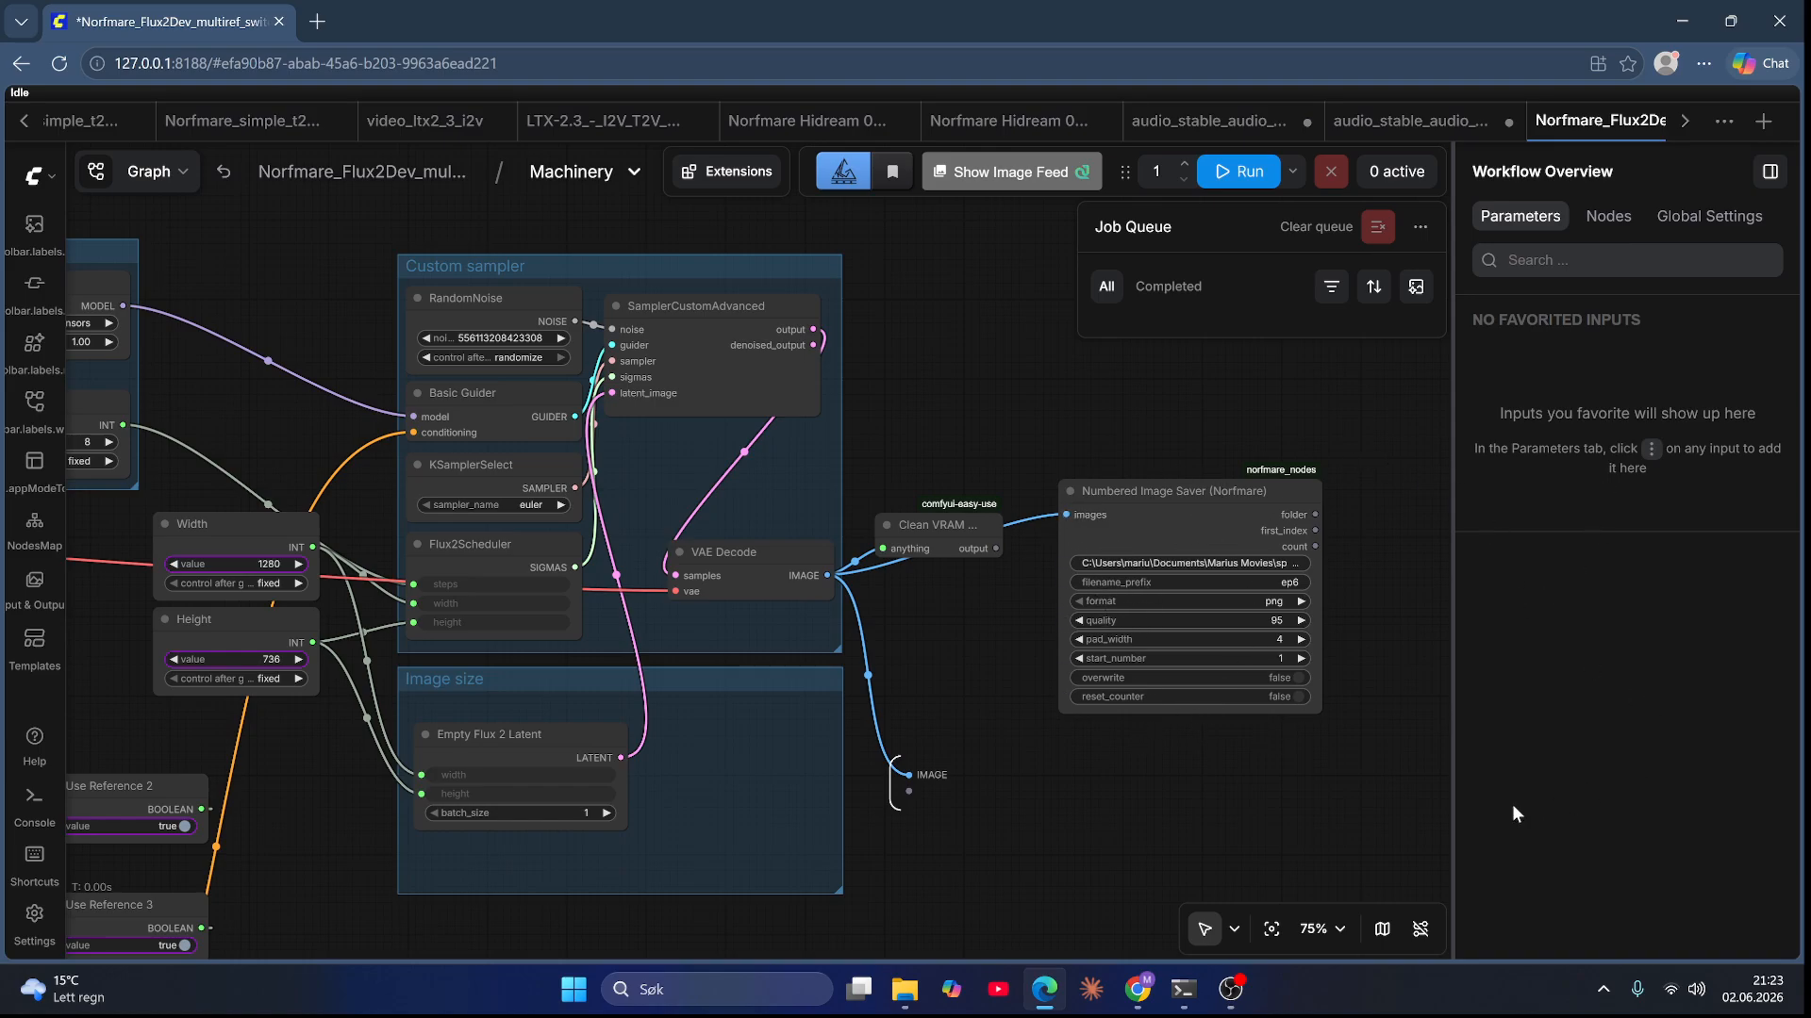
Step: Survey the Machinery subgraph's node layout around the prompt, sampler and reference areas
scroll(762, 830, down, 1)
drag(856, 899, 1192, 824)
scroll(1182, 788, down, 3)
scroll(930, 824, down, 1)
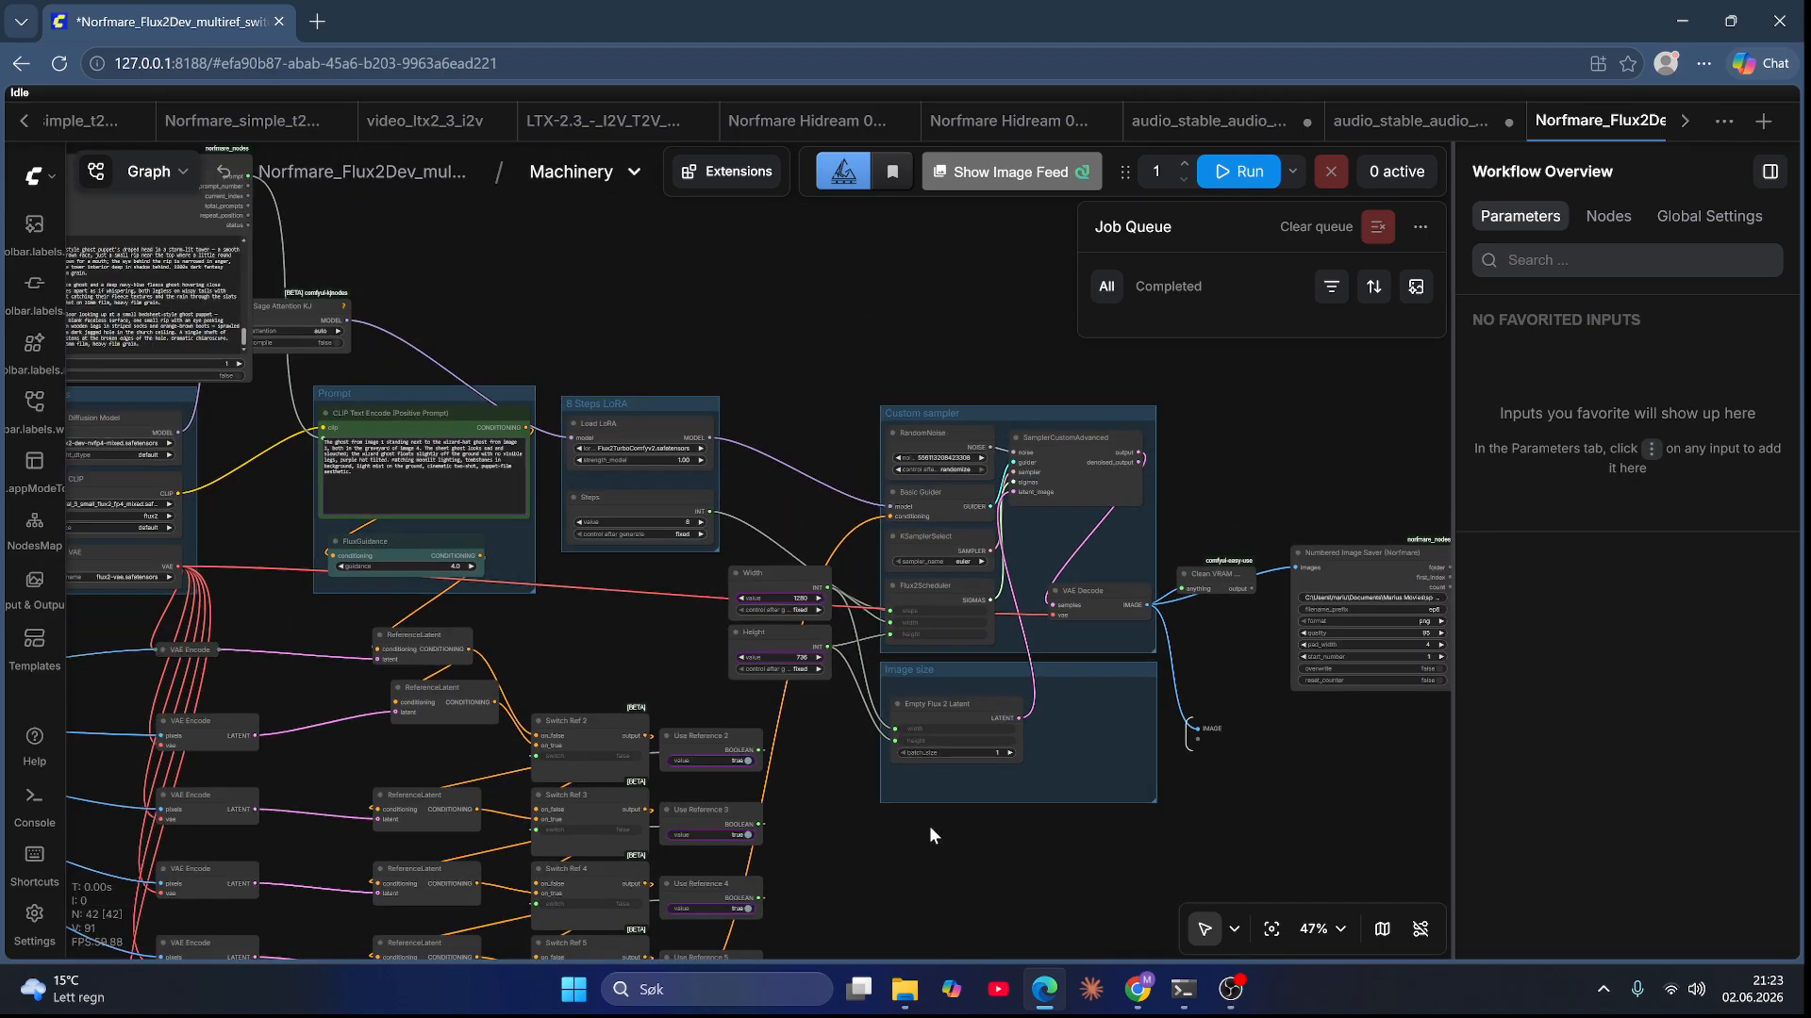
drag(930, 824, 454, 796)
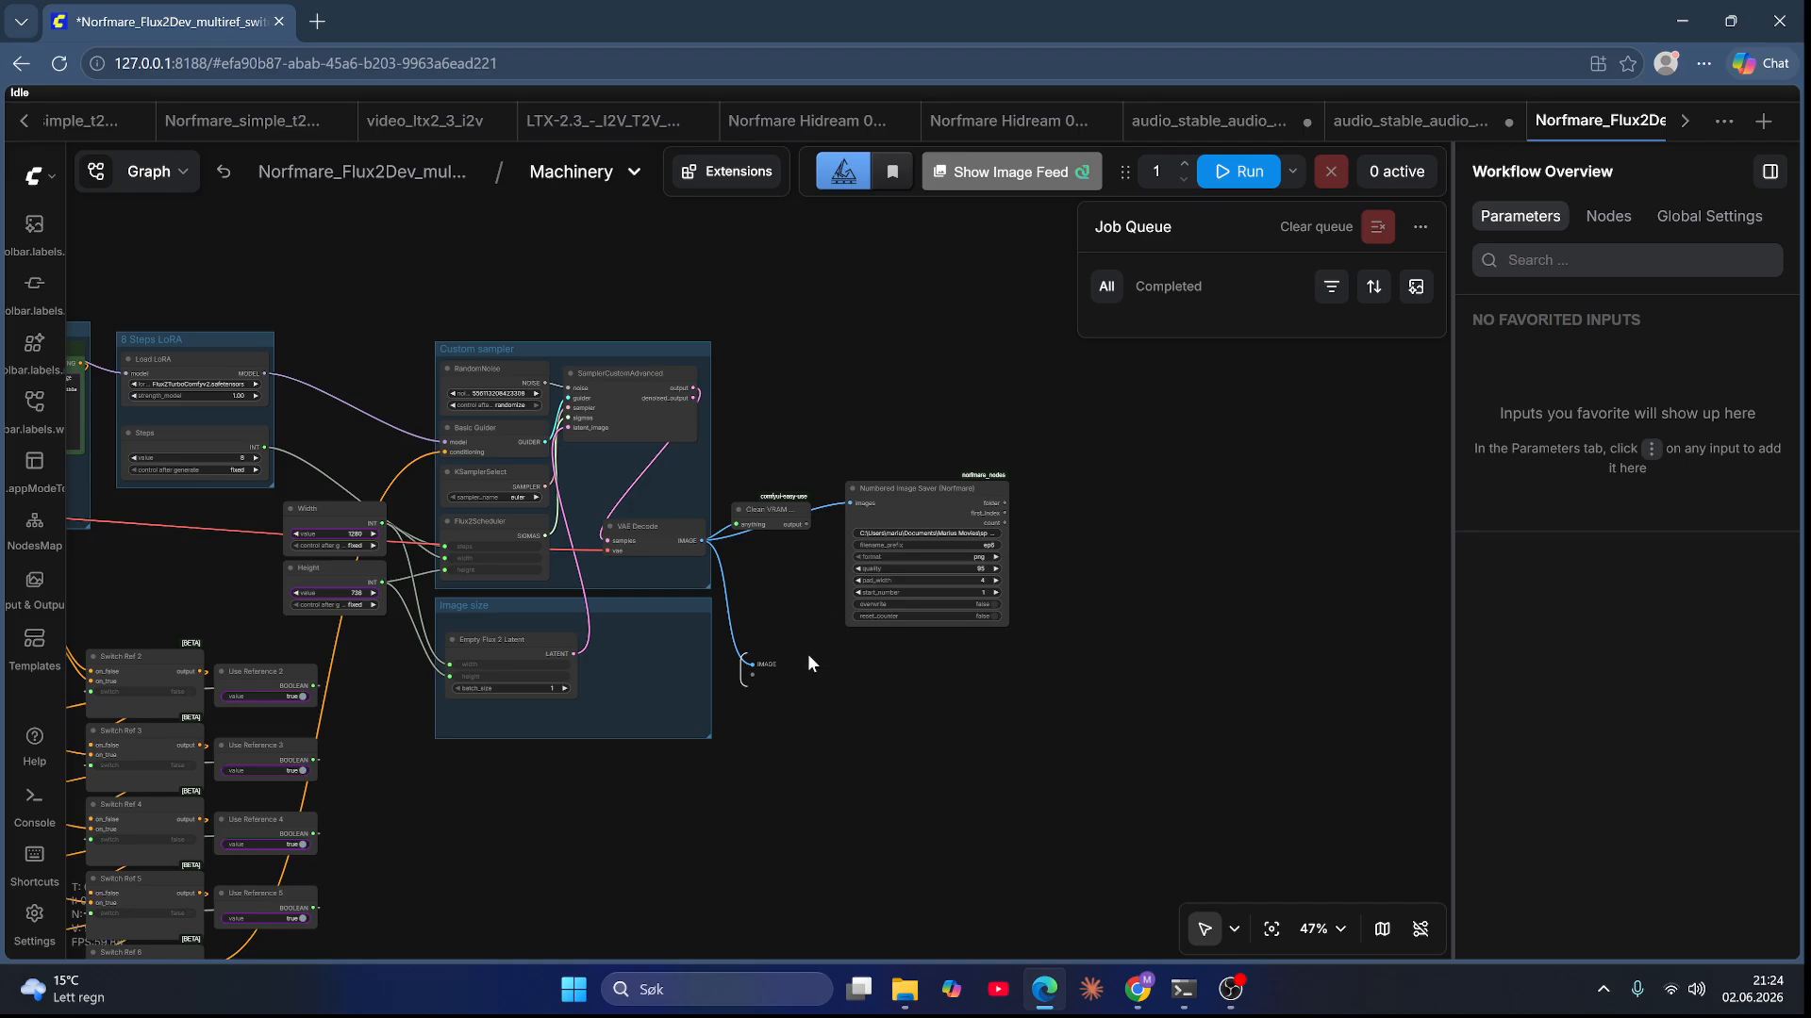
drag(848, 673, 1178, 649)
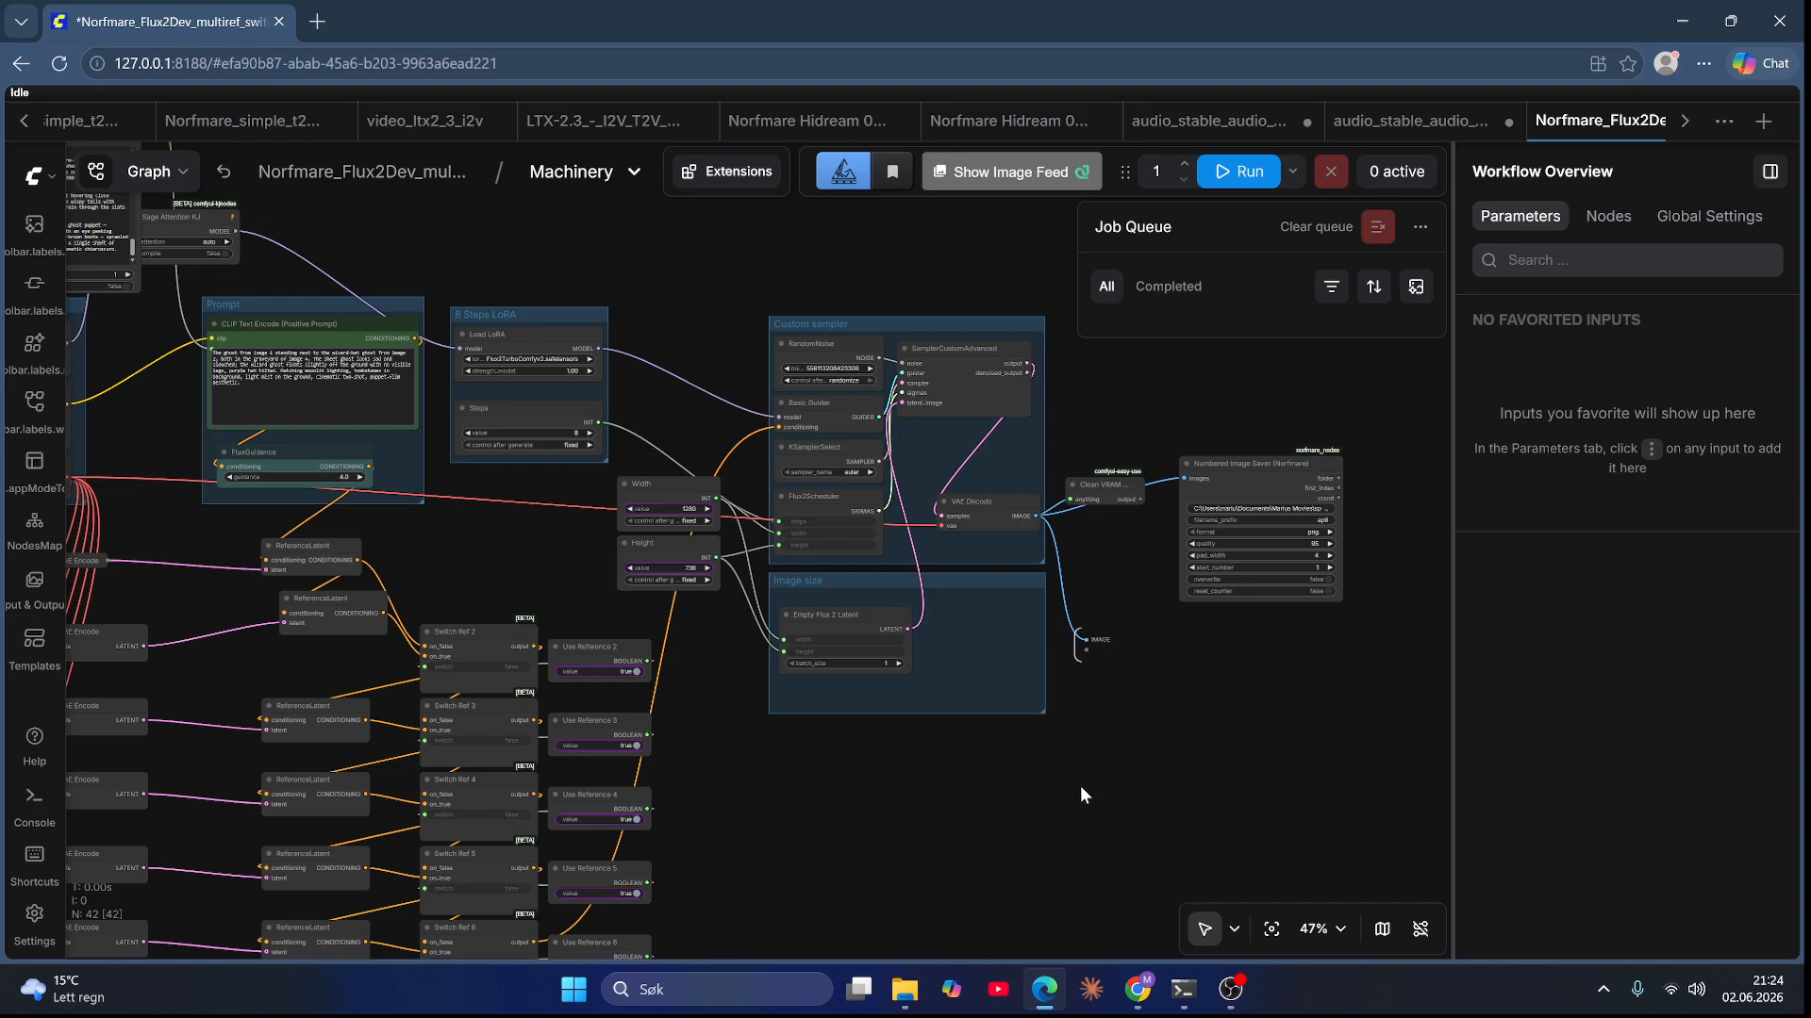
scroll(1004, 801, down, 2)
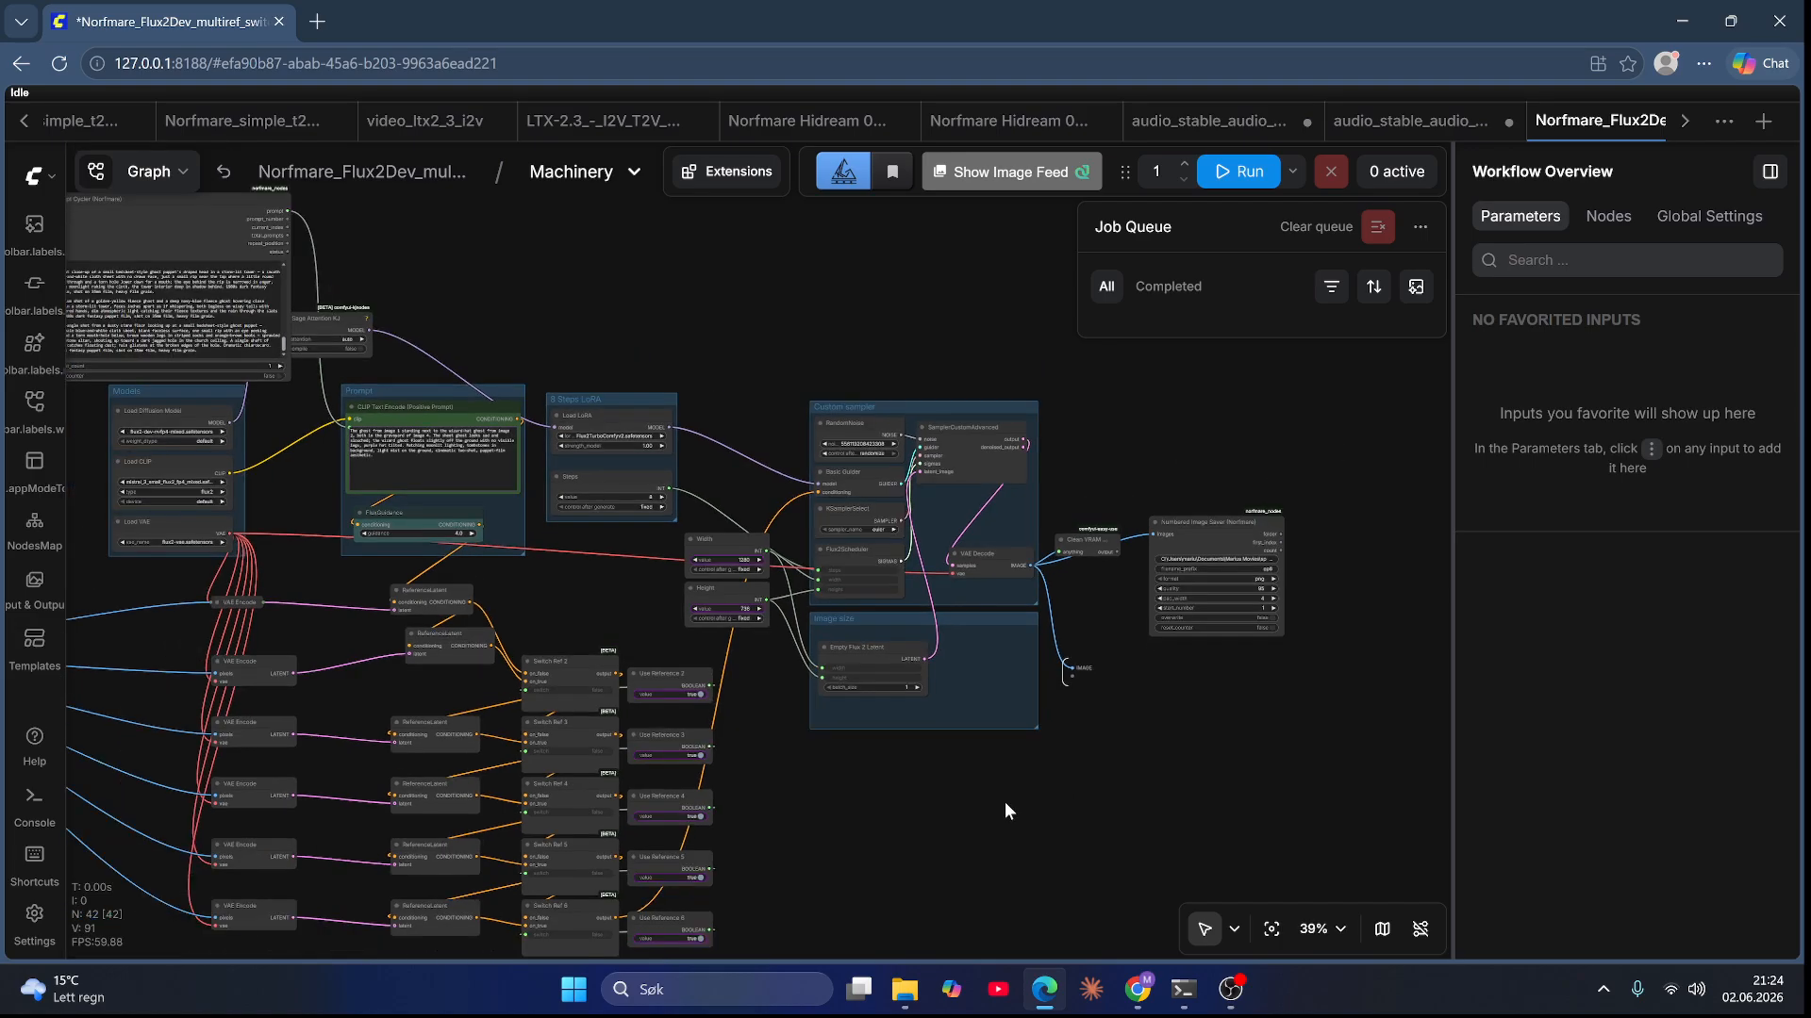
drag(922, 834, 974, 897)
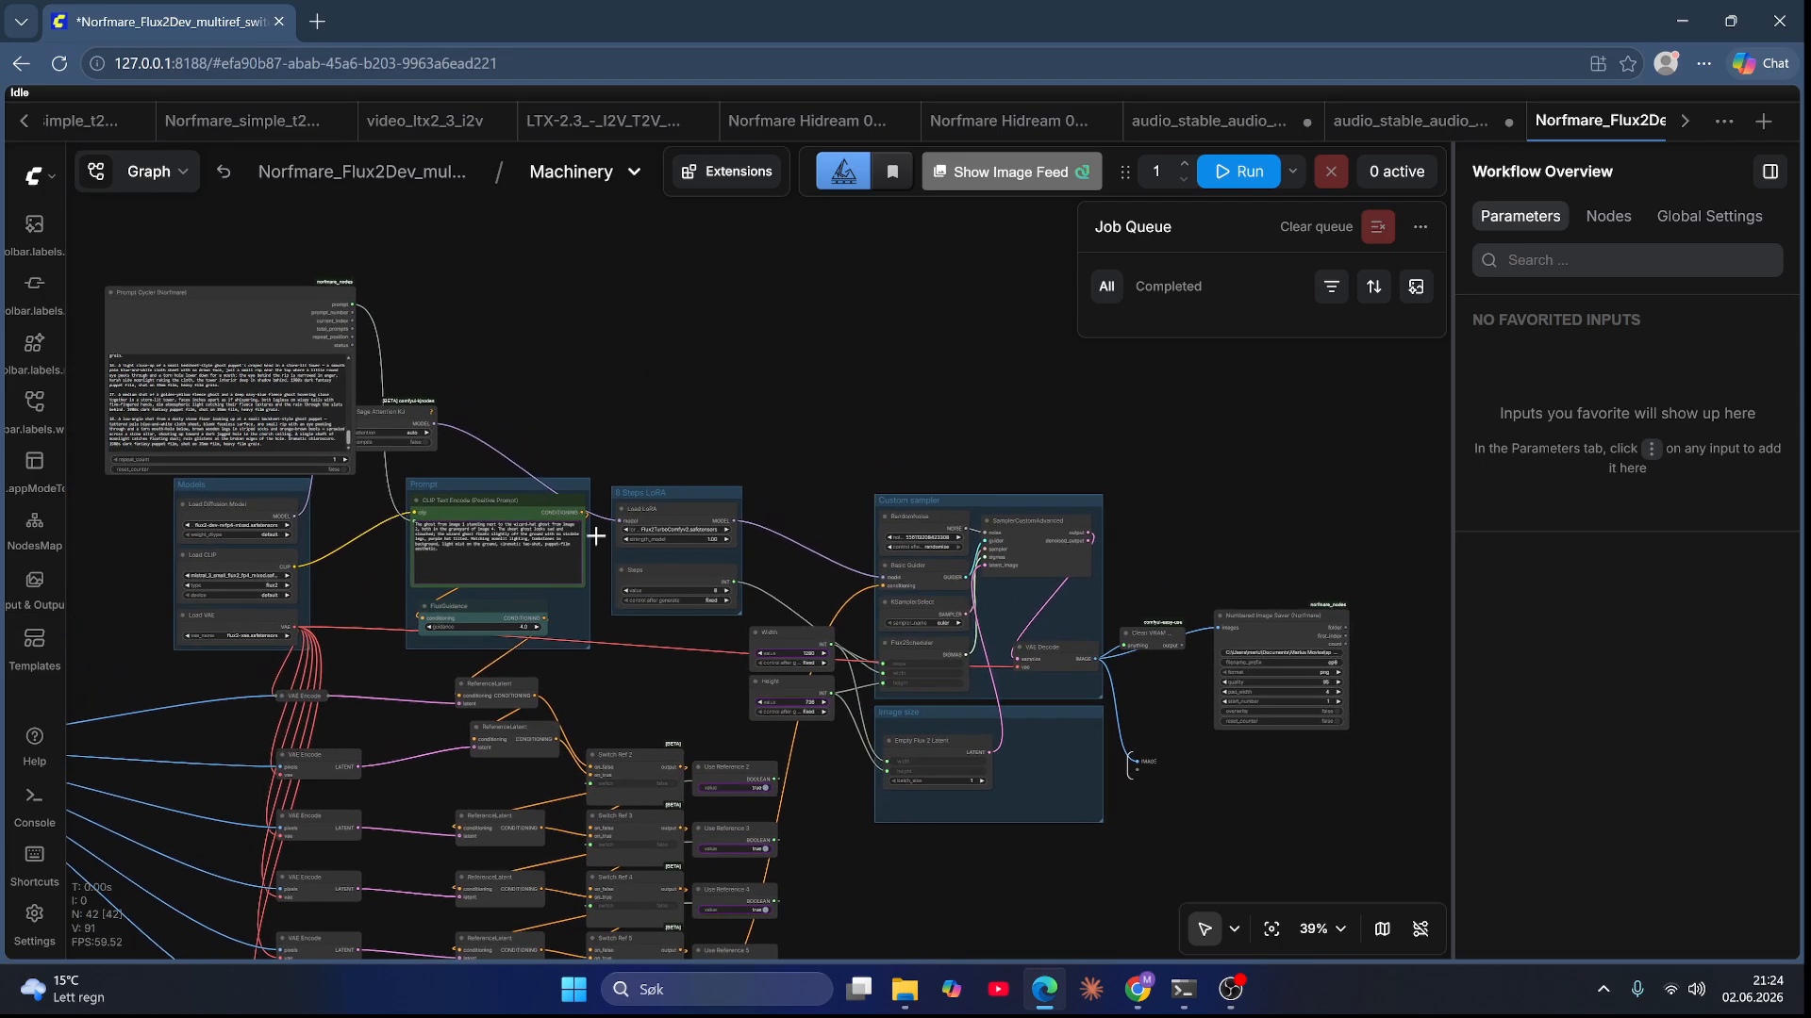
drag(505, 311, 714, 492)
drag(404, 457, 477, 354)
drag(594, 566, 527, 566)
click(823, 589)
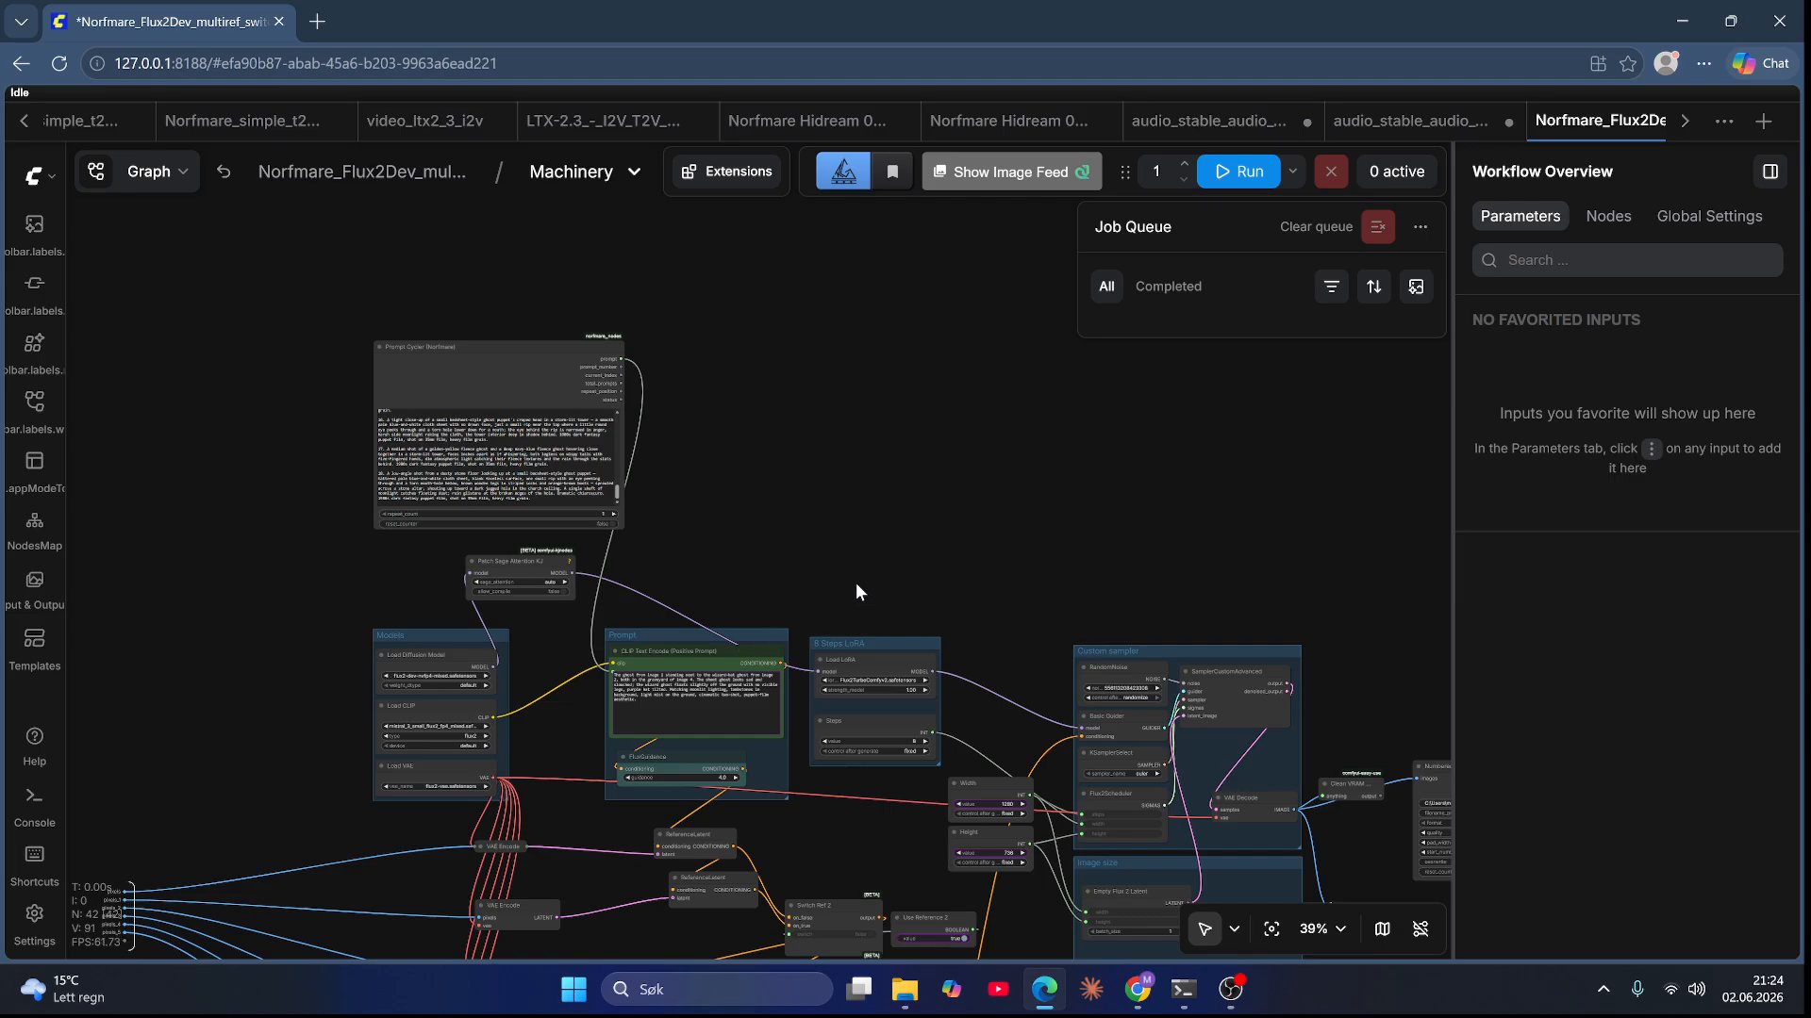
drag(852, 513, 828, 423)
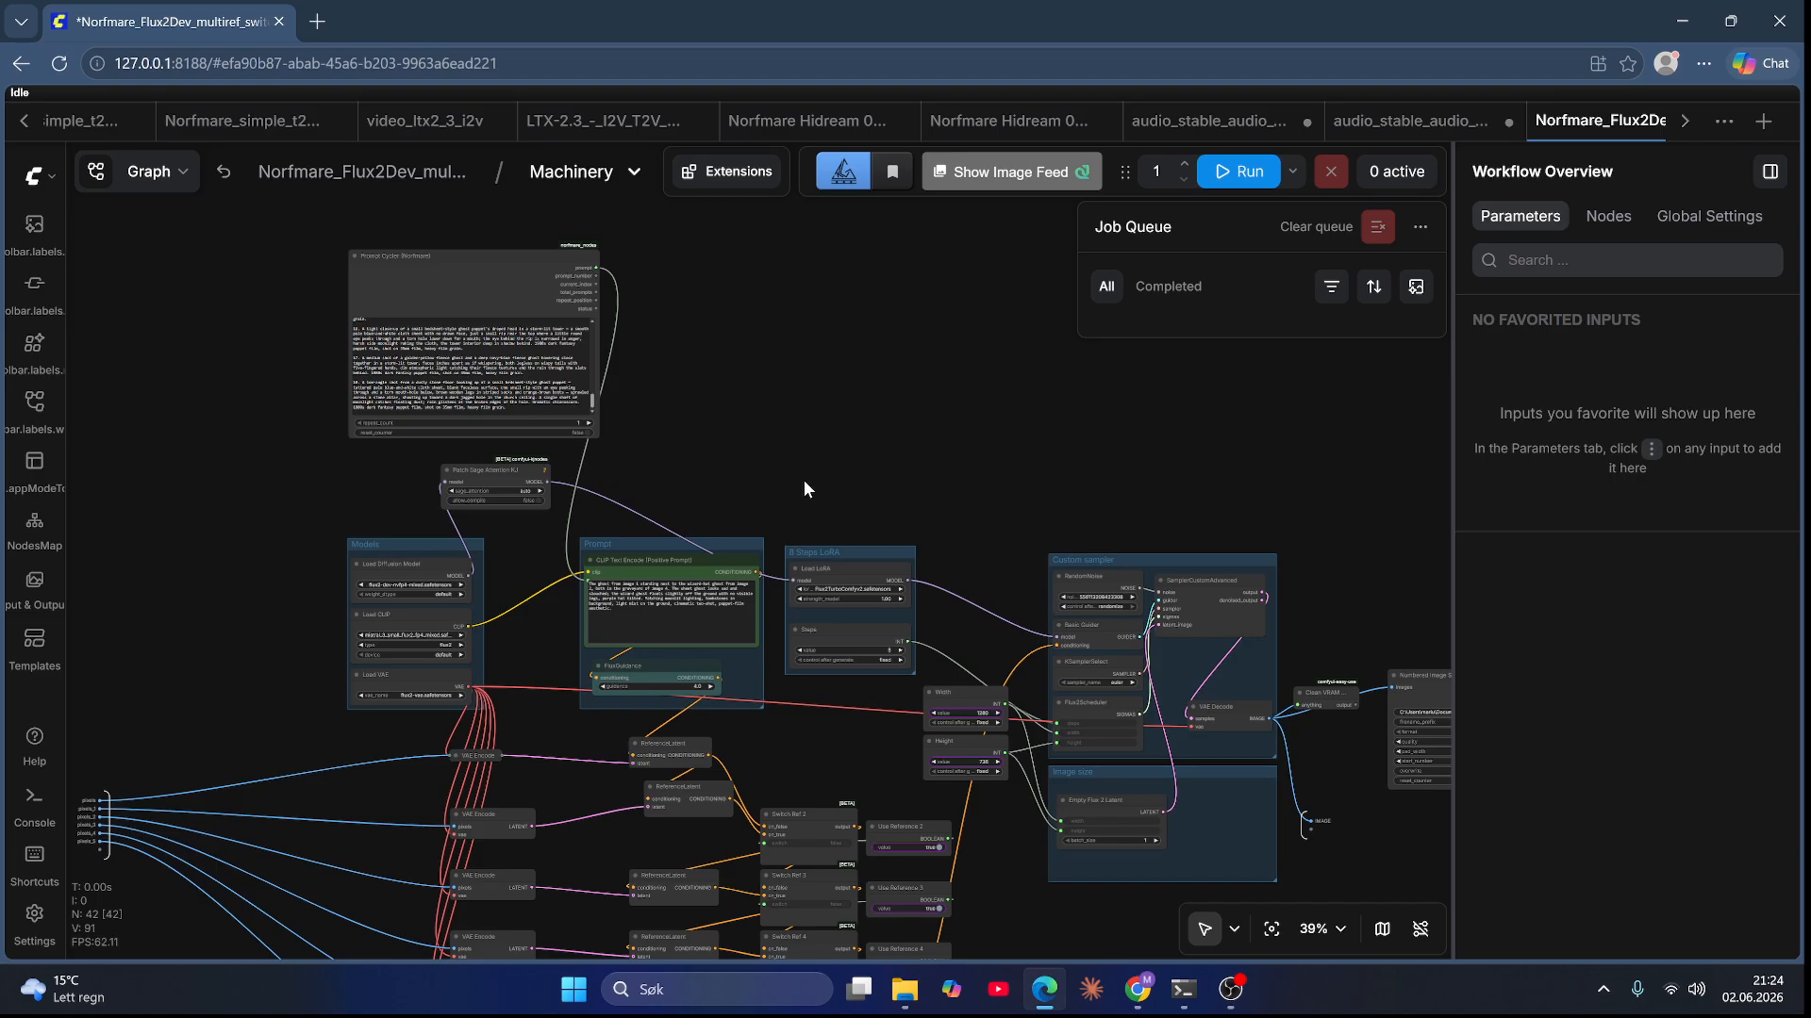
drag(801, 479, 779, 447)
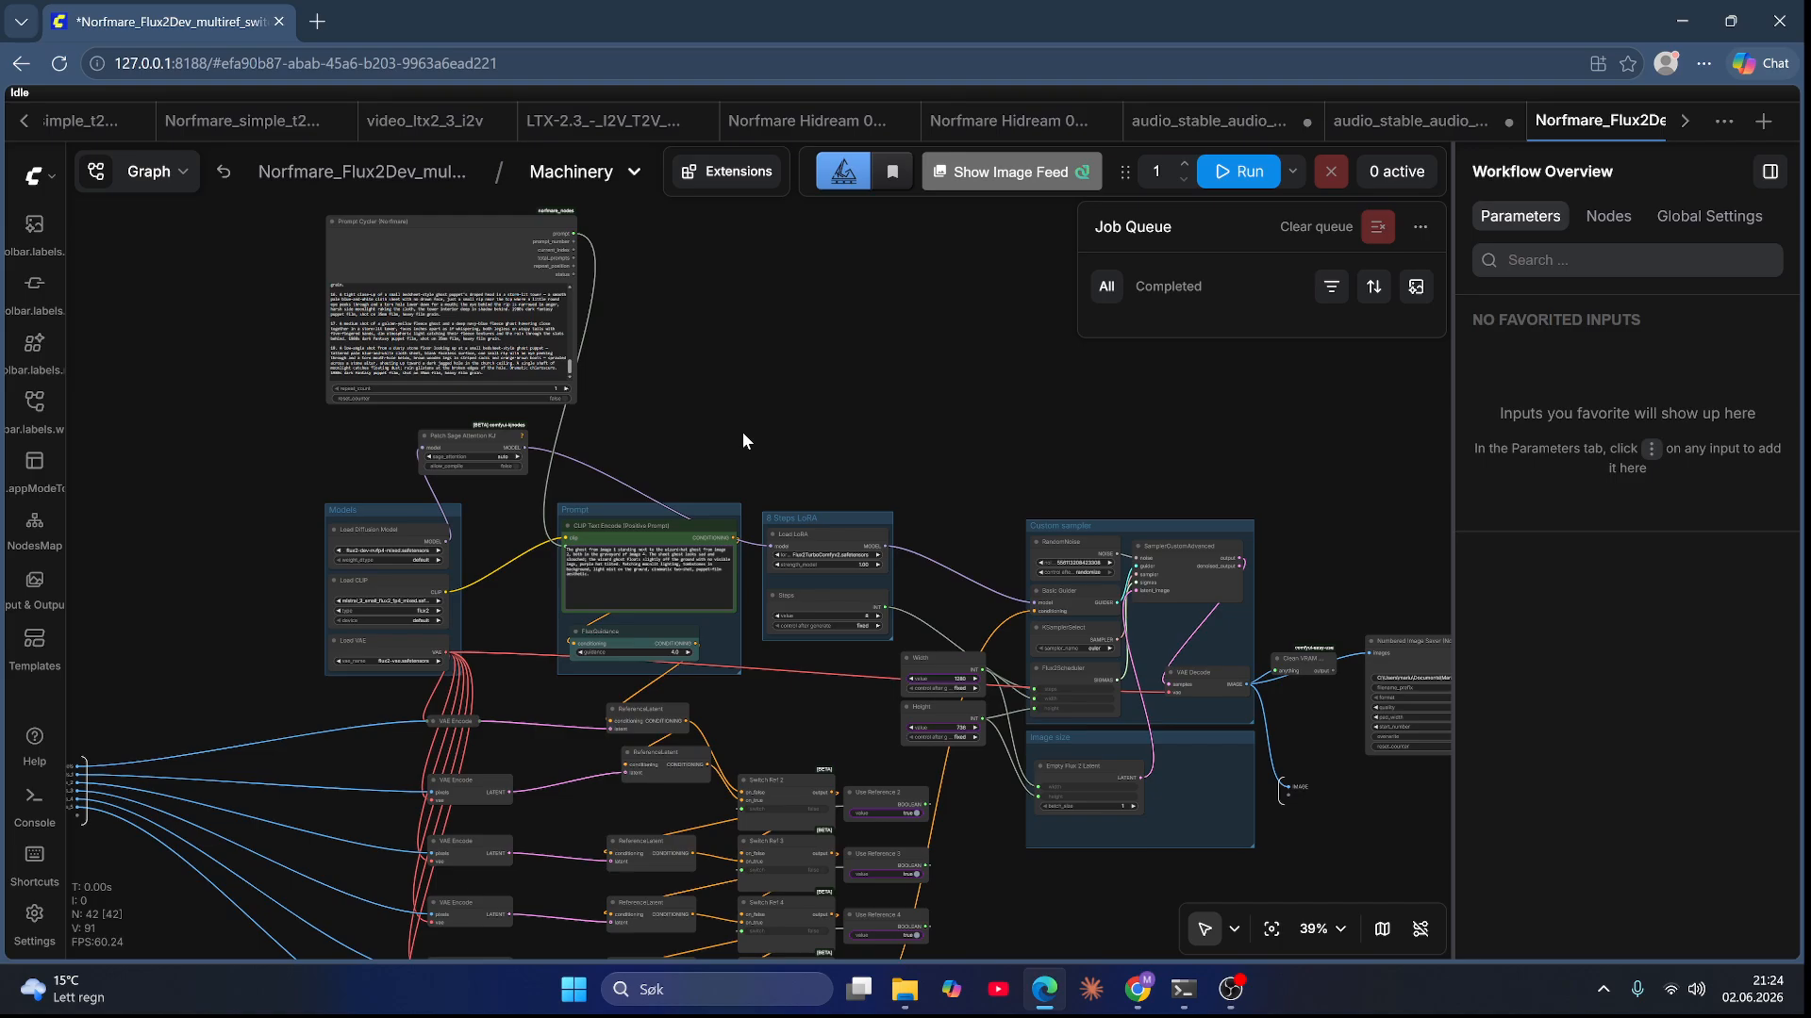
drag(684, 421, 861, 363)
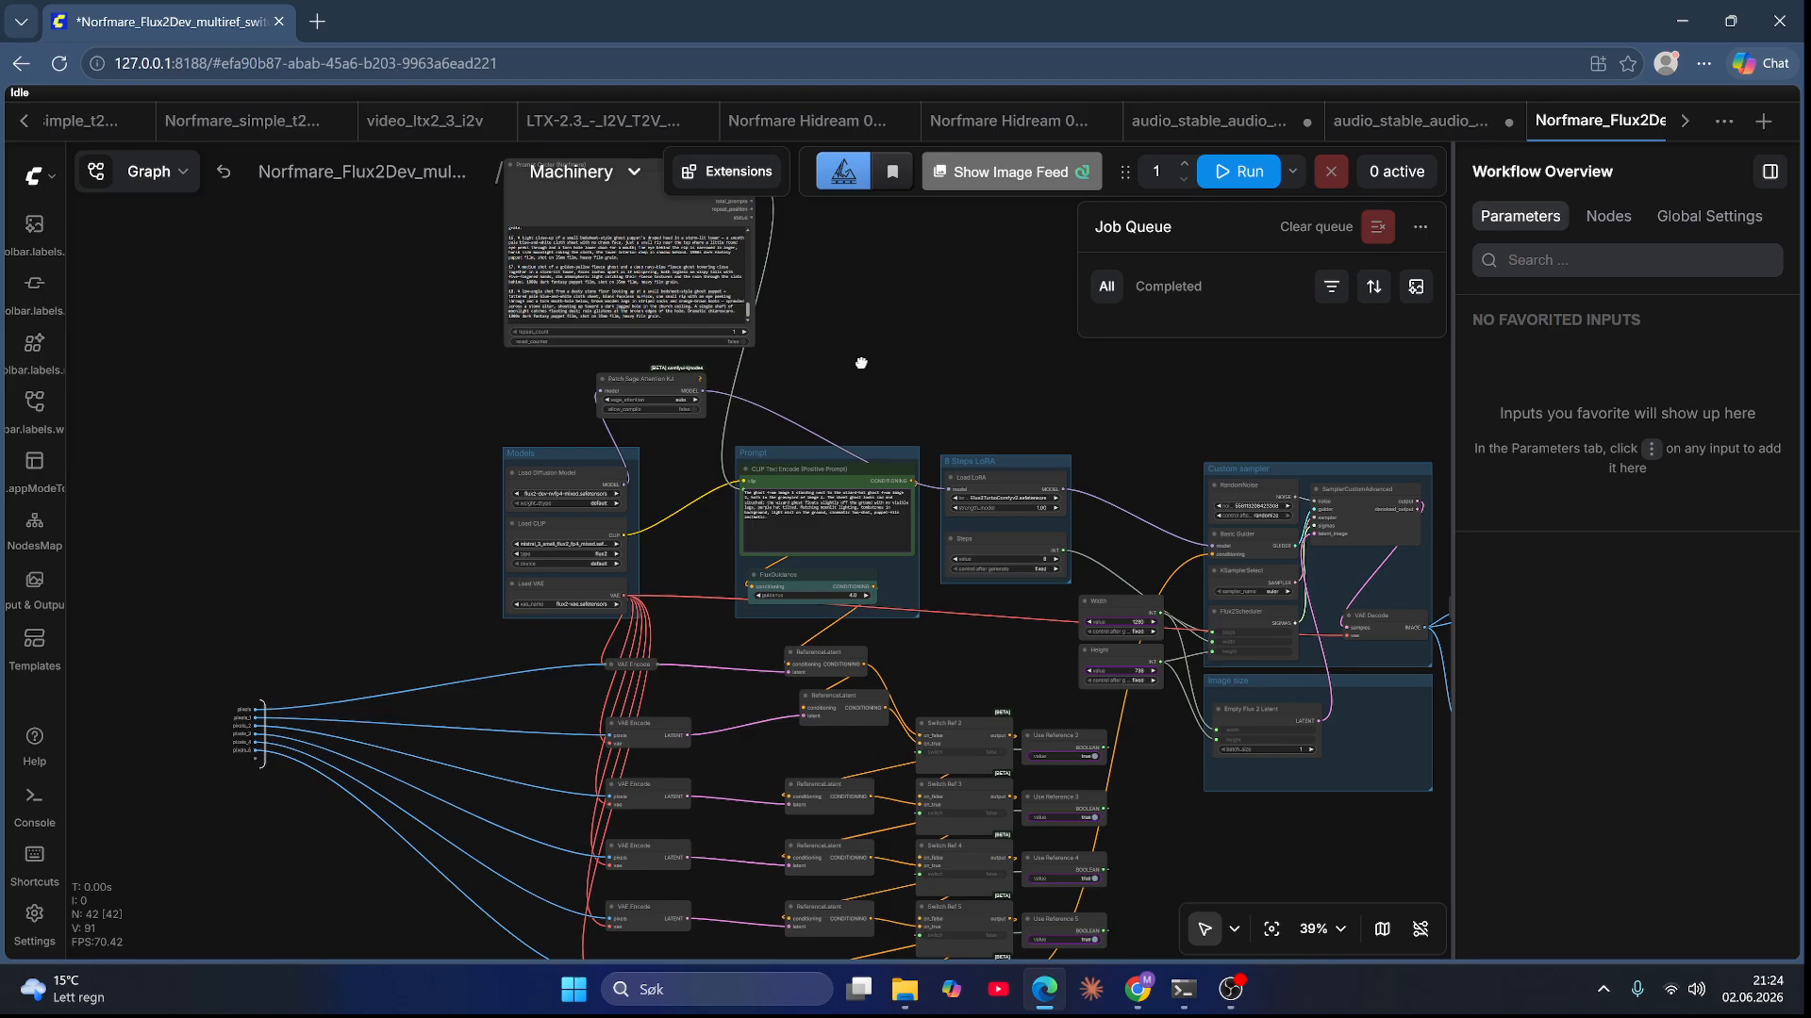
Step: Set the Width value to 720
scroll(1110, 590, up, 9)
click(1138, 622)
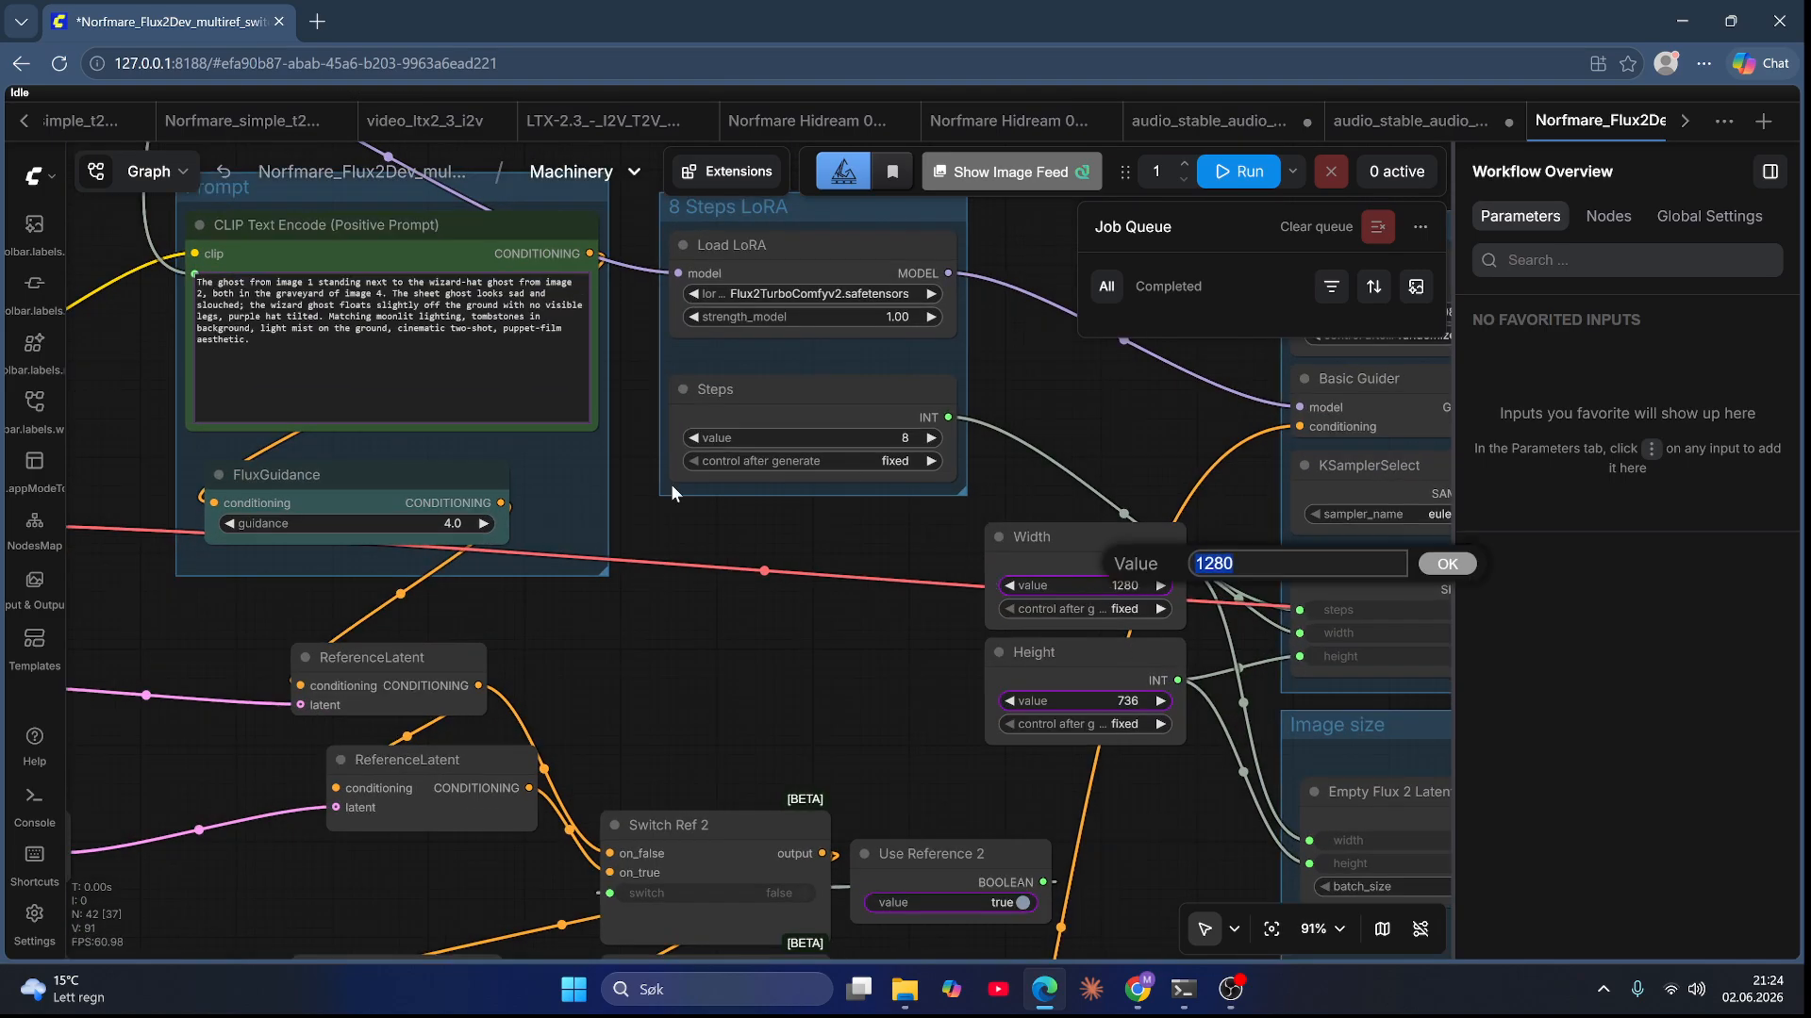
text(720)
key(Return)
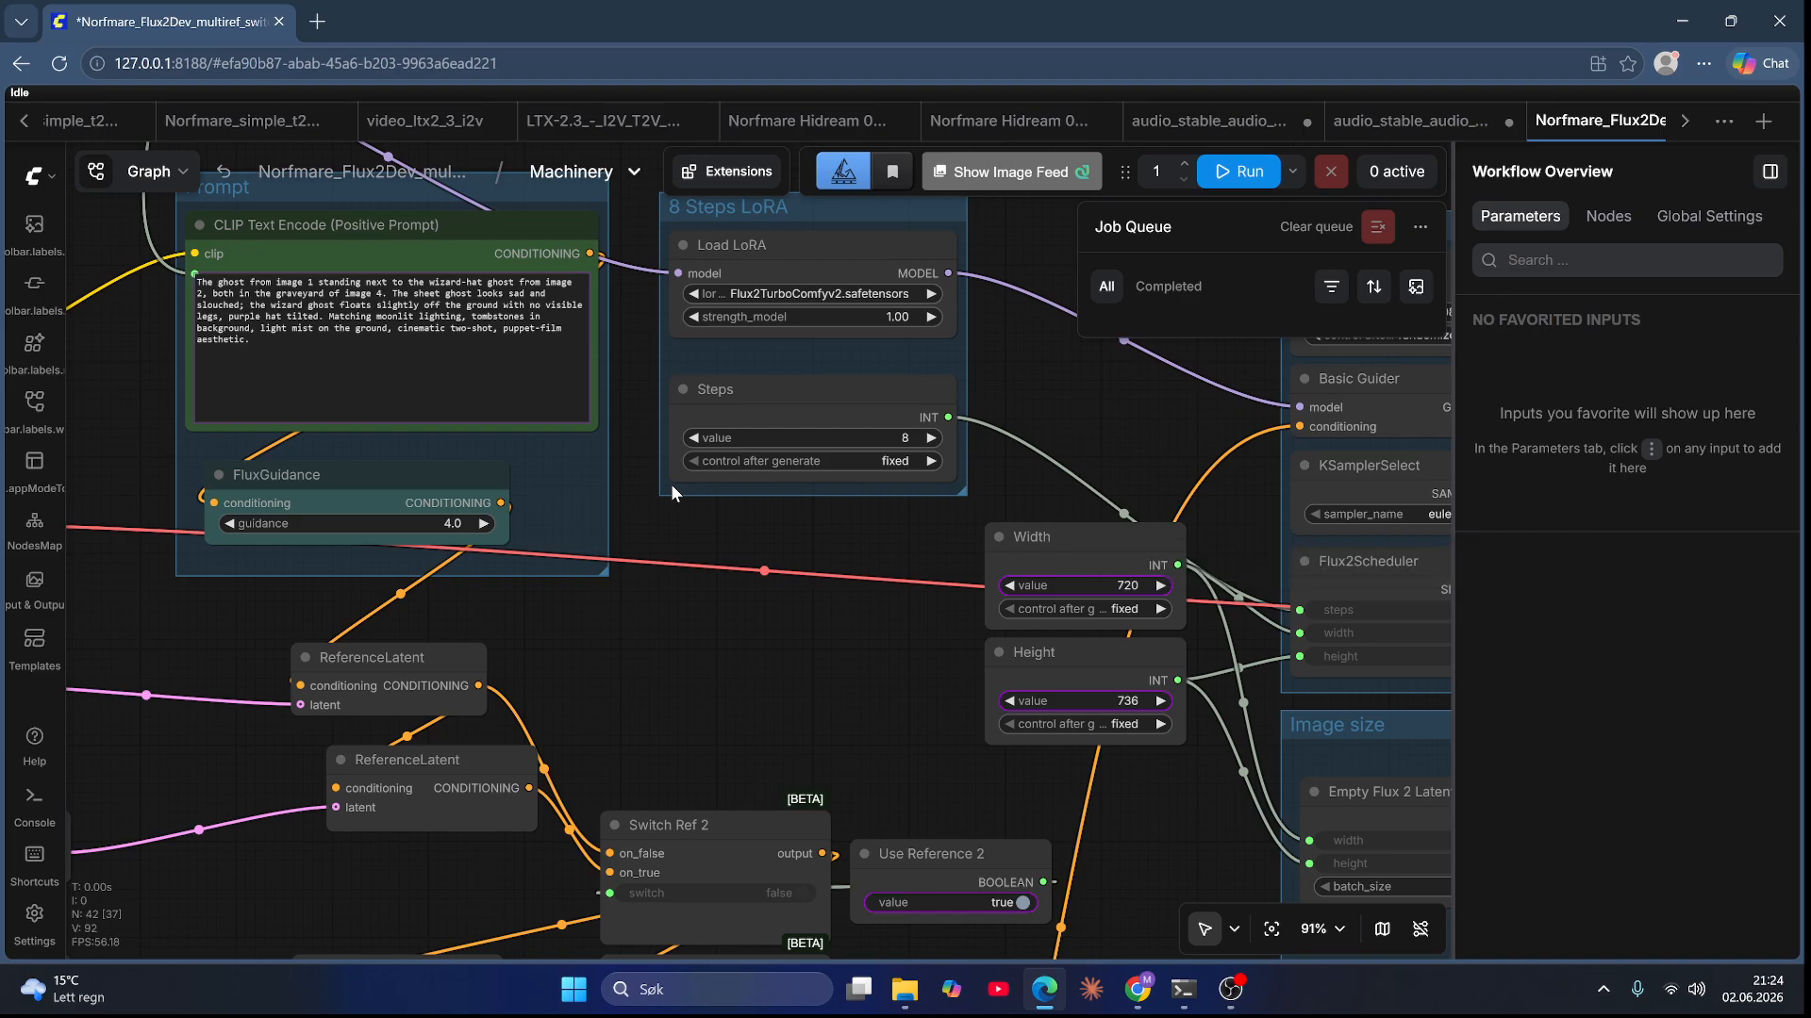
Step: Set the Height value to 1280
click(1132, 700)
text(12)
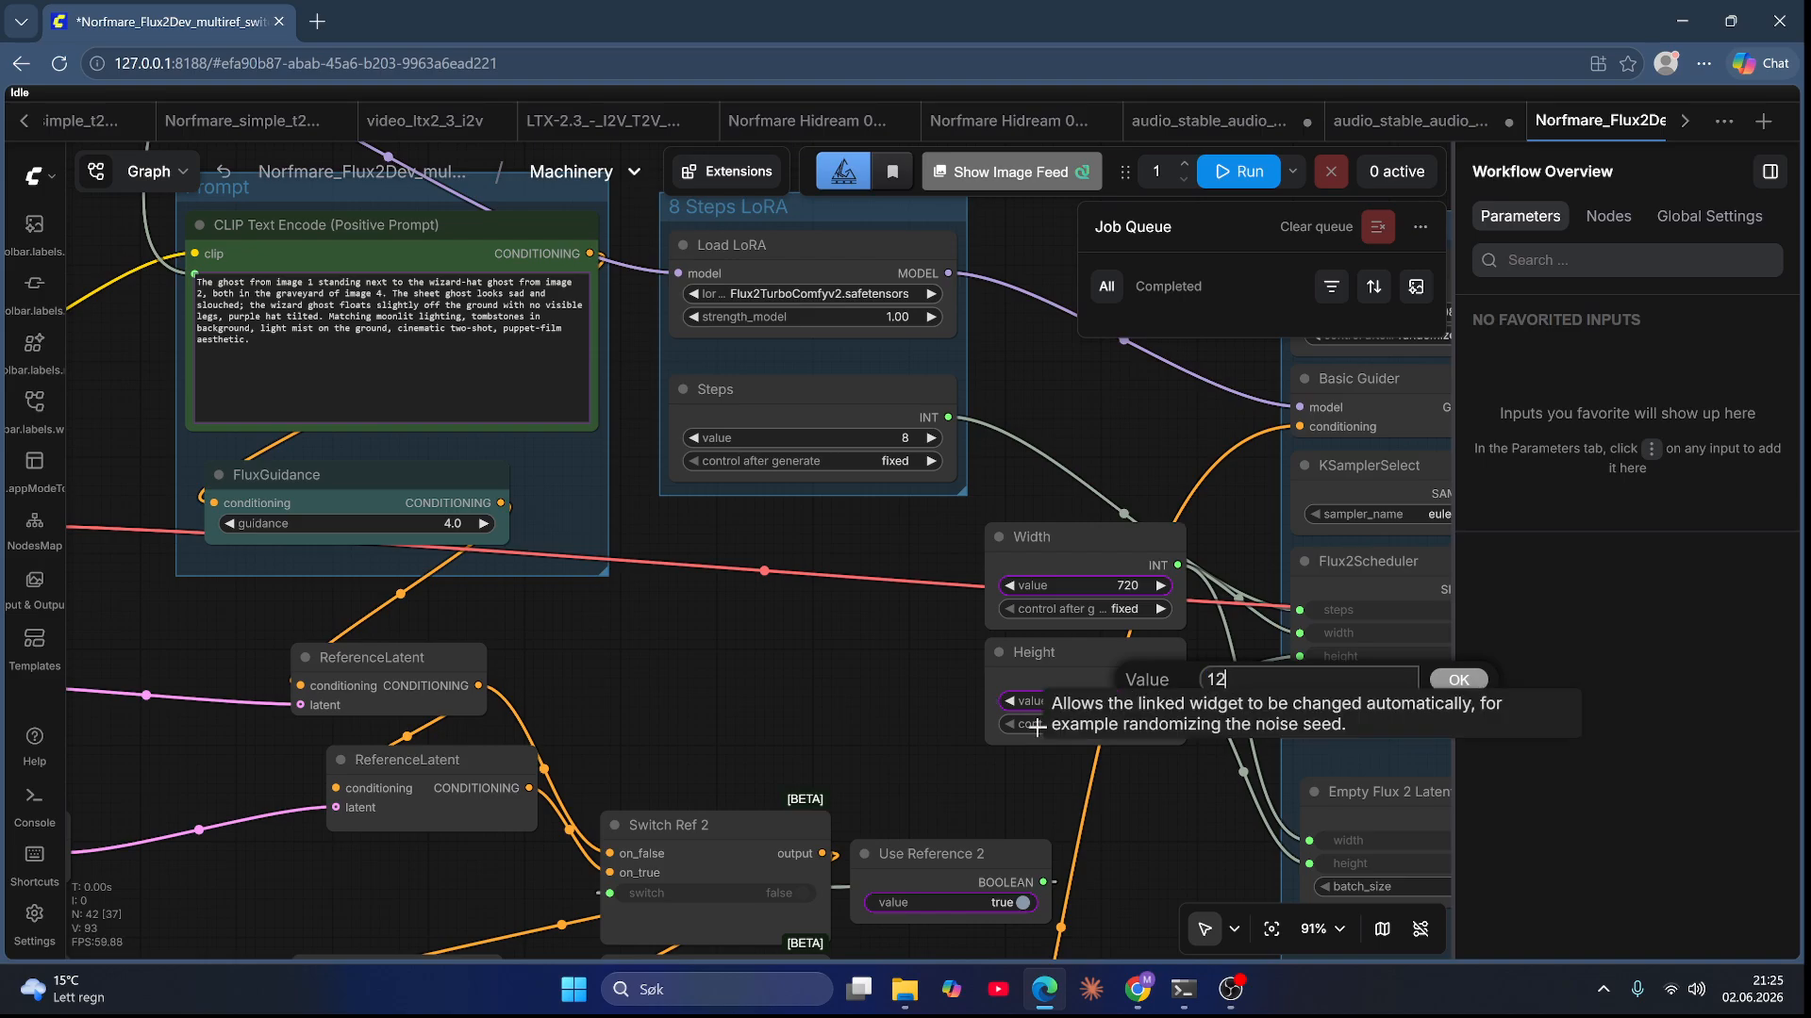
text(80)
key(Return)
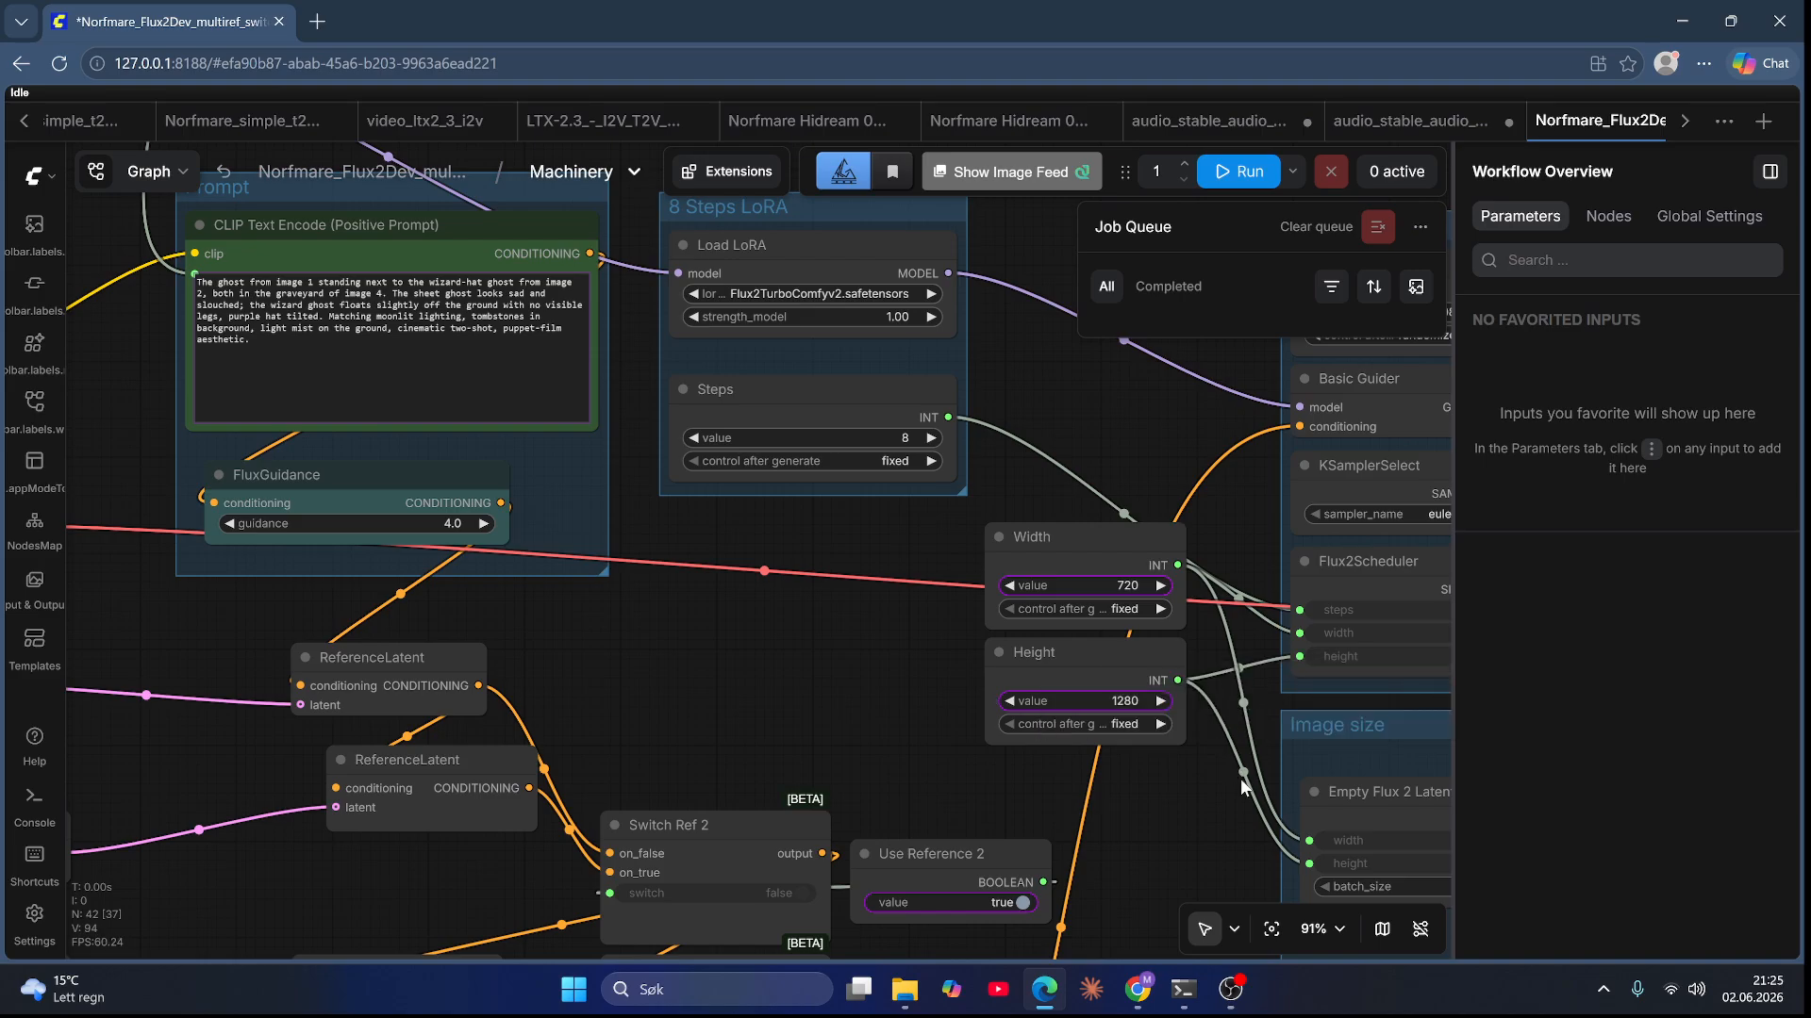
Step: Set the Width value to 736
click(1117, 588)
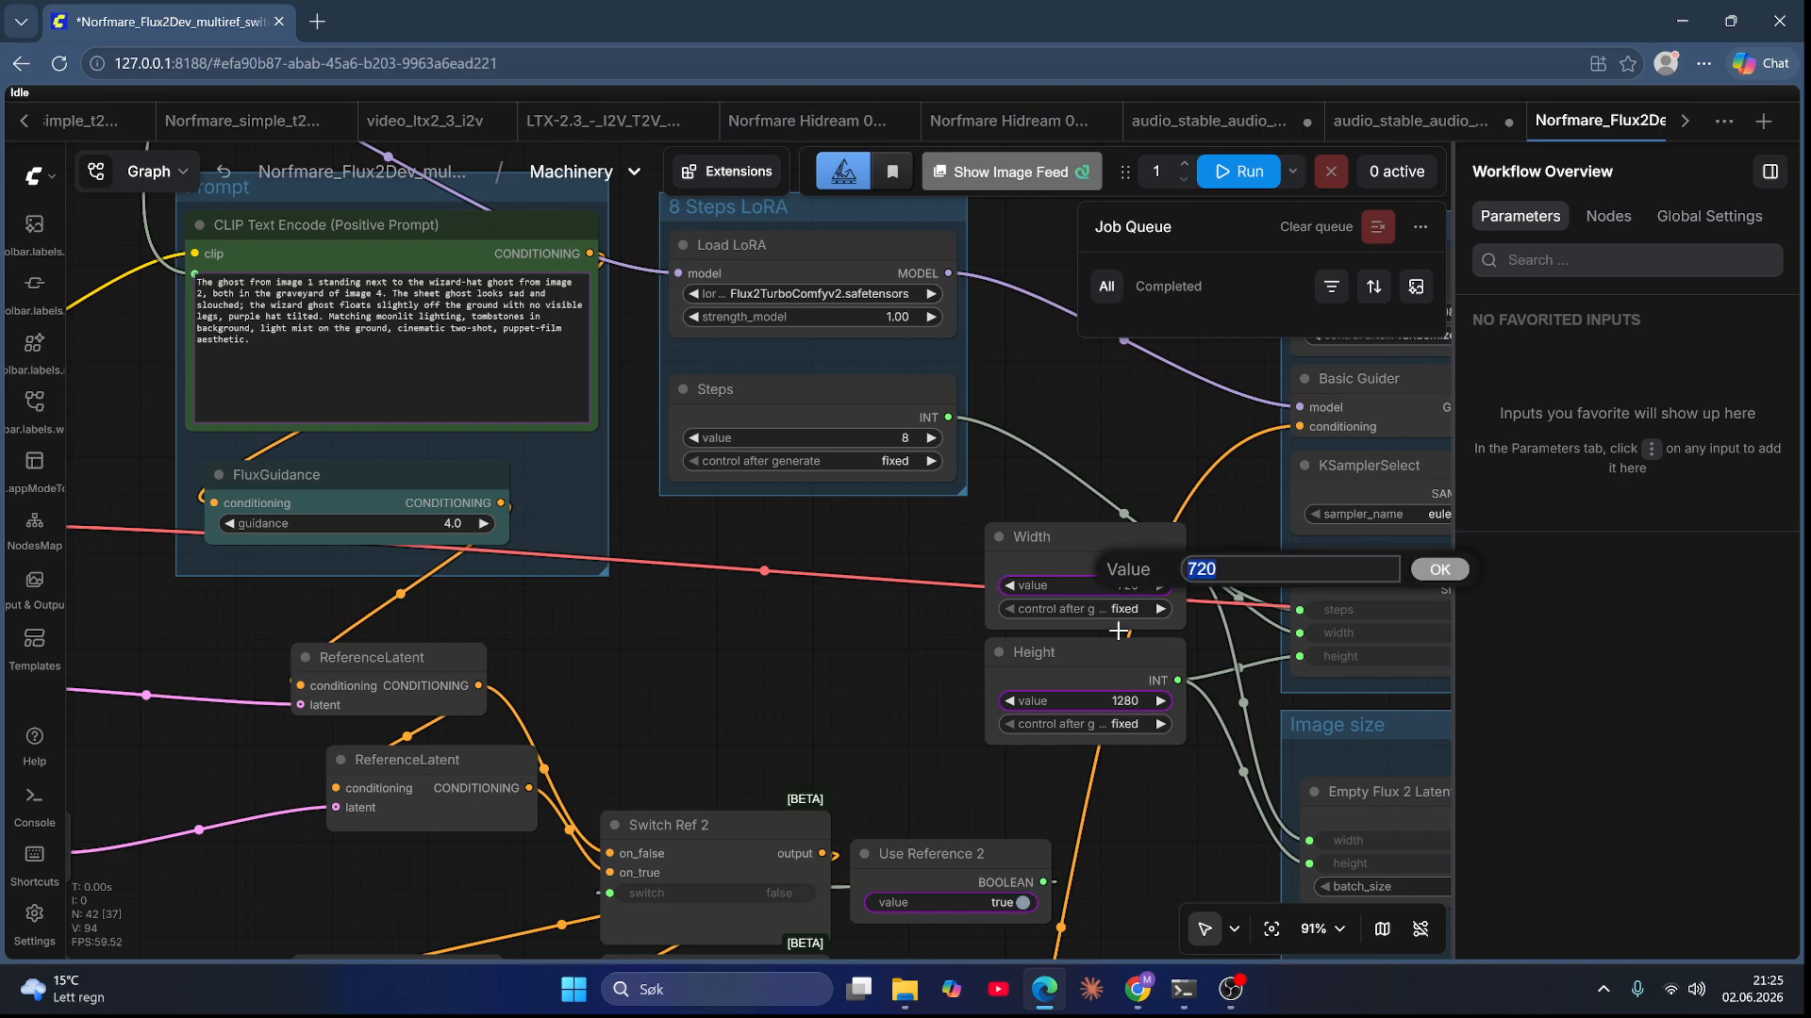
text(736)
key(Return)
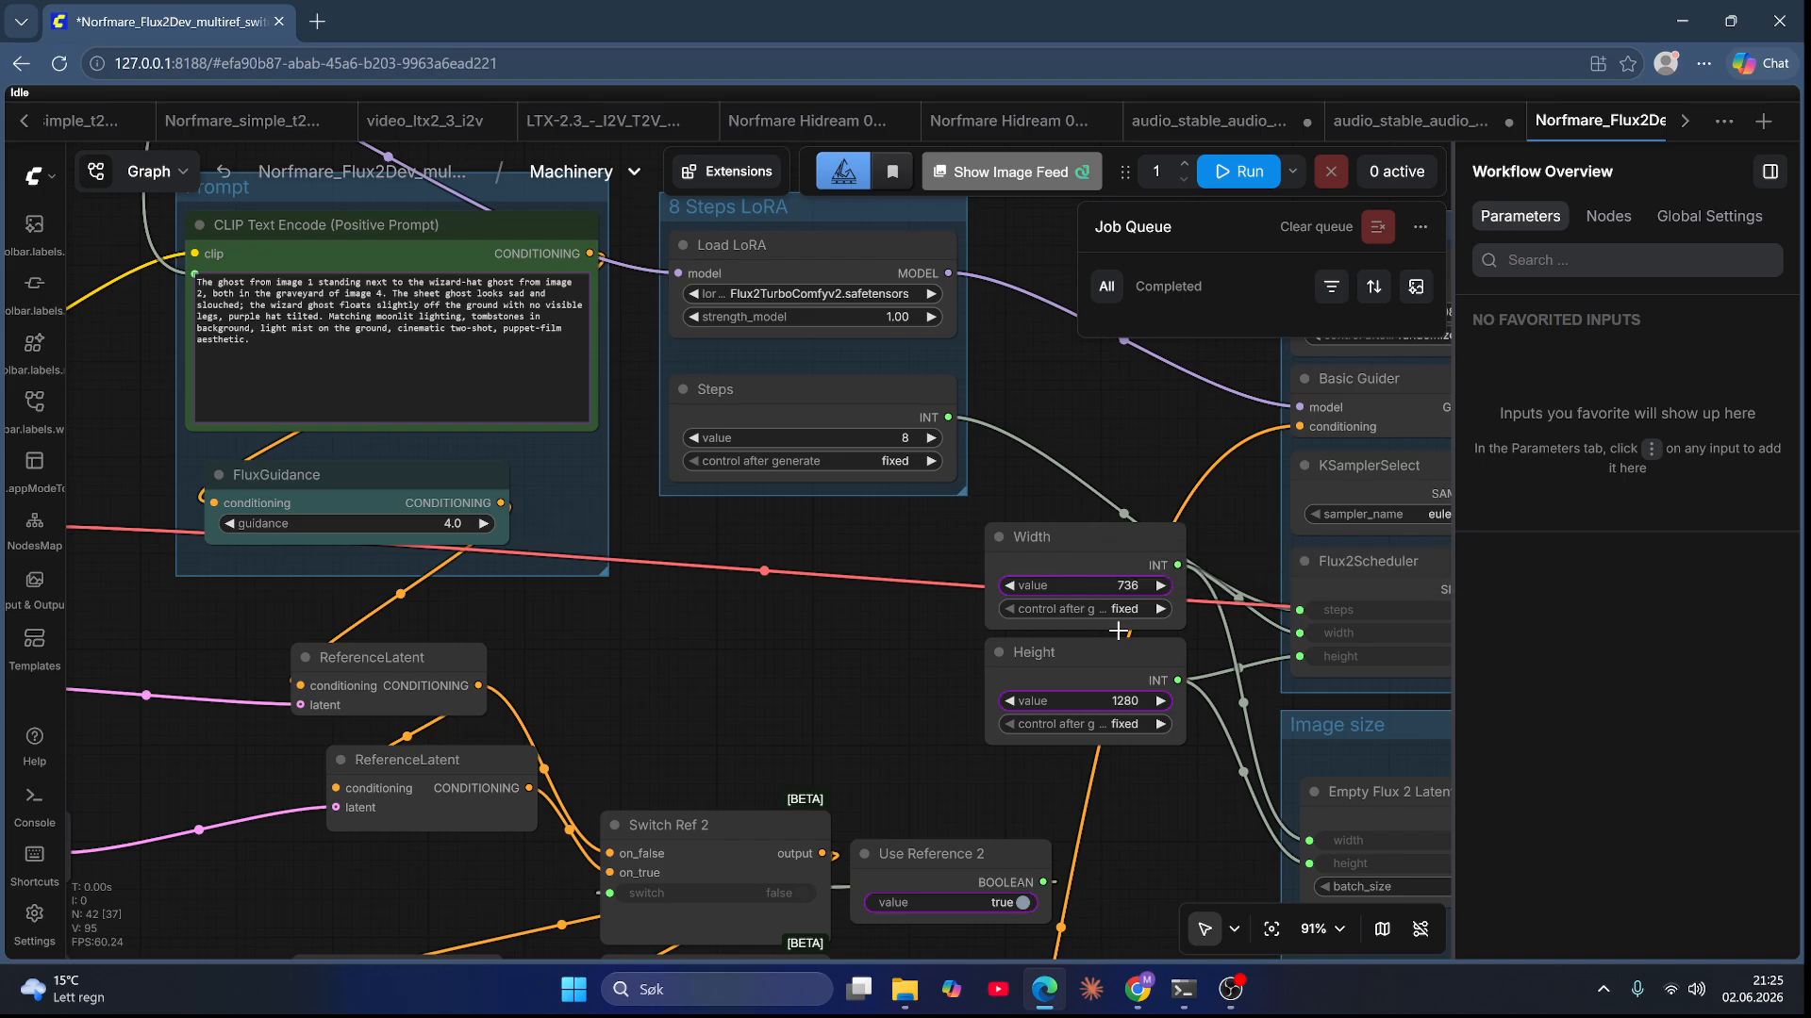
Step: Save the workflow and return from the Machinery subgraph to the main graph
key(ctrl+s)
scroll(841, 586, down, 13)
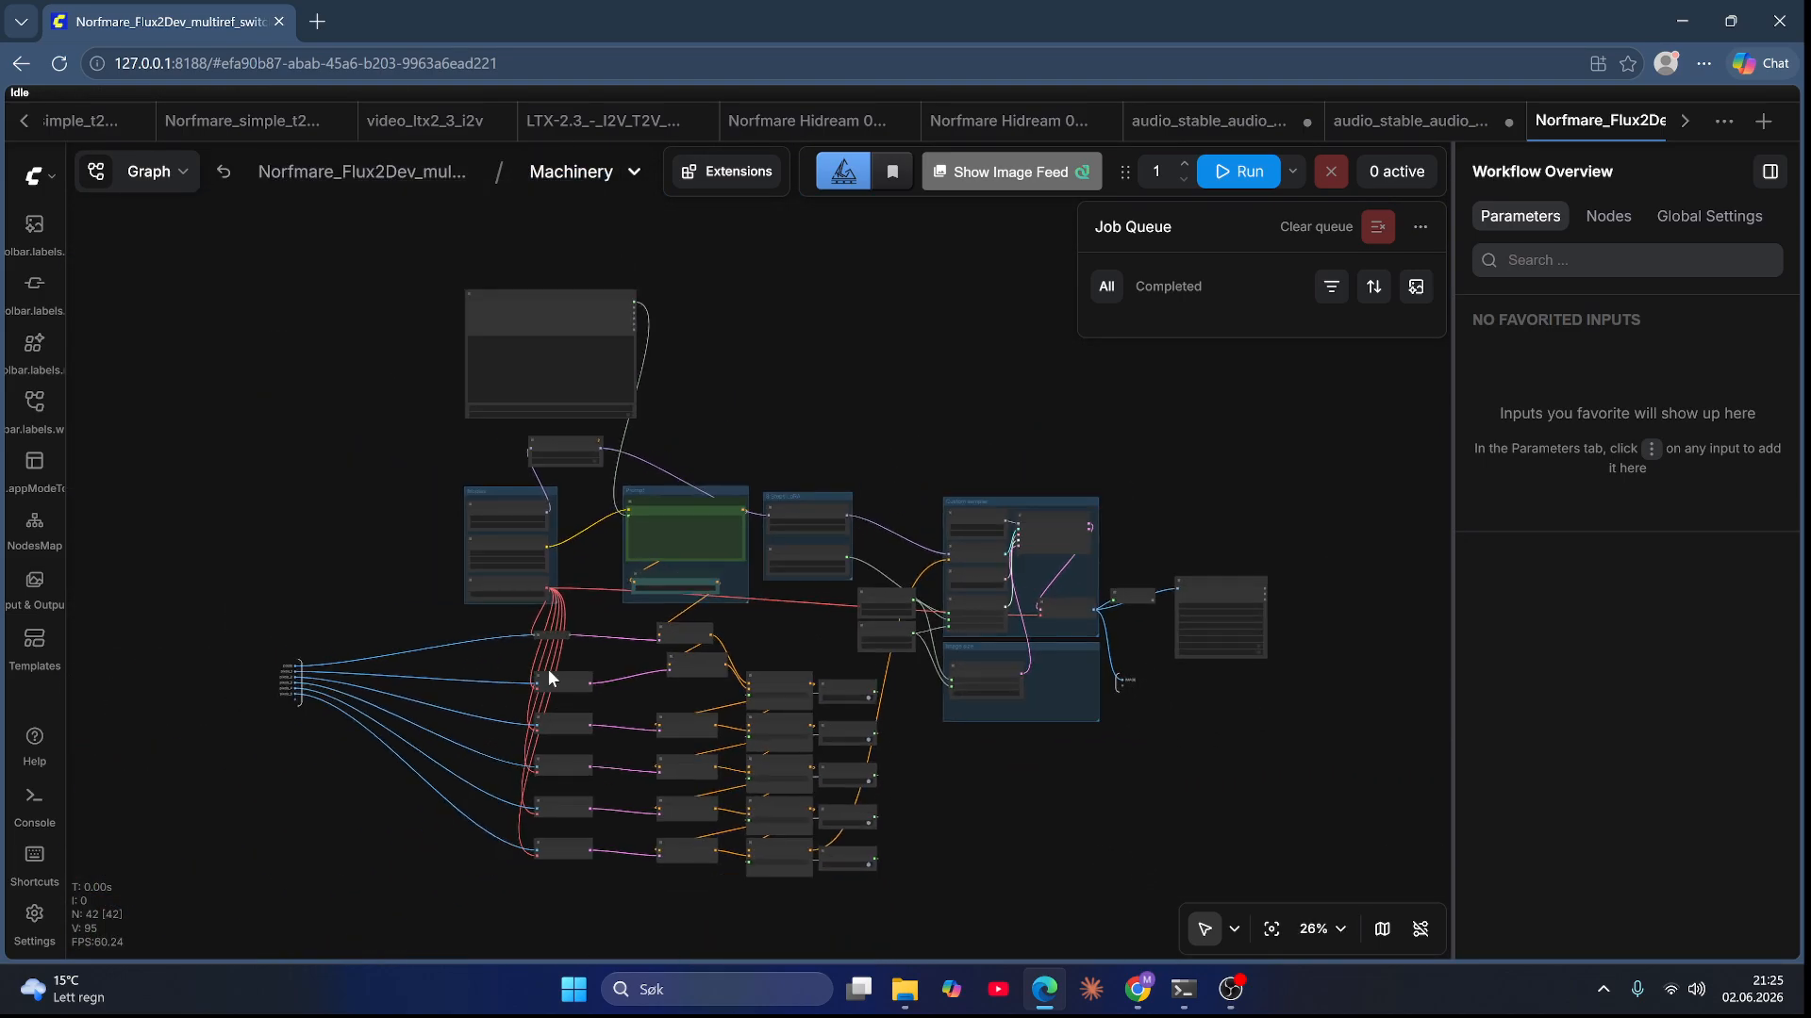
click(225, 172)
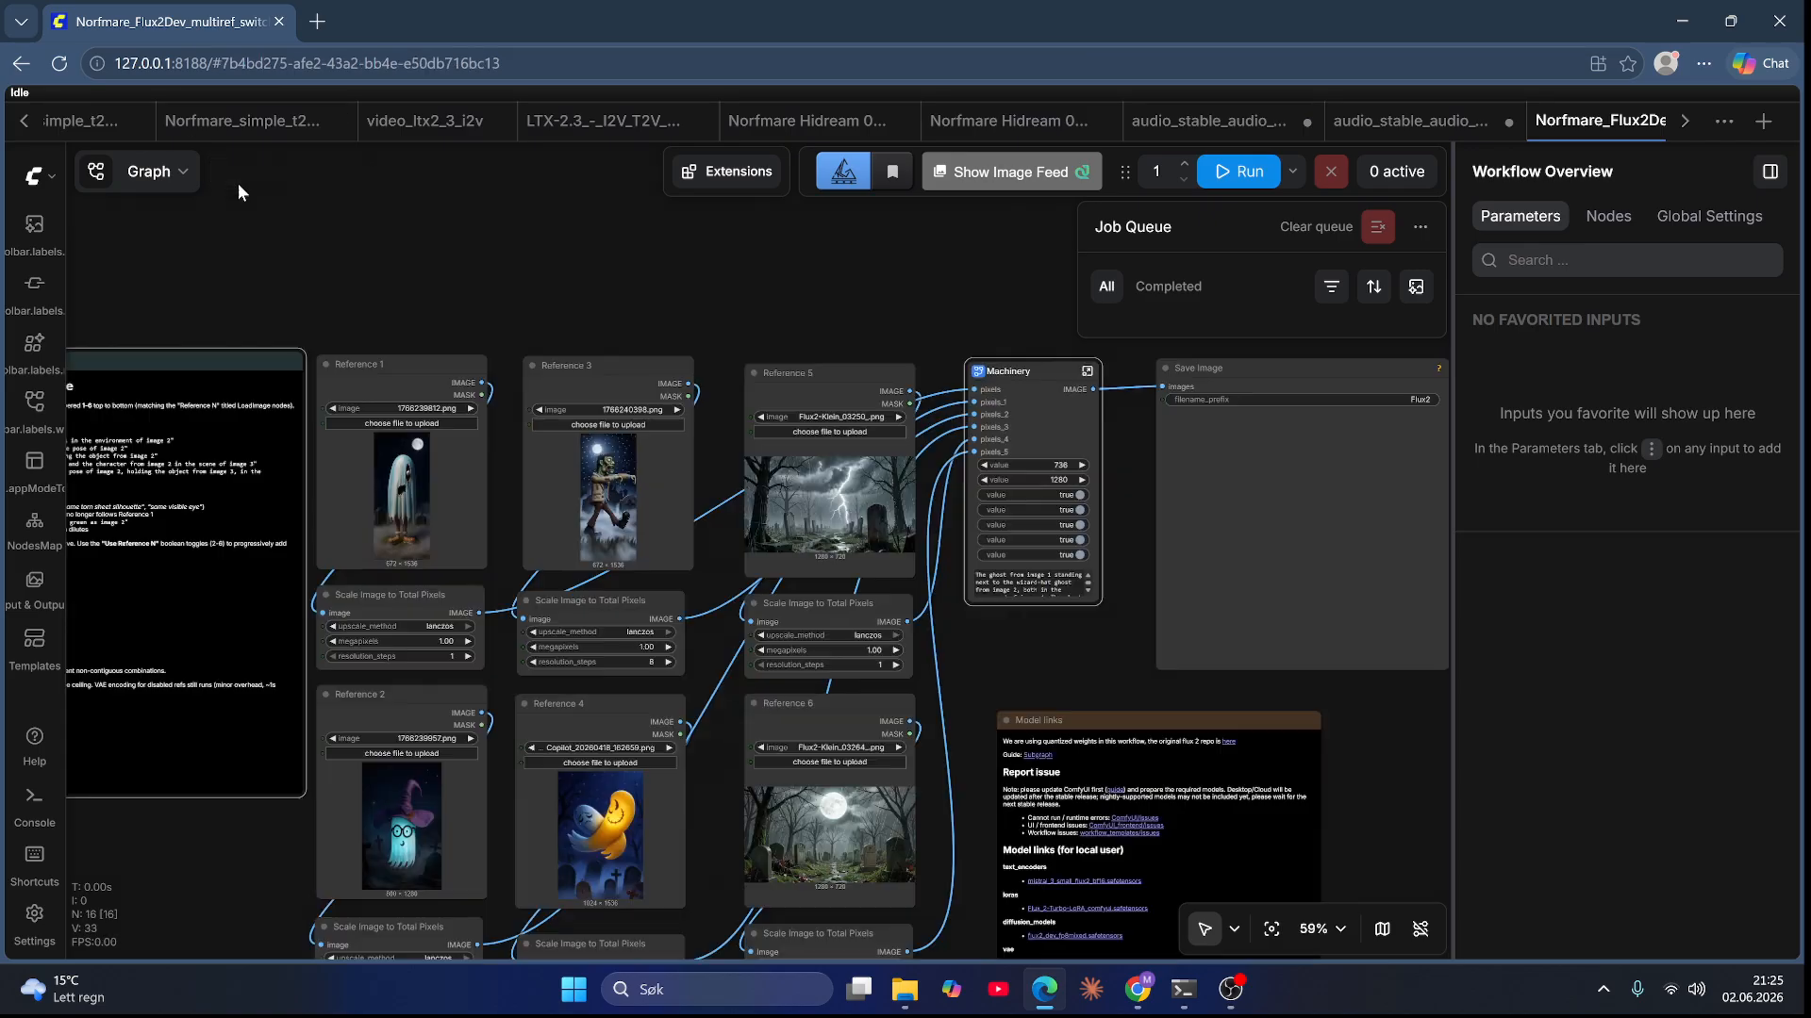
mouse_move(743, 291)
mouse_down()
mouse_move(768, 138)
mouse_move(748, 265)
mouse_up()
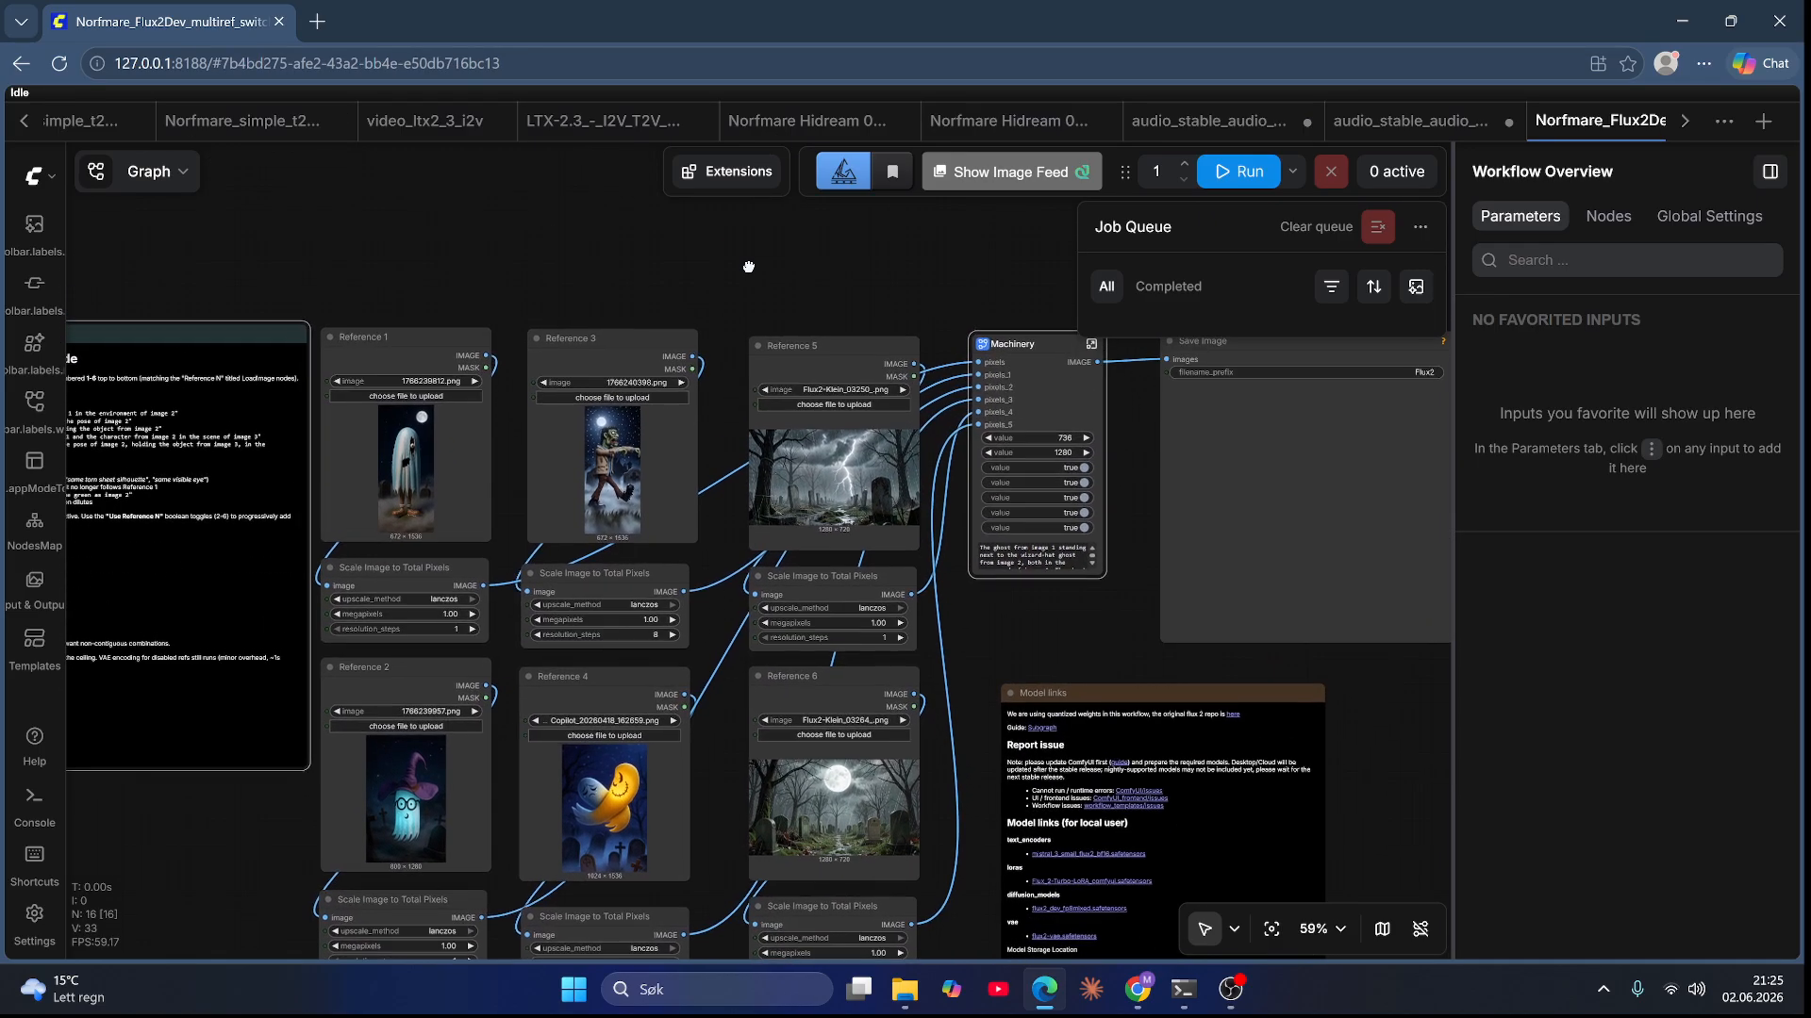
scroll(1028, 353, up, 3)
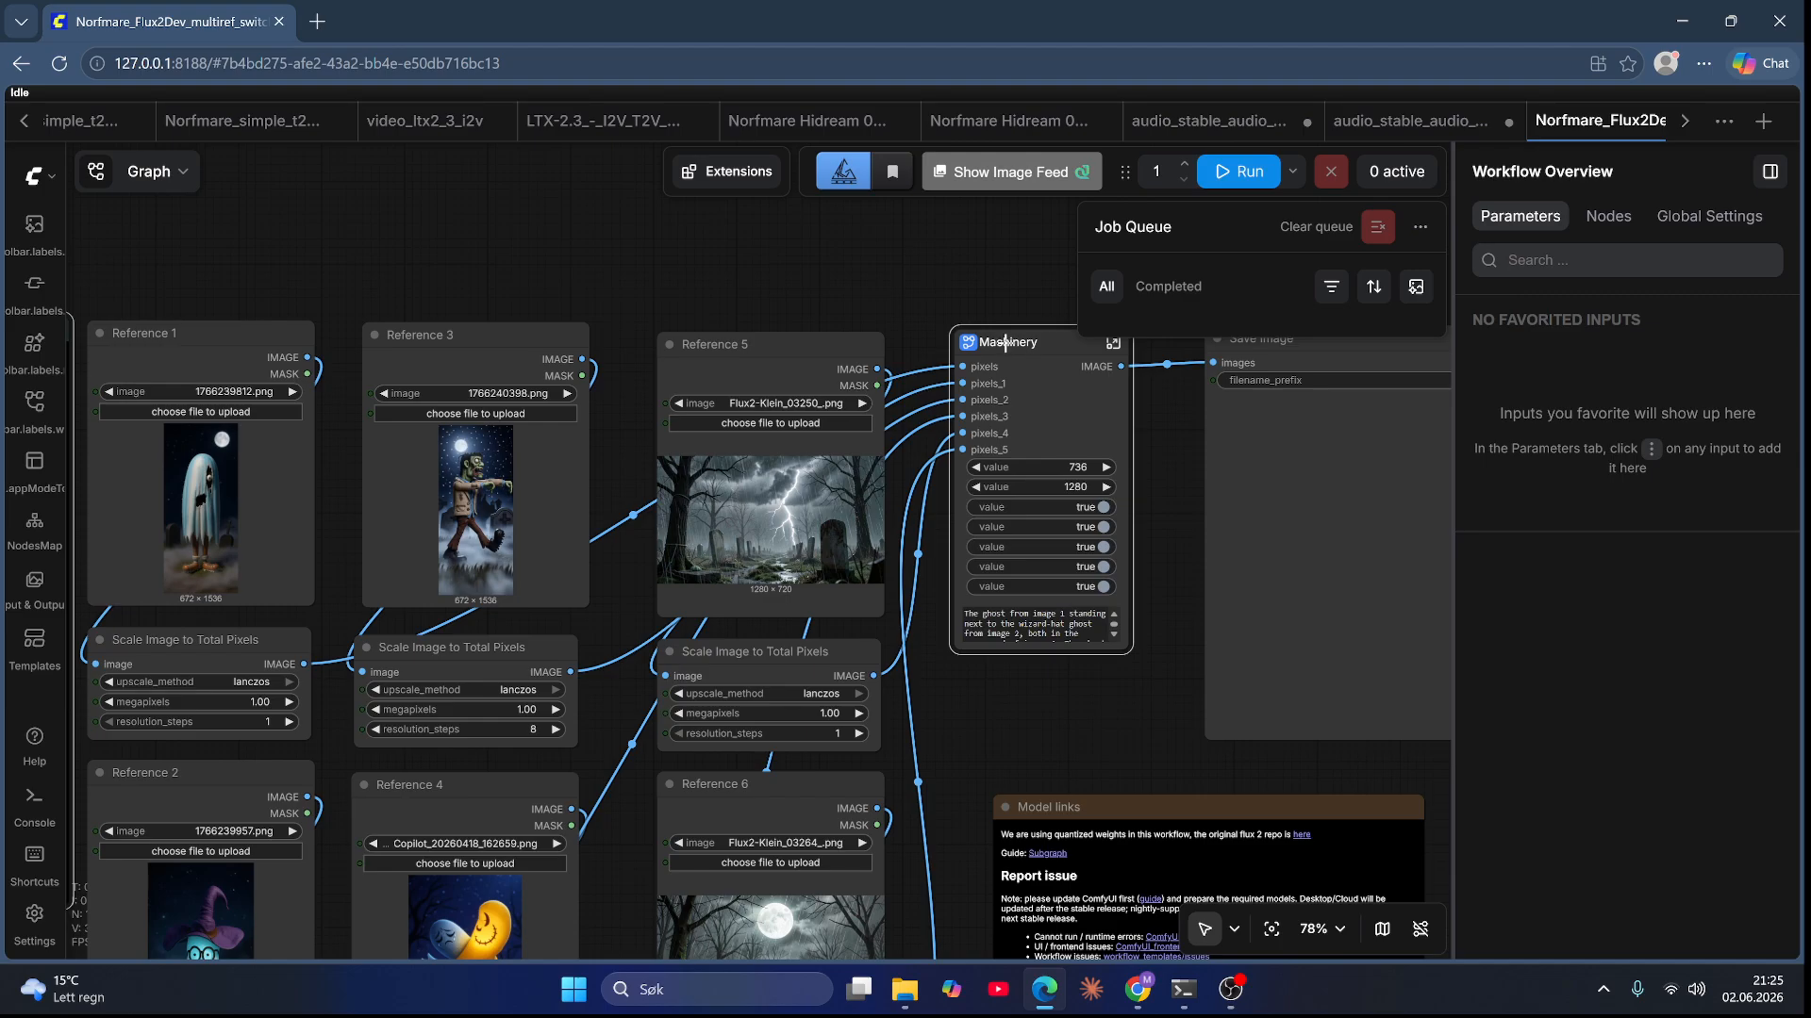
scroll(999, 356, down, 8)
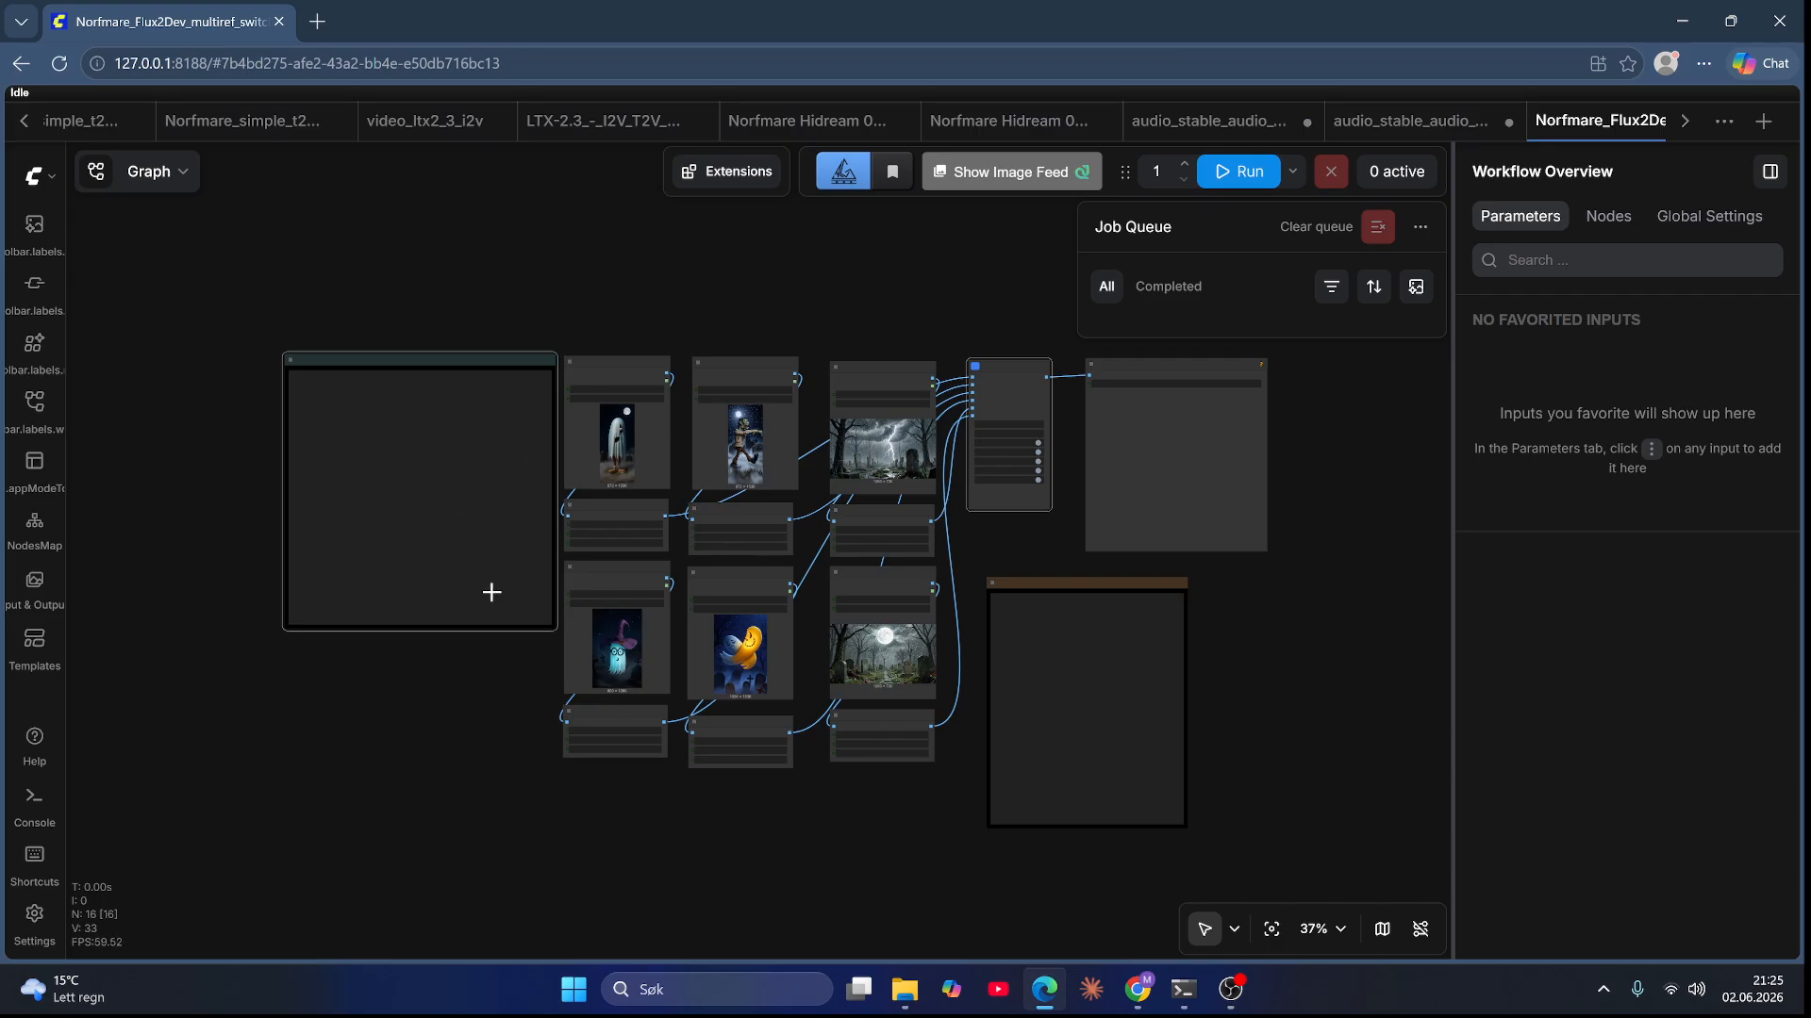
scroll(907, 416, up, 4)
scroll(1020, 347, down, 2)
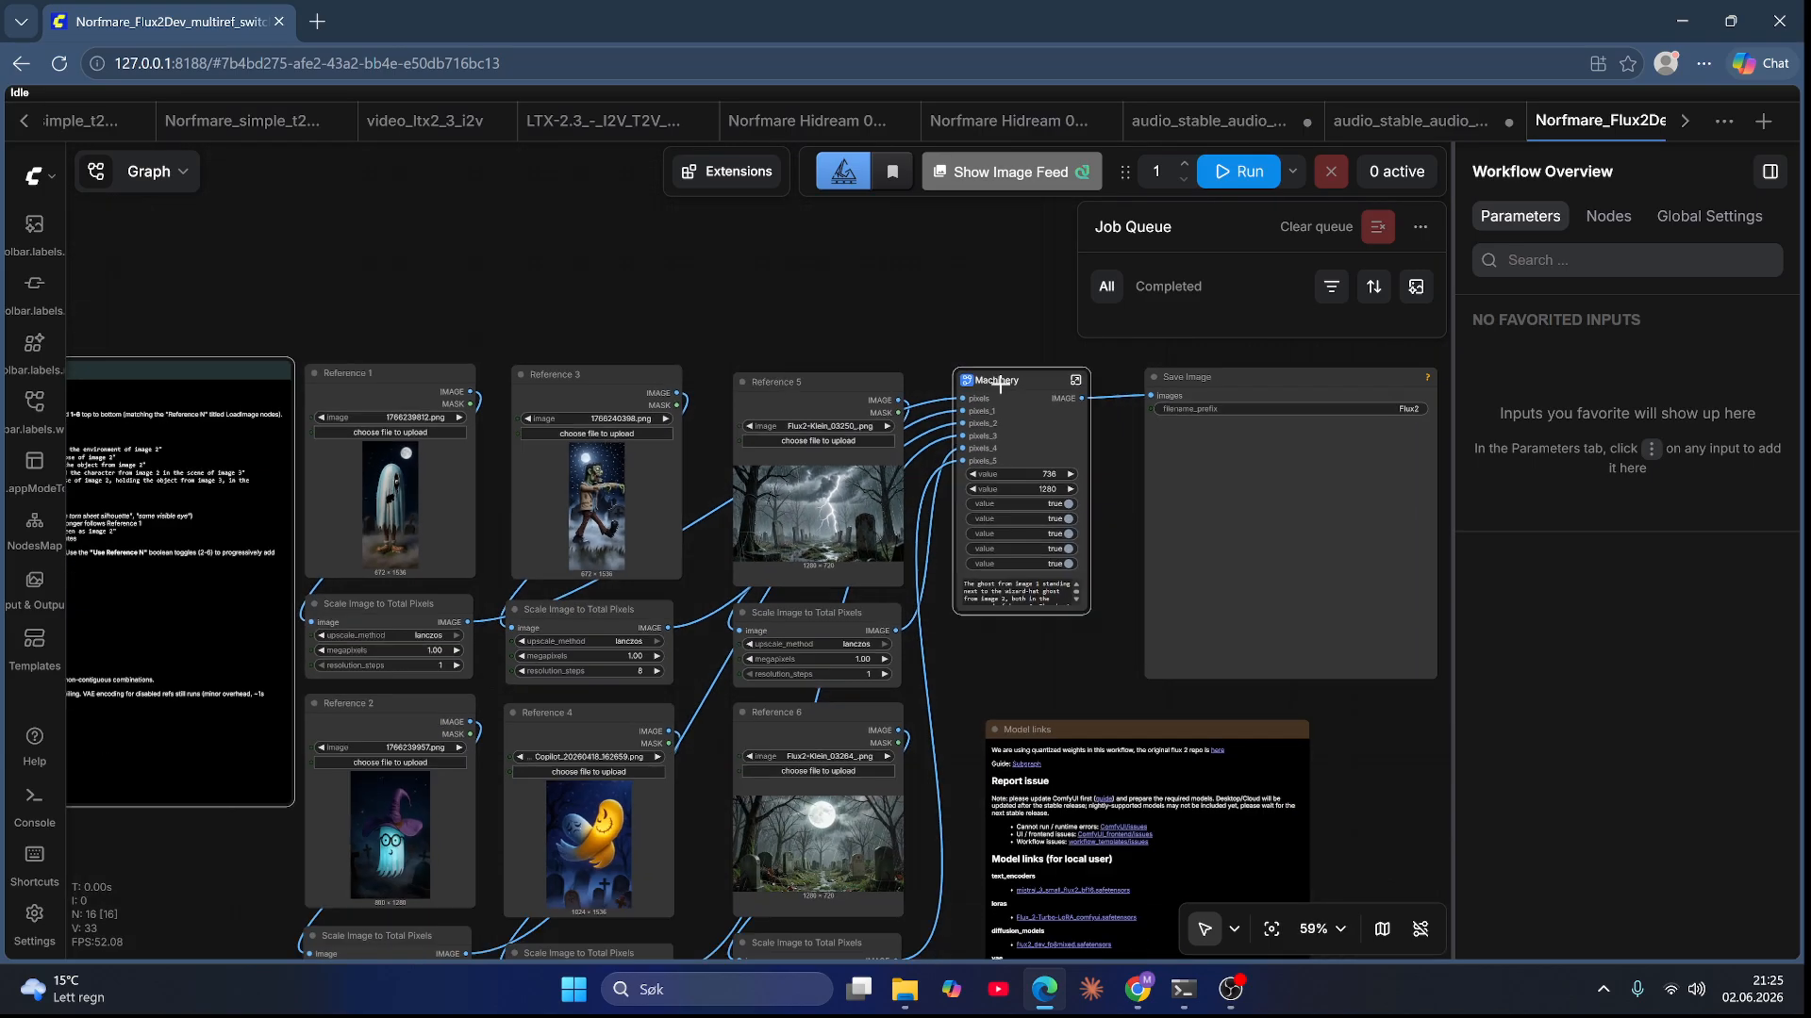
Step: Unpack the Machinery subgraph into its individual nodes on the main graph
scroll(1016, 336, up, 5)
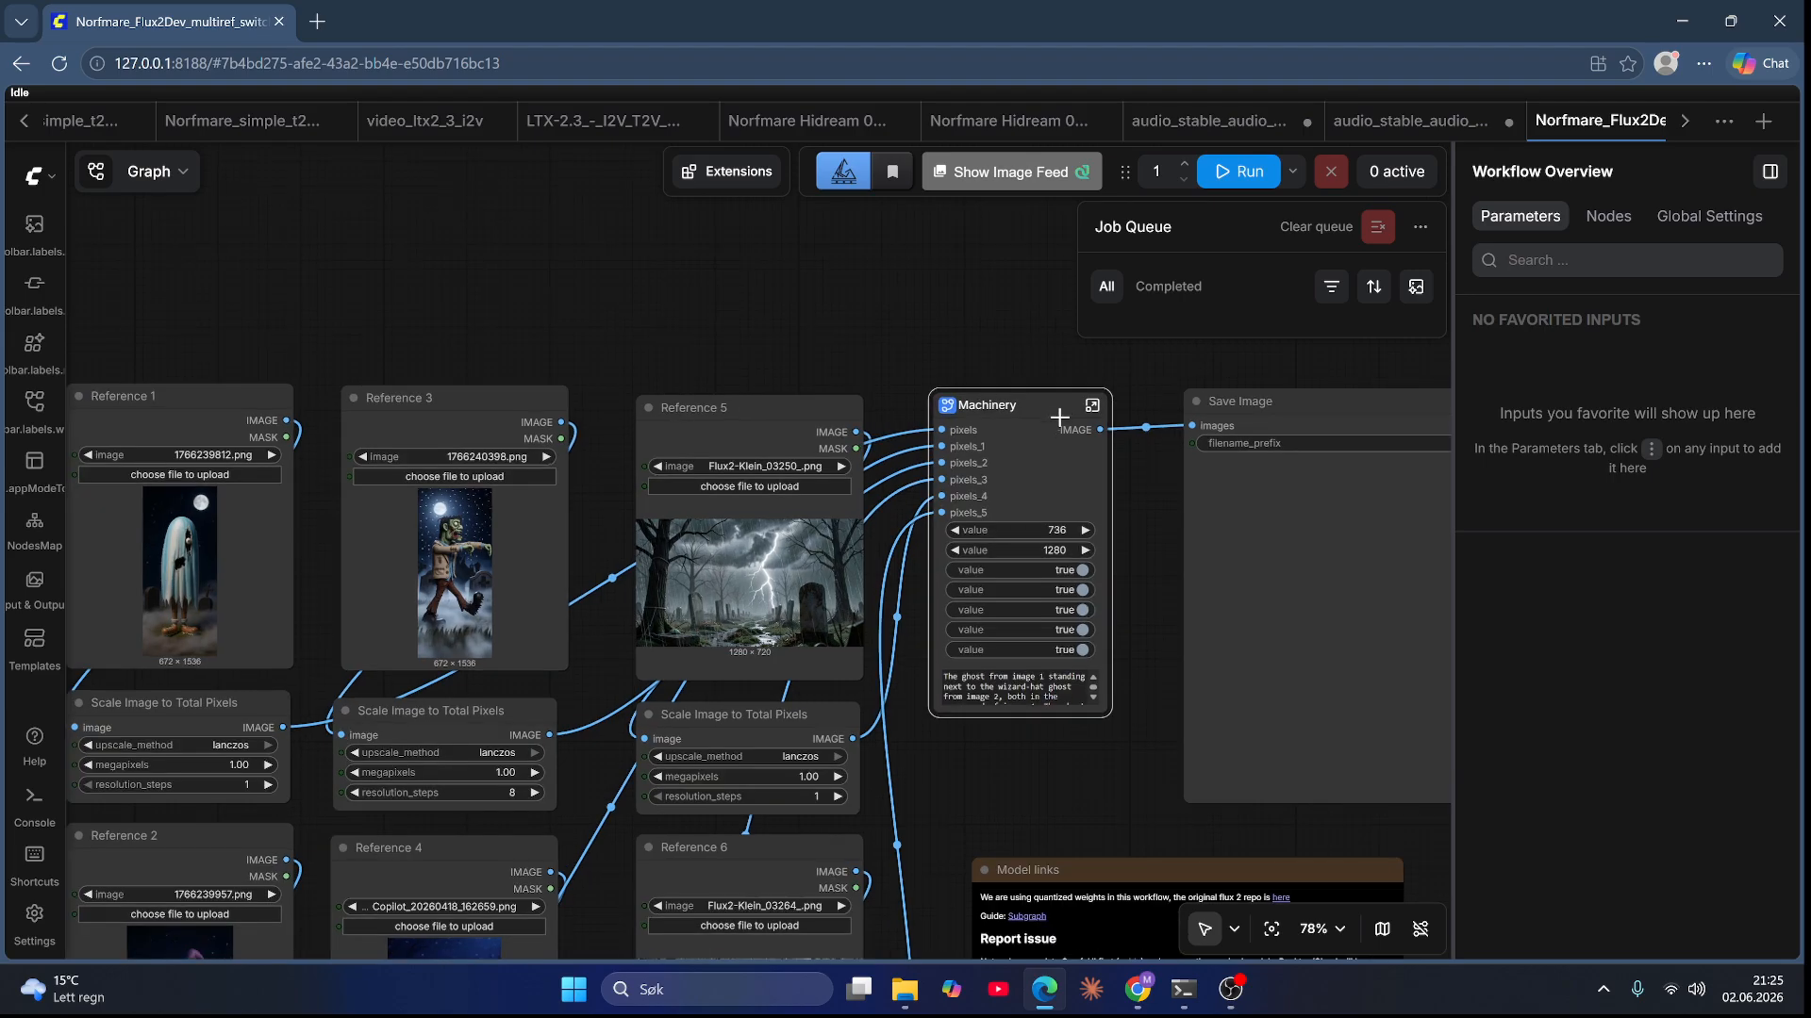
scroll(1086, 407, down, 6)
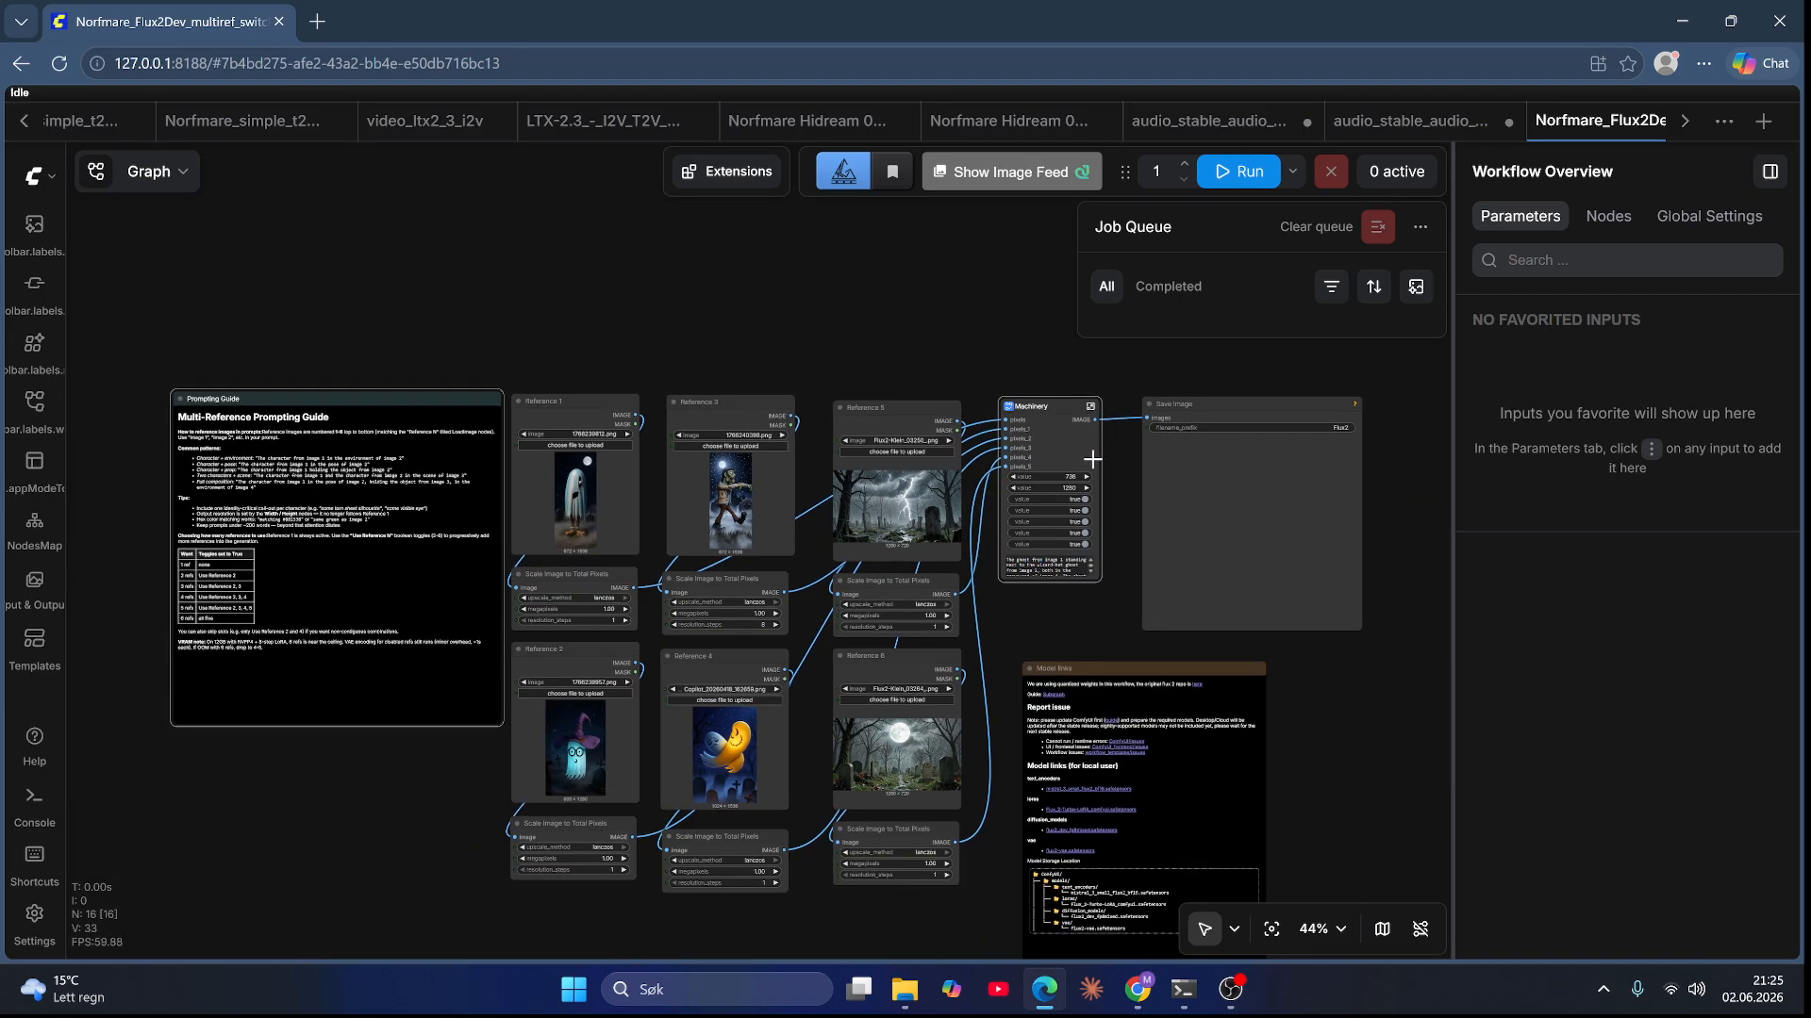
scroll(1067, 619, down, 4)
drag(1067, 618, 963, 354)
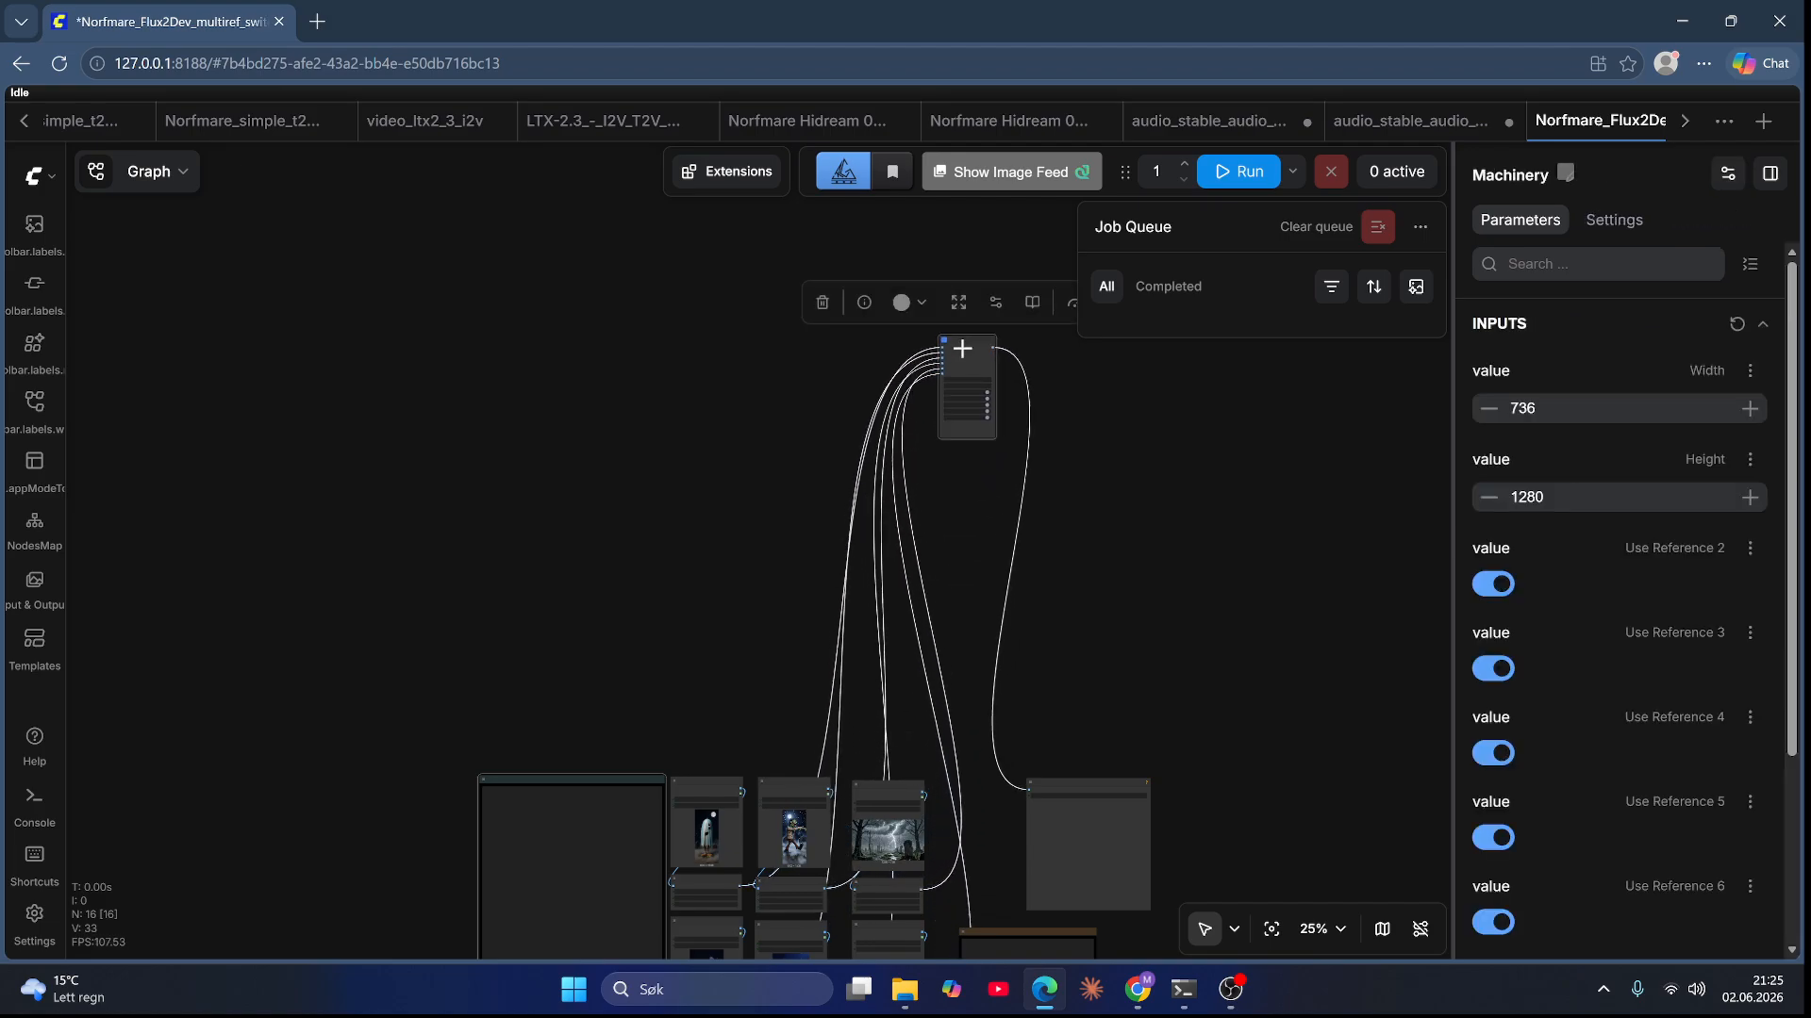
right_click(963, 354)
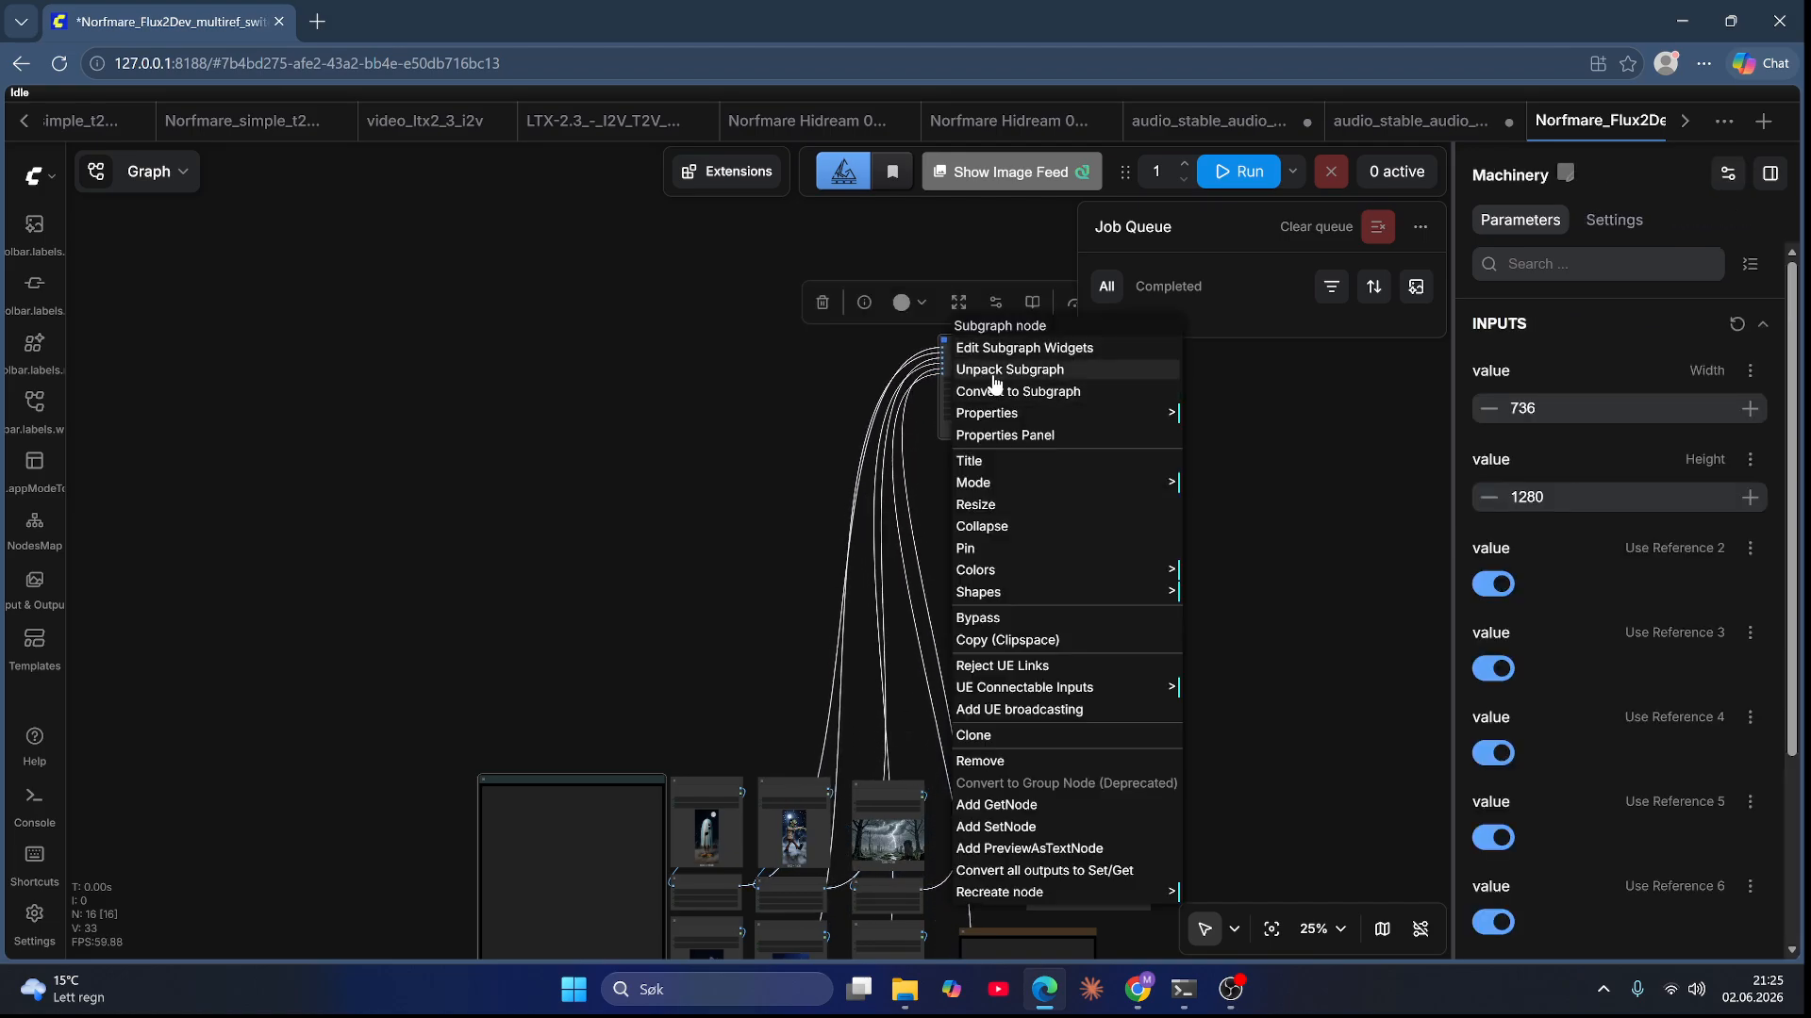
click(995, 370)
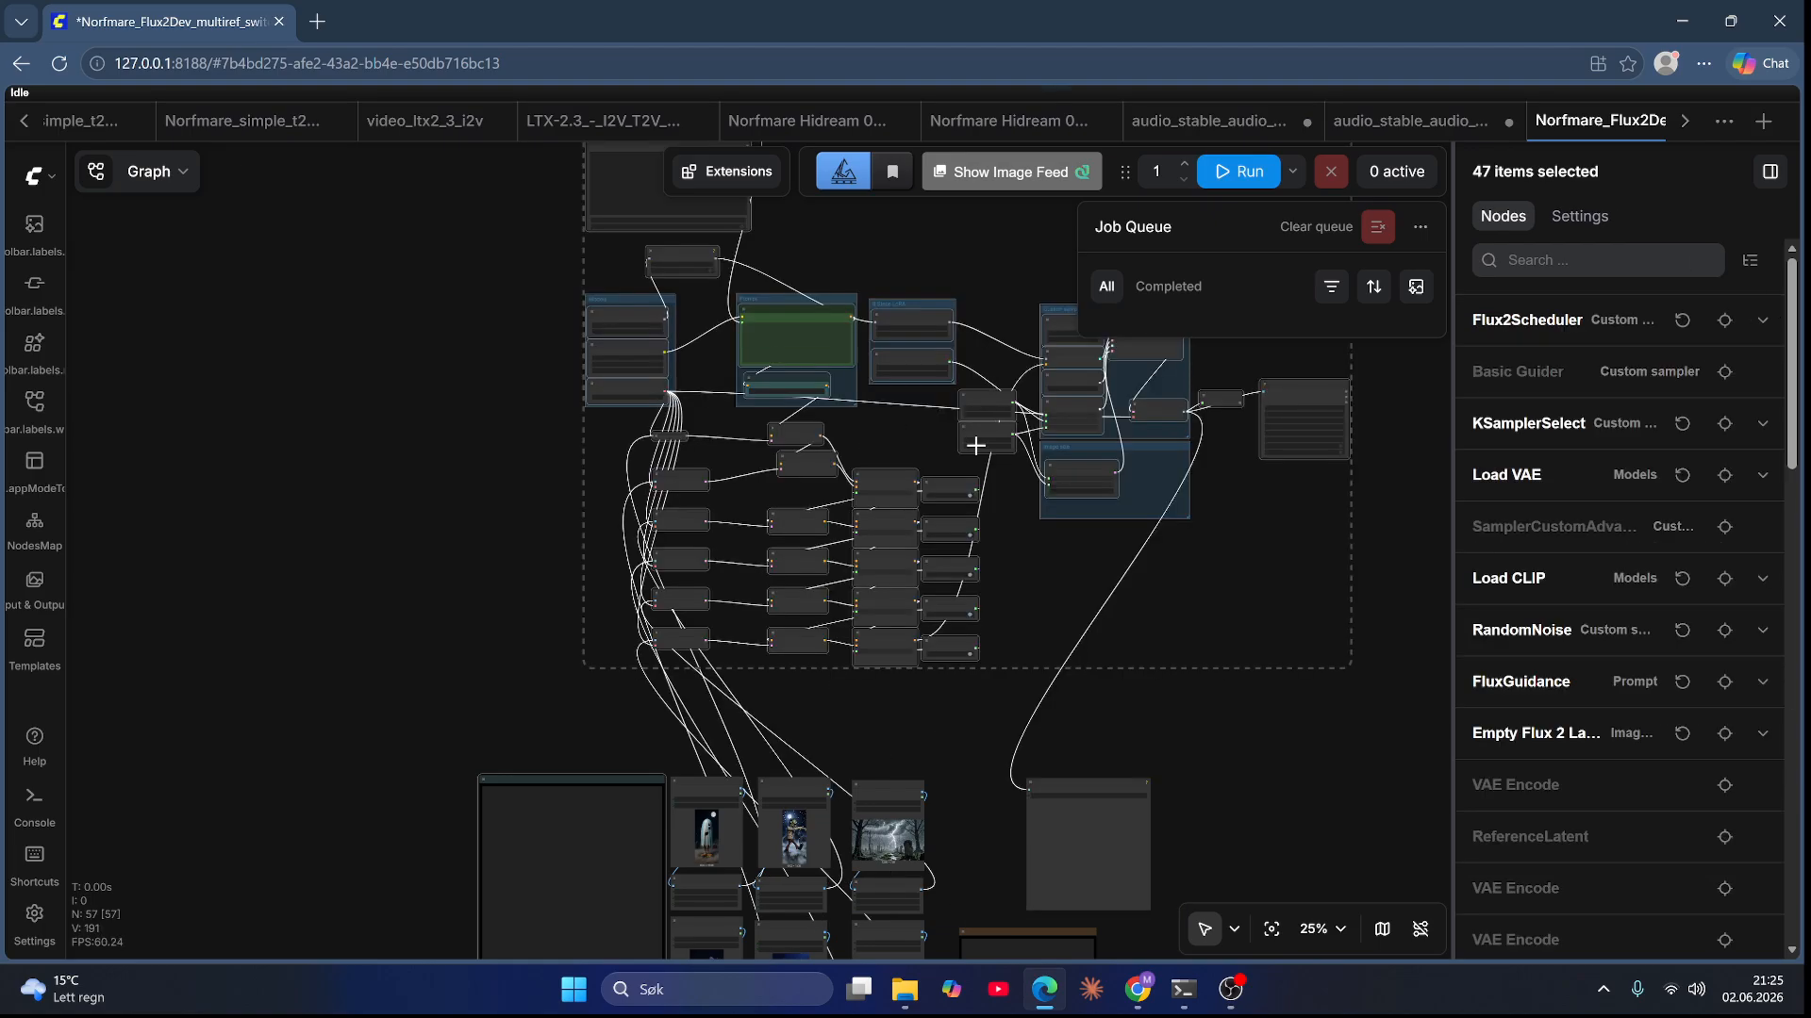
Step: Move the Prompt Cycler node out of the unpacked node cluster
mouse_move(1085, 578)
mouse_down()
mouse_move(1232, 642)
mouse_move(1238, 668)
mouse_move(1056, 575)
mouse_up()
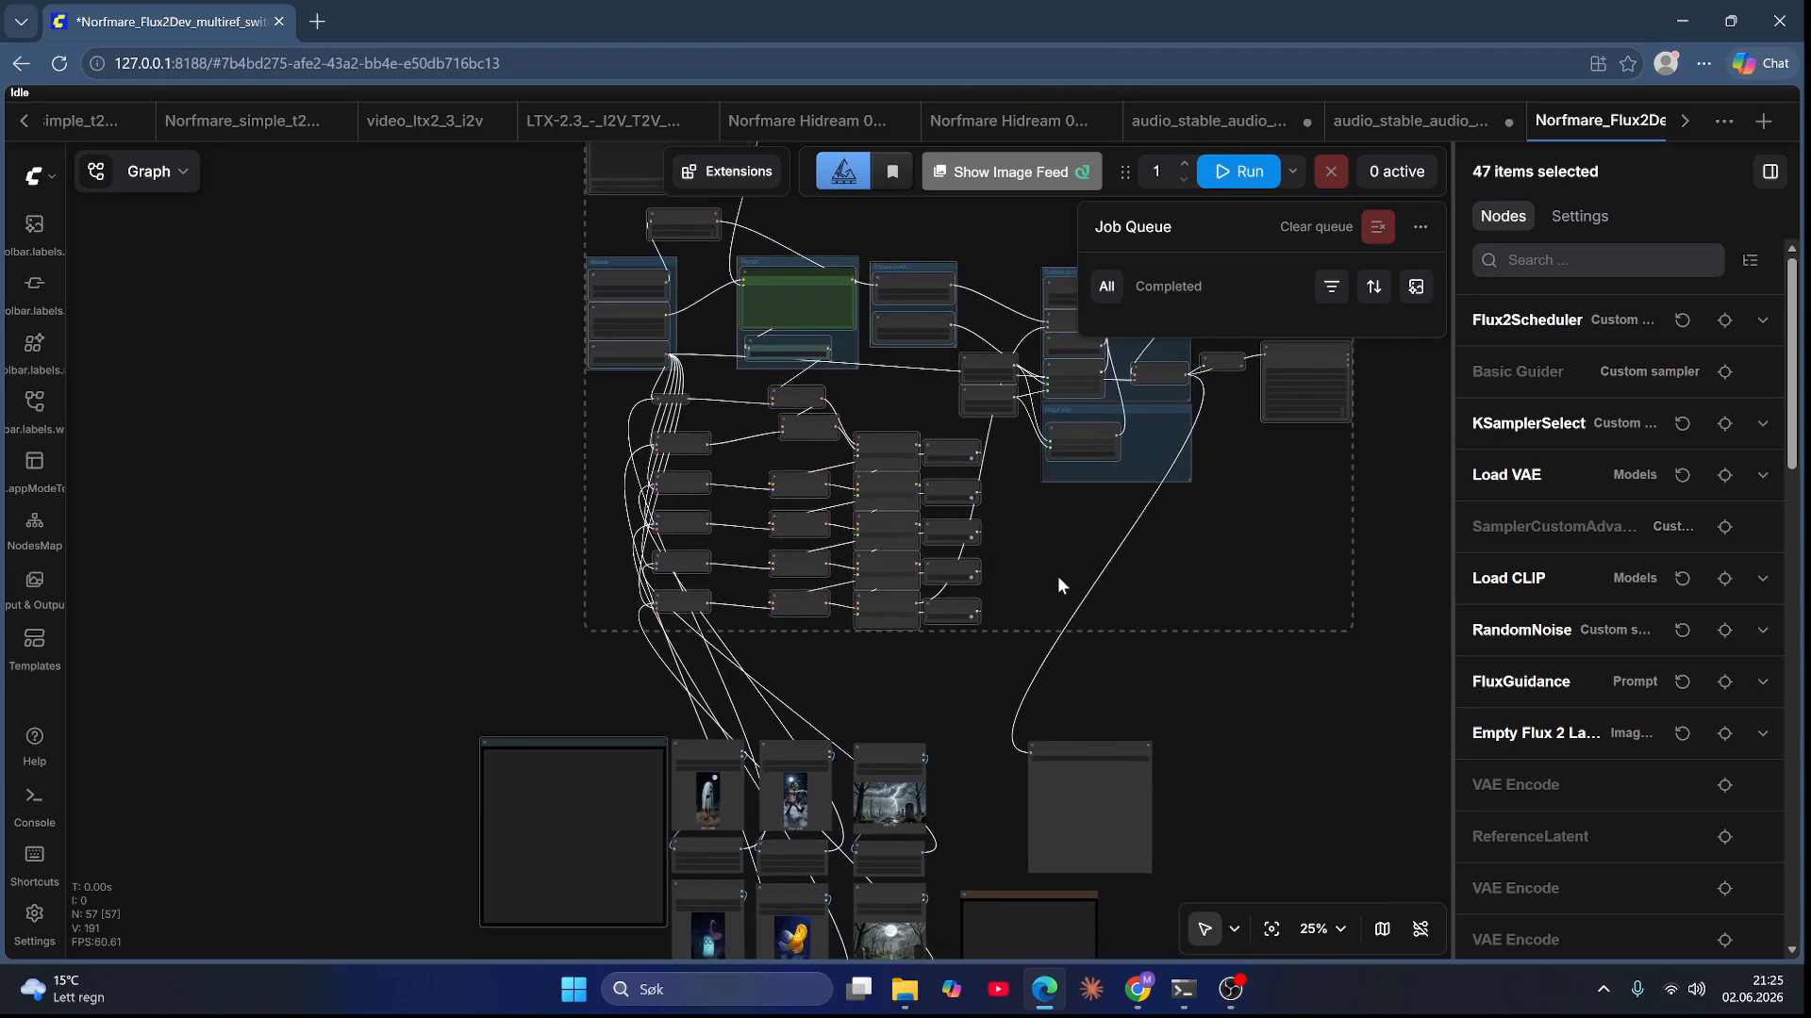
click(1263, 734)
drag(1292, 353, 1242, 811)
drag(493, 325, 622, 523)
drag(784, 293, 401, 842)
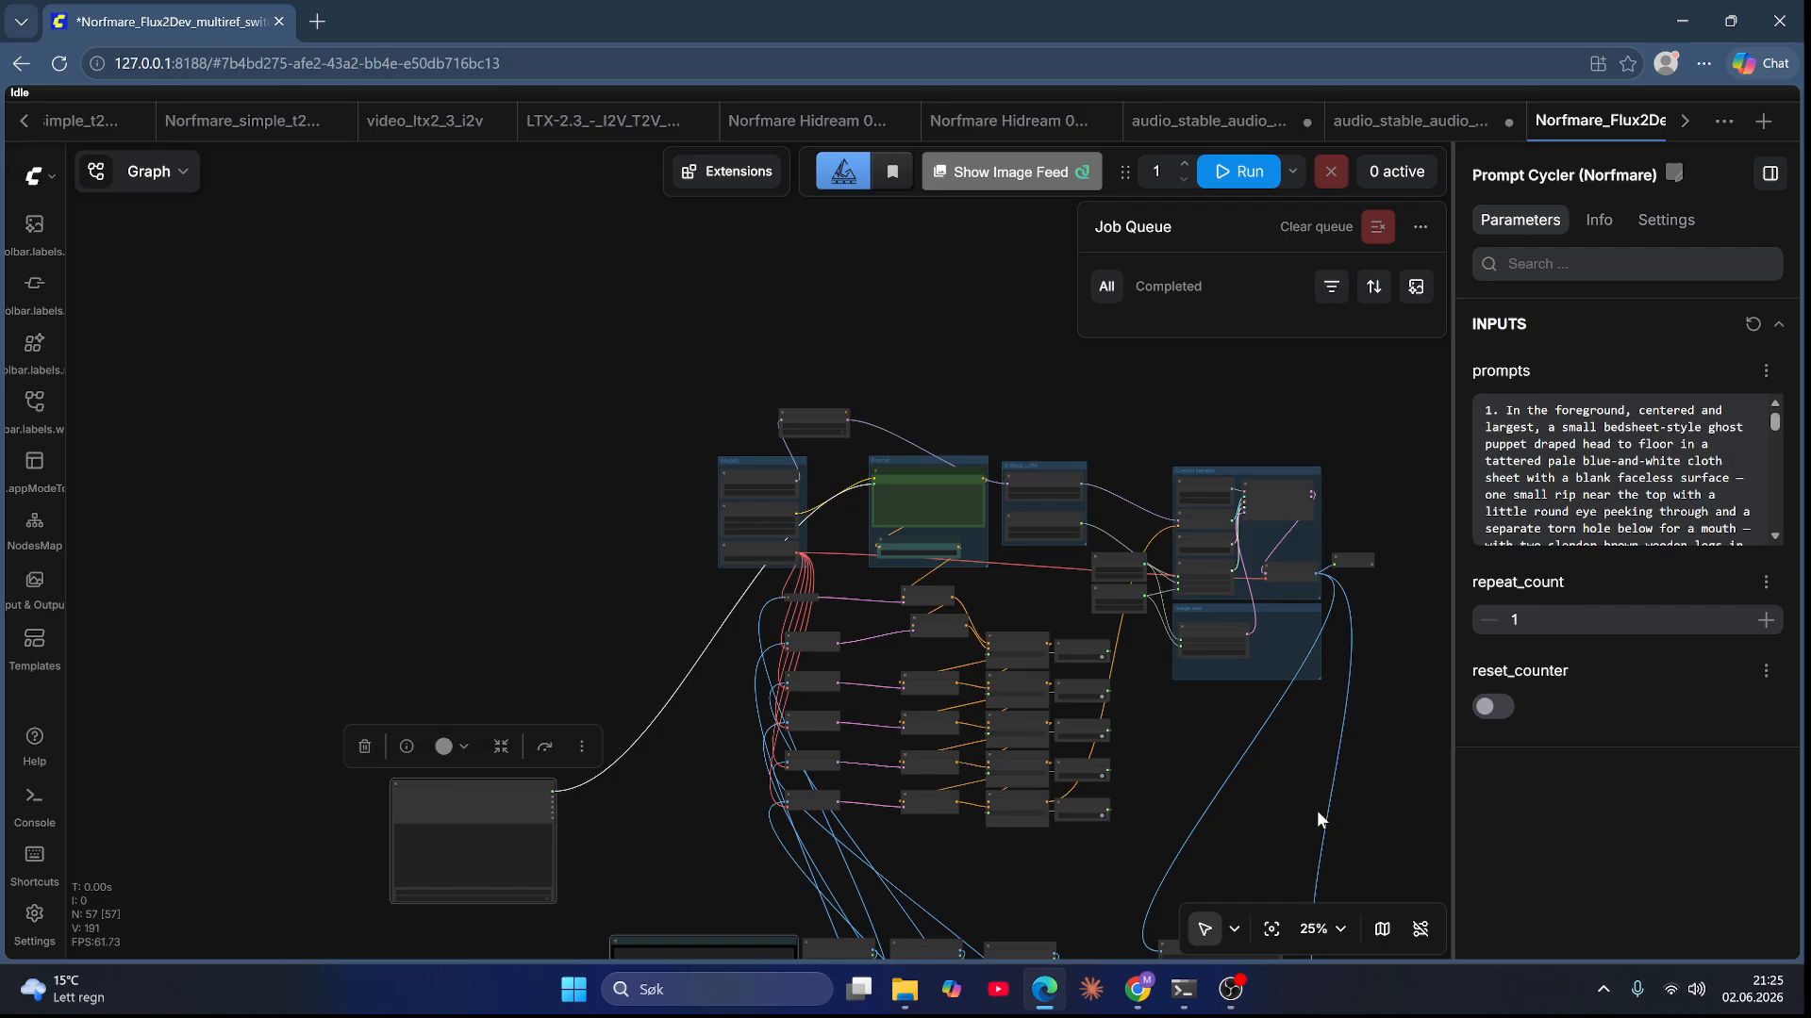
Step: Select all the unpacked nodes except the Prompt Cycler and convert them into a new subgraph
drag(1367, 862, 670, 353)
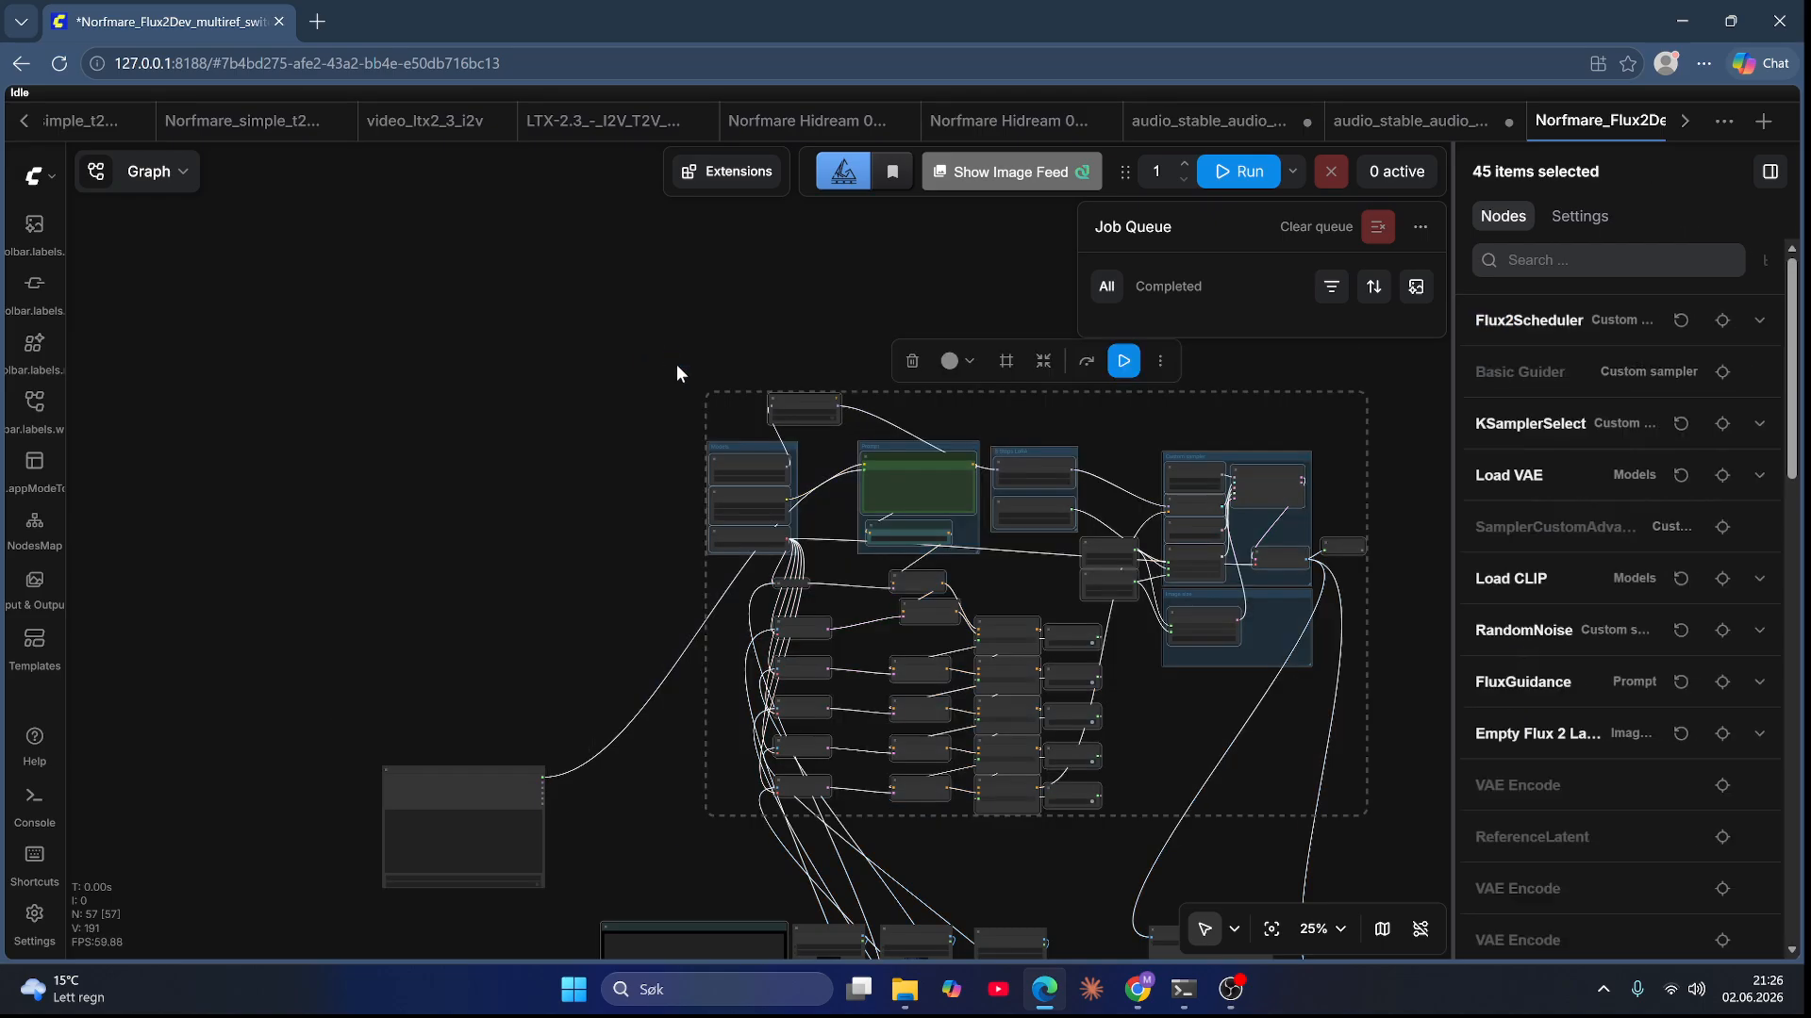
right_click(764, 449)
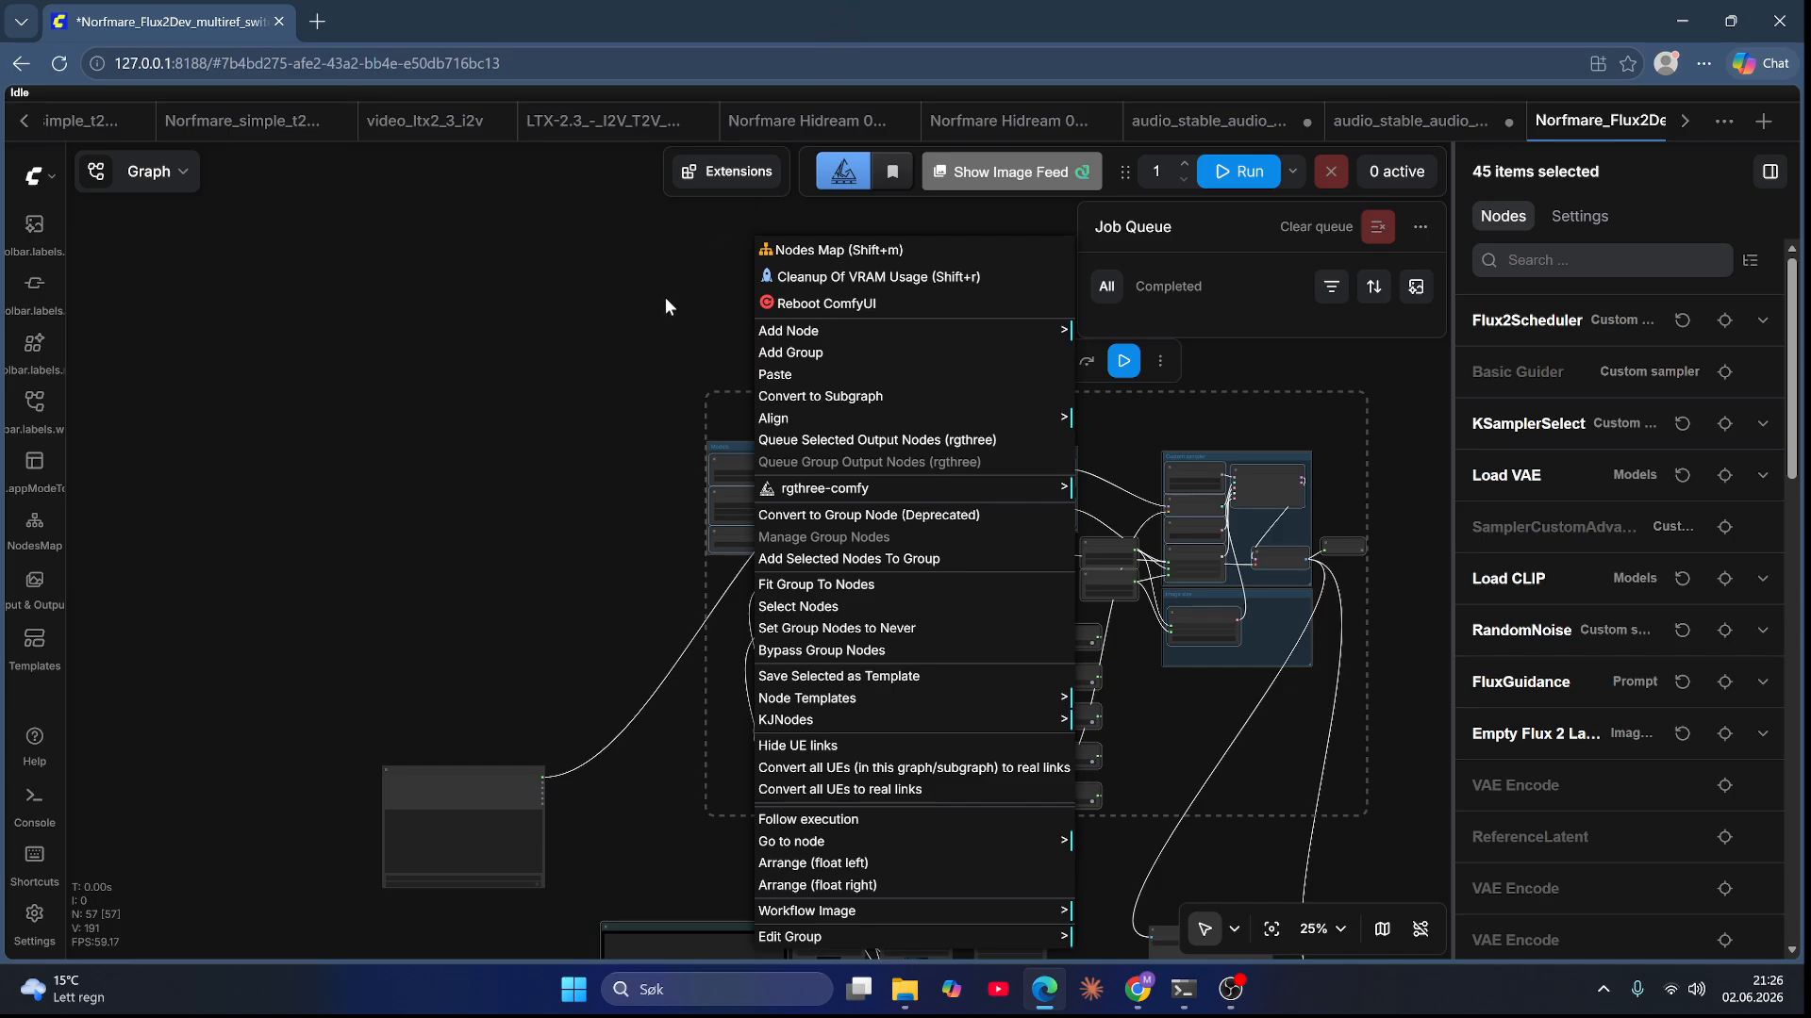
click(702, 358)
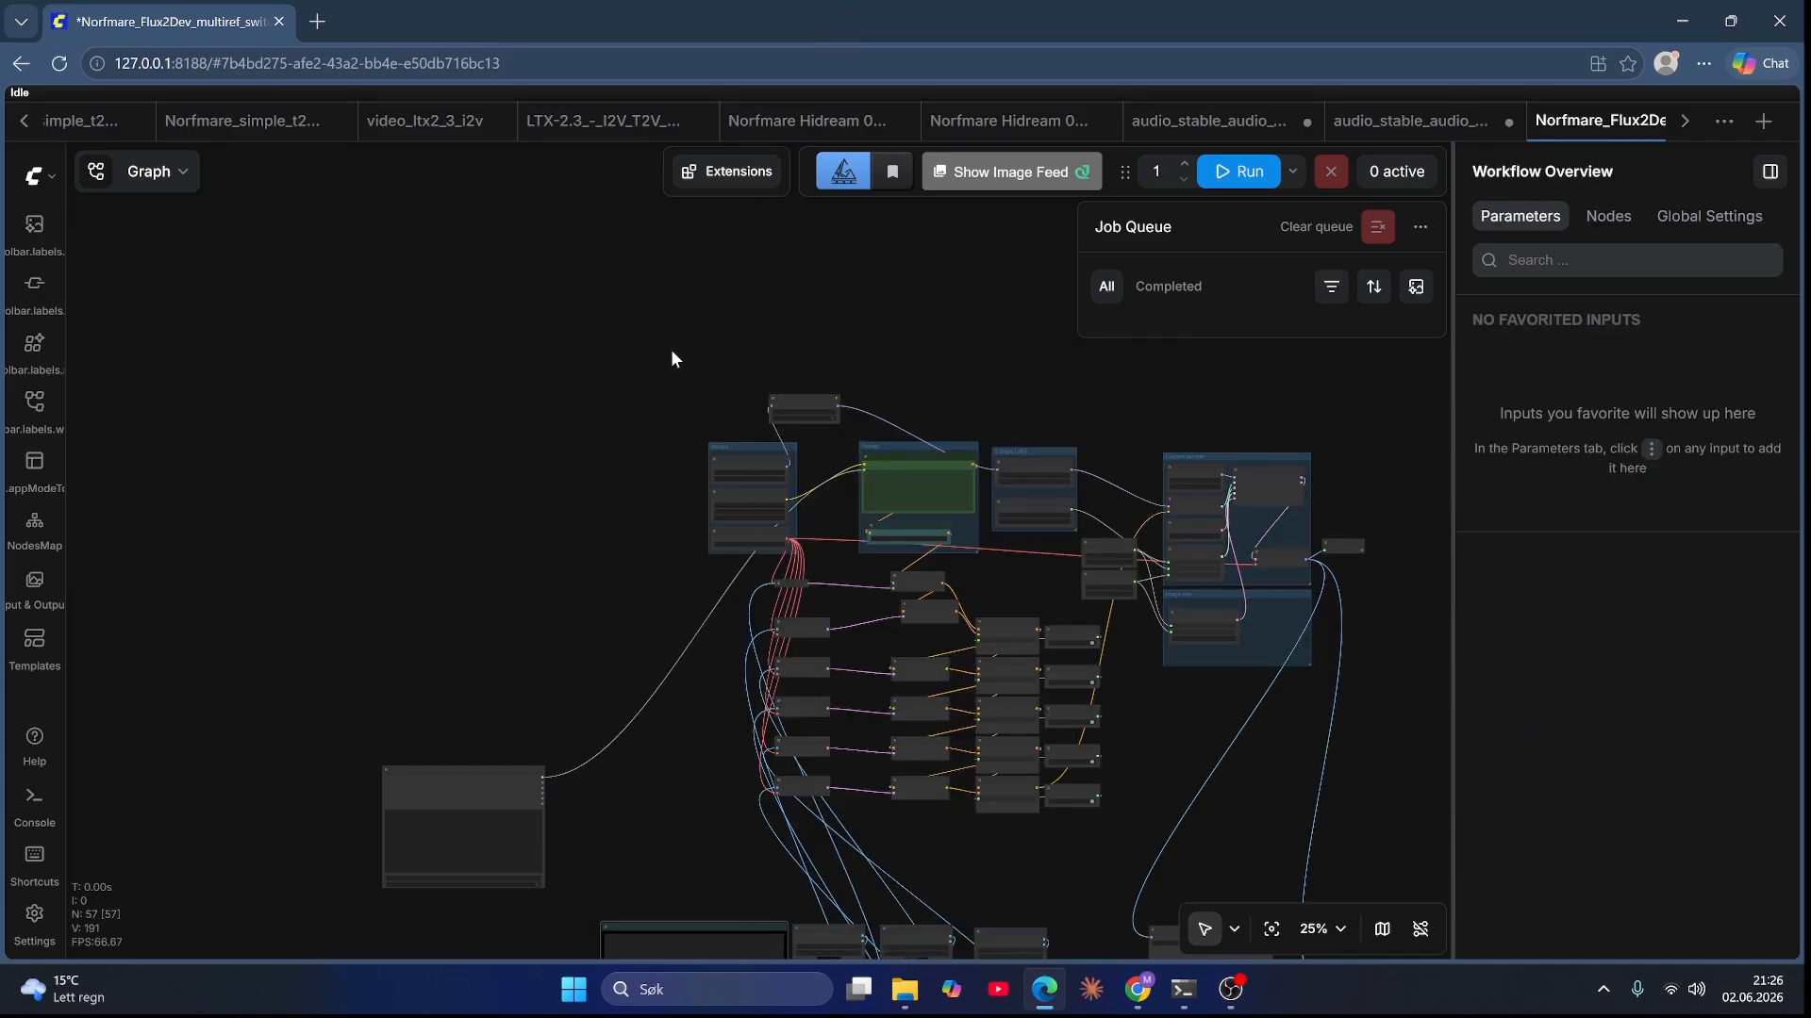
drag(673, 352, 1390, 844)
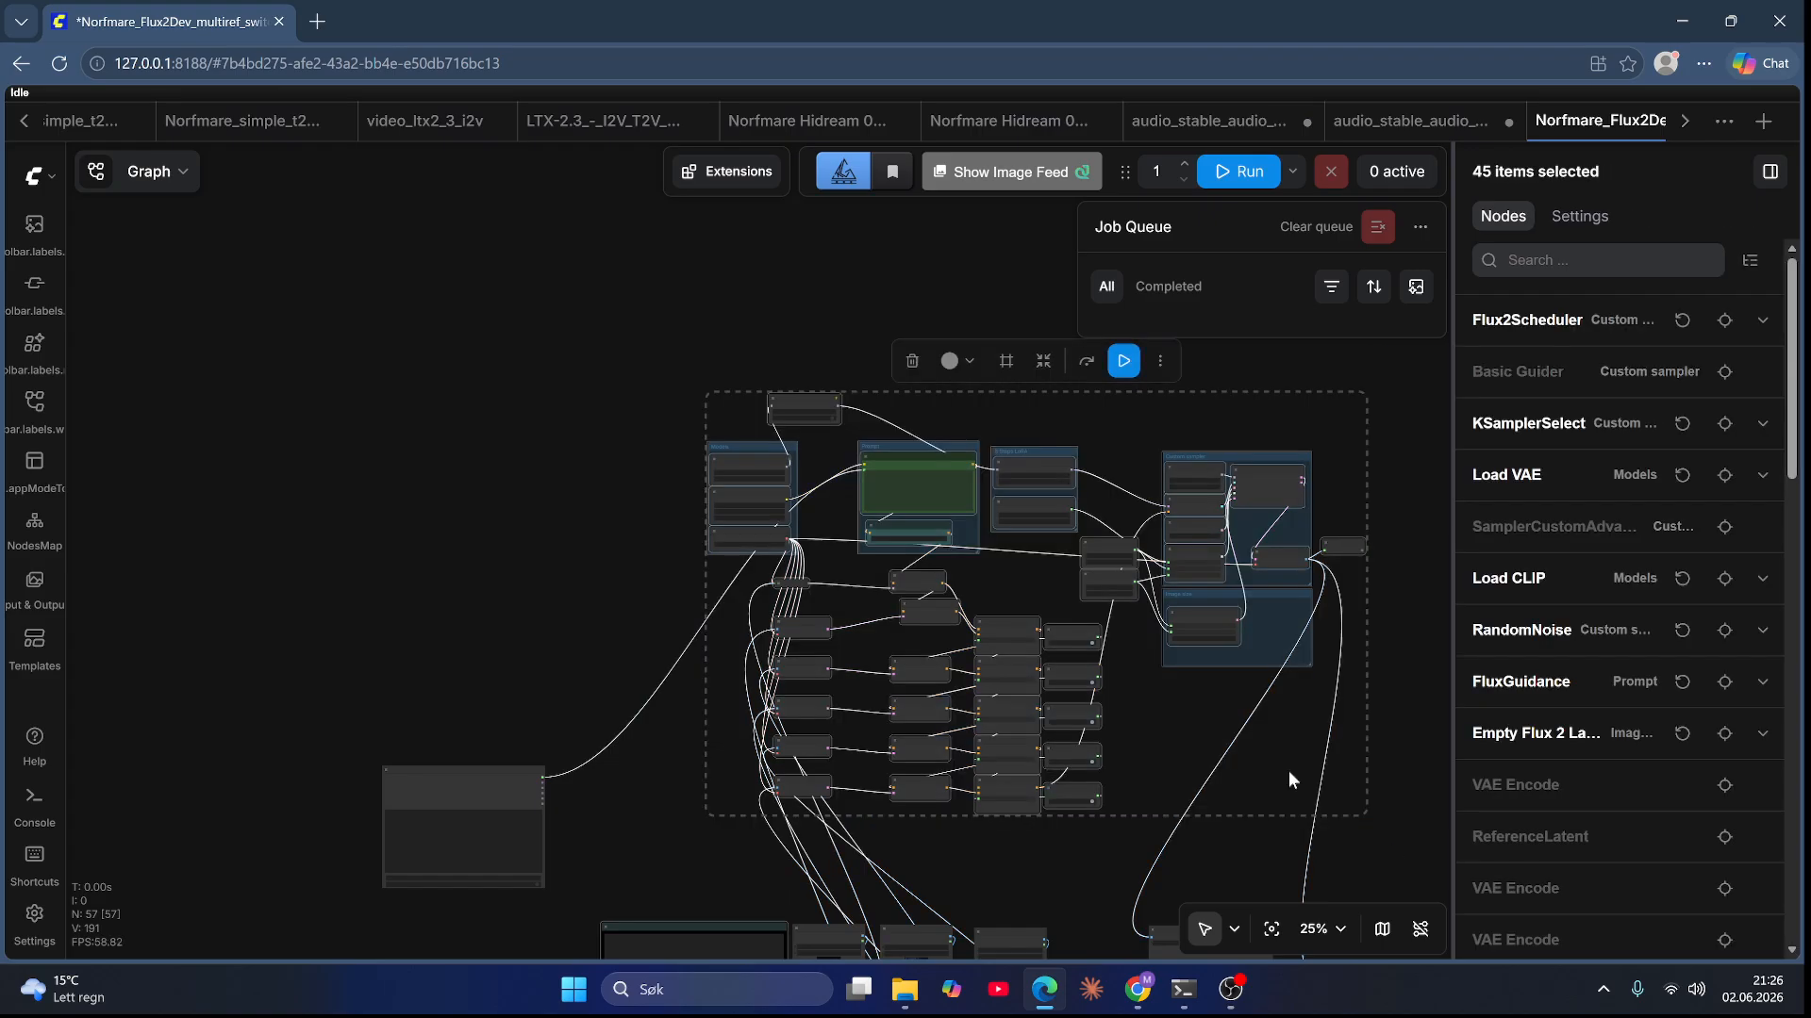
click(1044, 363)
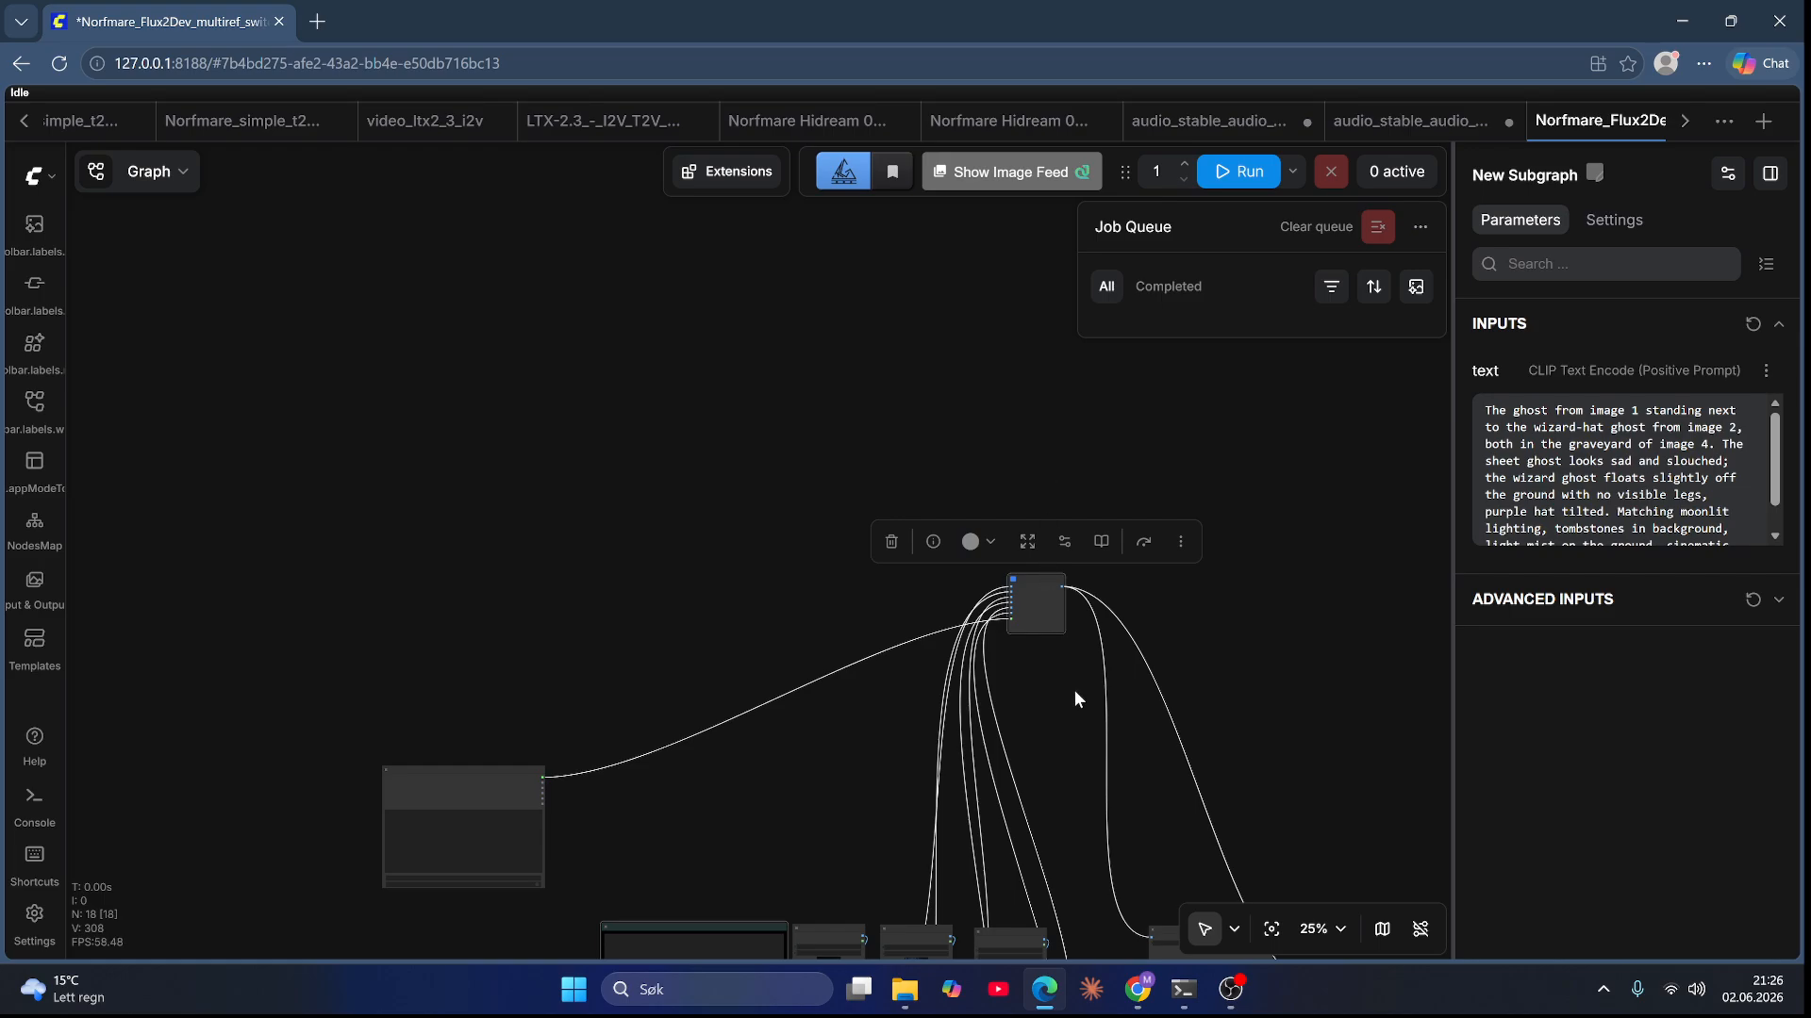
Step: Place the Prompt Cycler node above the reference image nodes
click(1067, 739)
drag(1067, 740, 1031, 696)
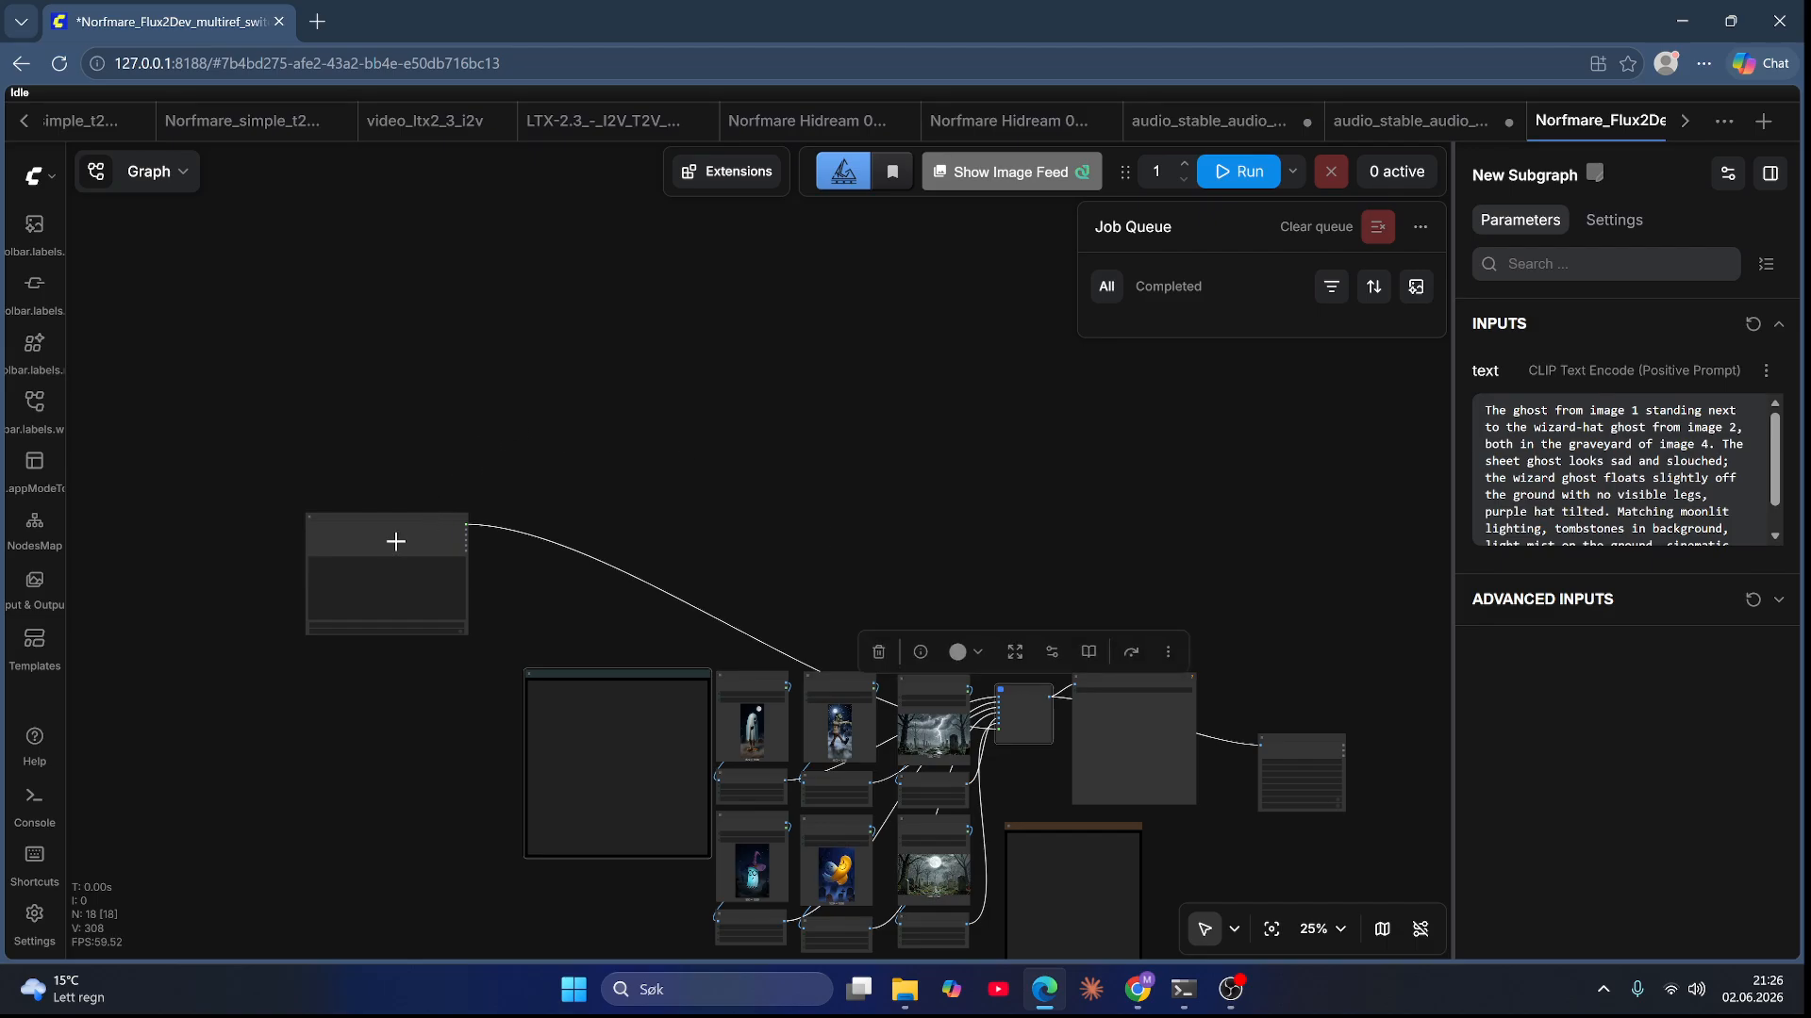
drag(395, 541, 813, 556)
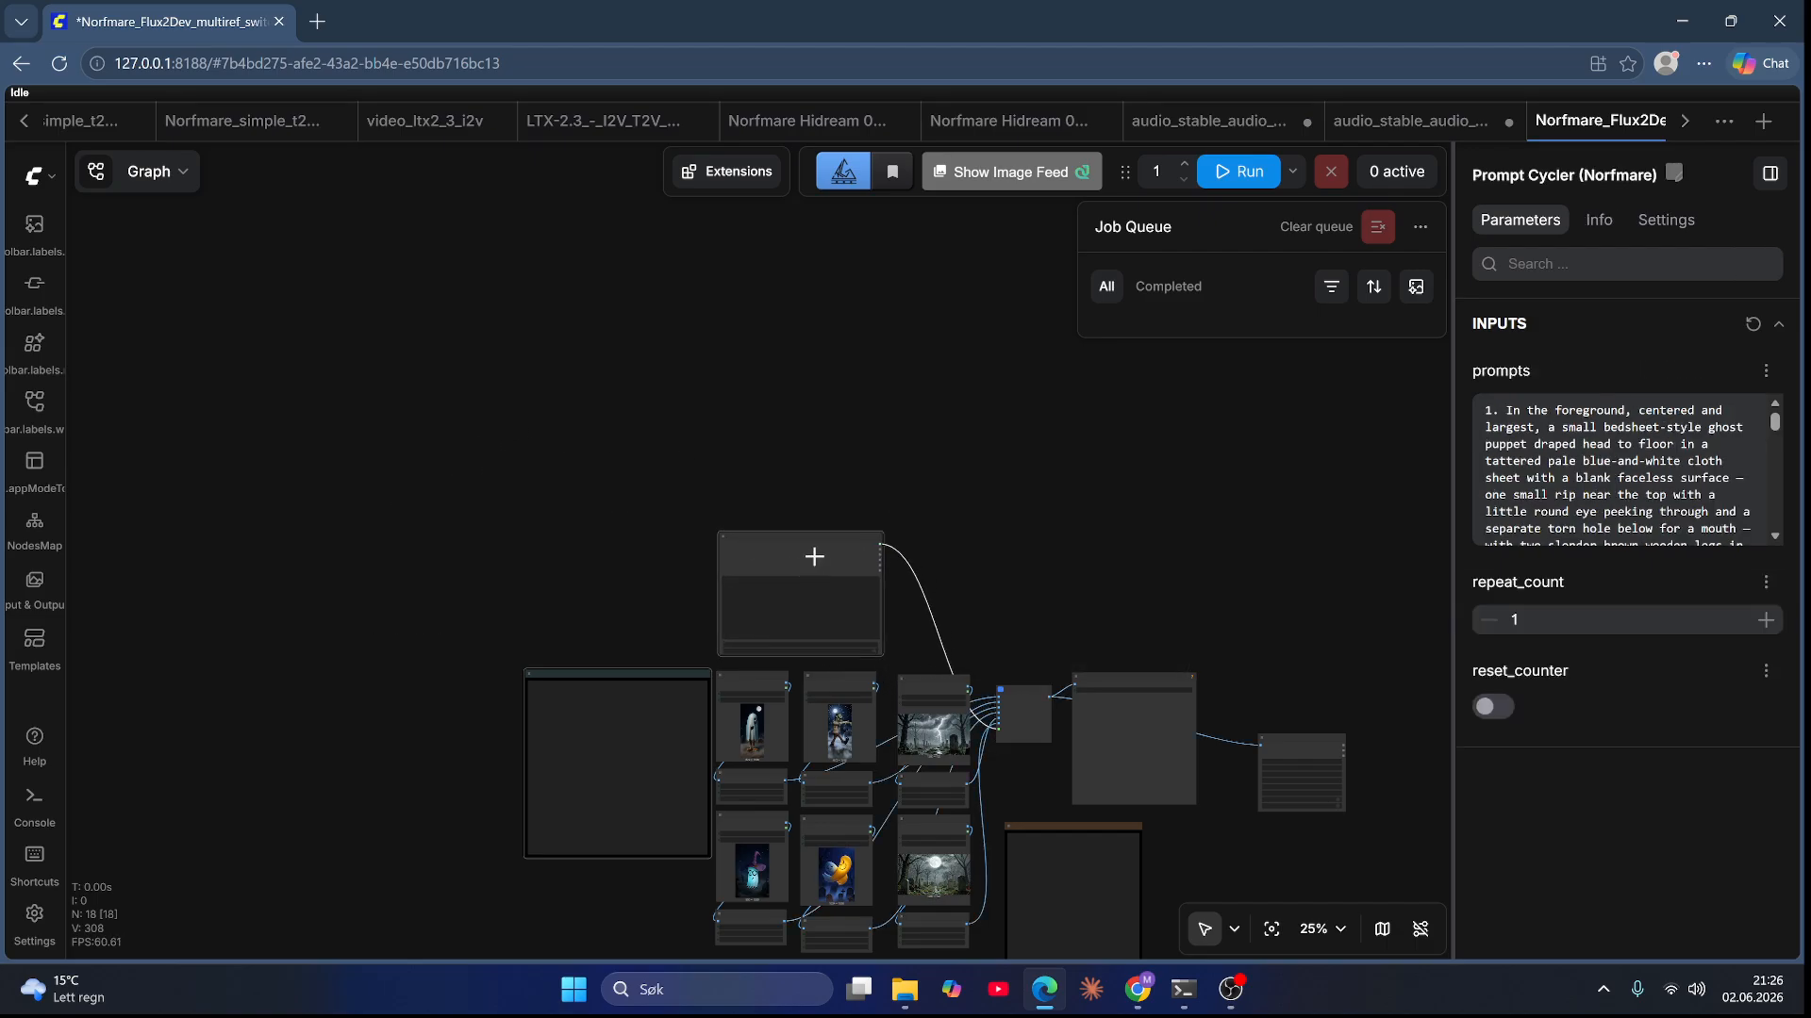
Step: Rename the new subgraph node to Machinery
scroll(961, 606, up, 10)
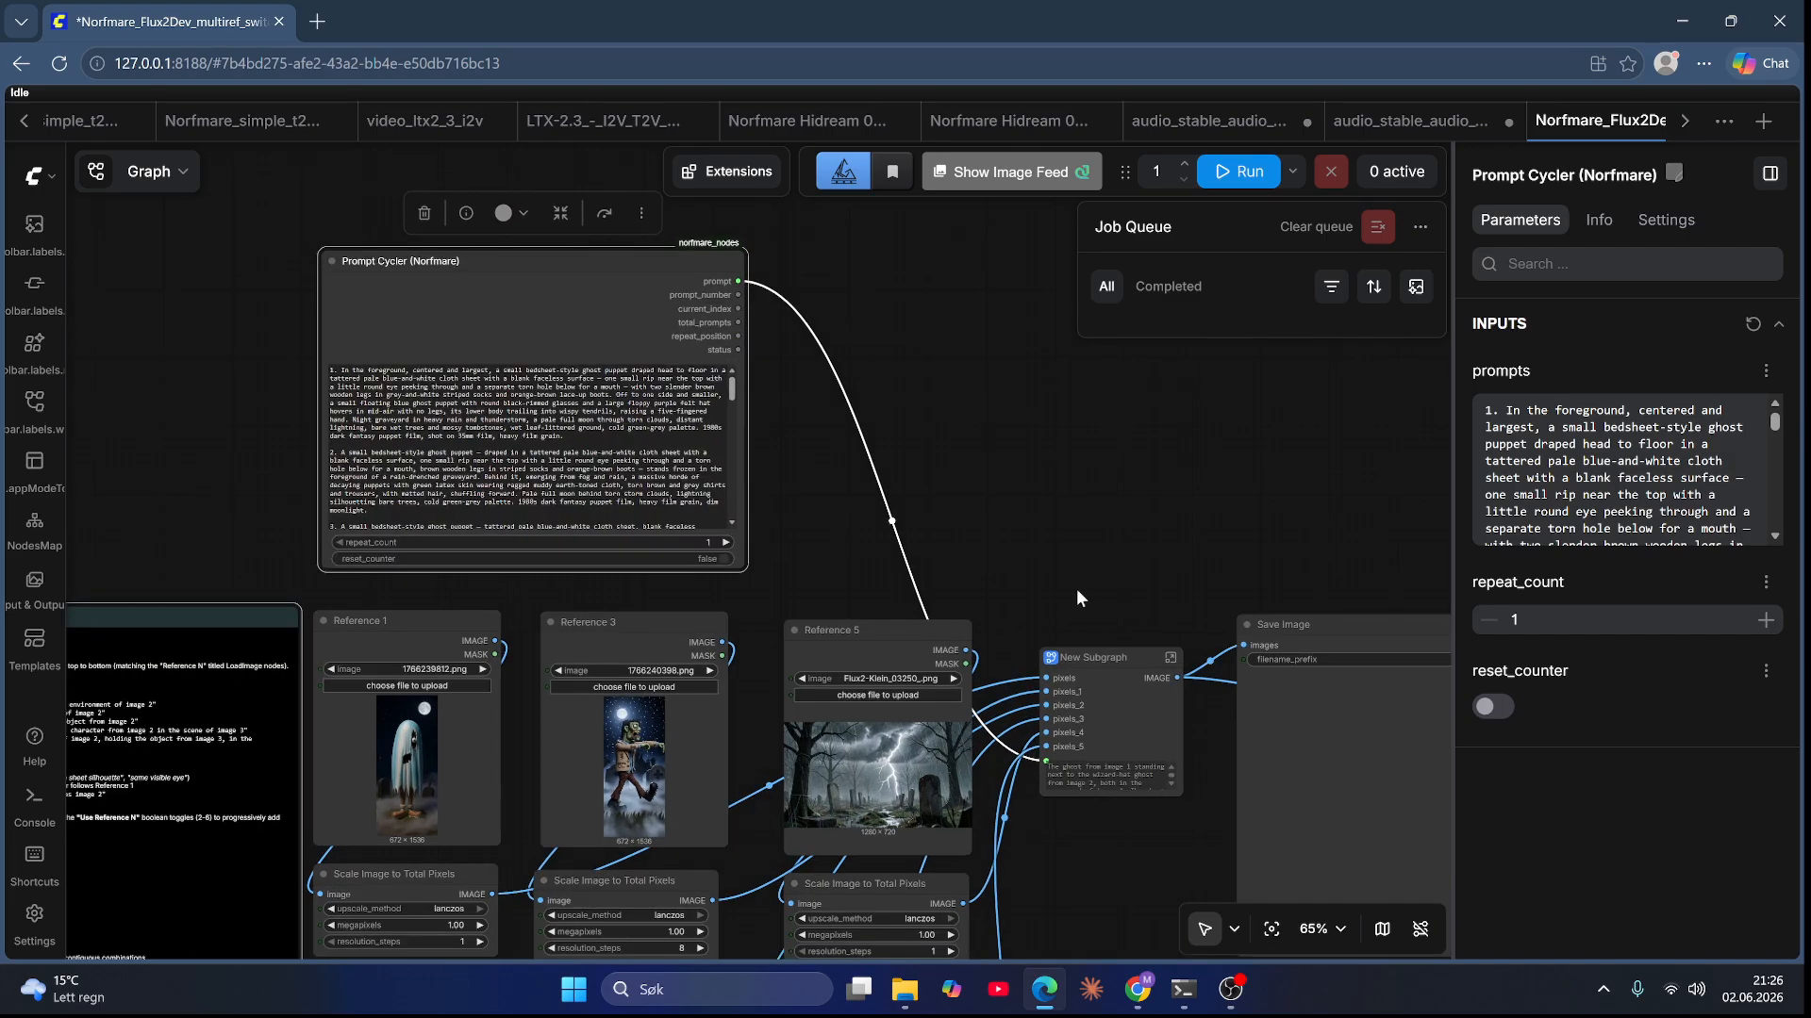
scroll(1065, 604, down, 1)
drag(1060, 640, 1037, 621)
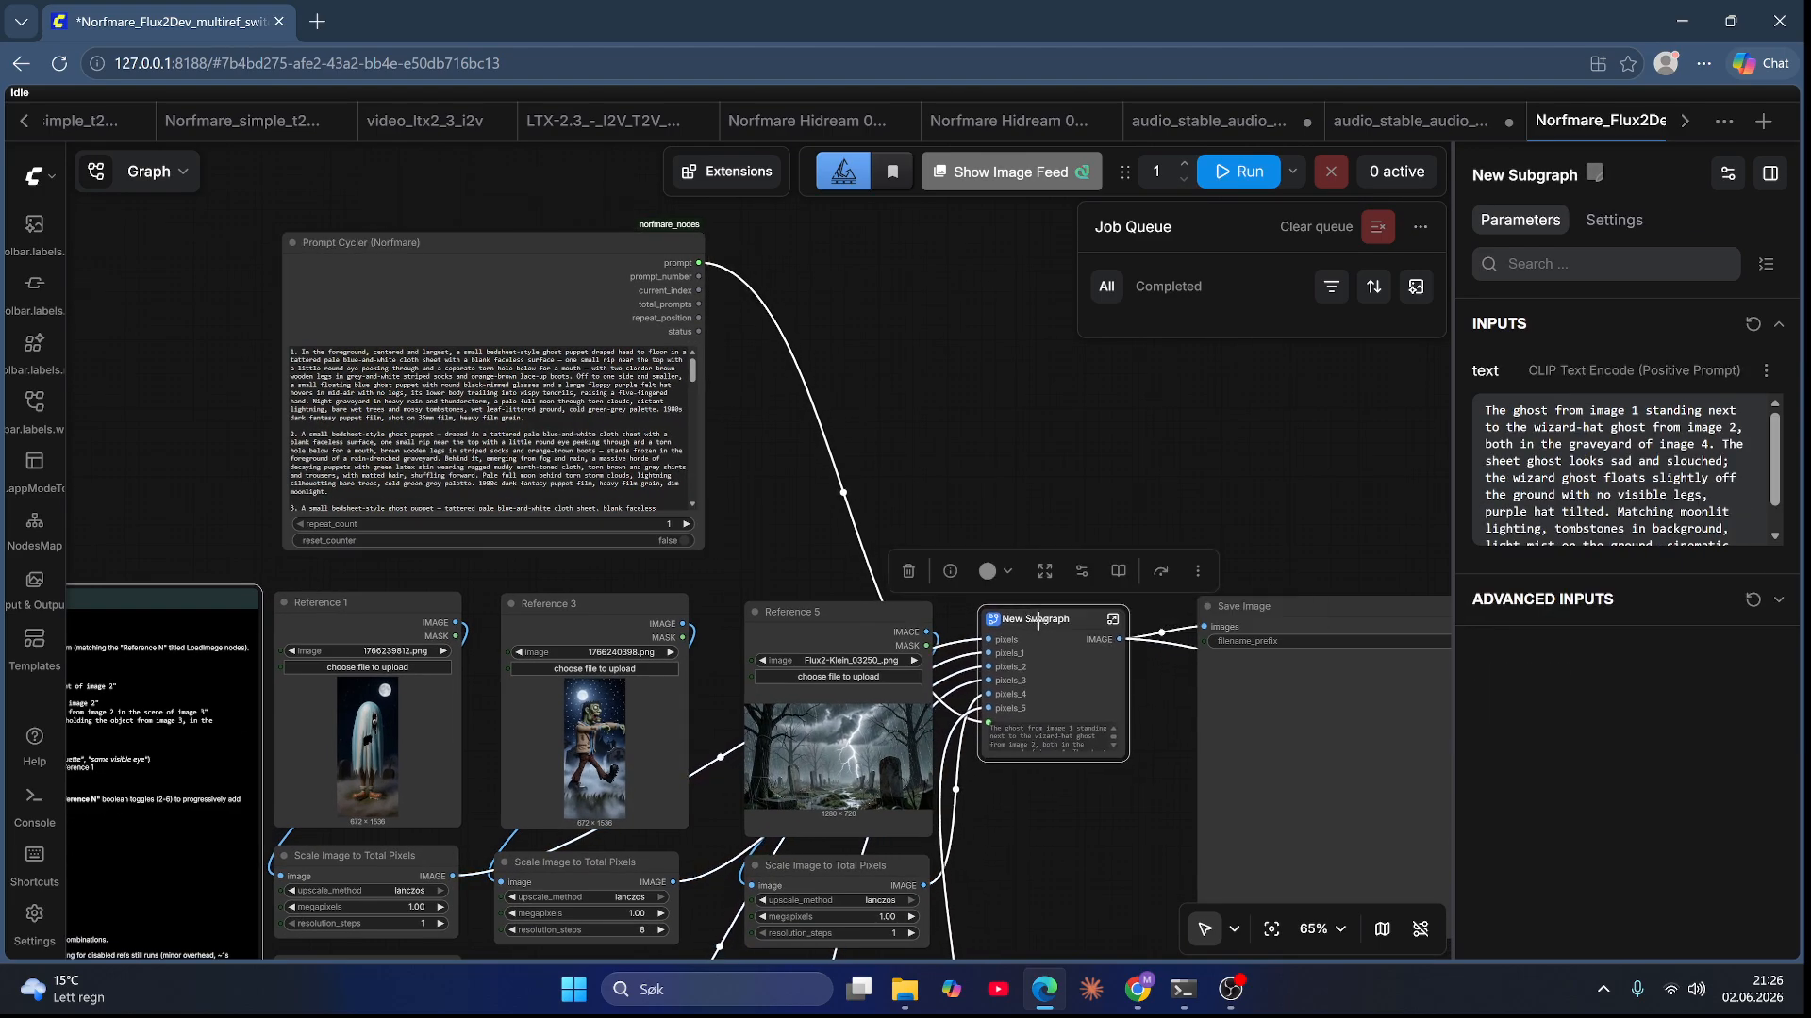
double_click(1037, 620)
text(Machinery)
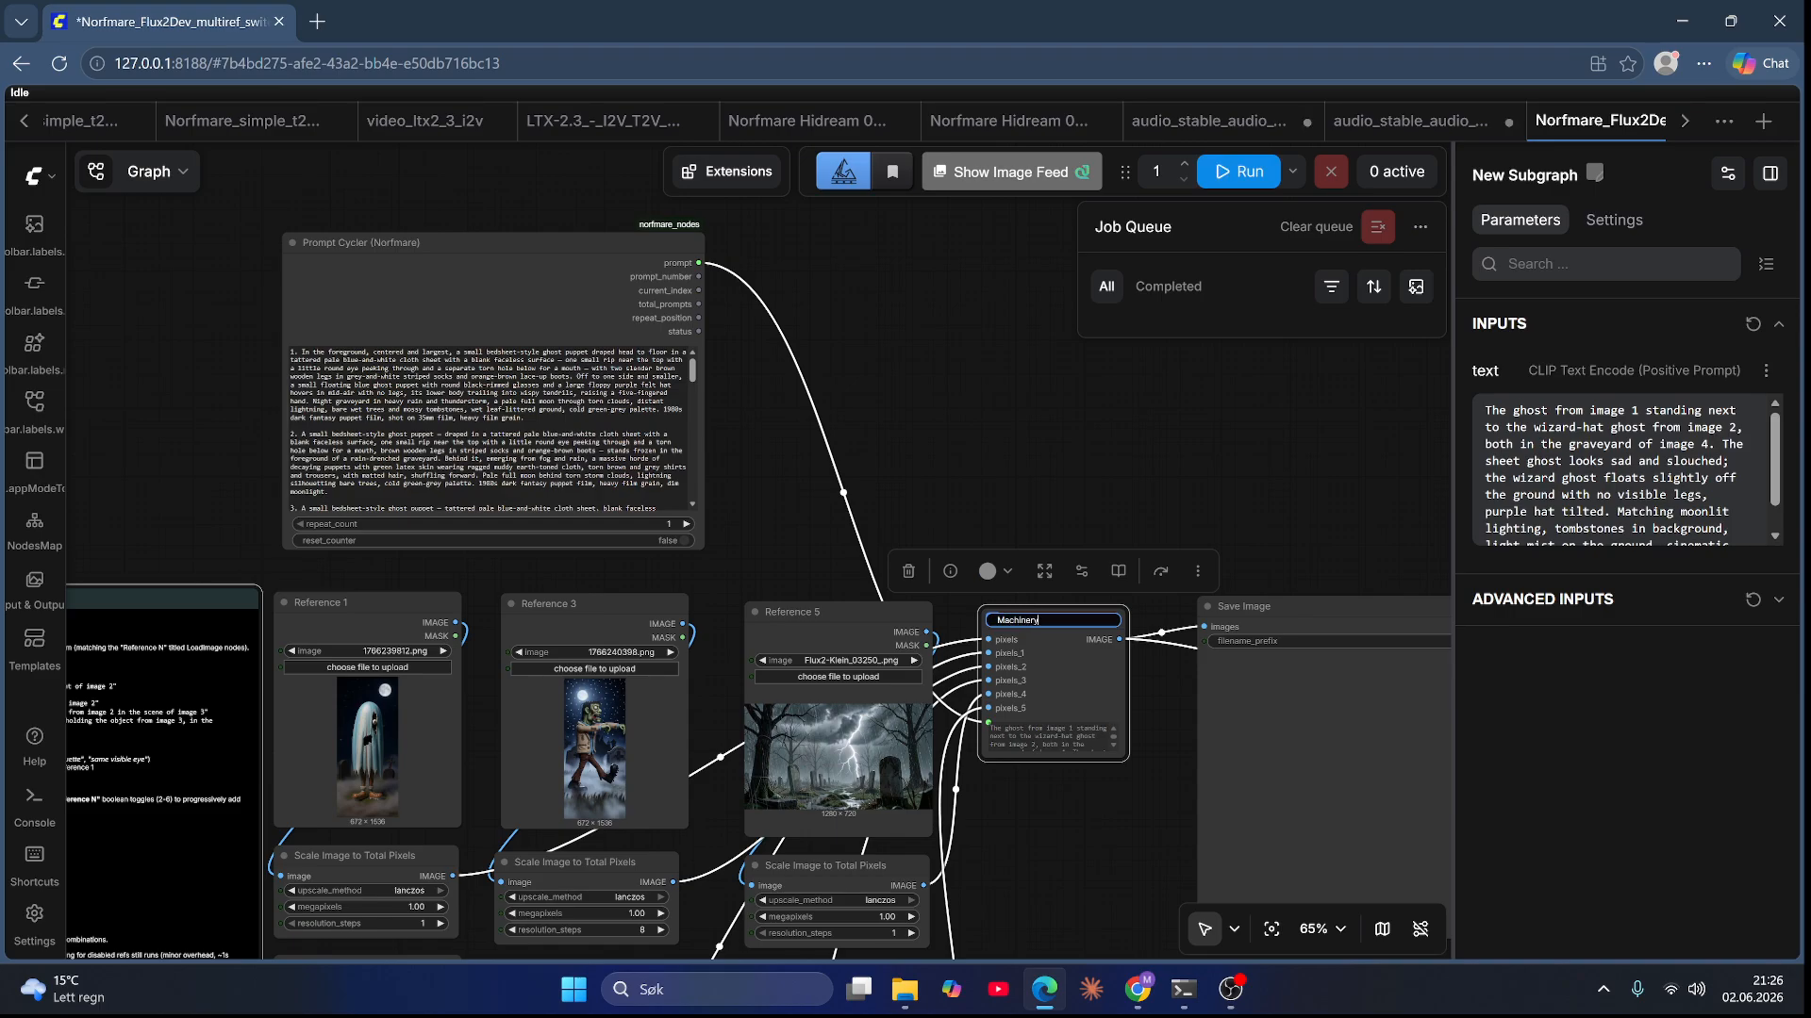
key(Return)
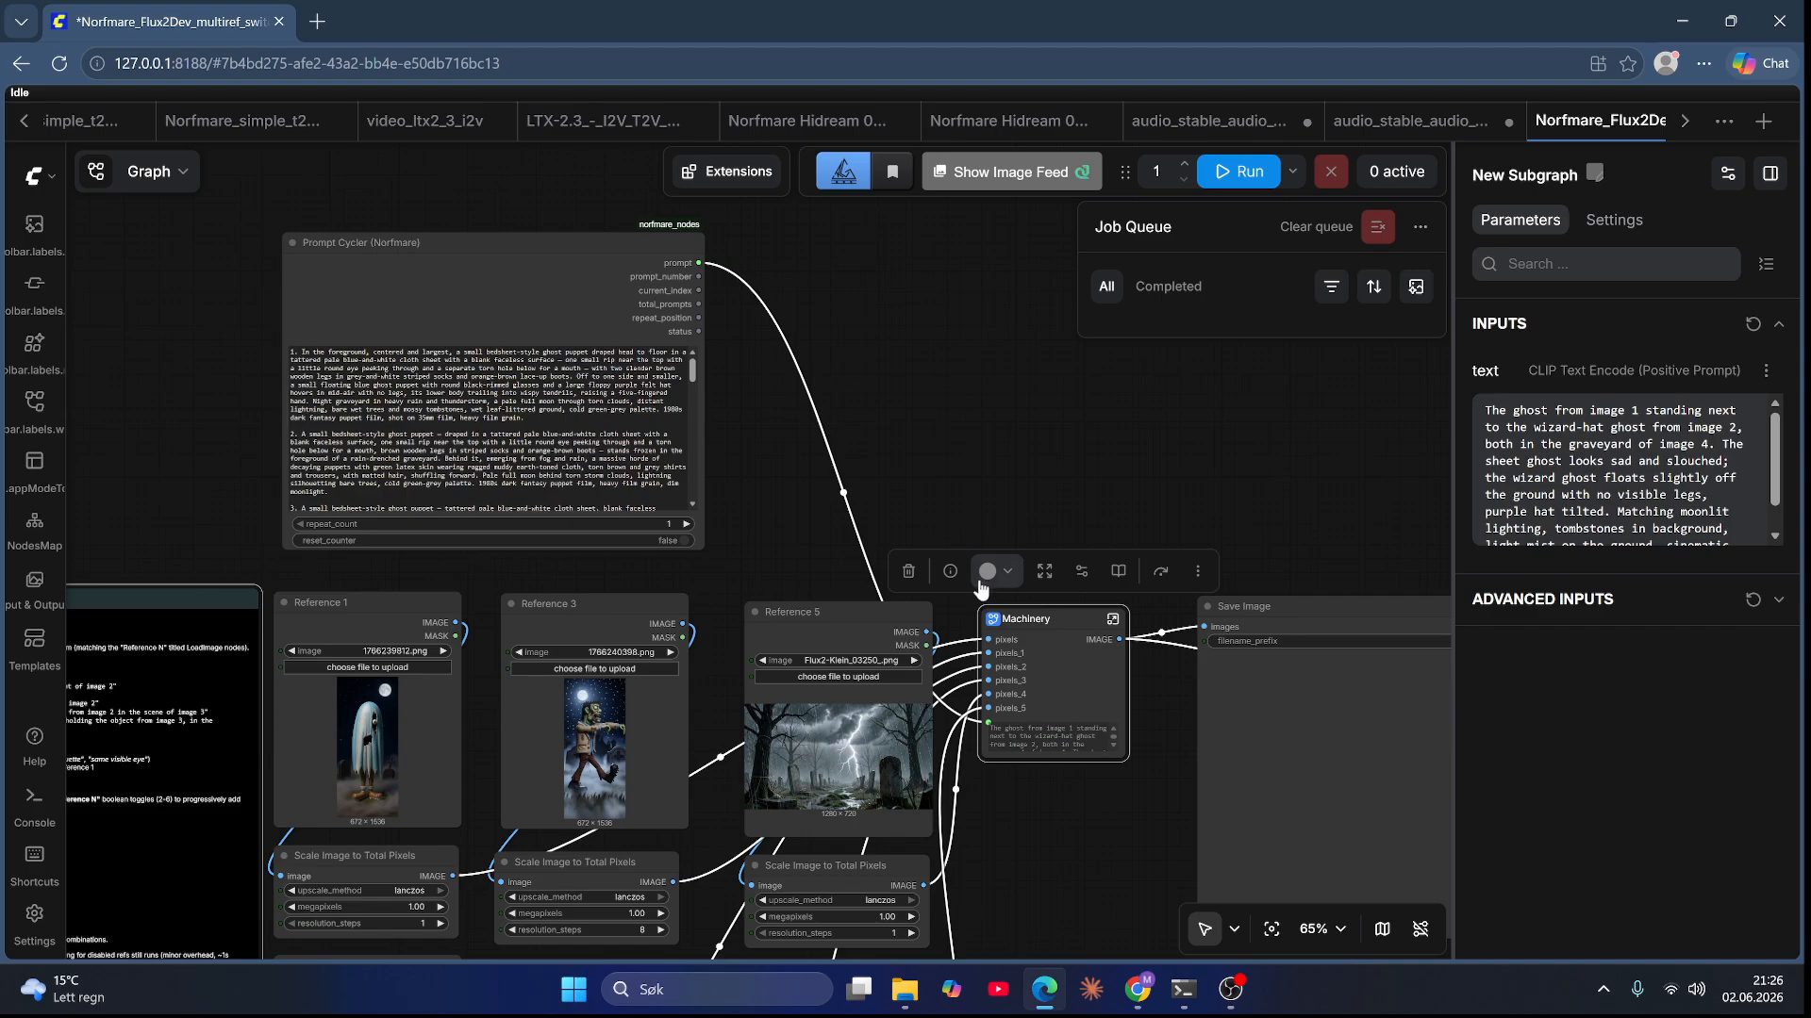
Step: Edit the subgraph widgets and show the Use Reference 2 through 6 toggles on the Machinery node
right_click(1030, 617)
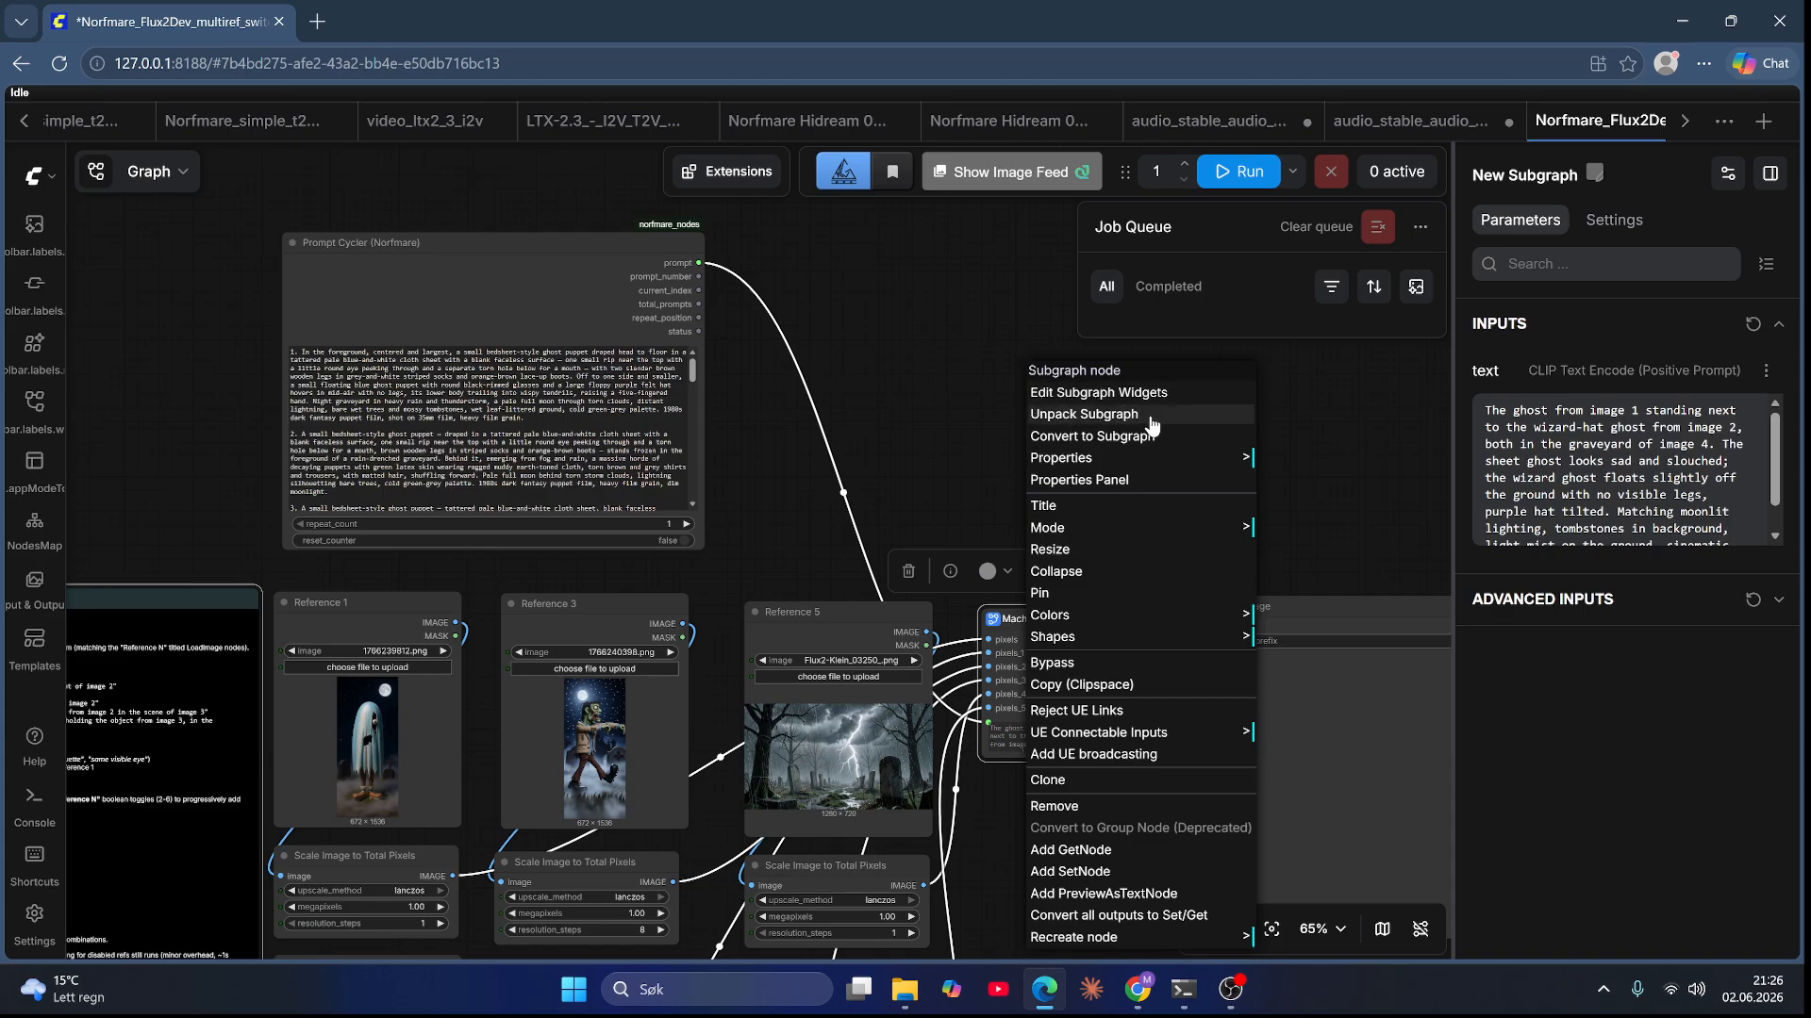
click(1128, 392)
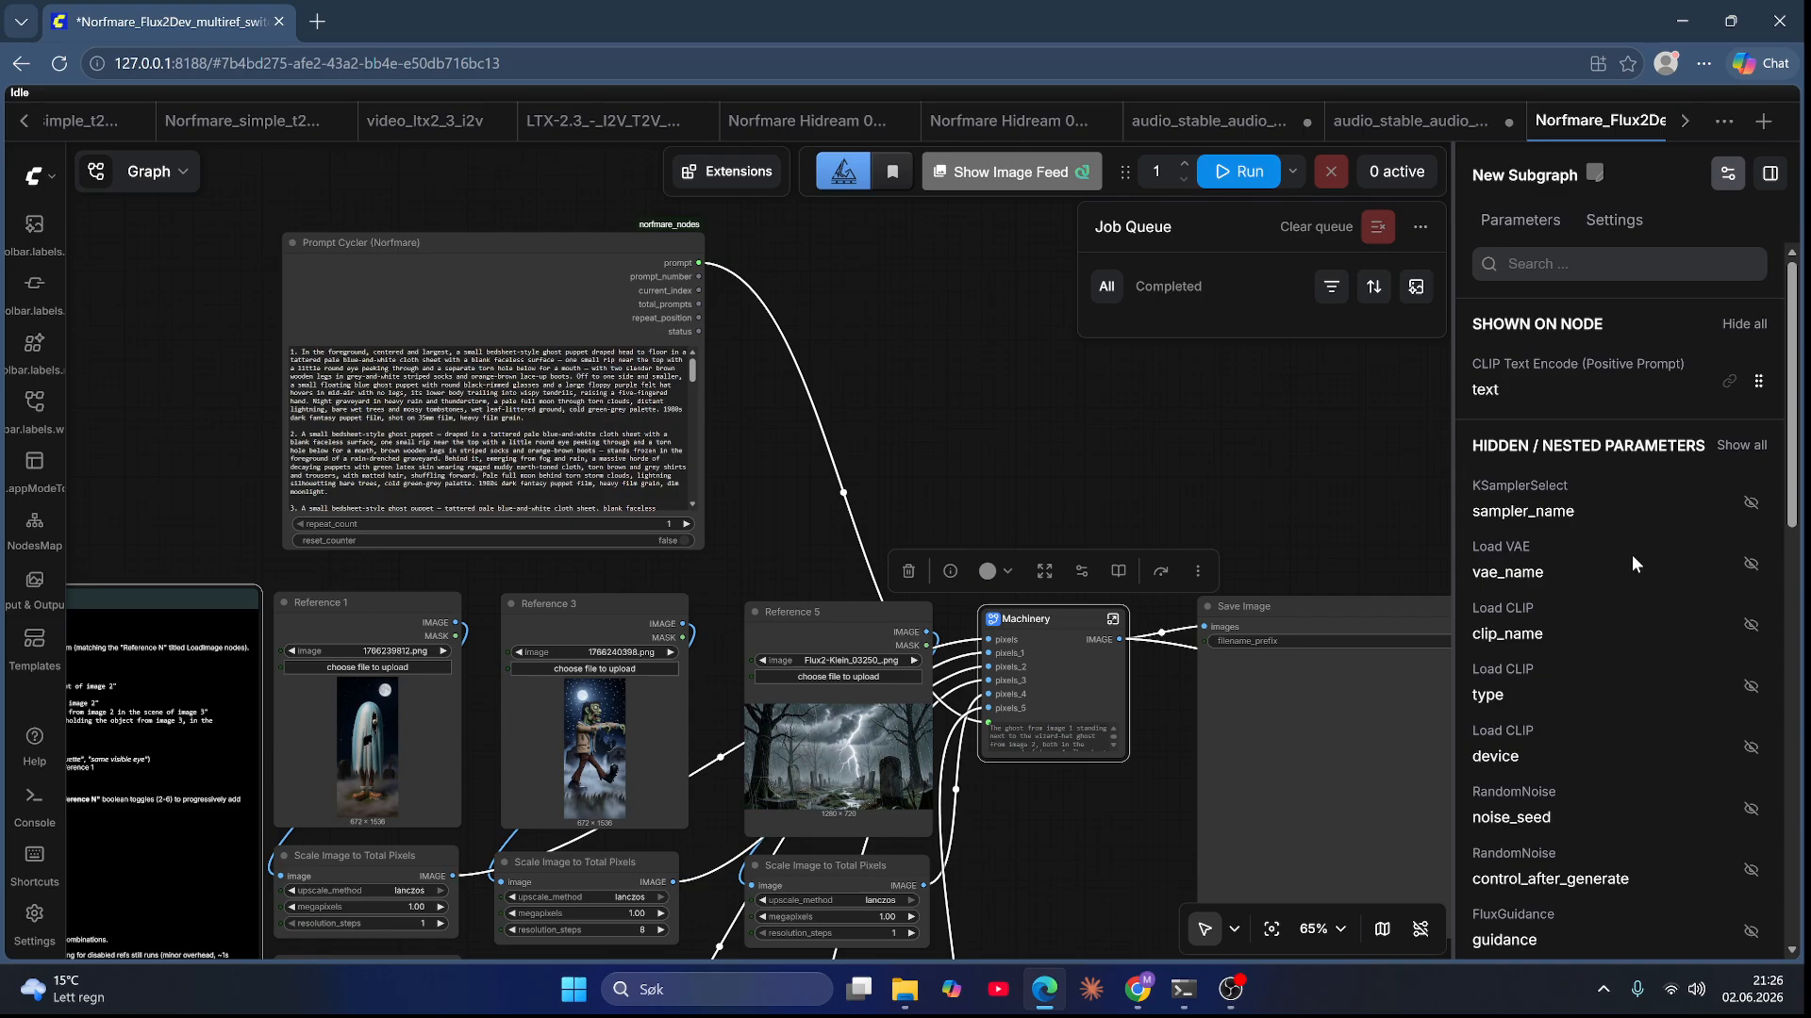
scroll(1629, 563, down, 6)
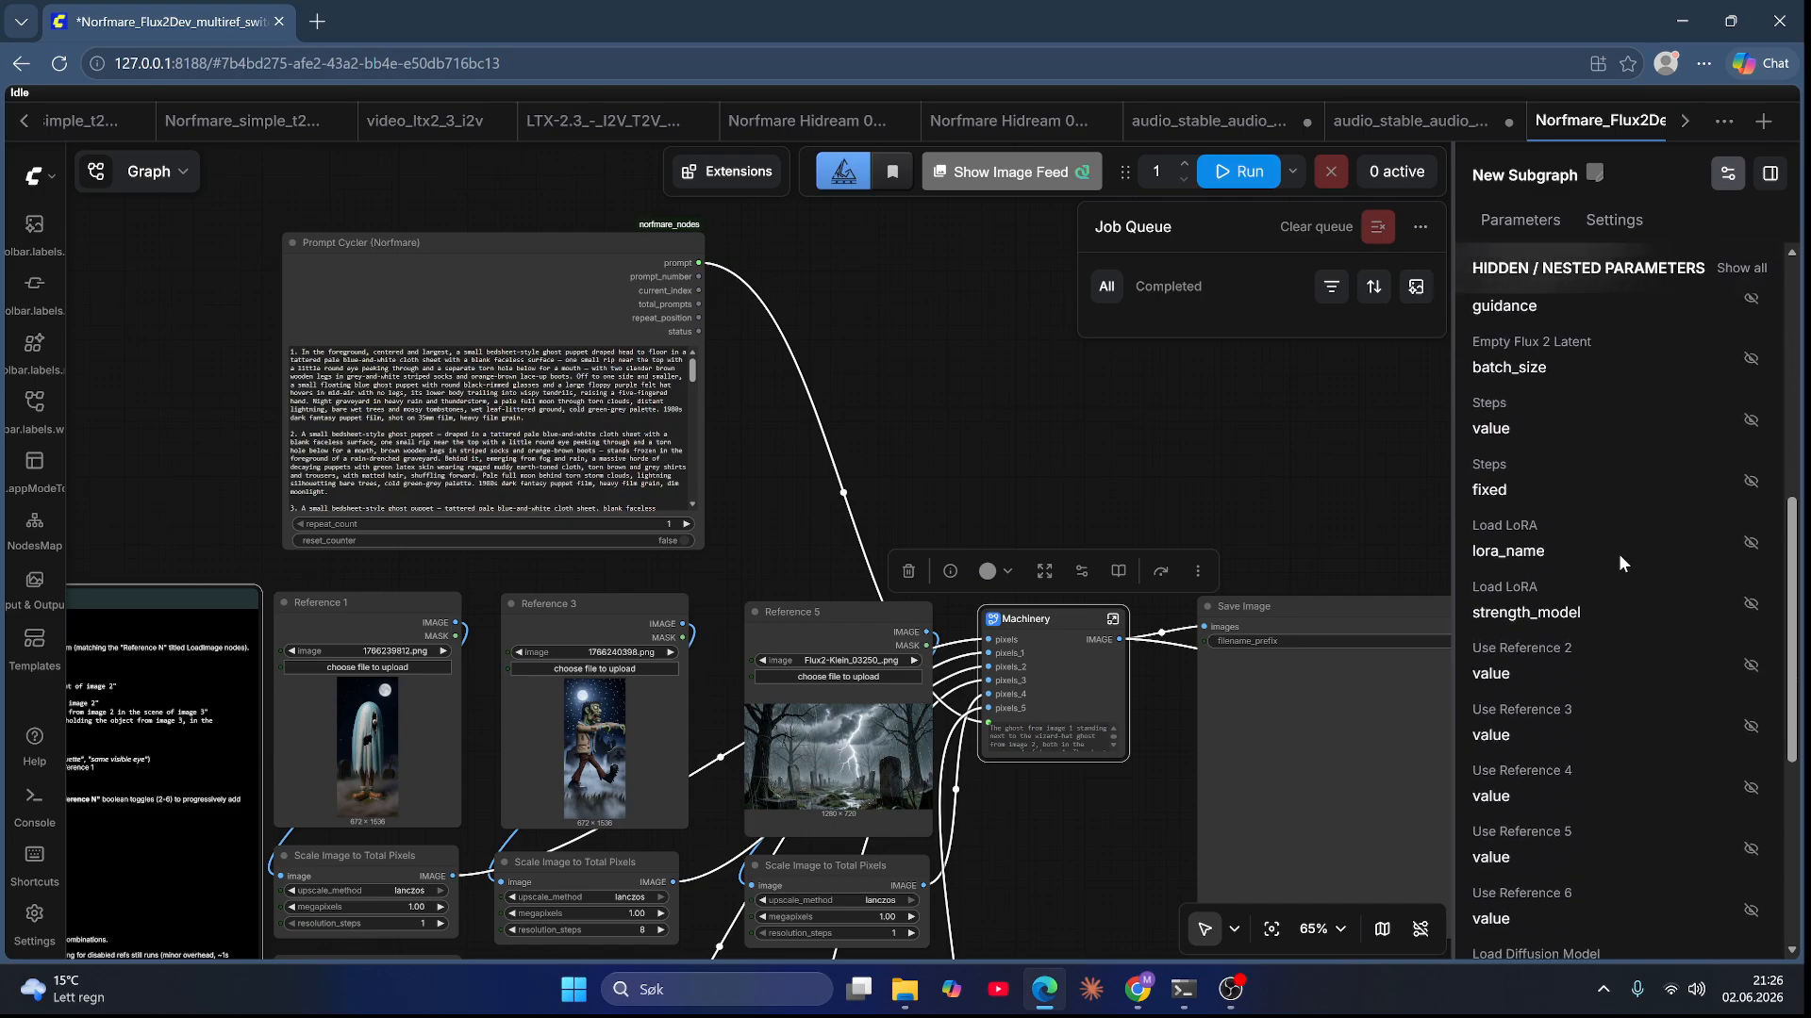
scroll(1618, 557, down, 1)
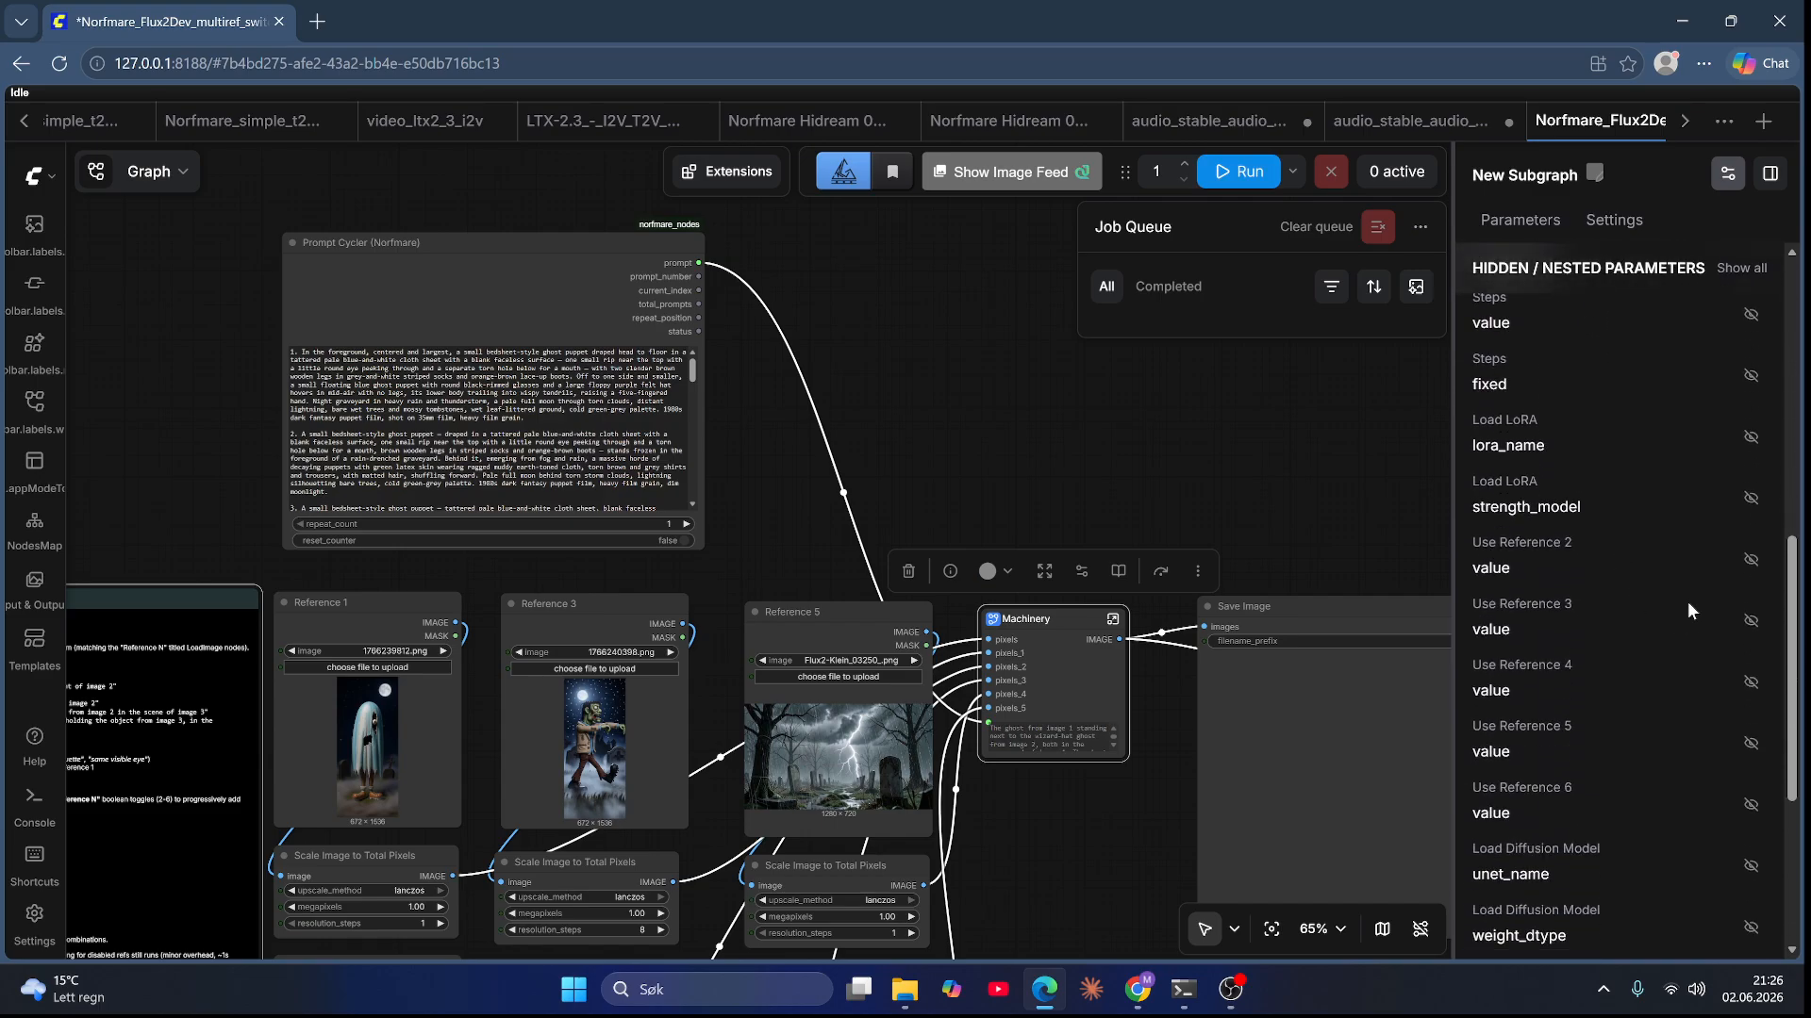
click(1752, 561)
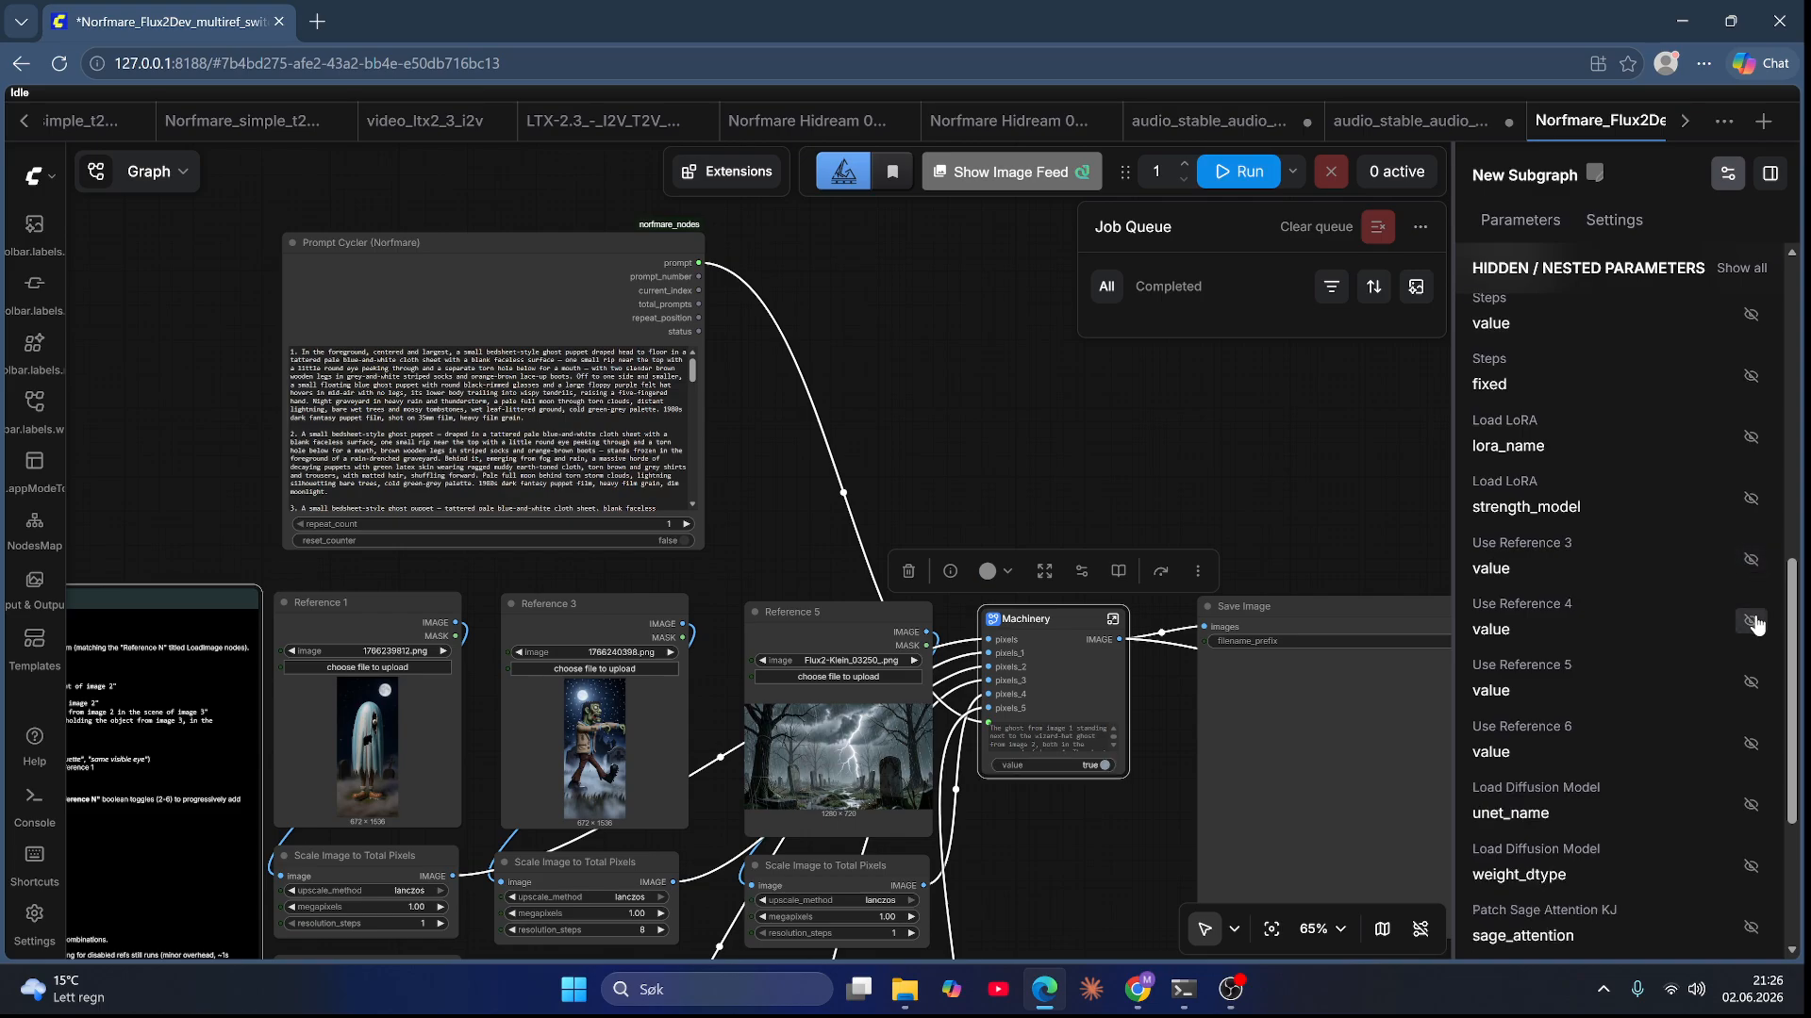
click(1752, 561)
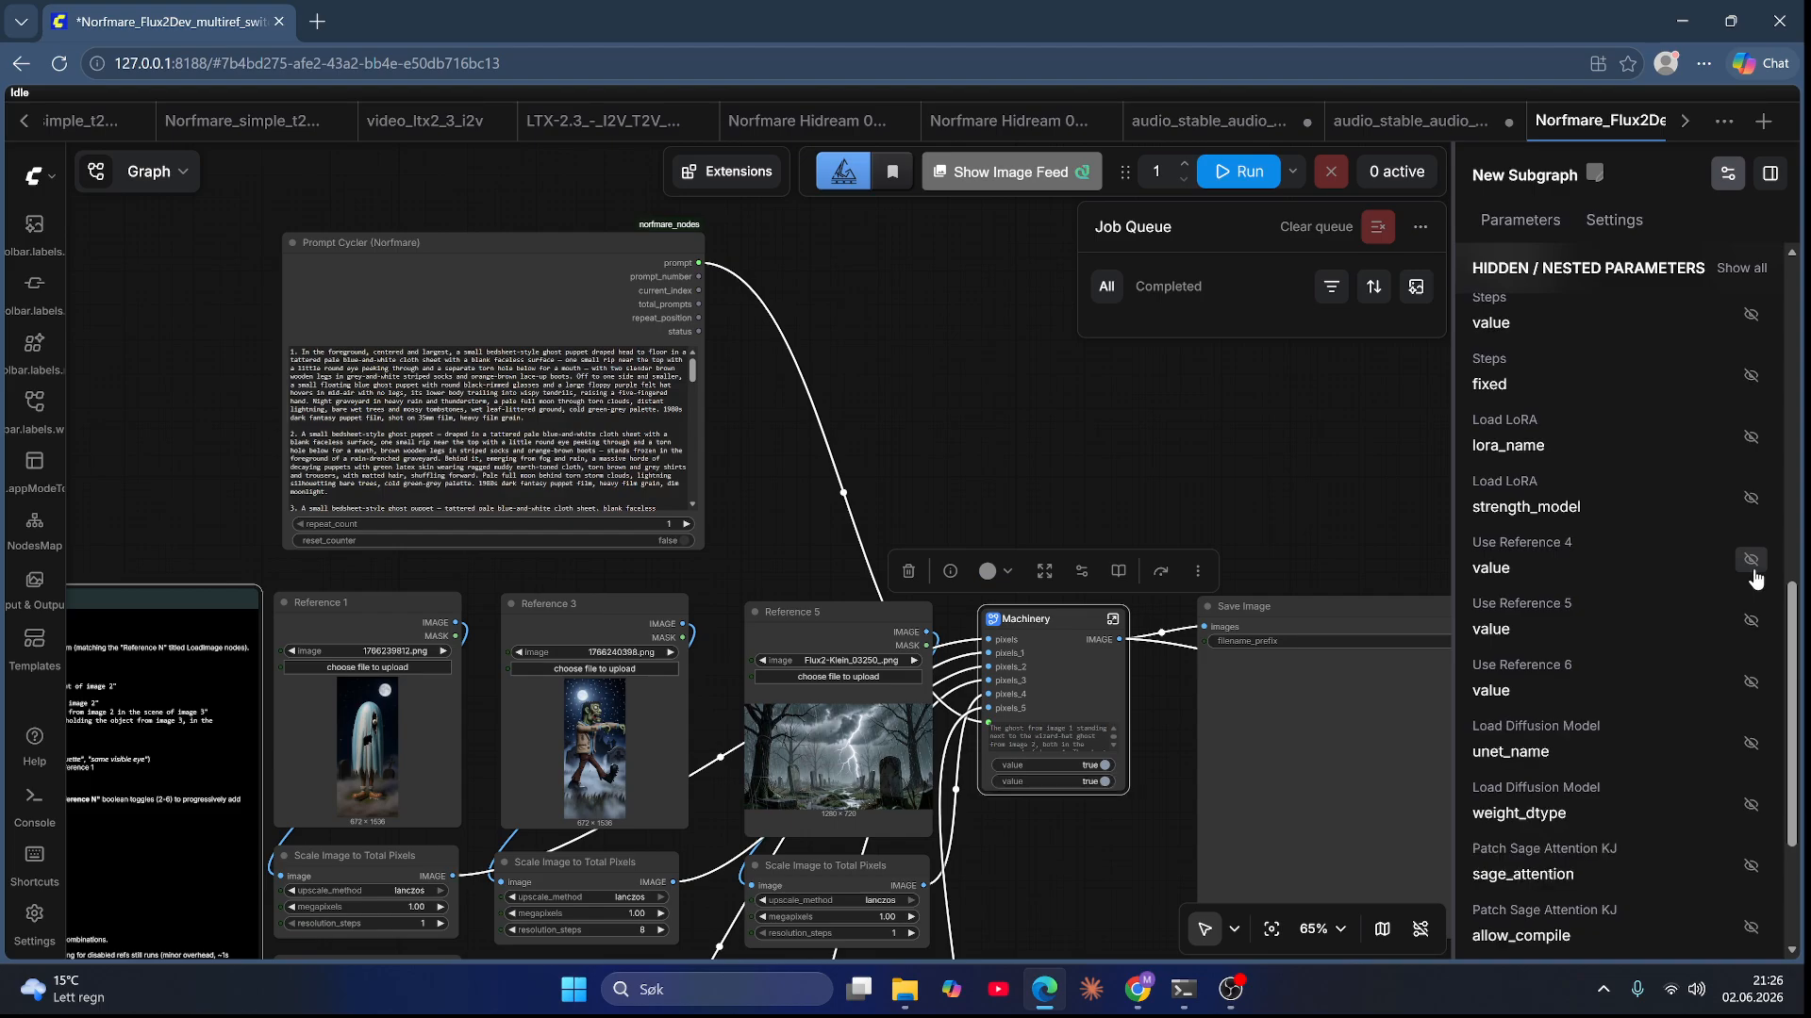
click(1752, 561)
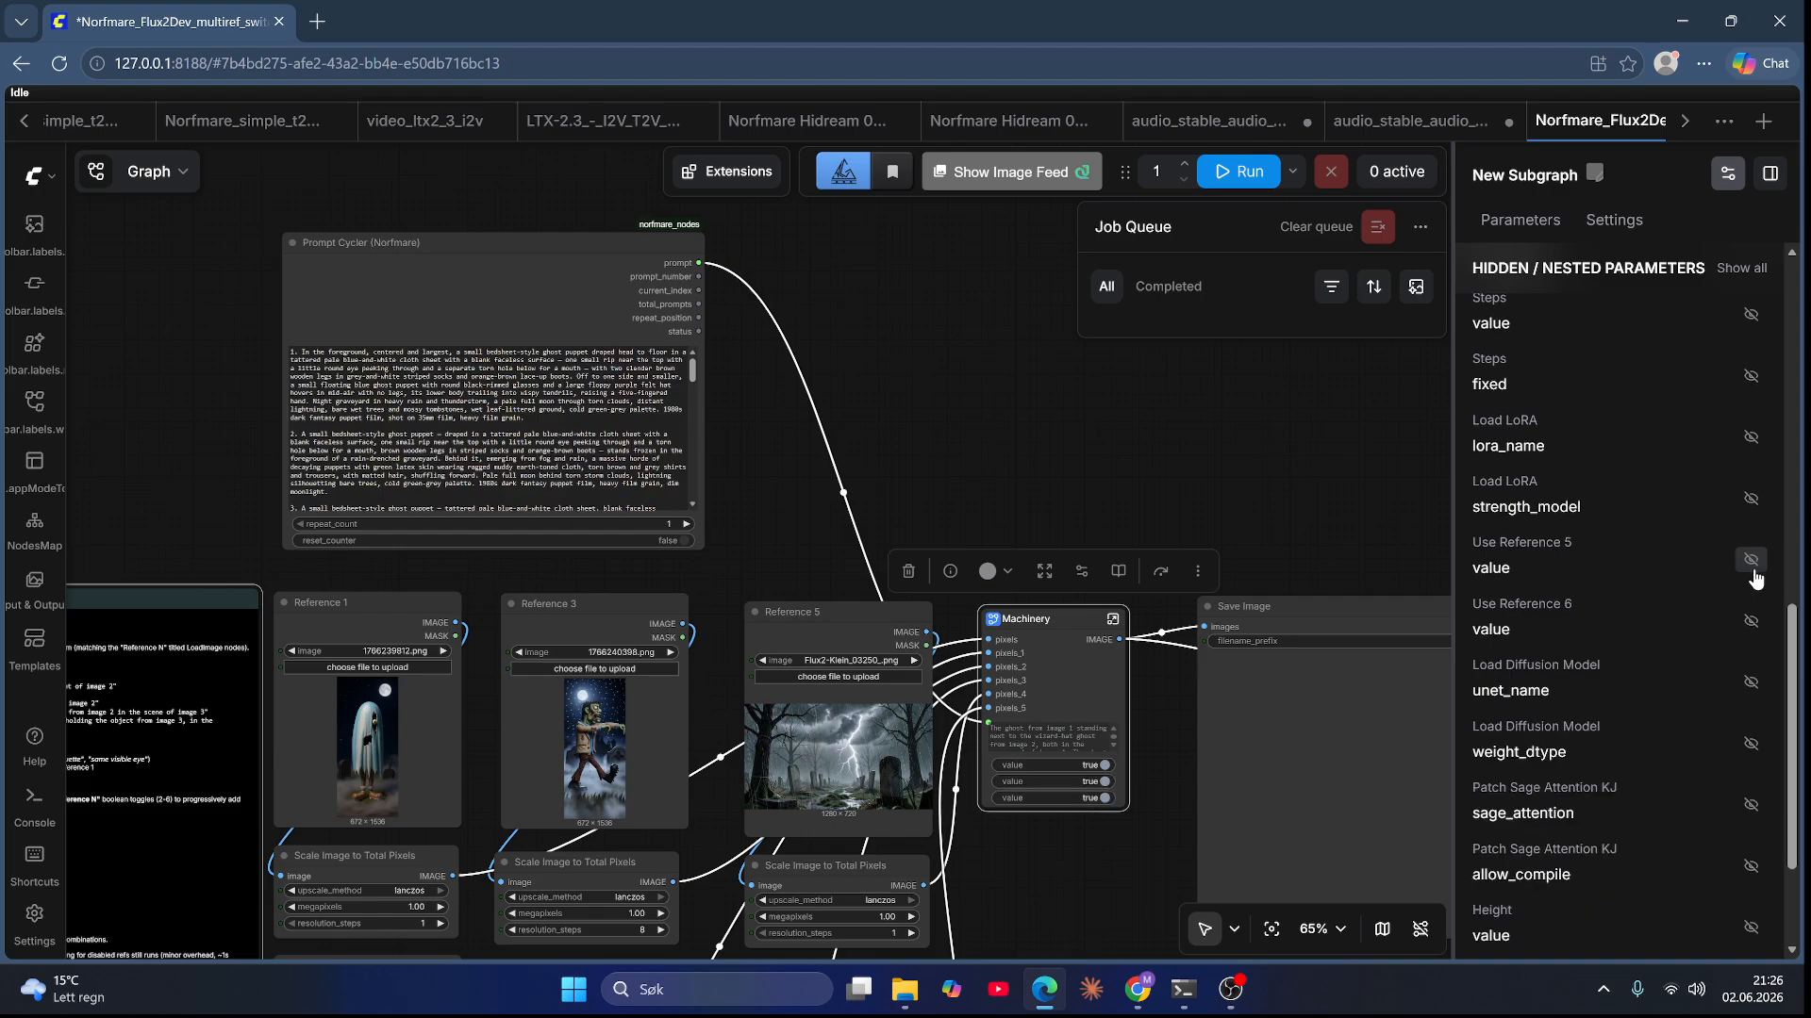
click(1752, 561)
click(1752, 561)
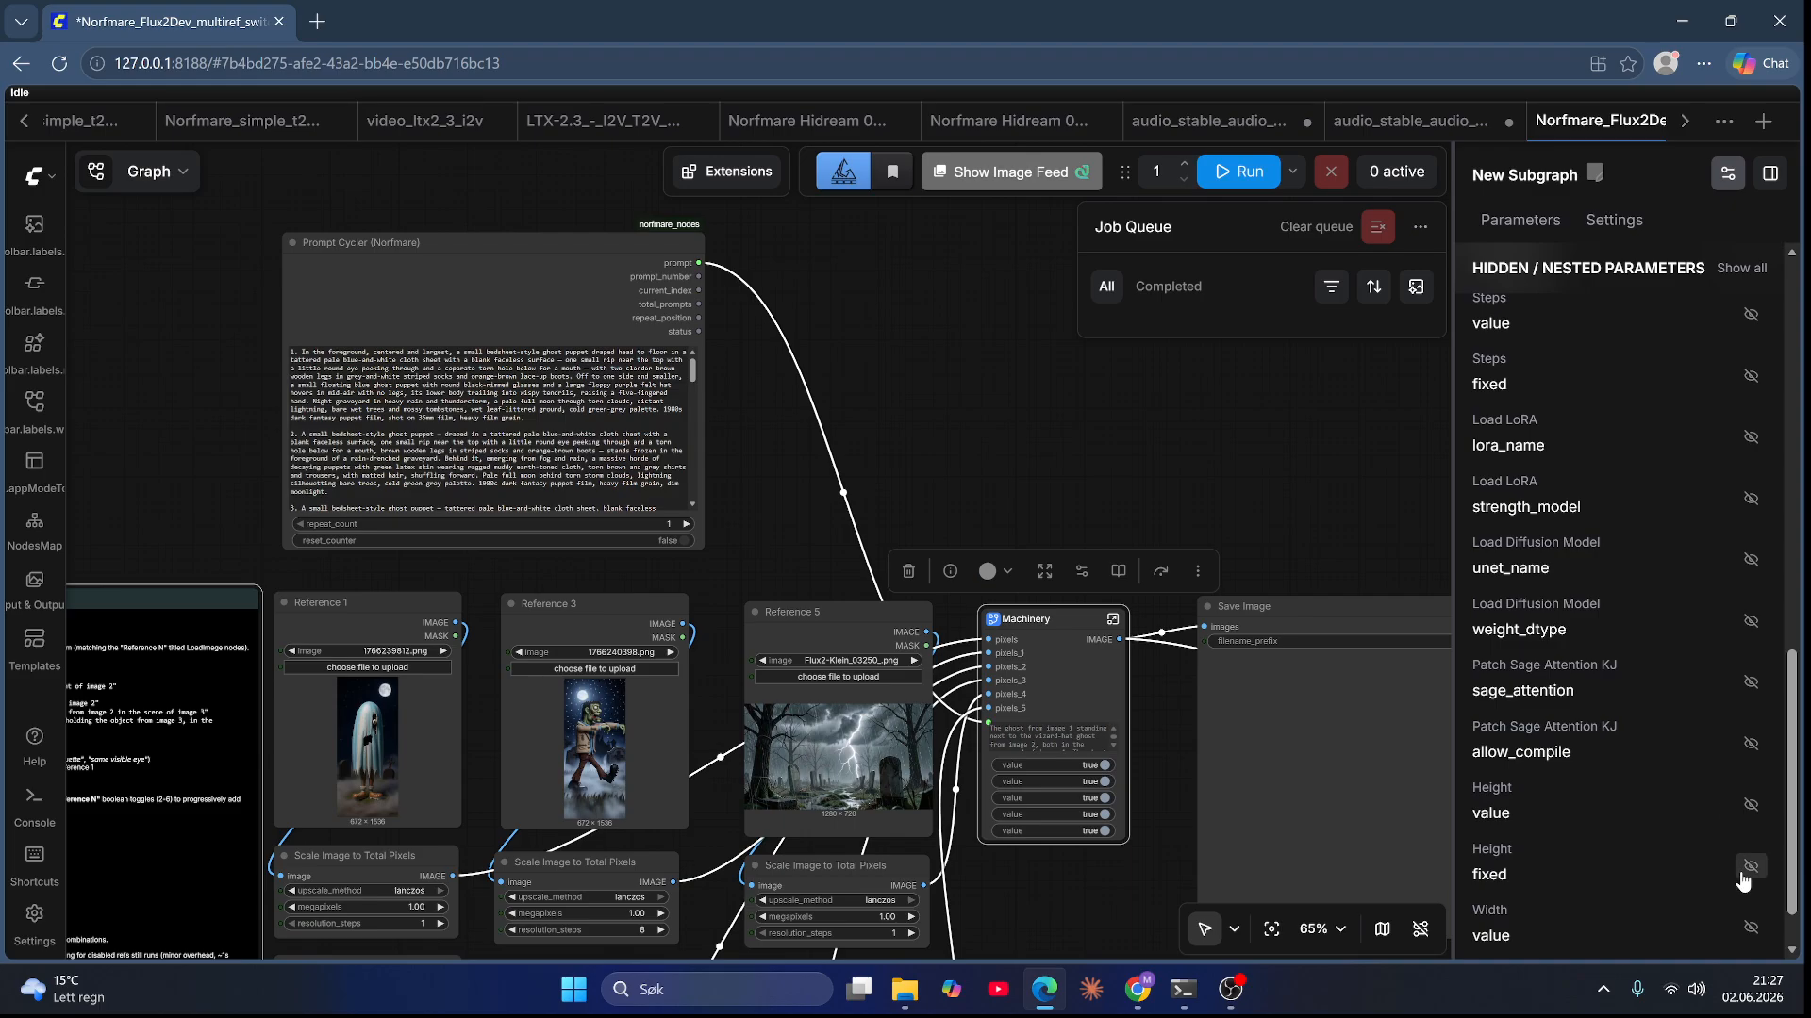
Step: Show the Height and Width values on the Machinery node as well
scroll(1722, 837, down, 1)
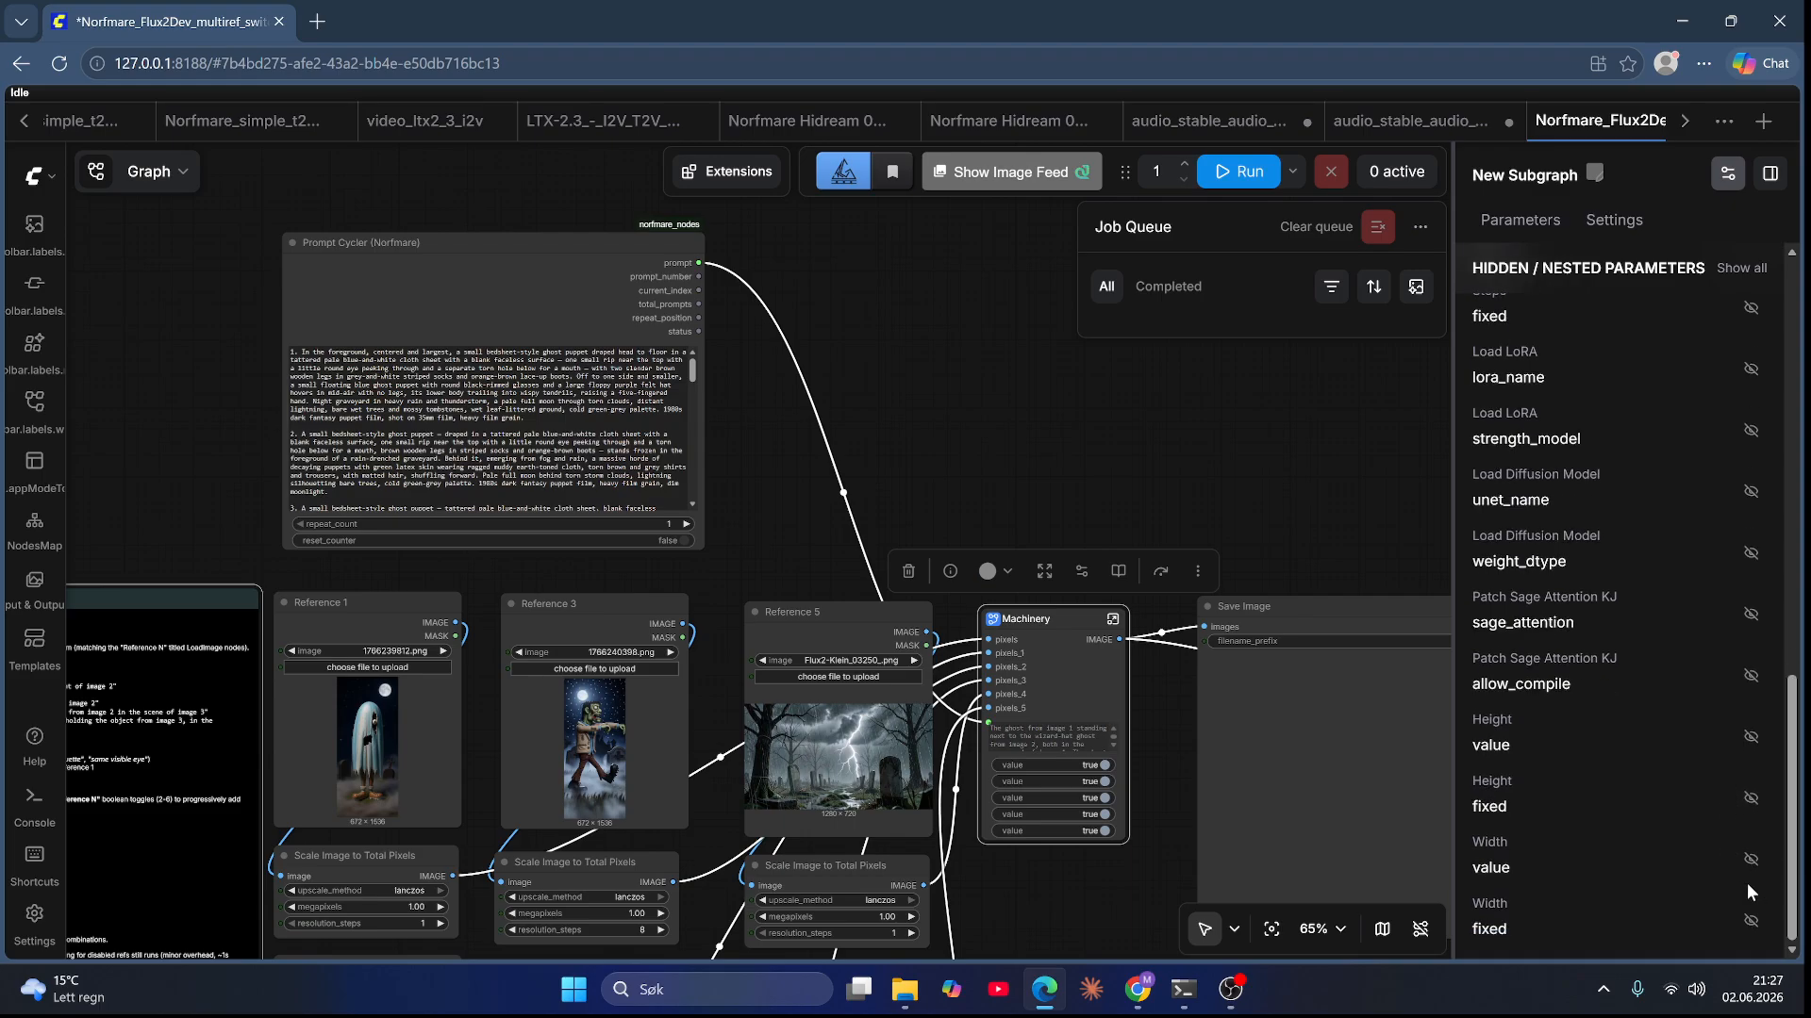
click(1751, 737)
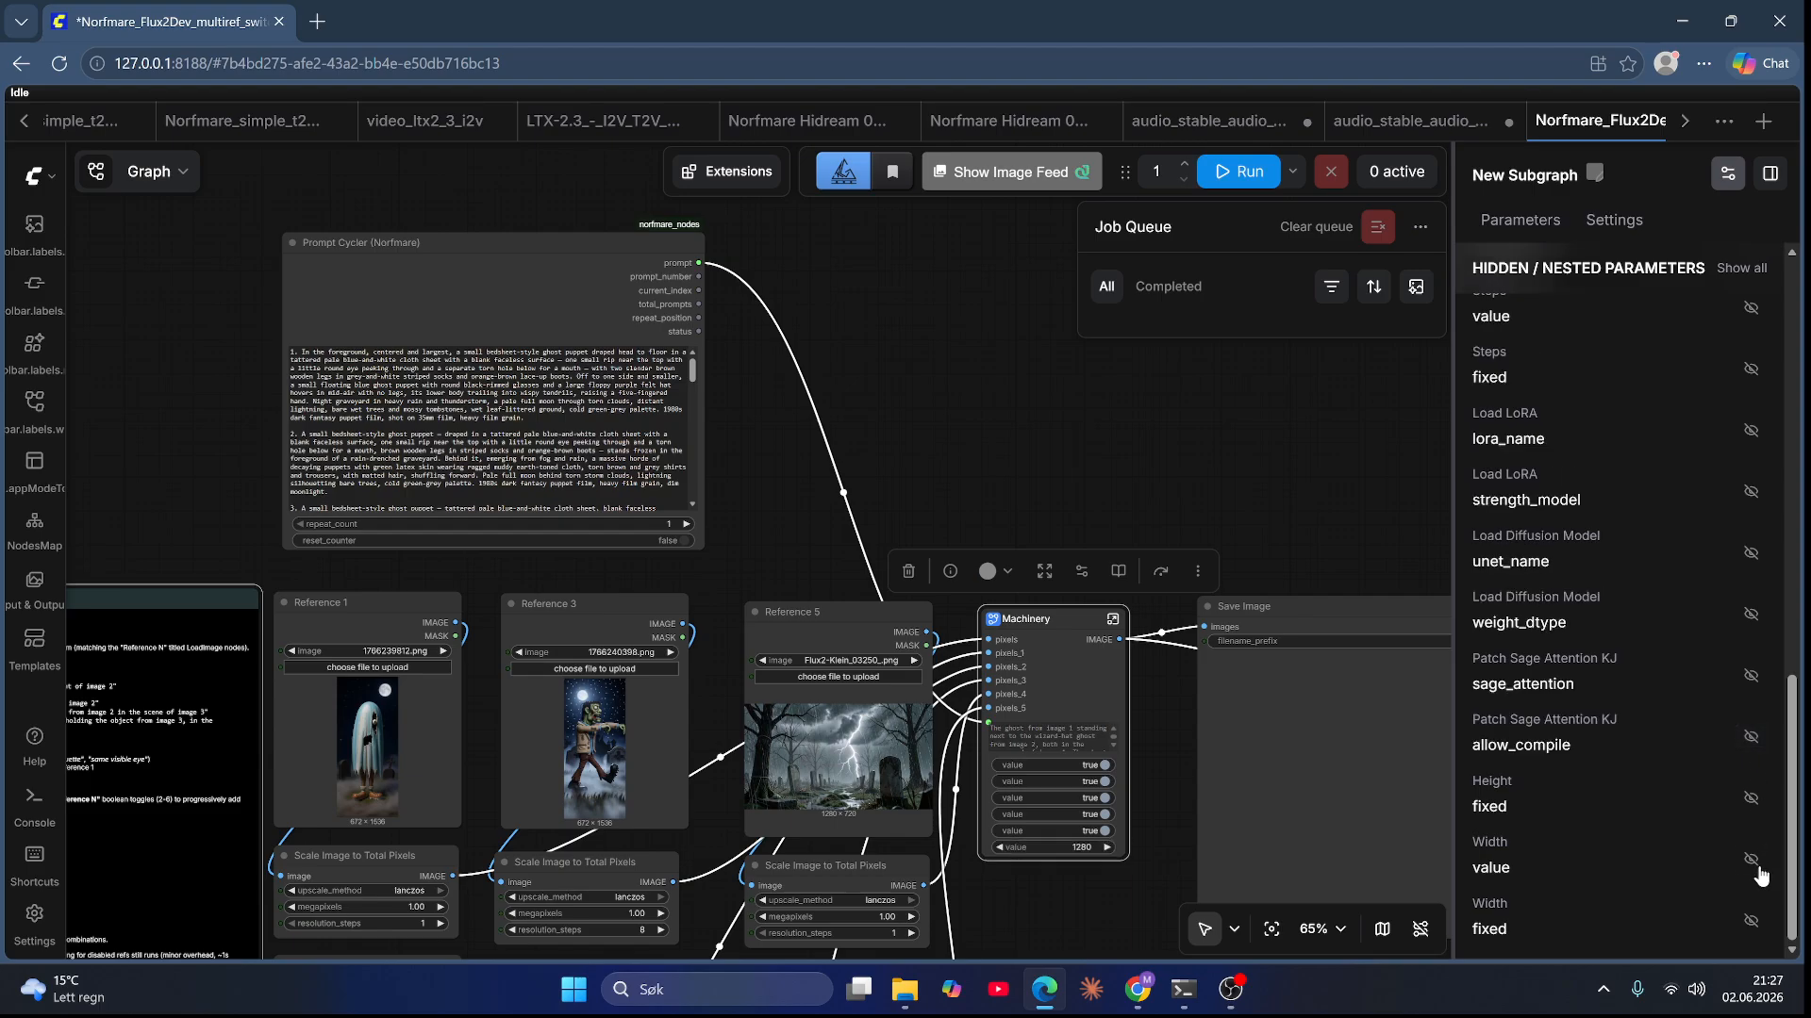
click(1751, 860)
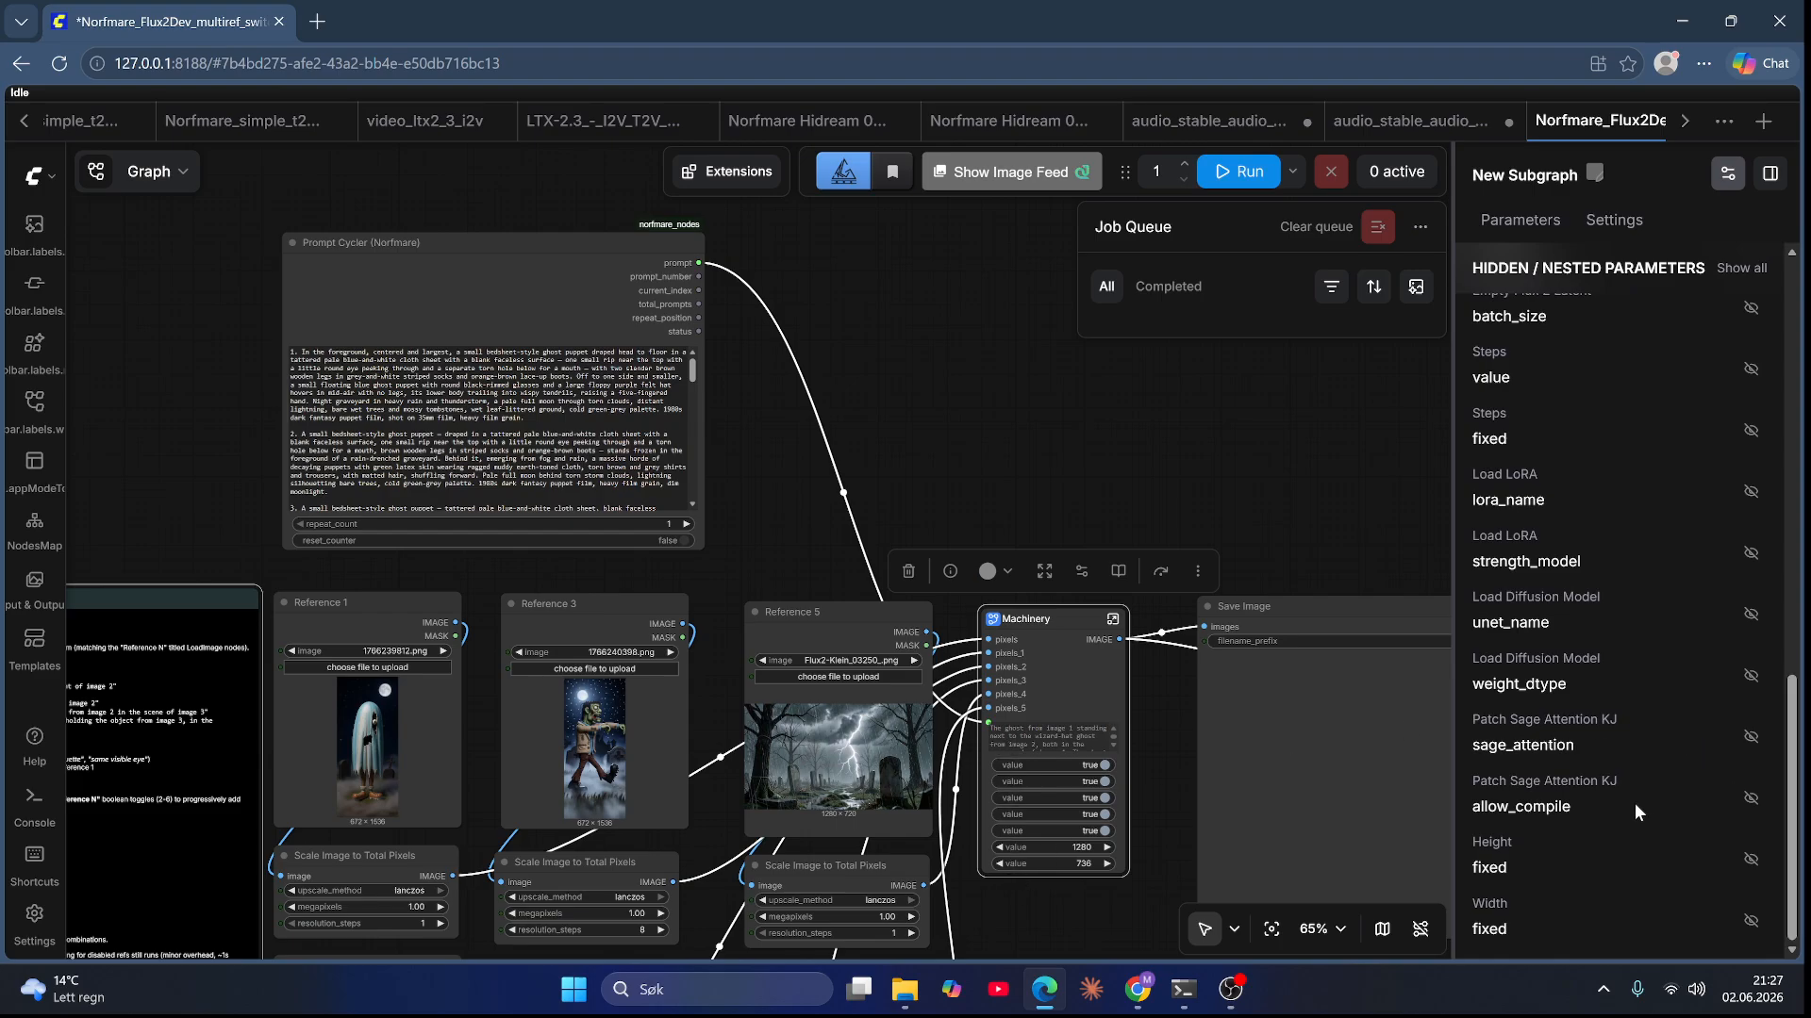
scroll(1634, 802, up, 10)
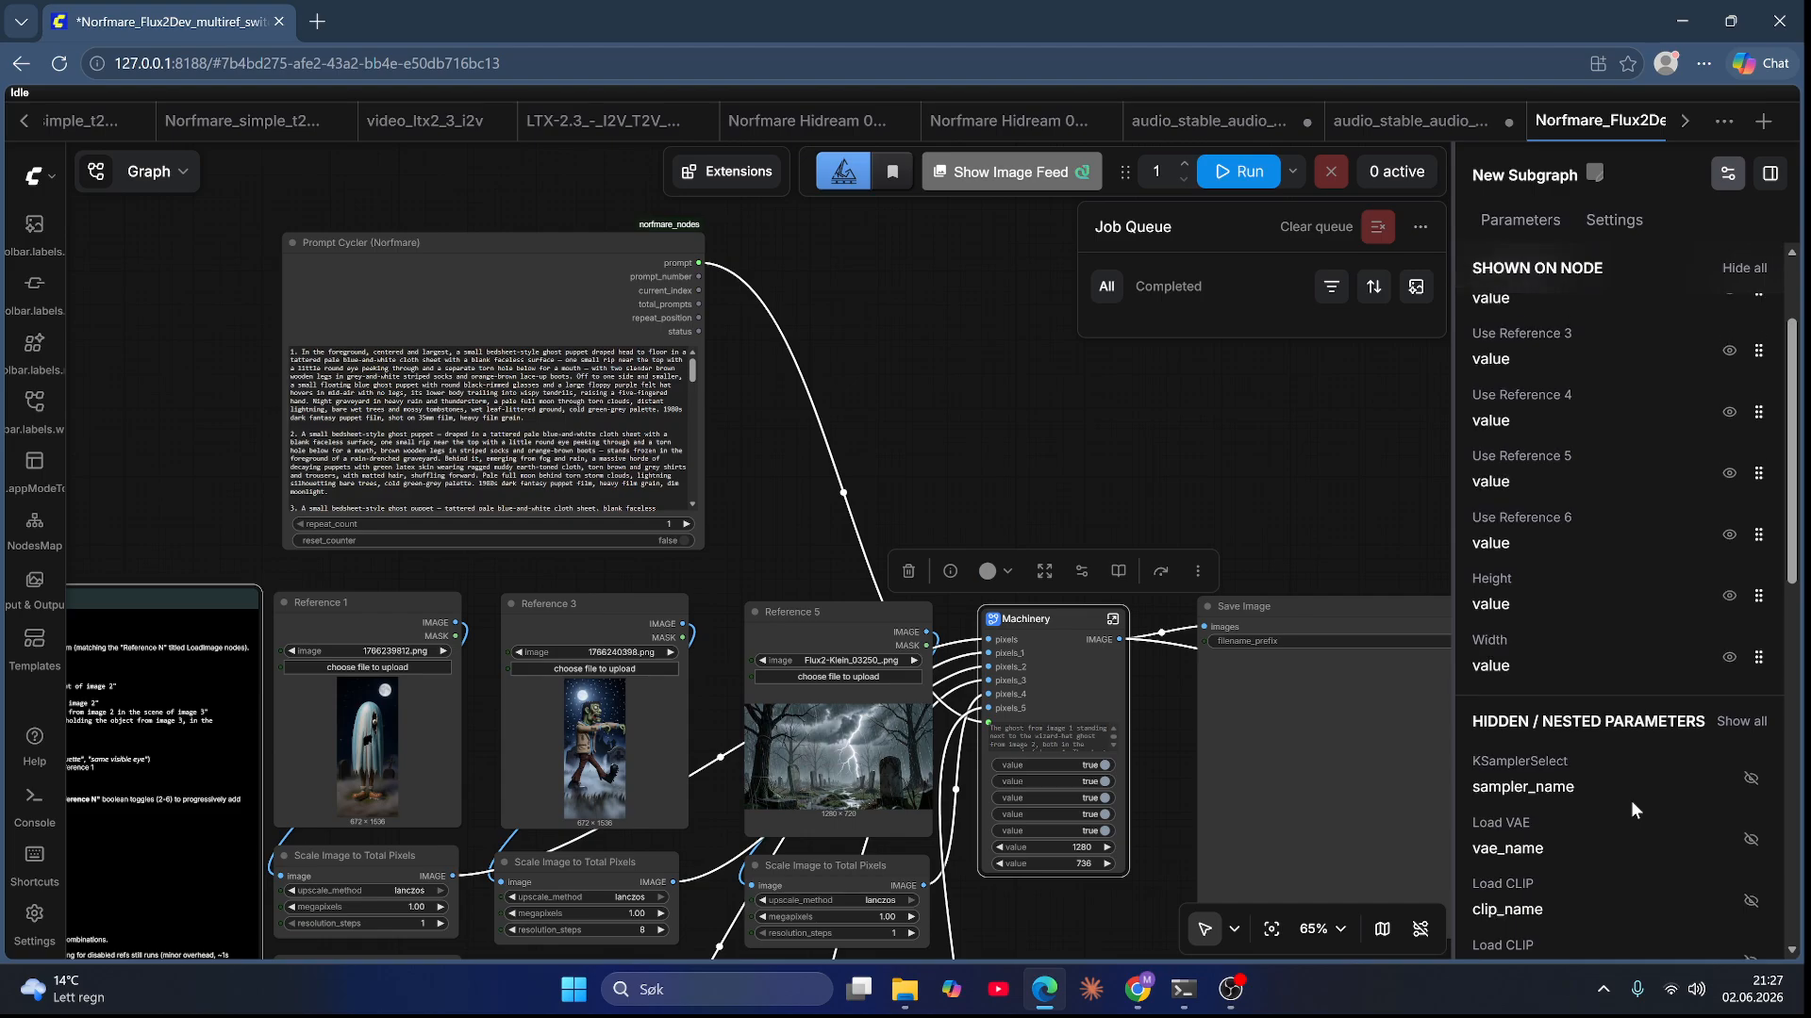
scroll(1631, 799, up, 2)
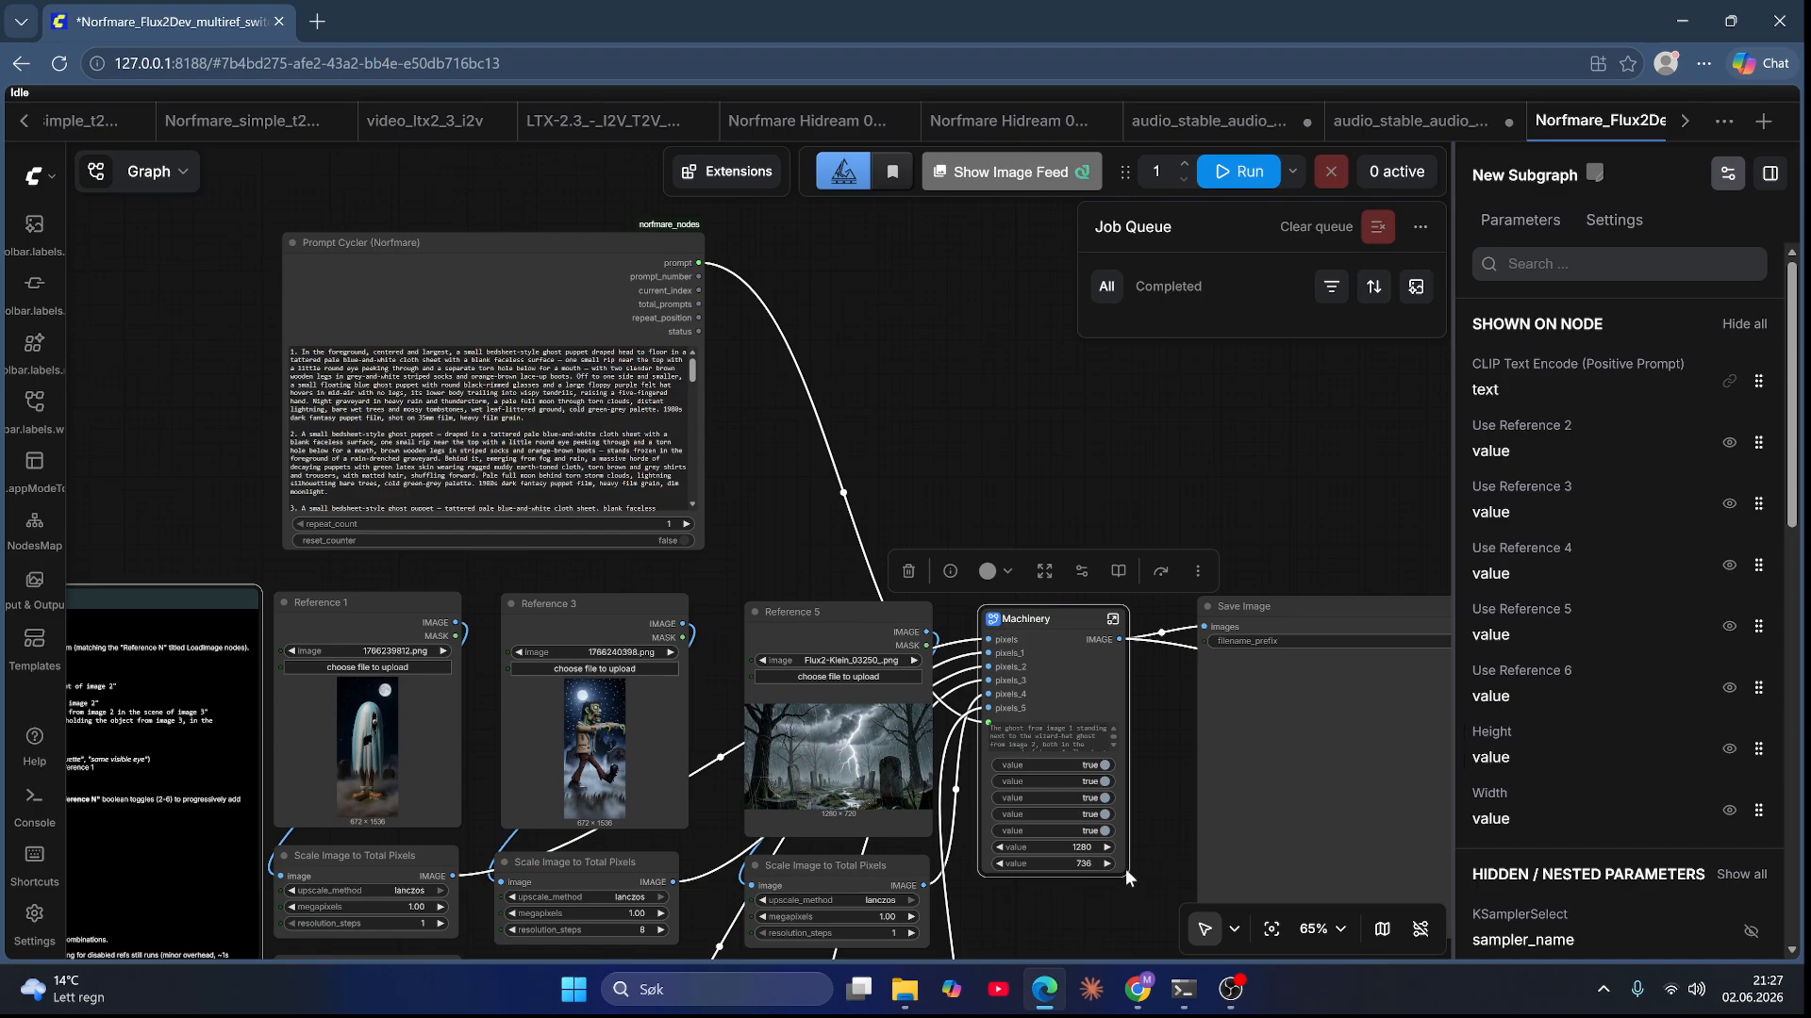
Step: Enlarge the Machinery node so all its widgets and prompt text fit
drag(1127, 874, 1173, 930)
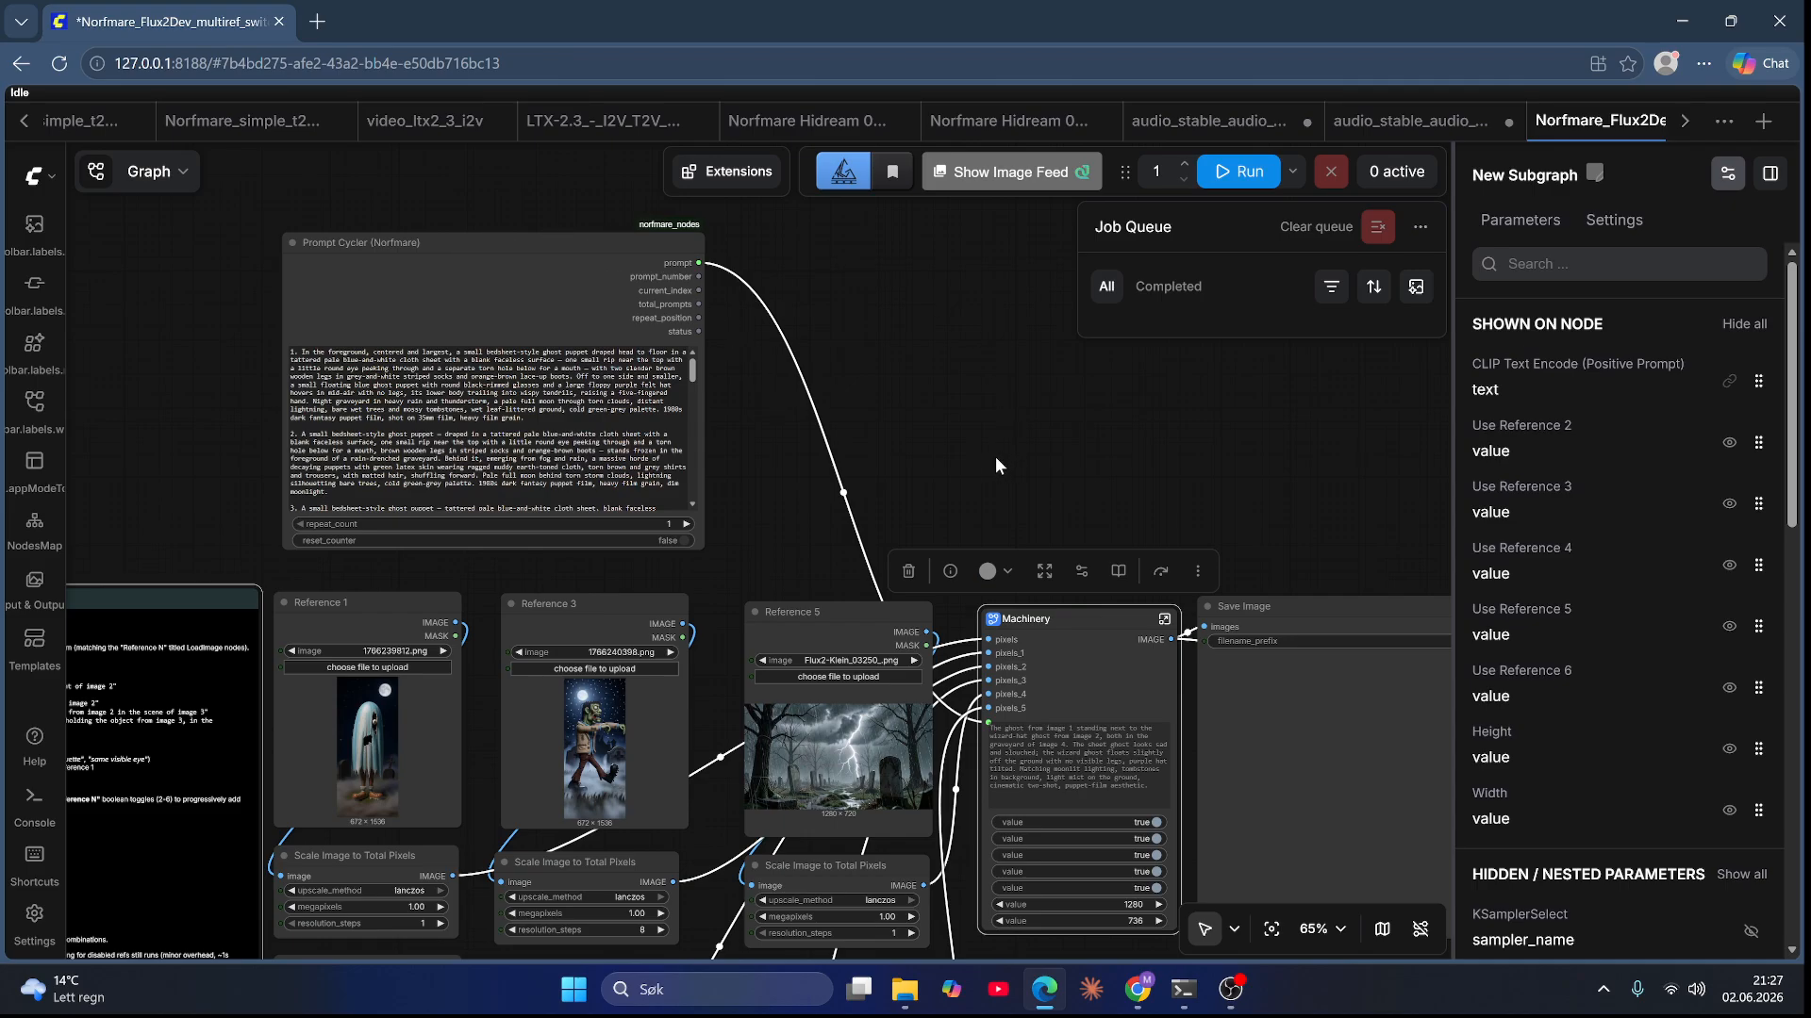
drag(1252, 453, 1176, 312)
scroll(1133, 797, down, 5)
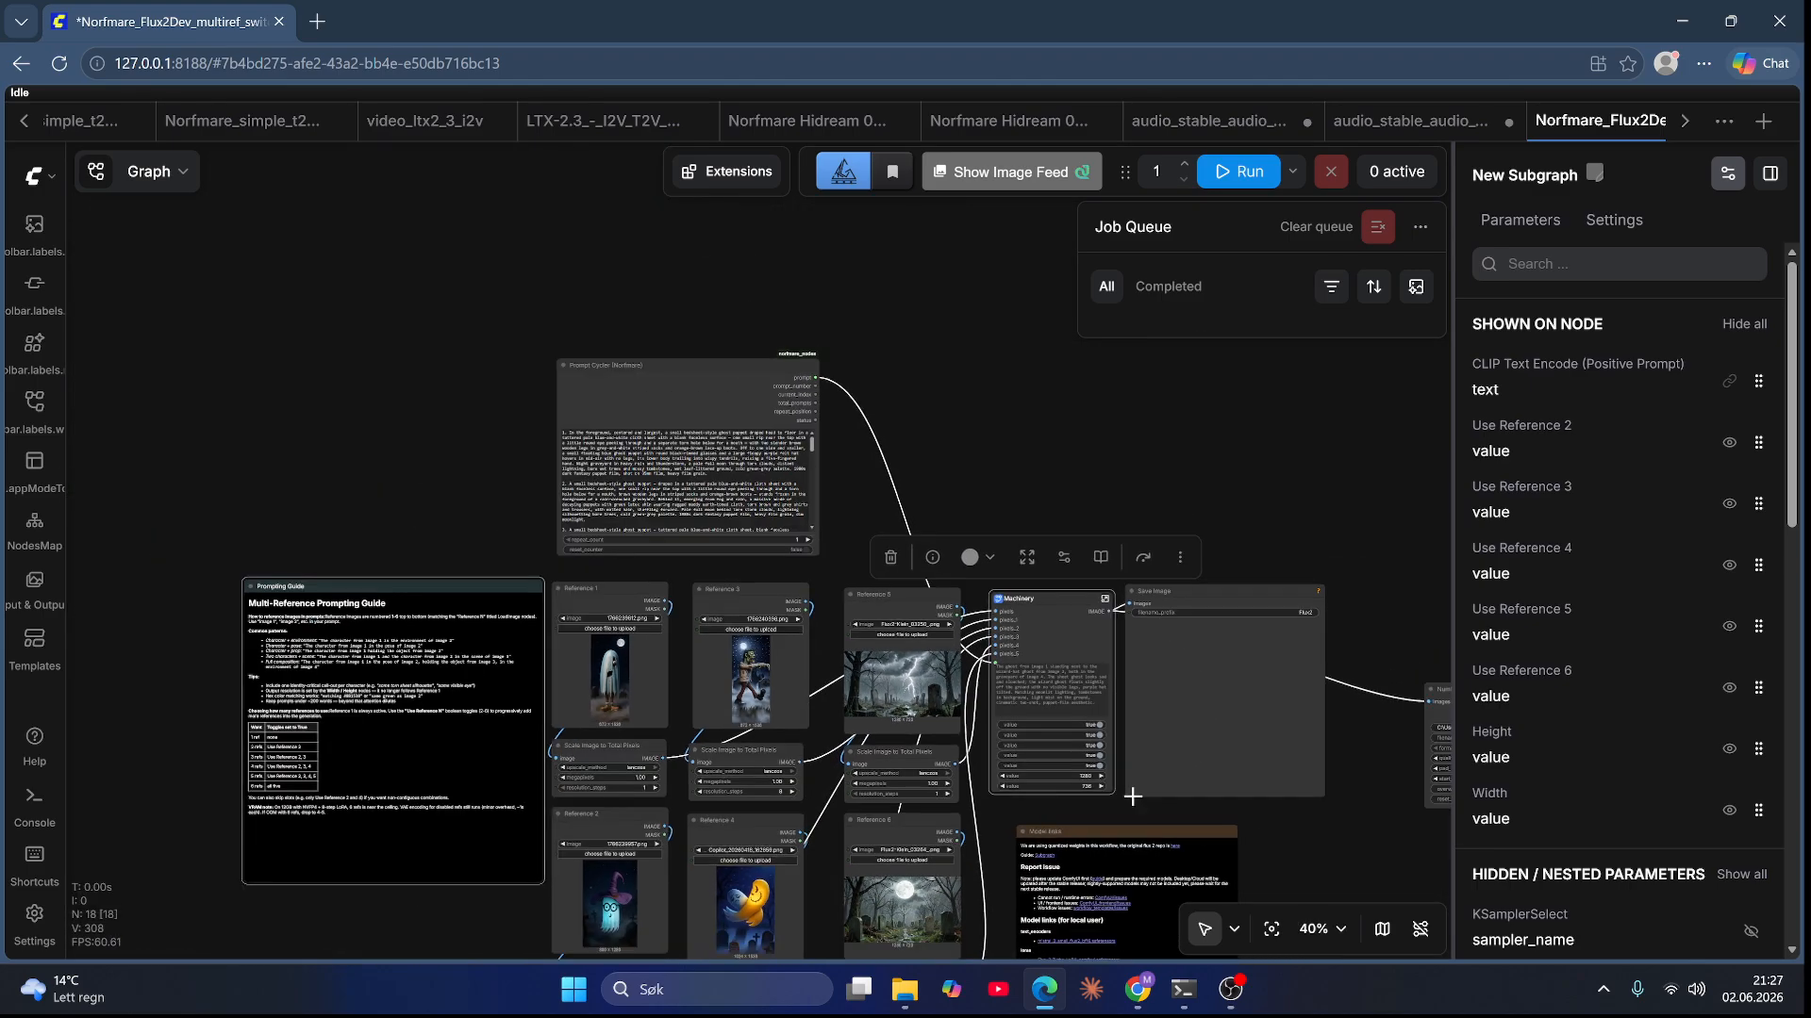
drag(1131, 805, 1171, 702)
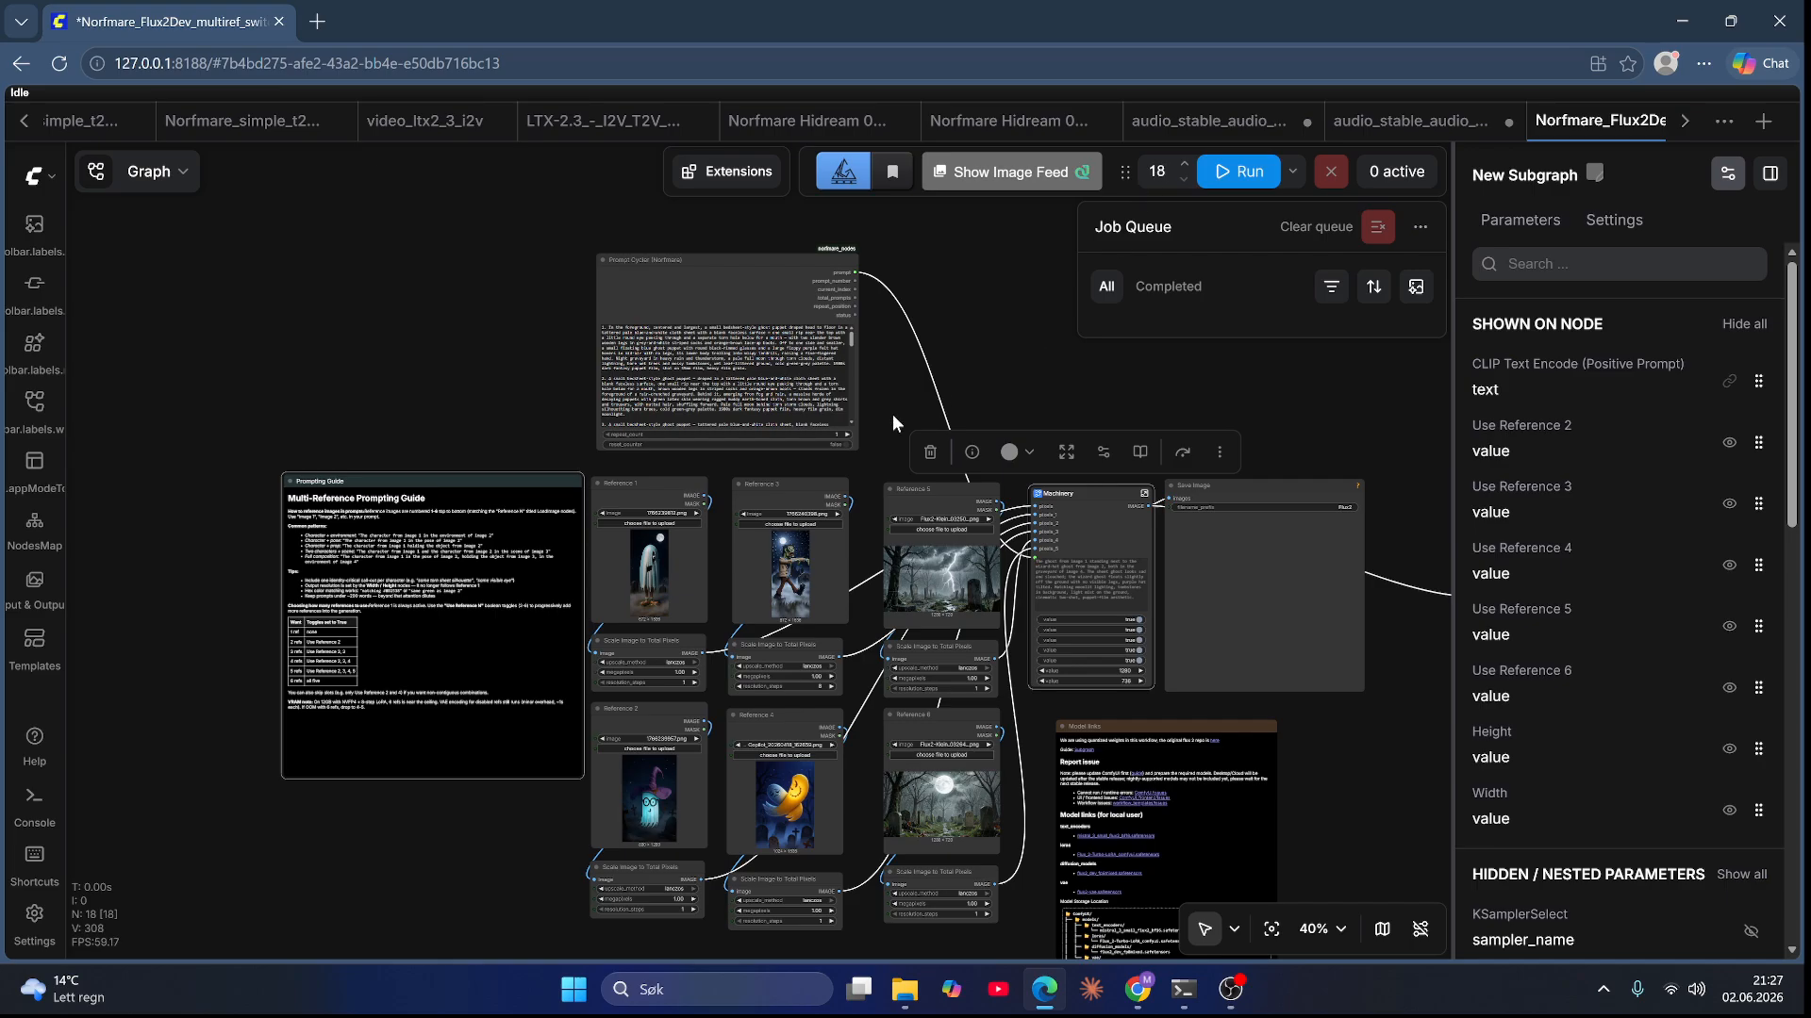
click(936, 421)
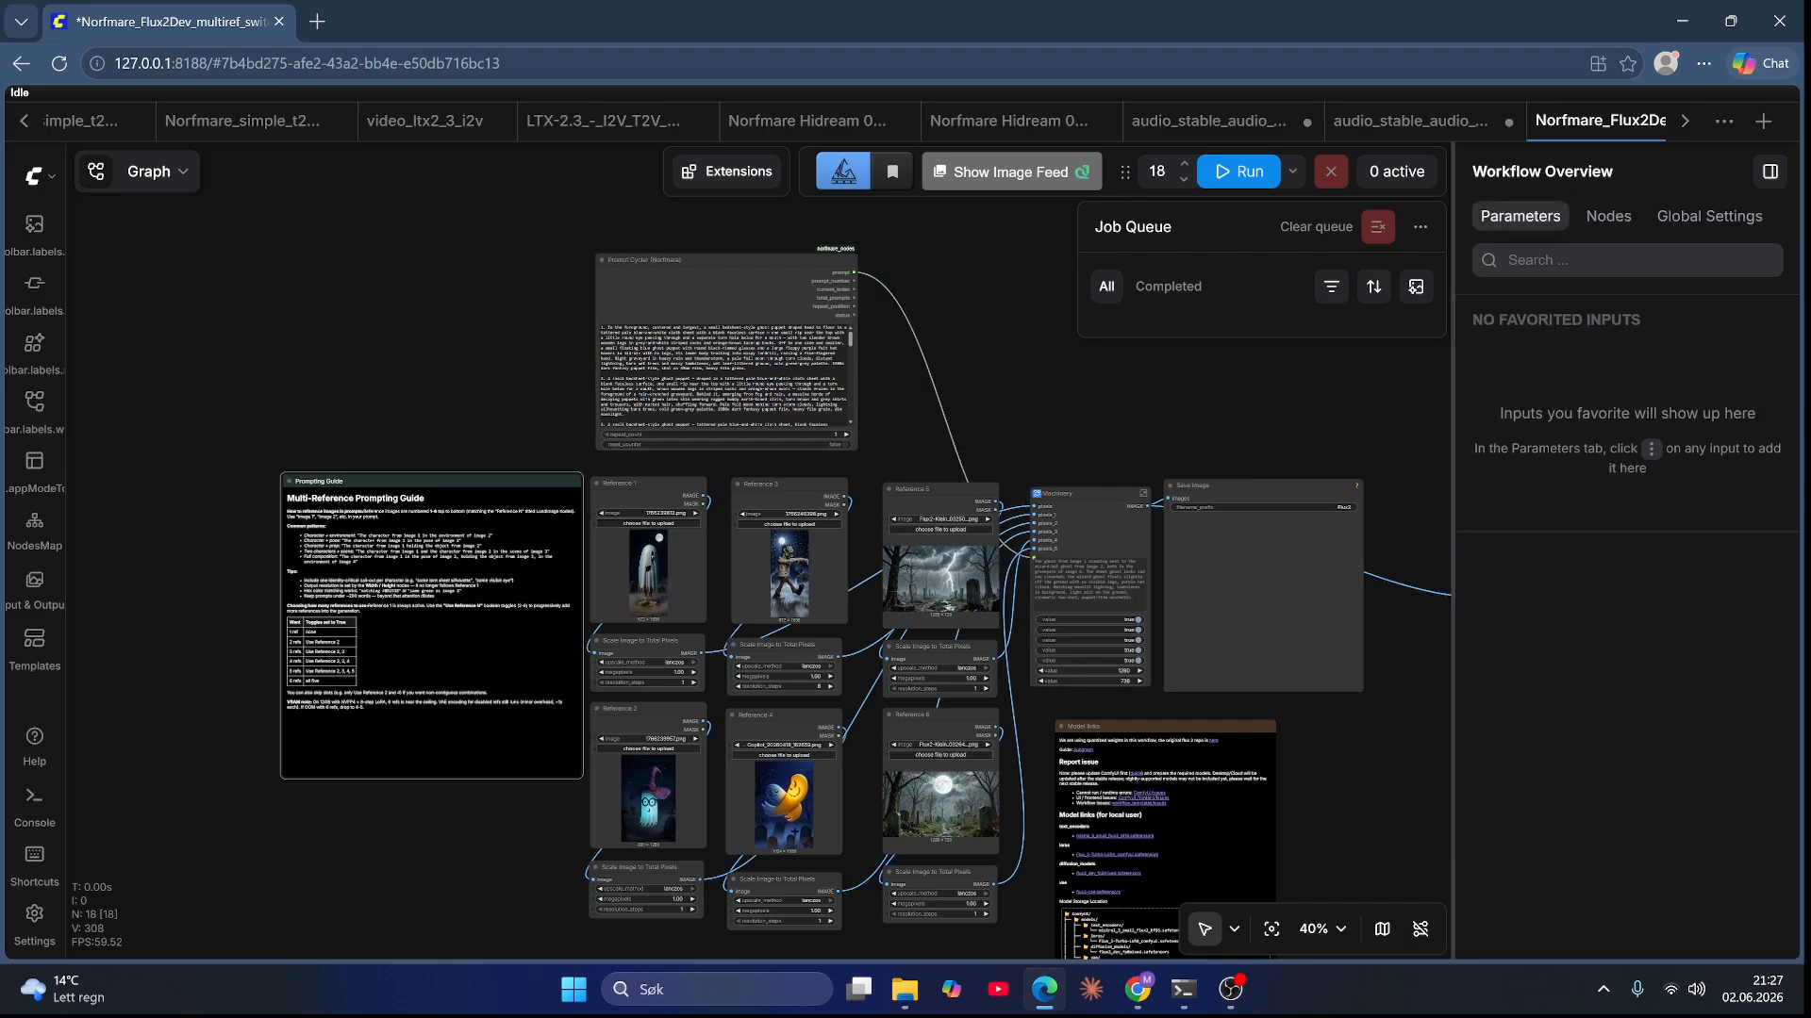
Step: Scroll through the Prompt Cycler's prompt list and review the reference nodes and Machinery node layout
scroll(885, 394, up, 7)
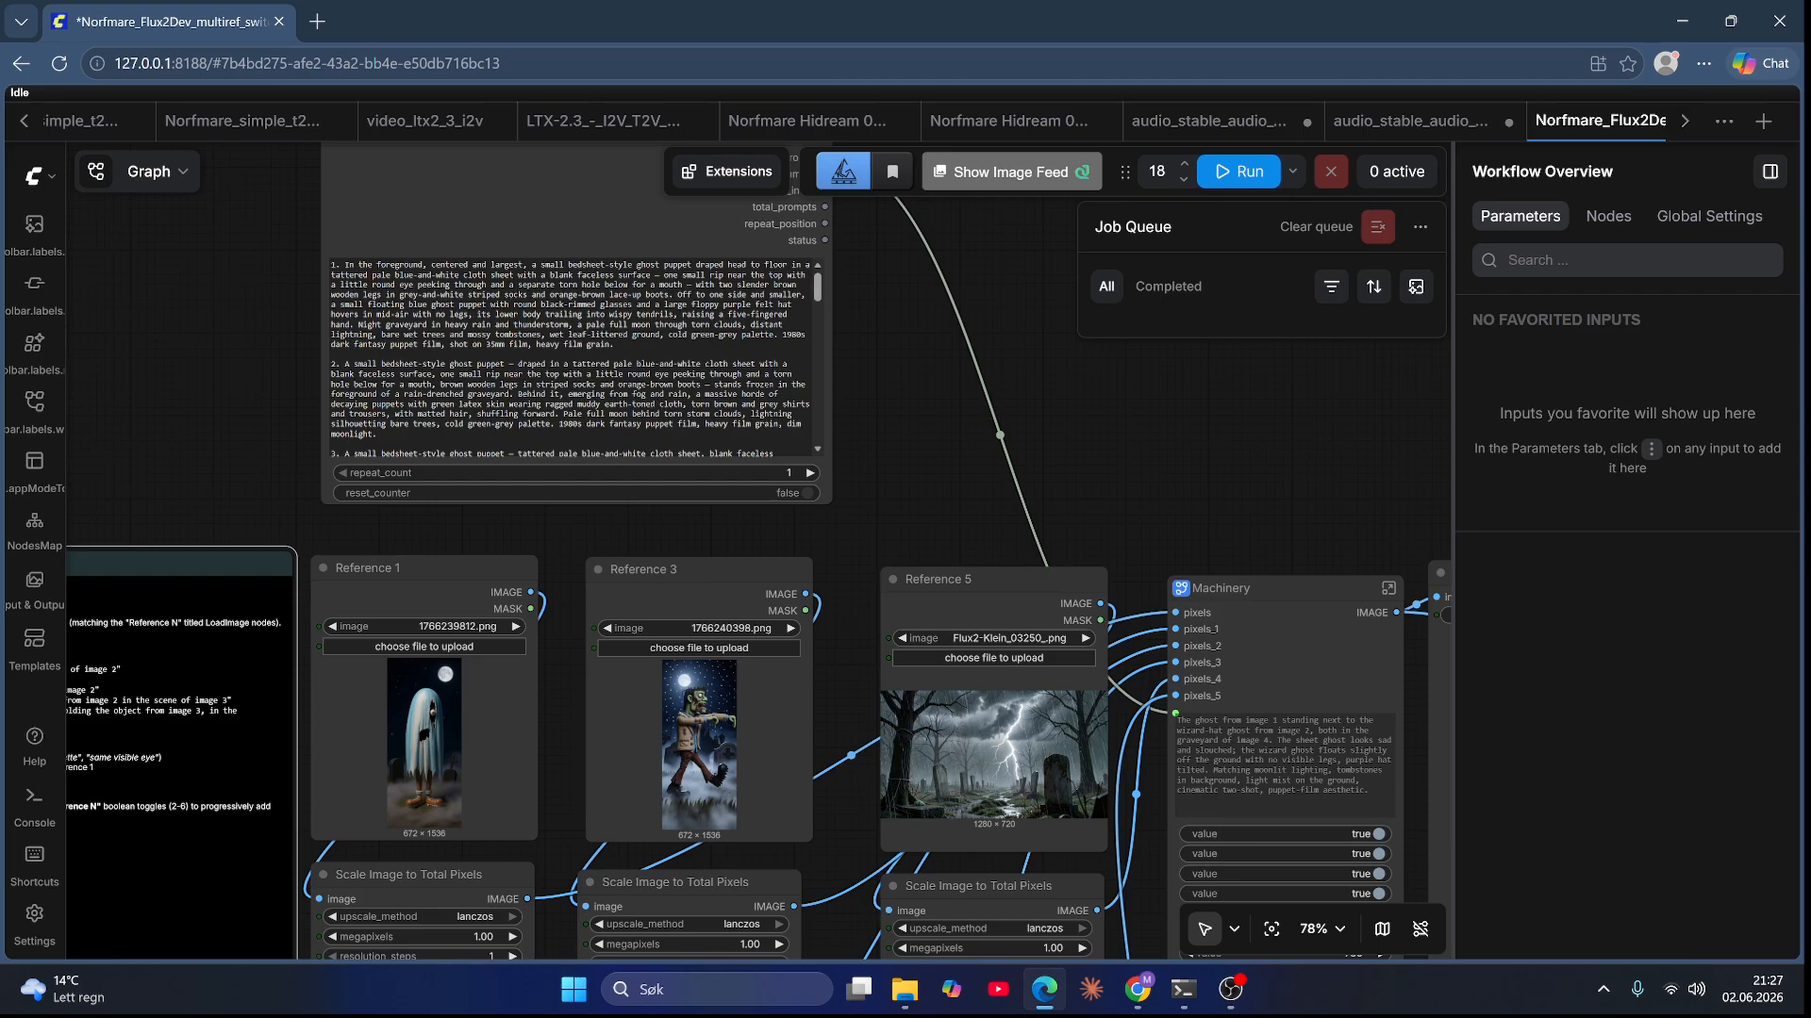
drag(817, 288, 825, 513)
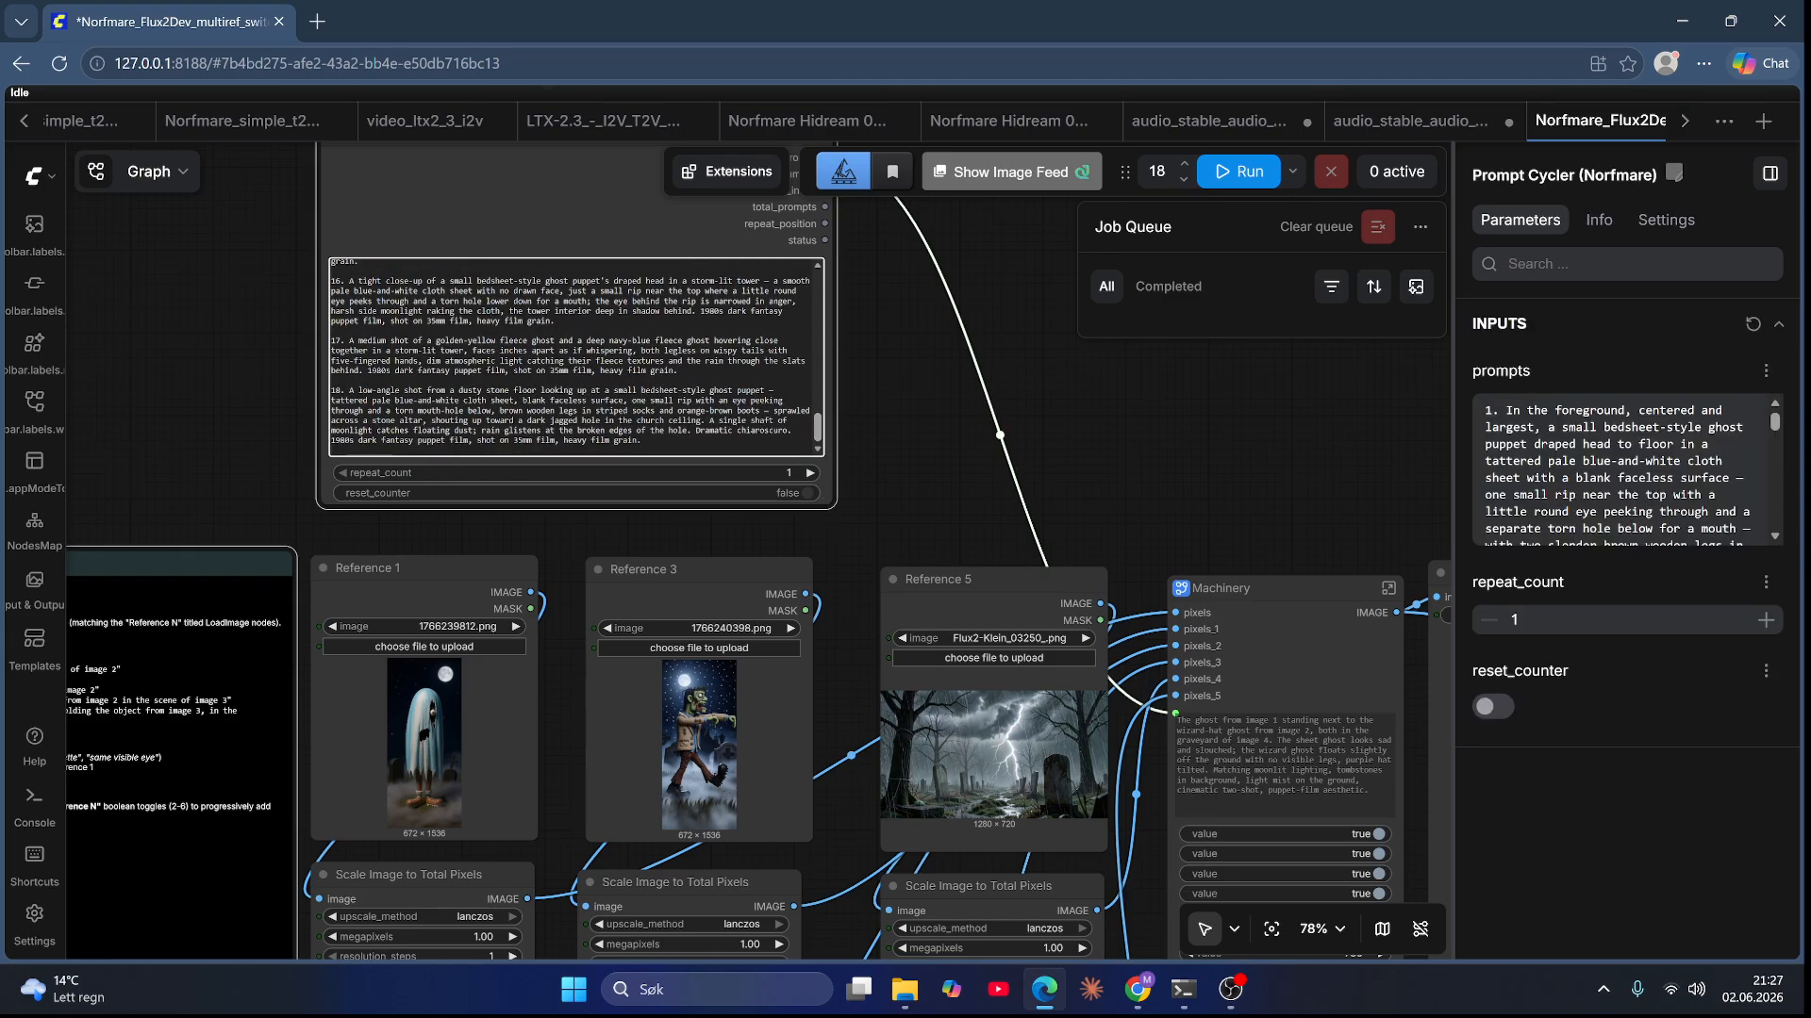
scroll(575, 357, up, 4)
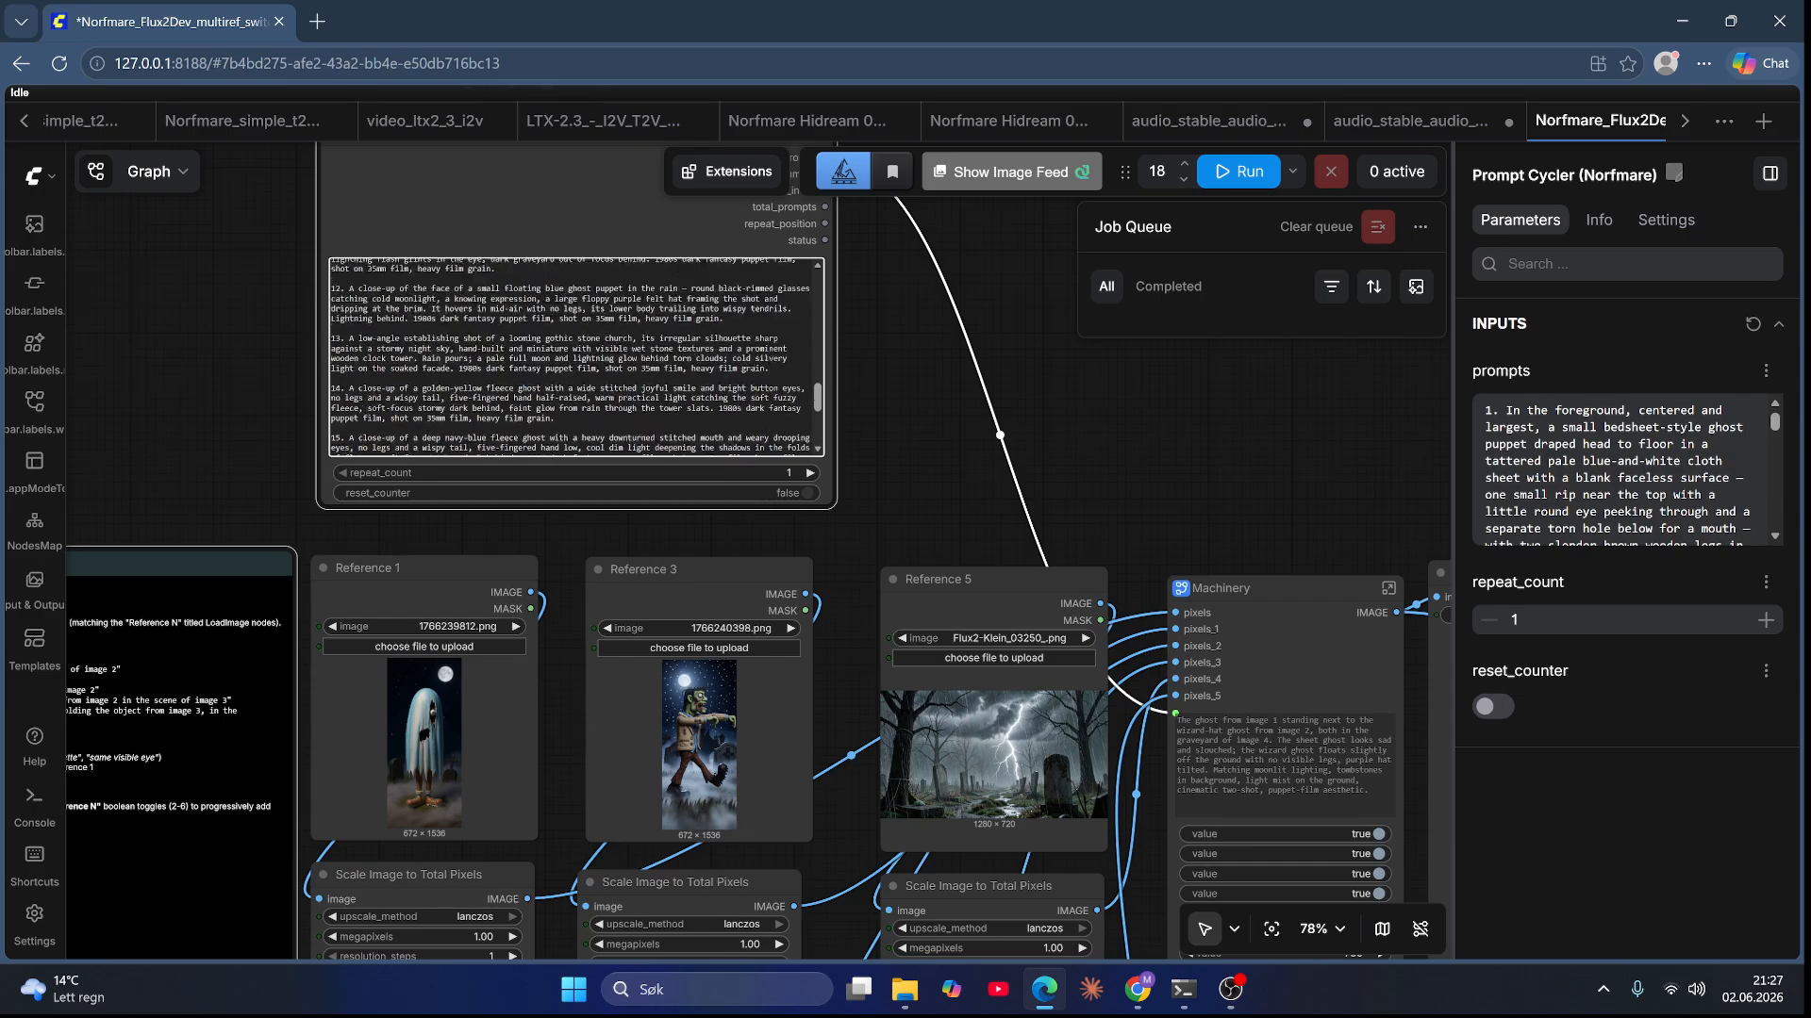
scroll(575, 357, down, 4)
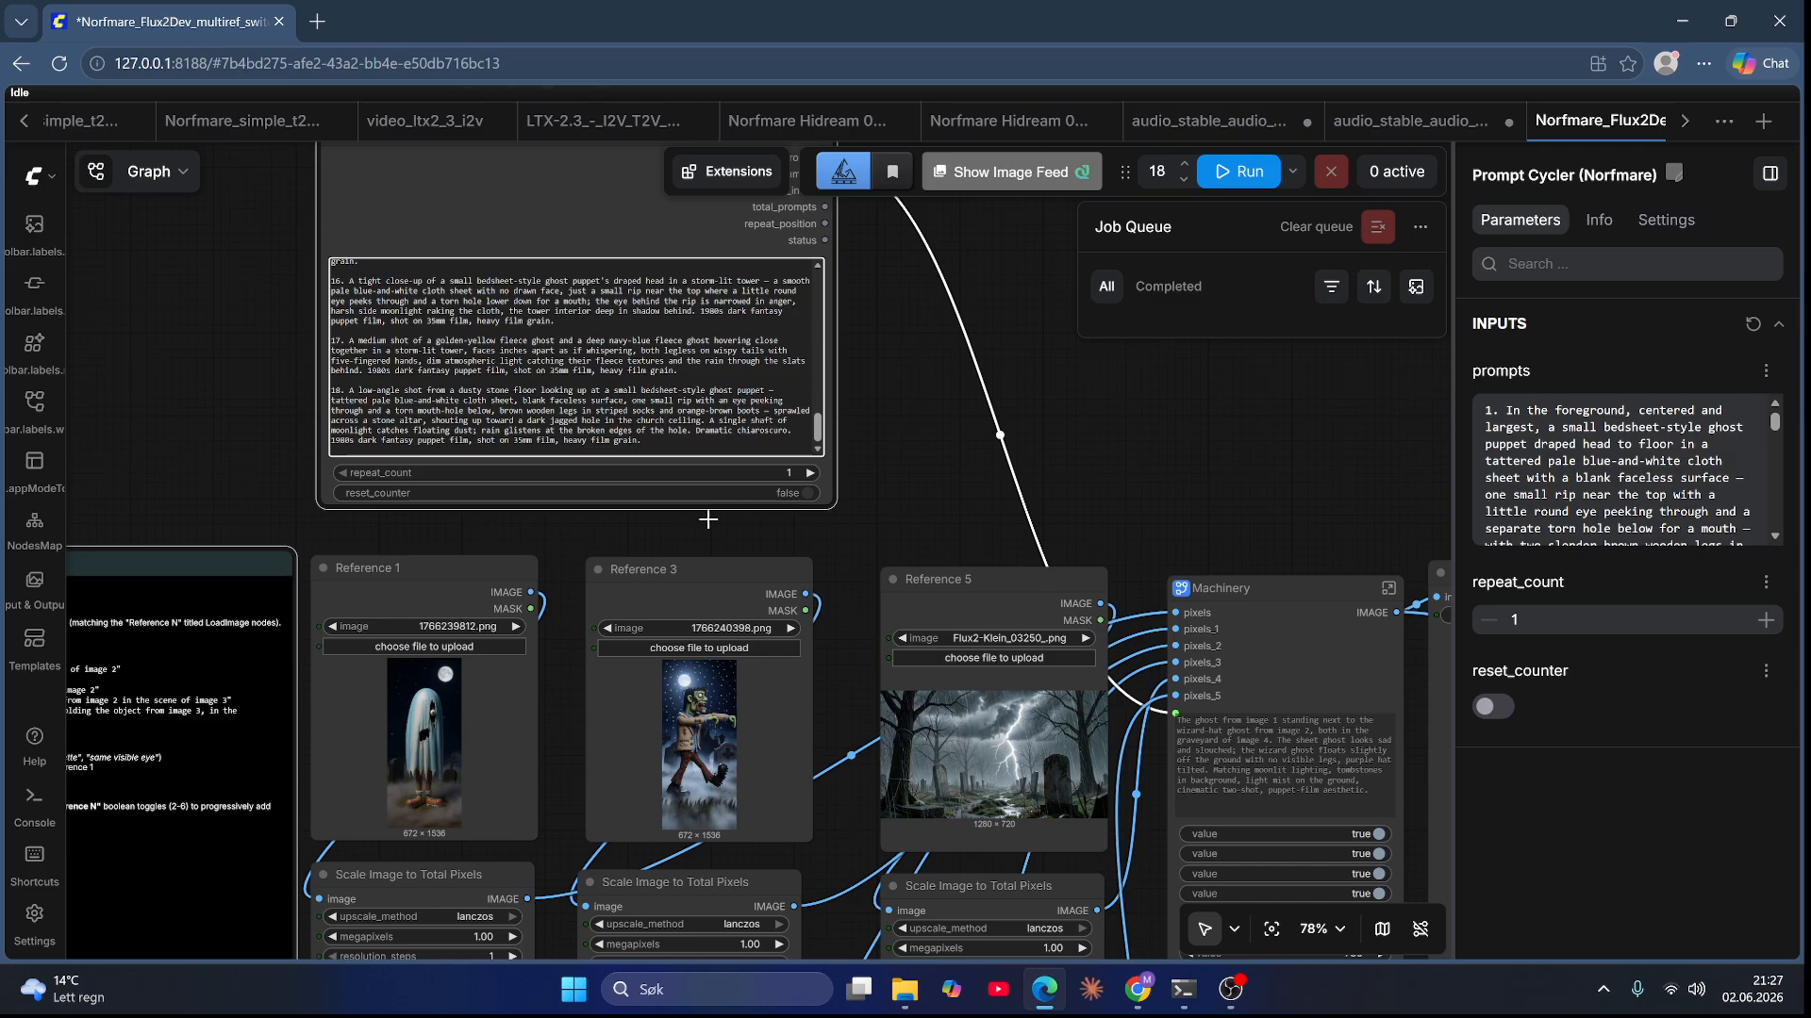
scroll(716, 653, down, 1)
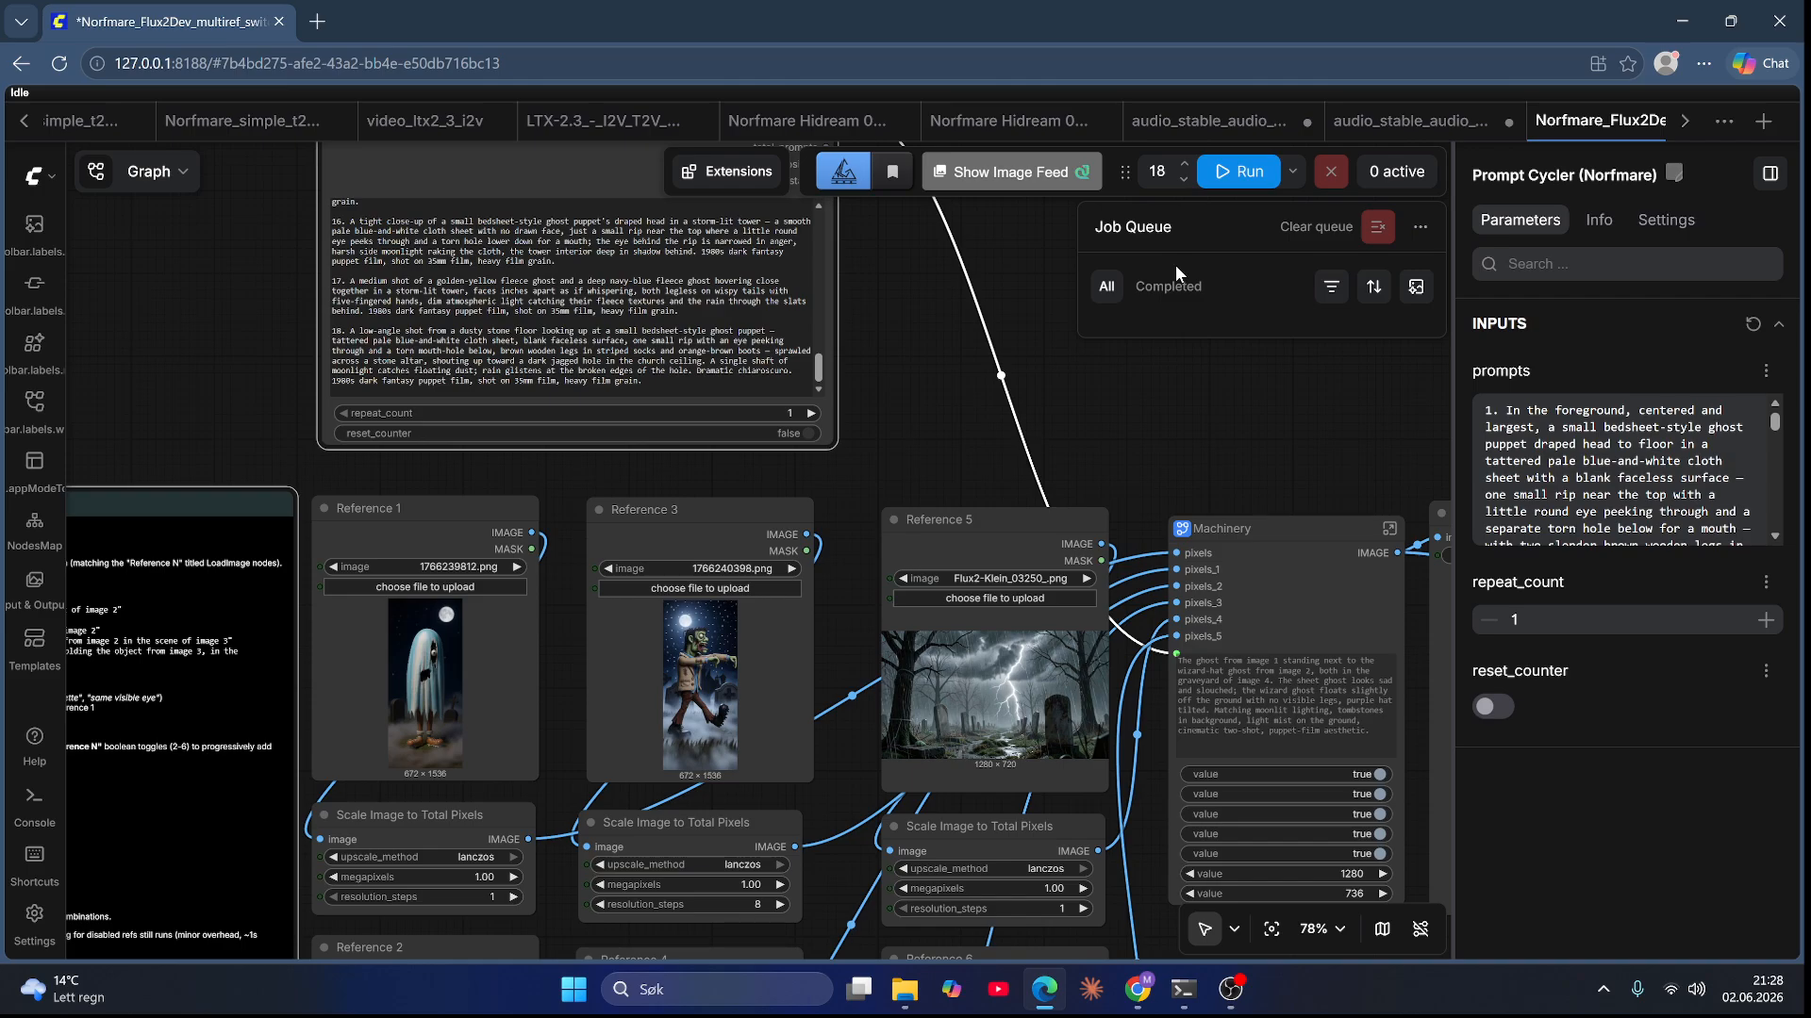
drag(973, 445, 1139, 115)
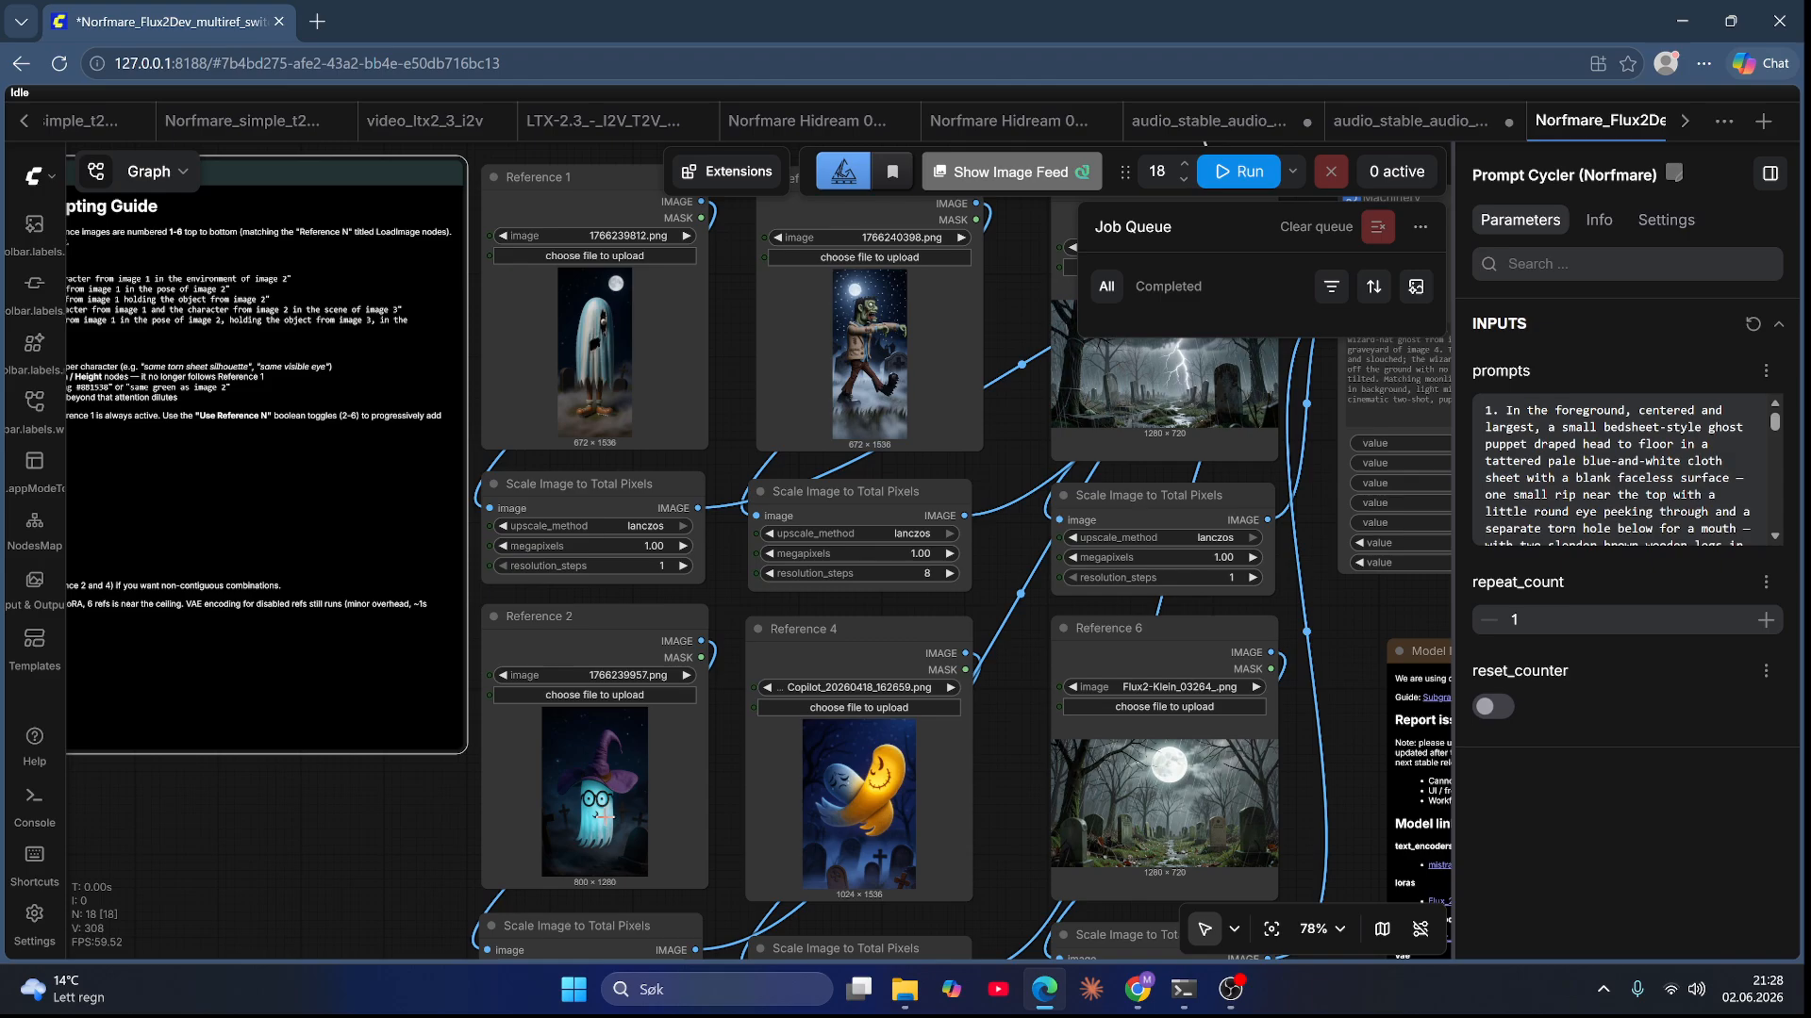
drag(1003, 563, 924, 646)
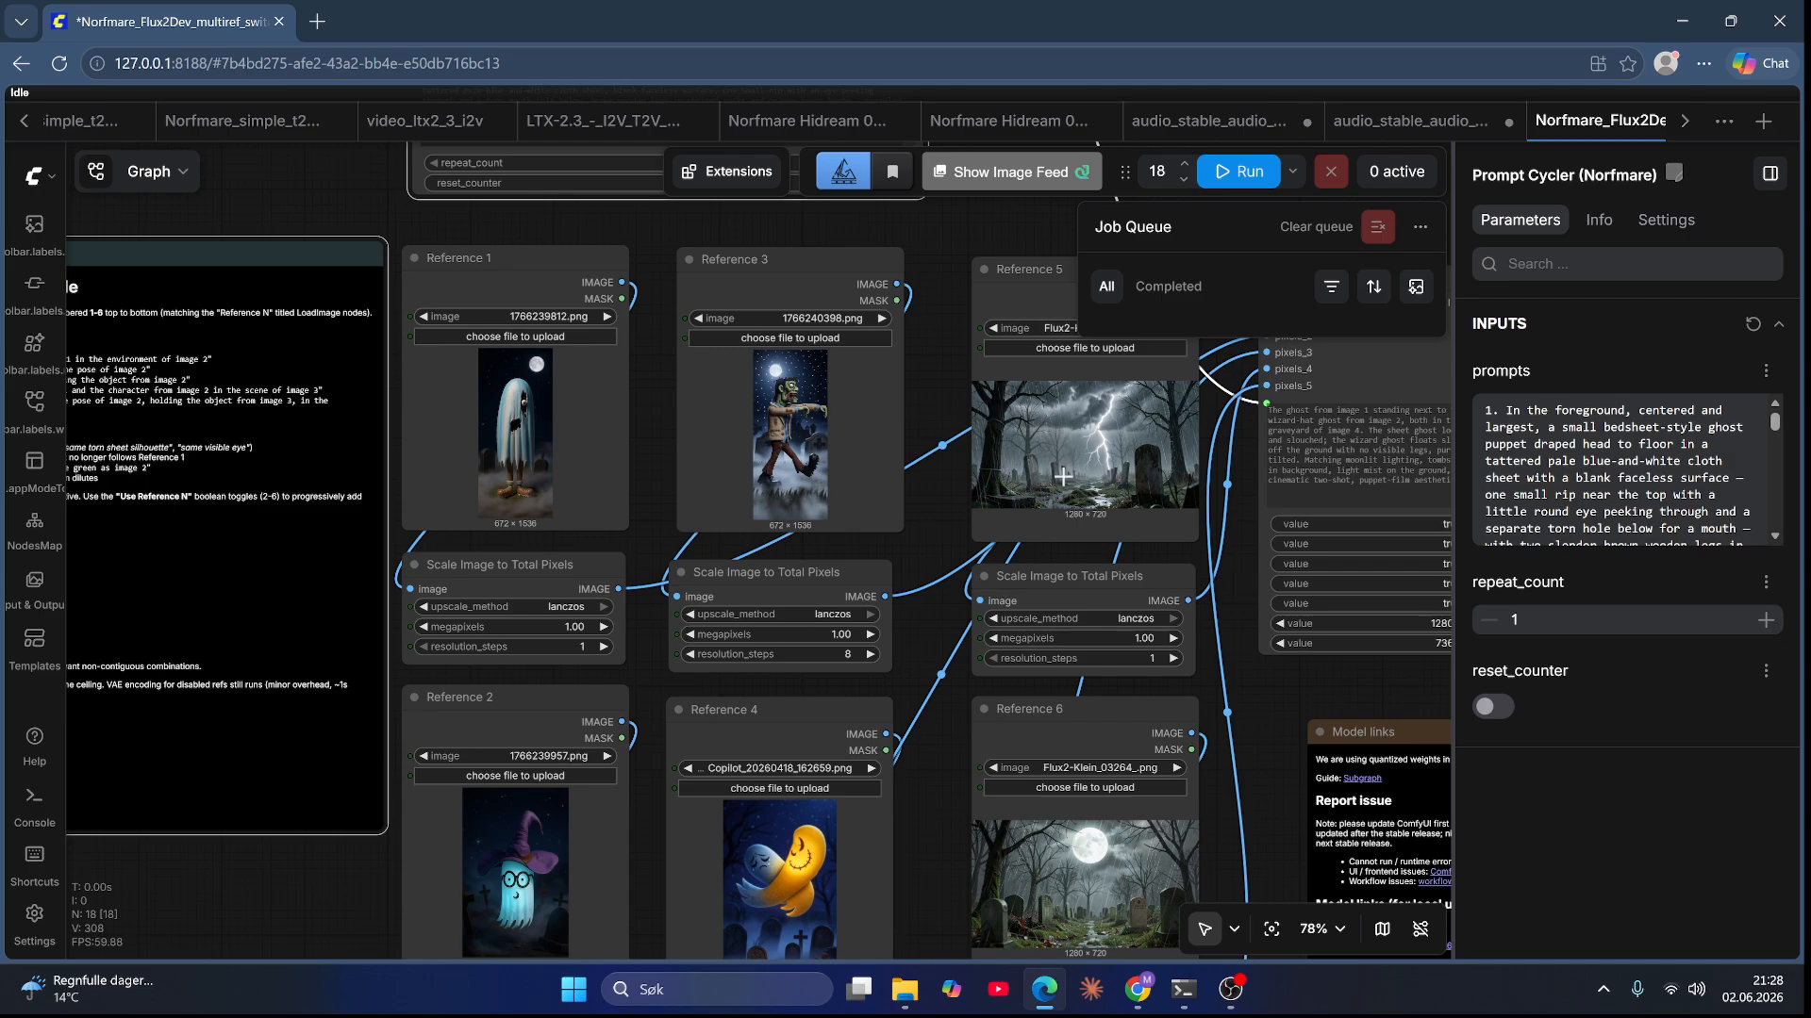
scroll(949, 744, down, 3)
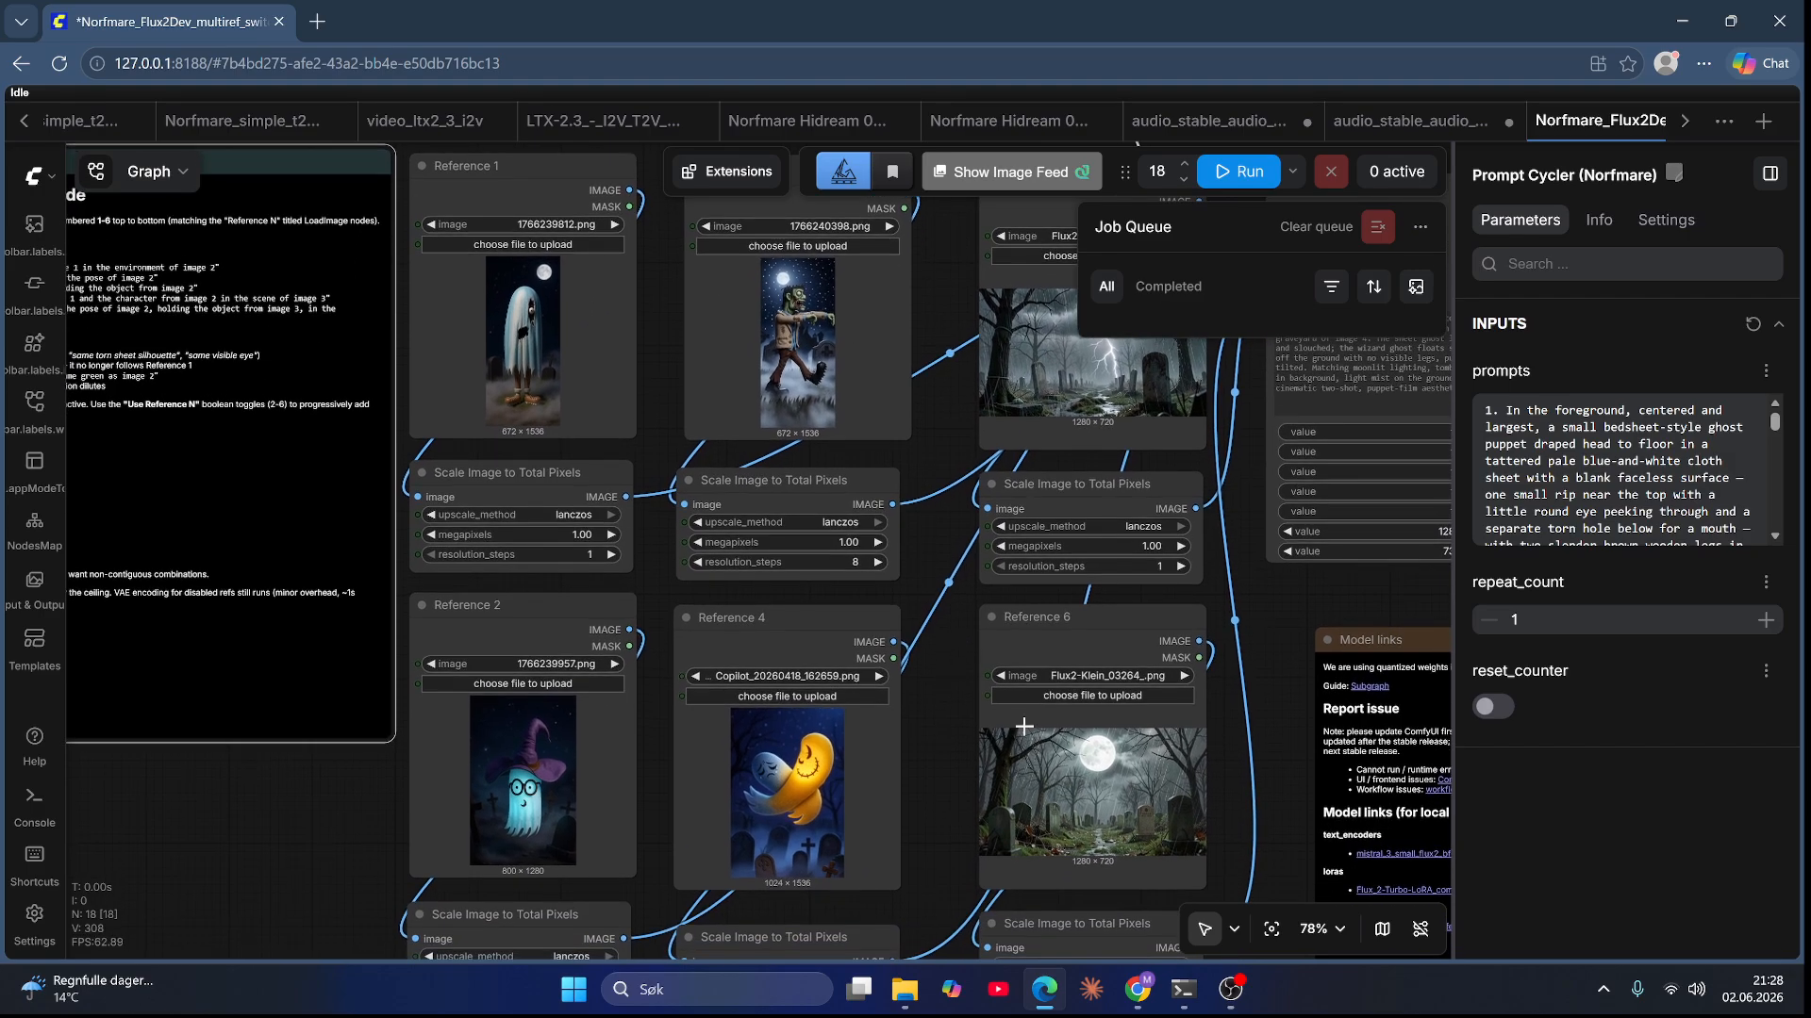
scroll(958, 756, down, 3)
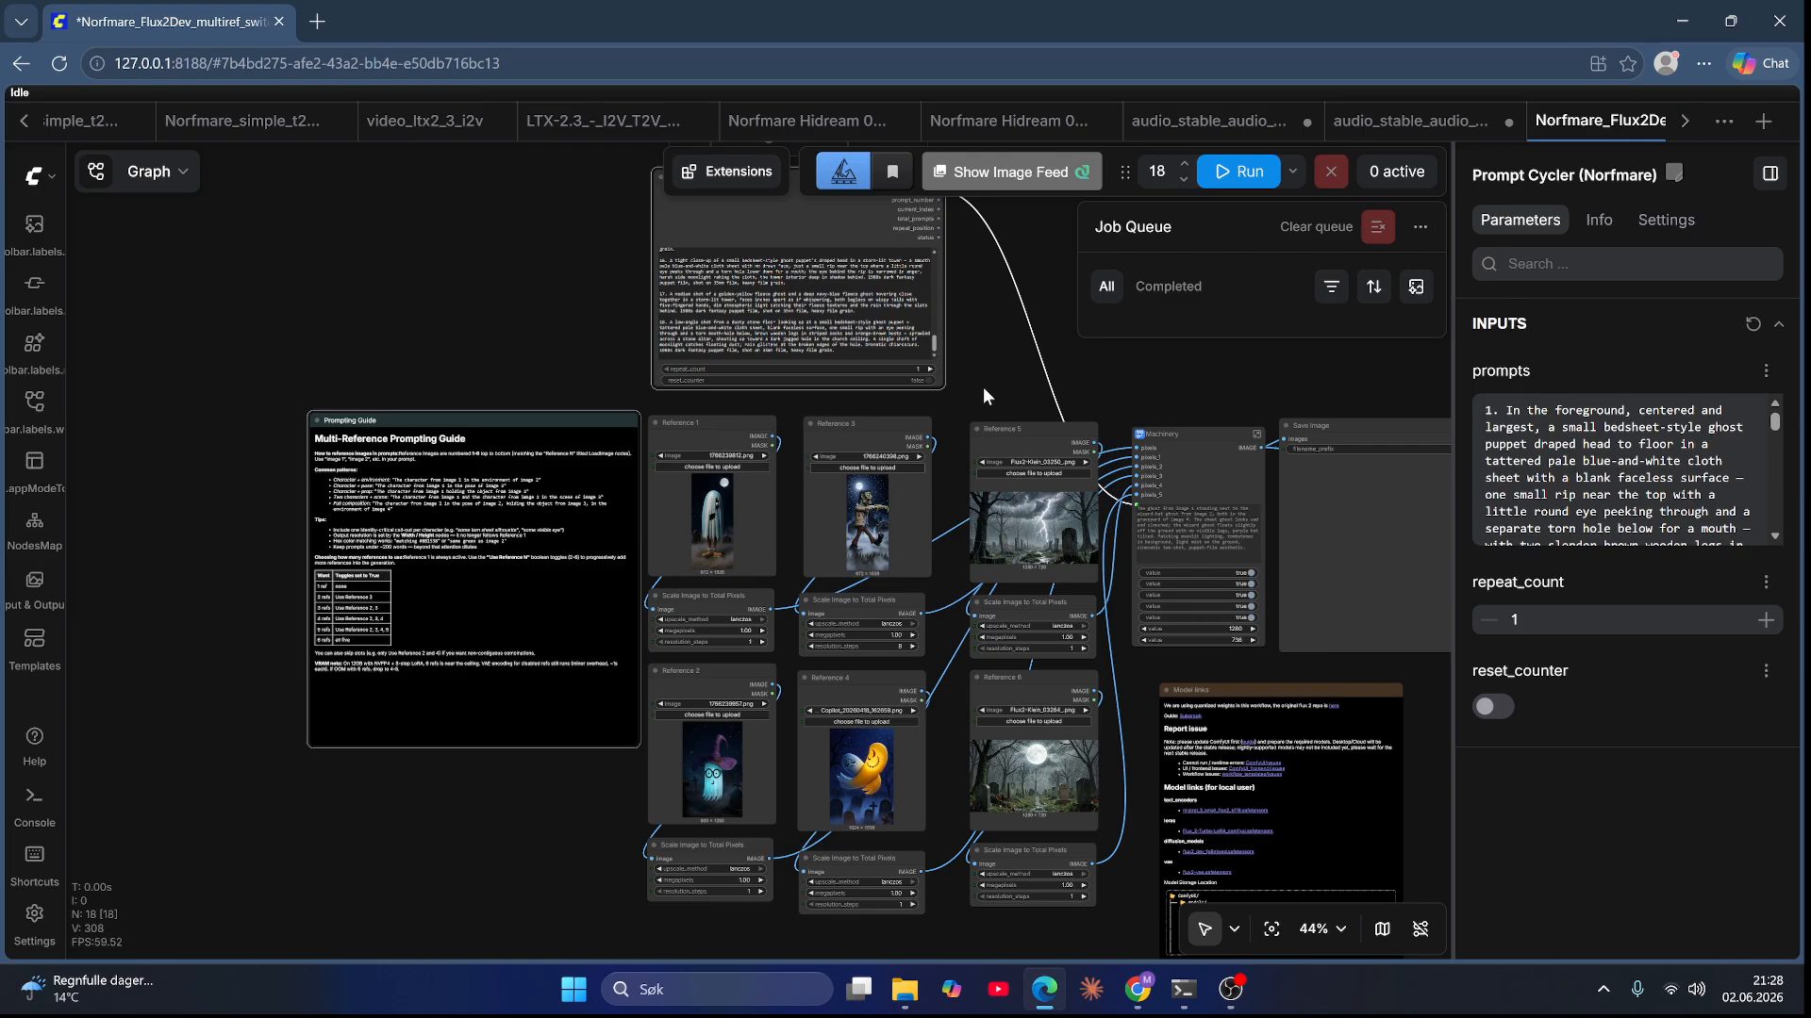
drag(992, 362, 972, 408)
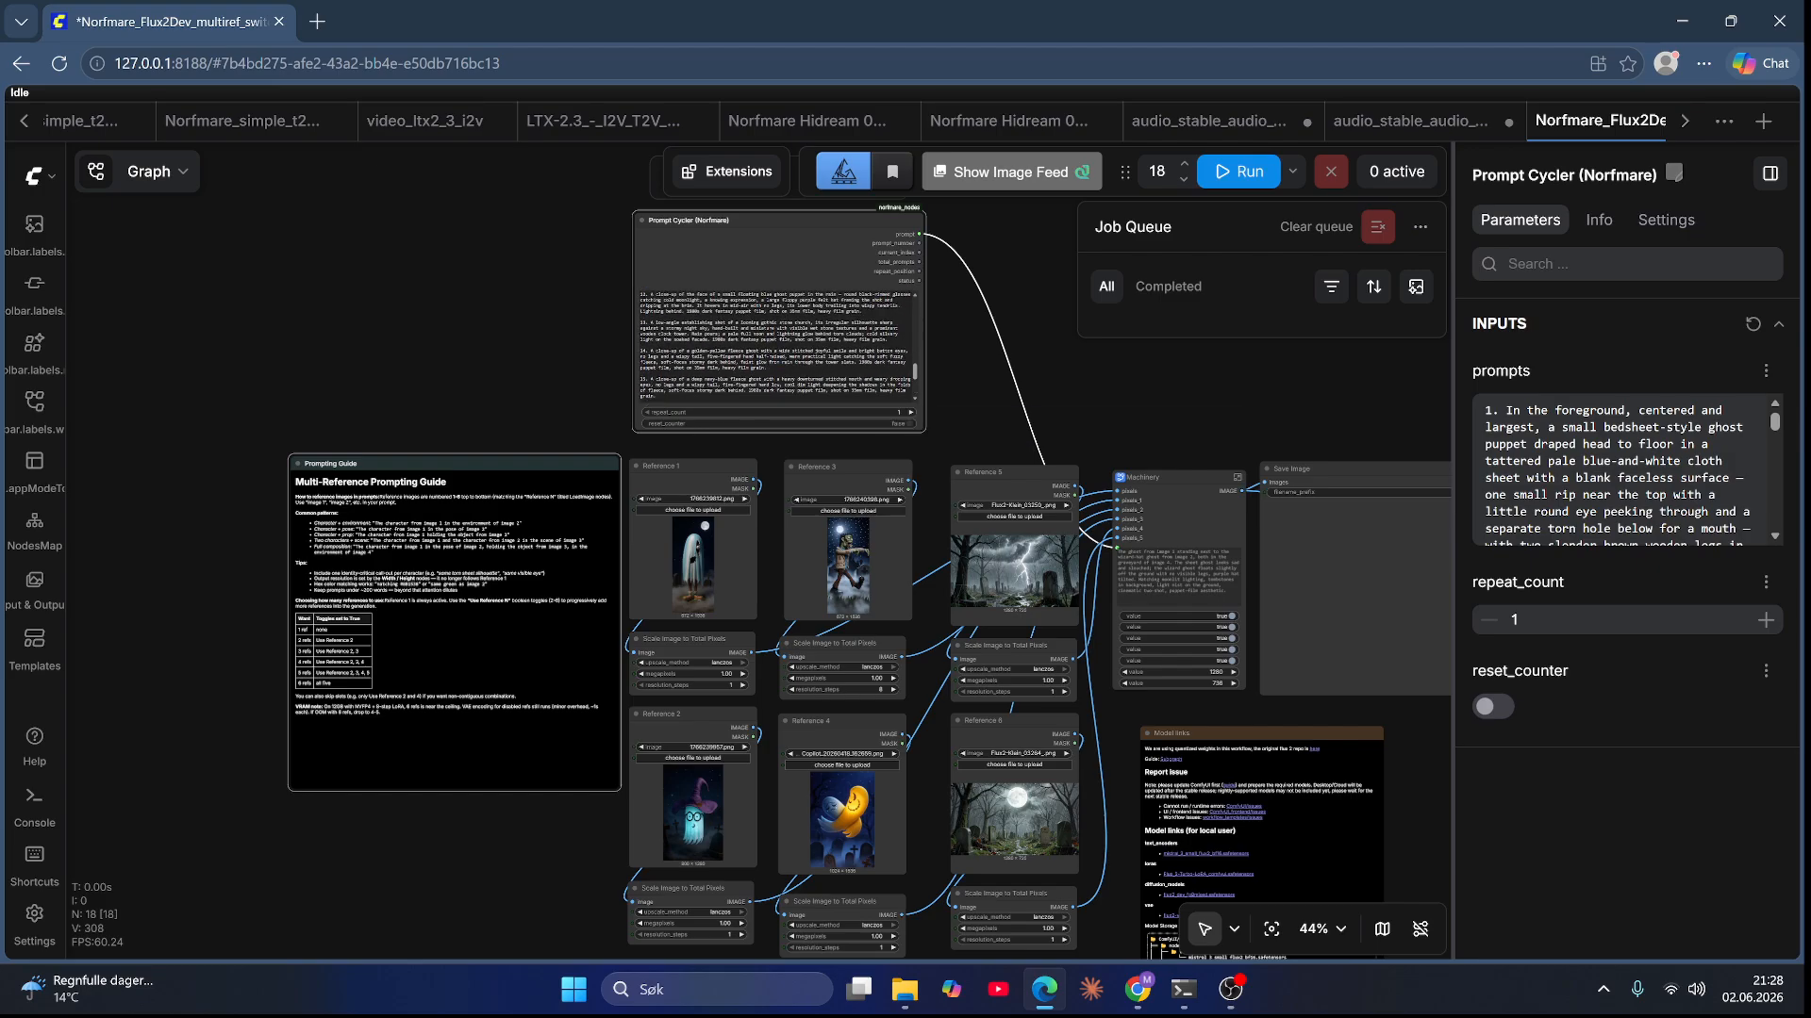
scroll(848, 377, up, 10)
scroll(779, 347, up, 6)
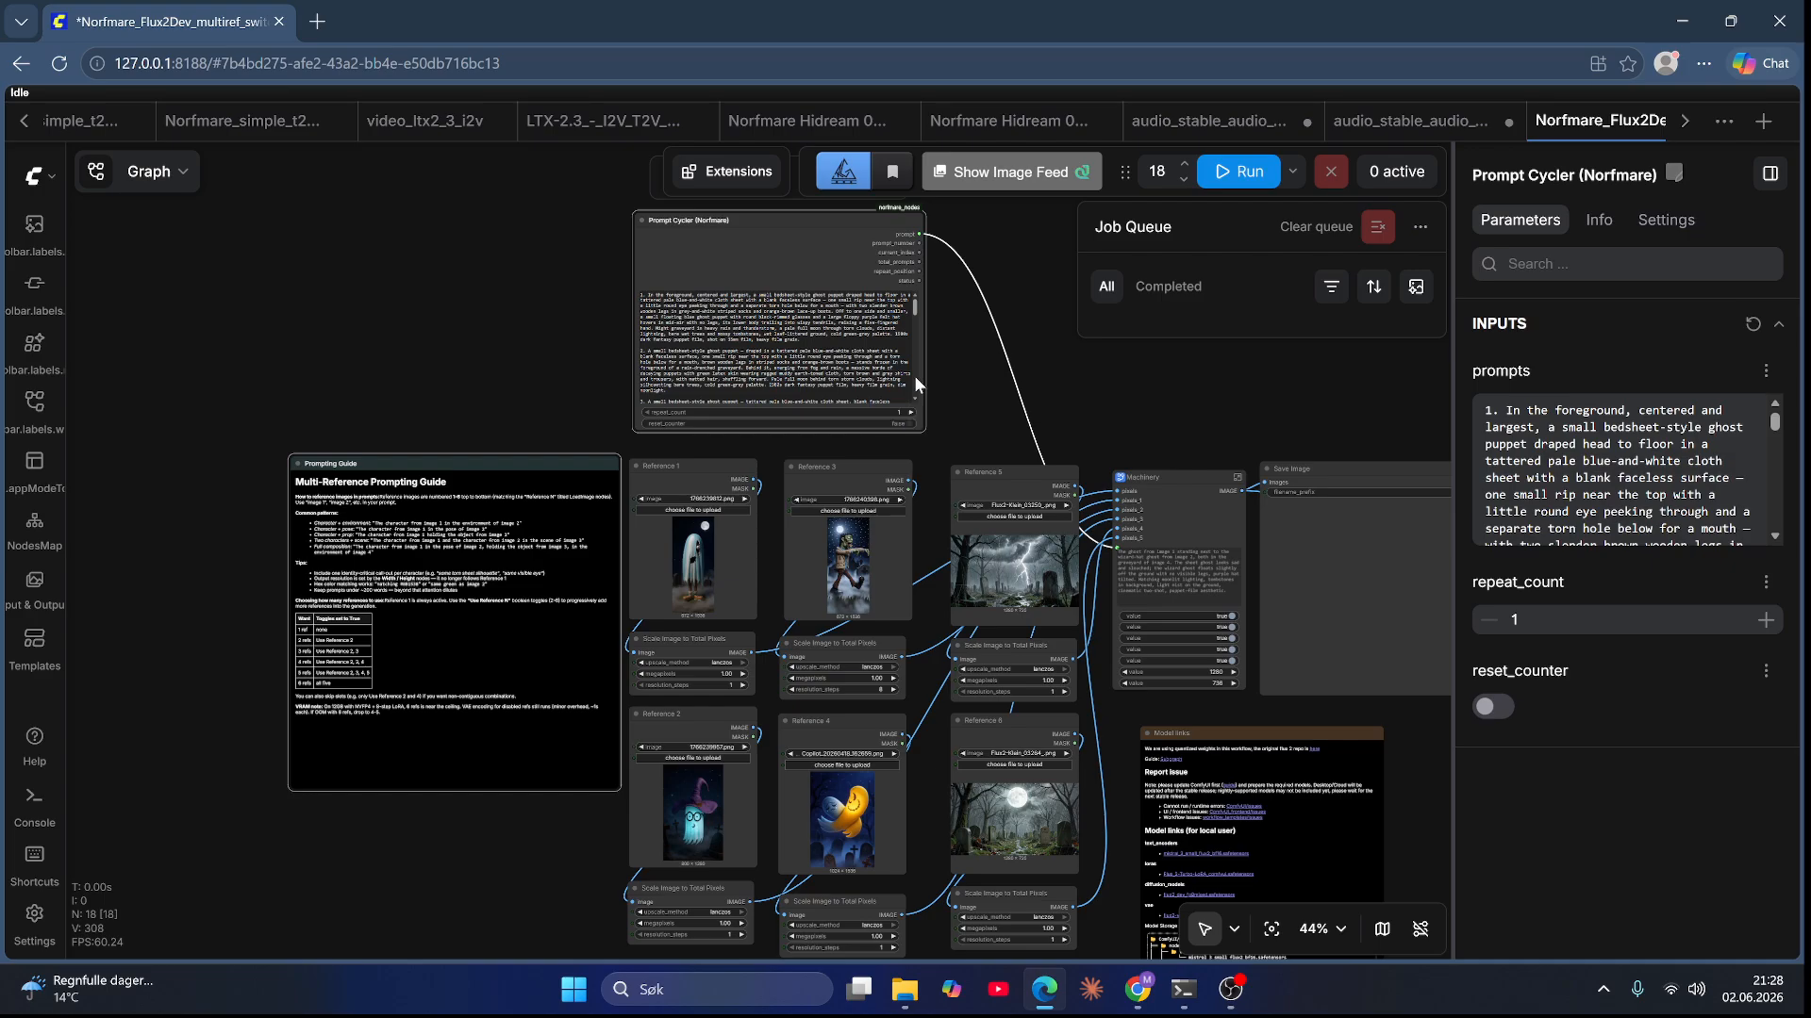
drag(938, 400, 935, 407)
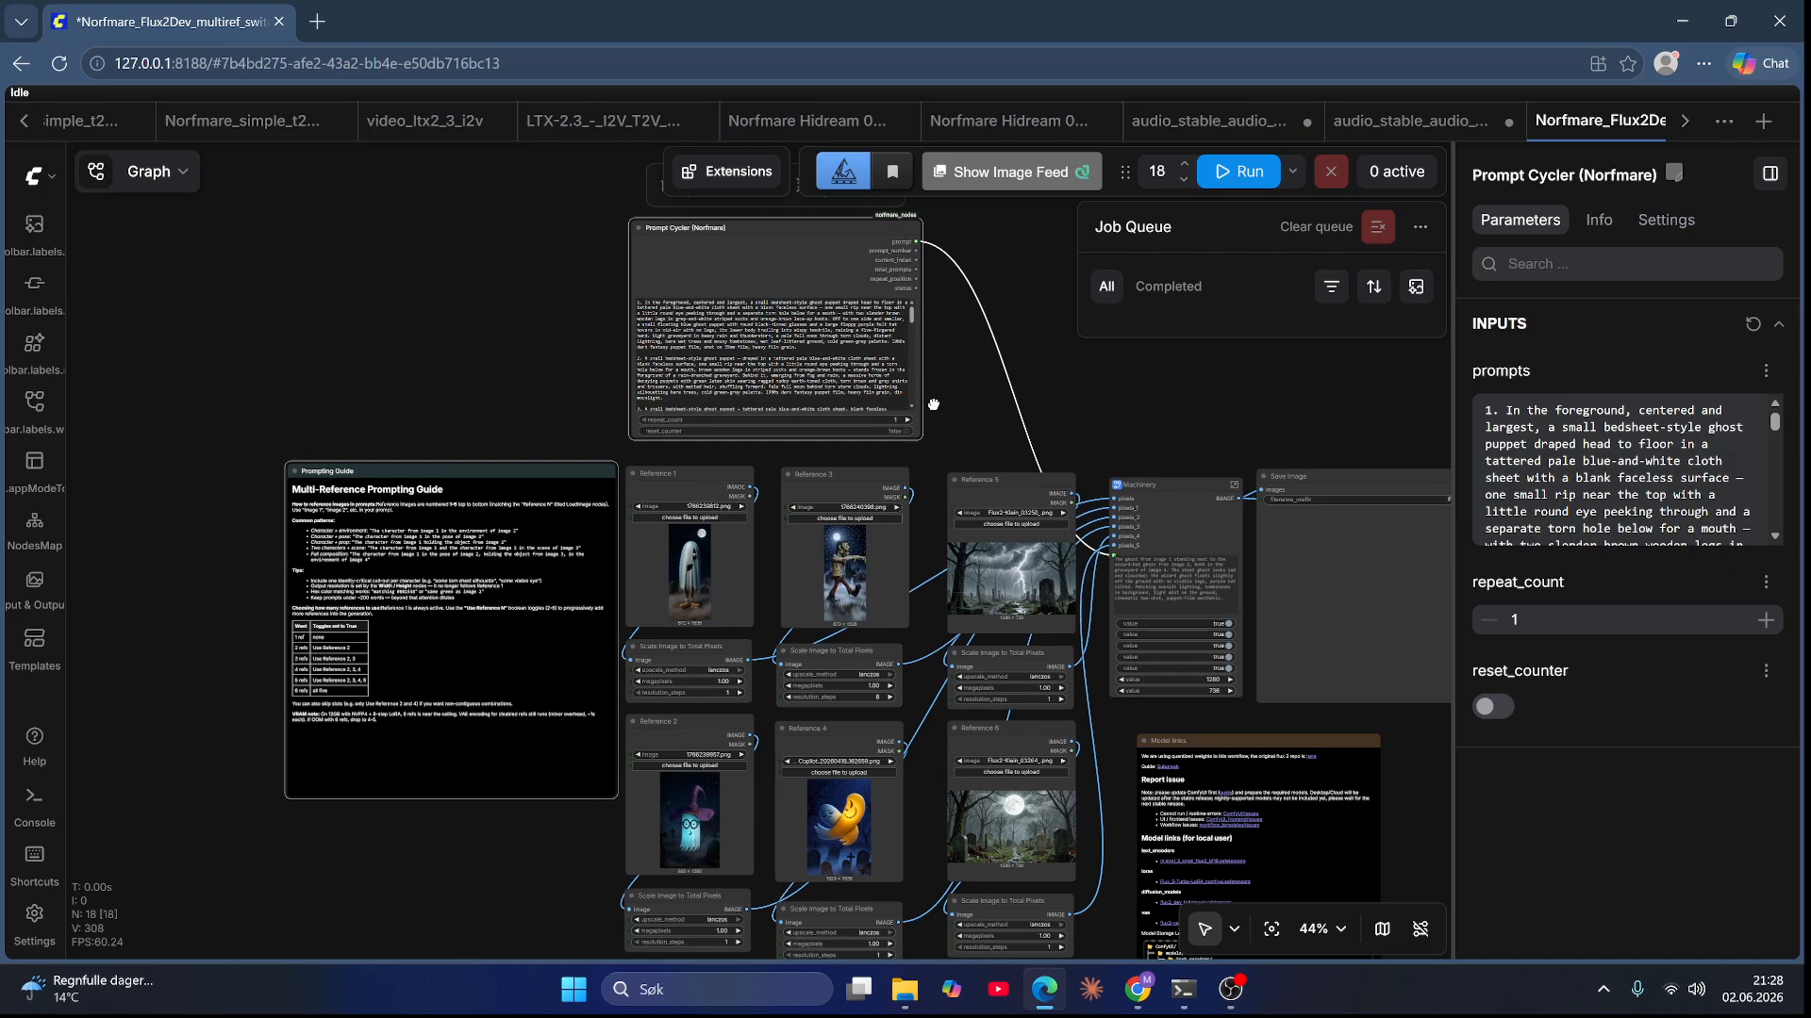
Step: Switch to the ChatGPT conversation and scroll through the yellow and blue ghost images
mouse_move(1044, 989)
mouse_move(1137, 990)
click(1174, 809)
scroll(1174, 811, down, 6)
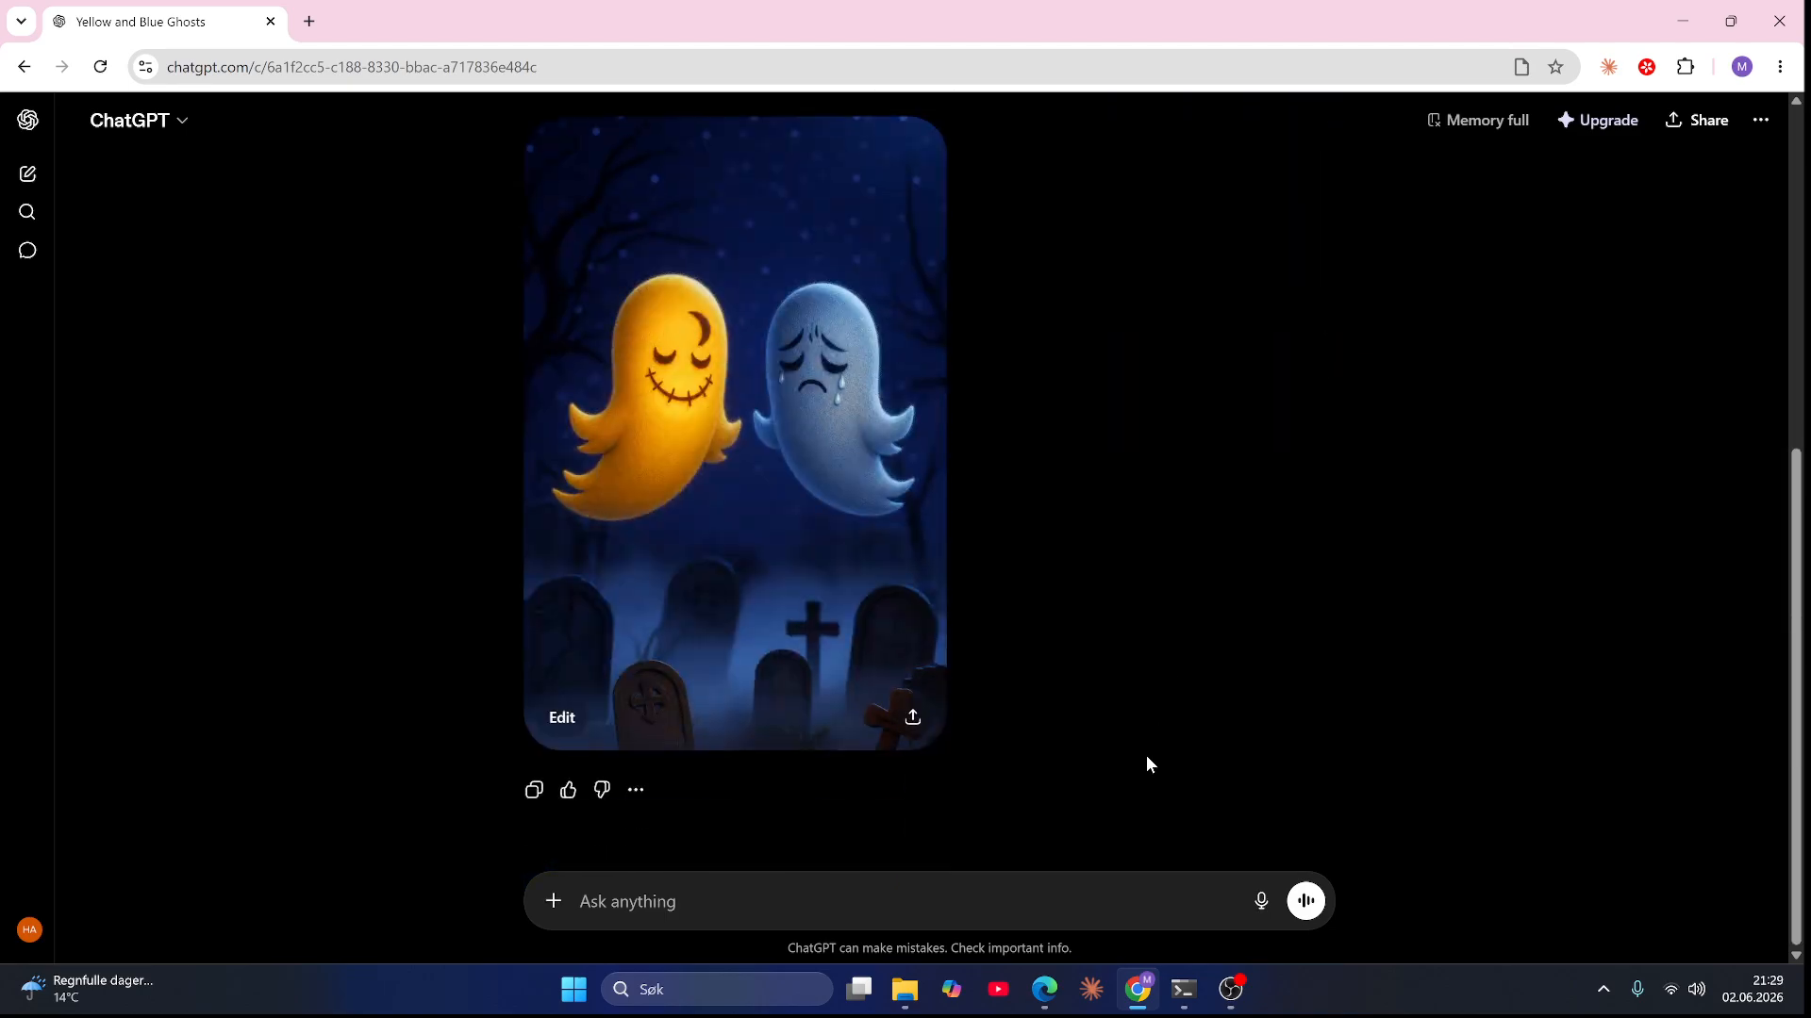
scroll(1124, 709, up, 6)
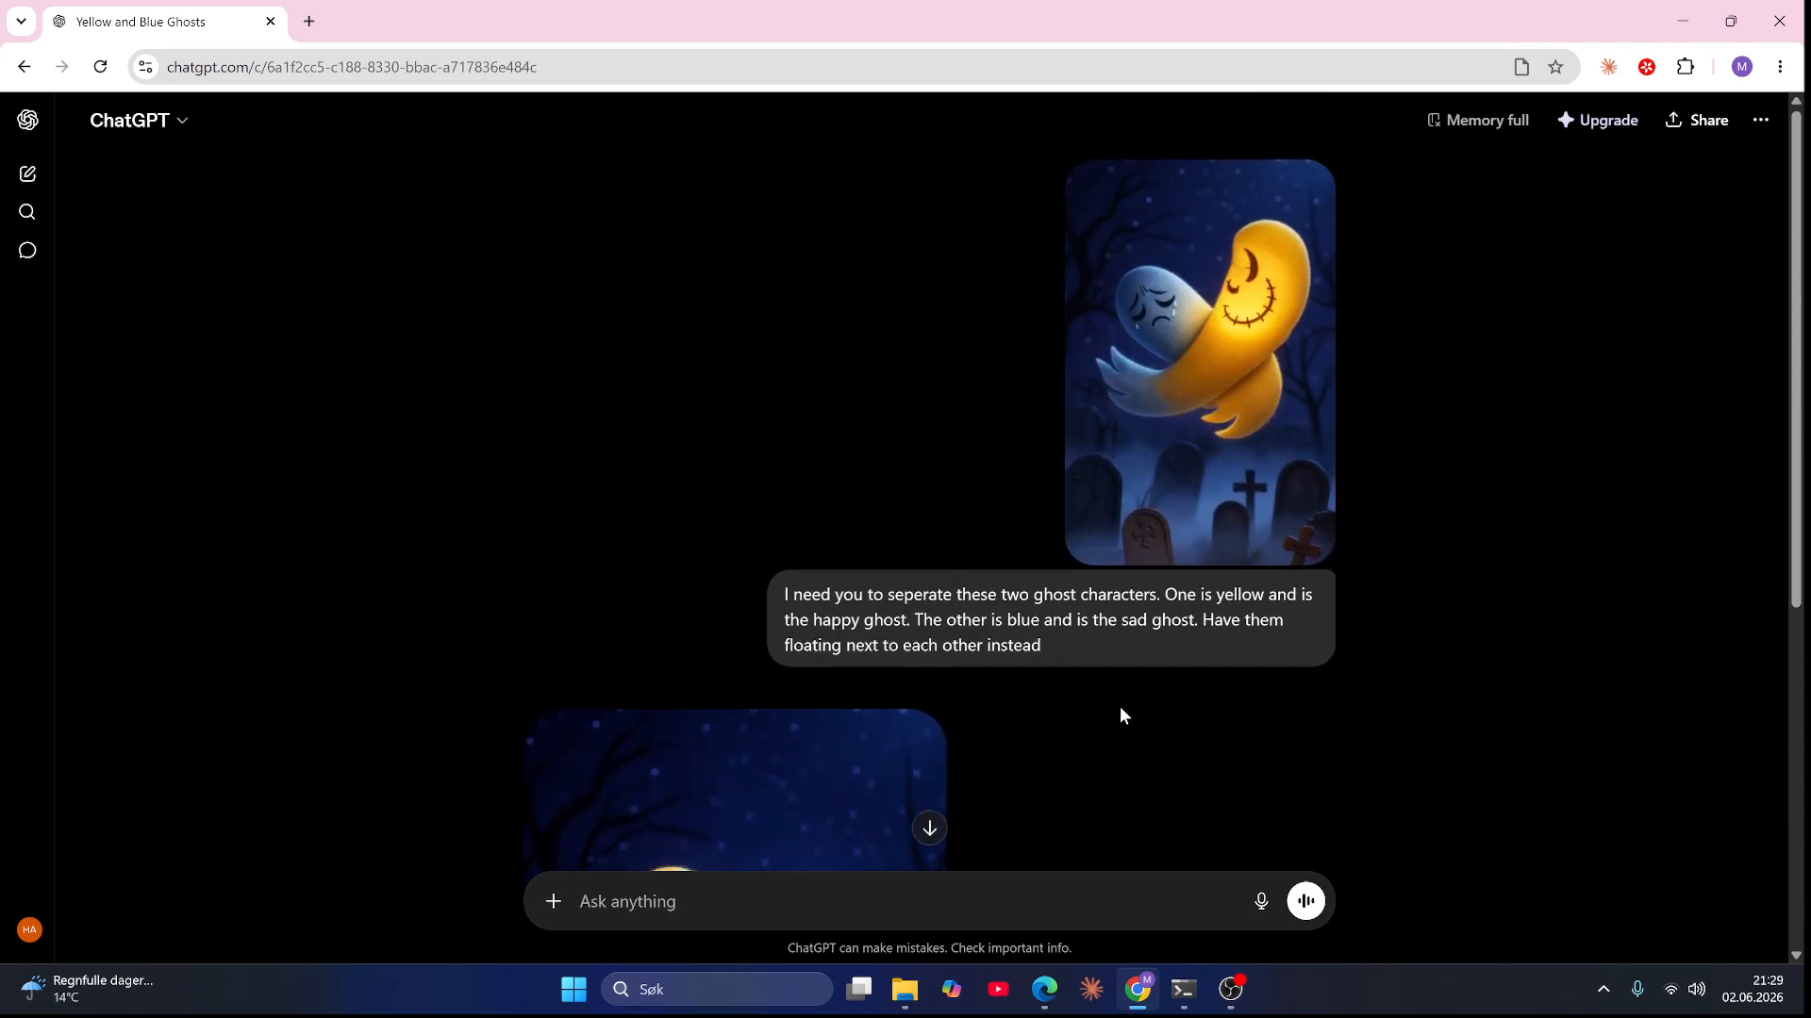
scroll(1120, 707, down, 3)
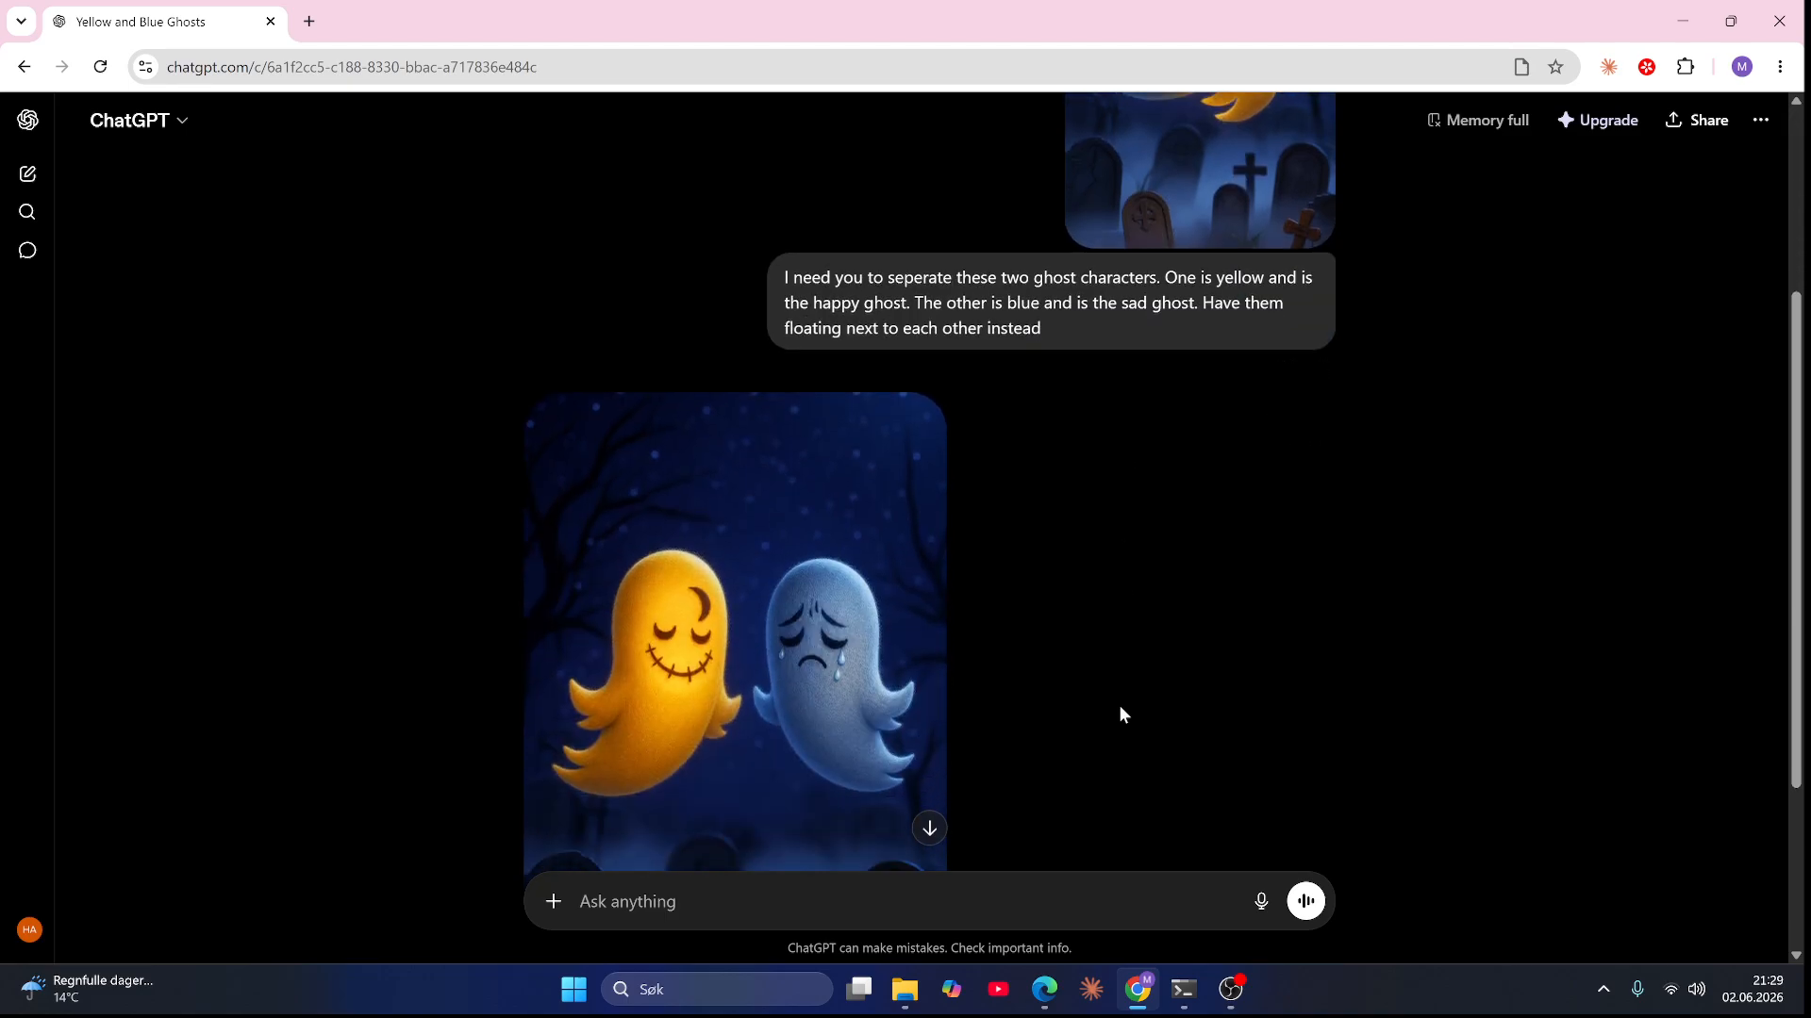
scroll(1122, 714, up, 2)
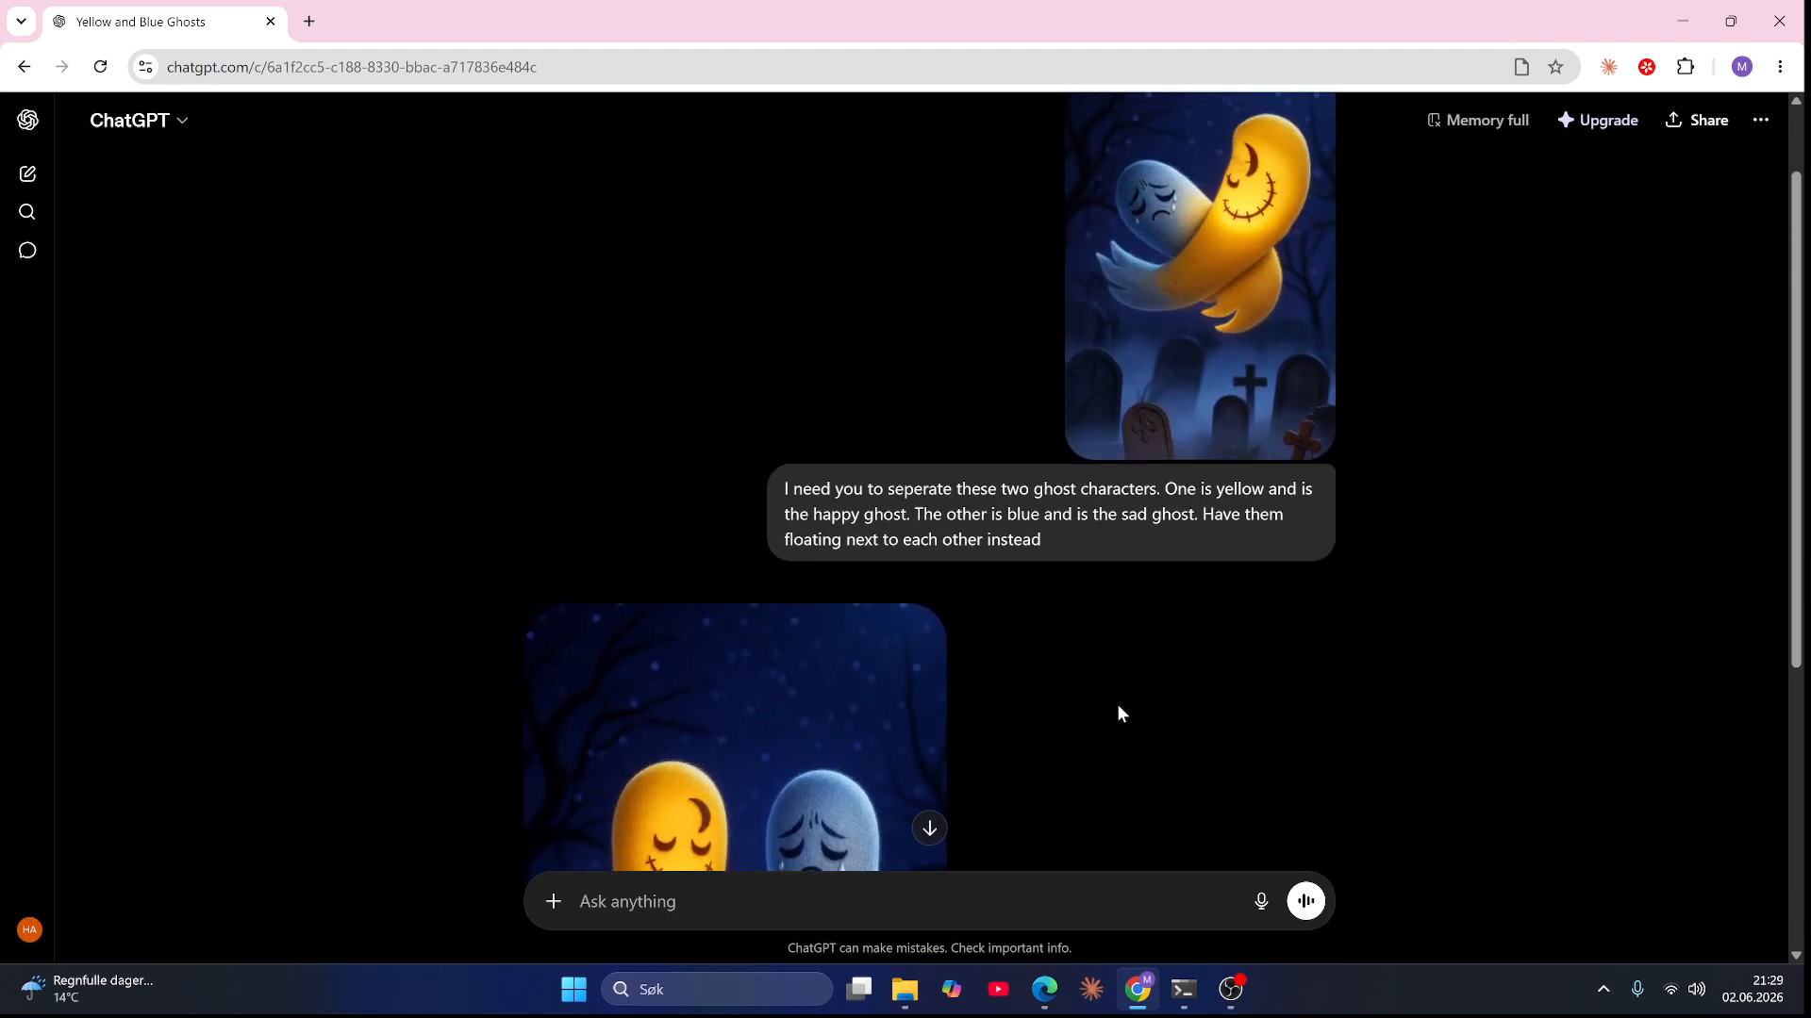
scroll(1118, 709, down, 2)
scroll(1118, 709, up, 3)
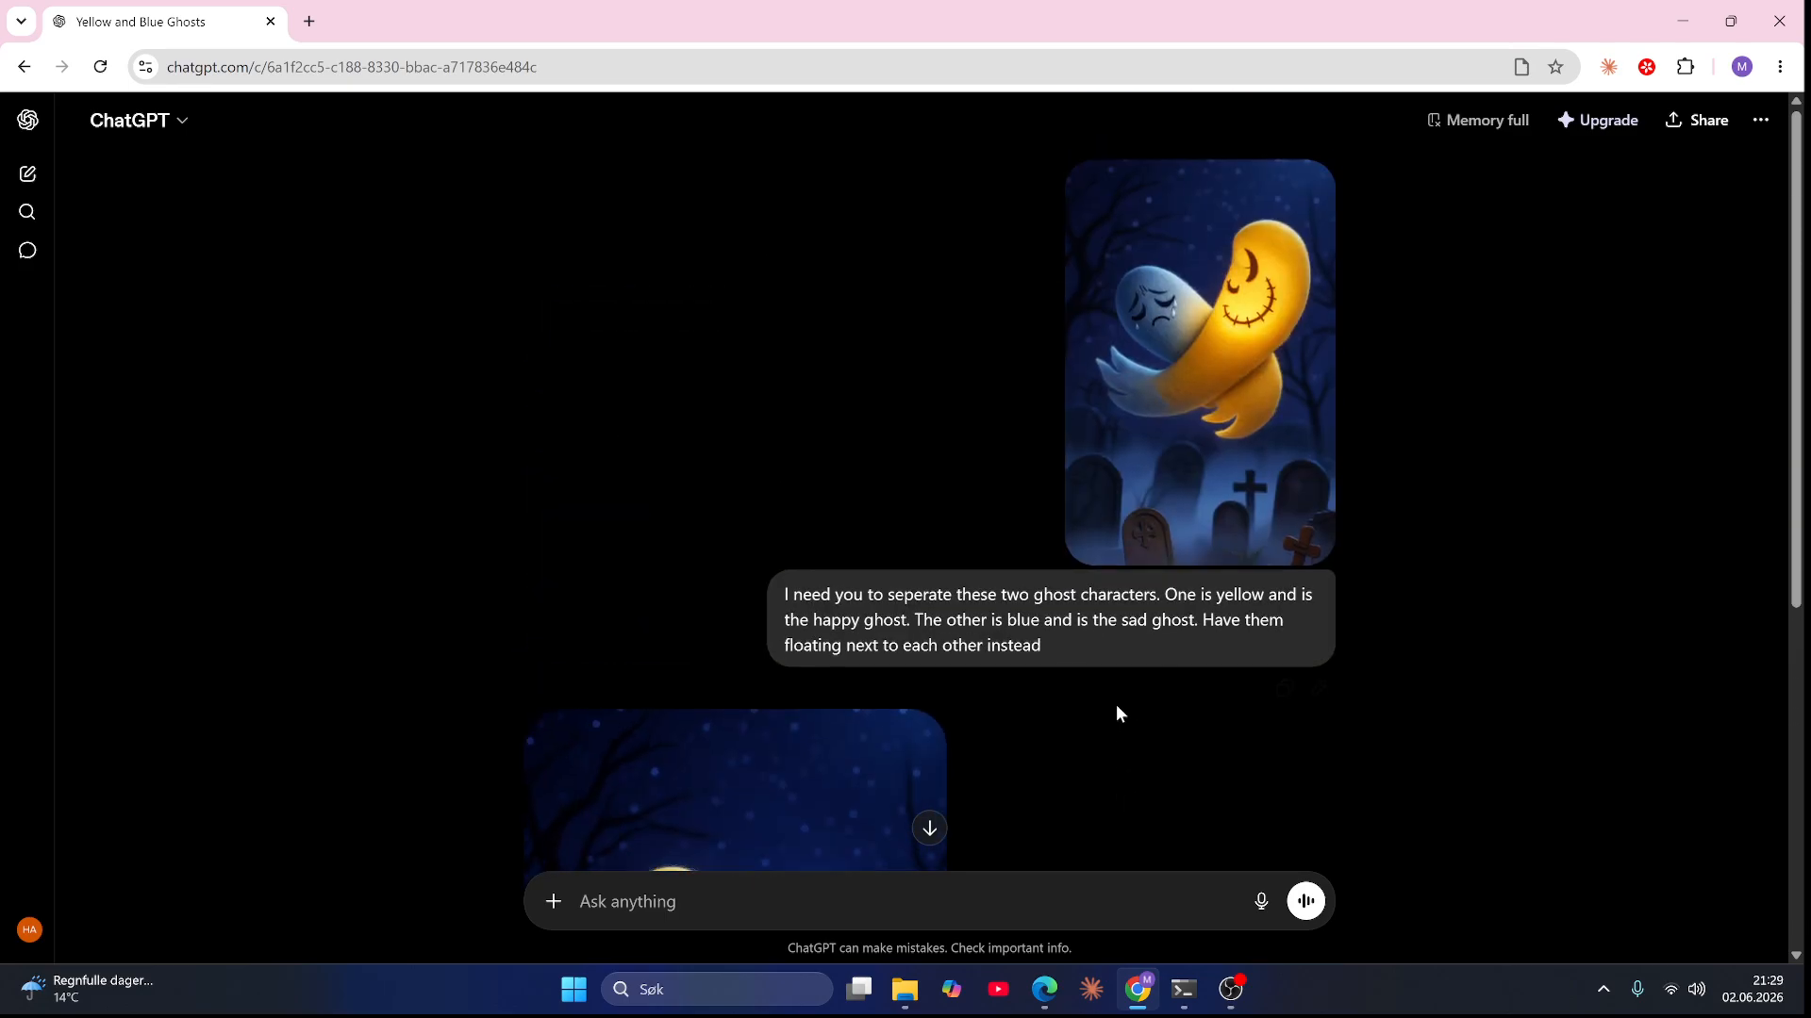
scroll(1117, 707, down, 5)
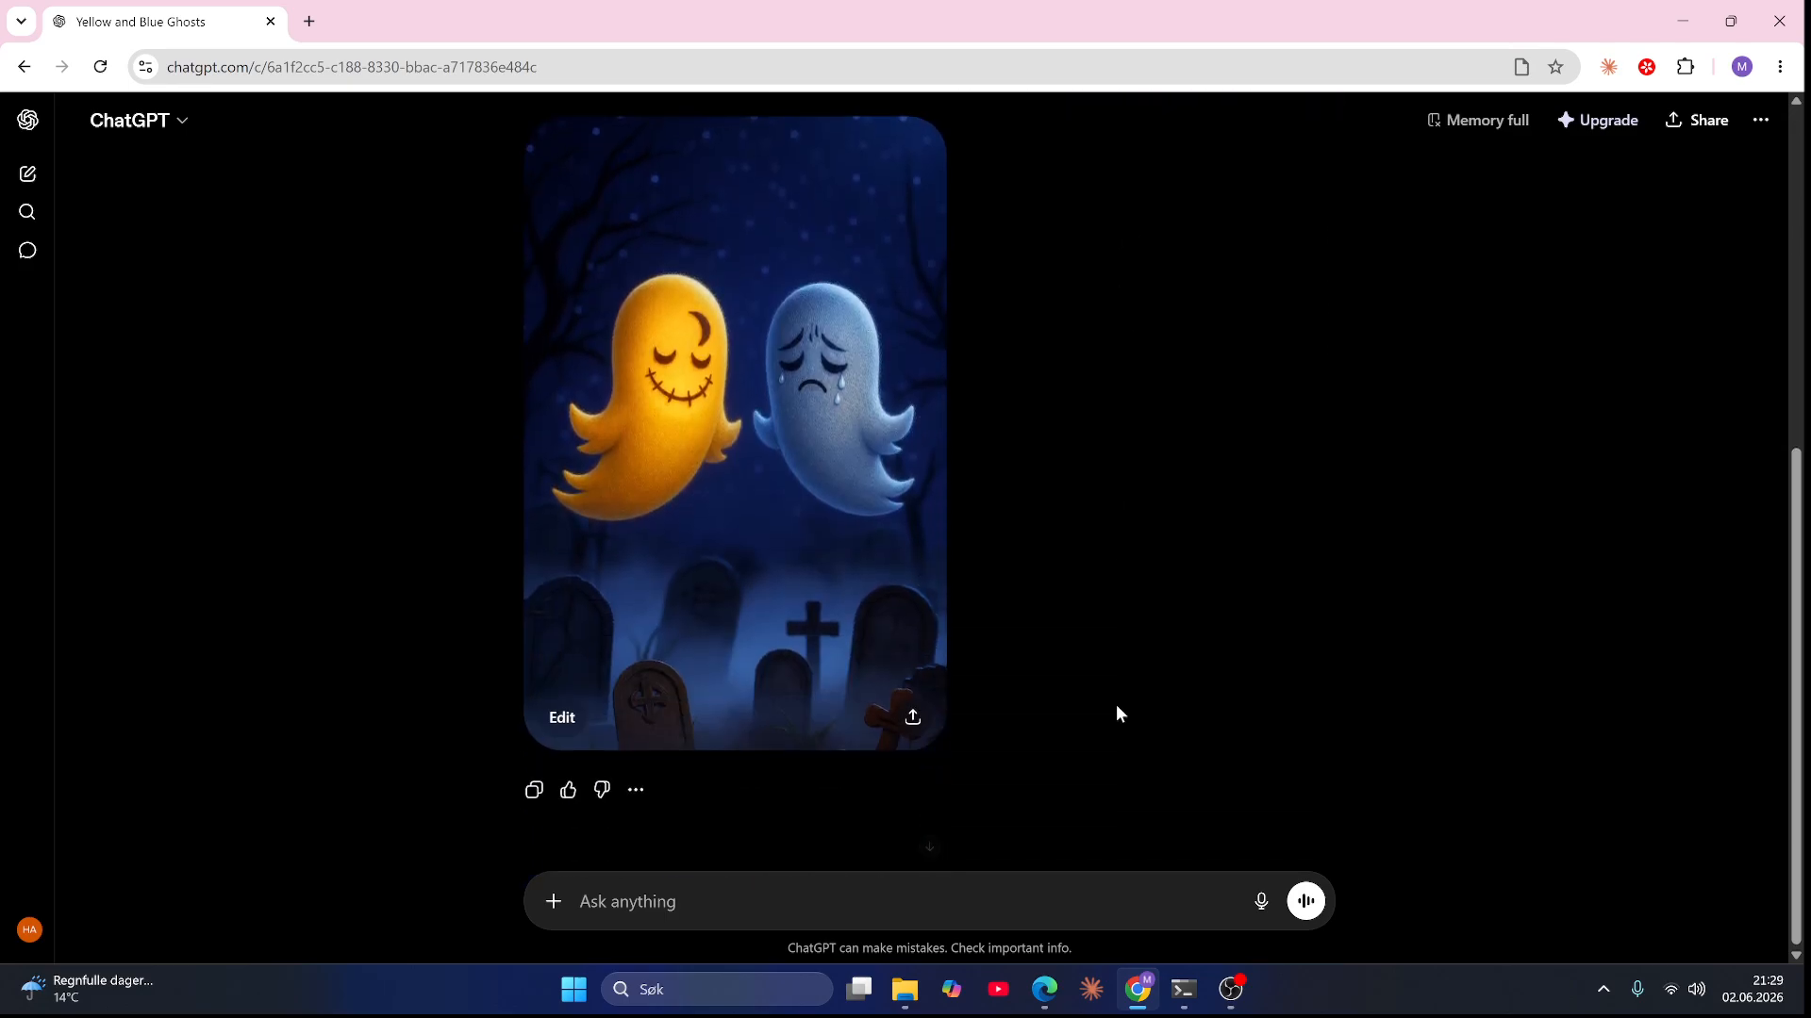
Step: Save the separated yellow and blue ghost image as a PNG into the ep6 img folder, then close the viewer
click(878, 635)
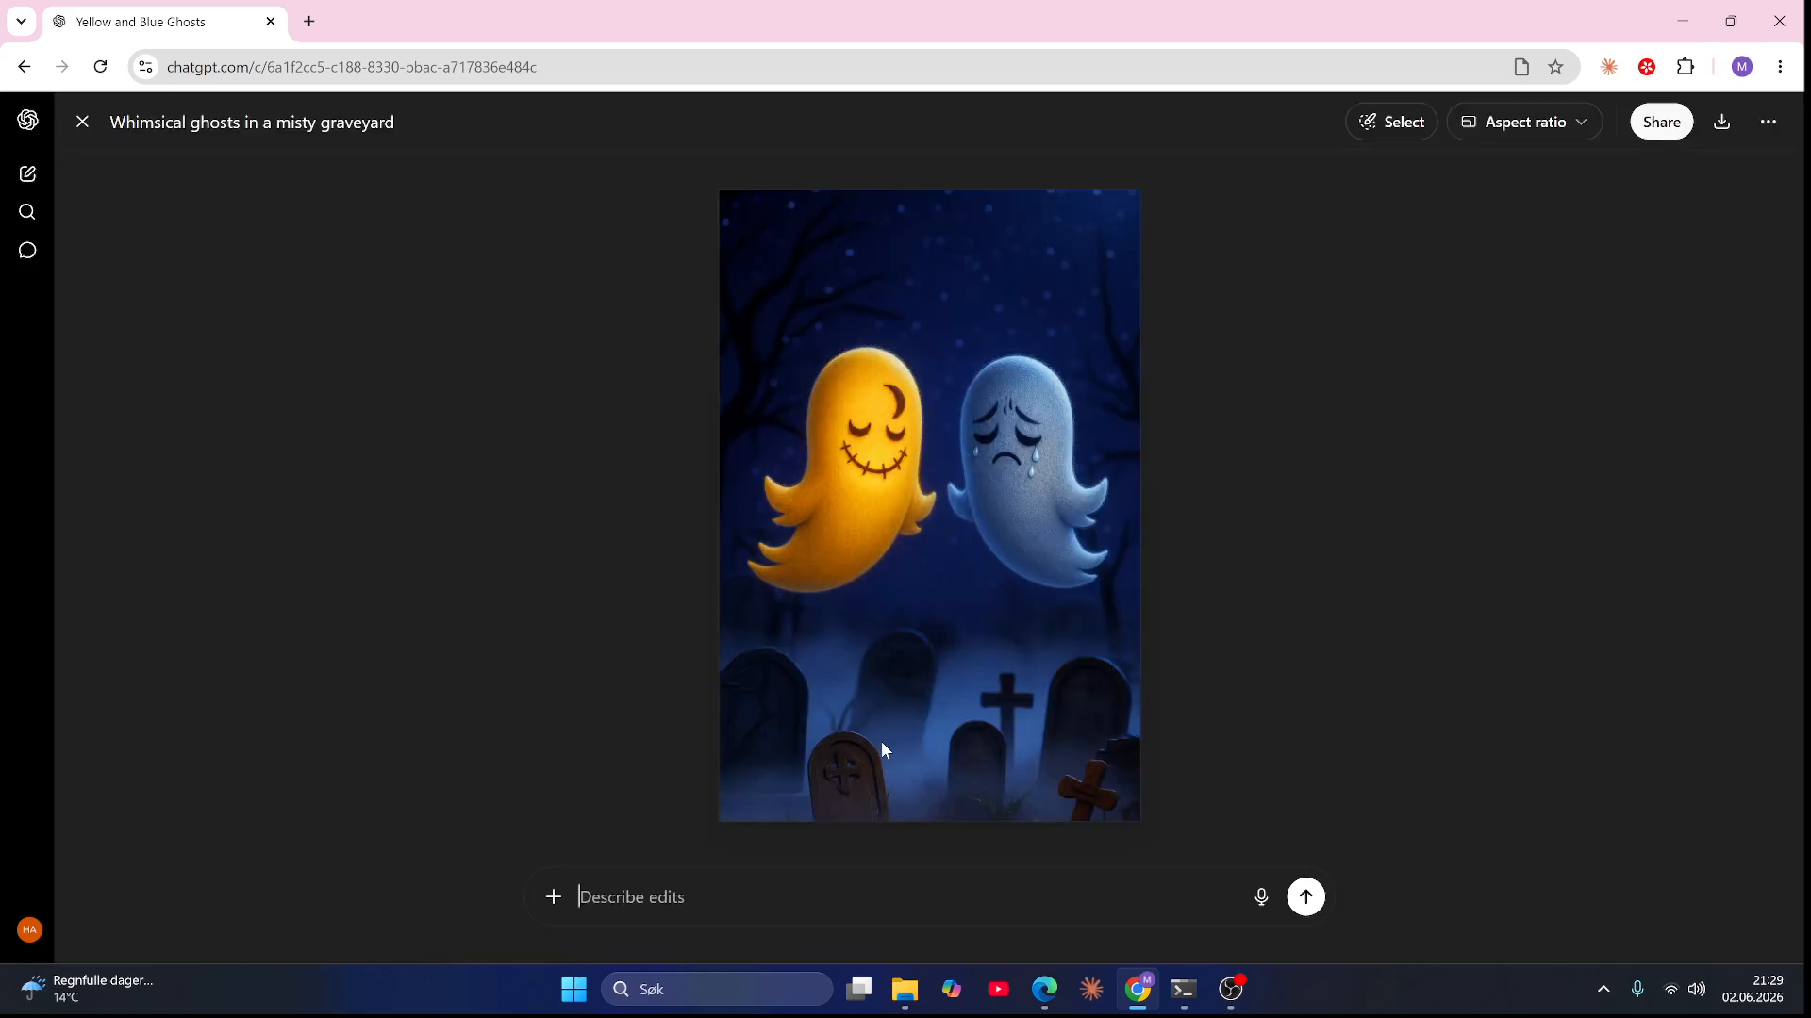
right_click(1034, 536)
click(1109, 594)
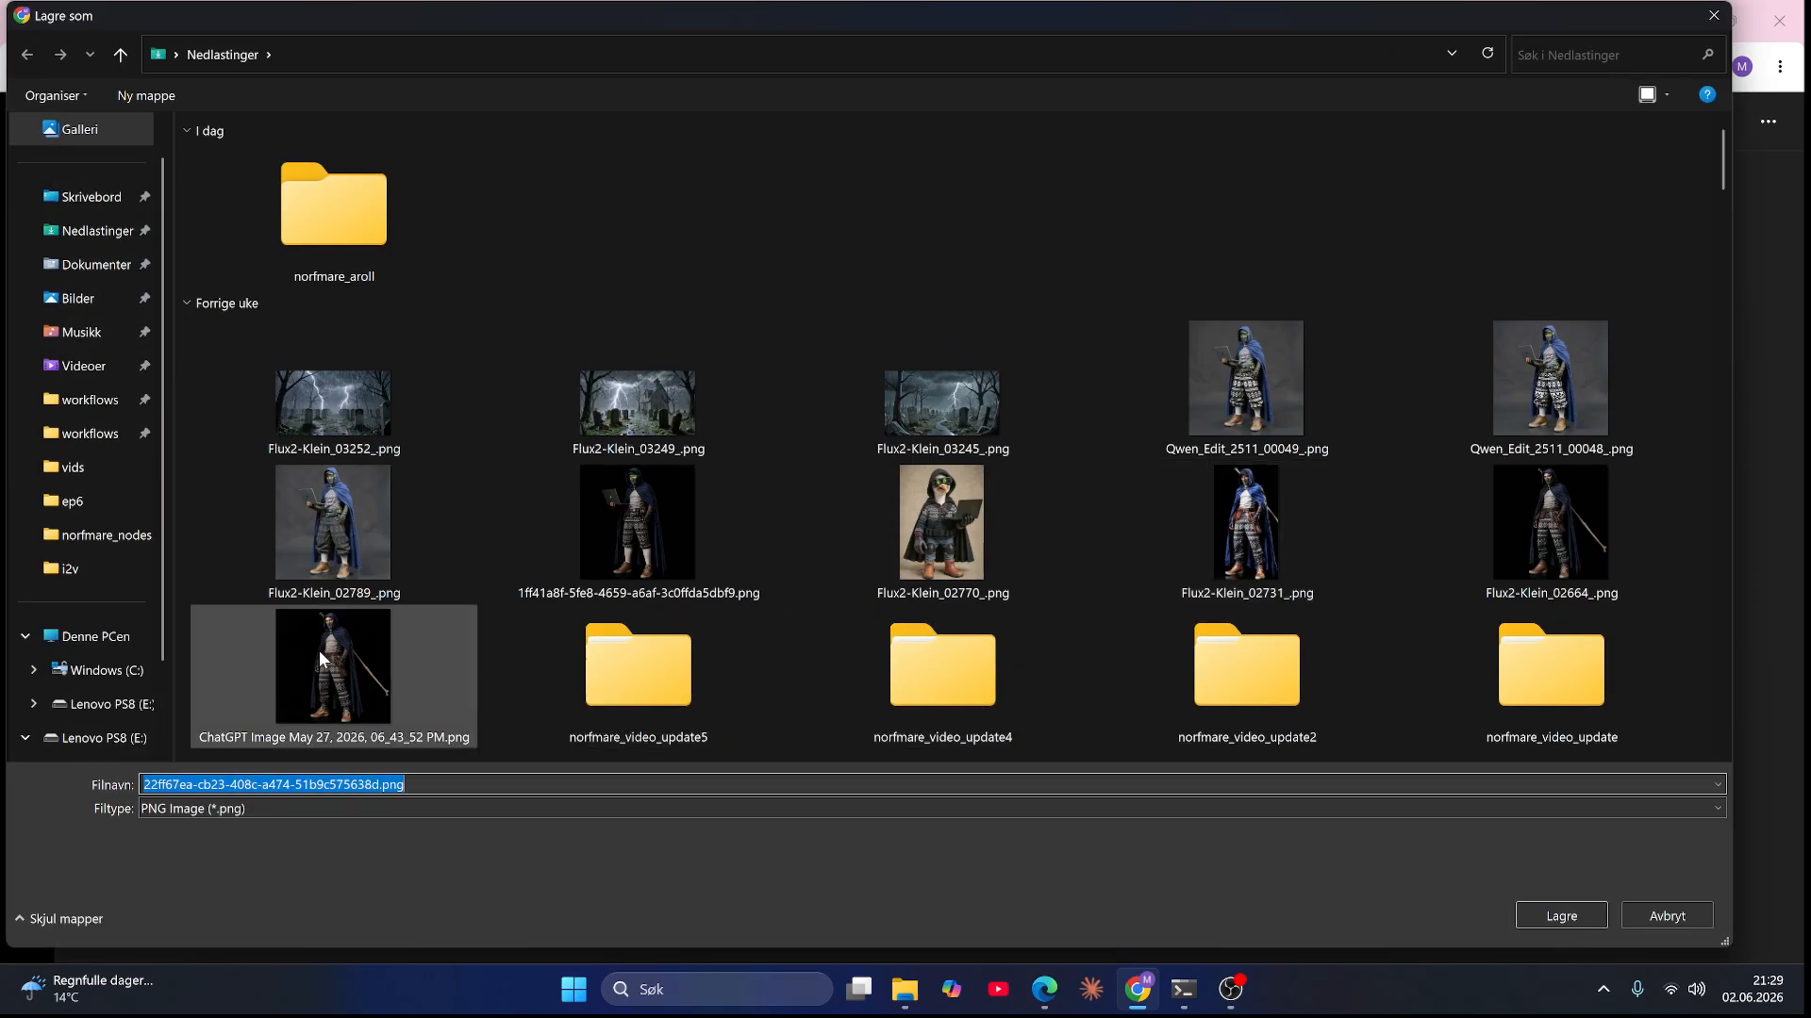
click(113, 501)
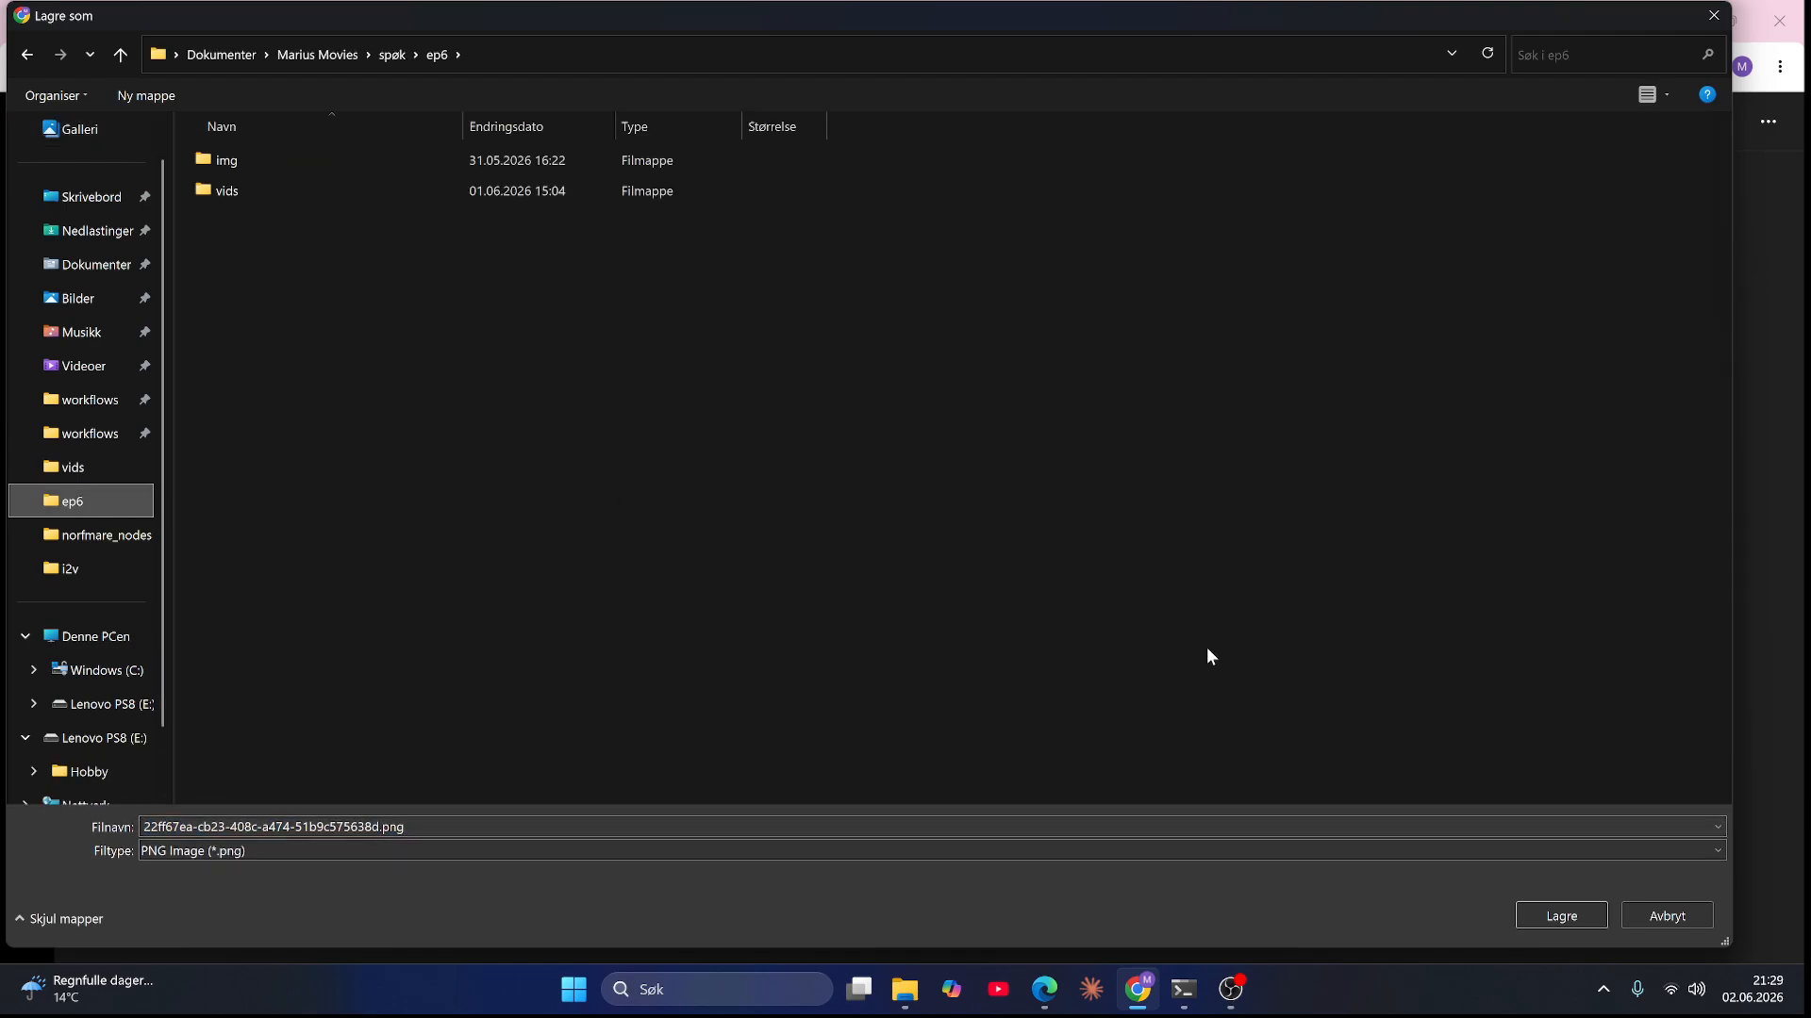
click(237, 156)
double_click(237, 156)
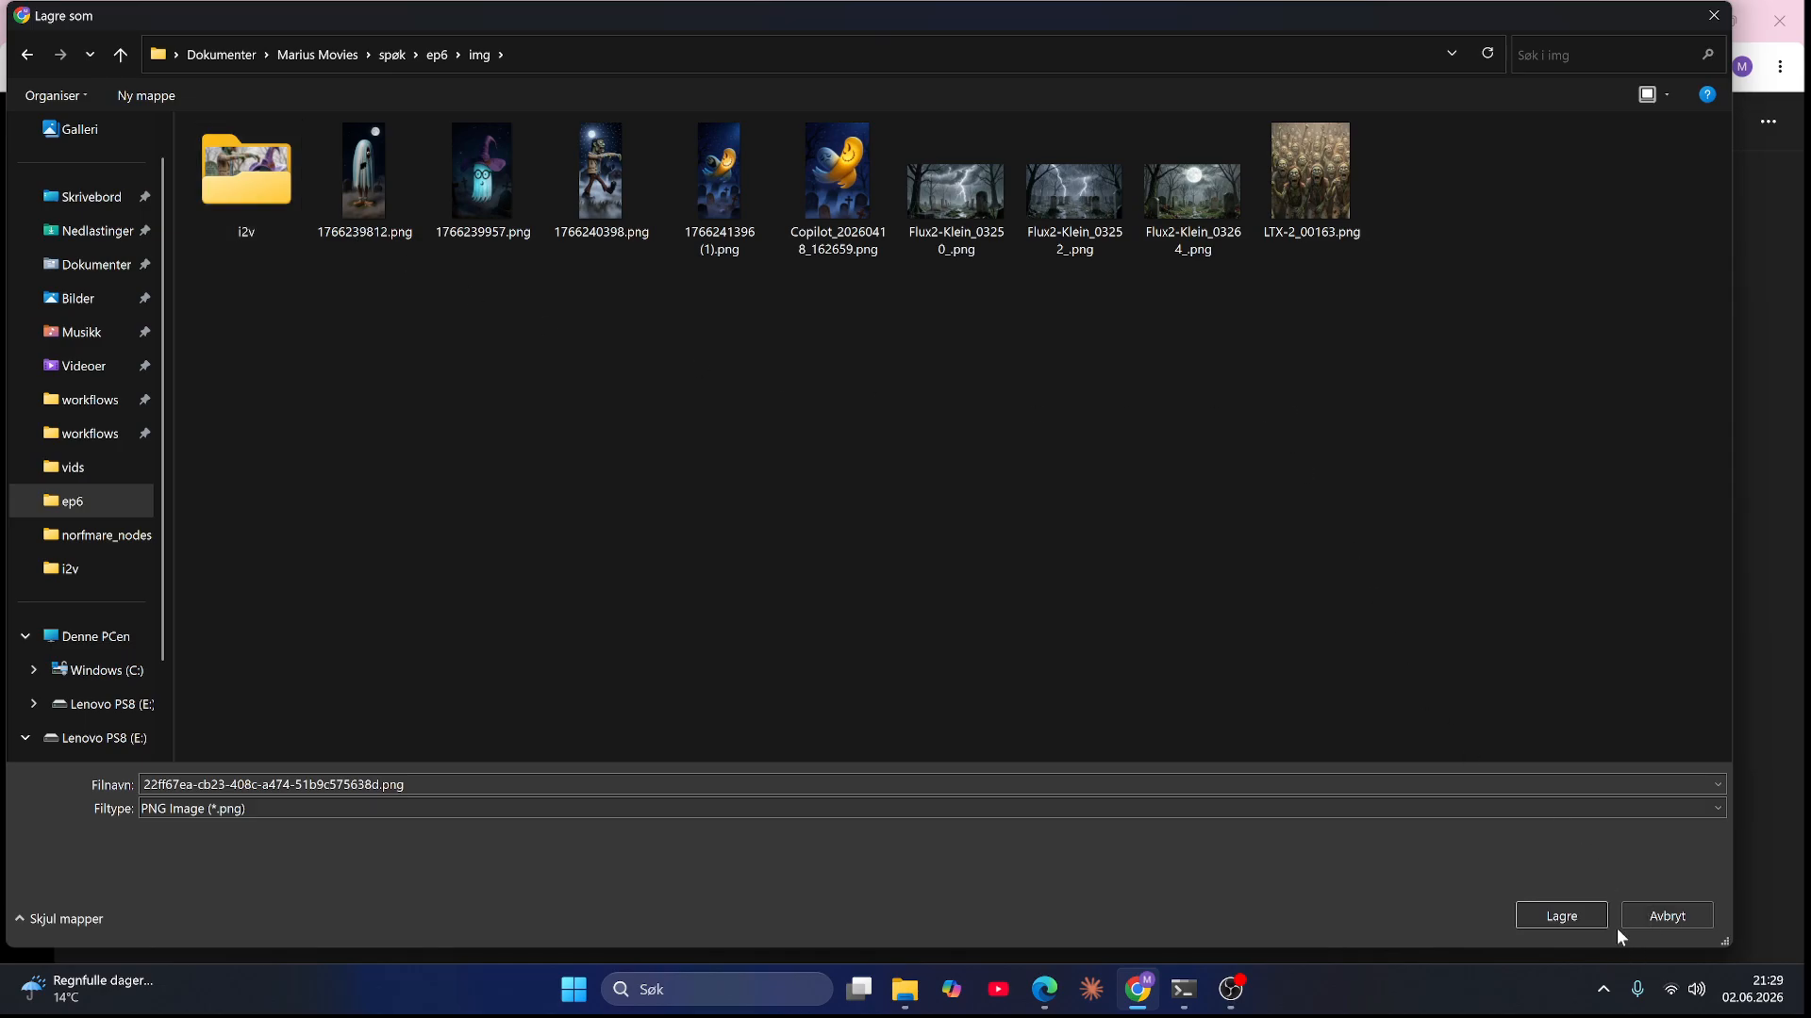
click(1588, 909)
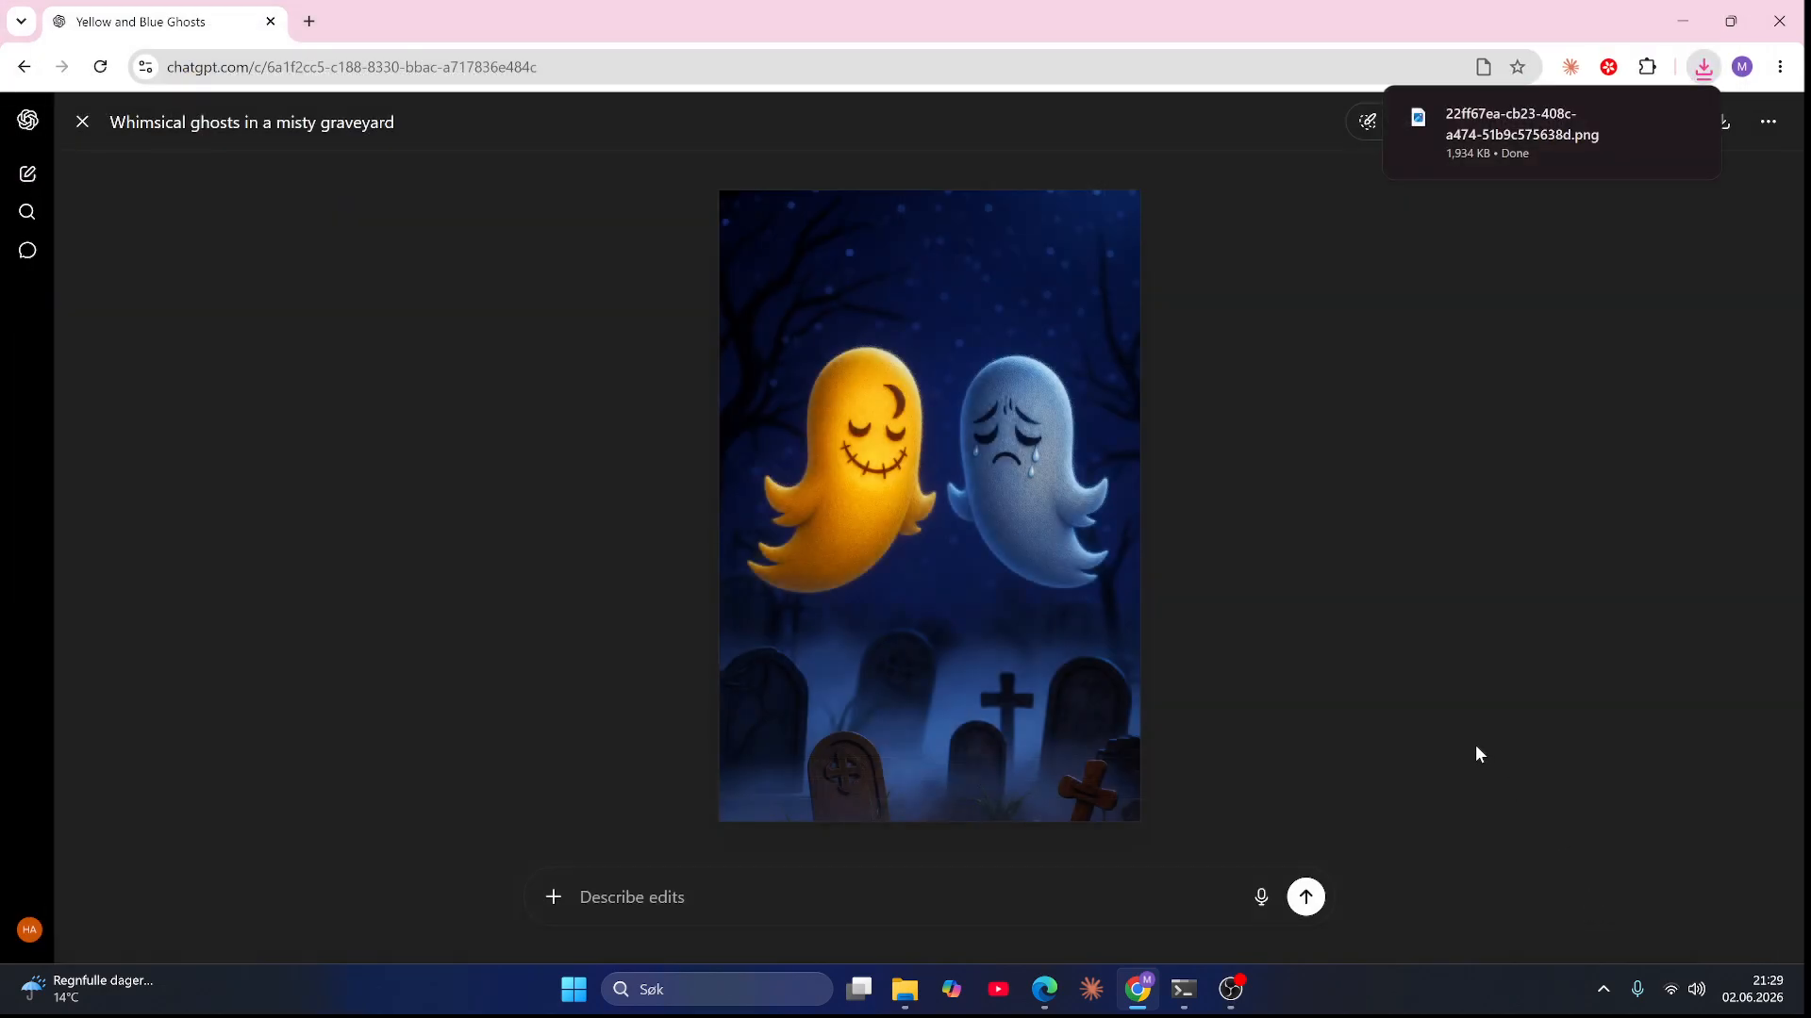
click(82, 122)
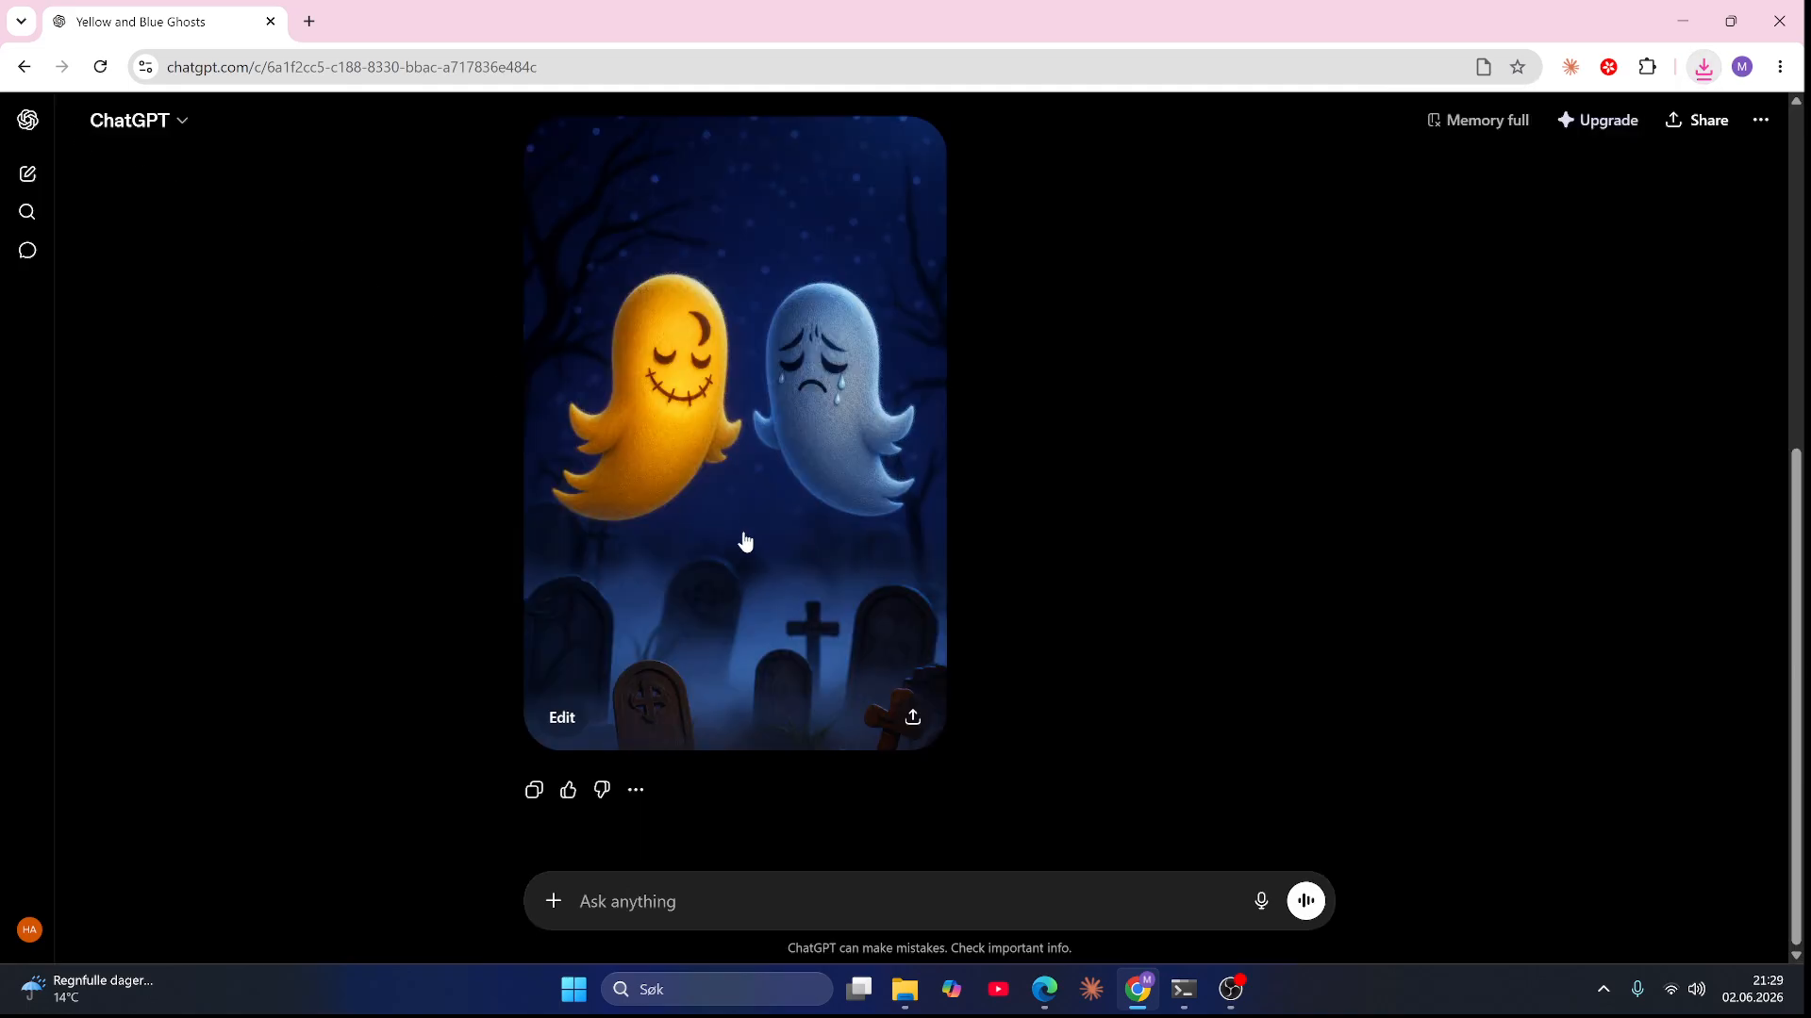
scroll(1088, 494, up, 5)
scroll(1088, 494, down, 5)
scroll(1075, 611, up, 5)
scroll(906, 754, down, 3)
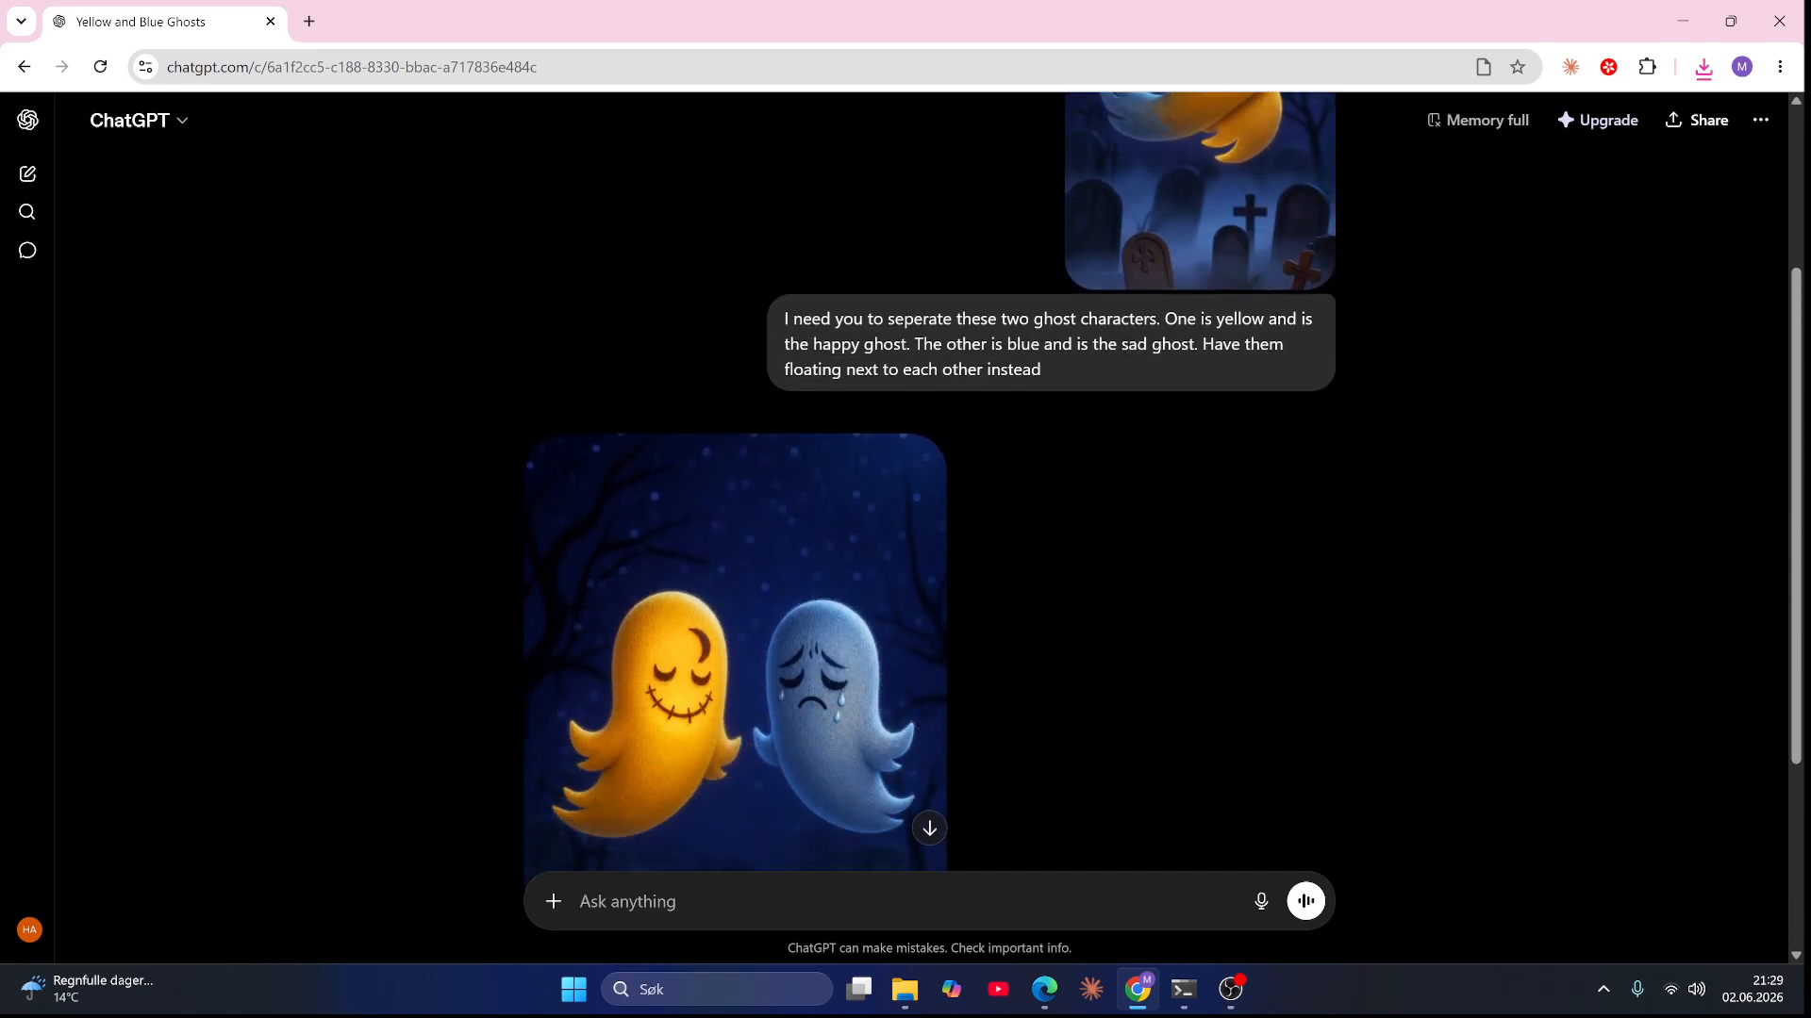
scroll(1081, 732, up, 4)
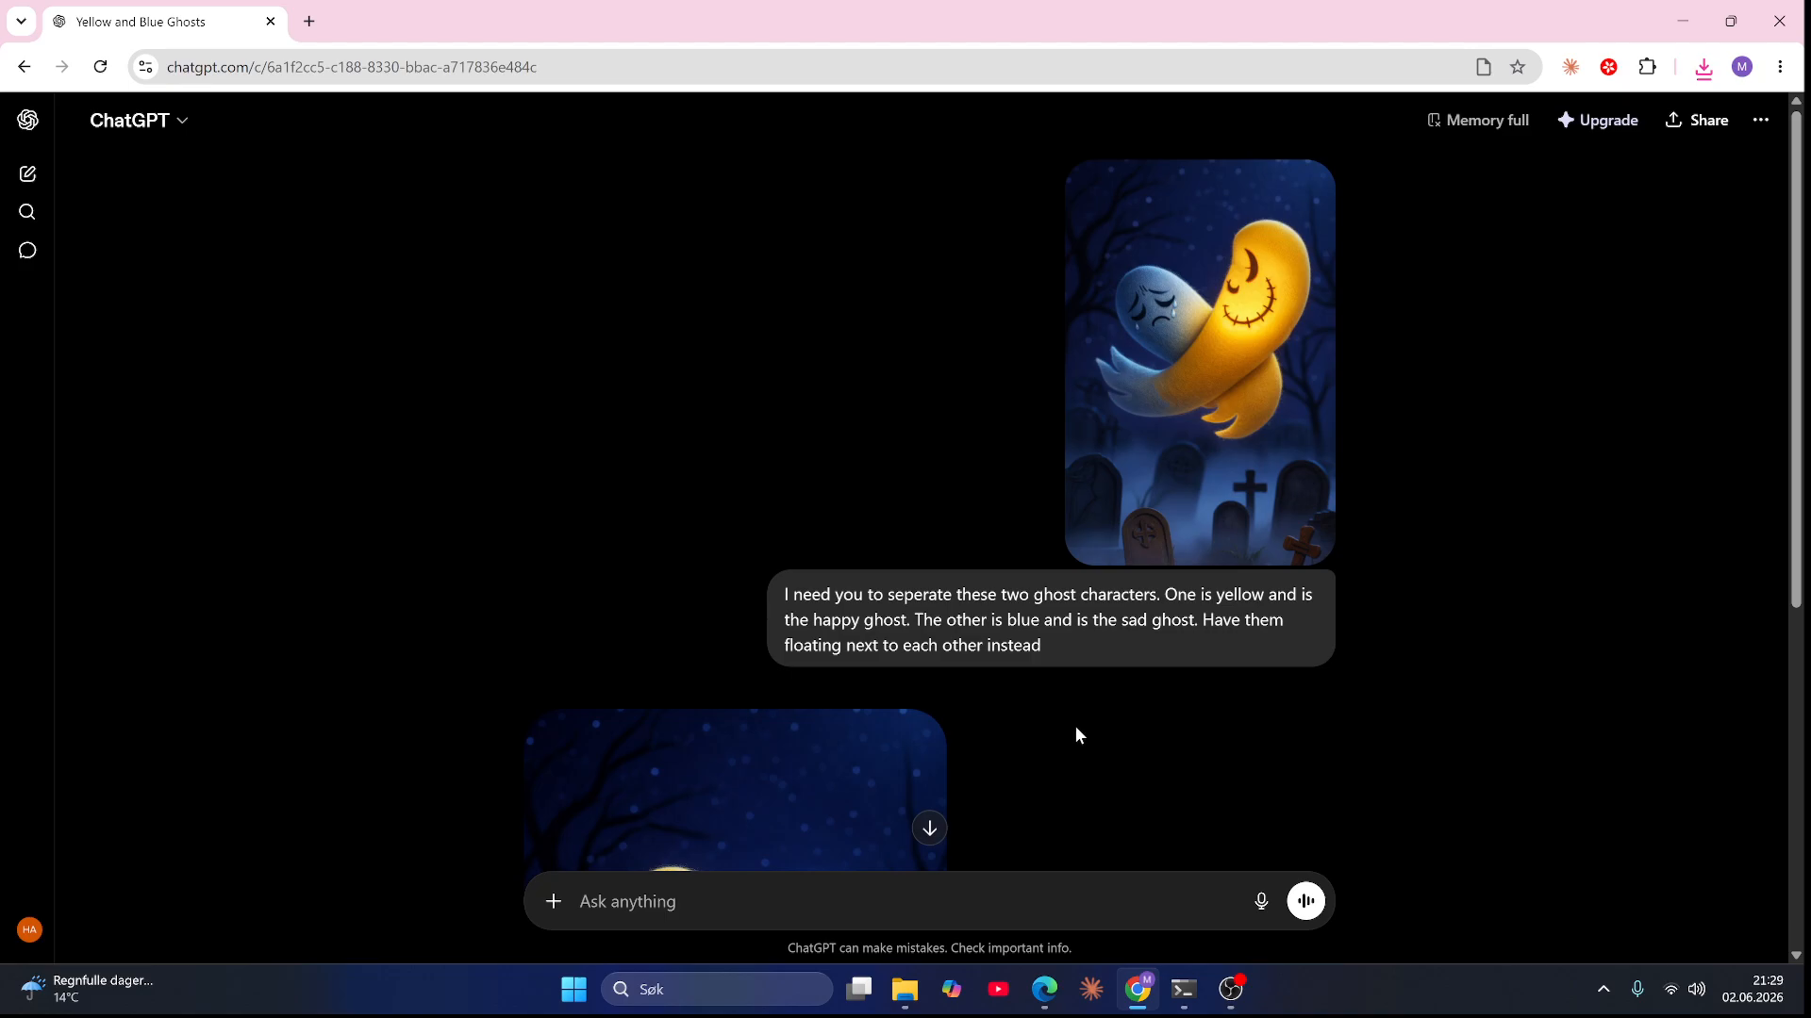
scroll(1078, 733, down, 4)
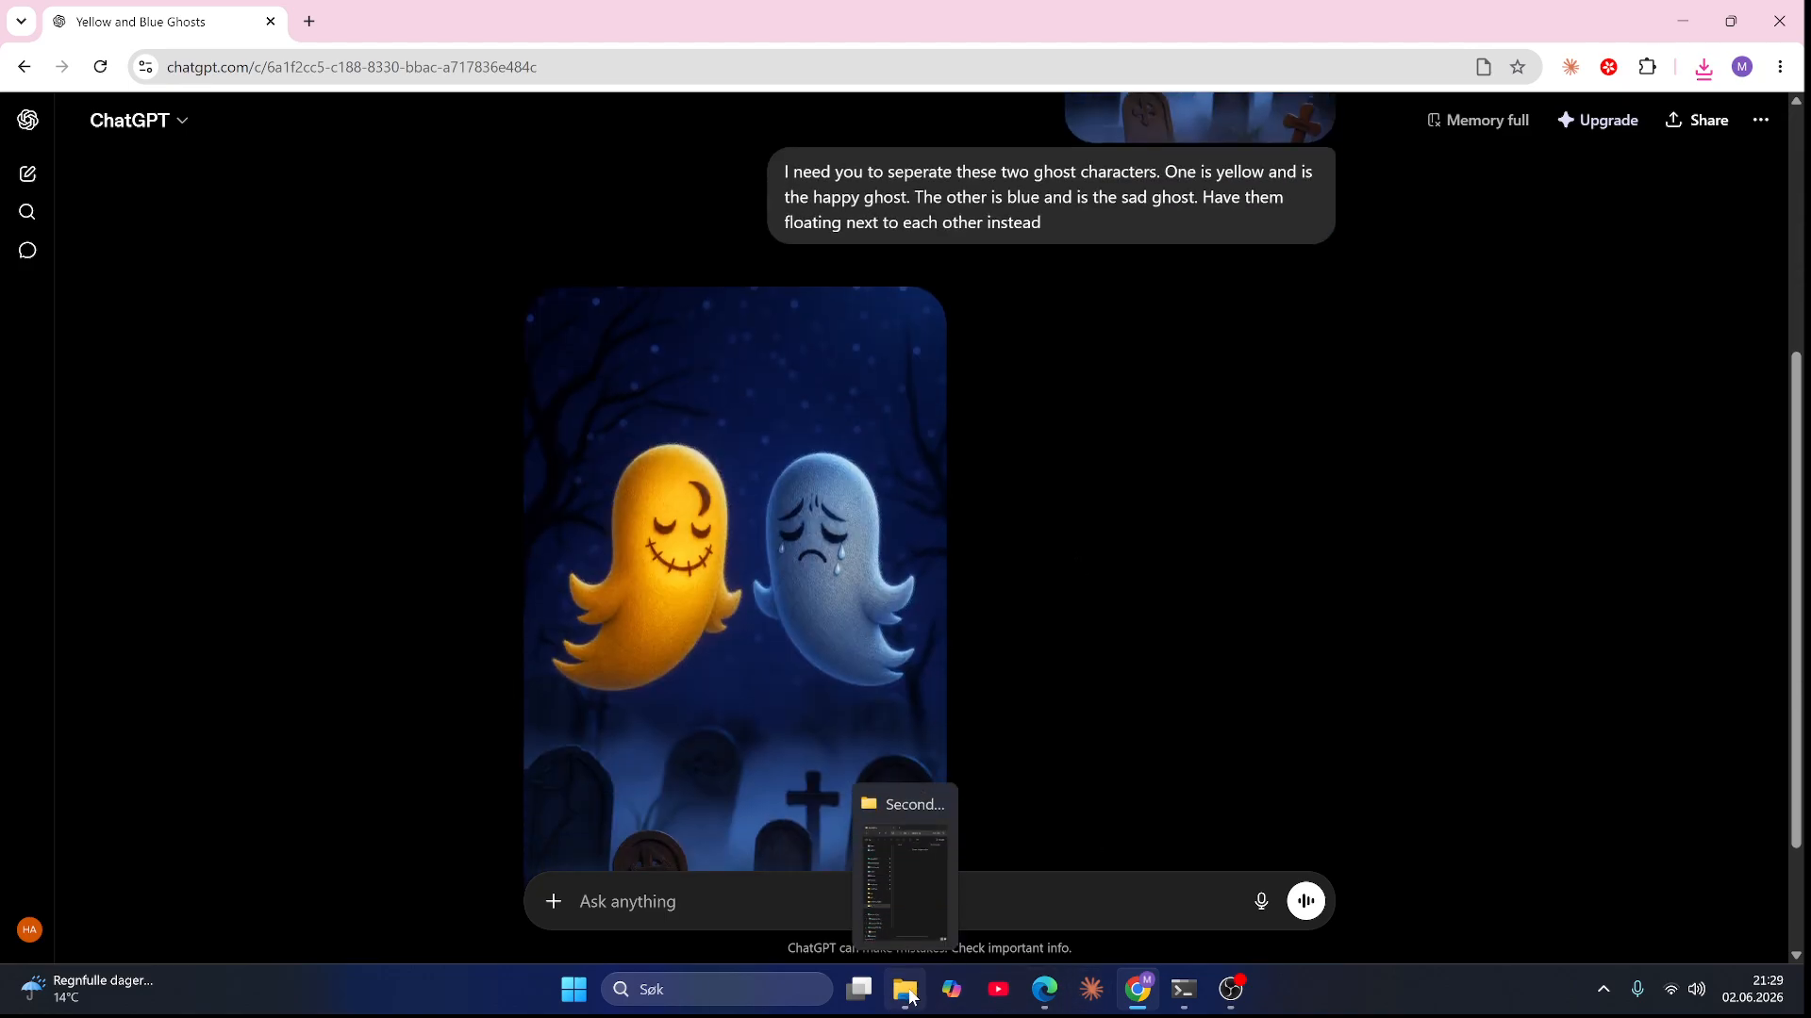
Step: Open the downloaded ghost image from the ep6 img folder in File Explorer
click(911, 997)
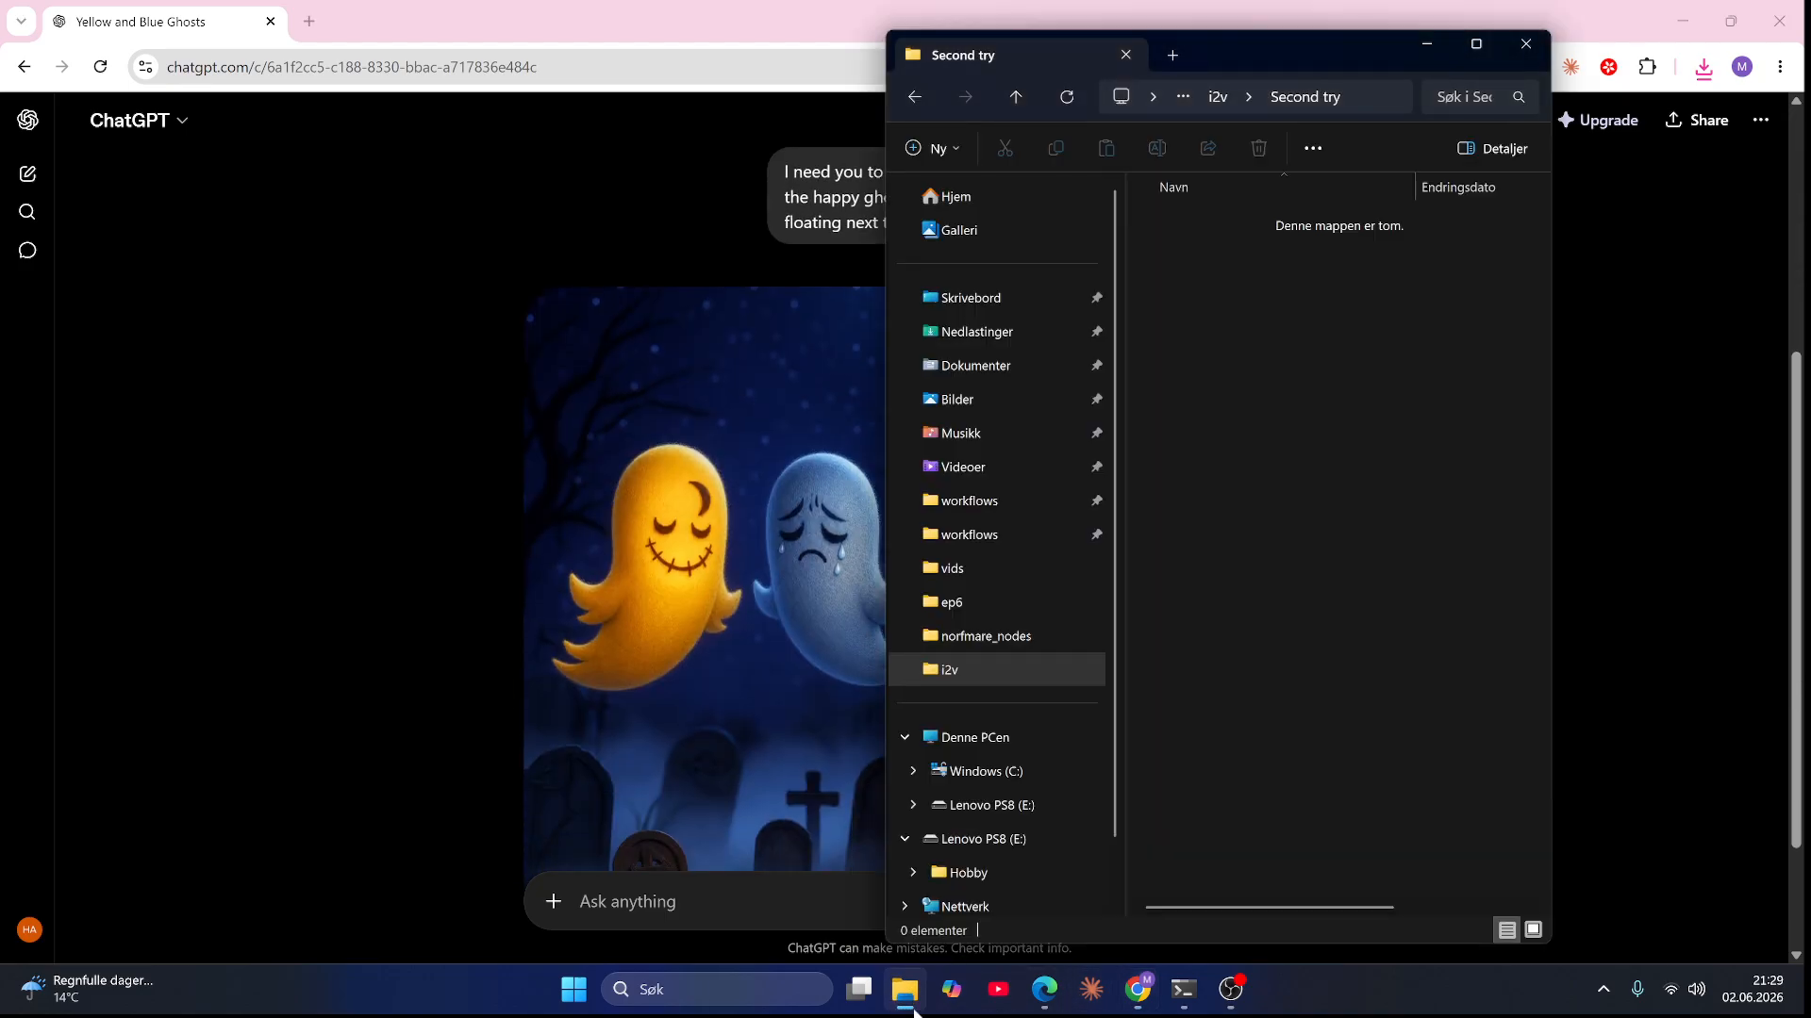
click(1216, 97)
click(1221, 97)
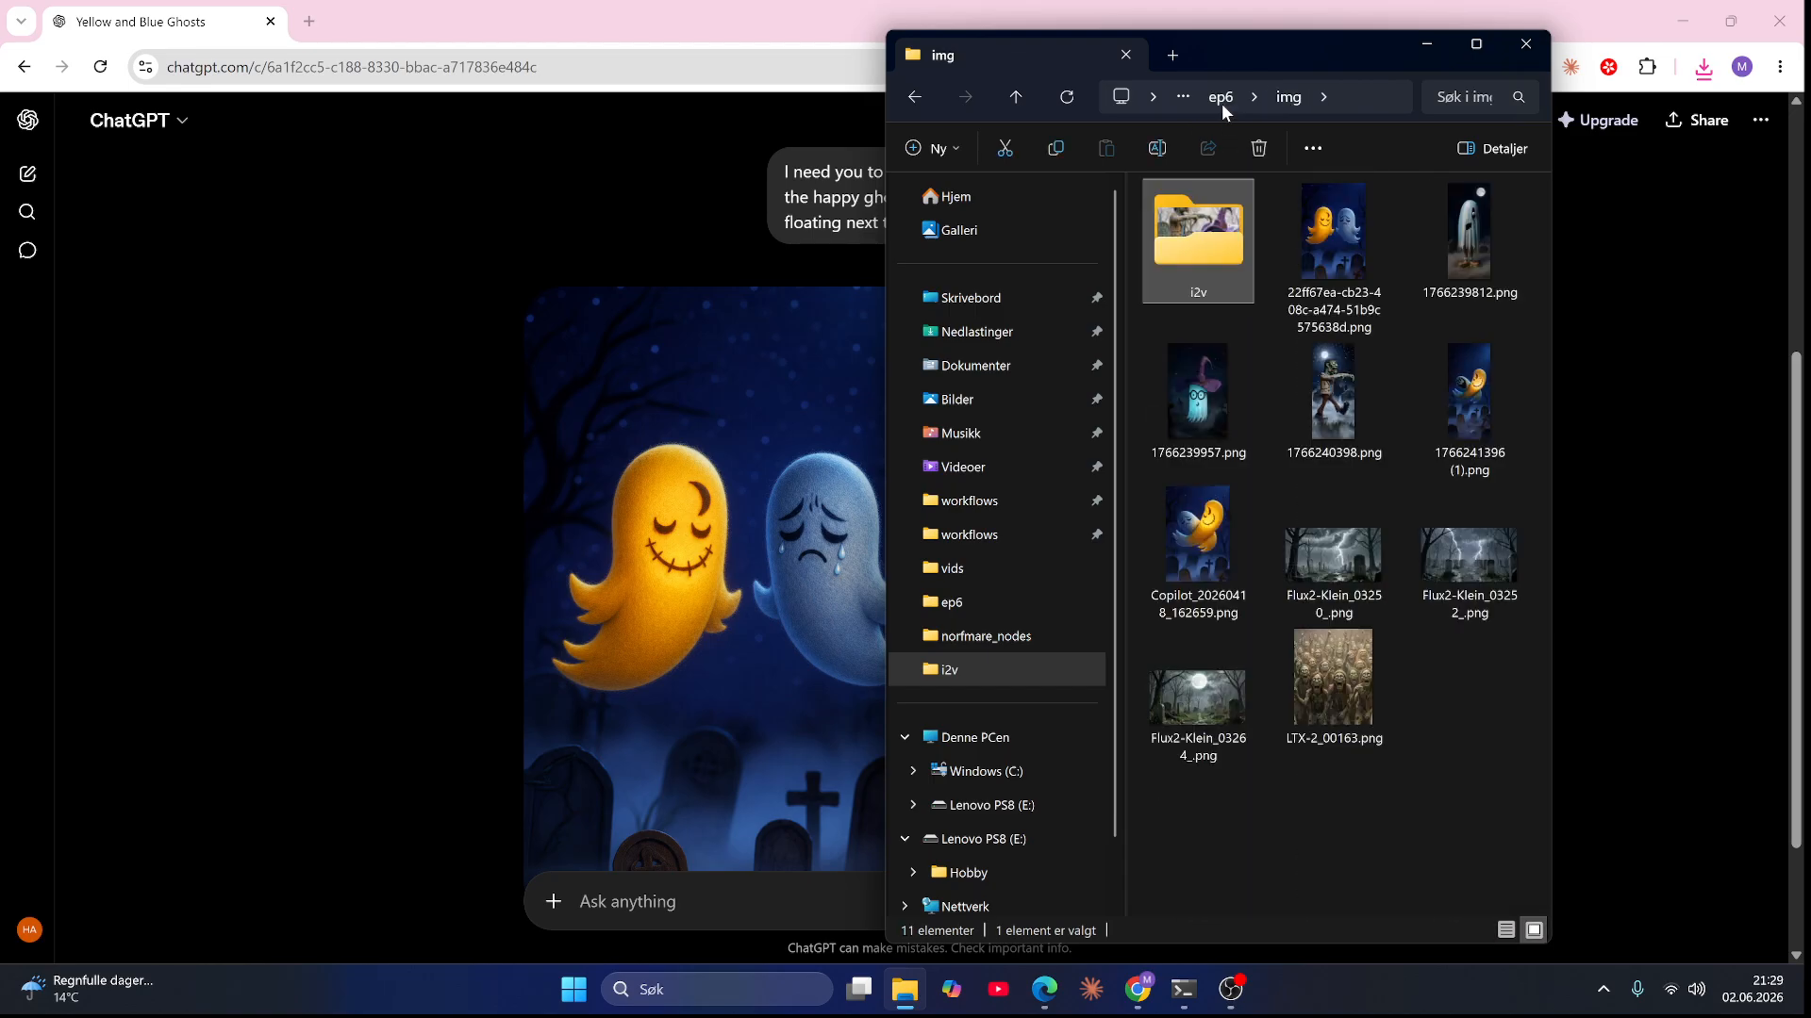
click(1347, 283)
double_click(1346, 283)
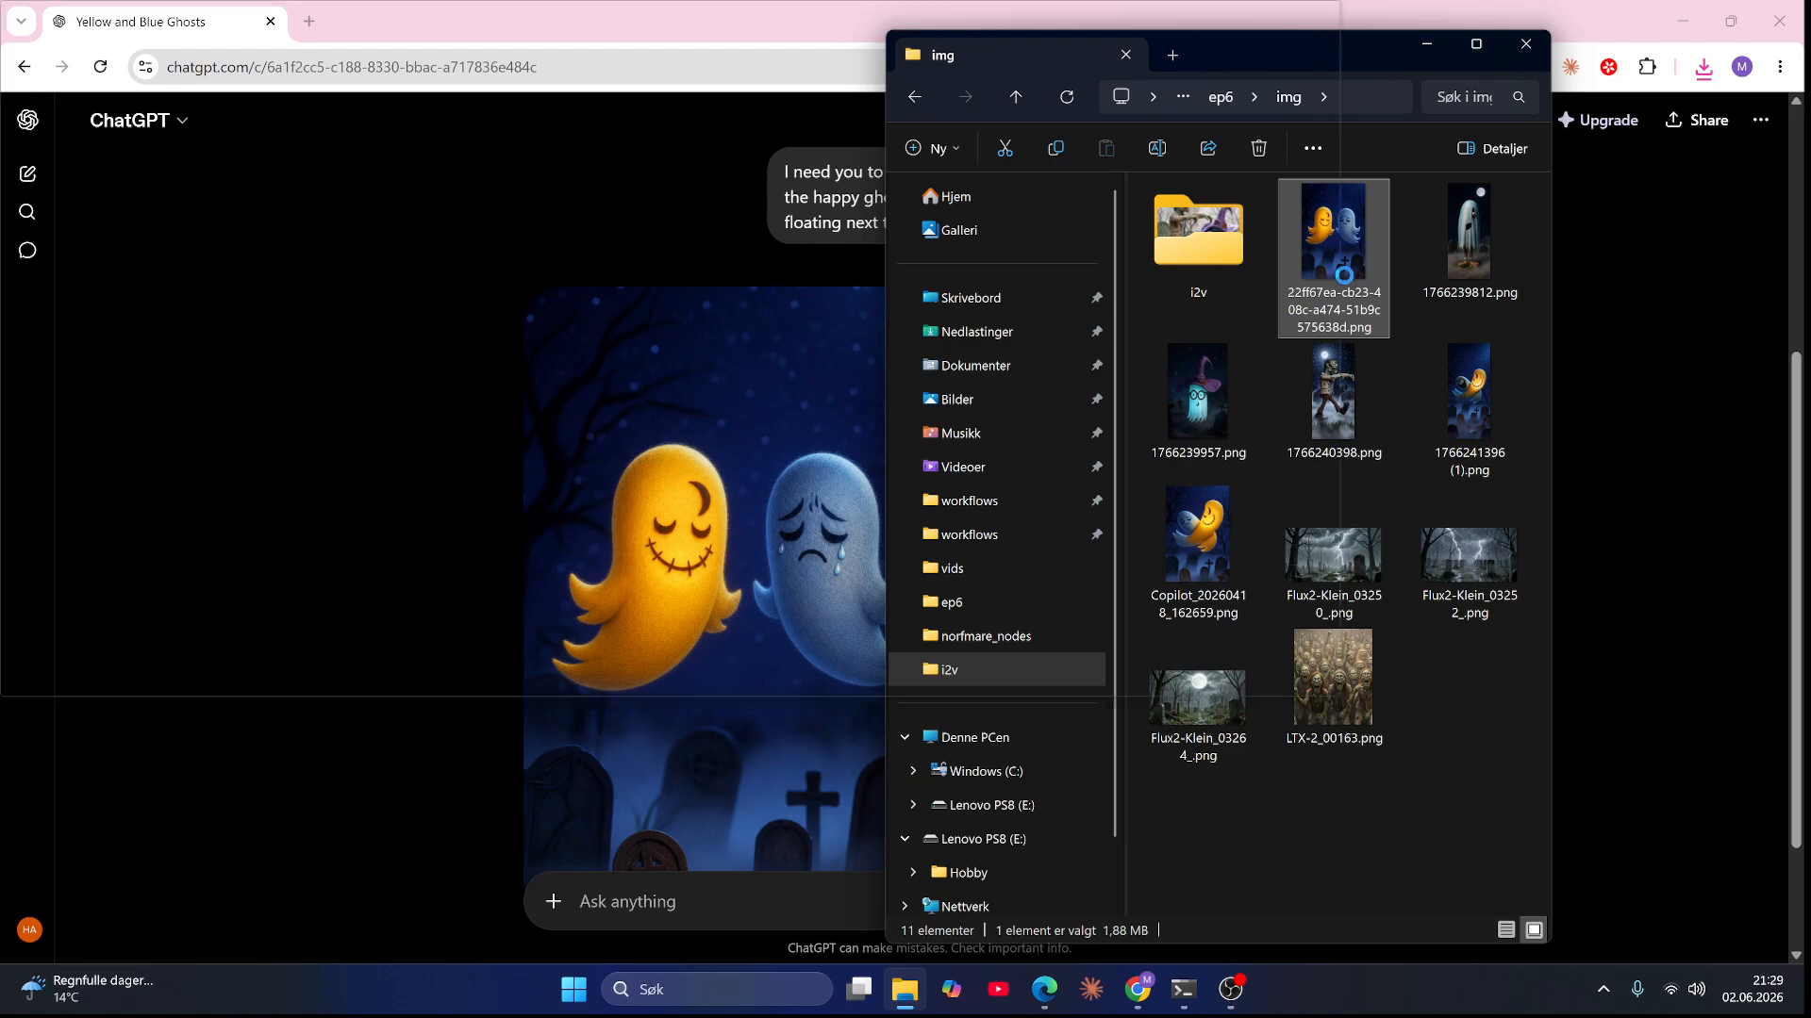
Step: Use Generative erase to remove the crescent mark from the yellow ghost's head and save the image
click(228, 183)
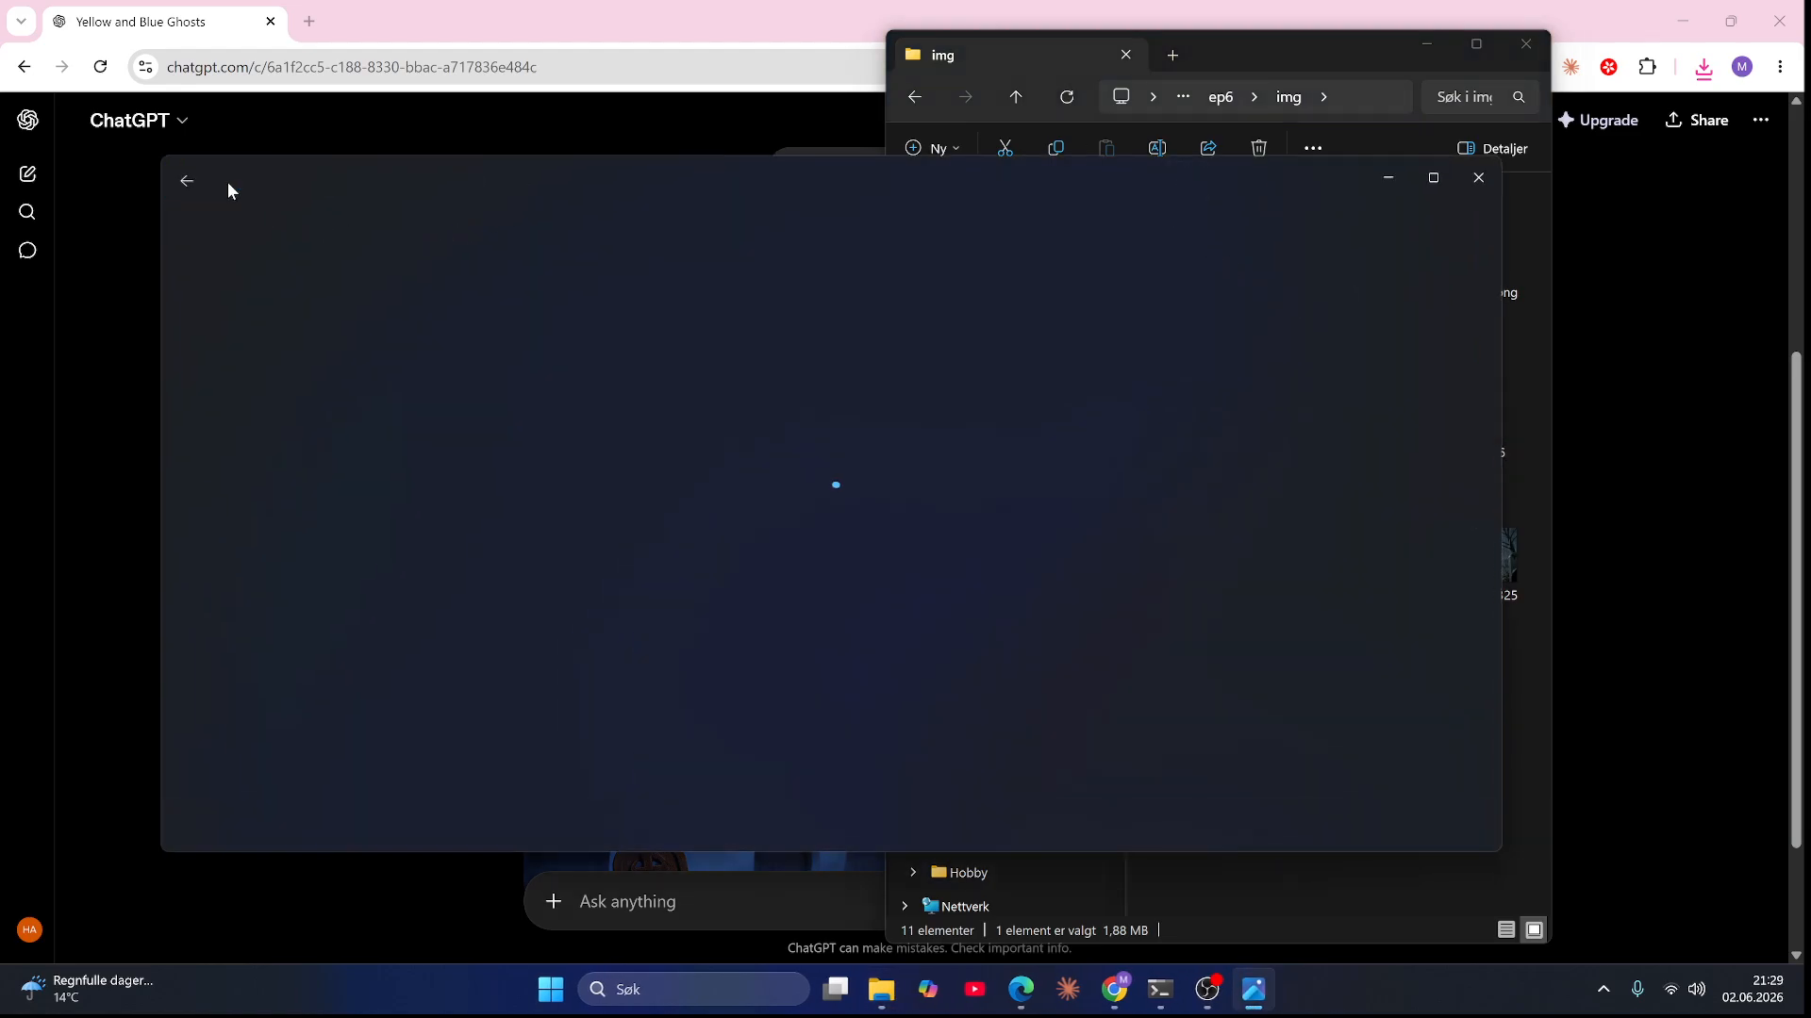
click(941, 247)
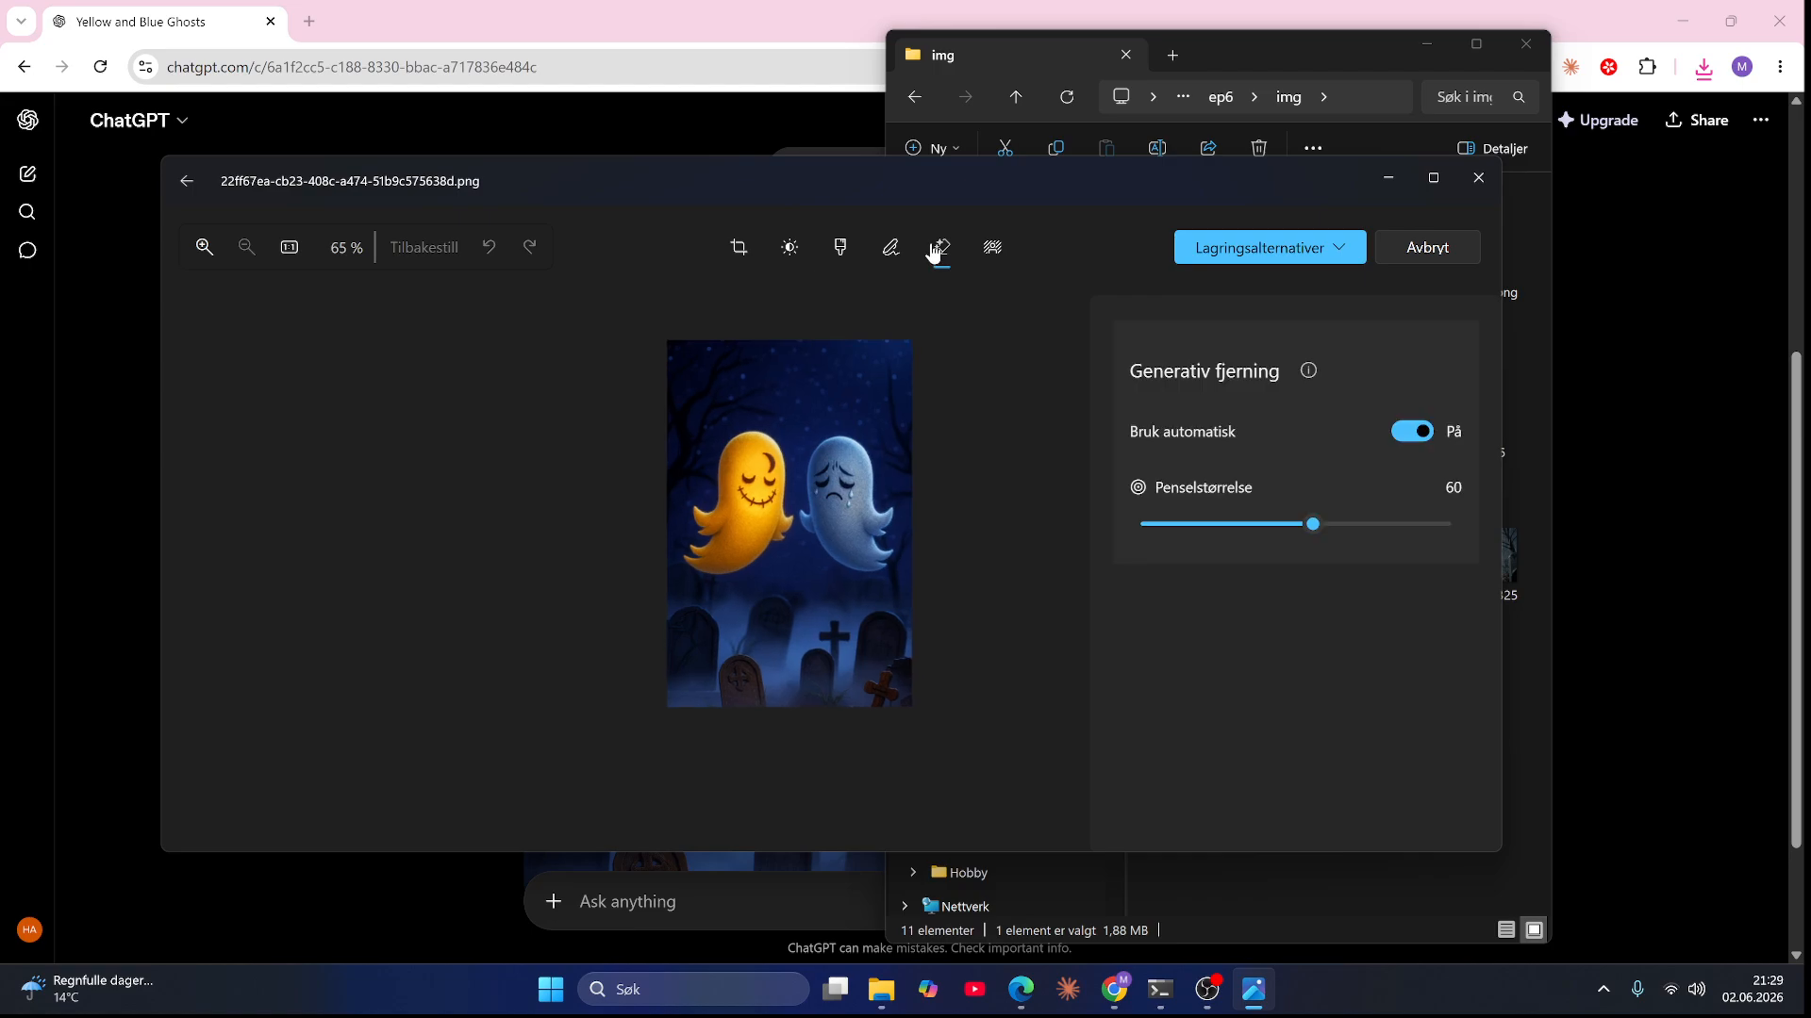
scroll(633, 461, up, 6)
mouse_move(634, 461)
mouse_down()
mouse_move(649, 521)
mouse_move(647, 464)
mouse_up()
scroll(671, 486, down, 6)
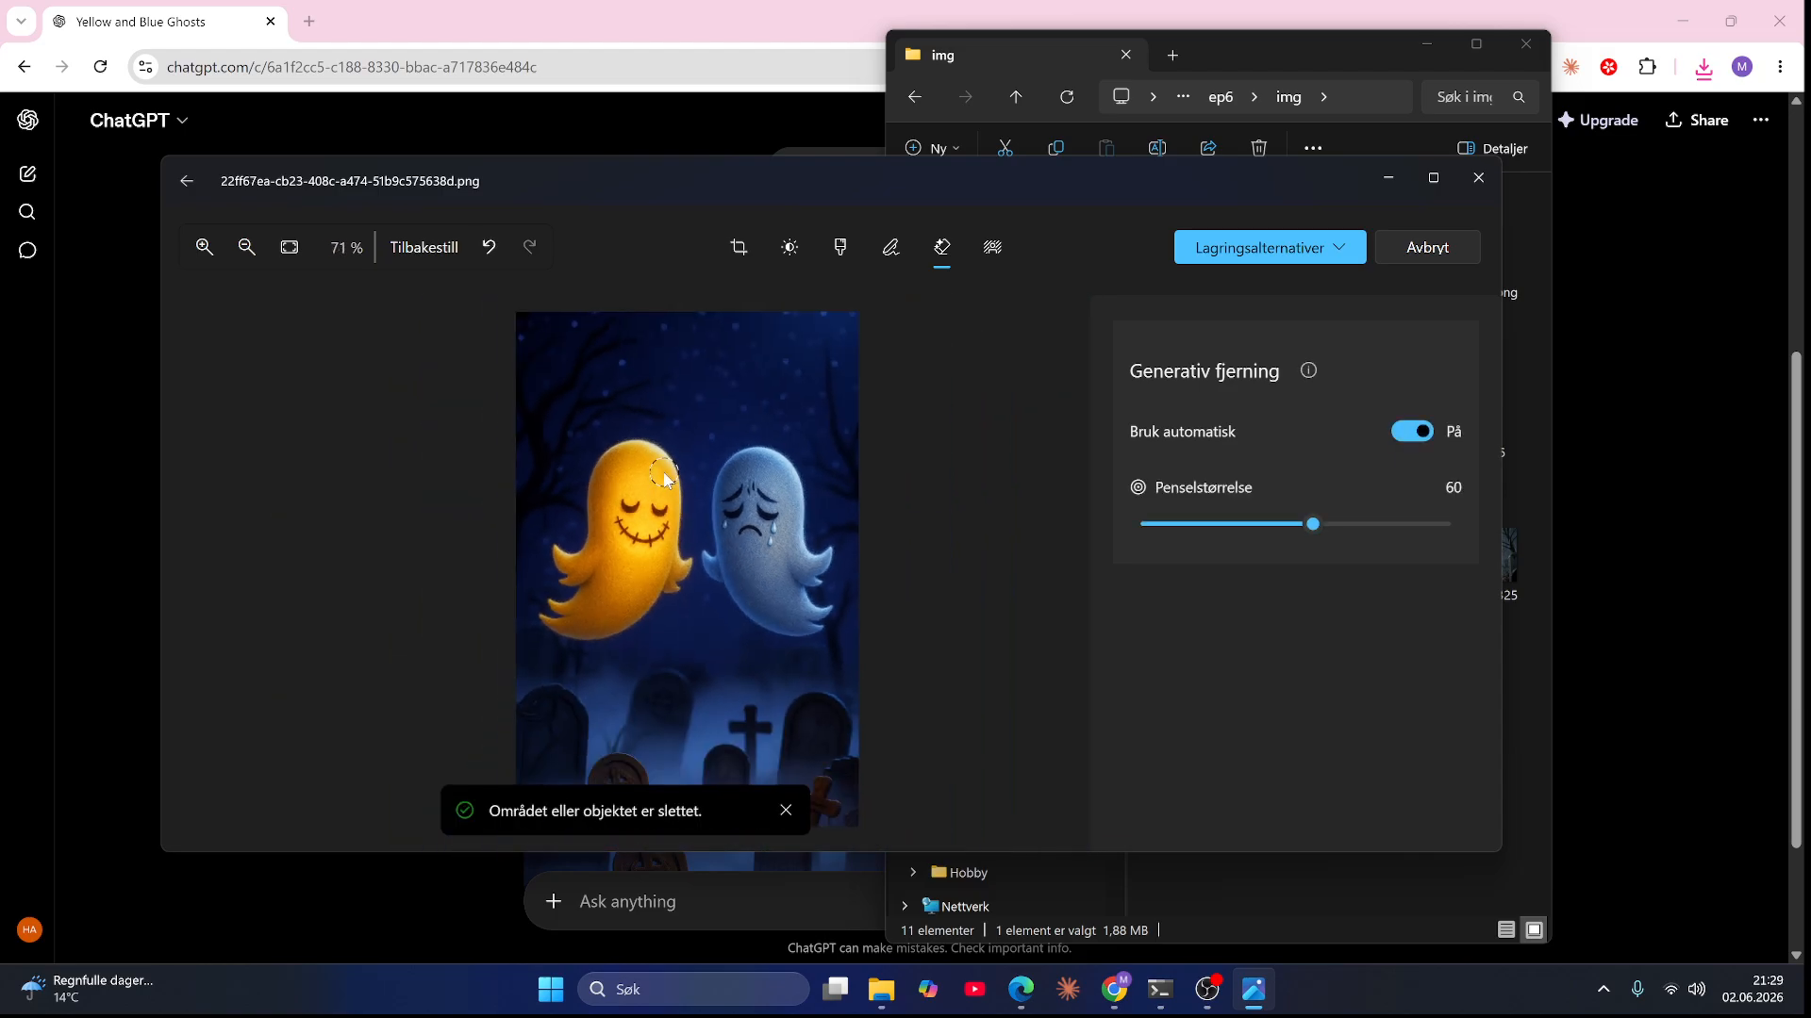
click(1342, 250)
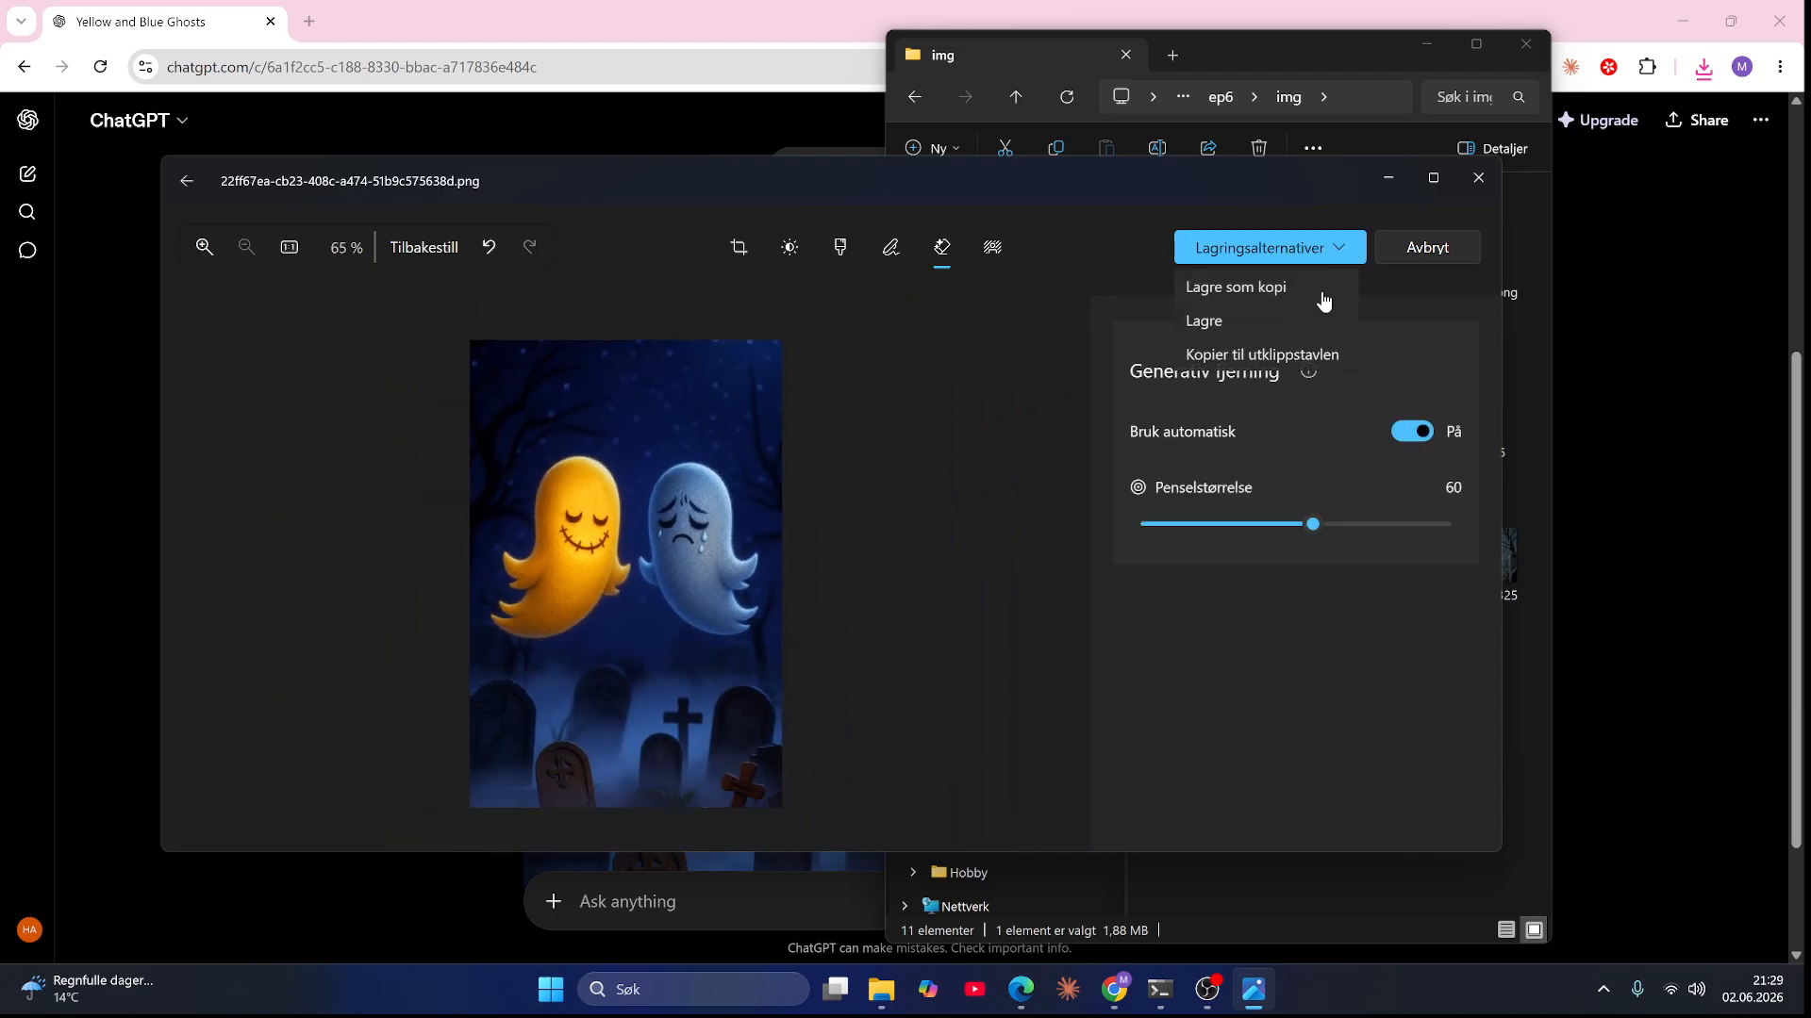
click(1279, 325)
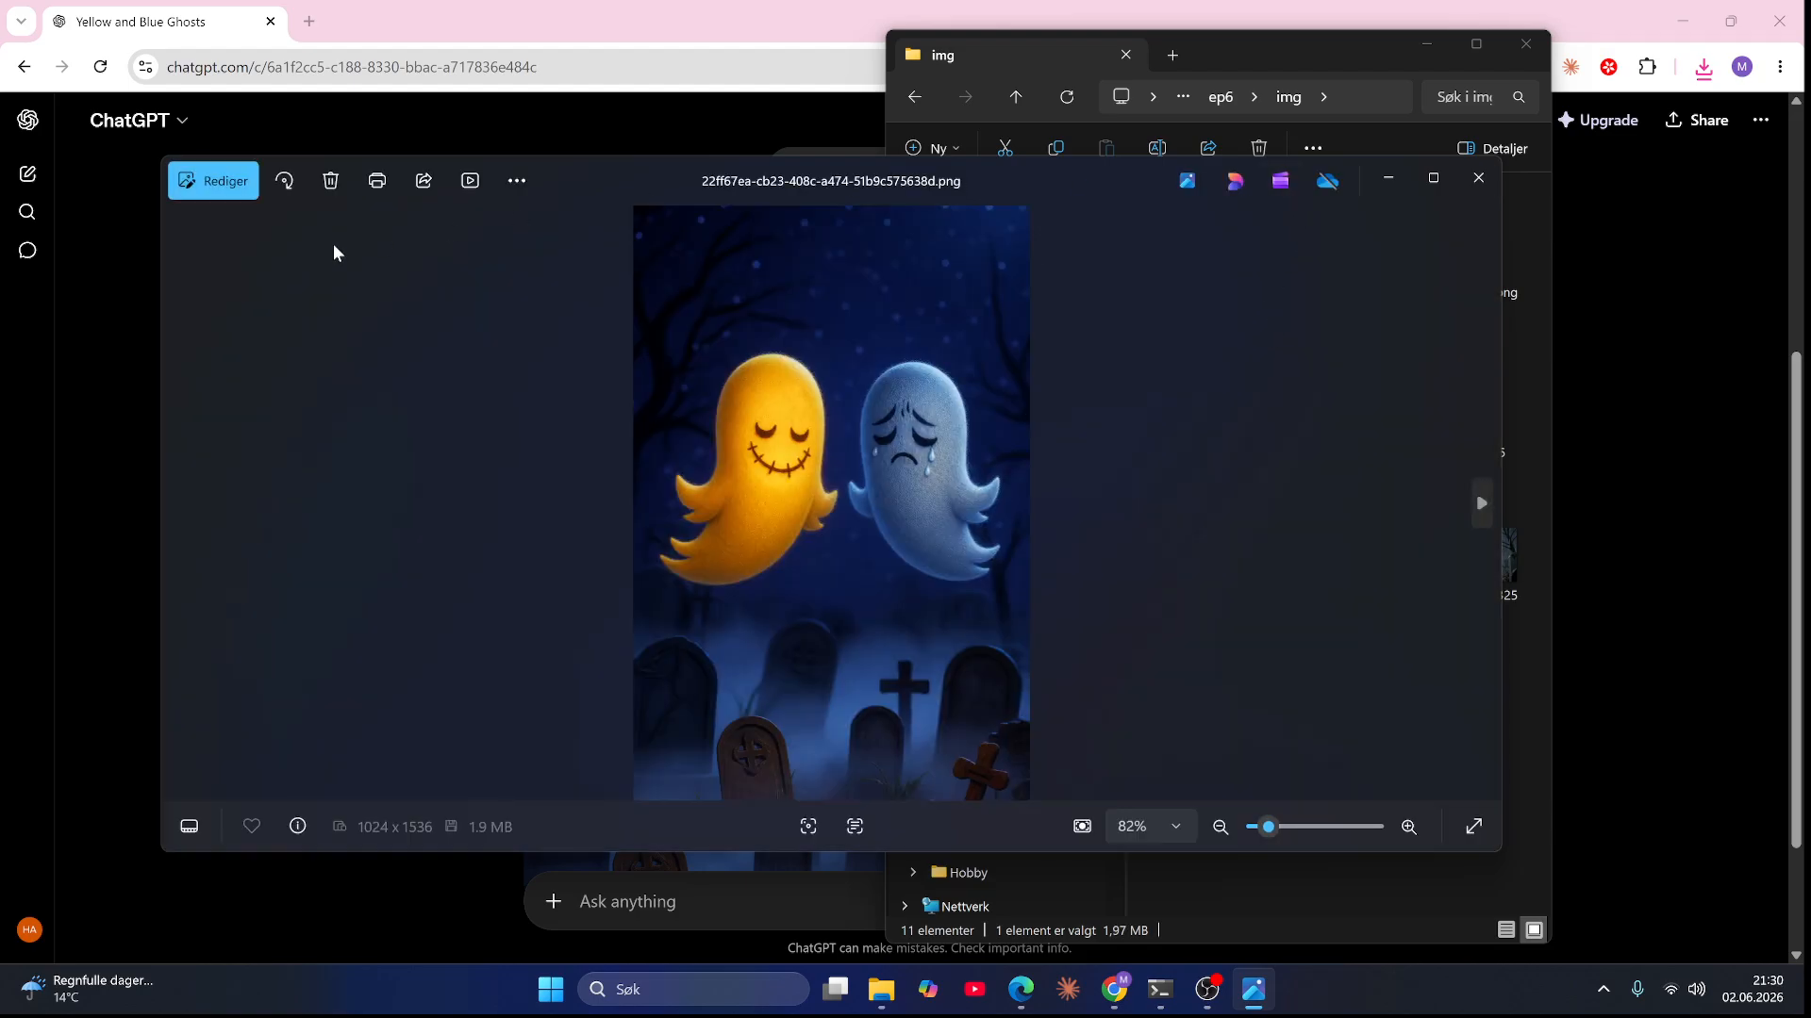
Step: Crop the two-ghost image to the yellow ghost, about 535 x 1536, save it as a copy named happy in the ep6 img folder and close the viewer
click(214, 180)
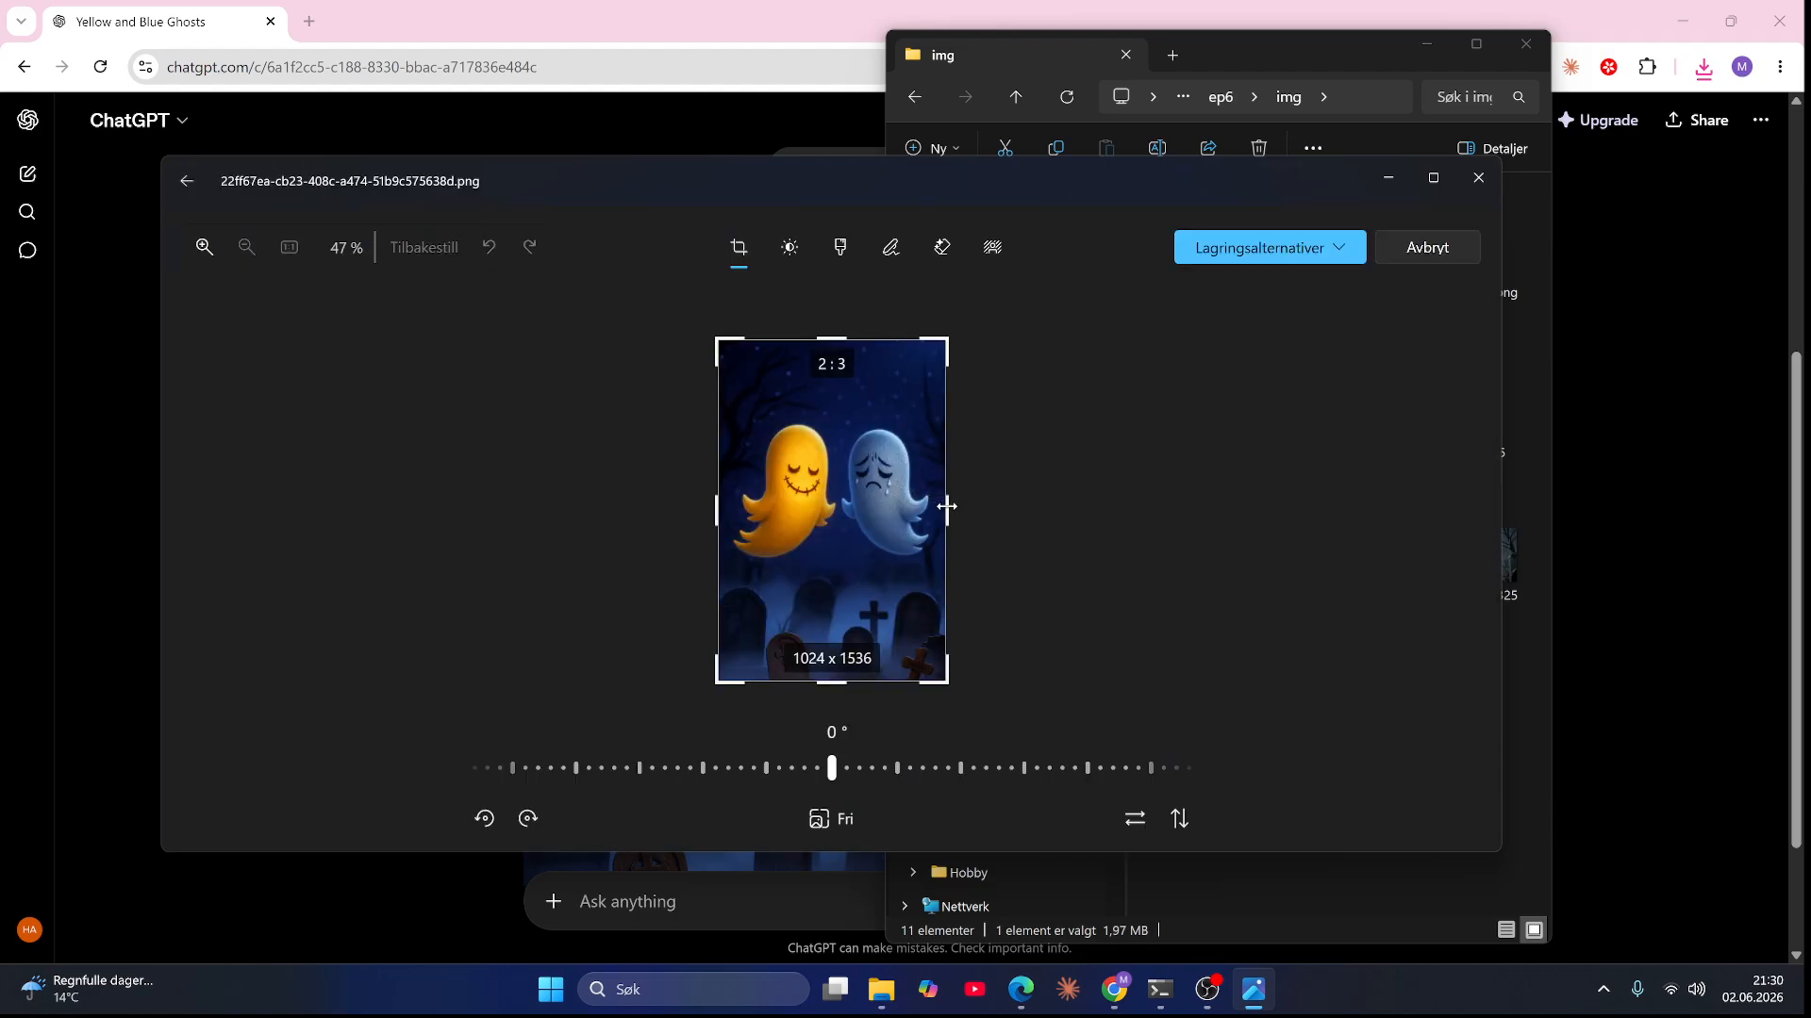
drag(947, 506, 837, 549)
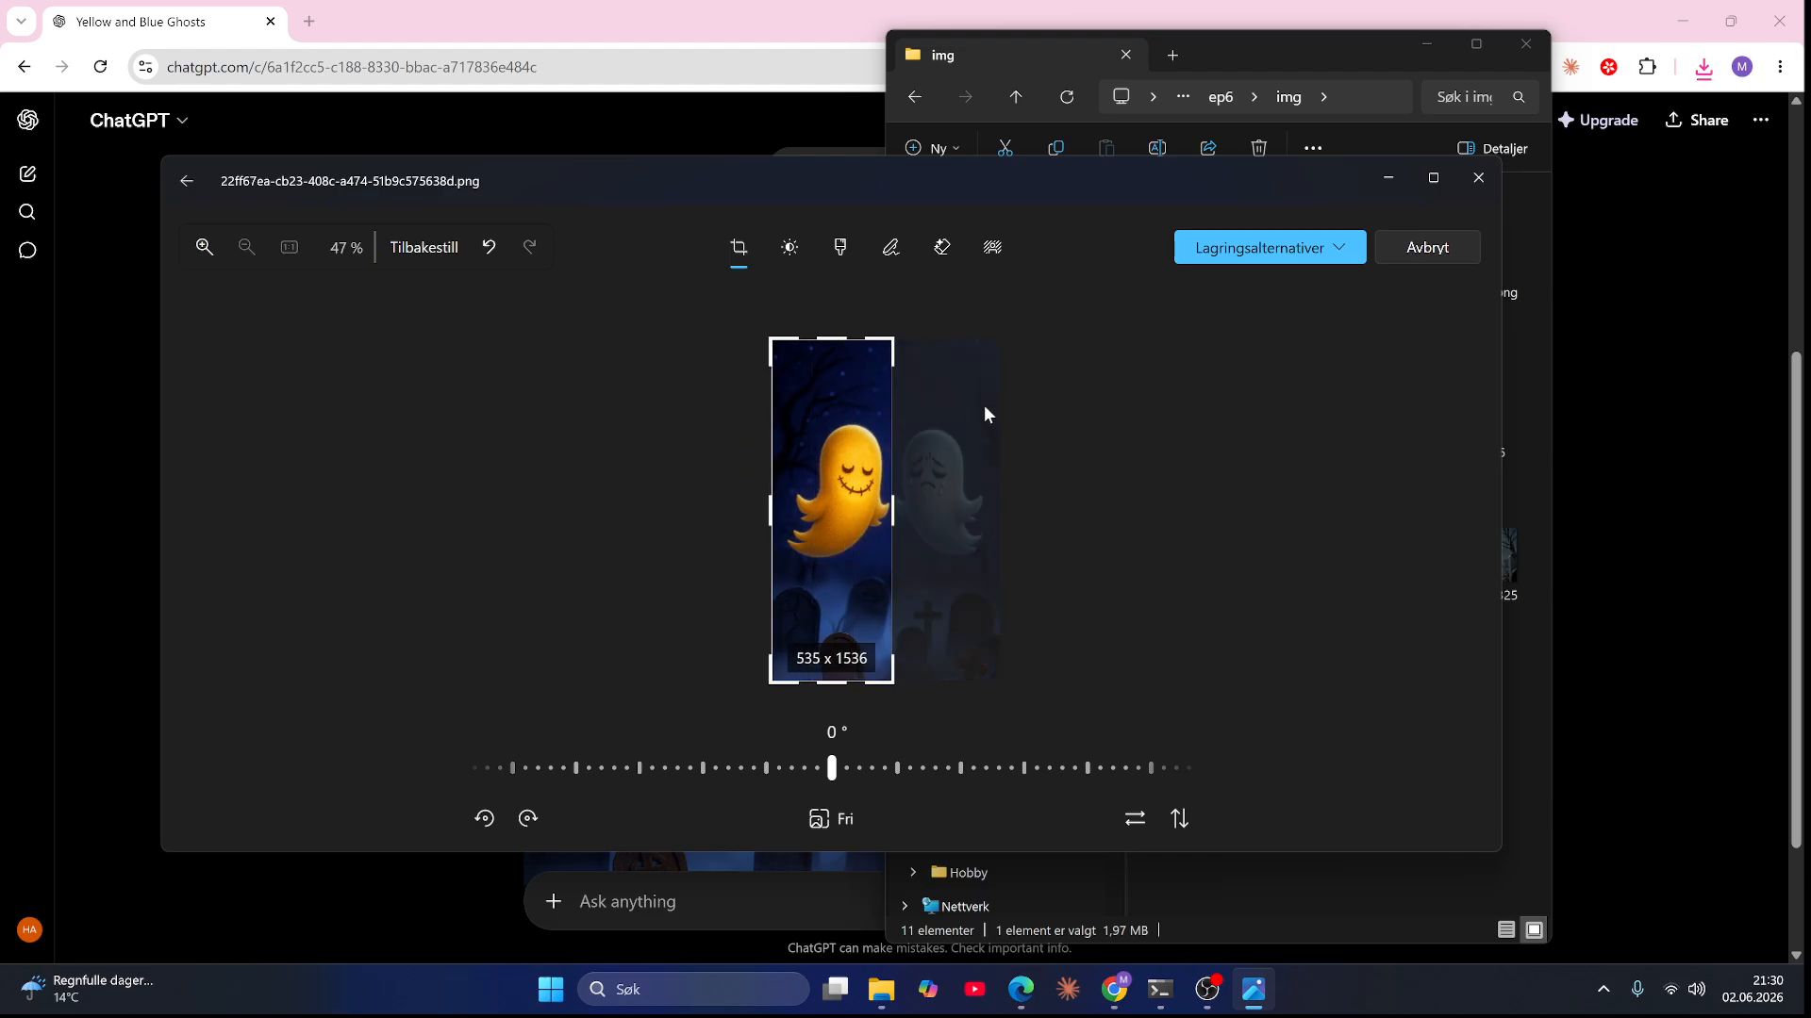
click(1270, 247)
click(1269, 288)
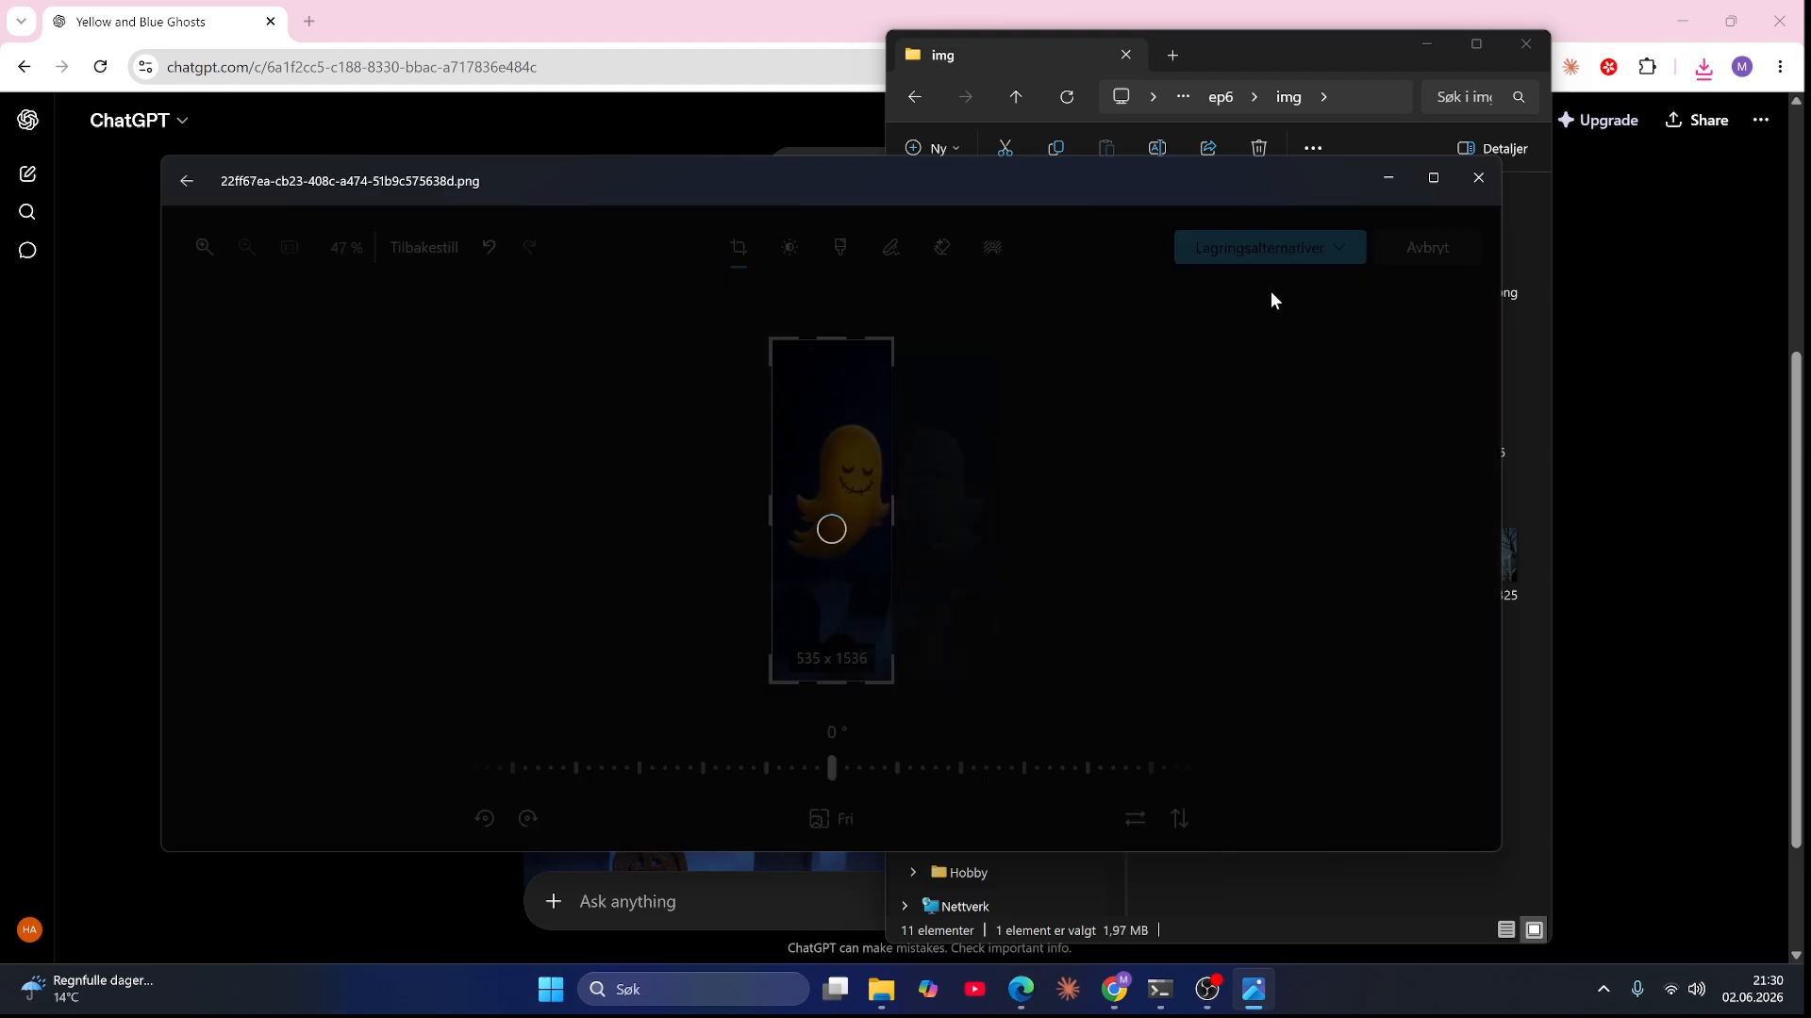
click(214, 669)
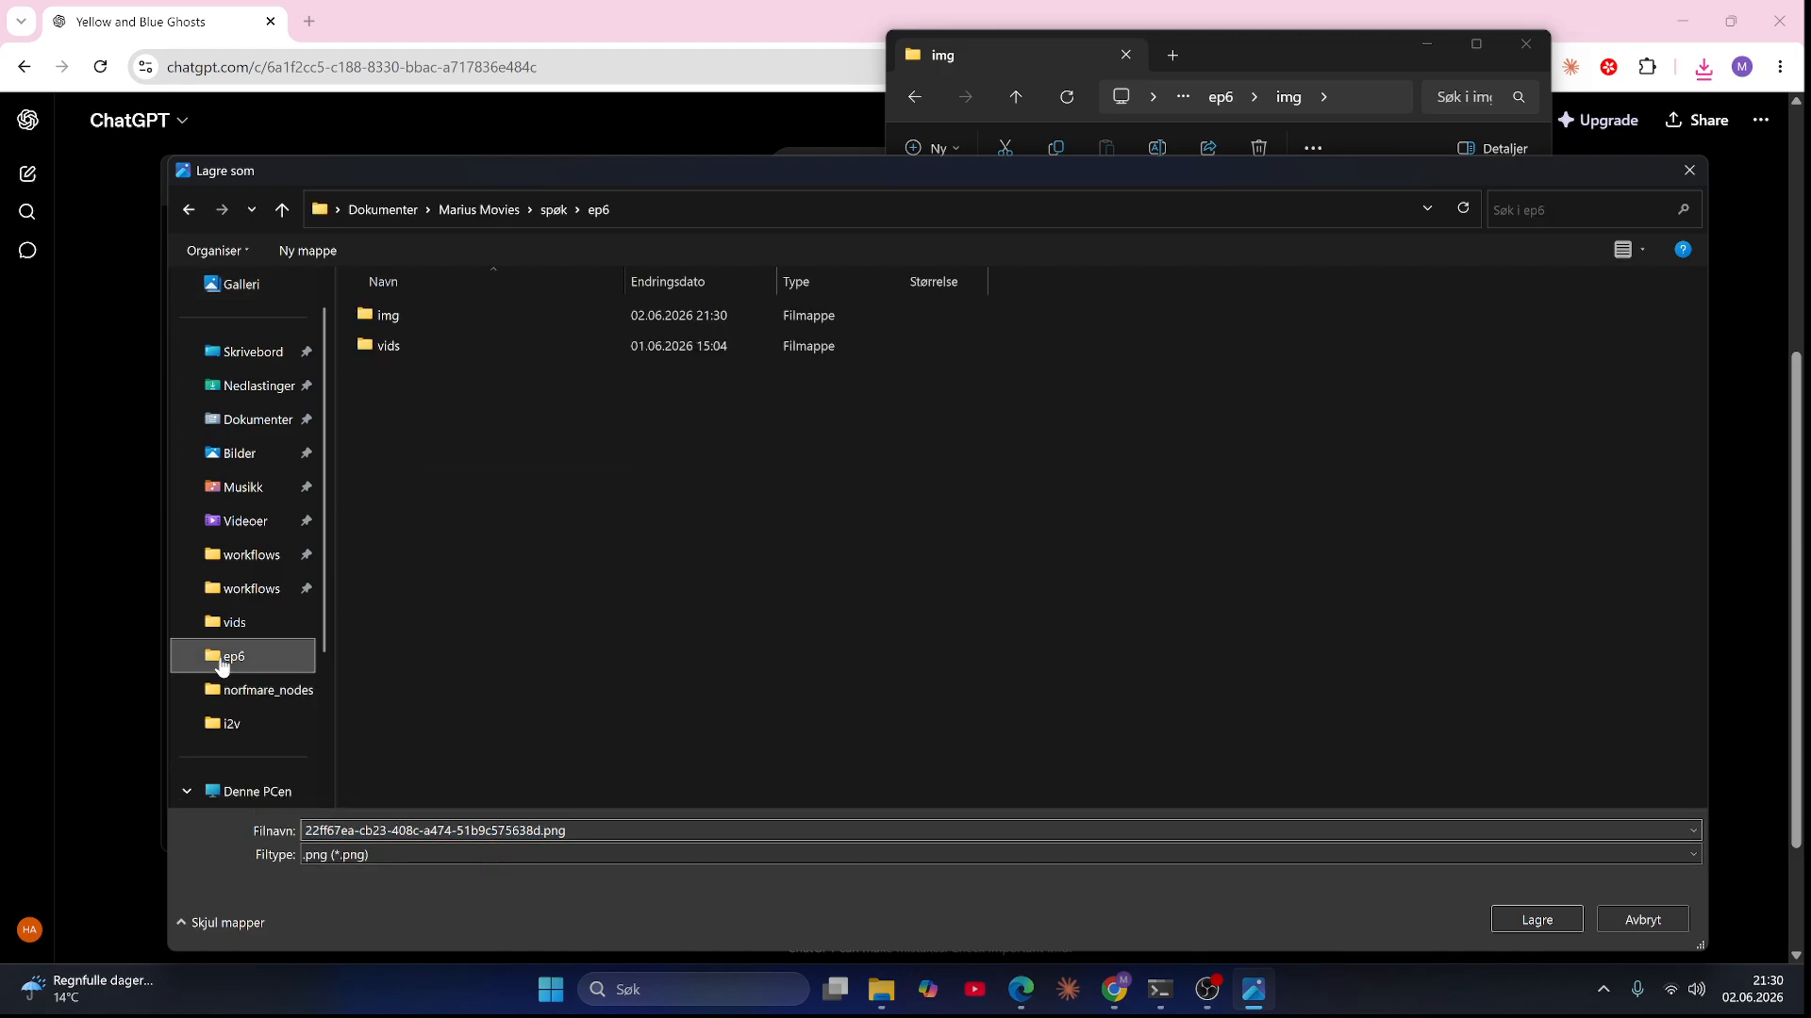
double_click(420, 315)
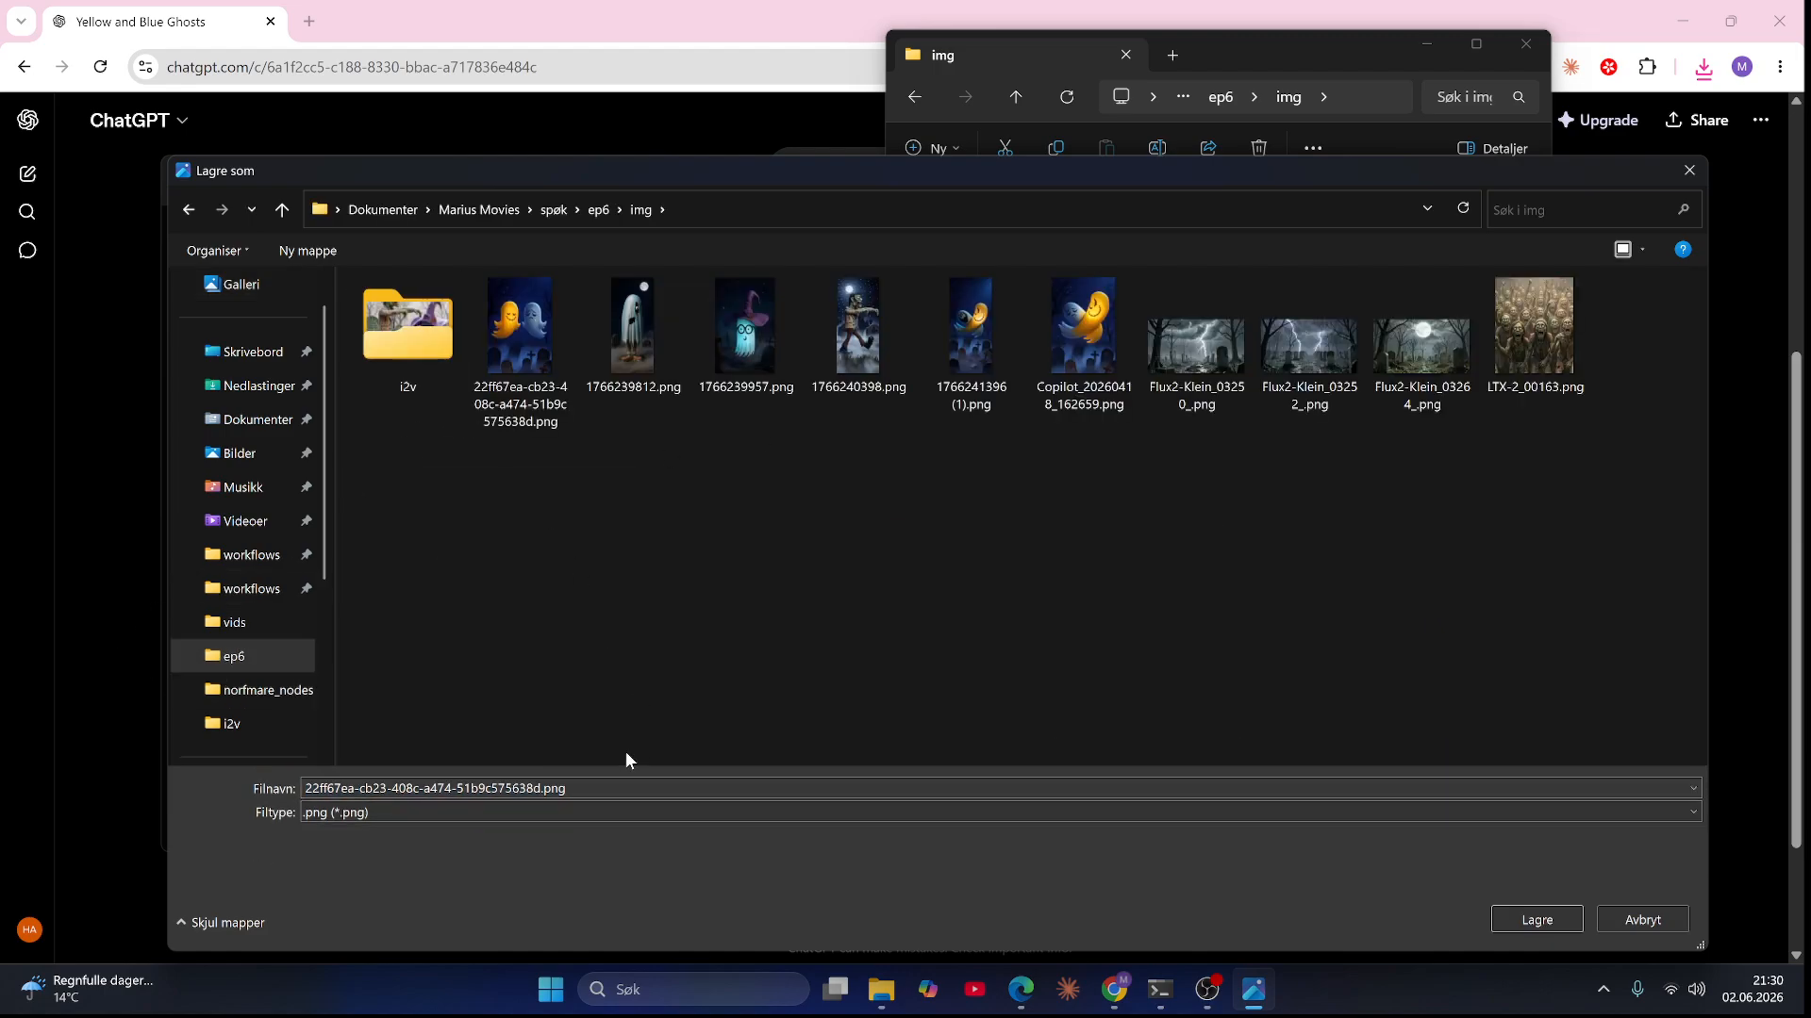
click(616, 788)
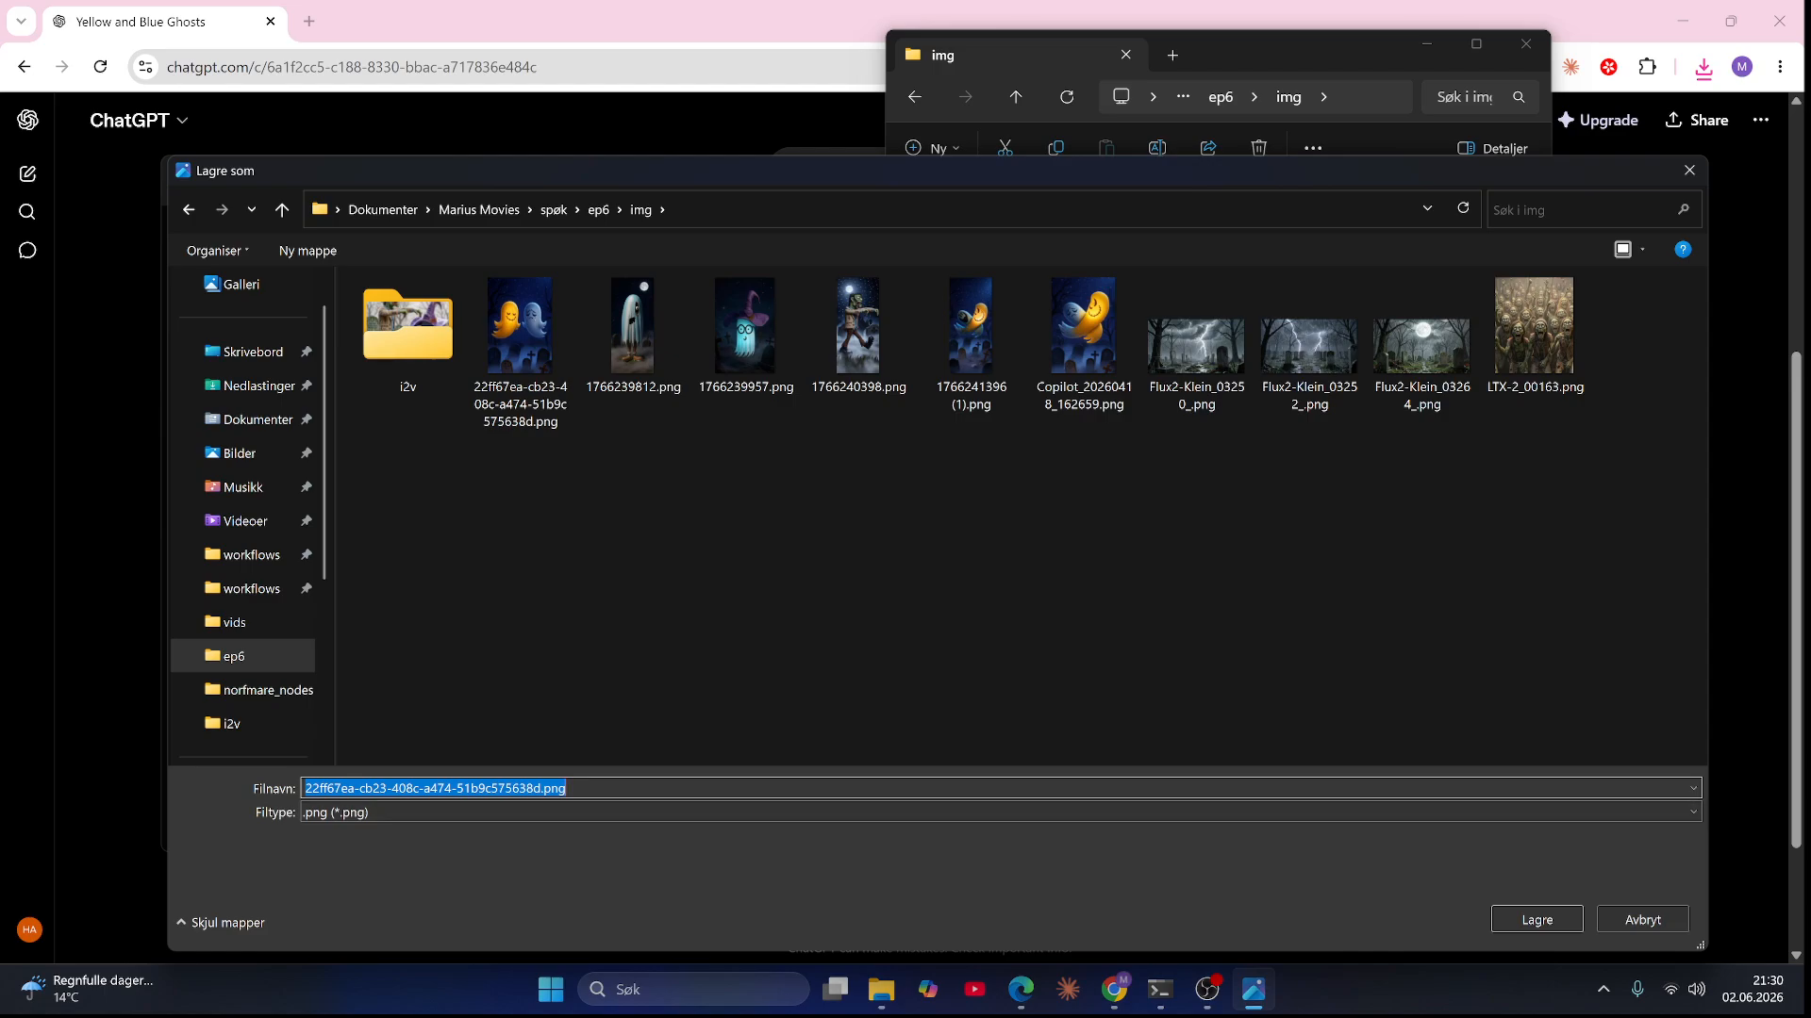
text(happy)
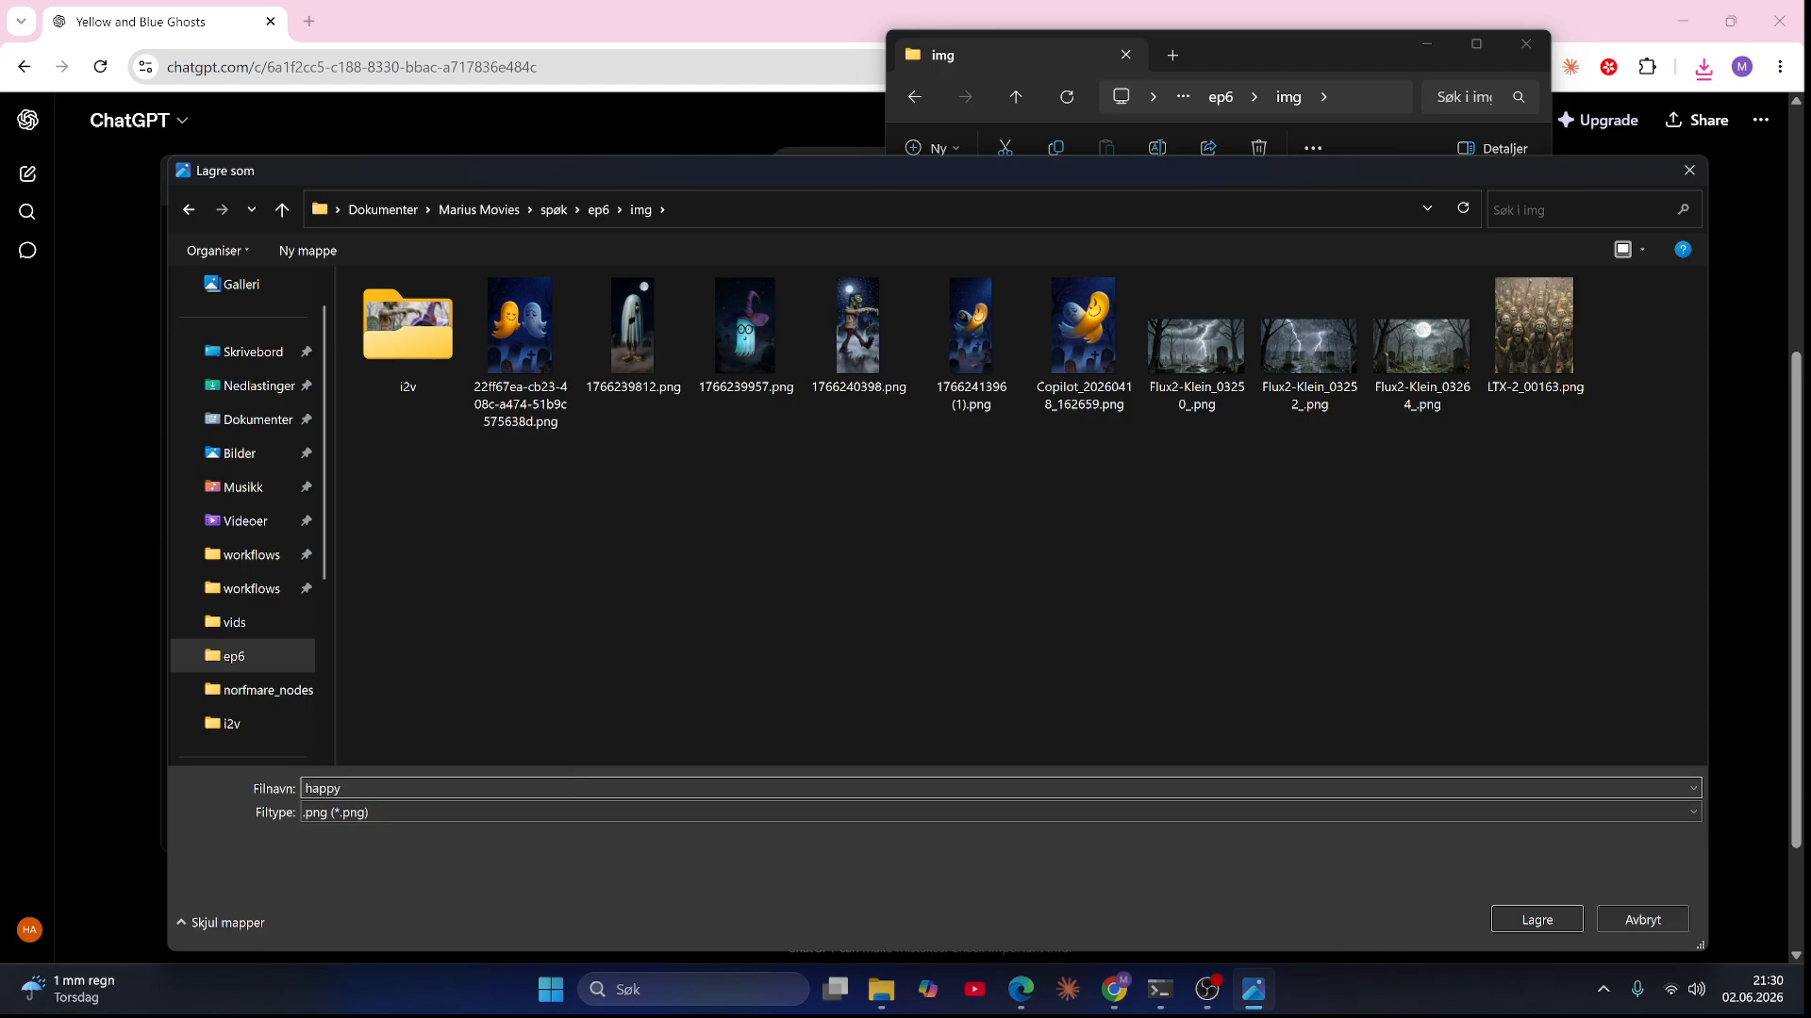
key(Return)
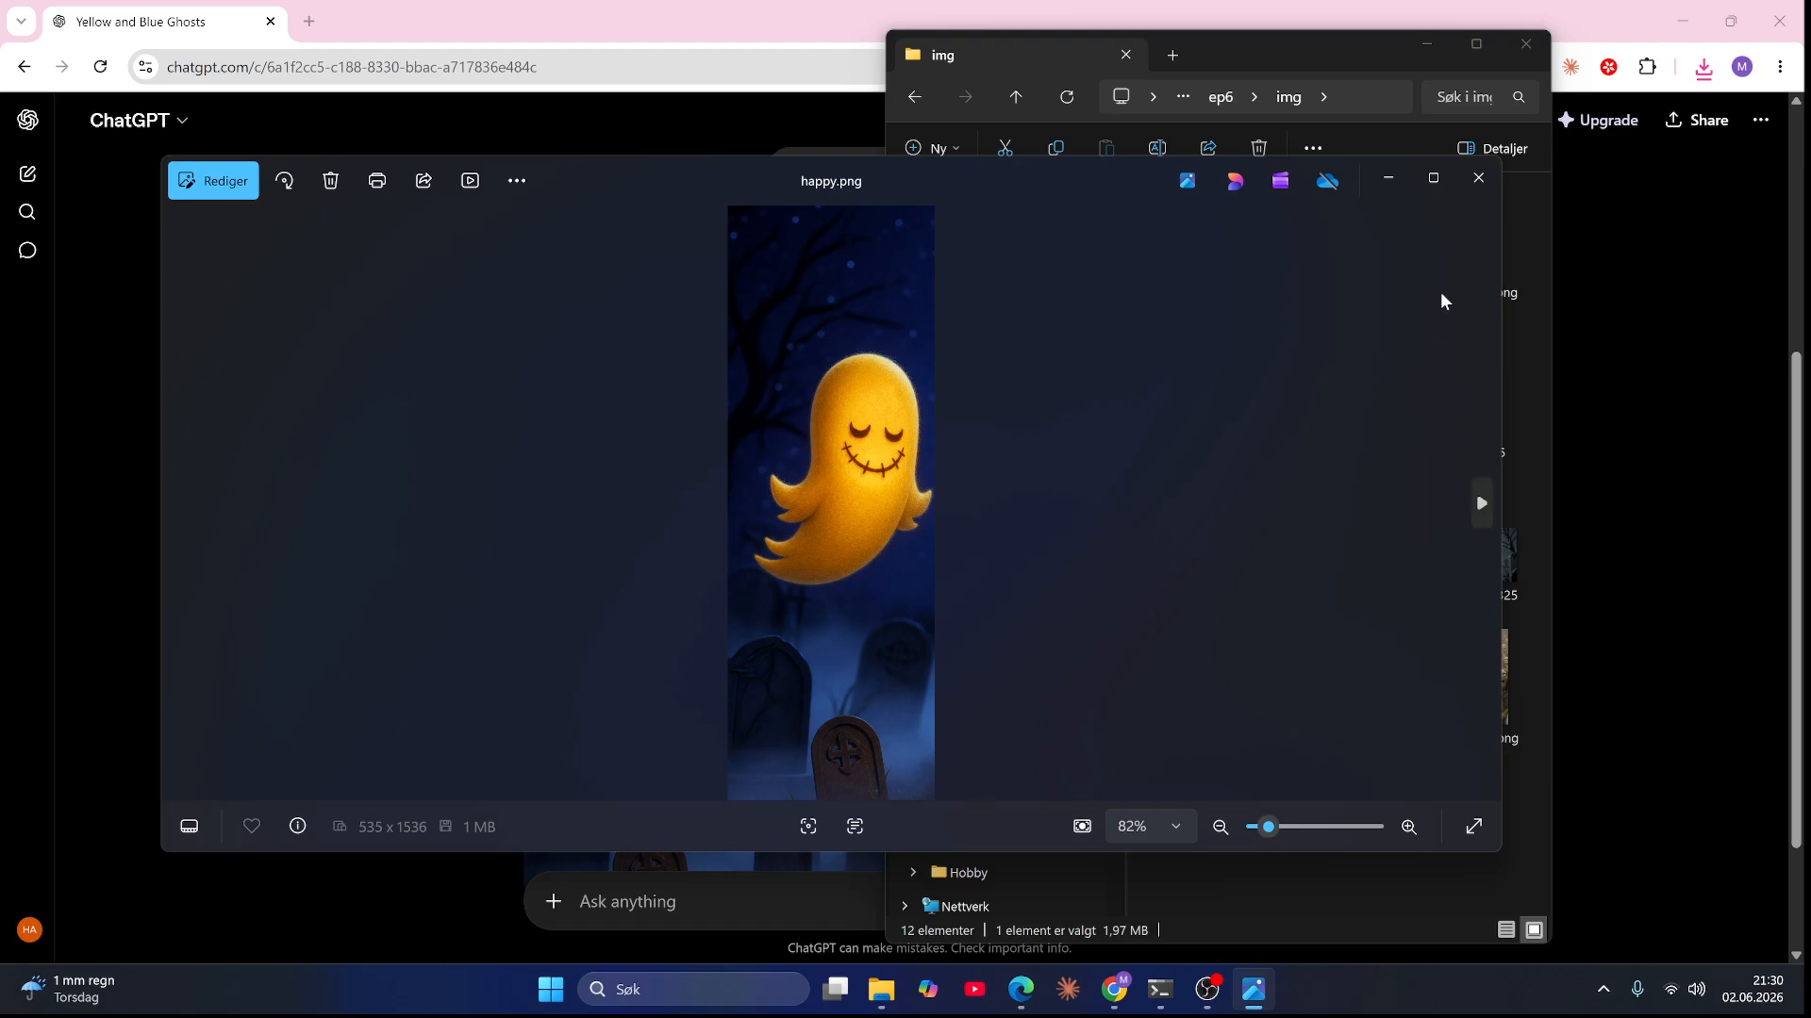
click(1478, 177)
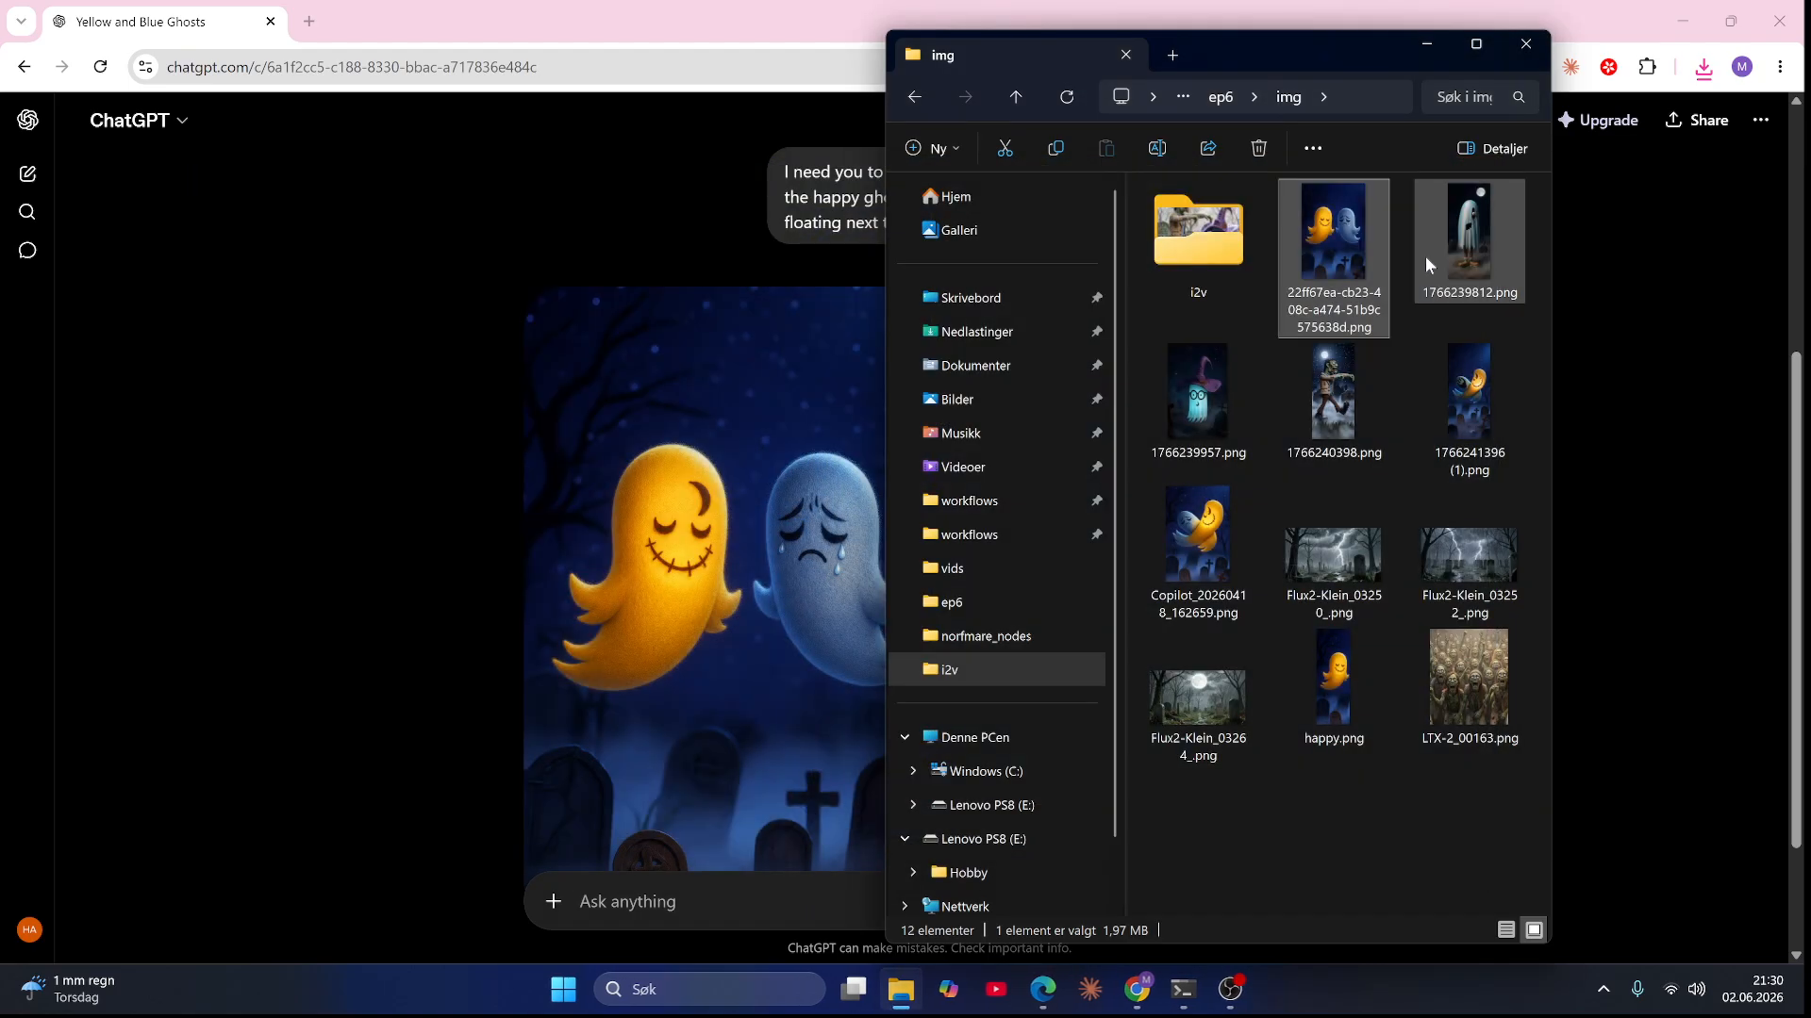
Step: Reopen the two-ghost image, crop it to the blue ghost, about 480 x 1536, save a copy named sad and close the viewer
double_click(1371, 253)
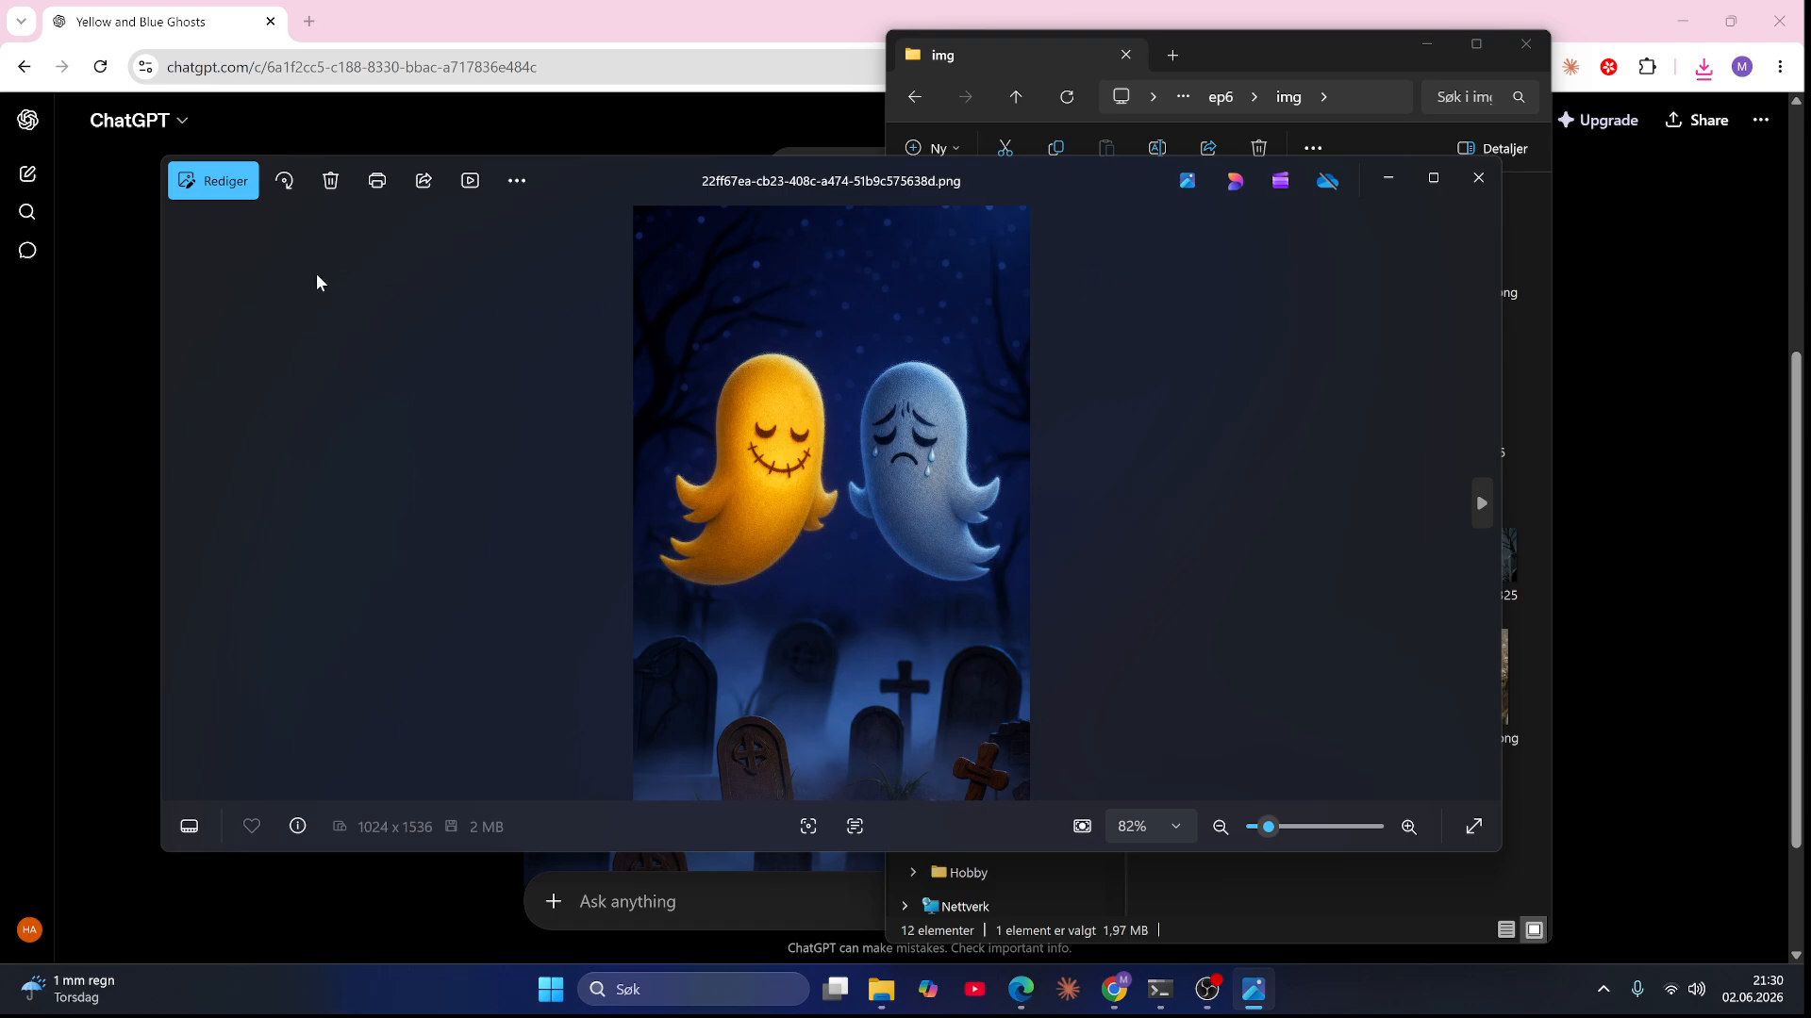
click(224, 183)
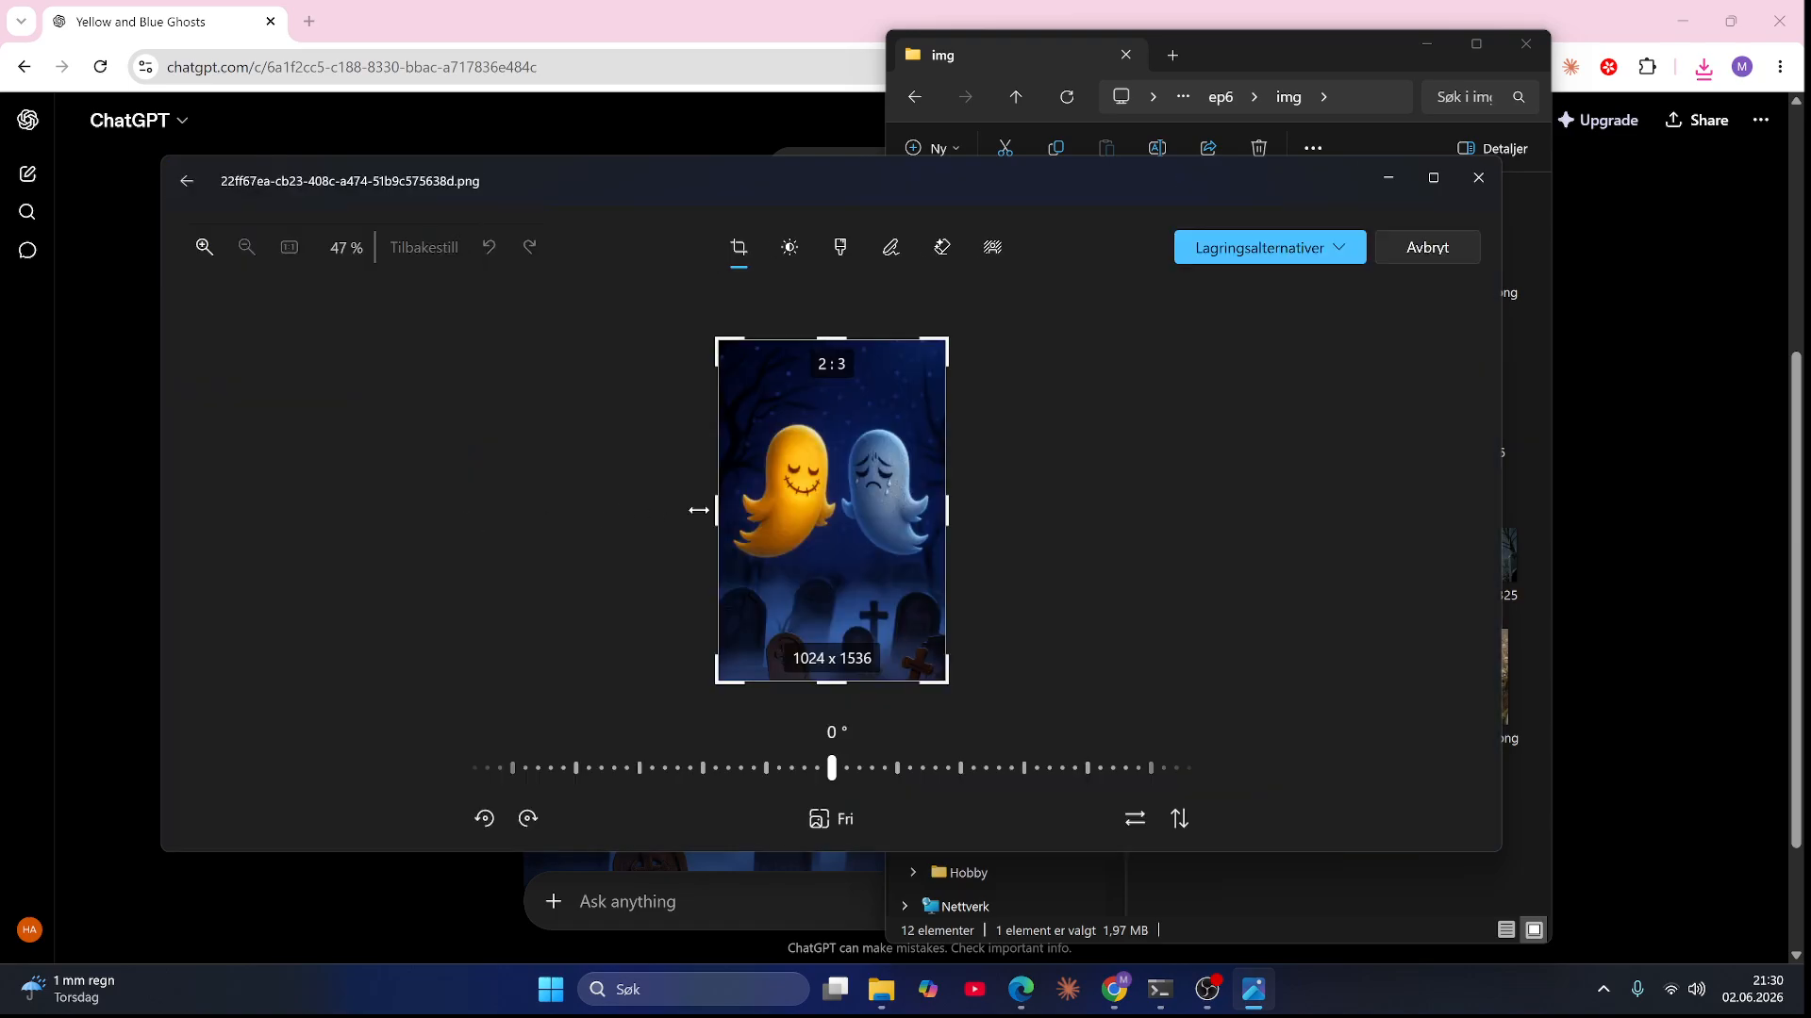
drag(699, 511, 838, 512)
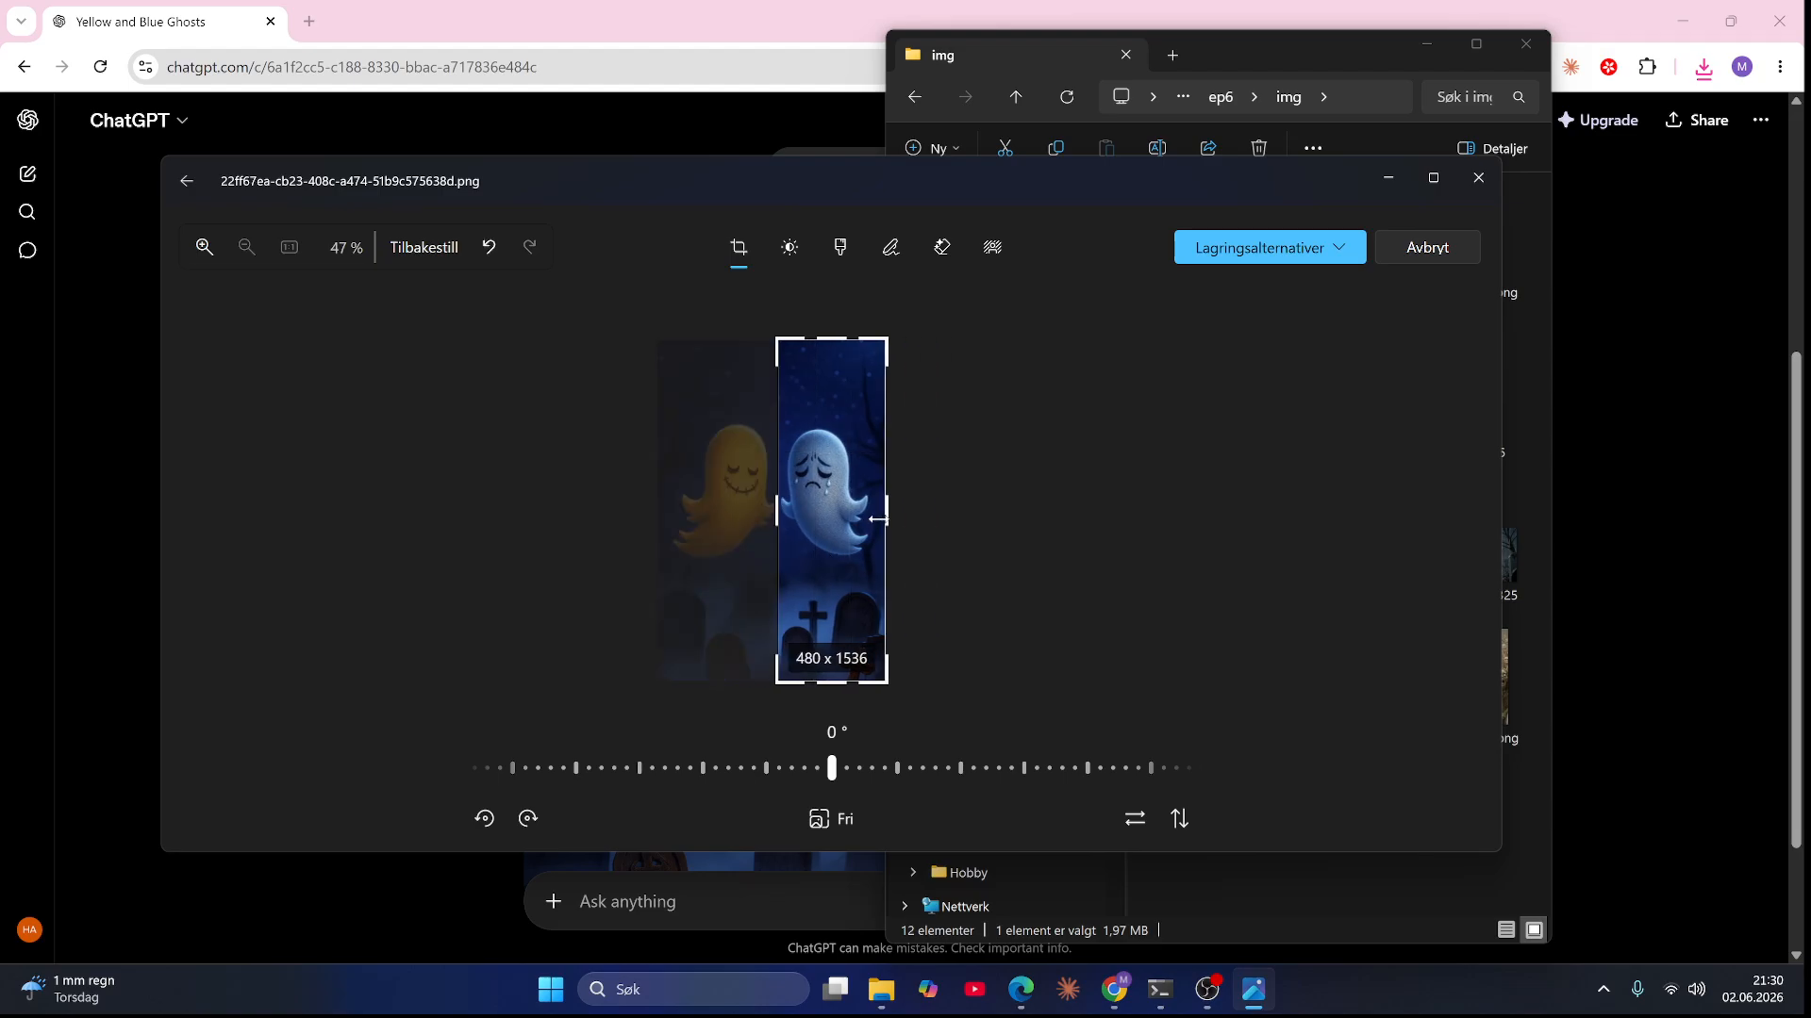
click(1335, 248)
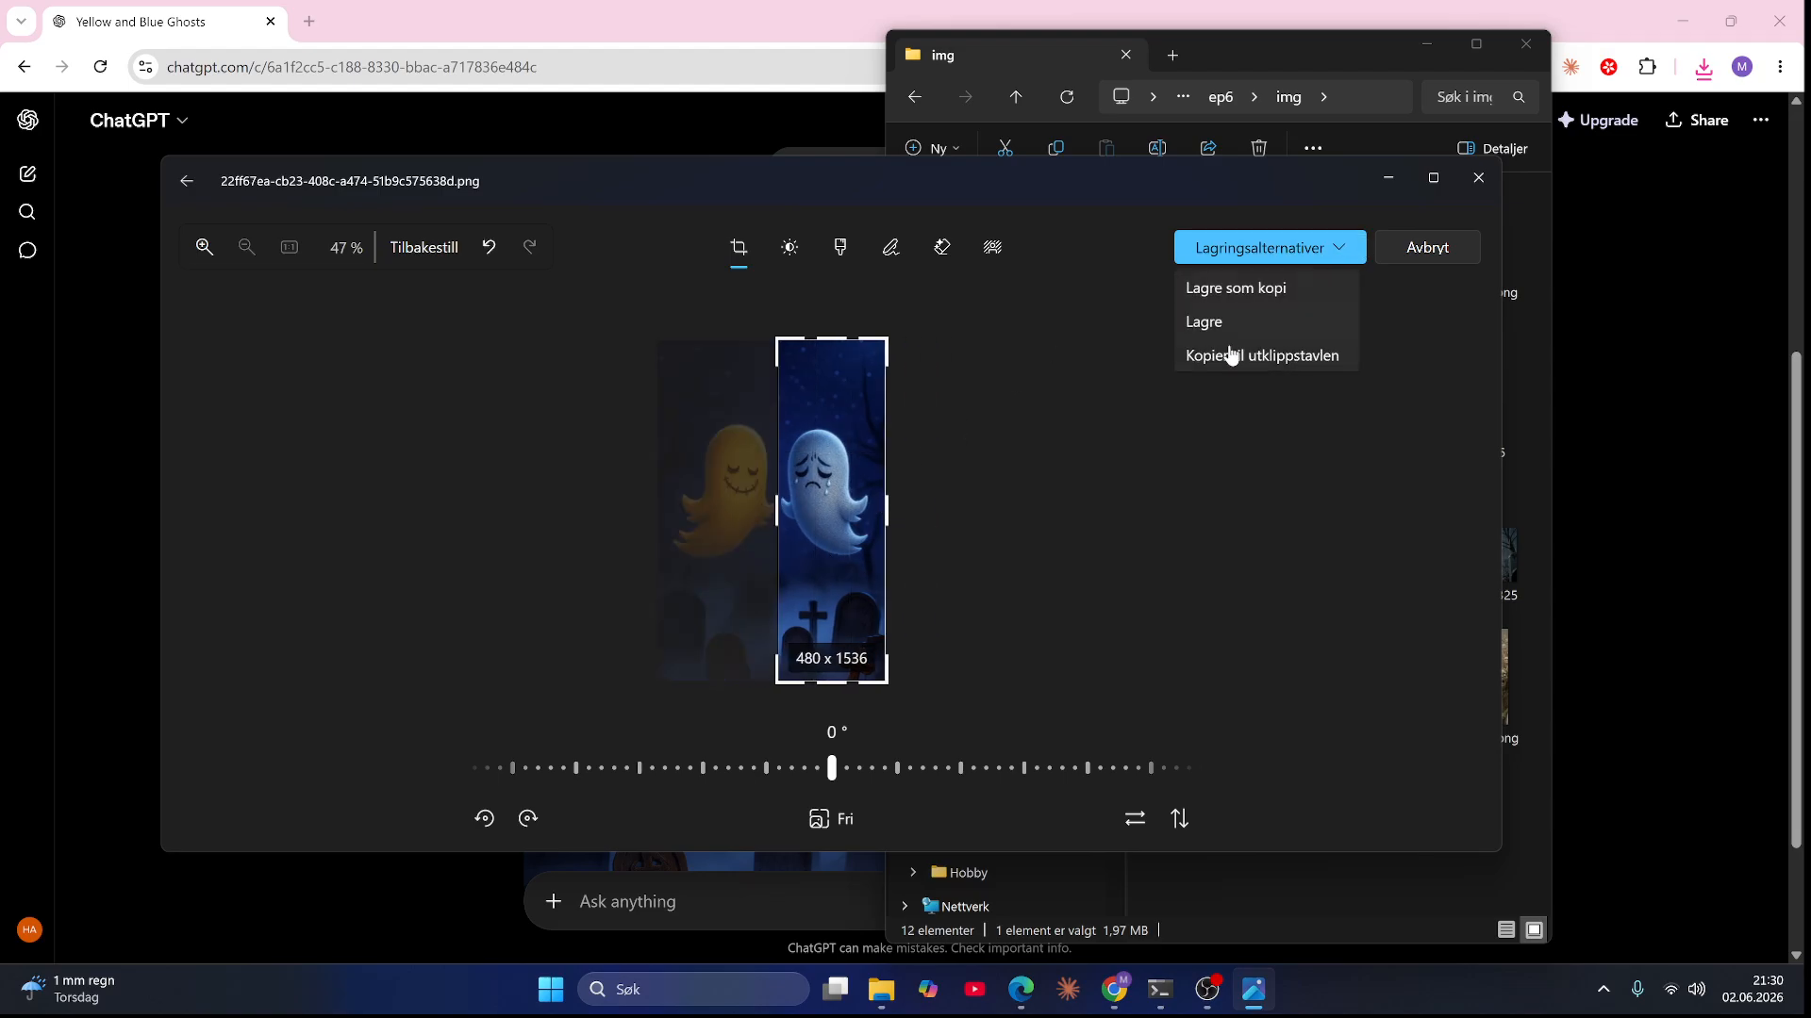
click(1233, 288)
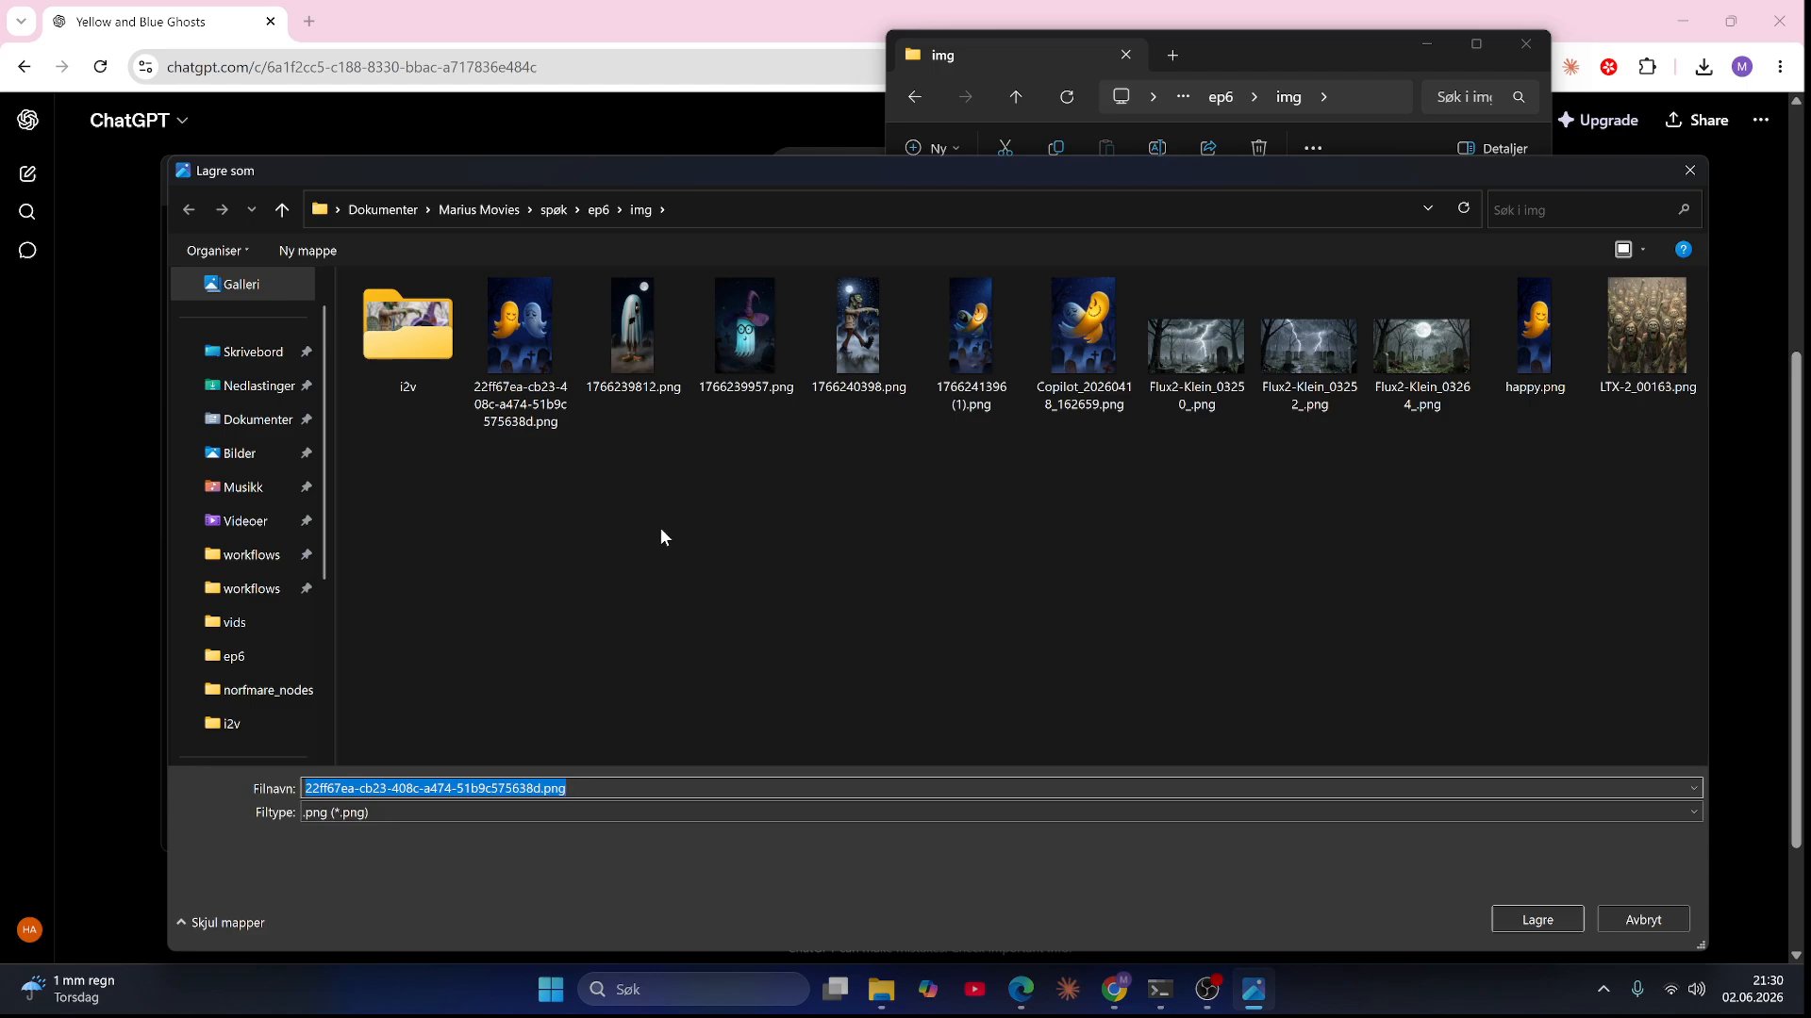
text(sad)
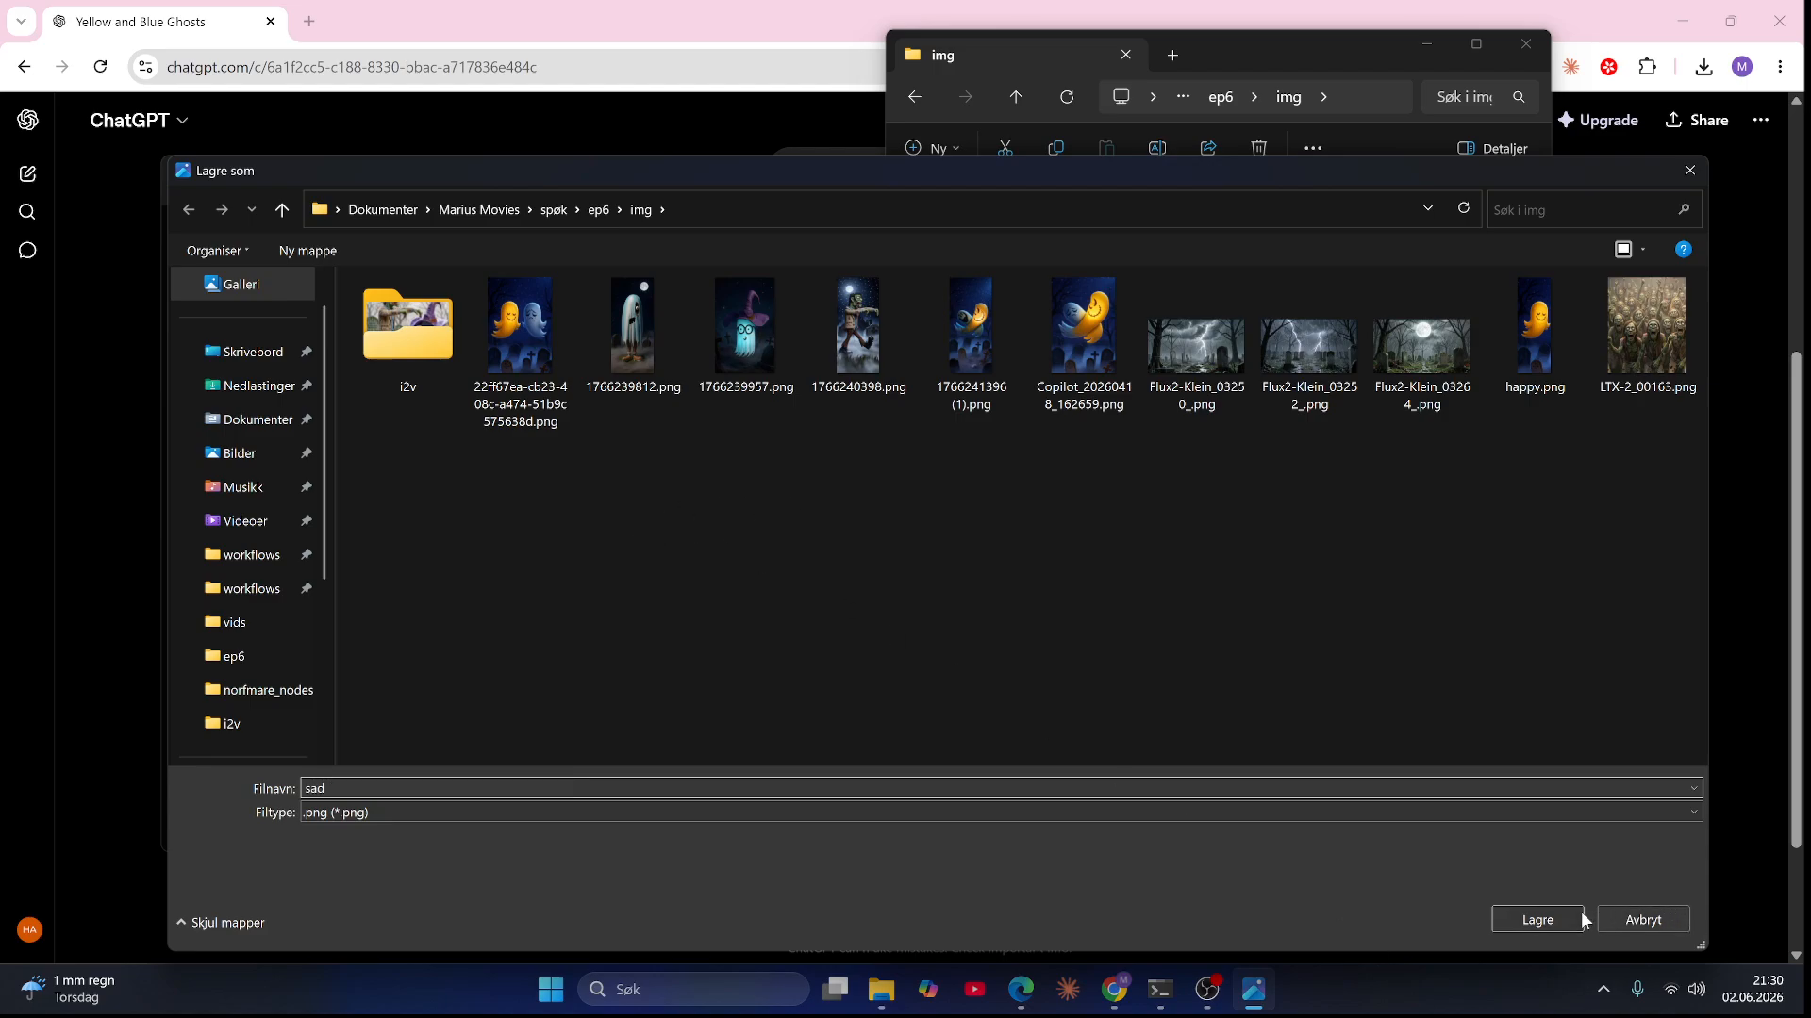
click(1581, 919)
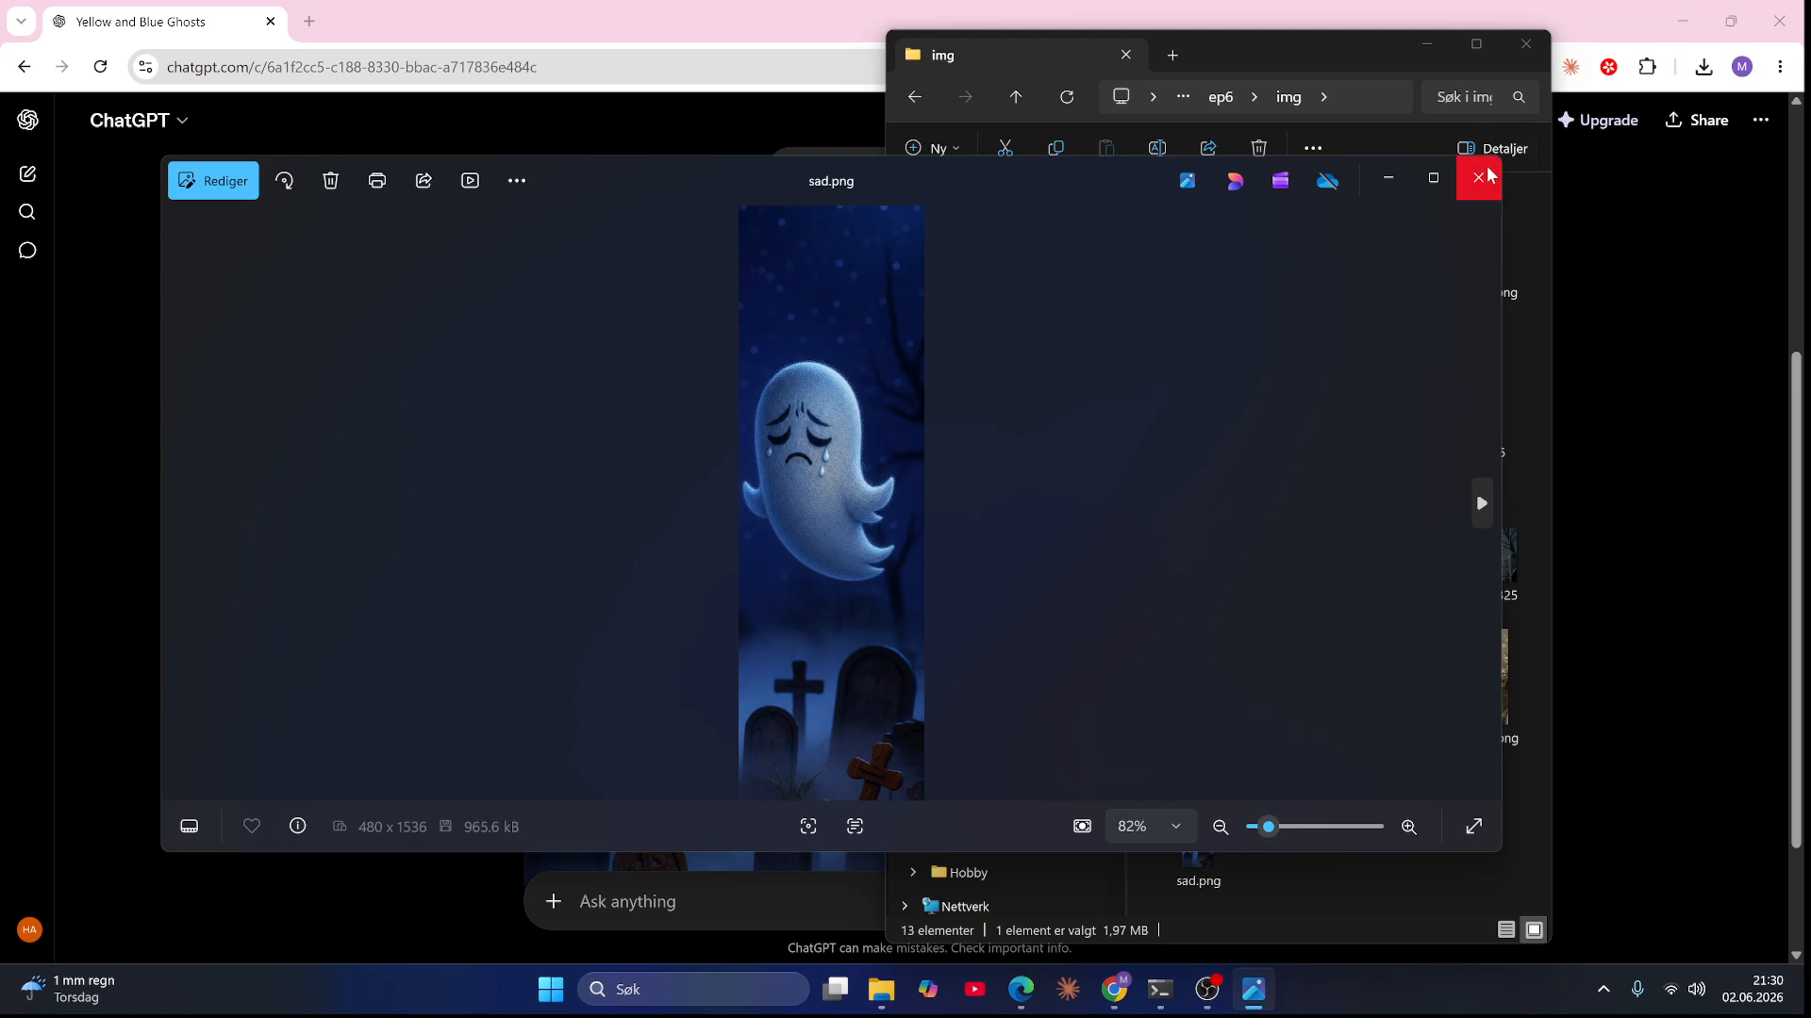
click(1481, 175)
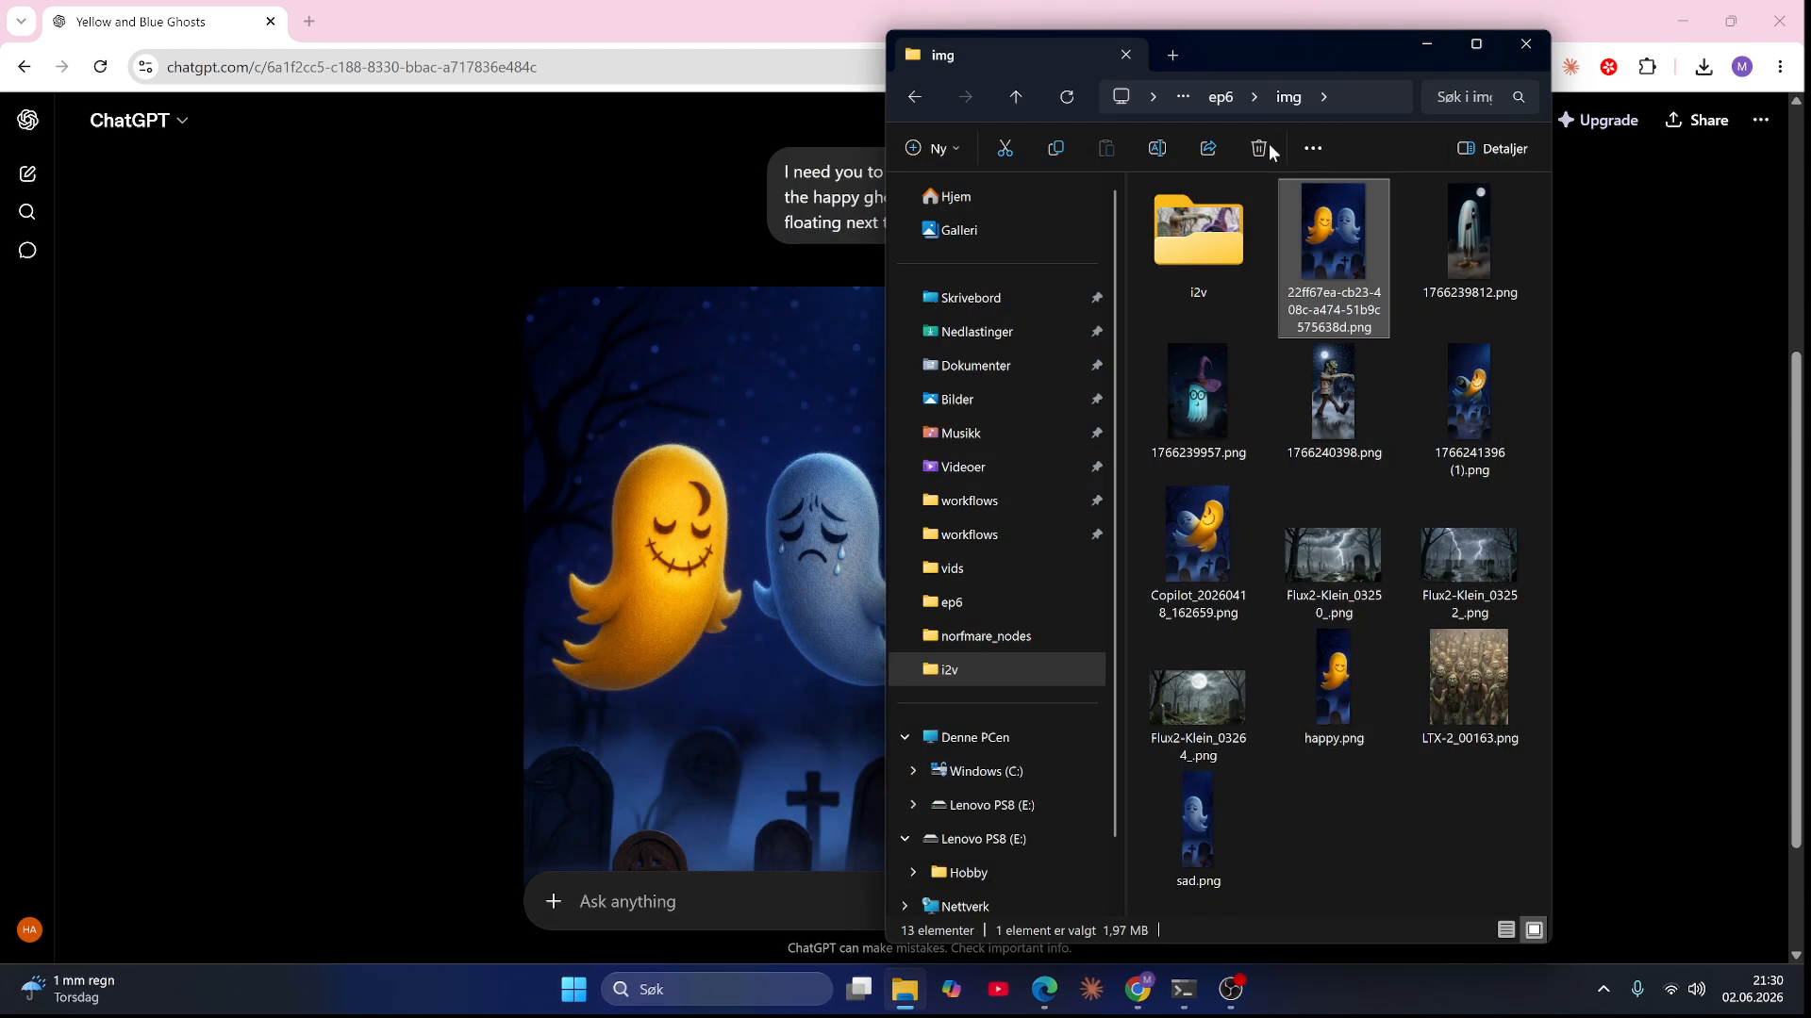
Step: Switch to the ComfyUI workflow and load sad.png from File Explorer into the Reference 4 node
click(1048, 992)
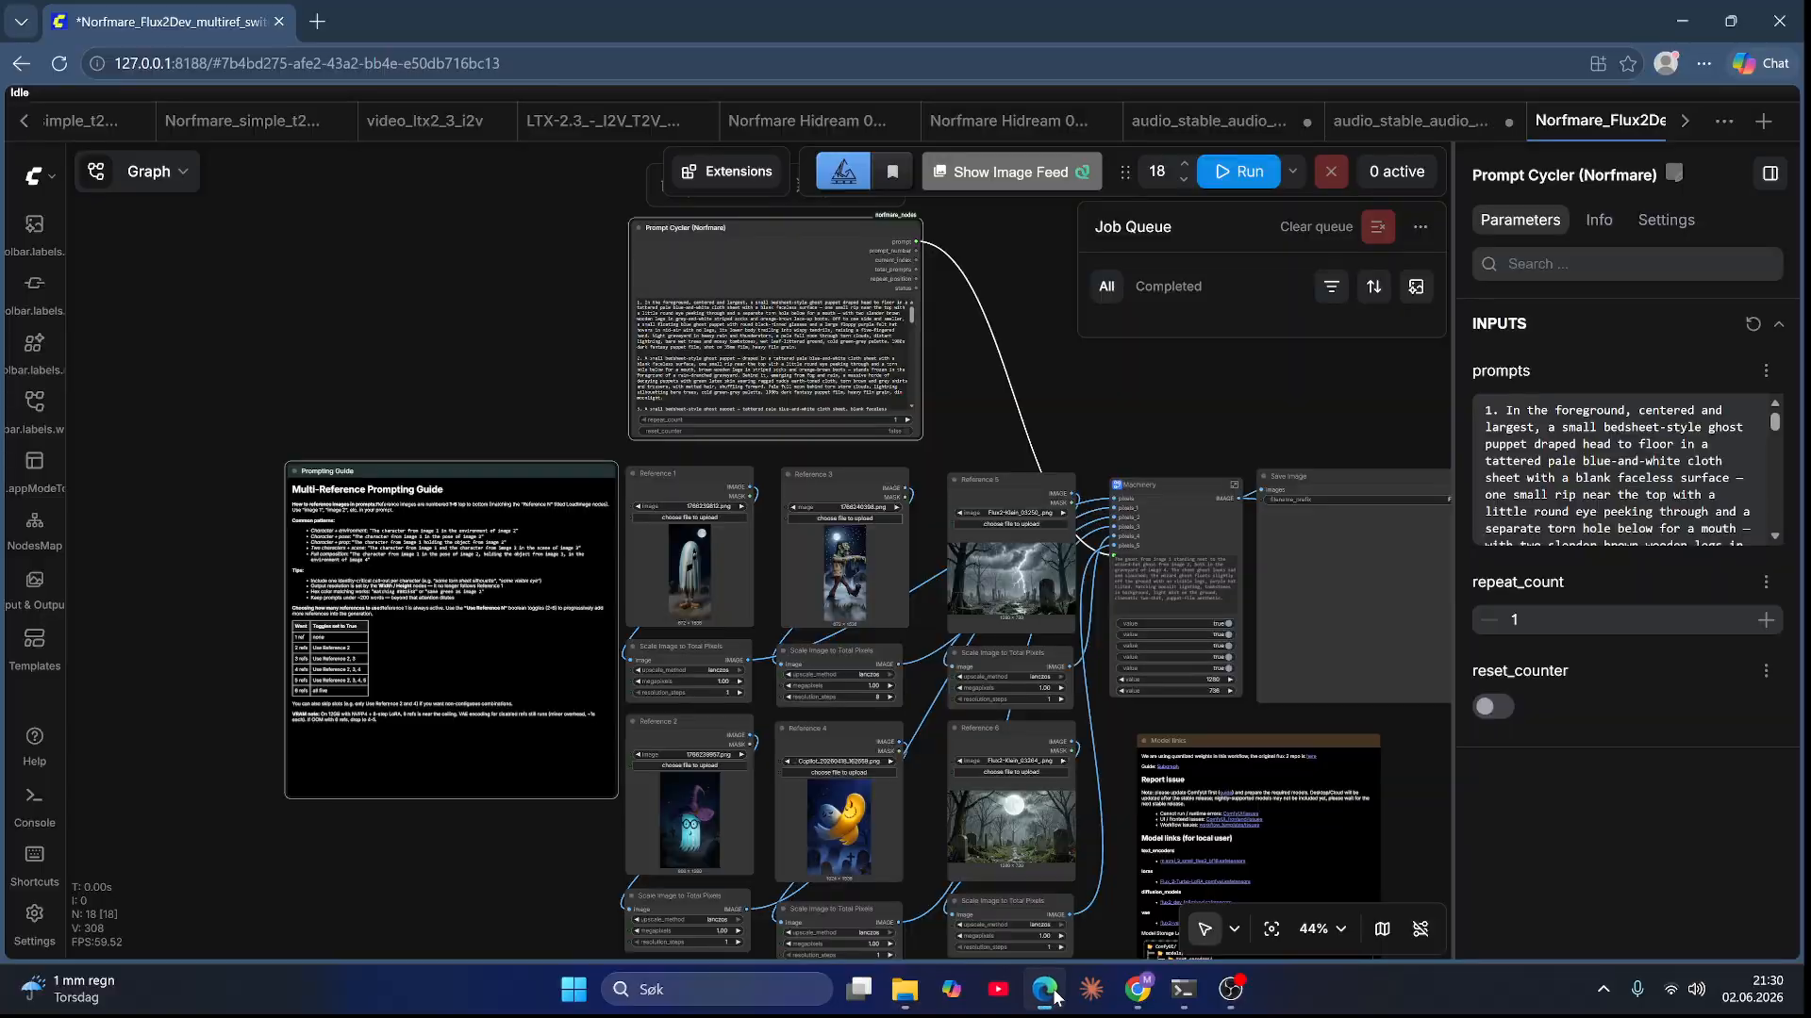
scroll(769, 884, up, 1)
scroll(525, 848, up, 2)
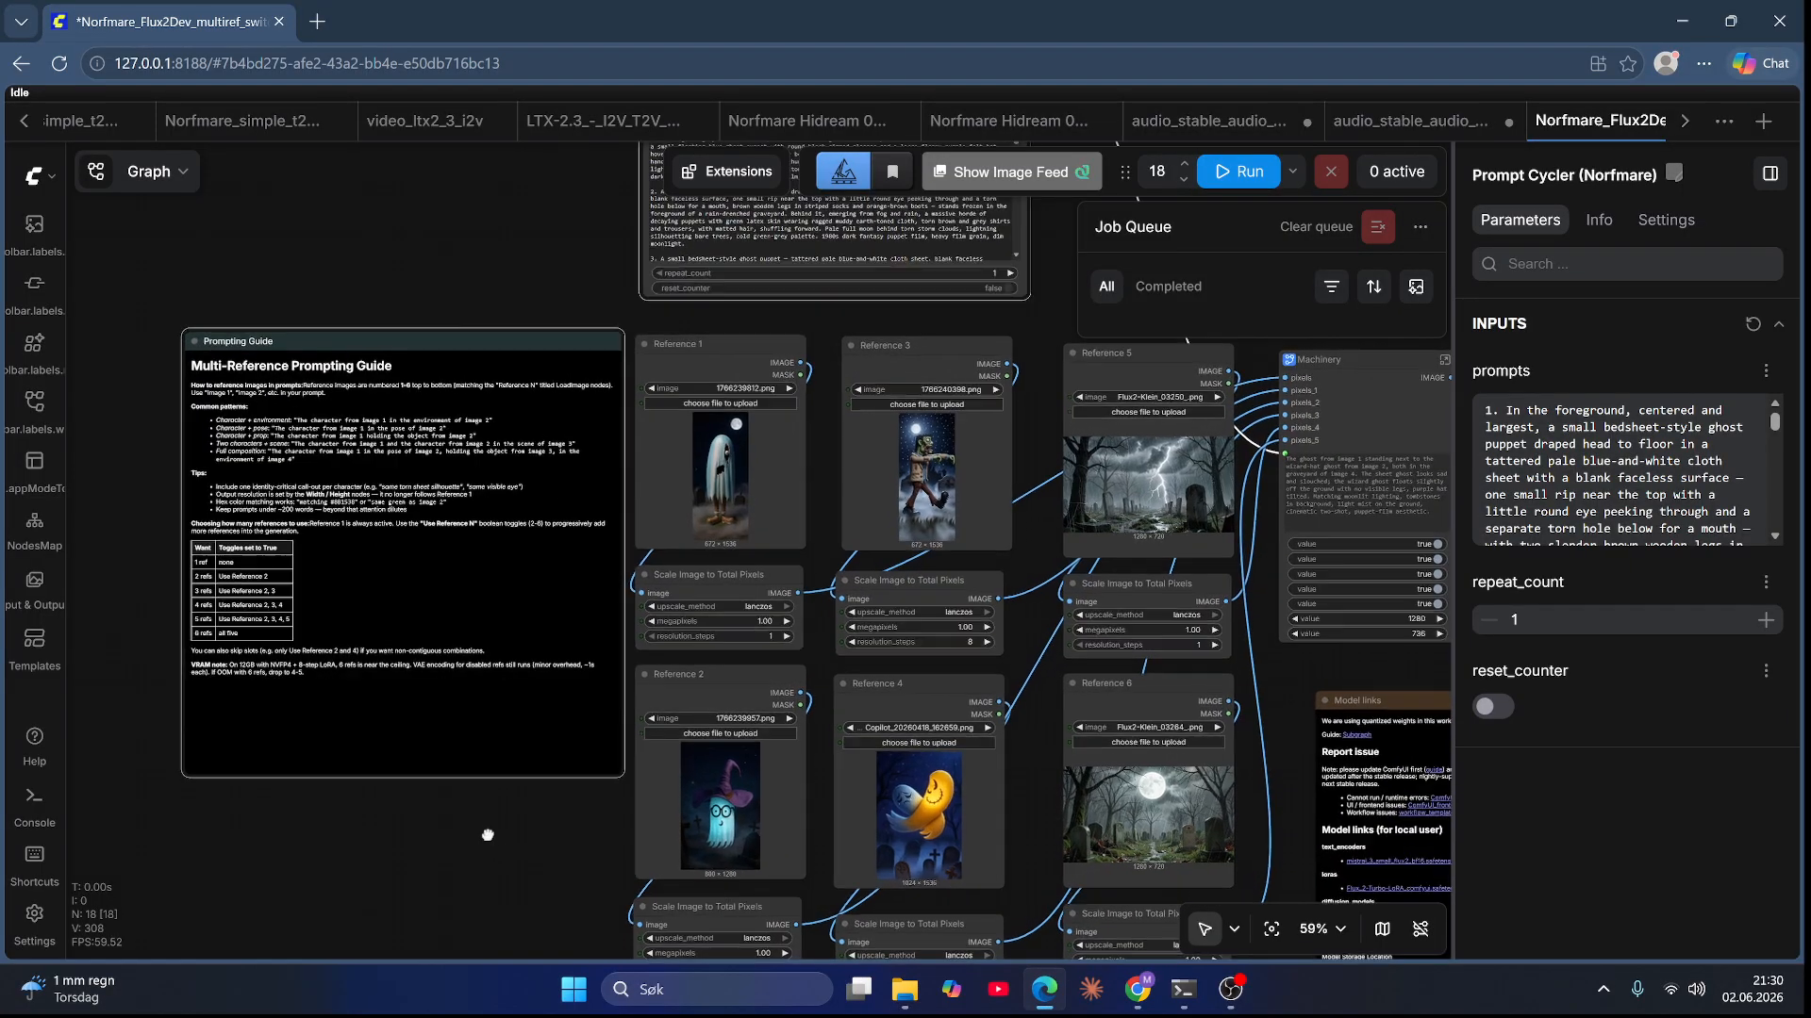
drag(486, 836, 394, 782)
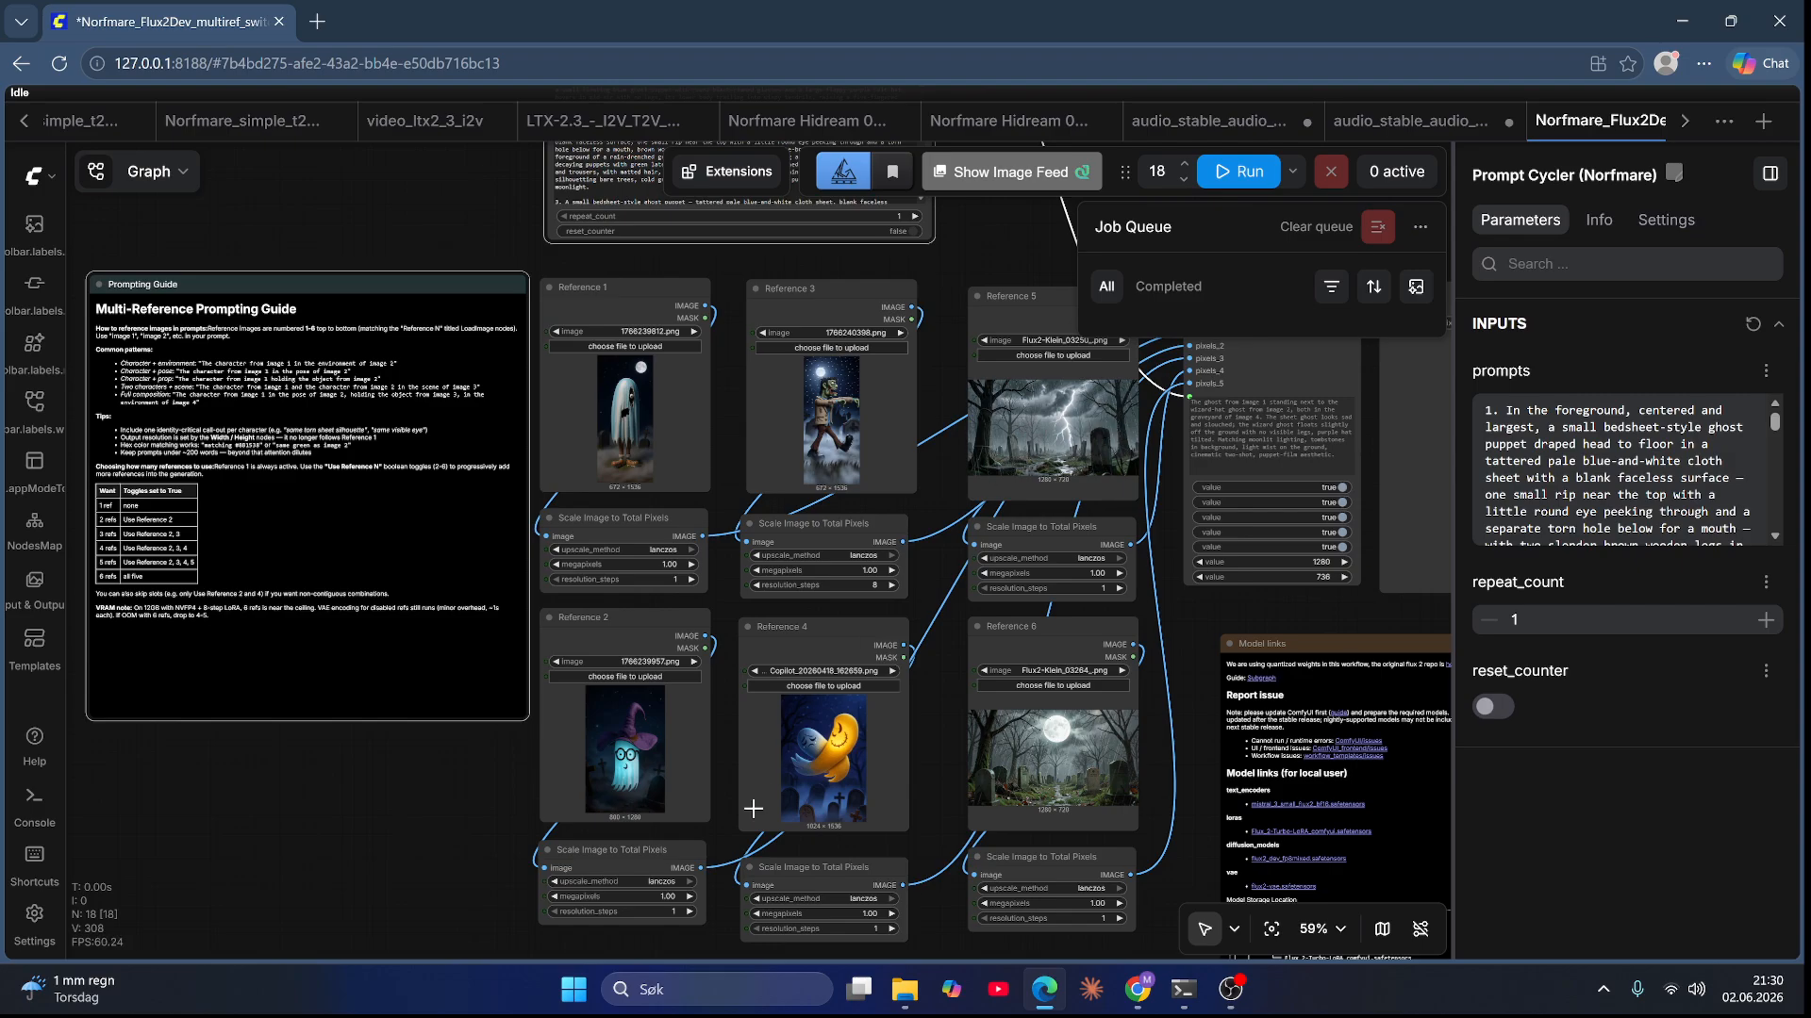
scroll(844, 837, up, 7)
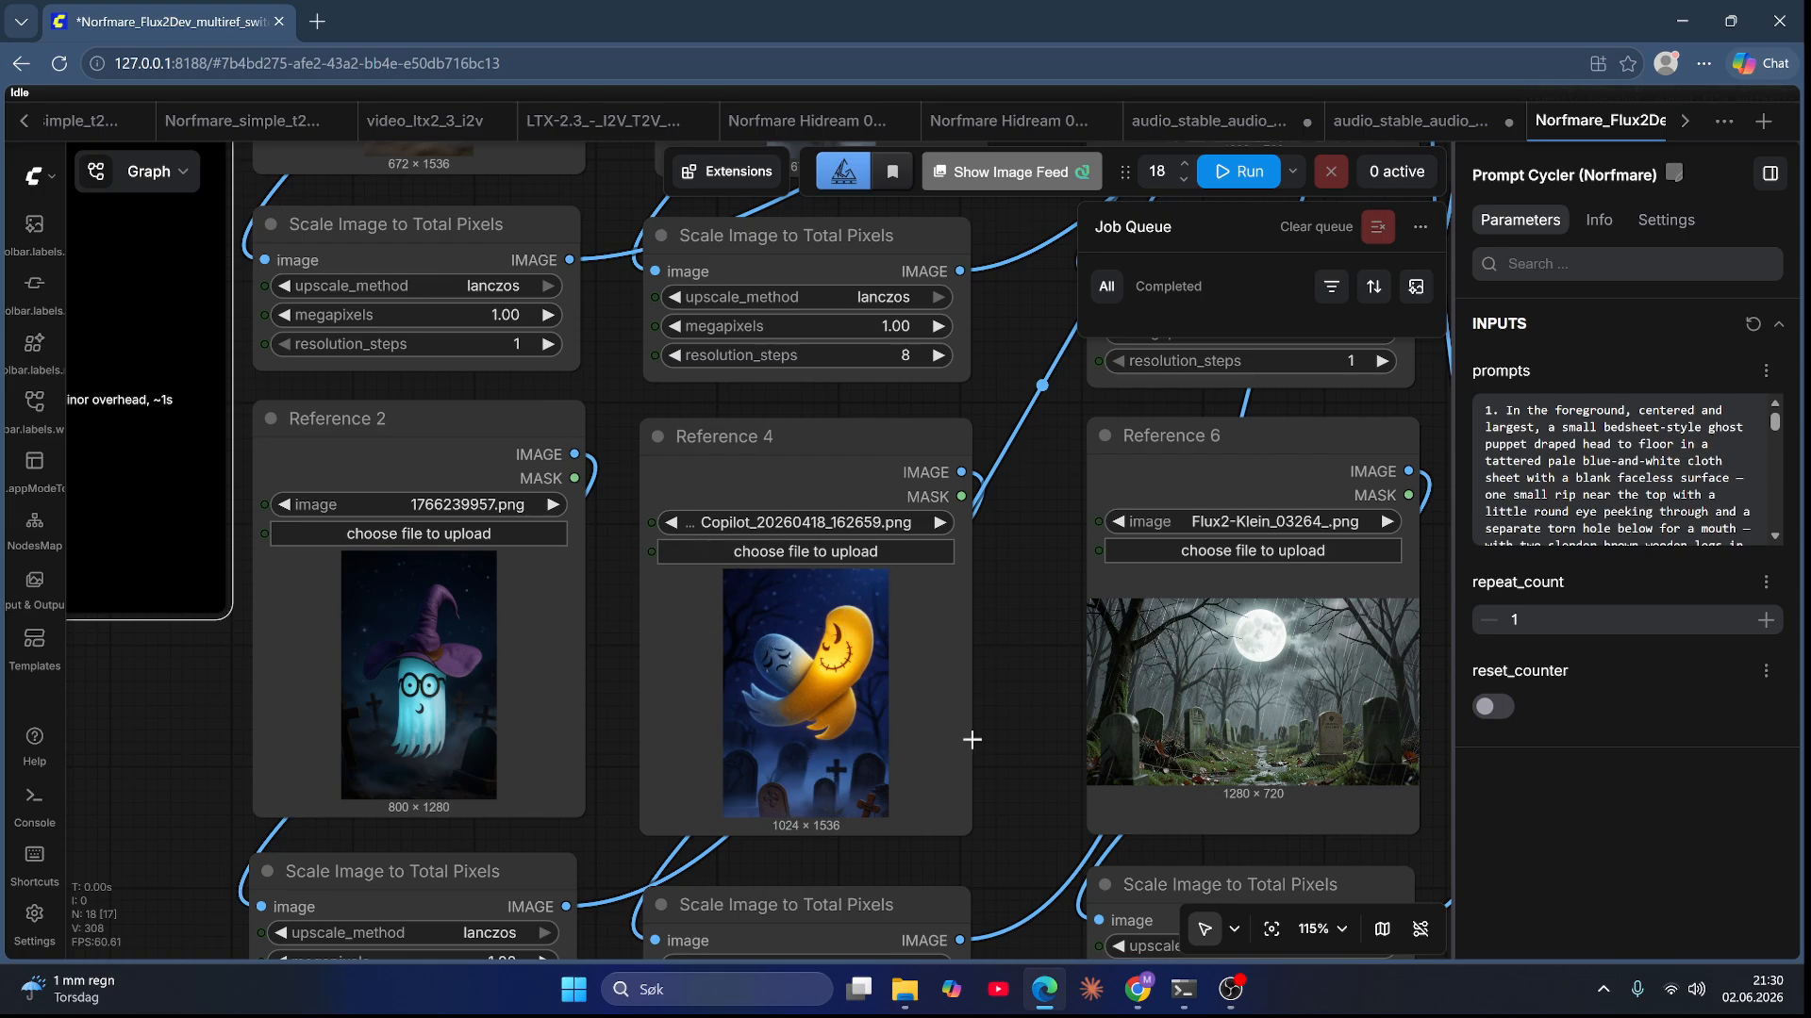
scroll(993, 730, up, 2)
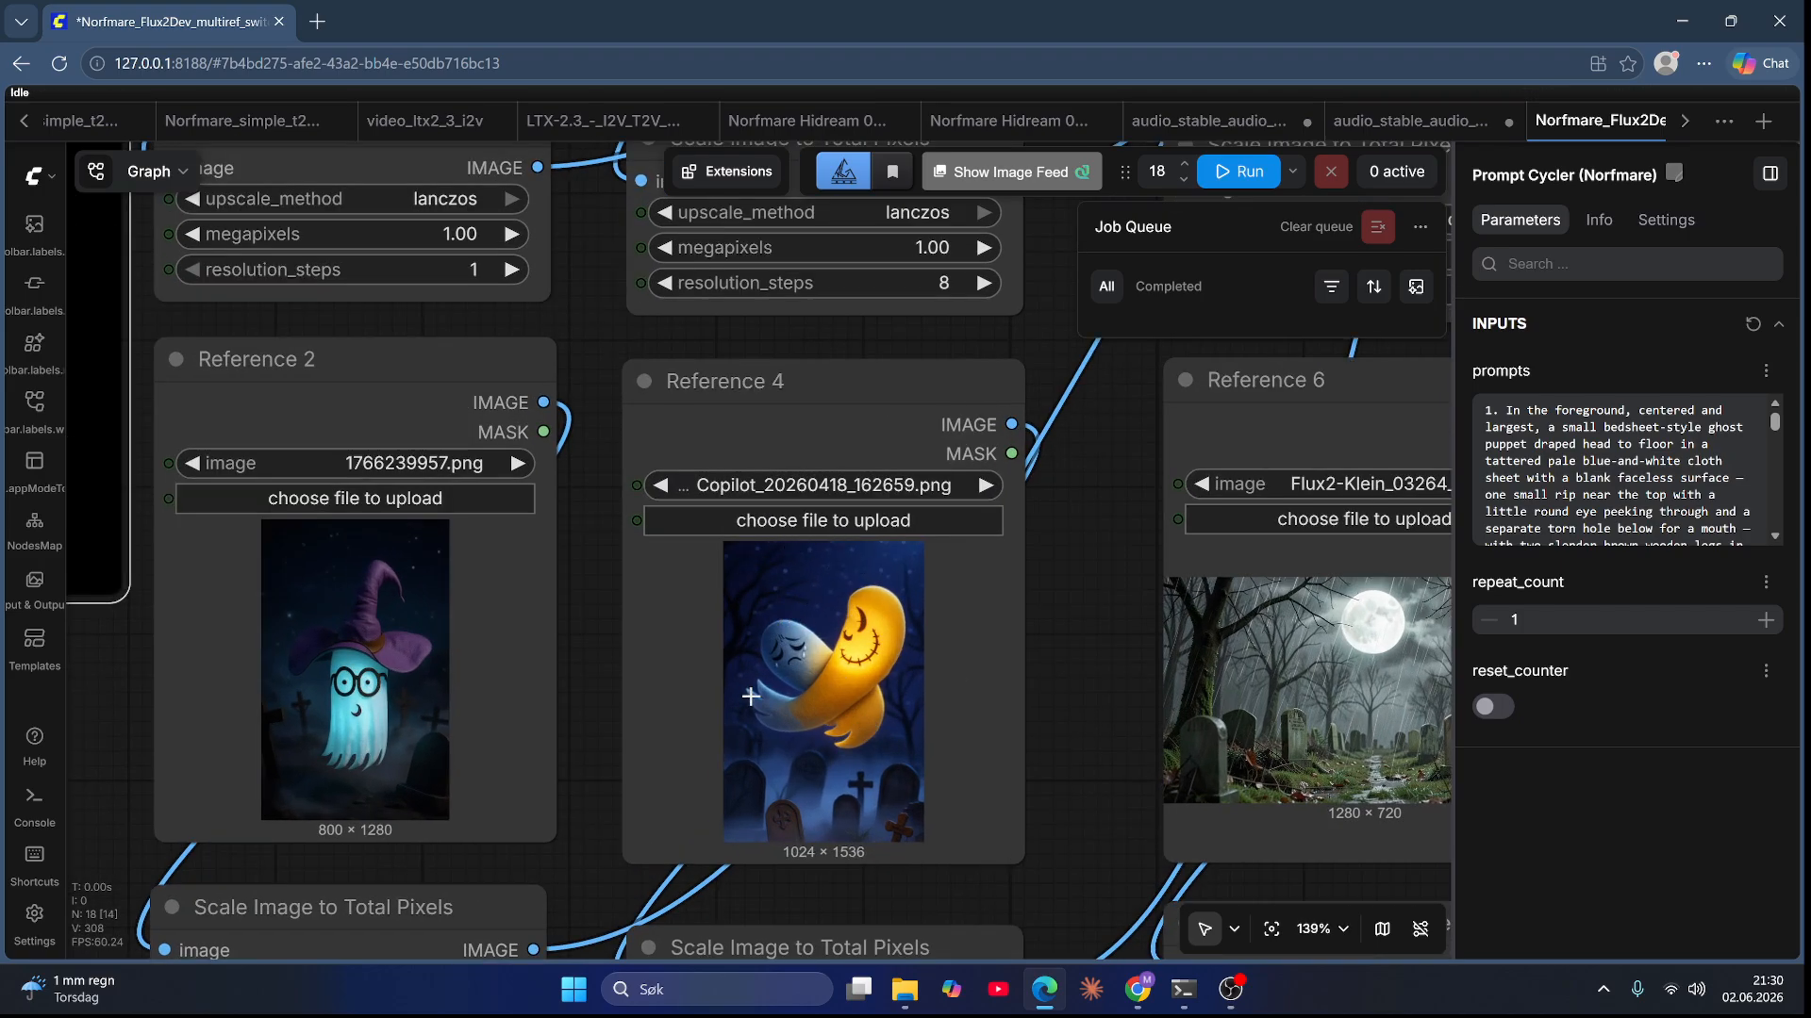
click(905, 989)
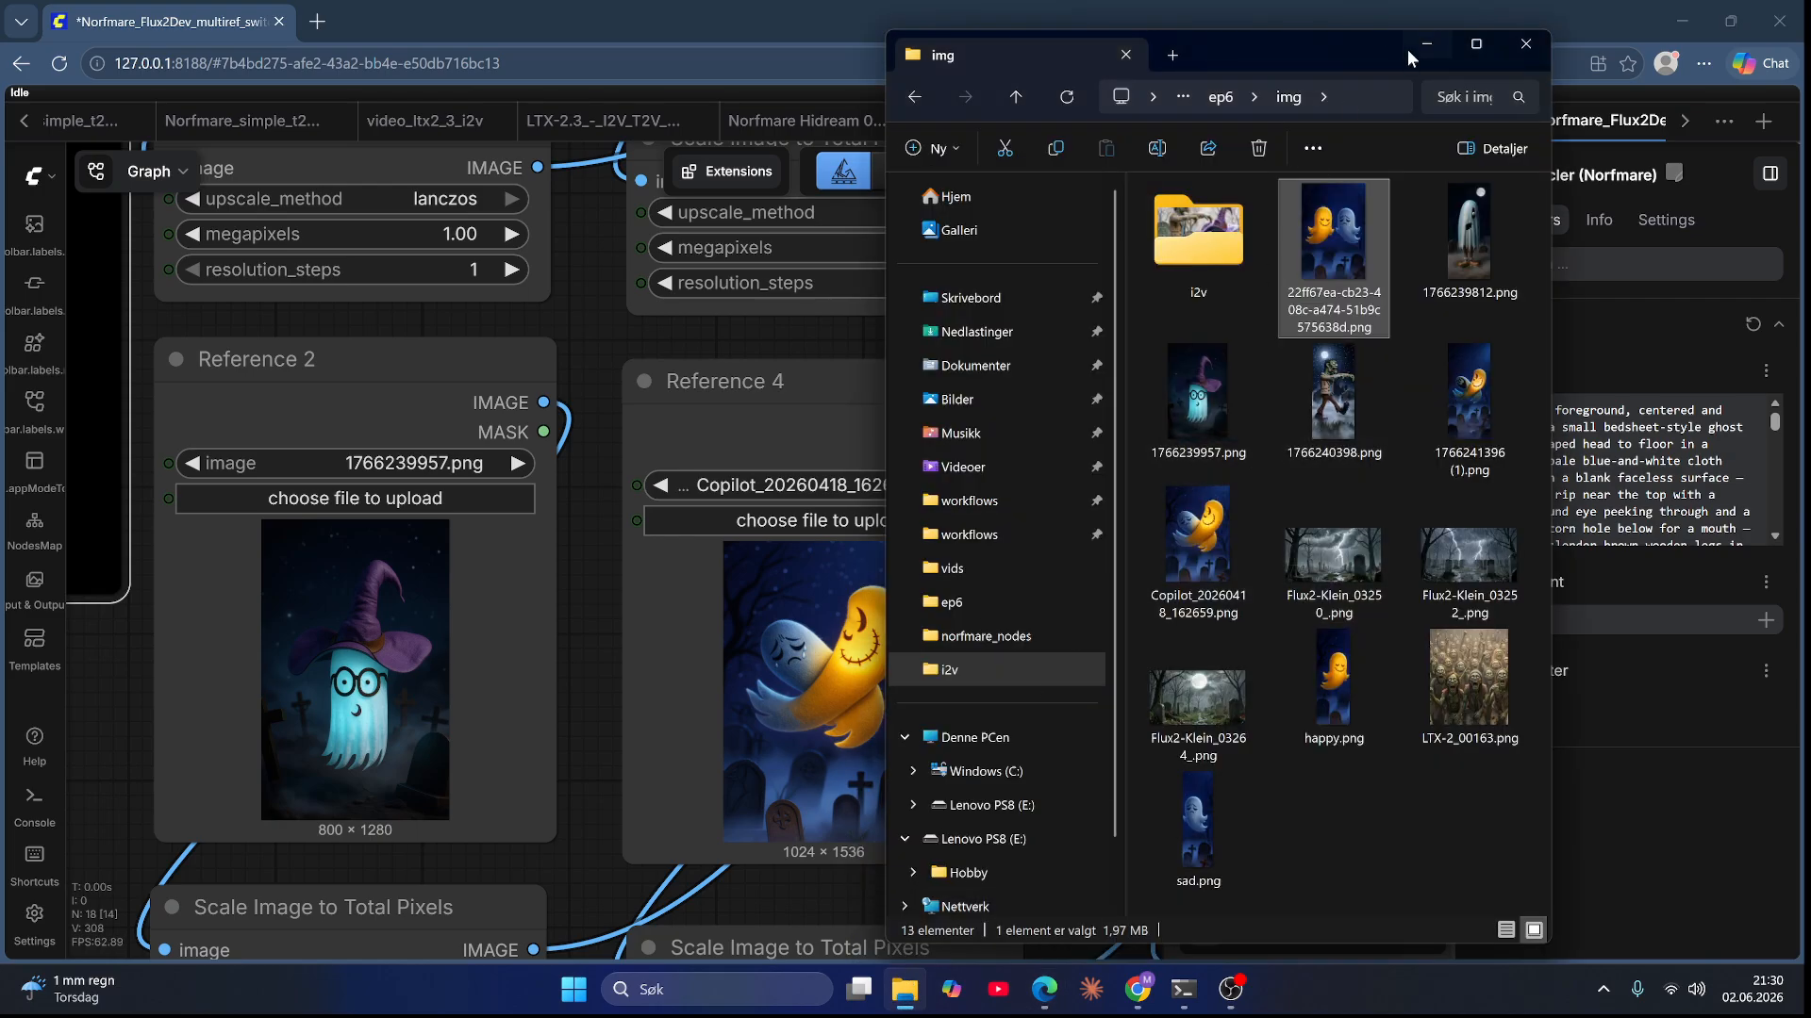
drag(1333, 73, 1552, 45)
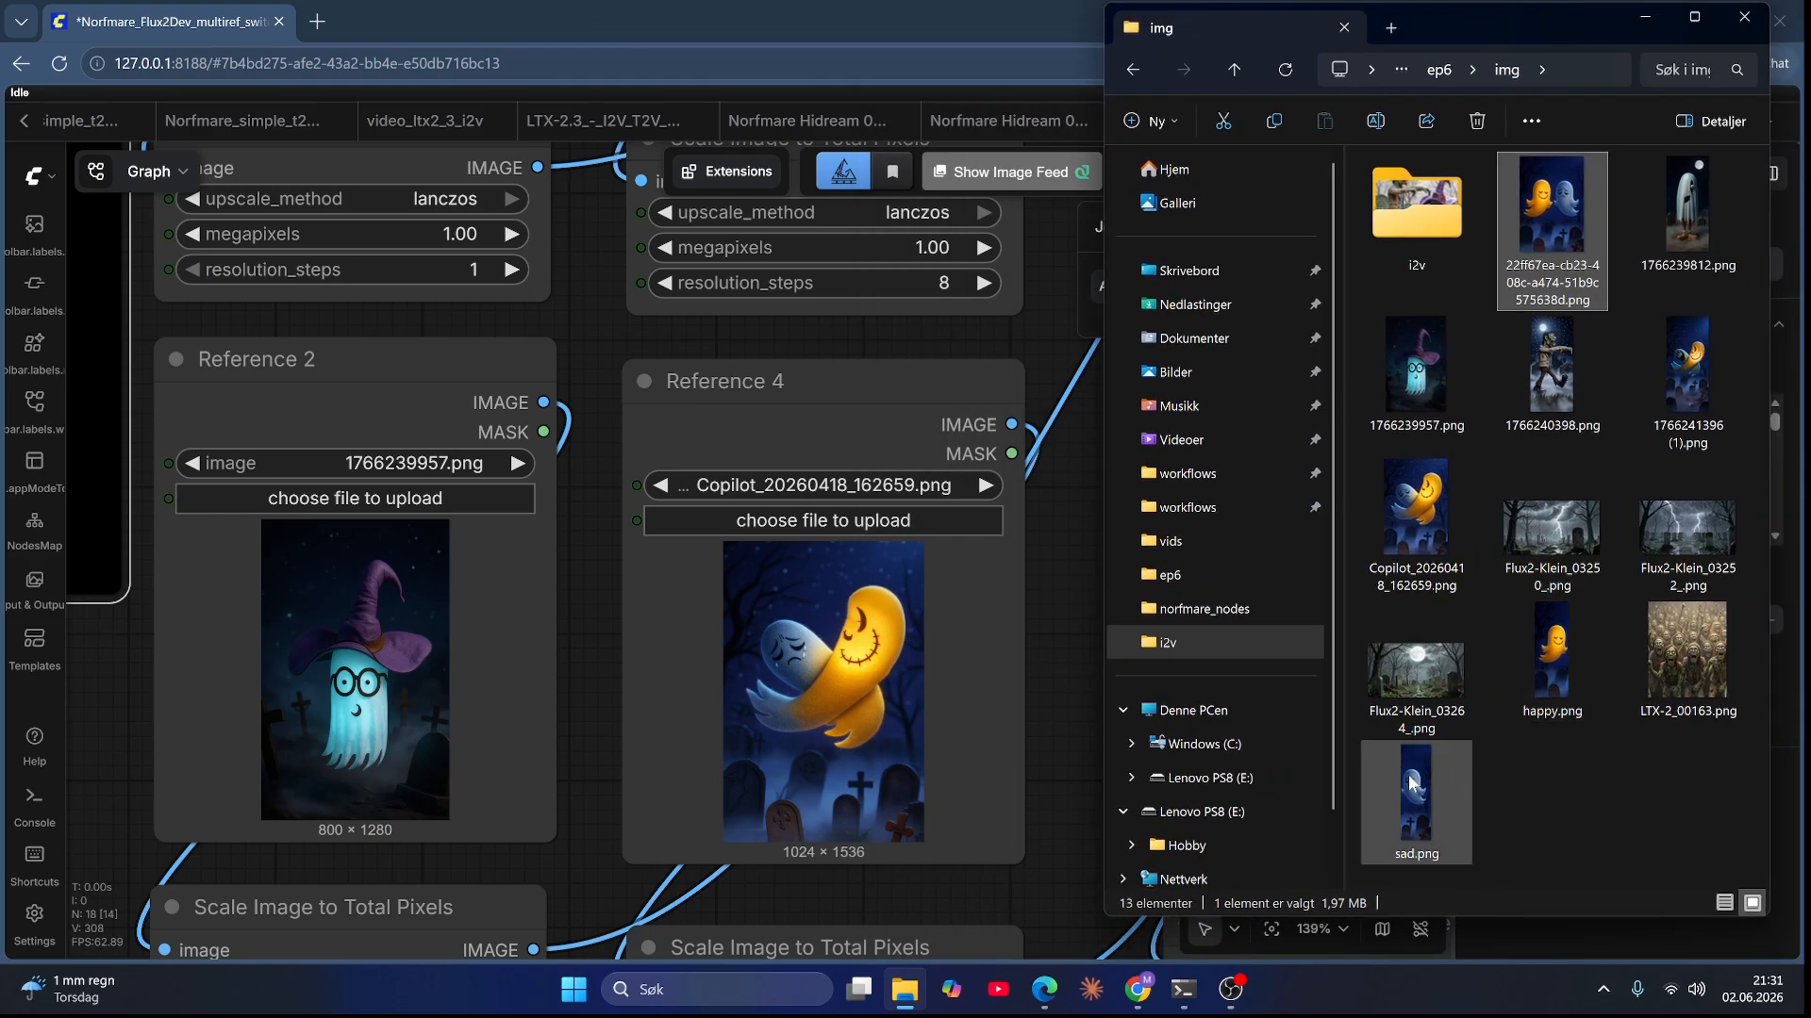
drag(1412, 783, 849, 722)
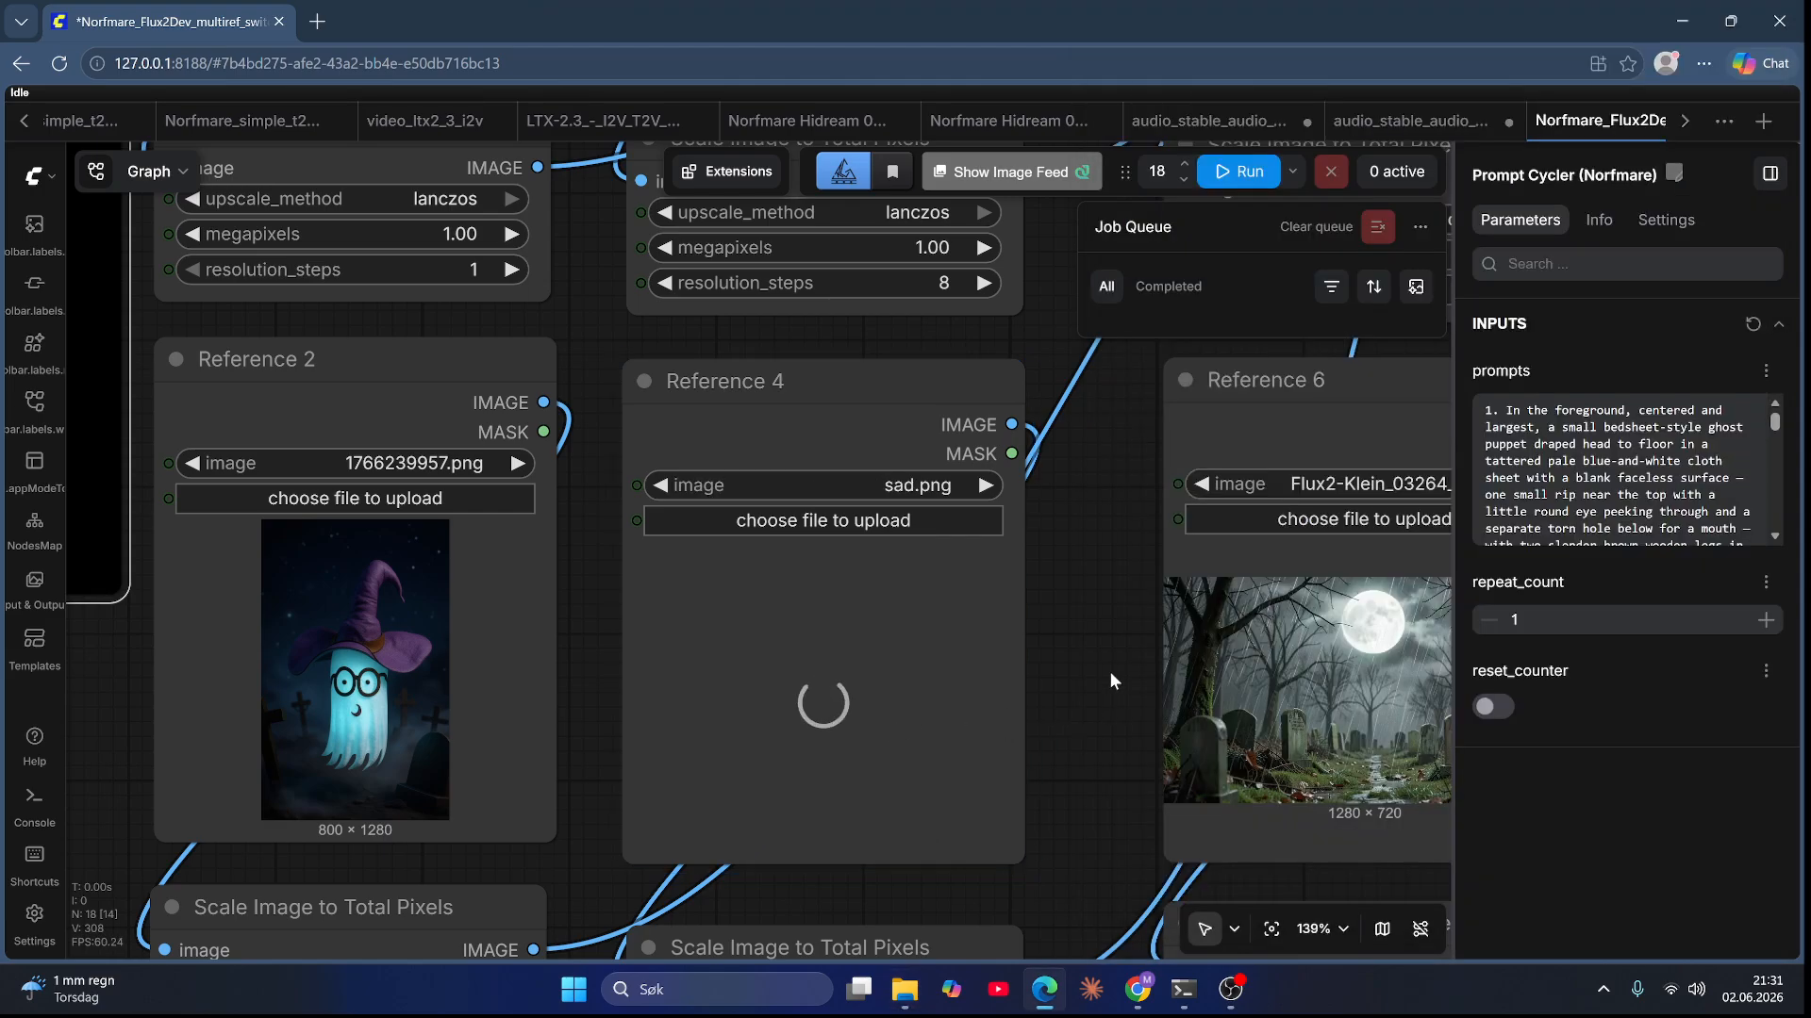
Step: Load happy.png from File Explorer into the Reference 5 node
scroll(1112, 674, down, 9)
drag(1126, 669, 971, 773)
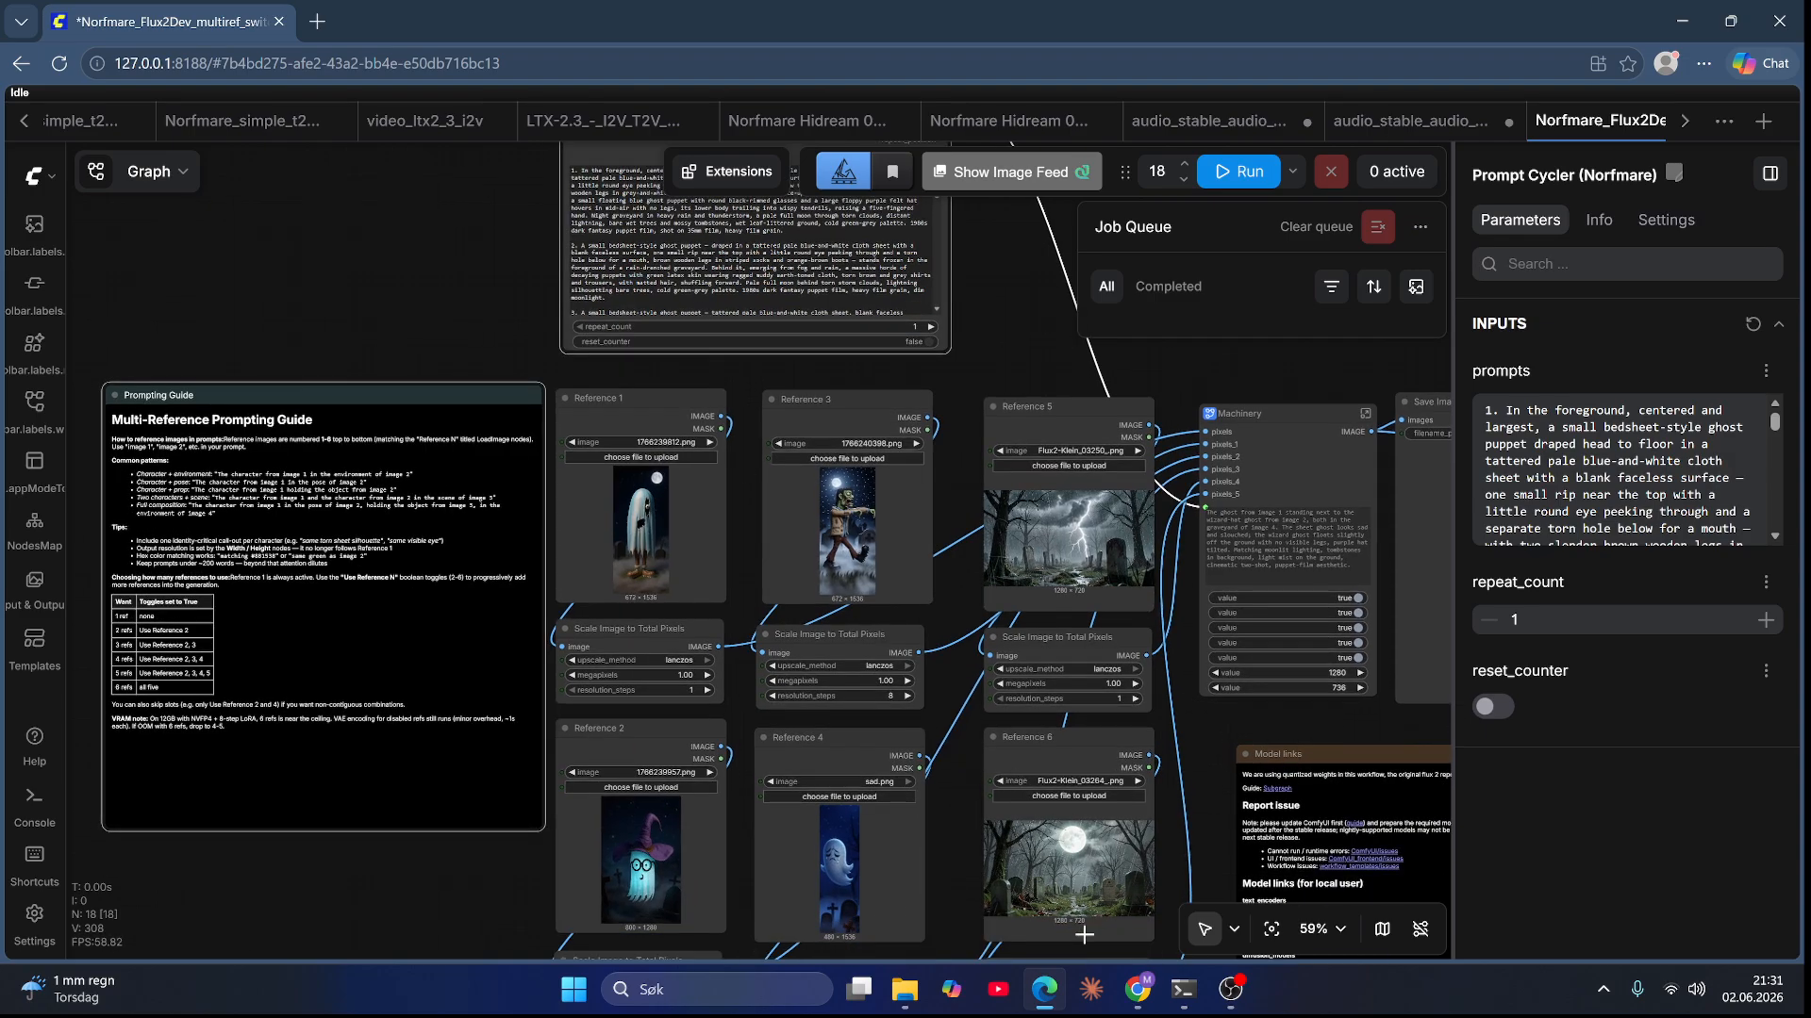
click(898, 1002)
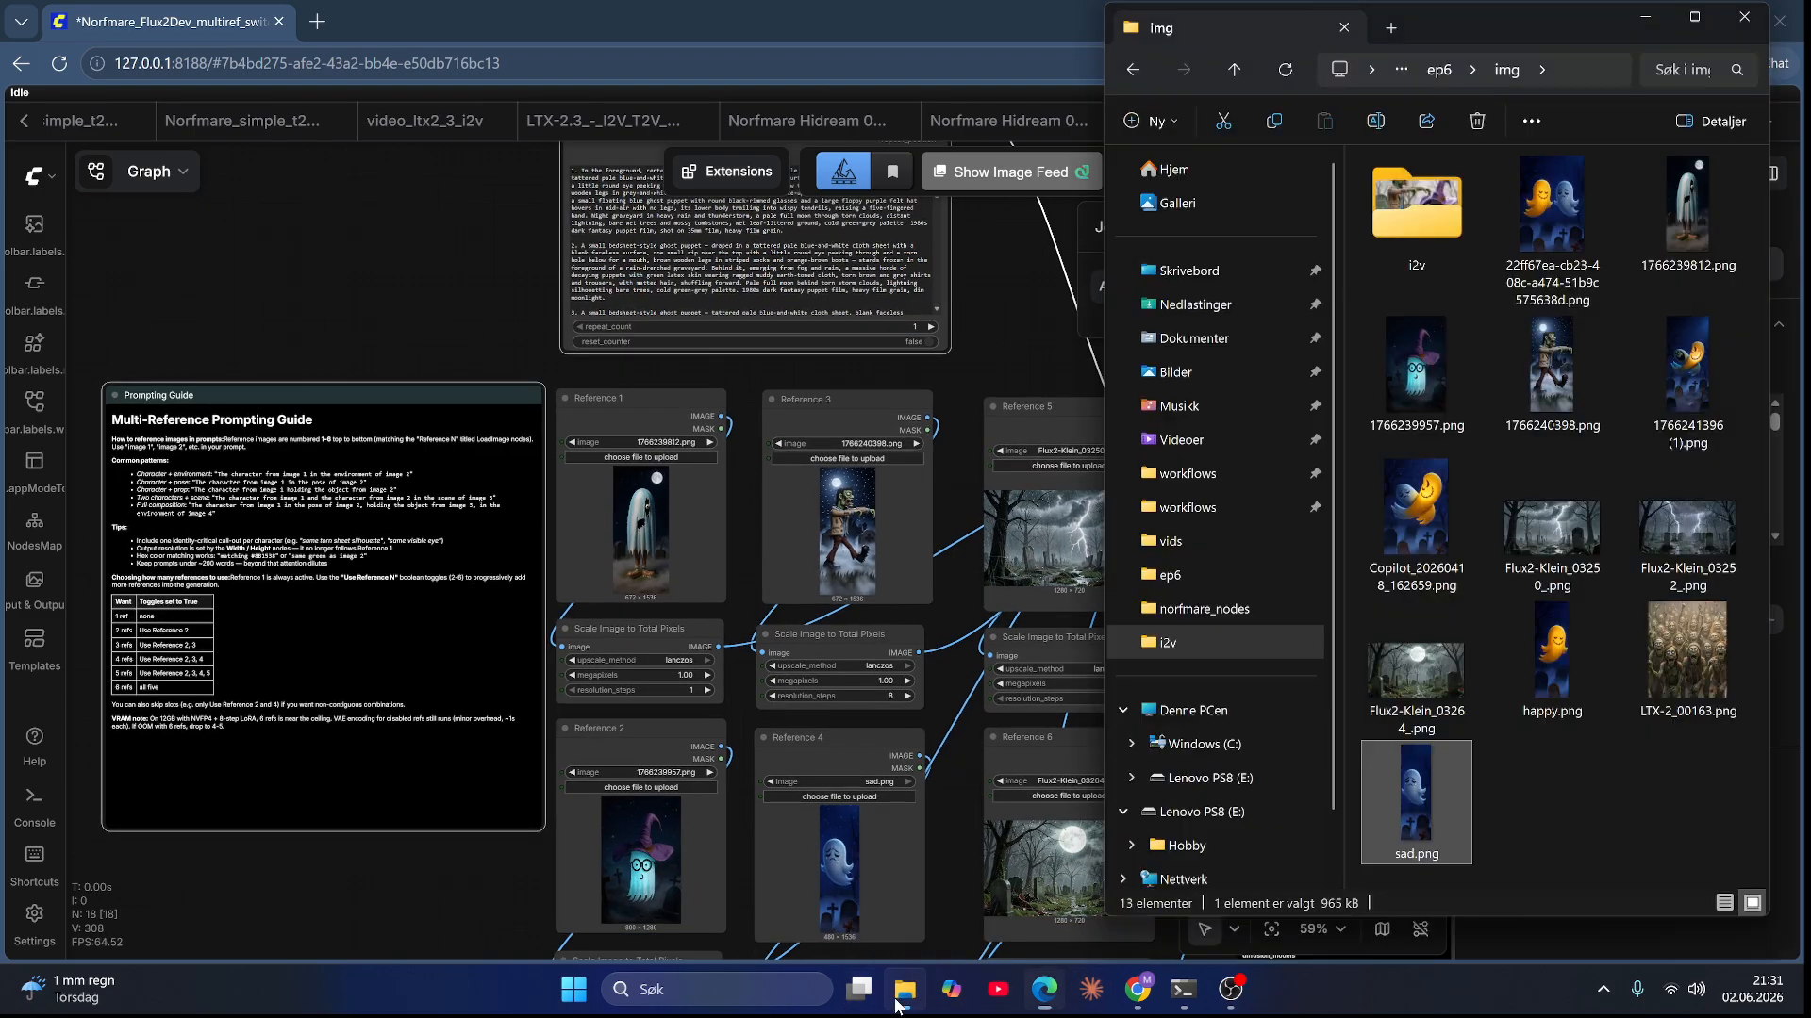
drag(1554, 646, 1041, 542)
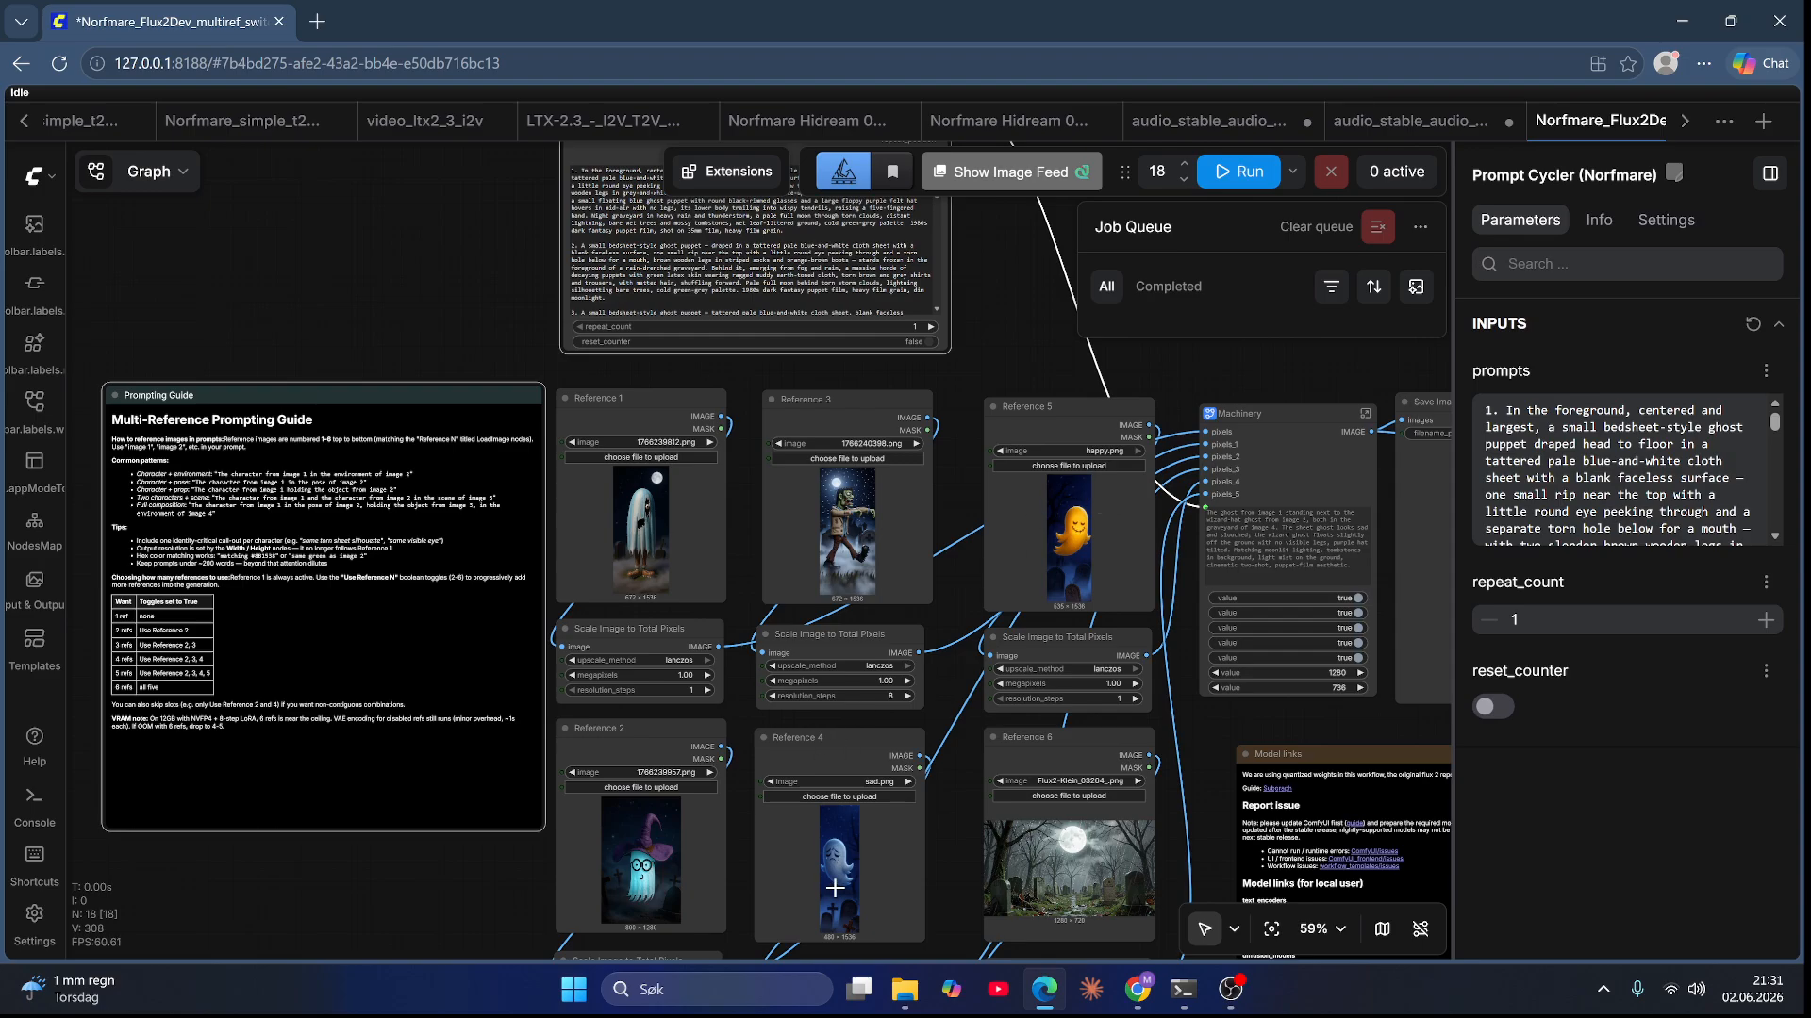
Step: Upload Flux2-Klein_03252_.png from the ep6 img folder as the Reference 6 image
drag(1038, 343, 1000, 203)
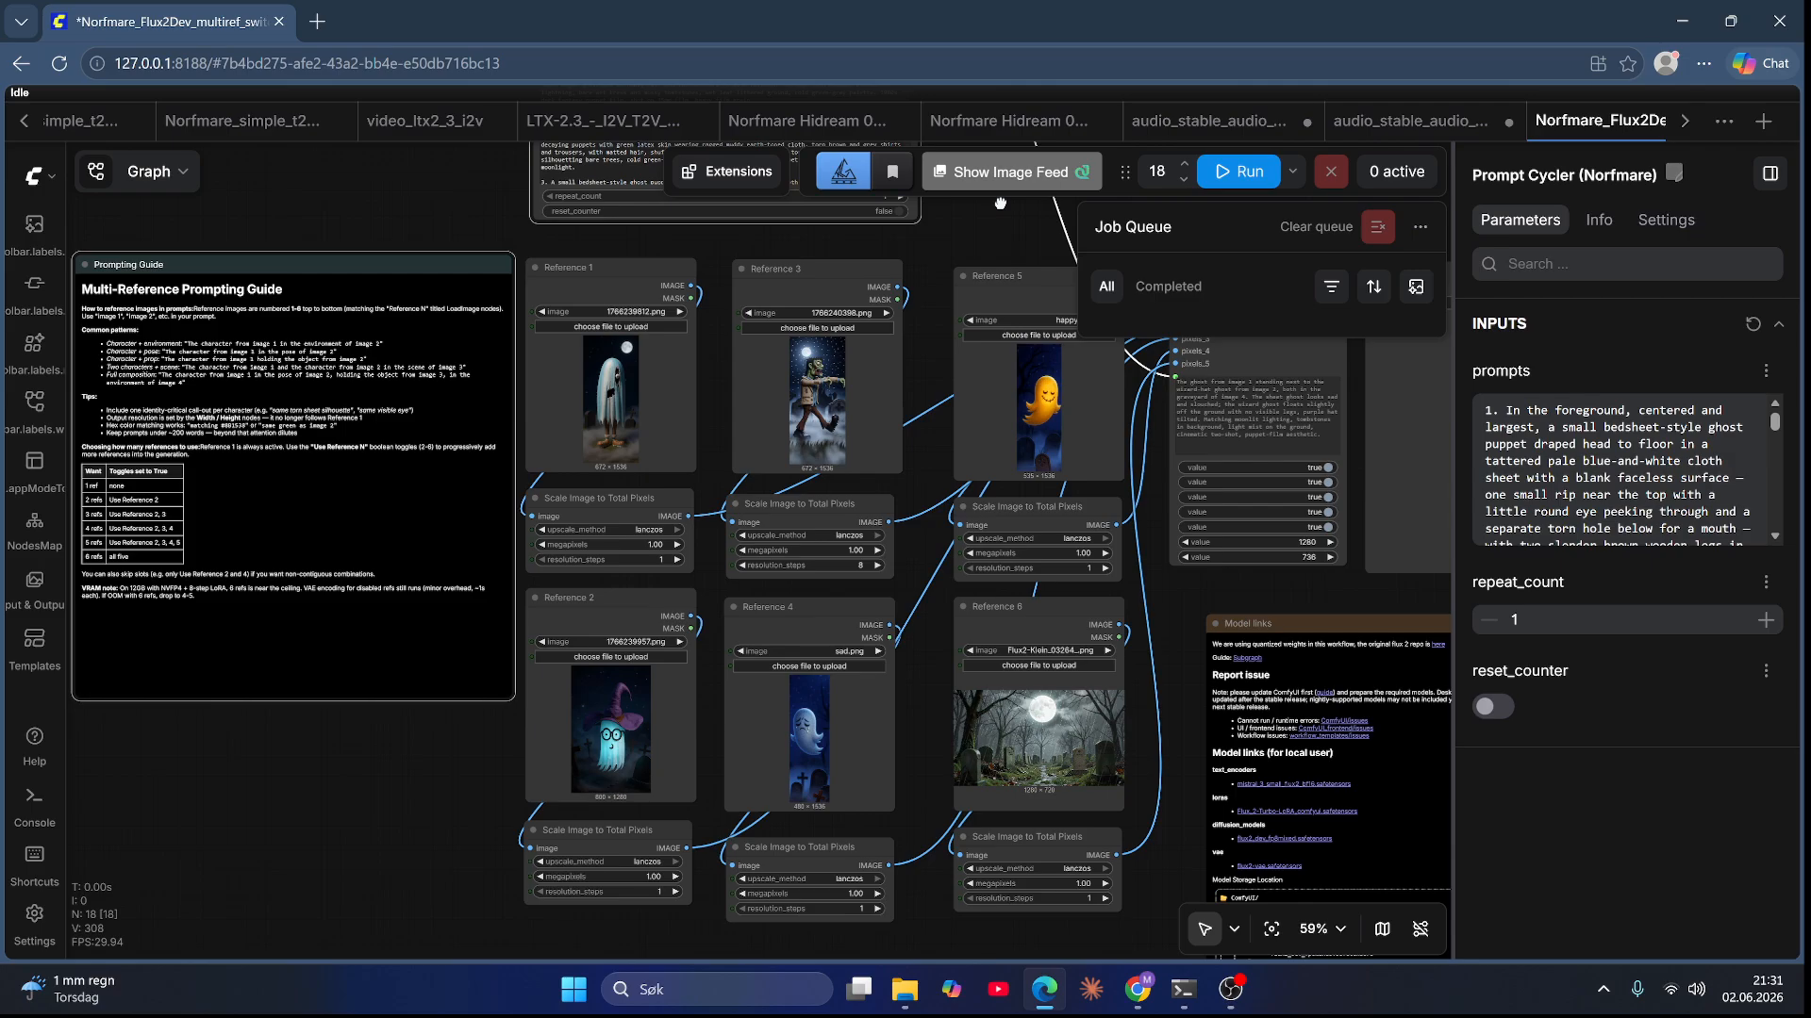
scroll(1051, 770, up, 8)
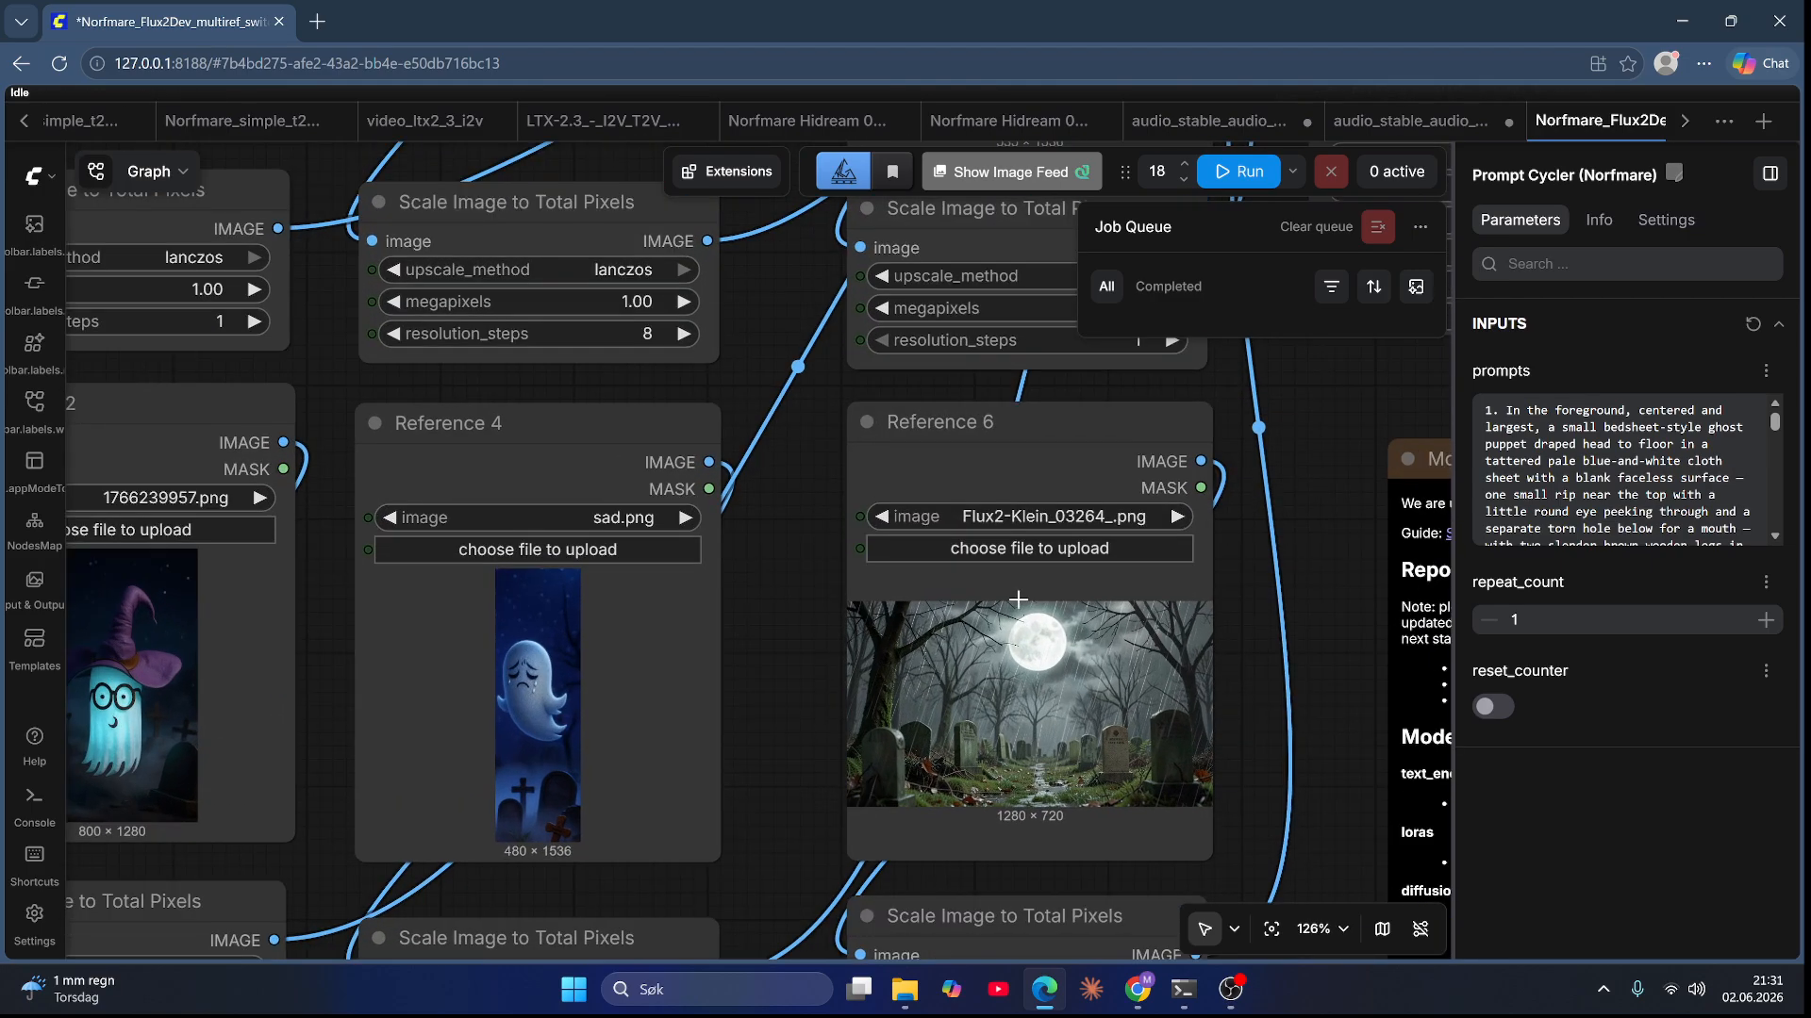
scroll(1028, 566, down, 10)
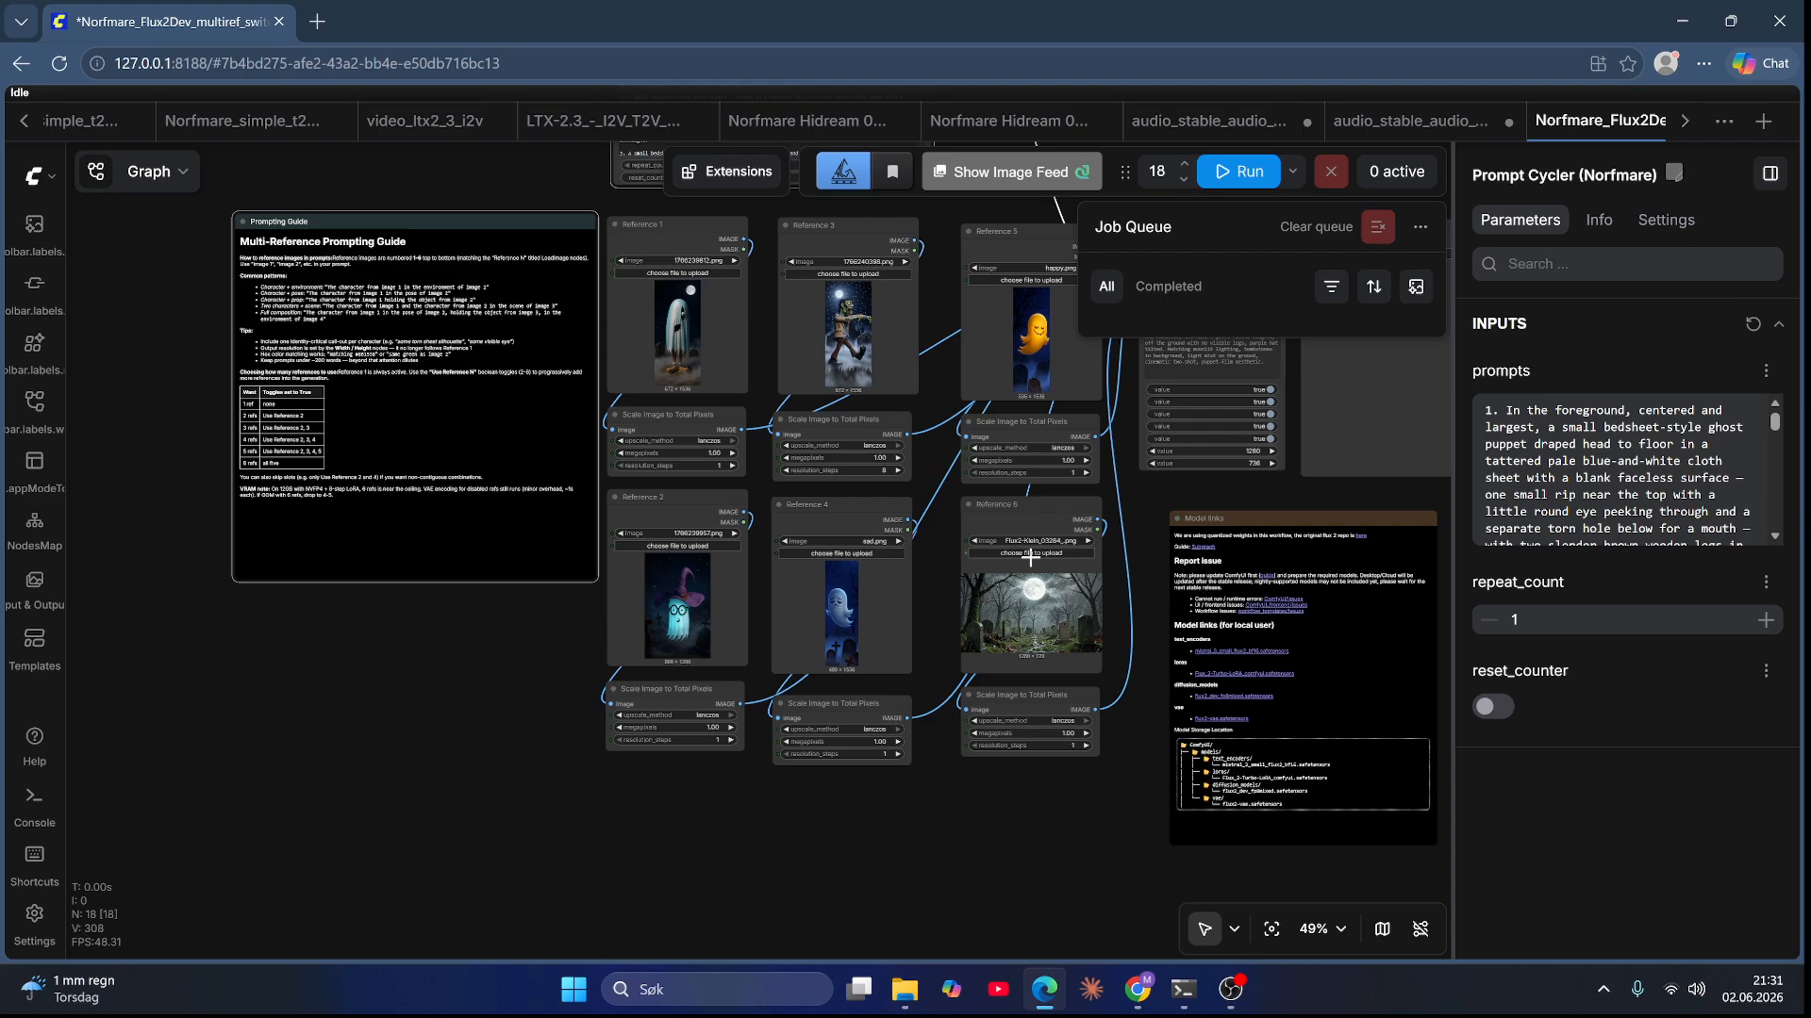
scroll(1030, 557, up, 8)
click(1022, 553)
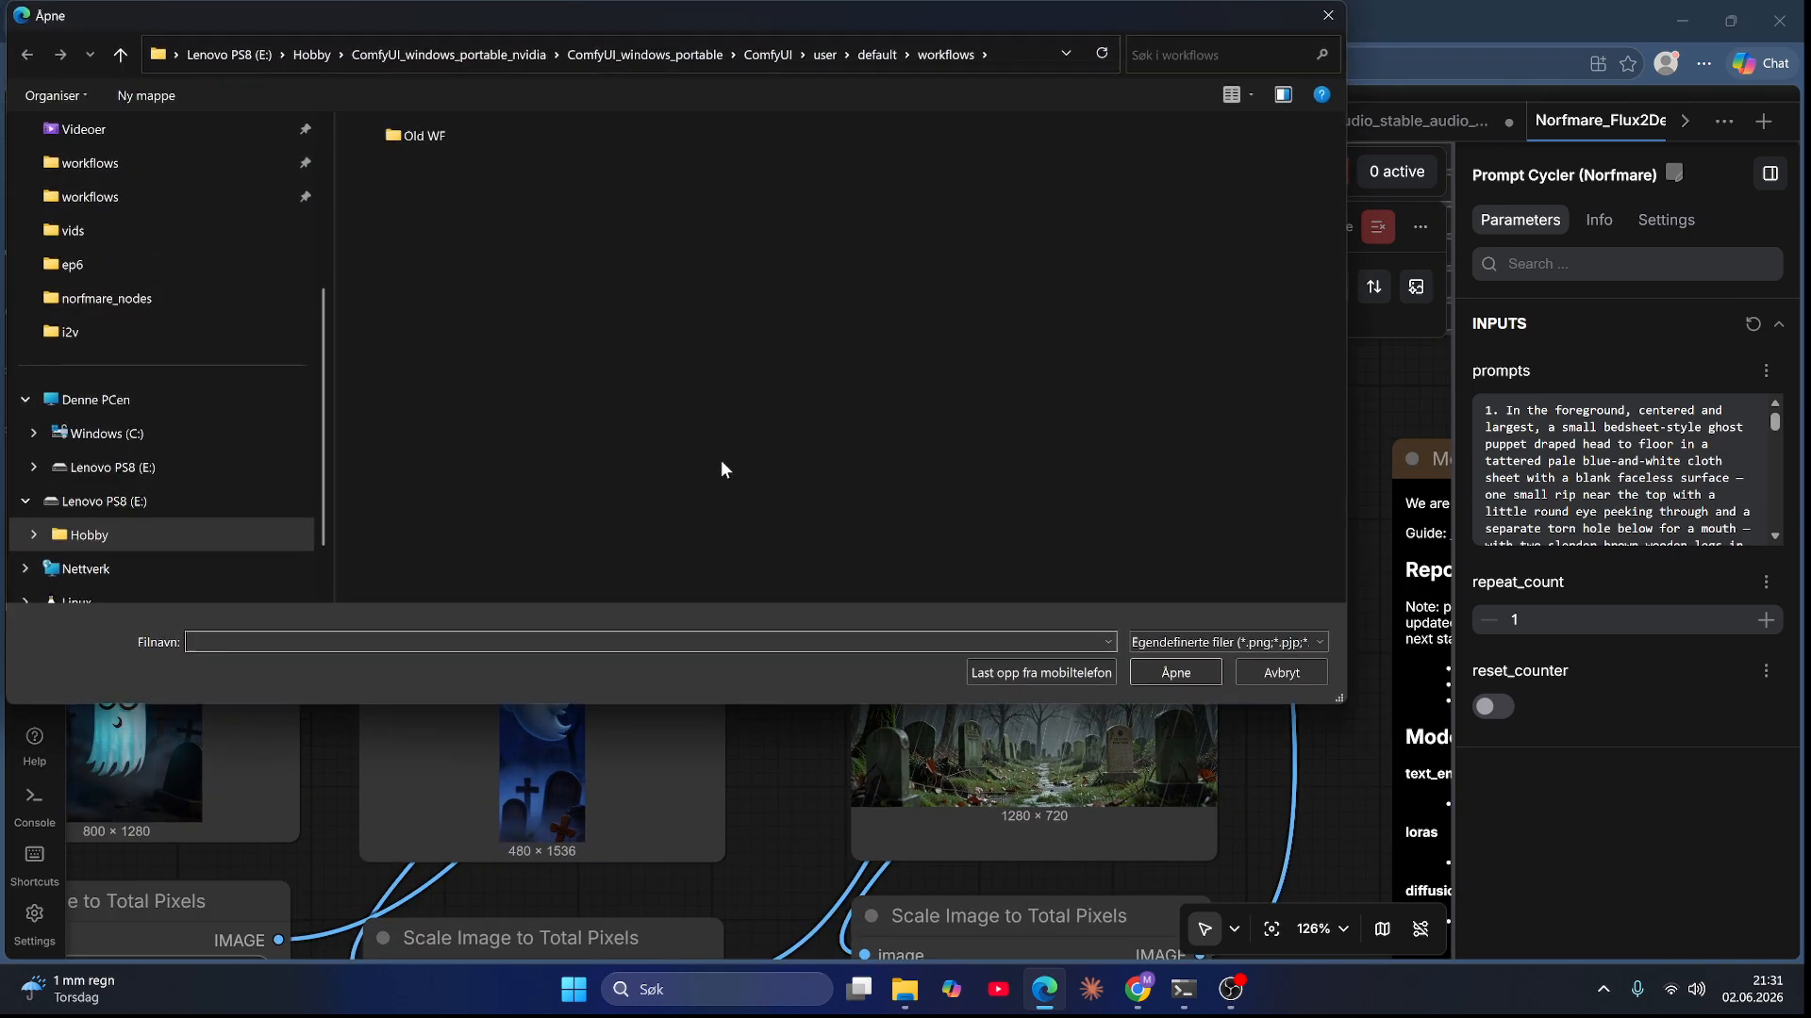
click(113, 266)
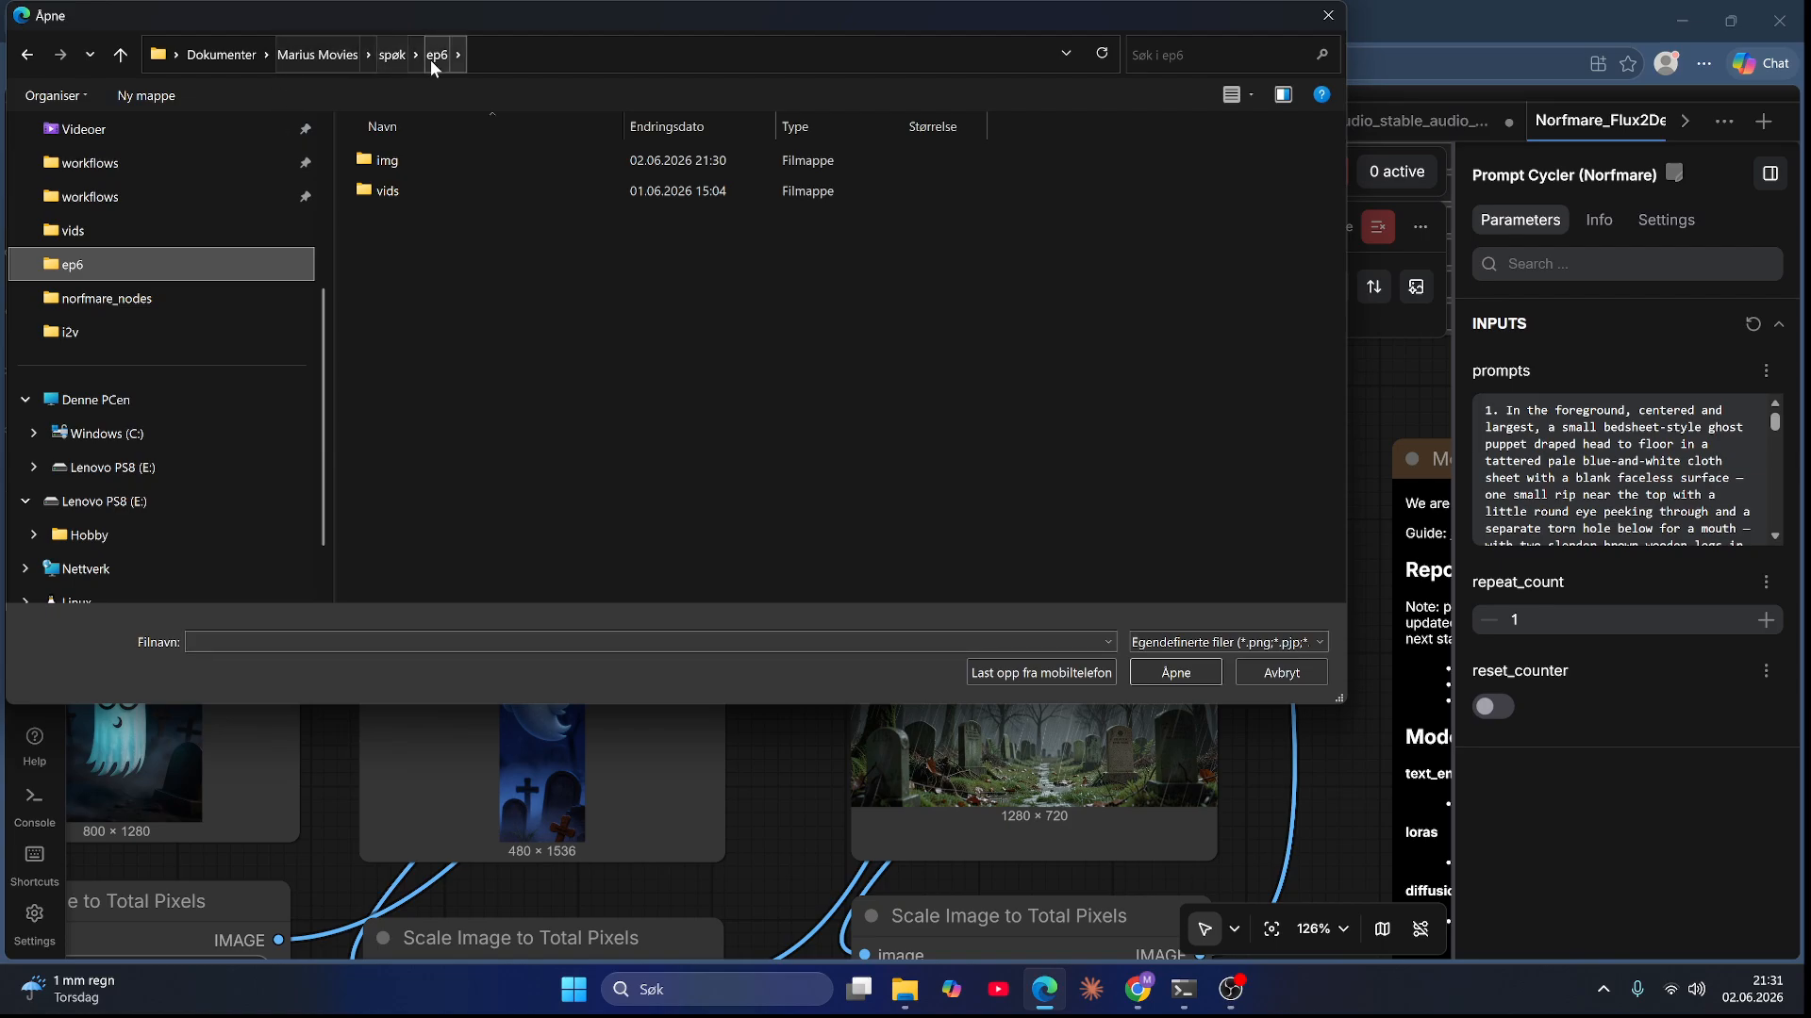
click(382, 164)
double_click(381, 164)
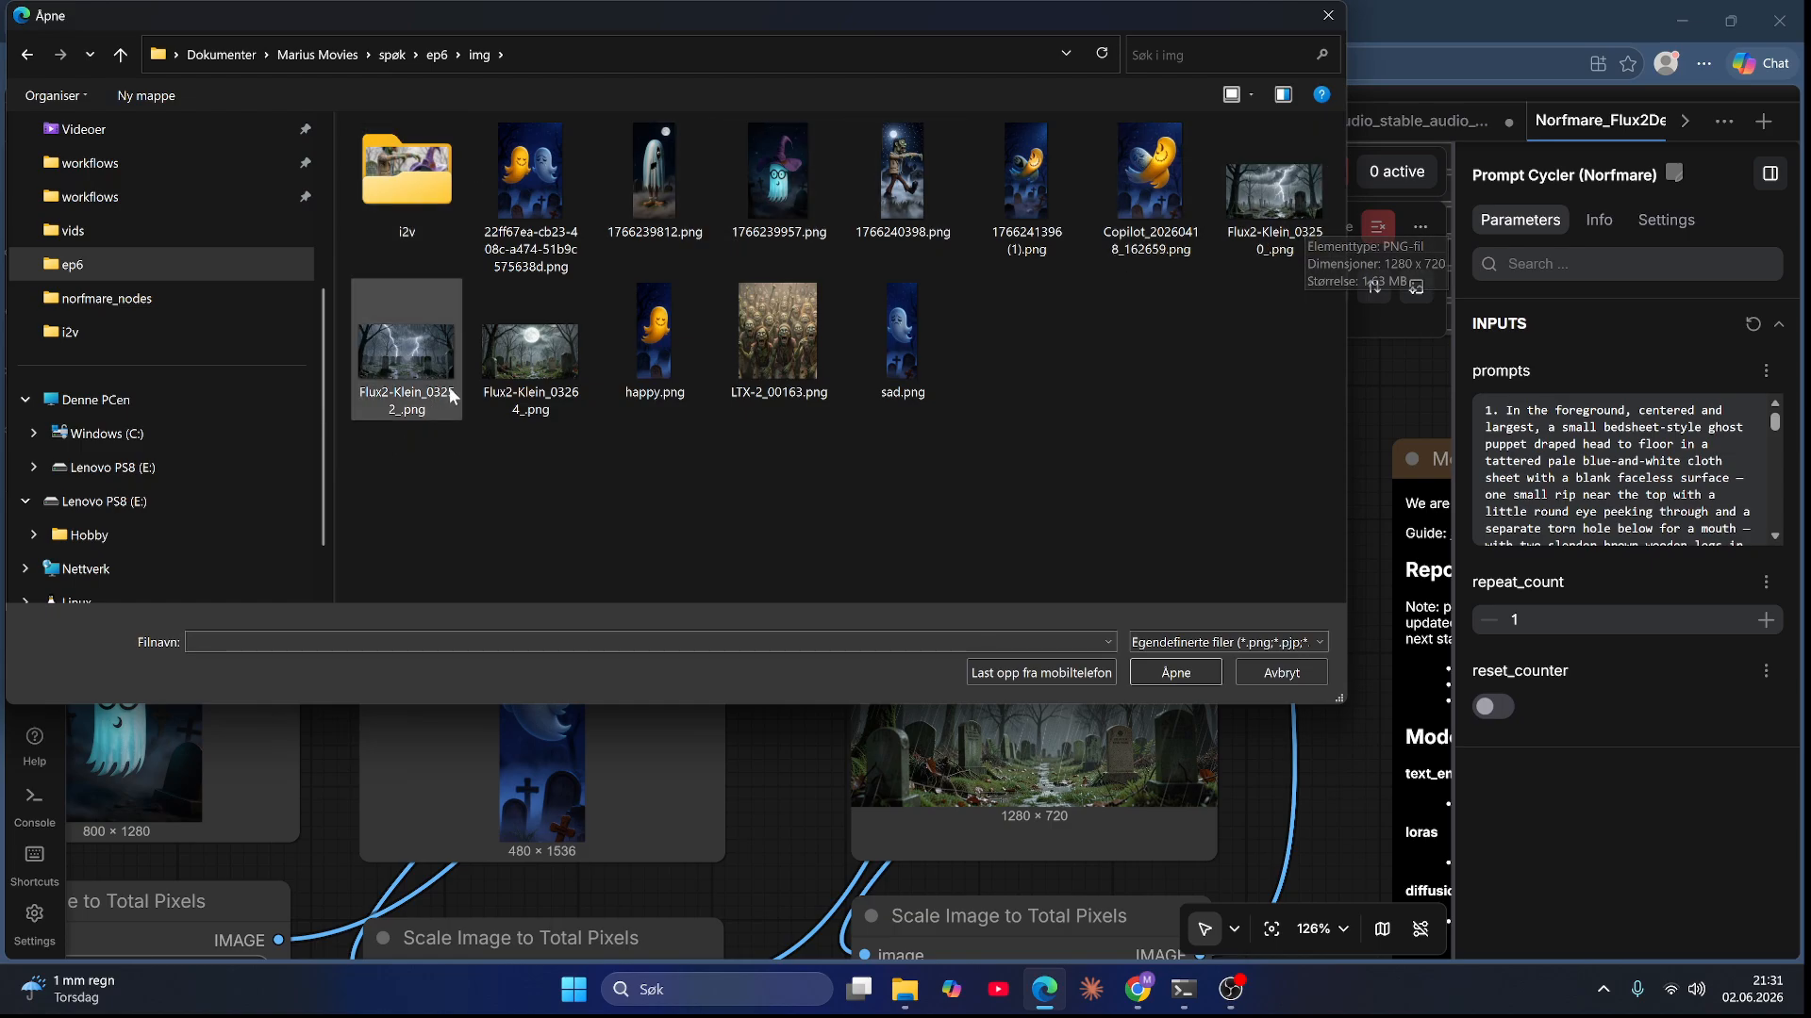
double_click(404, 373)
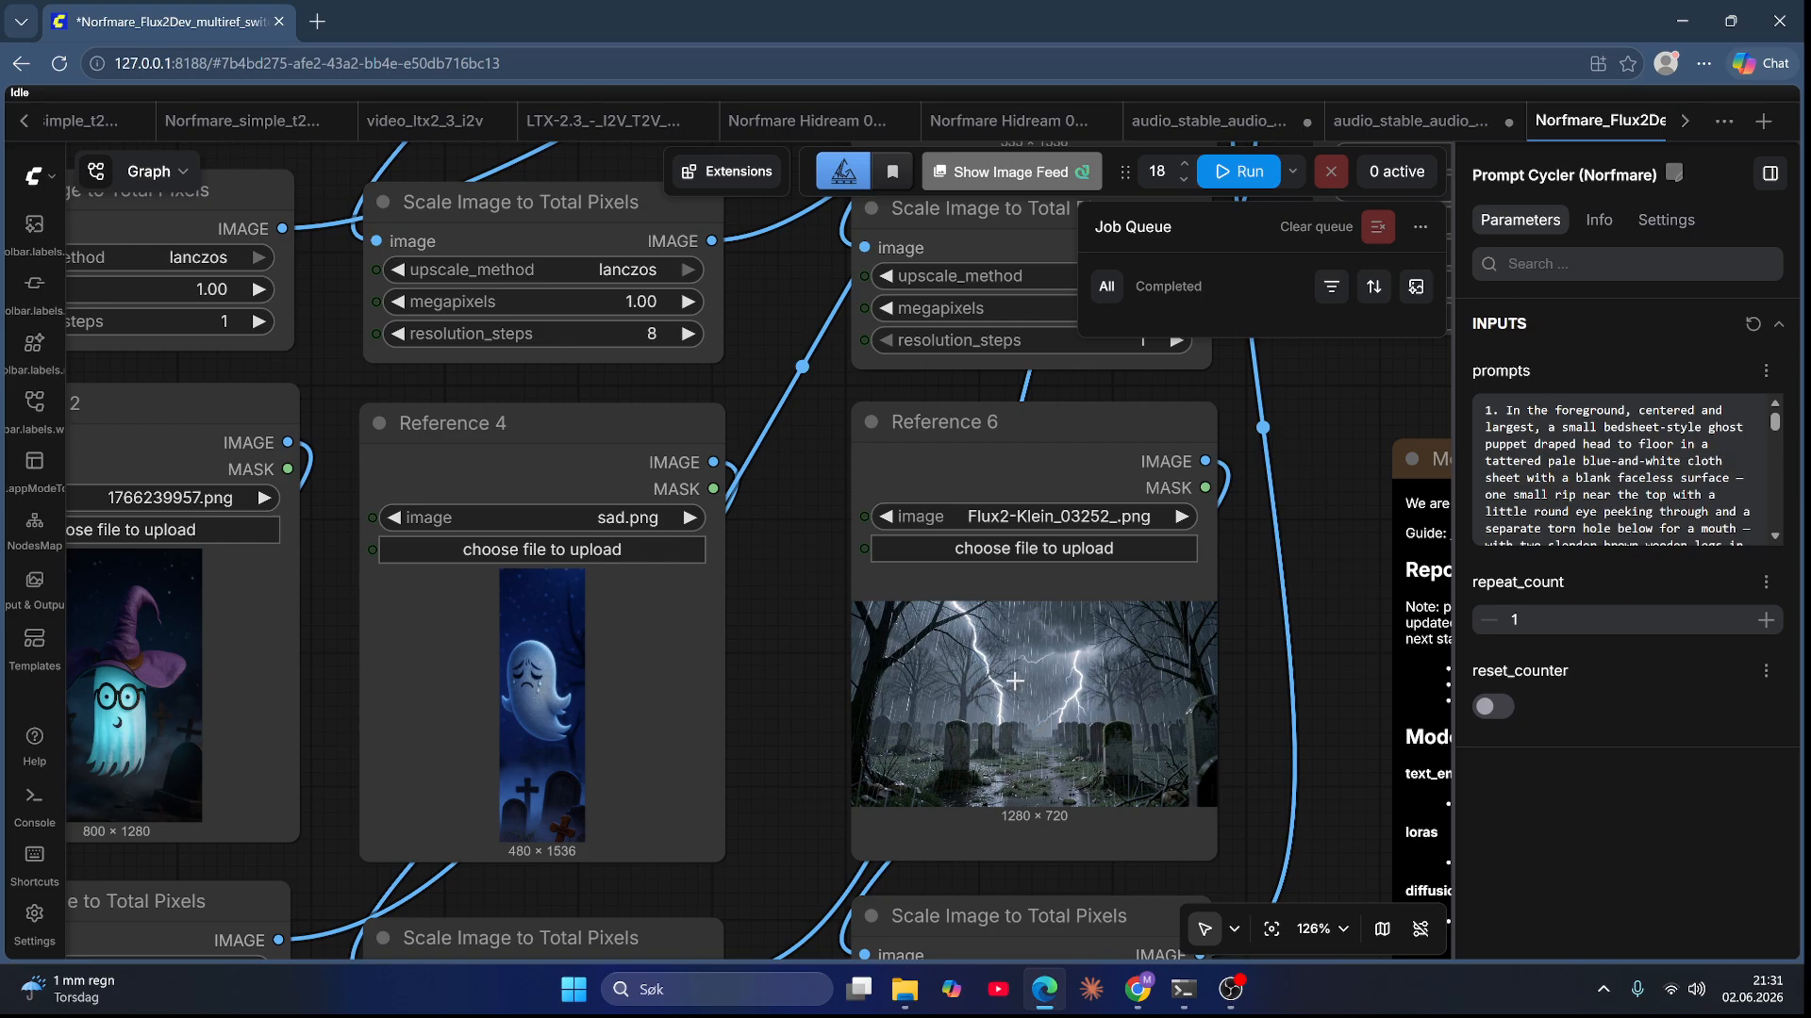
scroll(1014, 681, down, 10)
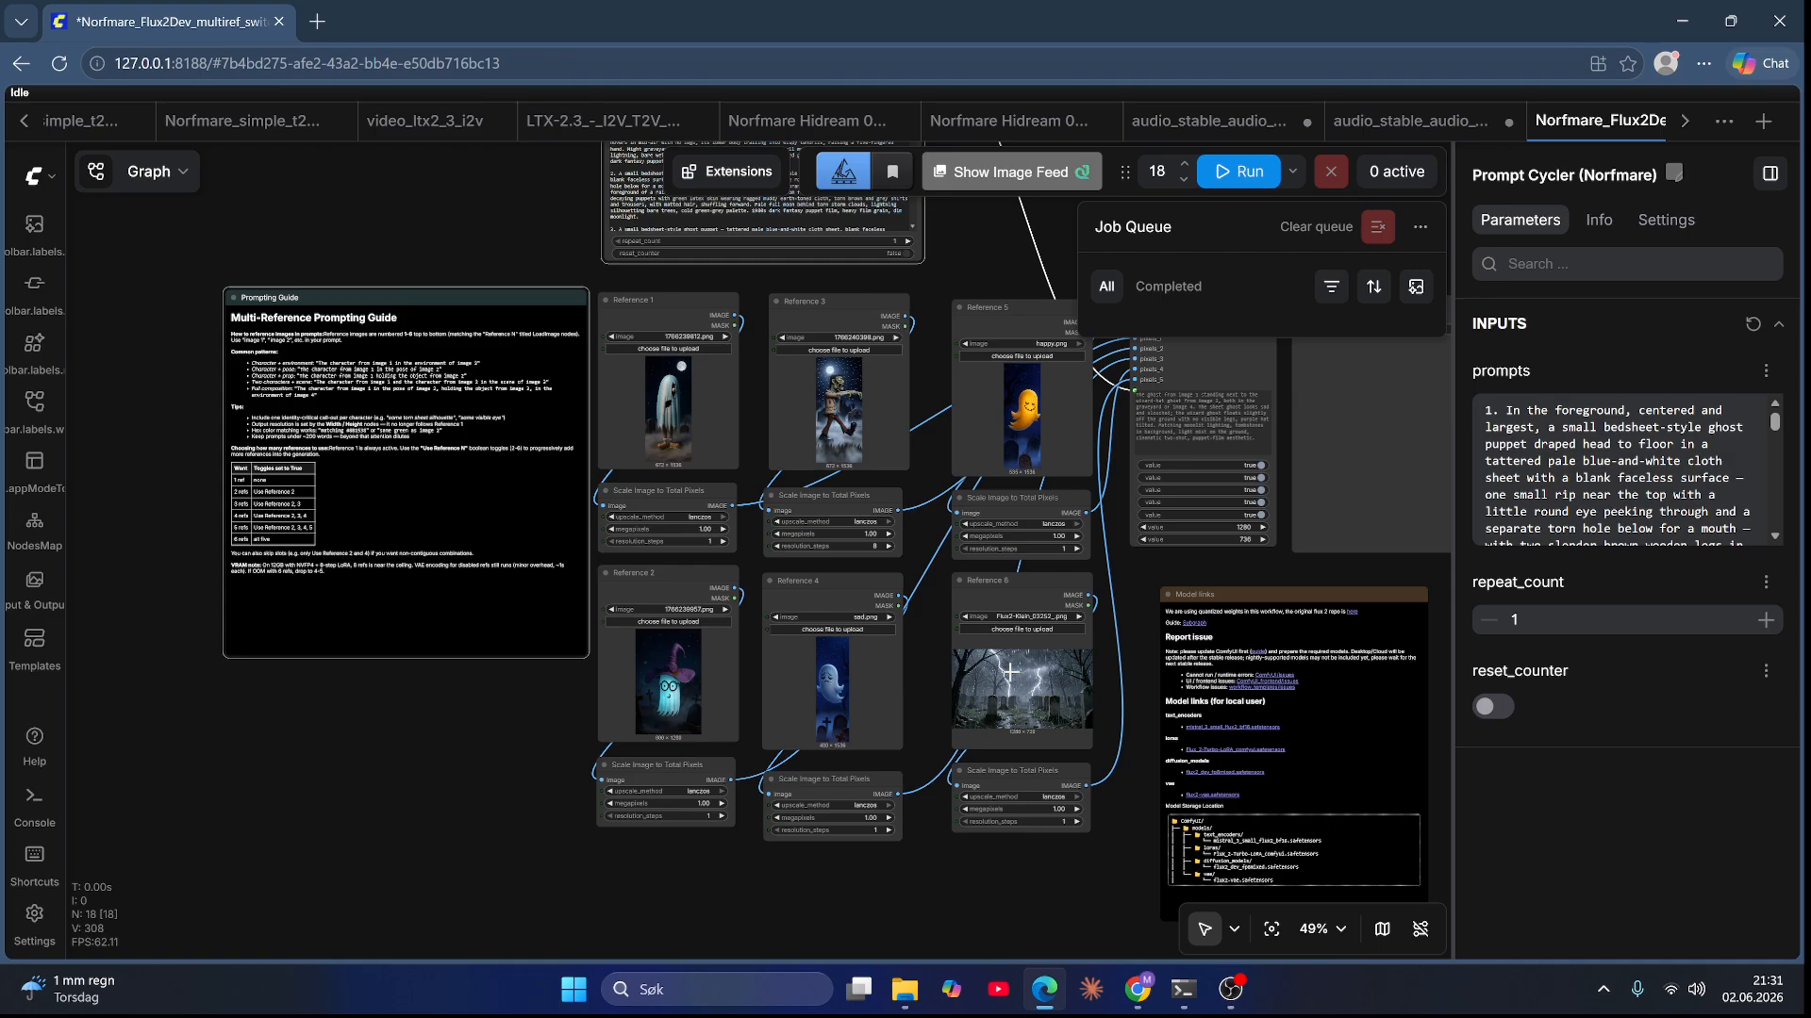
drag(999, 238, 984, 277)
scroll(1002, 596, up, 5)
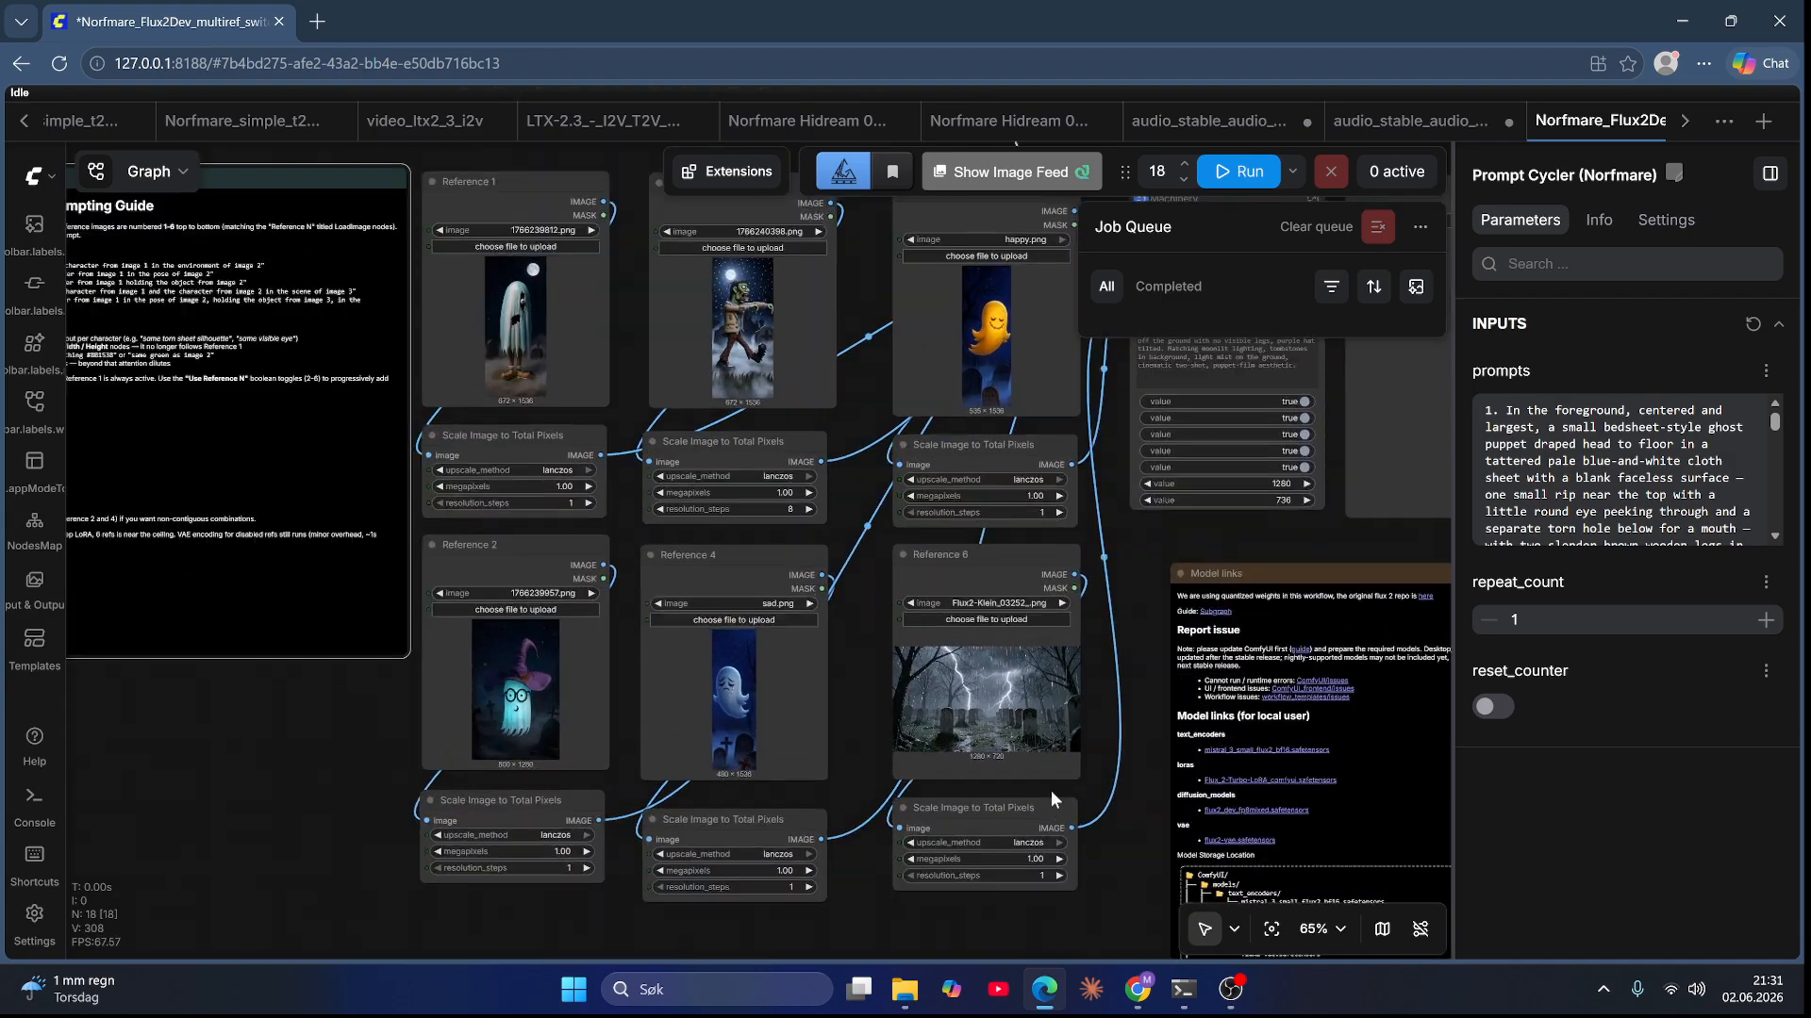
scroll(944, 653, up, 5)
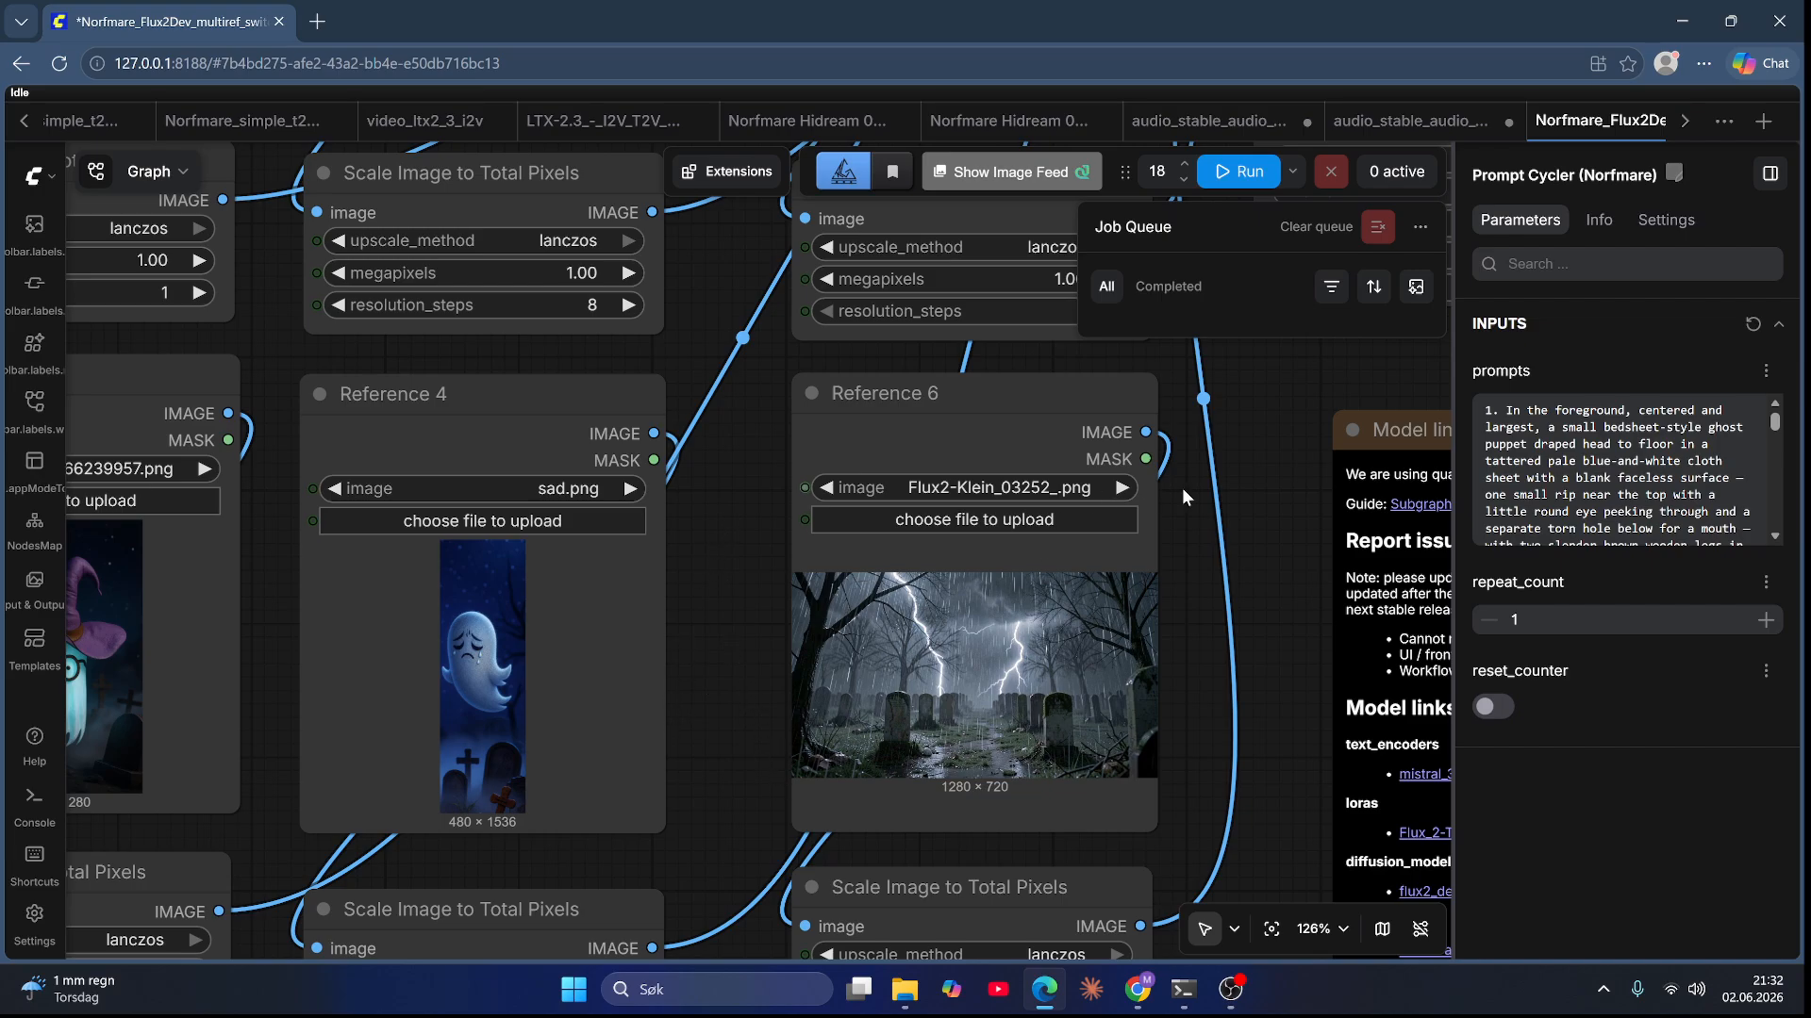
Step: Review the prompt text in the Prompt Cycler node and inspect the Reference 6 graveyard image
click(1570, 460)
scroll(1570, 459, down, 8)
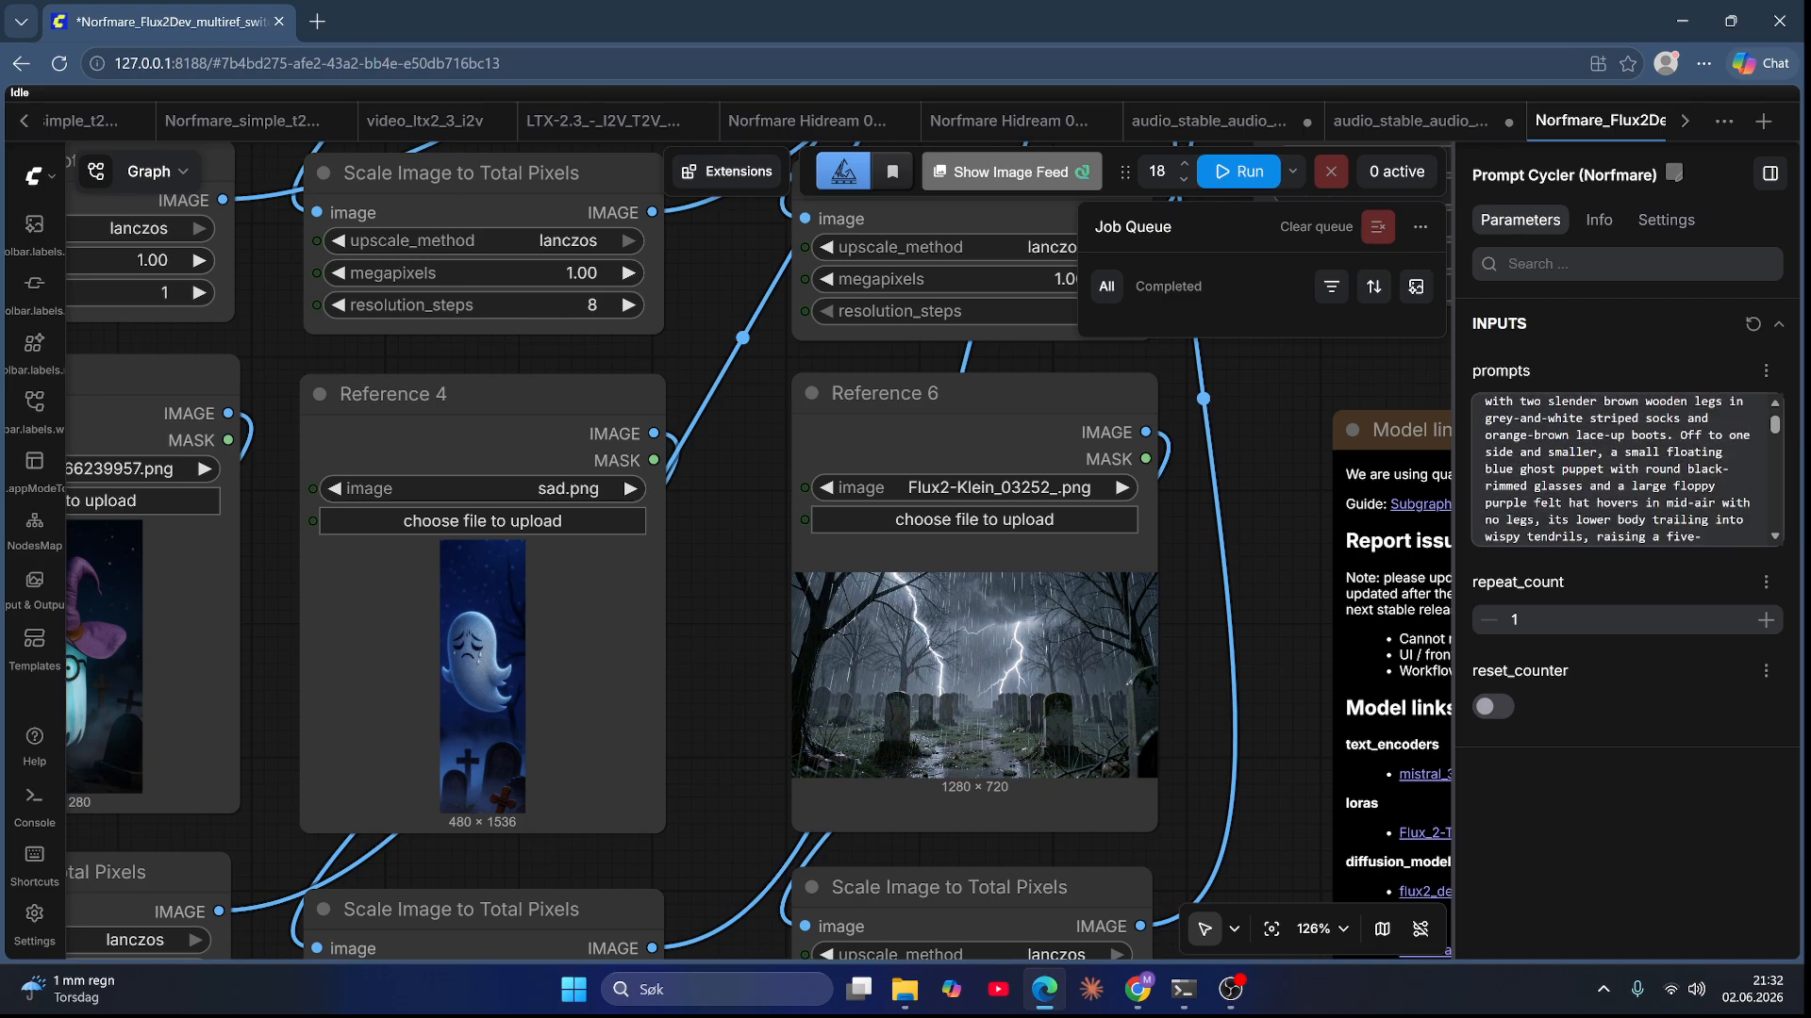
scroll(1571, 460, down, 10)
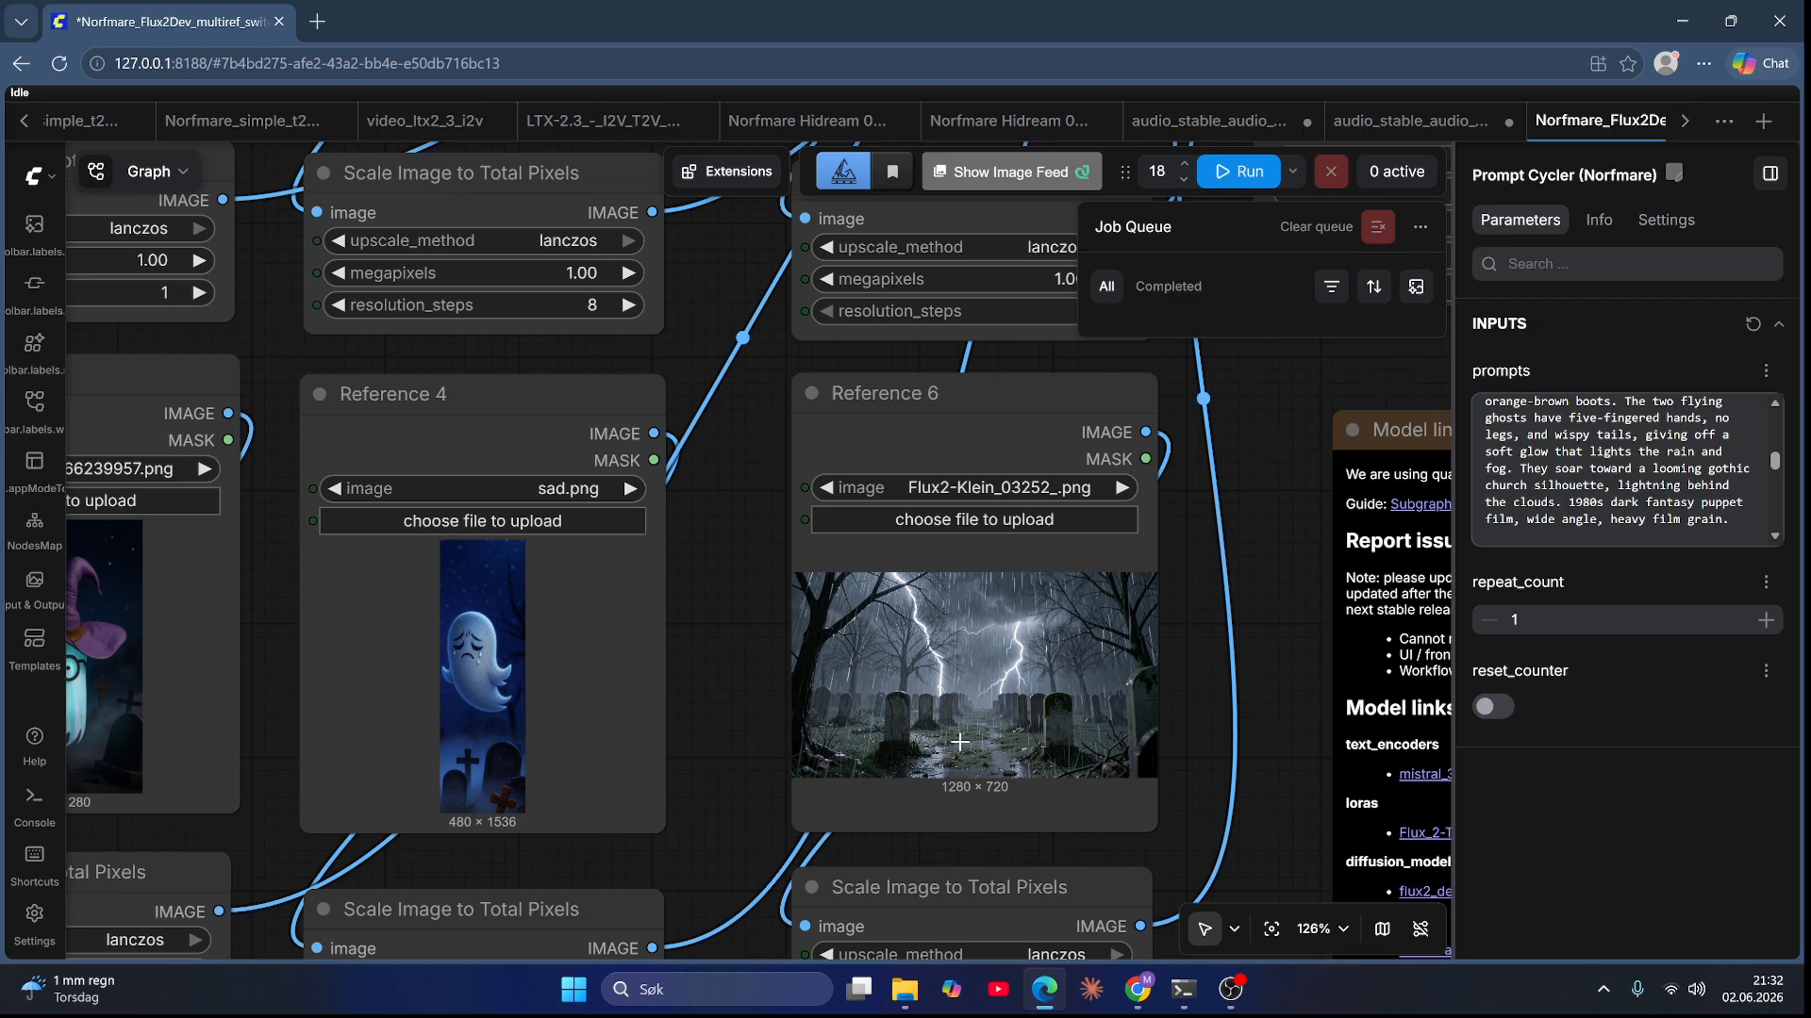
click(933, 697)
right_click(933, 697)
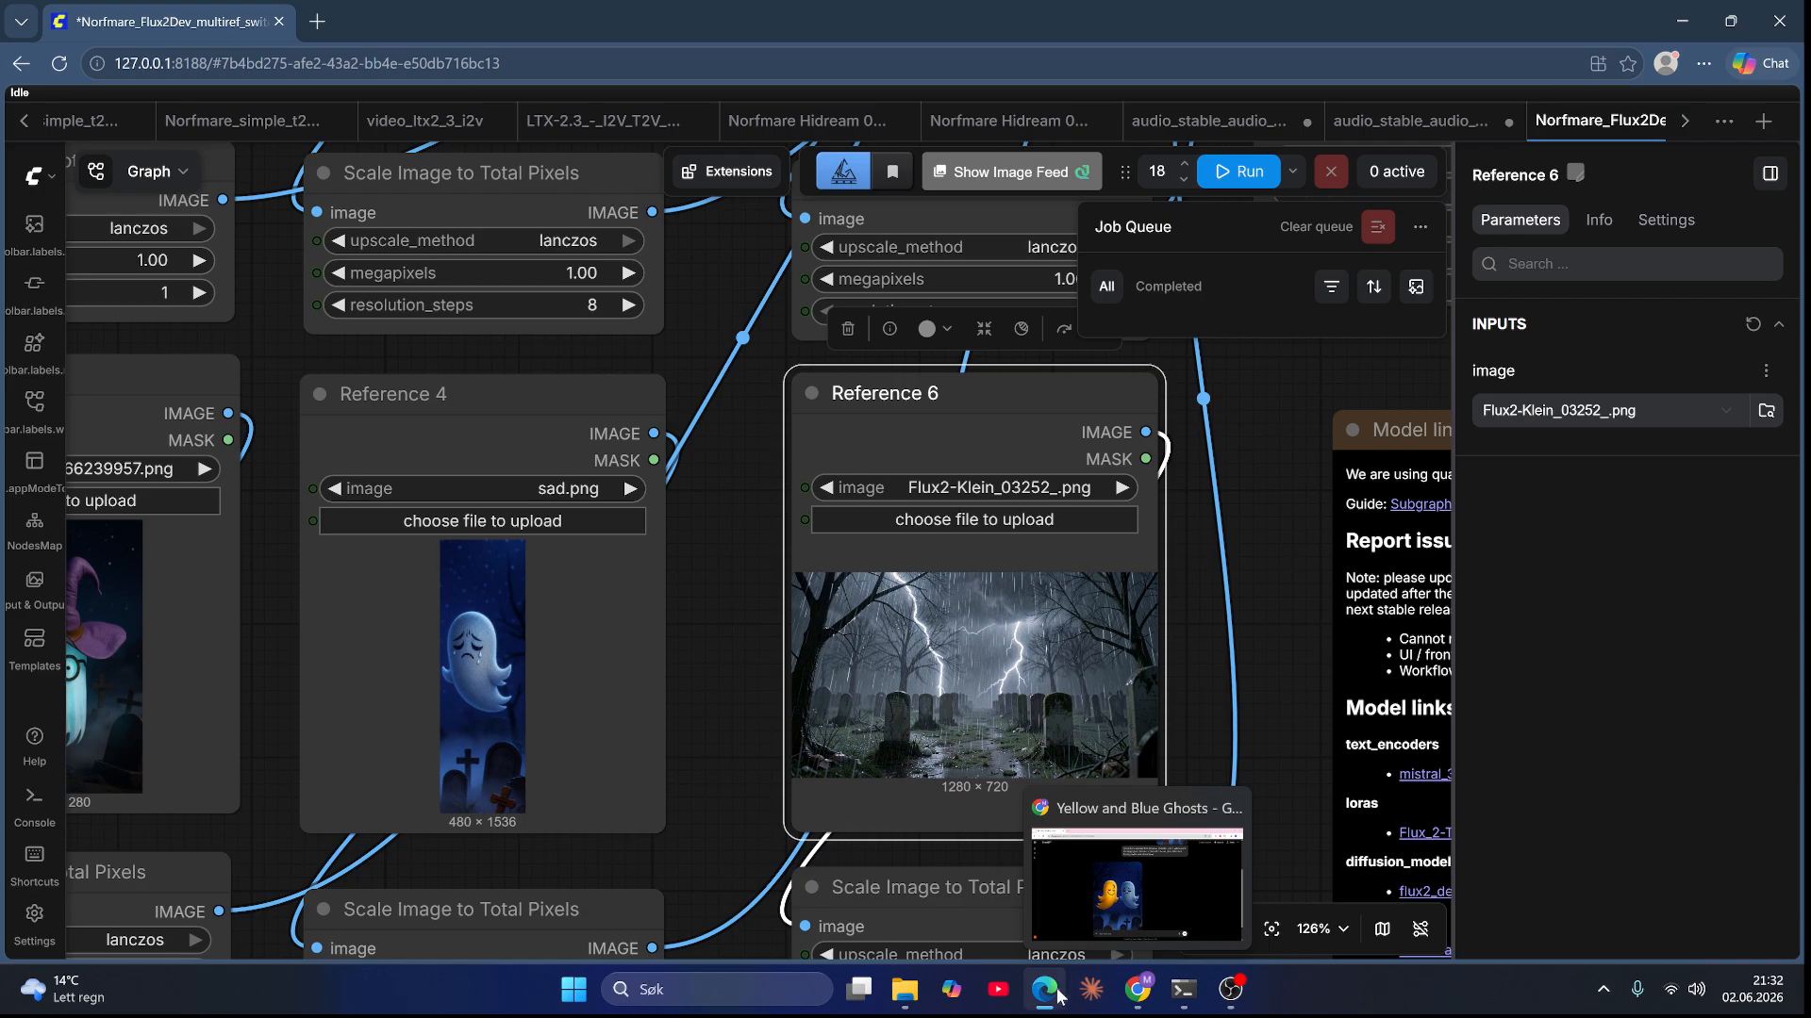
Step: Switch to the ChatGPT ghost conversation and attach Flux2-Klein_03252_.png from the ep6 img folder to a new message
click(1139, 992)
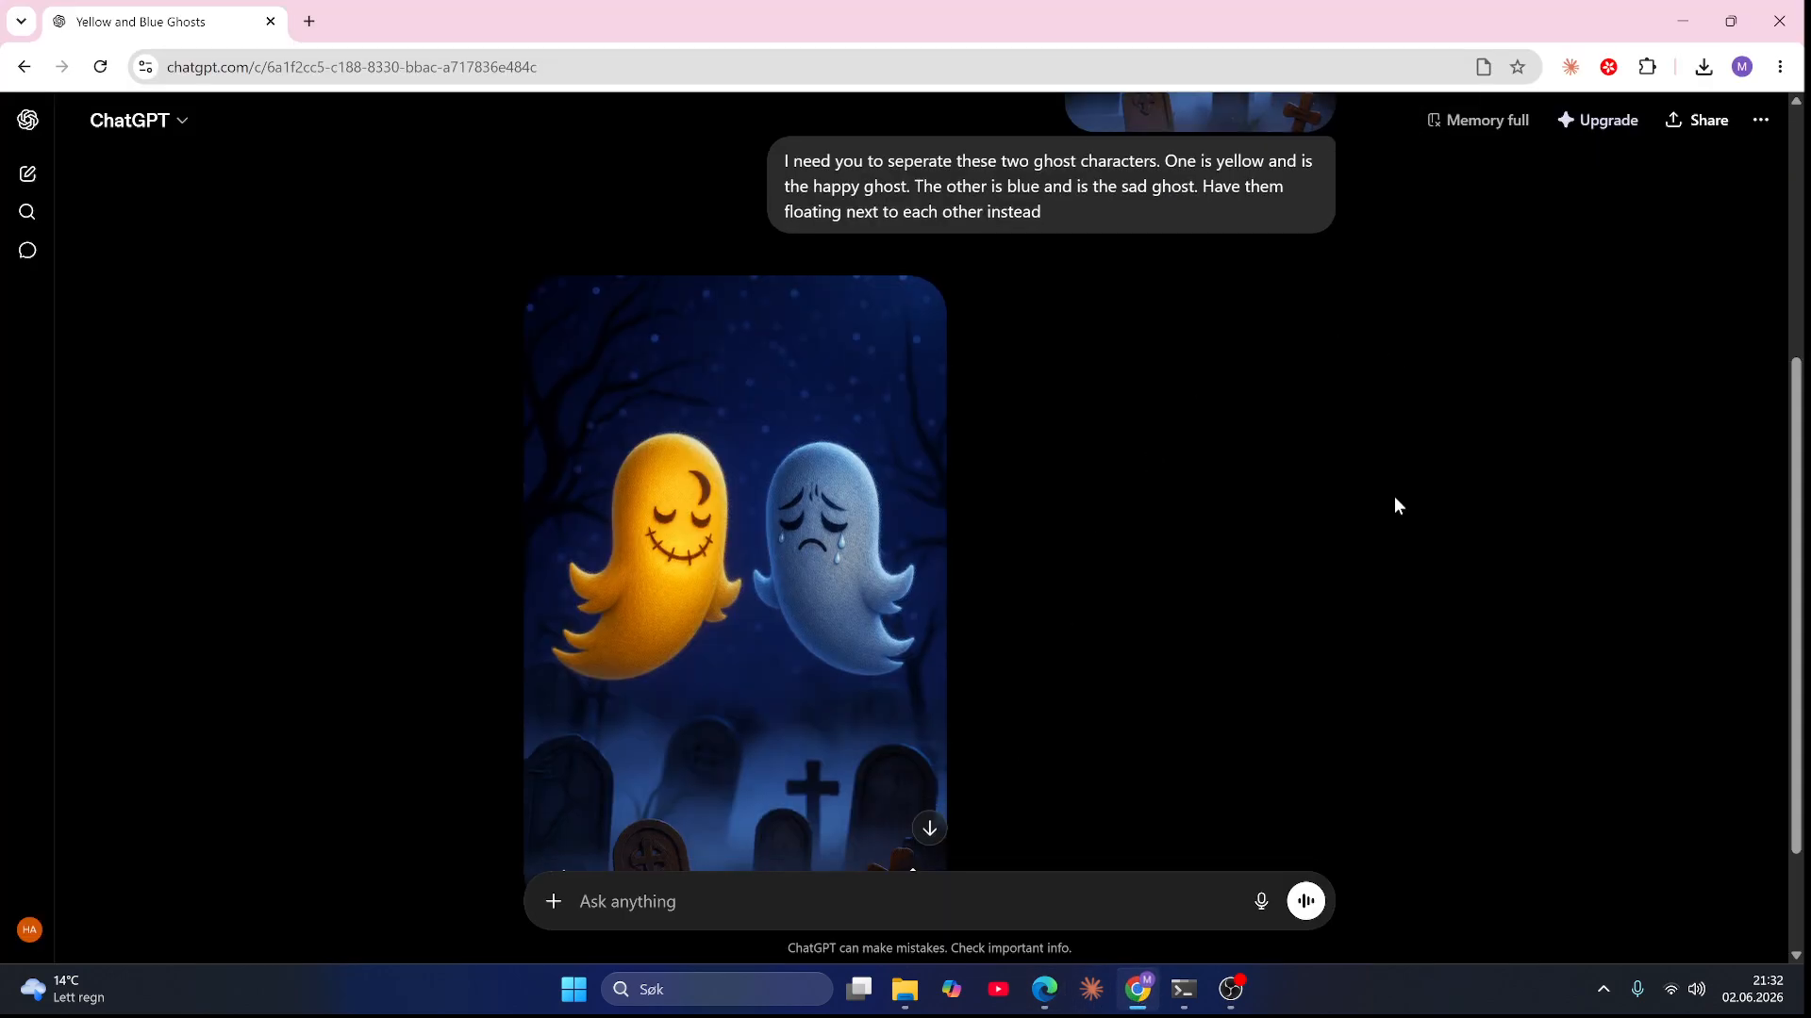
scroll(1394, 496, down, 2)
click(553, 902)
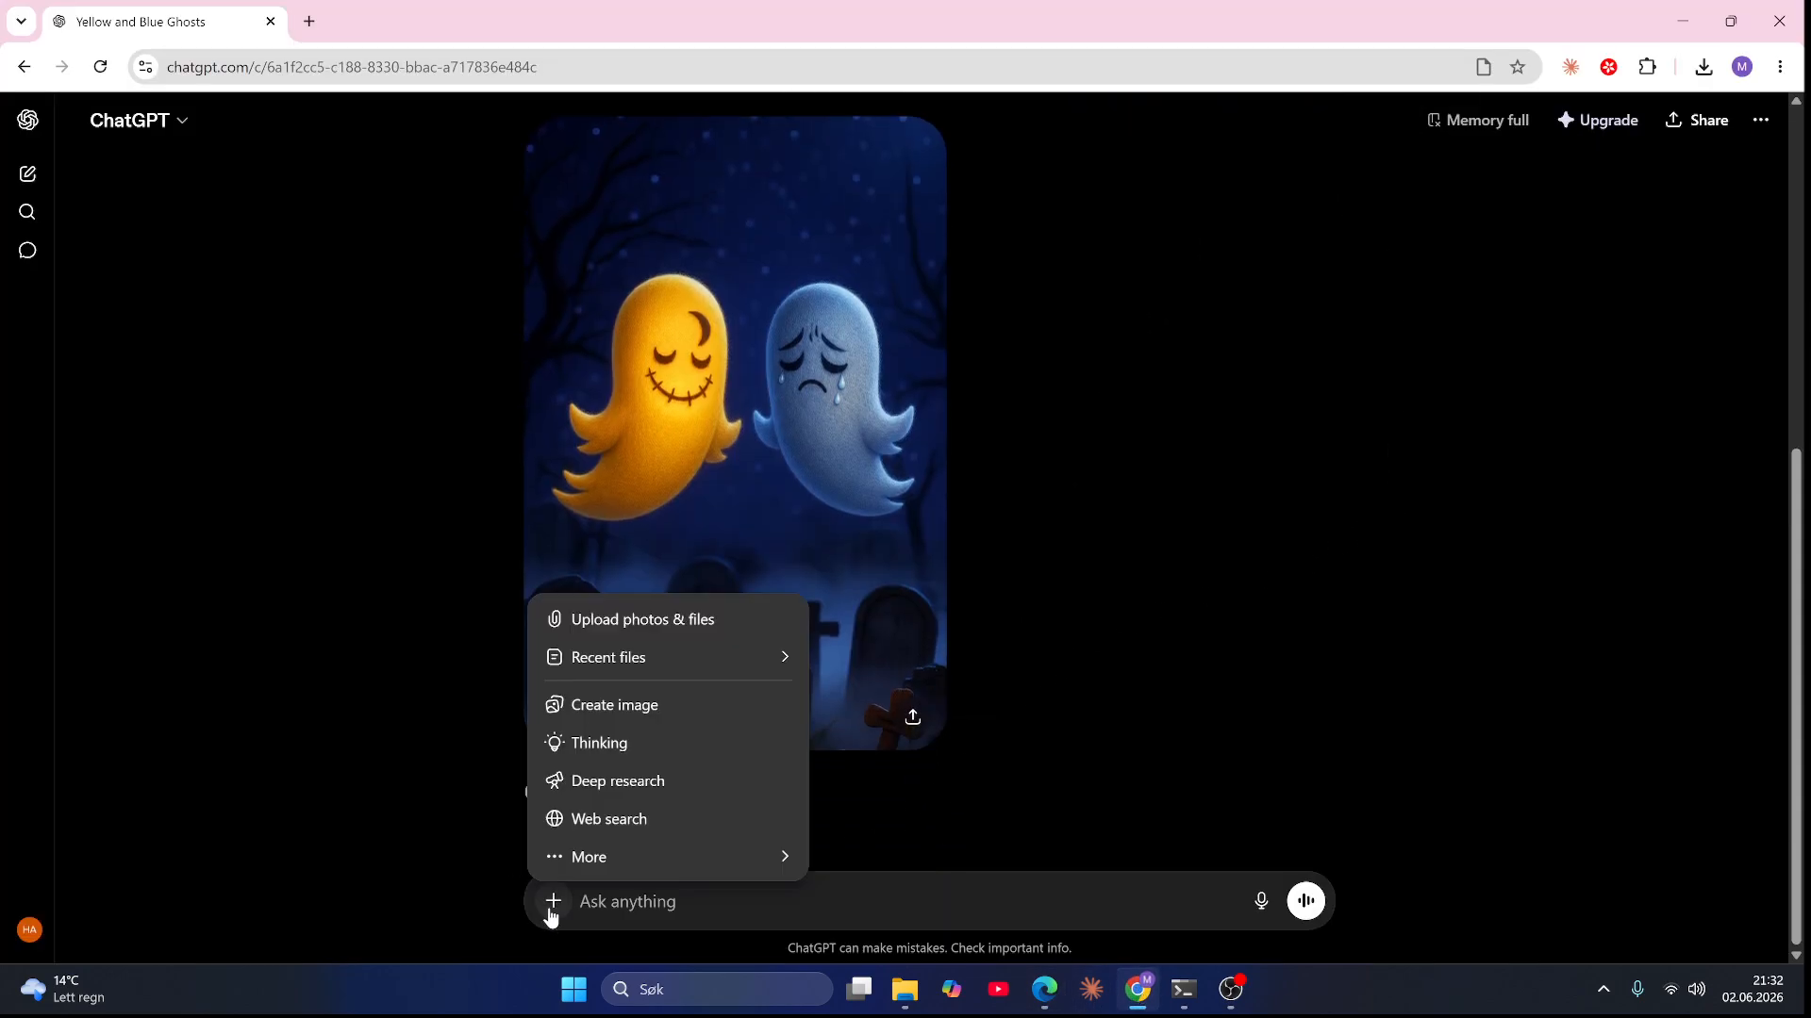
click(1069, 773)
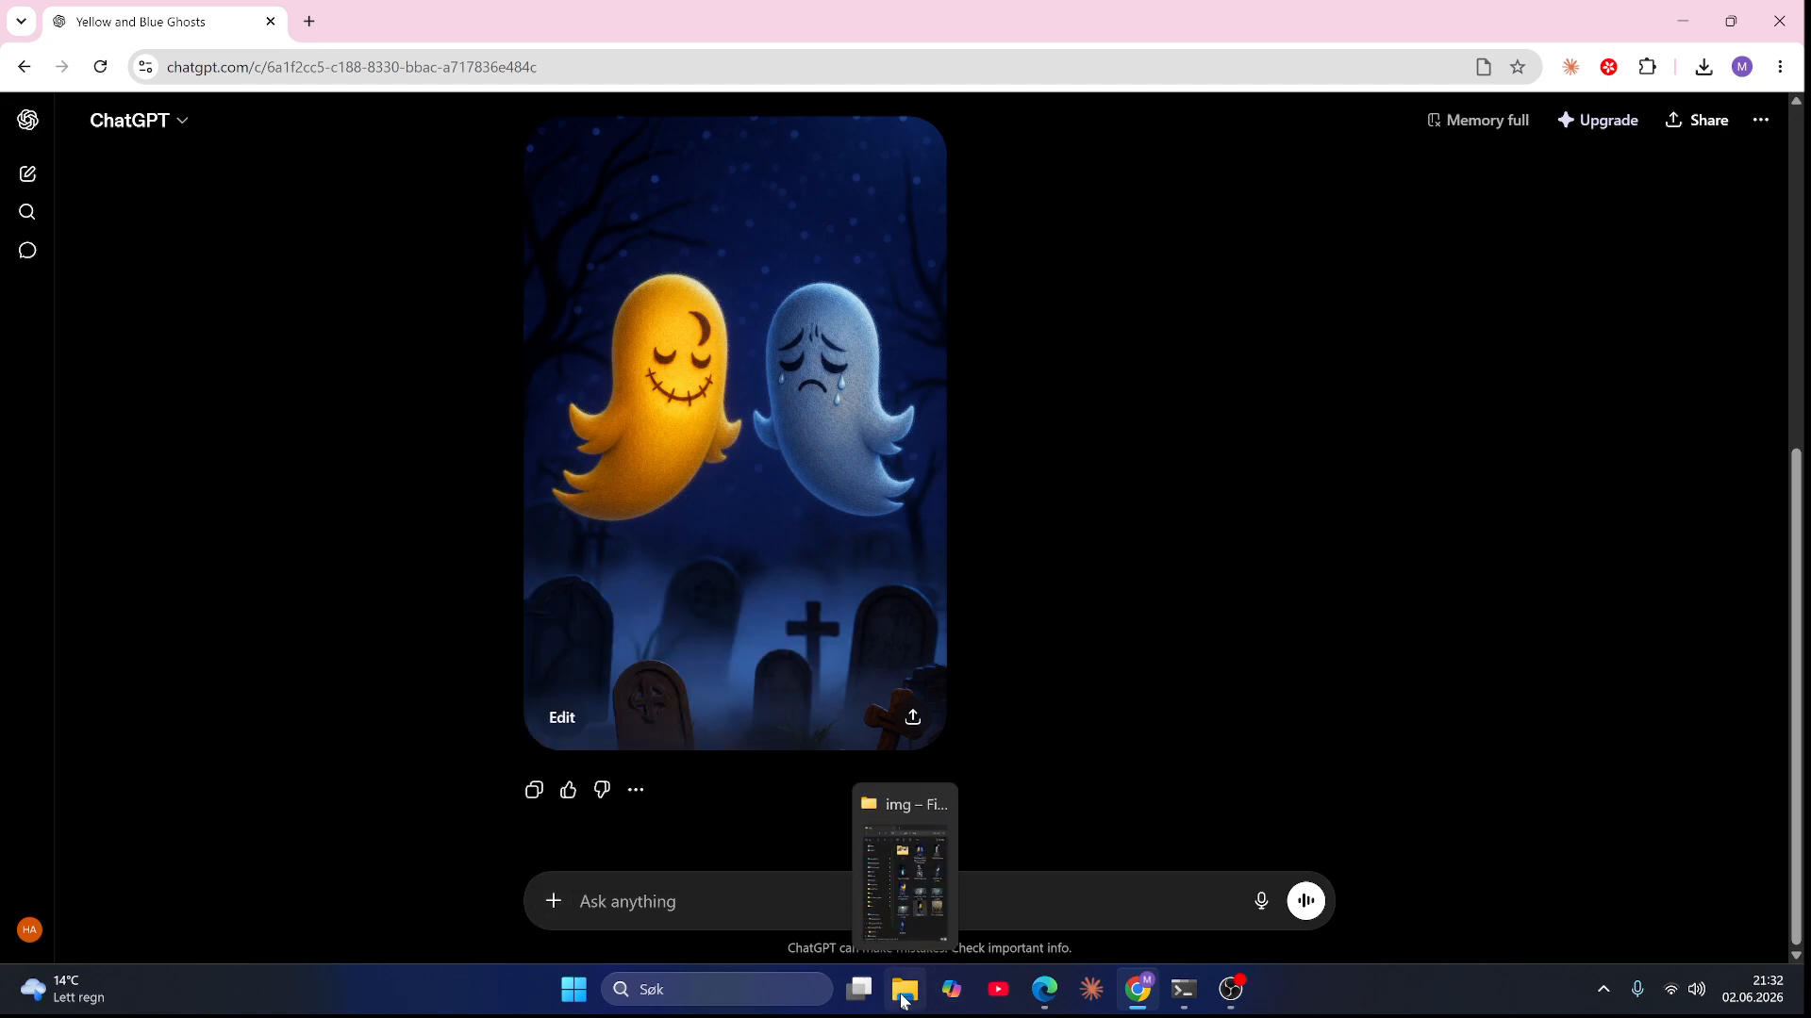
click(902, 997)
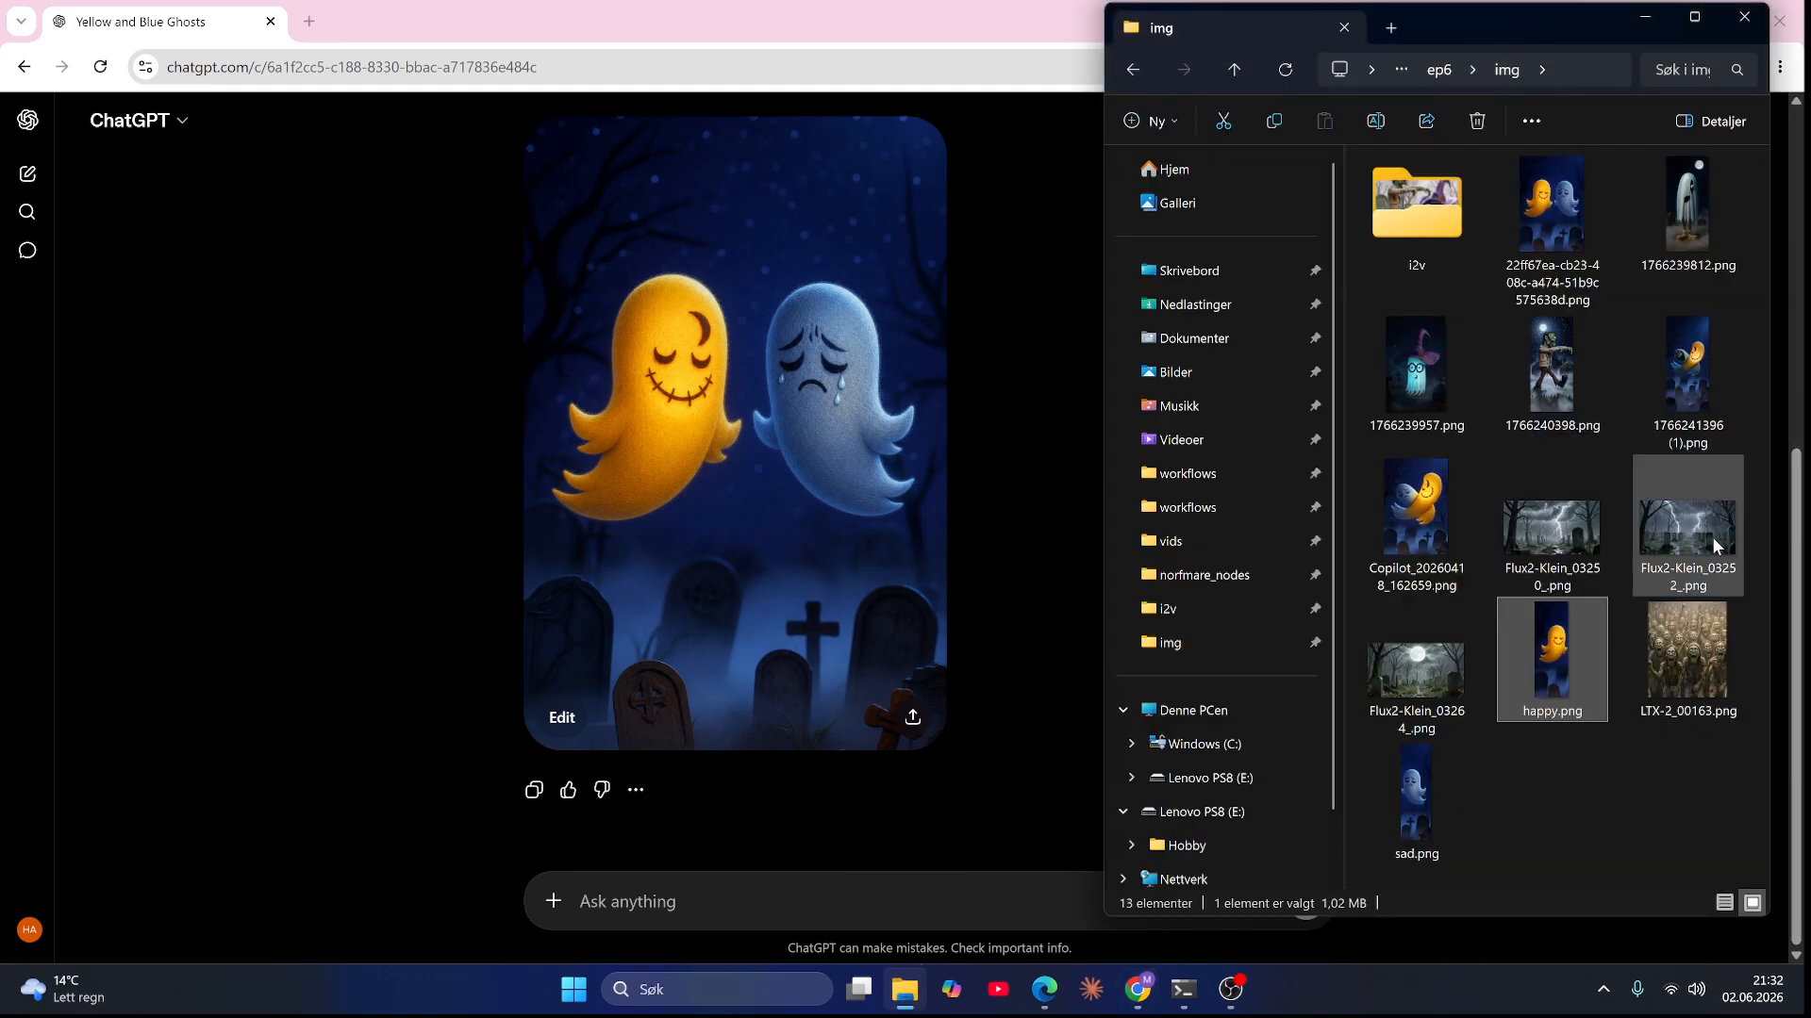
drag(1711, 535, 908, 896)
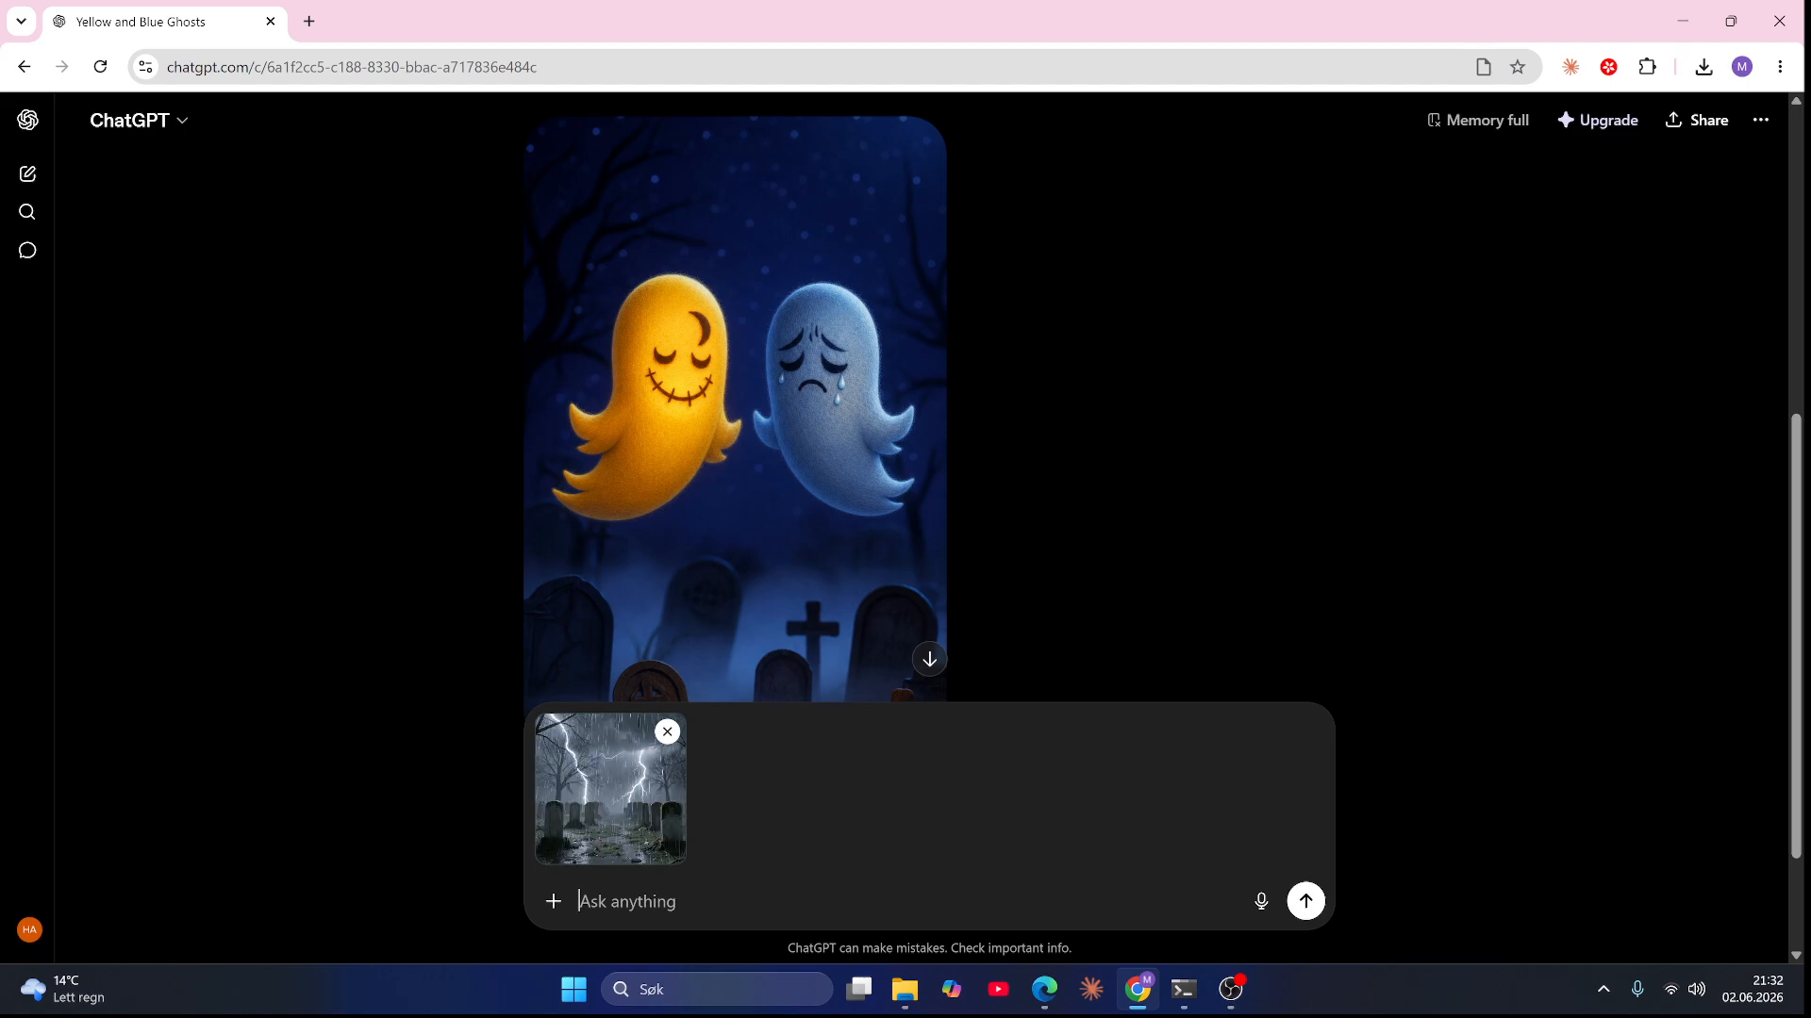
click(1052, 990)
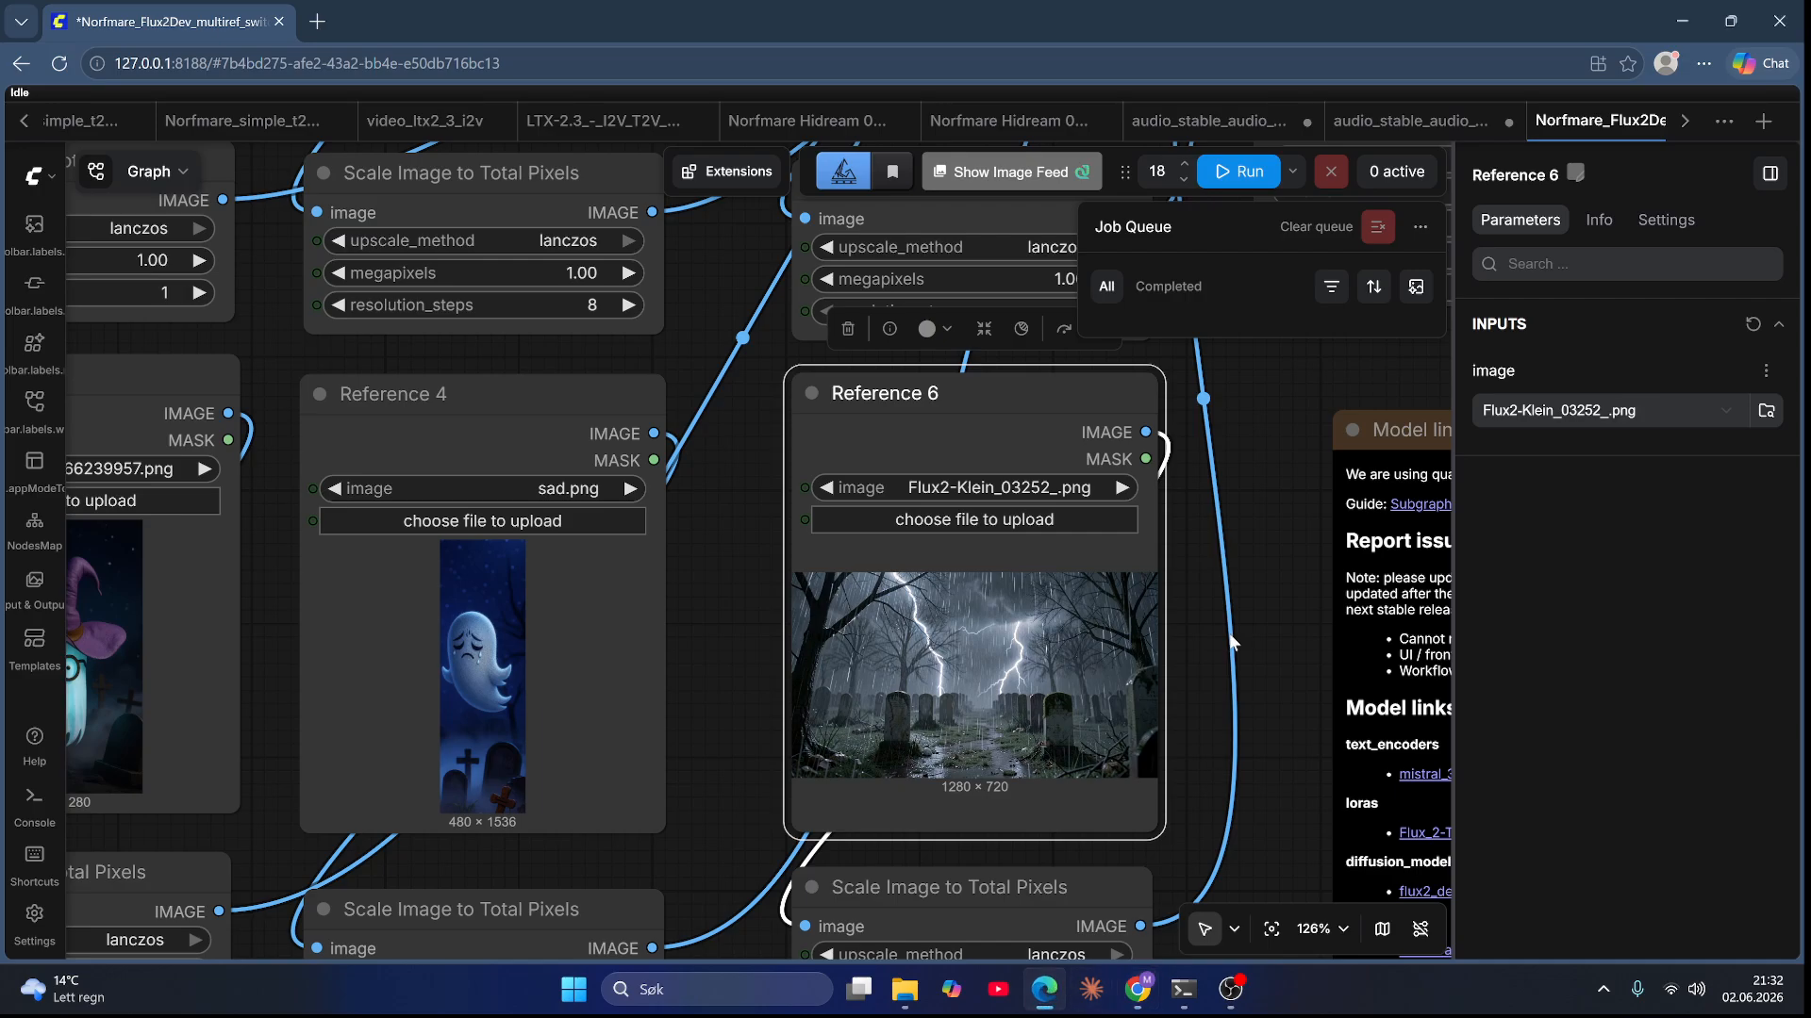
scroll(1288, 596, down, 5)
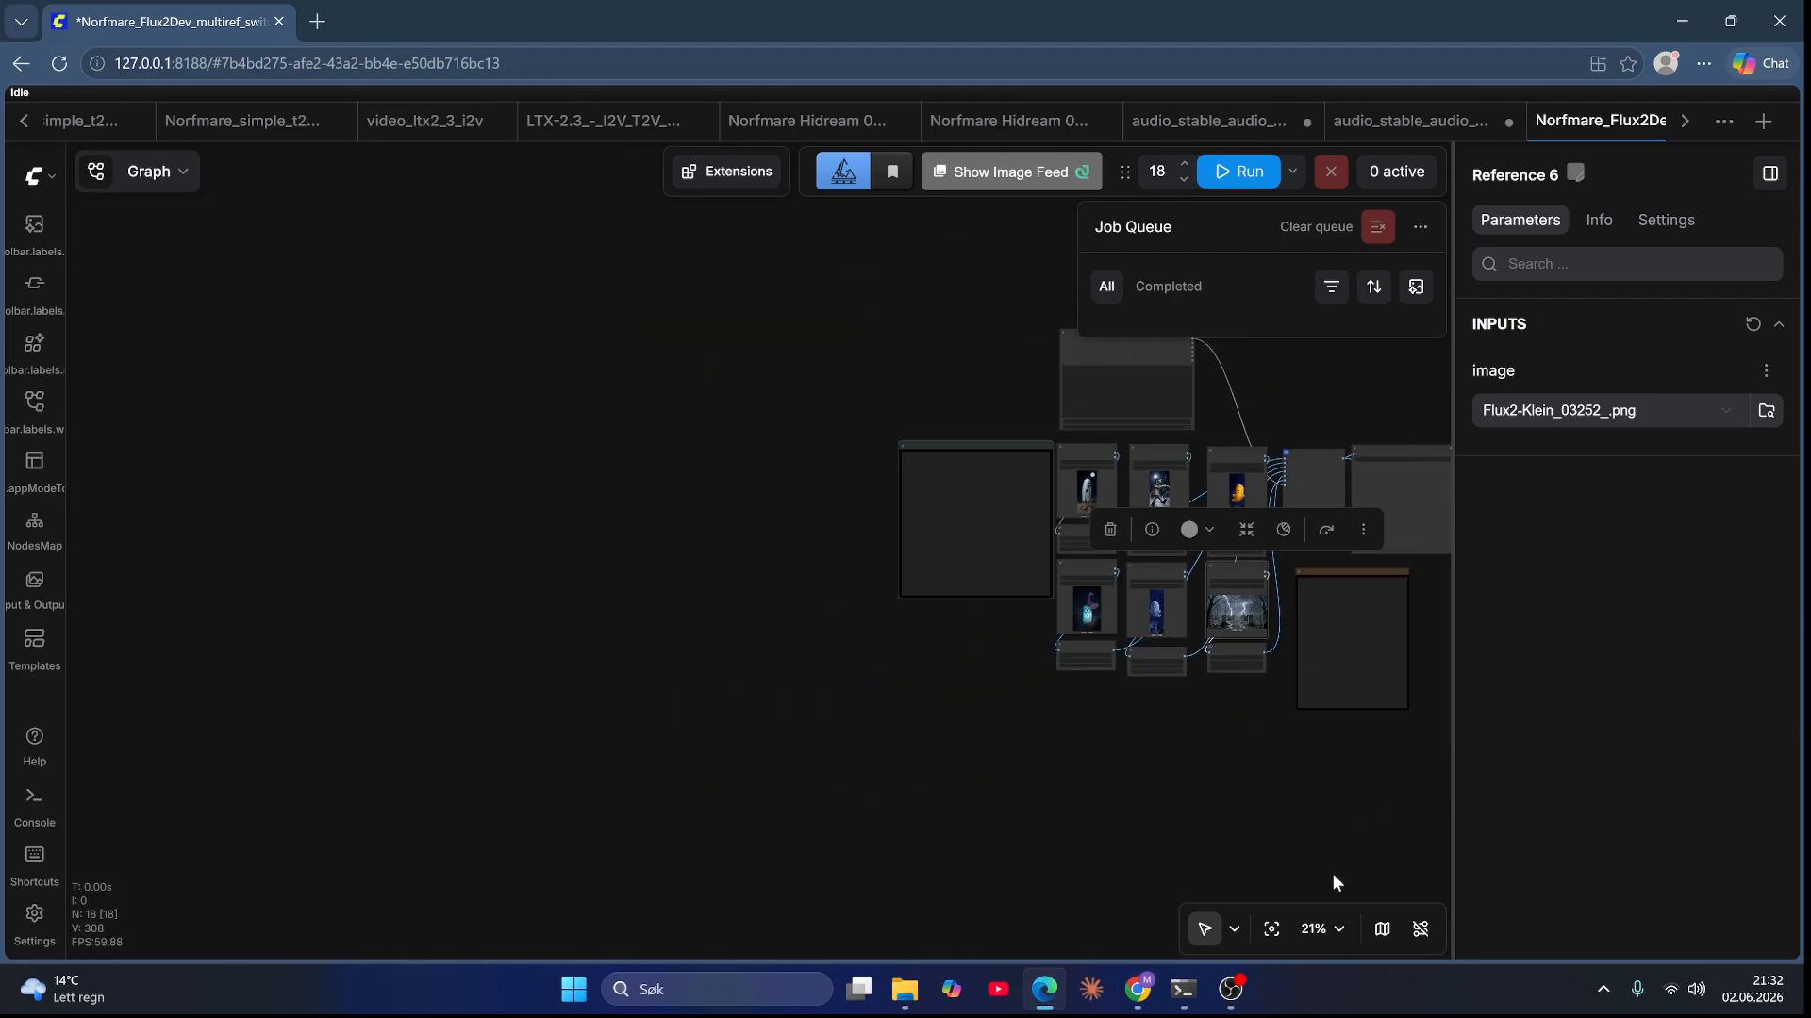
scroll(1358, 780, up, 6)
drag(1228, 786, 1204, 980)
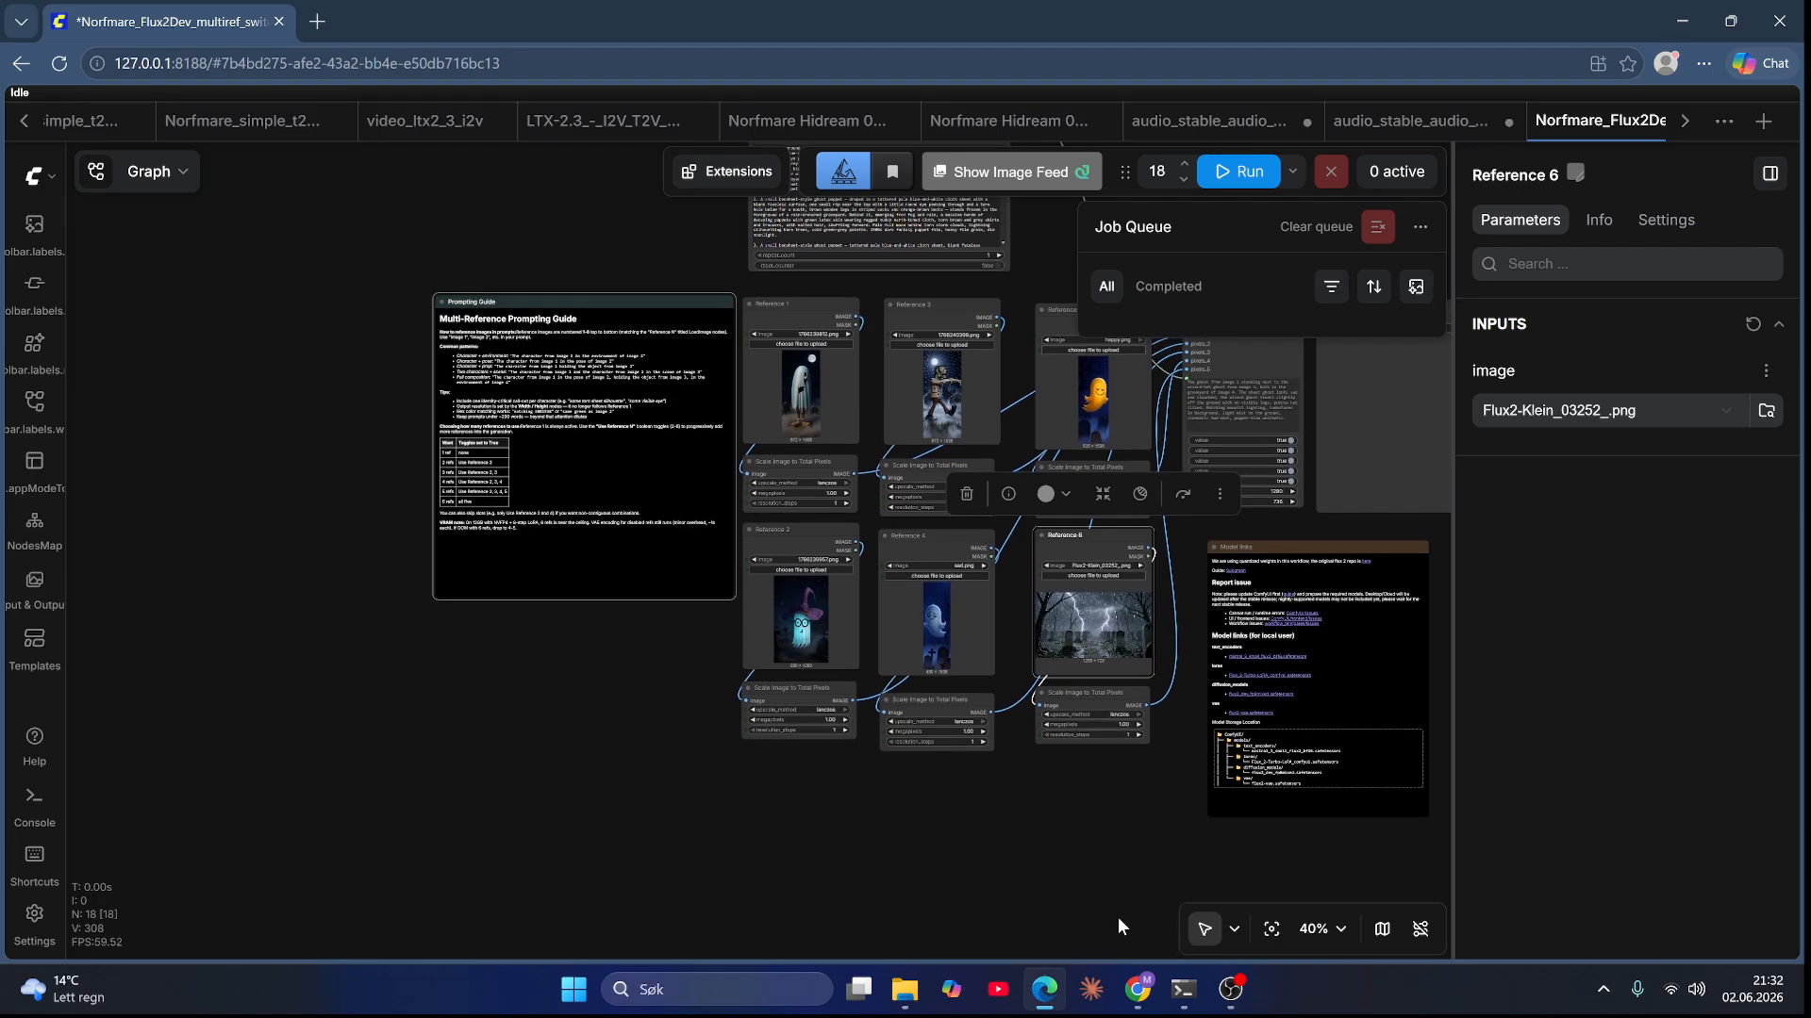
scroll(1113, 914, up, 3)
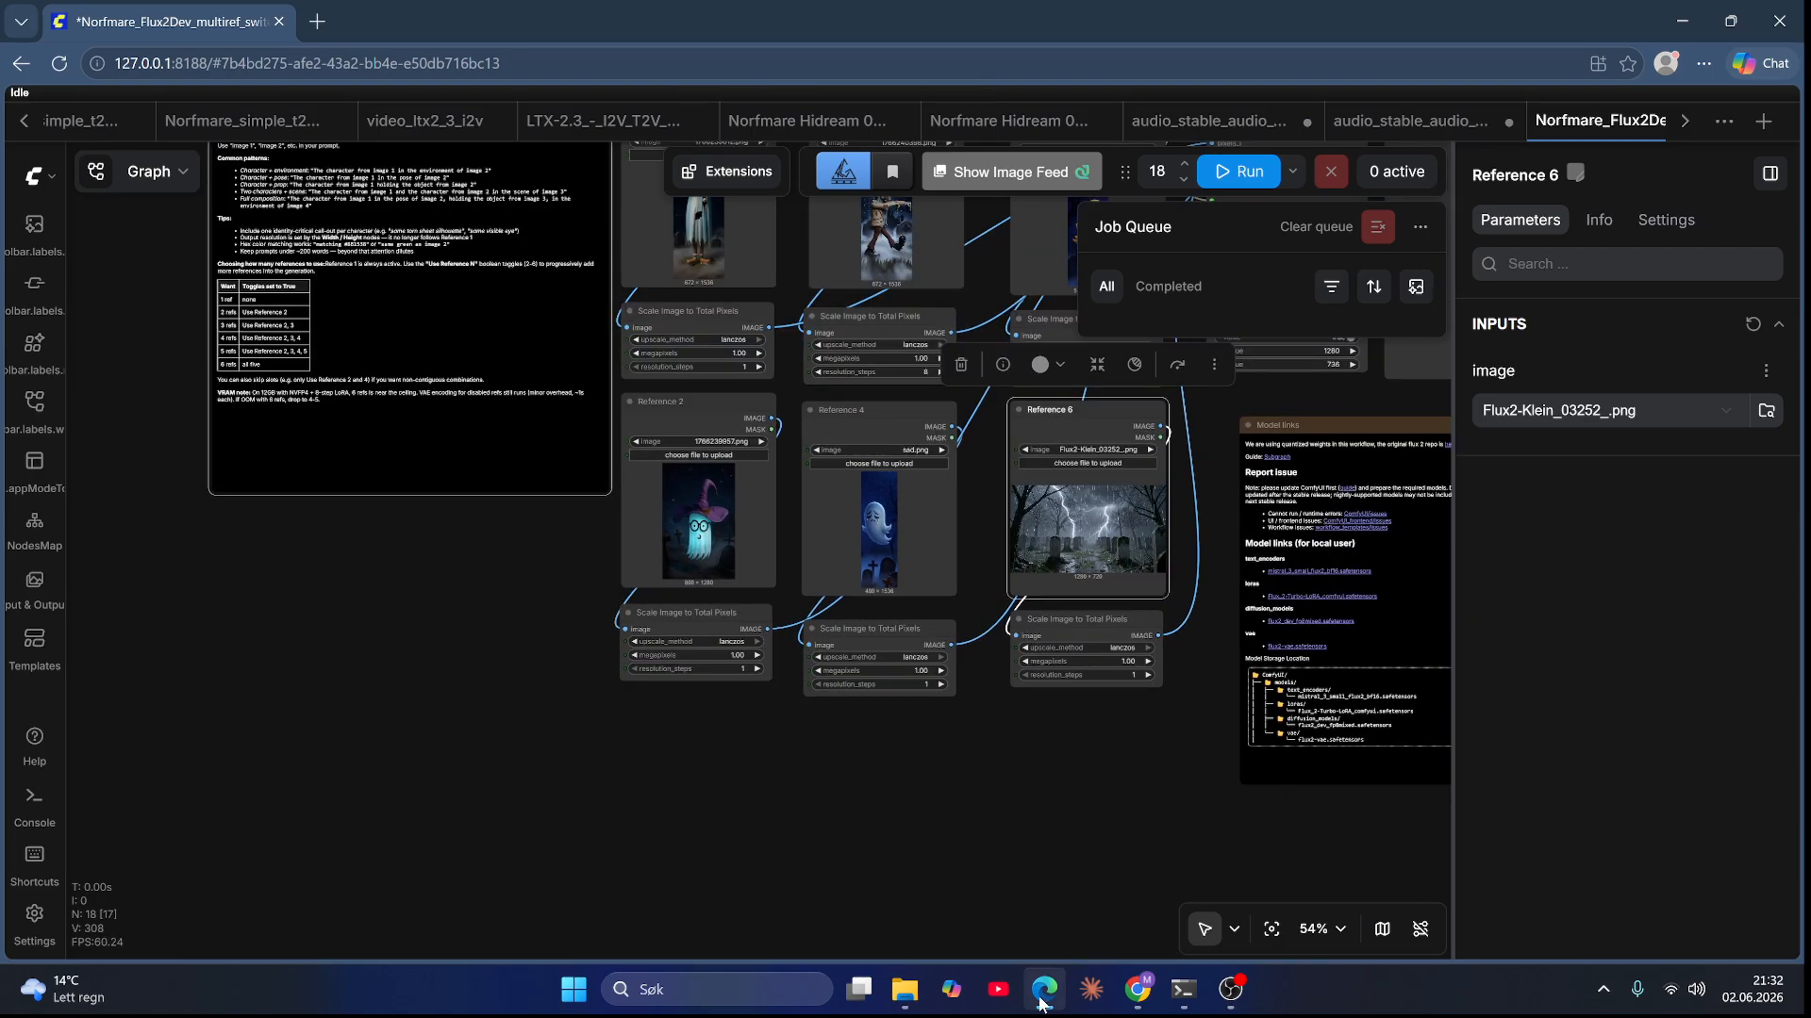
click(1037, 1009)
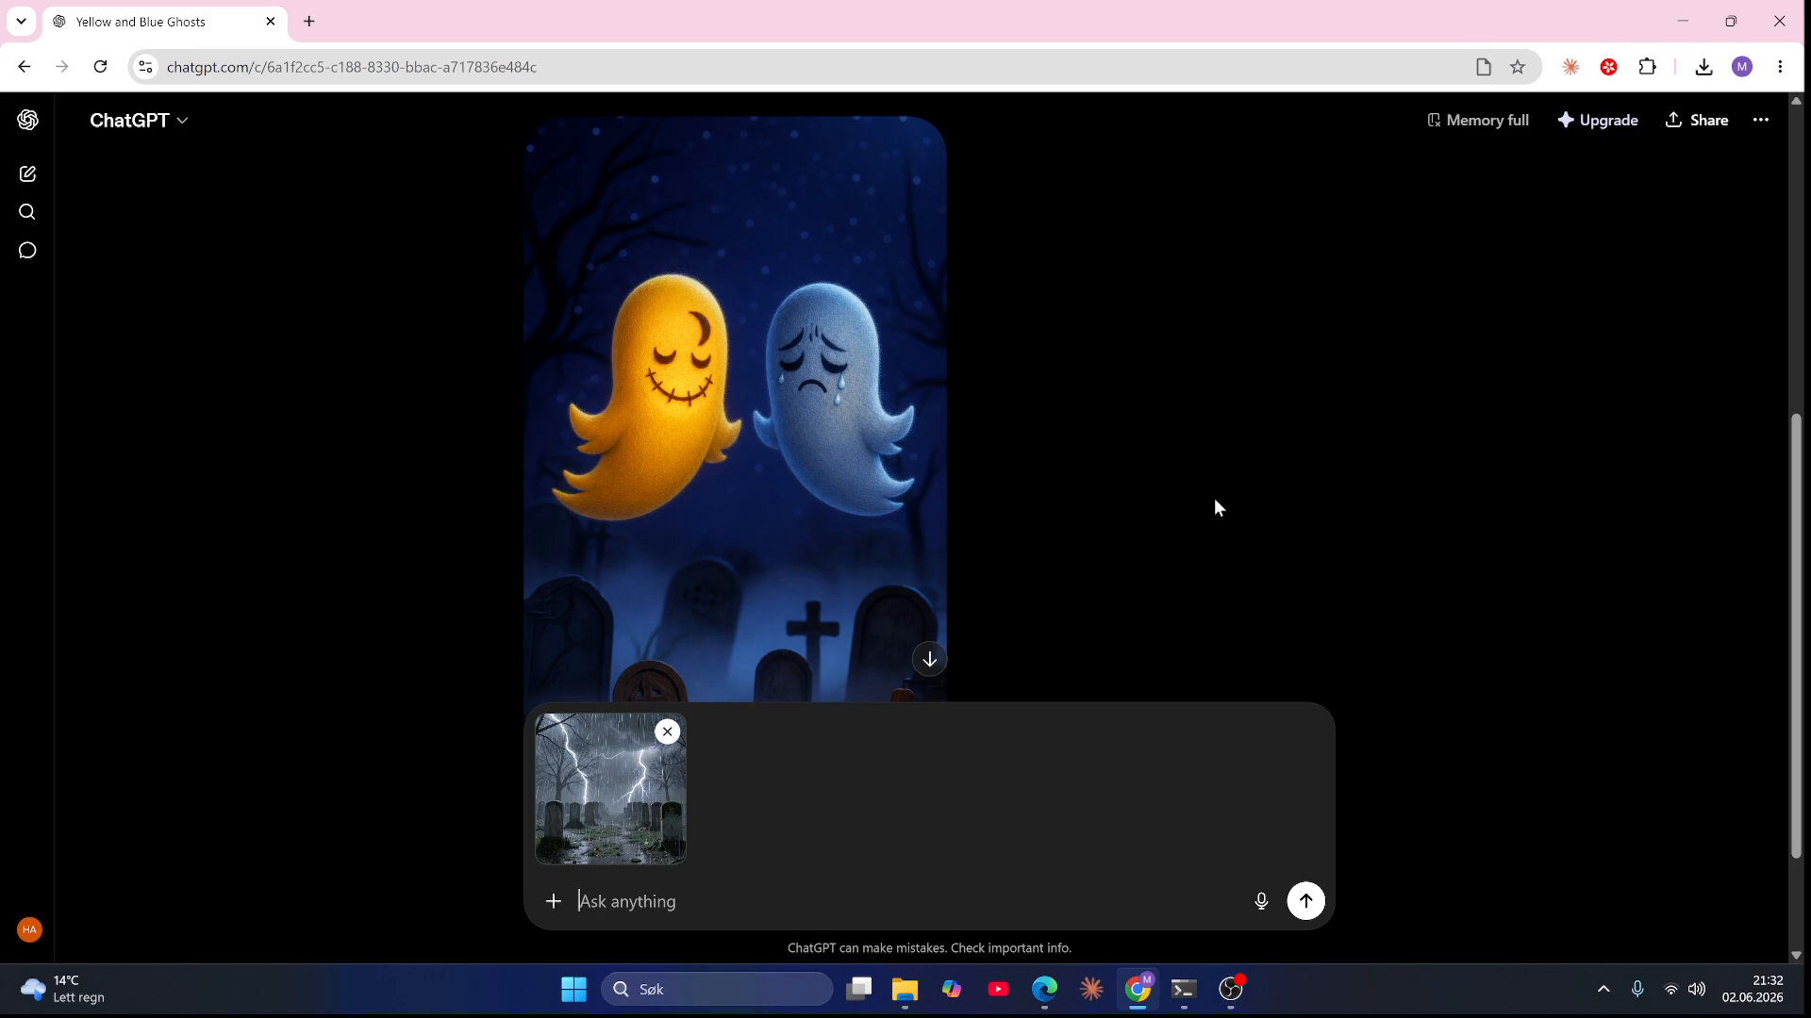
scroll(1215, 507, down, 2)
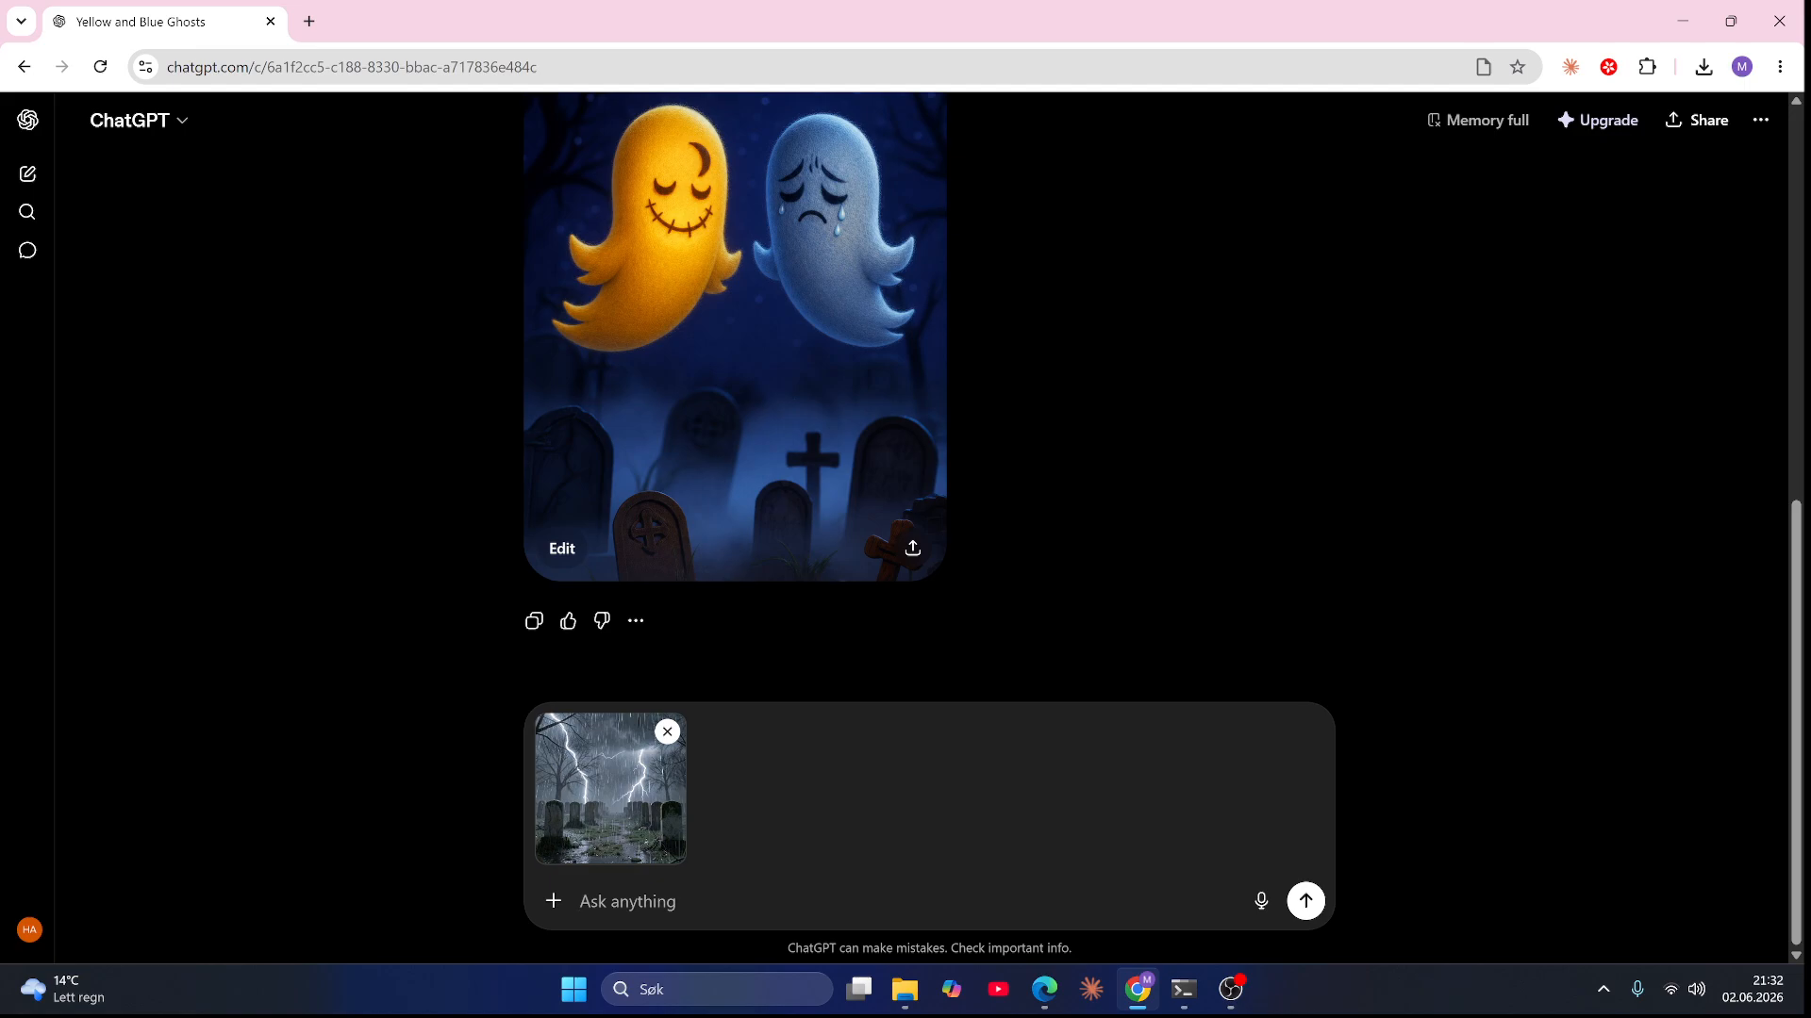
Step: Send the prompt "I need a church in this setting. Dramatic with a big clock tower" with the attached graveyard image
text(I need a church in this setting. Dramatic)
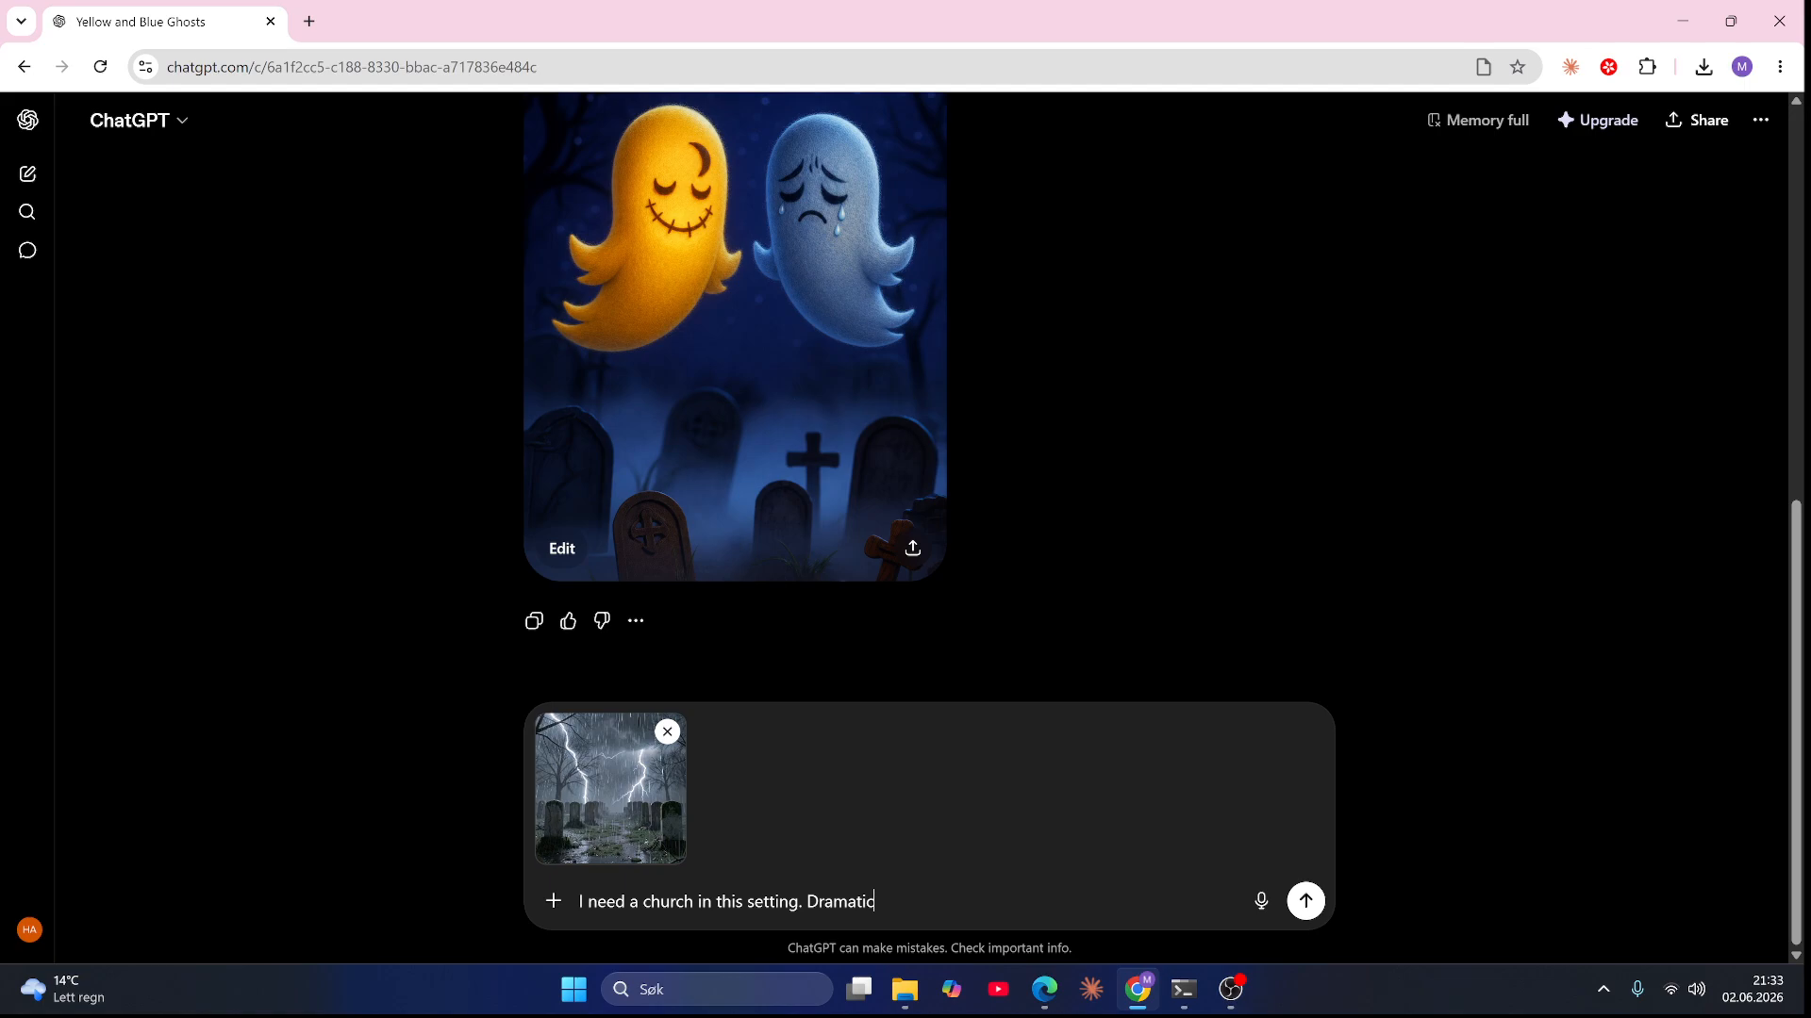
text(with a big clock tower)
key(Return)
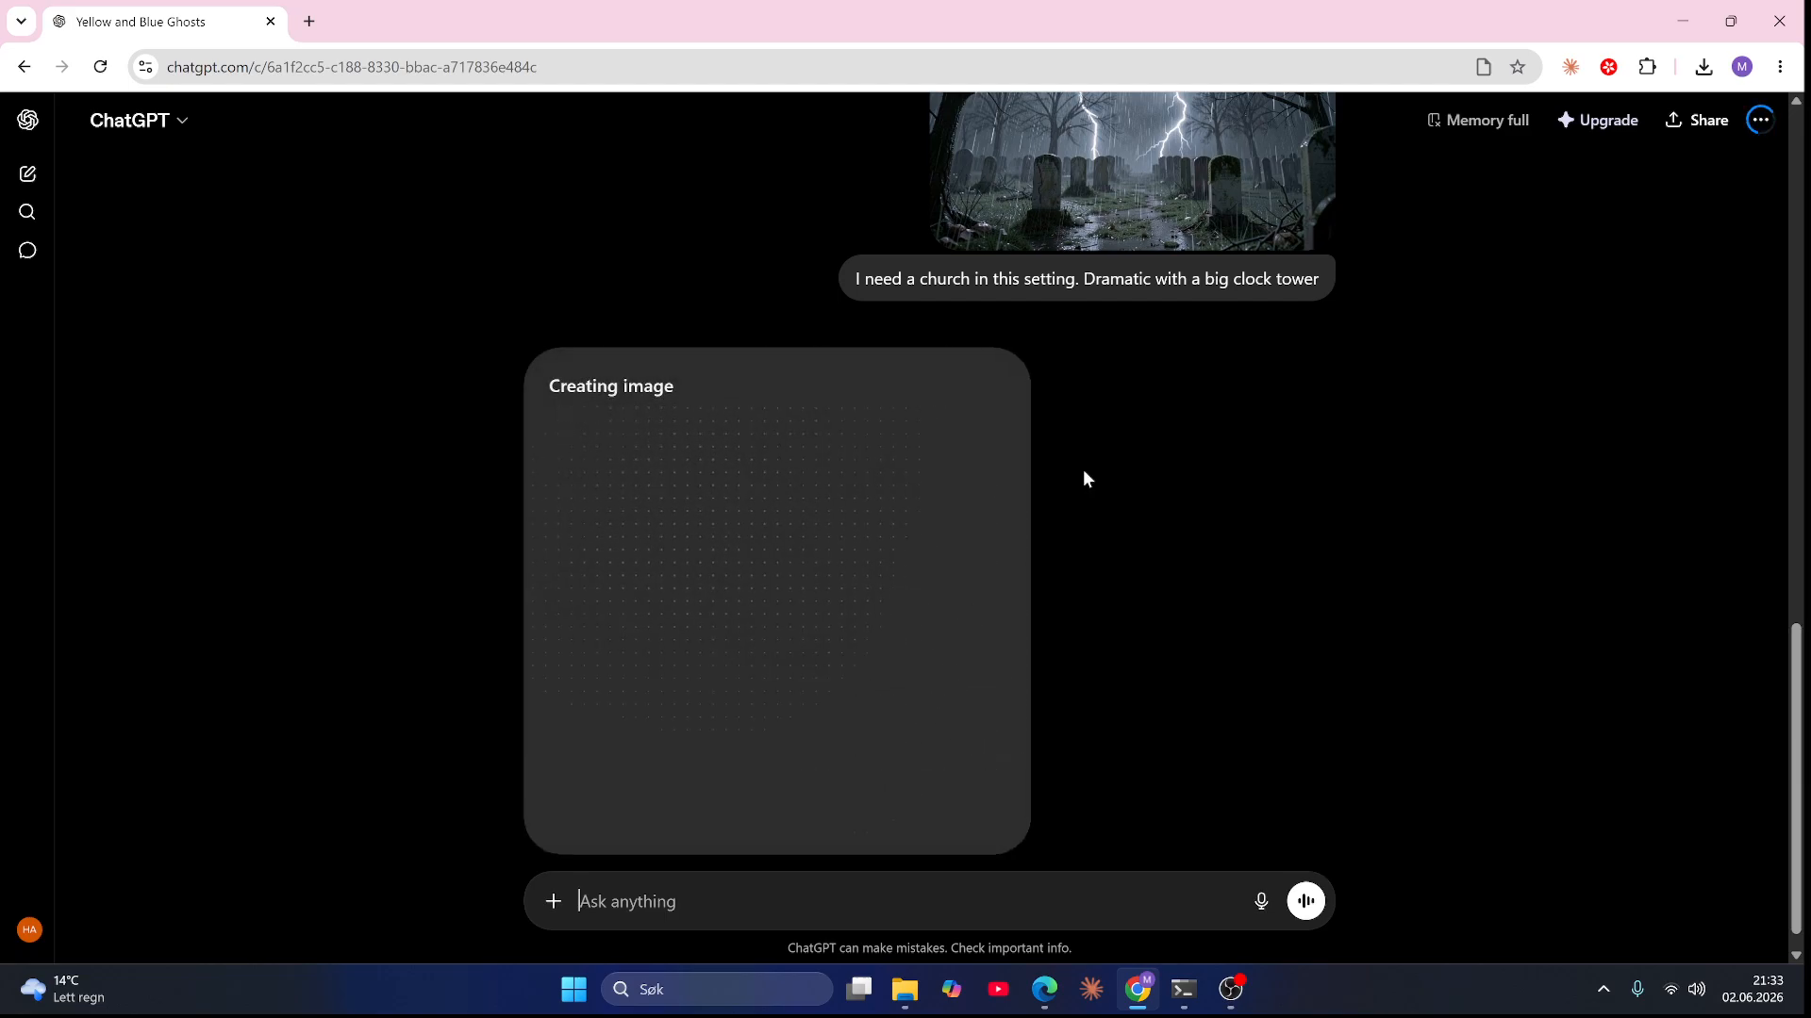
scroll(1386, 339, up, 5)
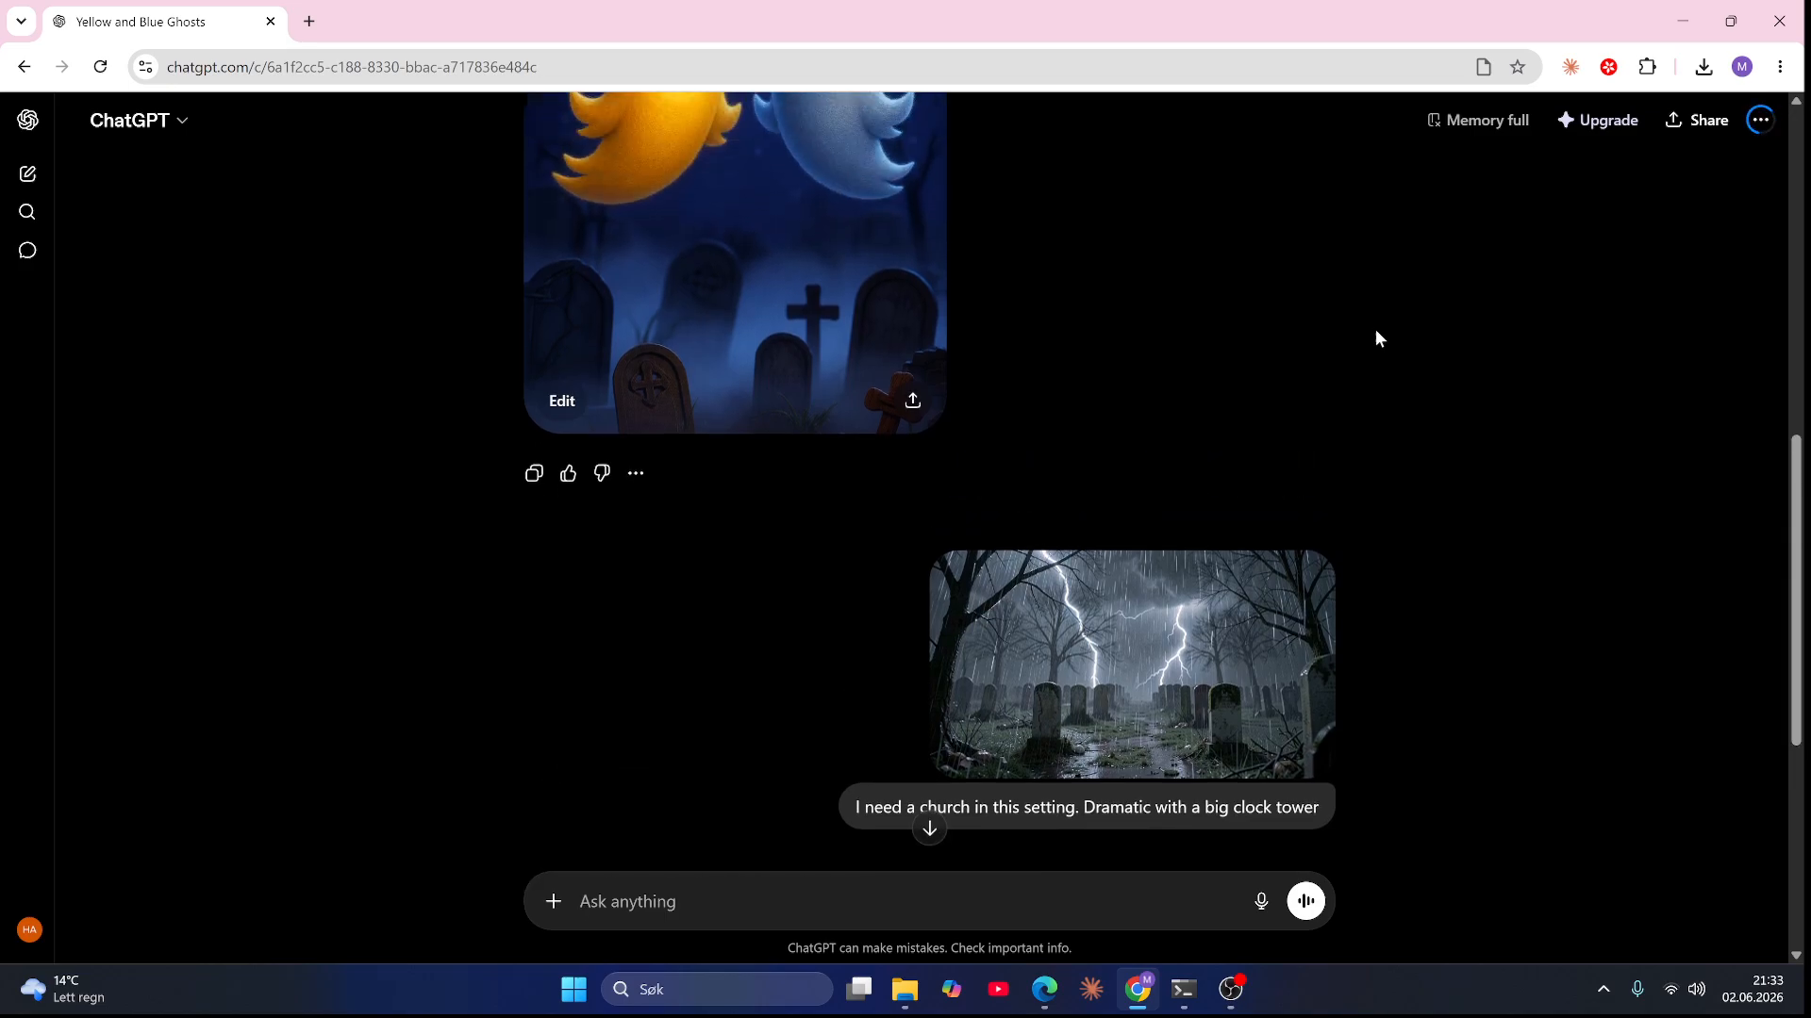
scroll(1302, 319, up, 3)
scroll(1299, 309, down, 8)
scroll(1292, 312, up, 2)
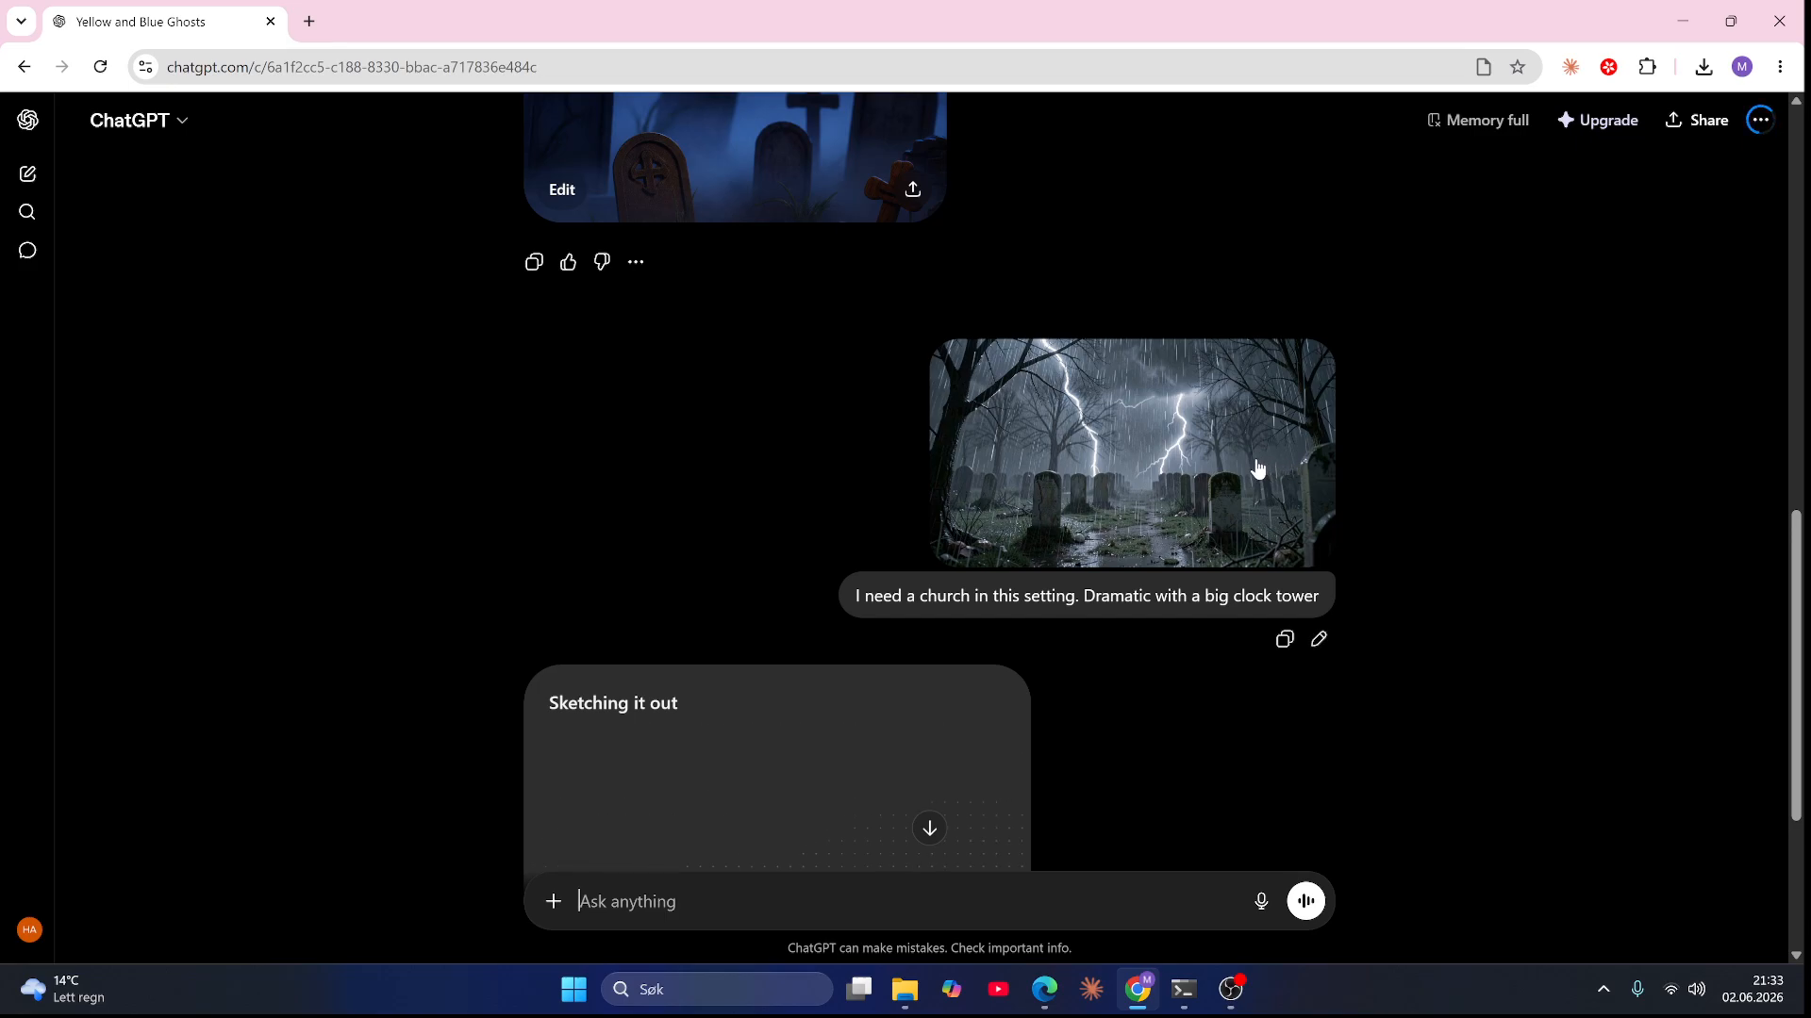
scroll(1240, 468, up, 1)
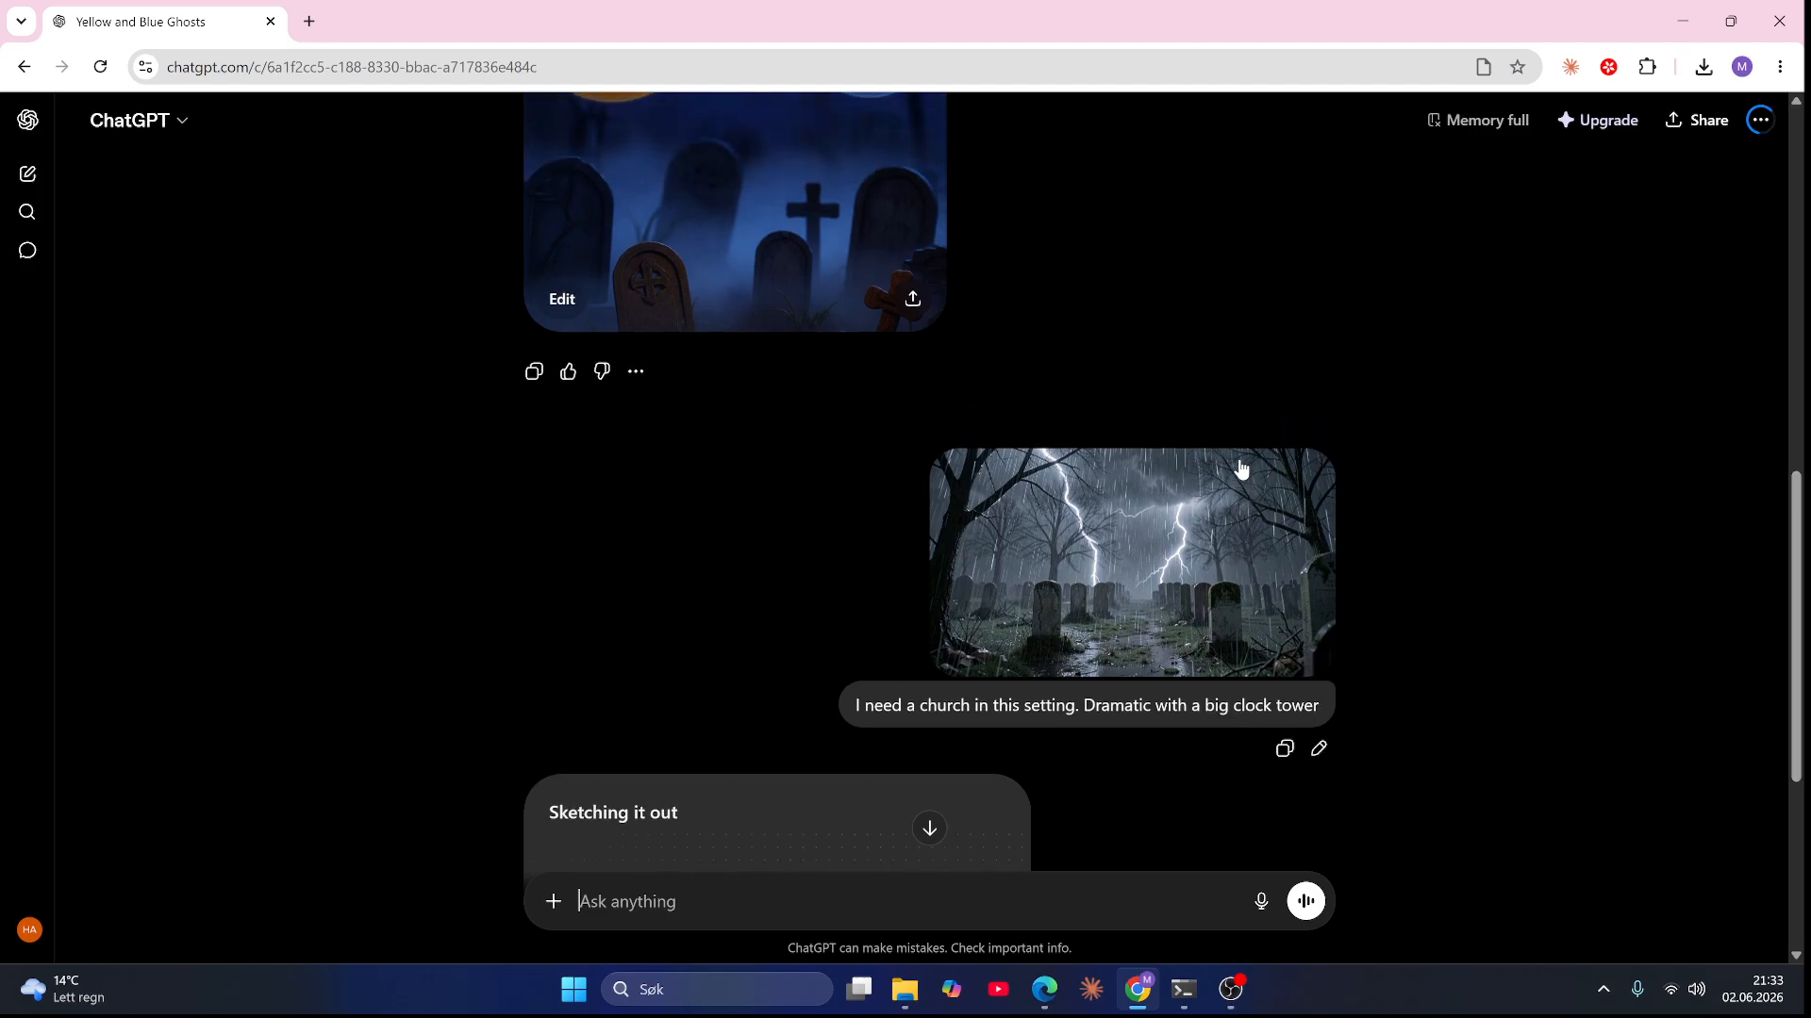
scroll(1240, 469, up, 3)
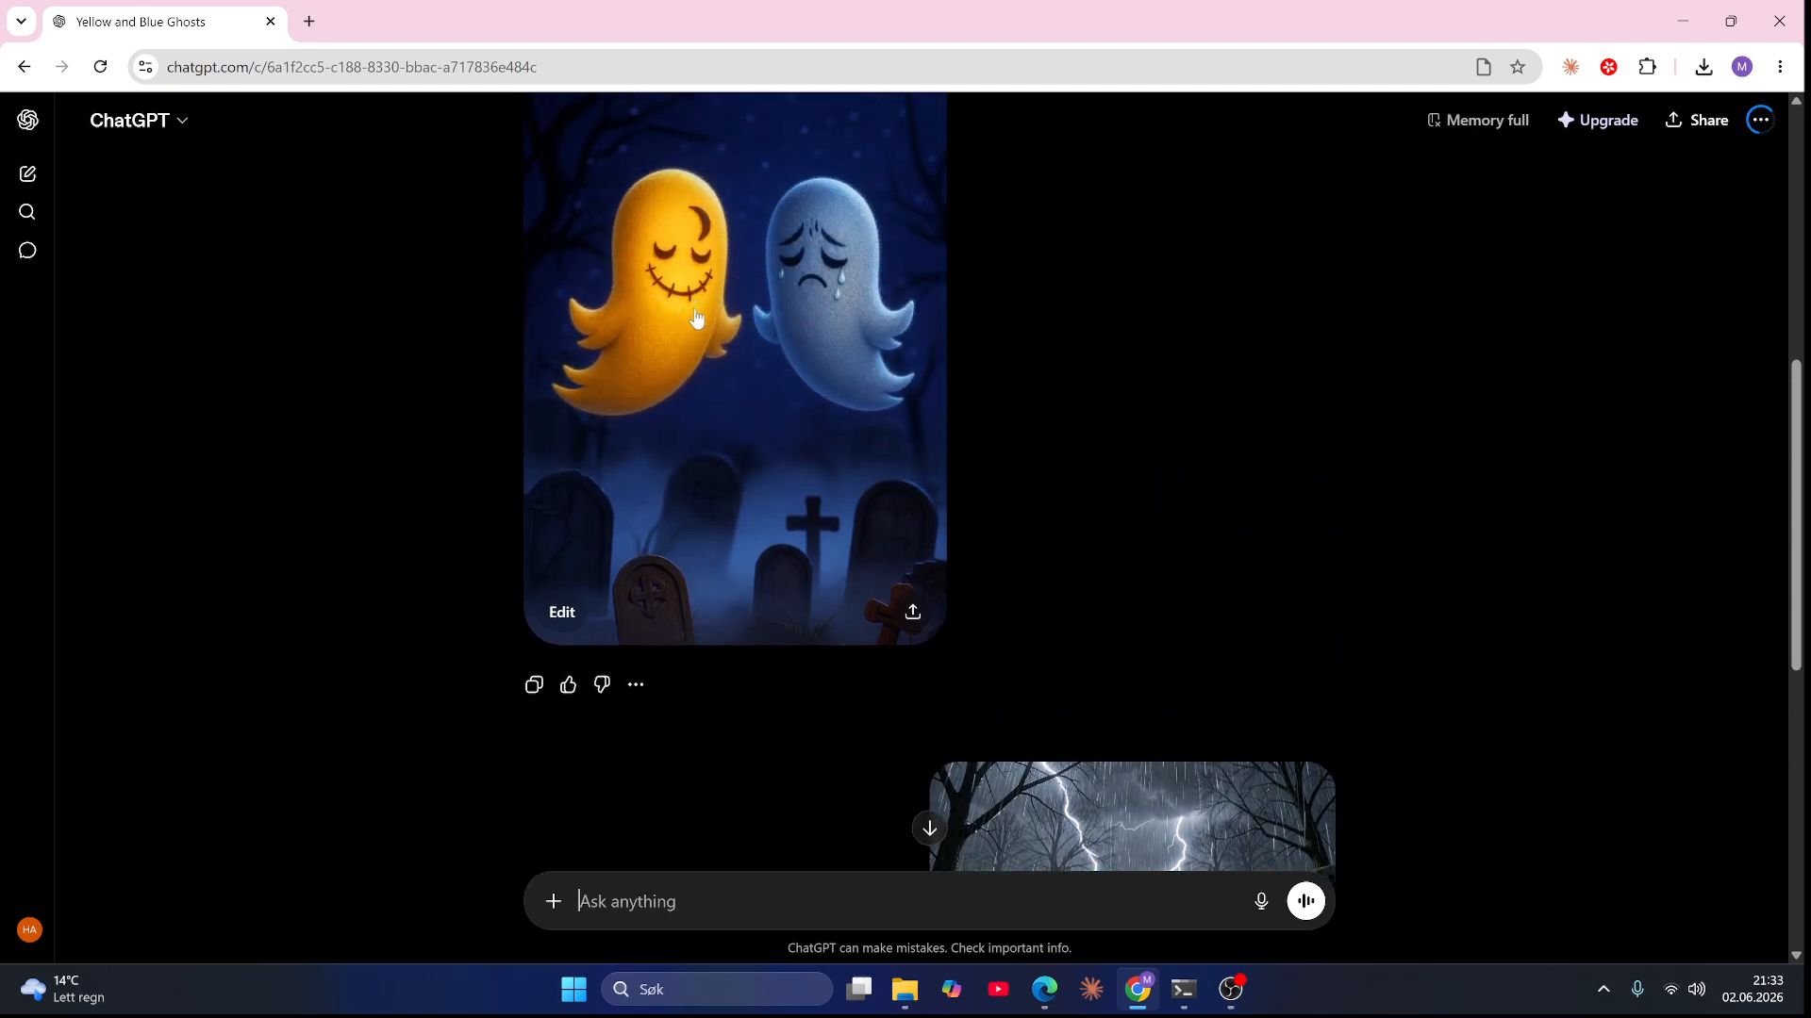
scroll(1144, 387, down, 6)
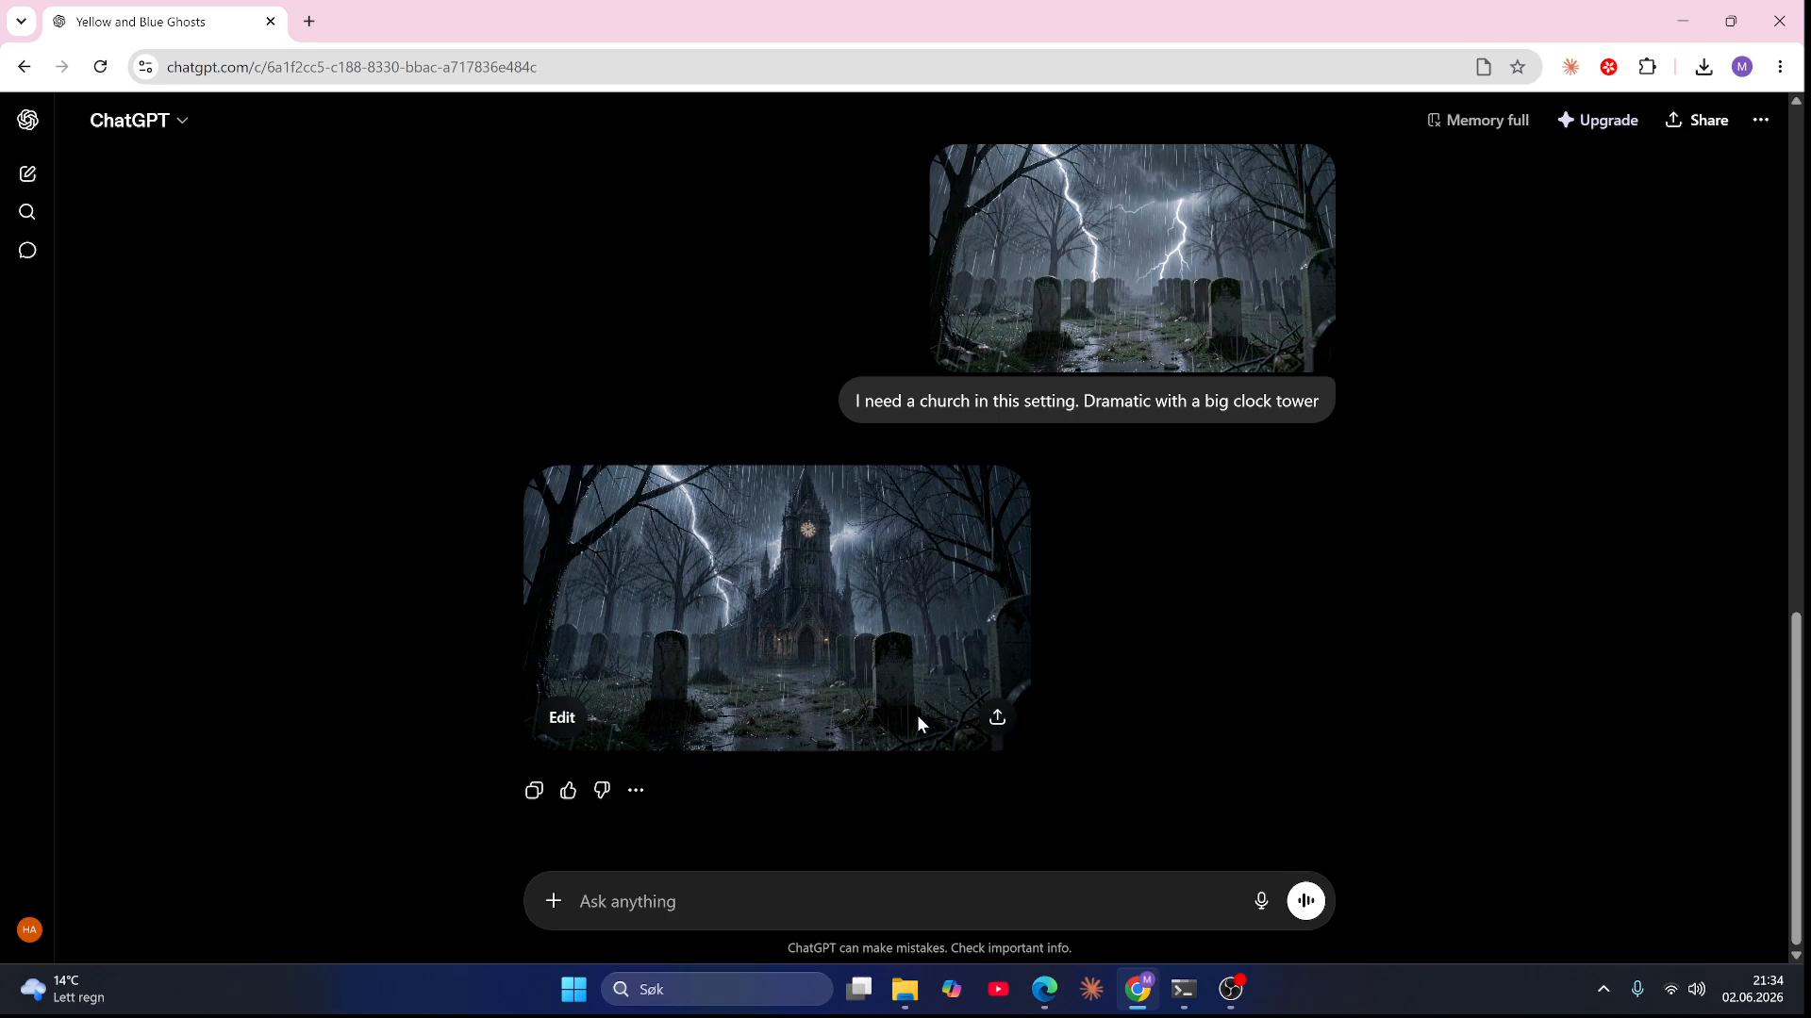
Step: Download the generated church image and move it from the Downloads folder into the ep6 img folder
click(869, 652)
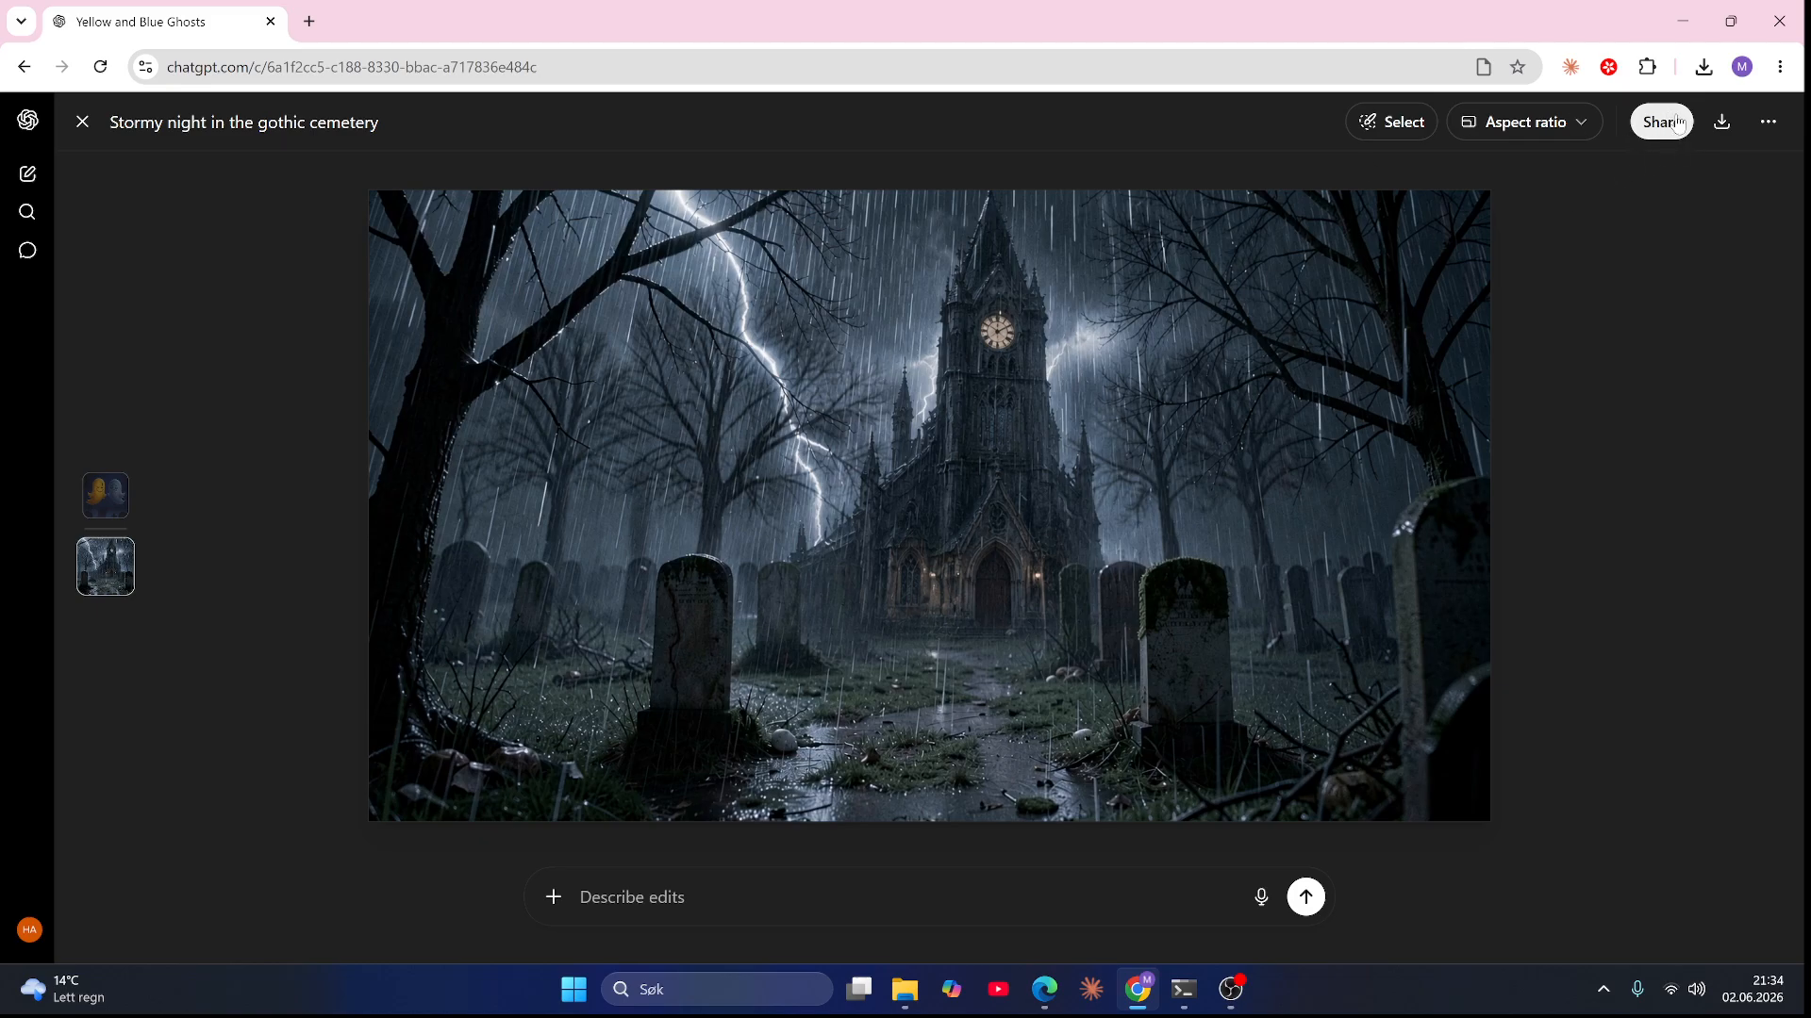
click(1726, 123)
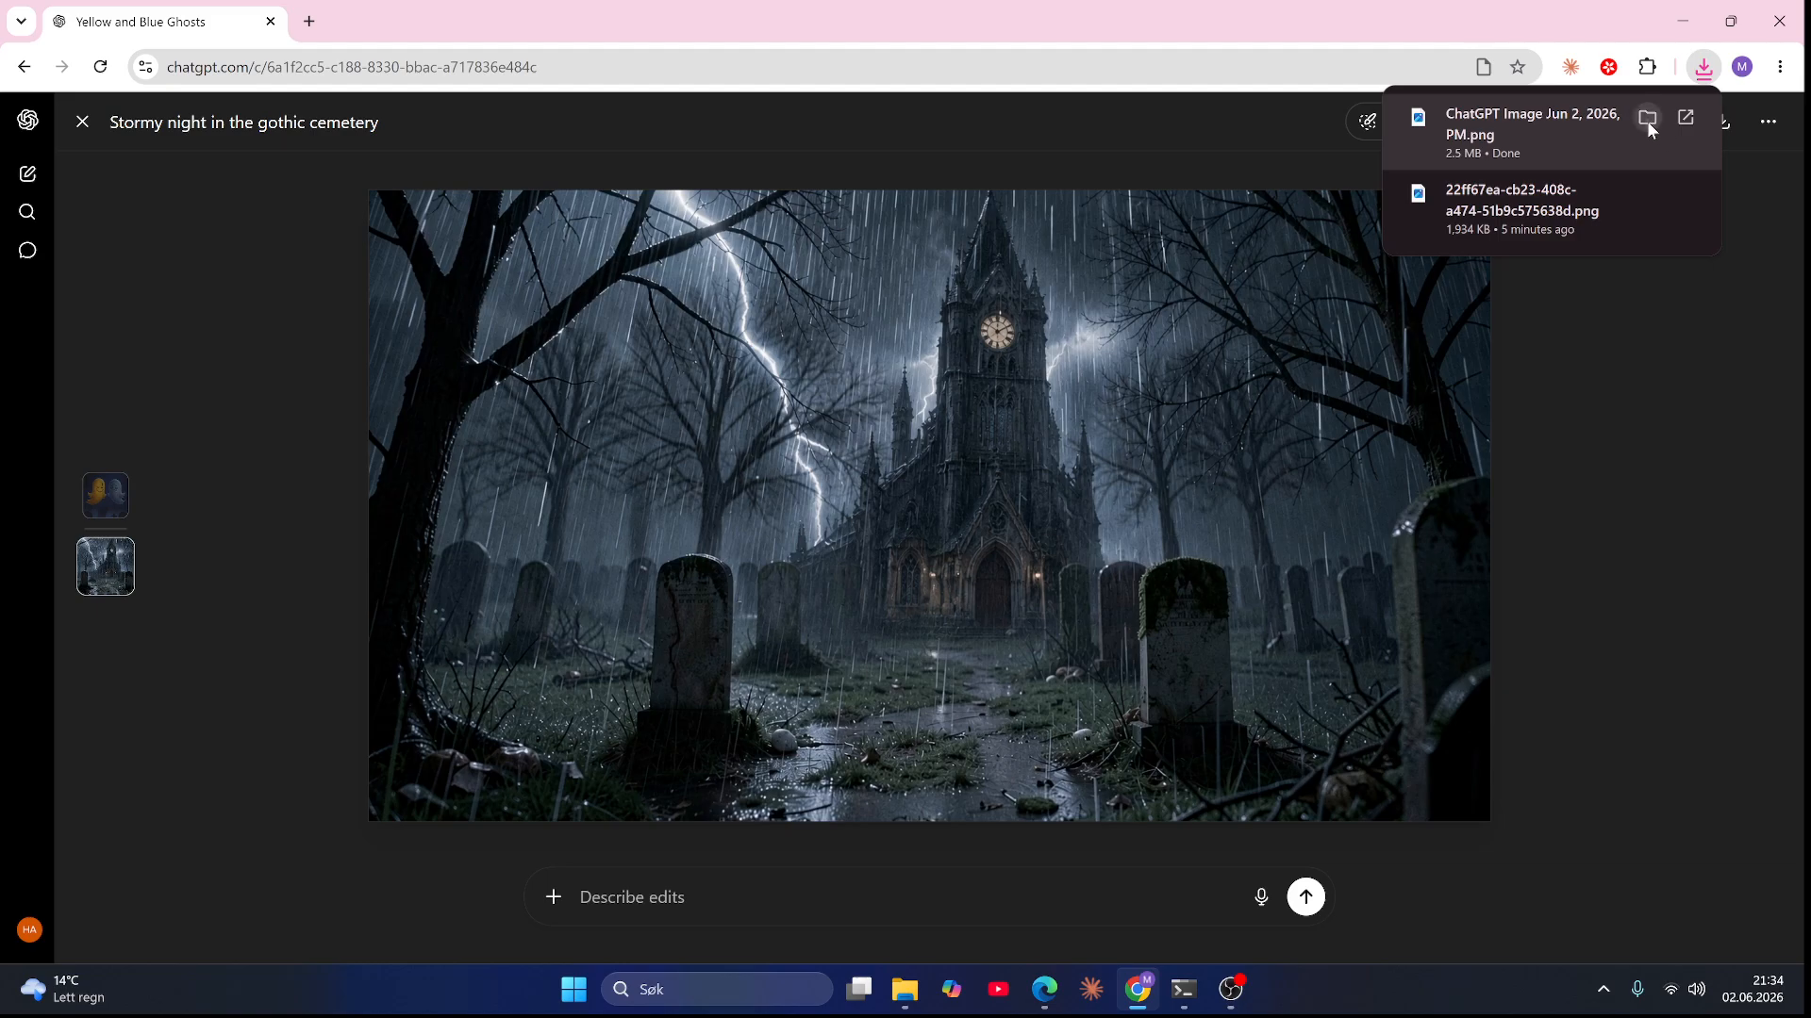
click(1646, 118)
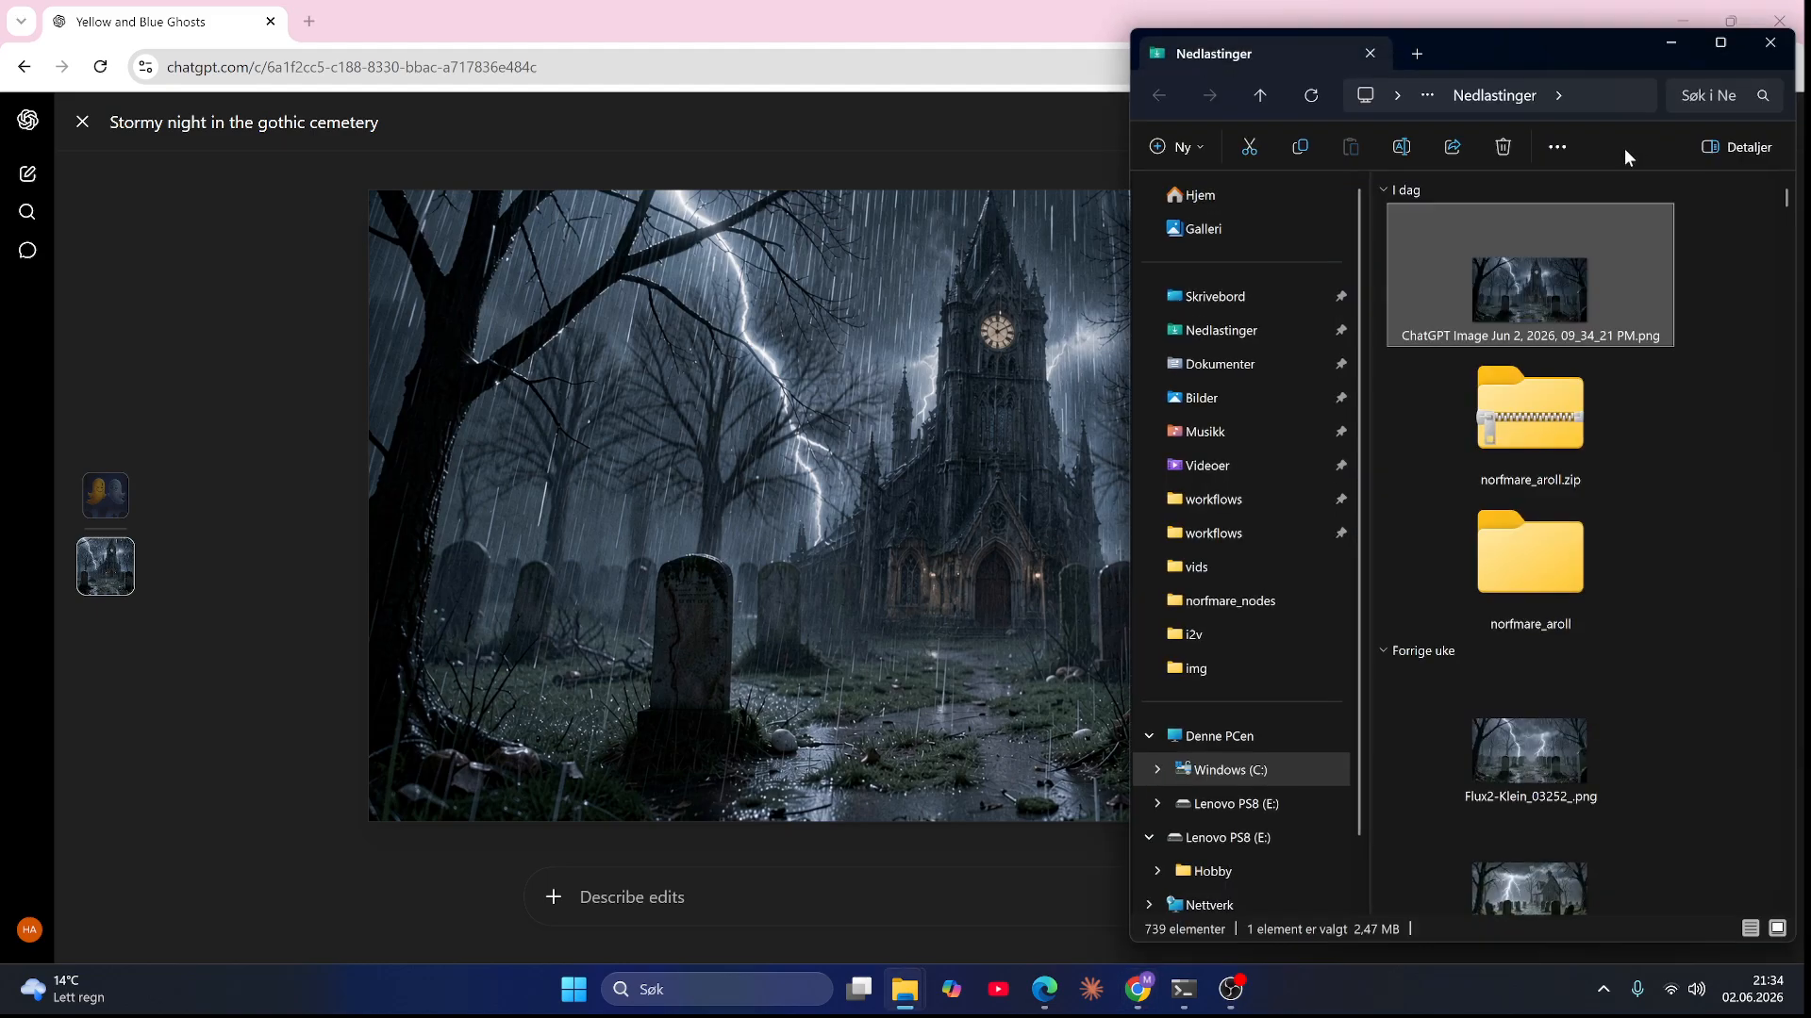
key(ctrl+x)
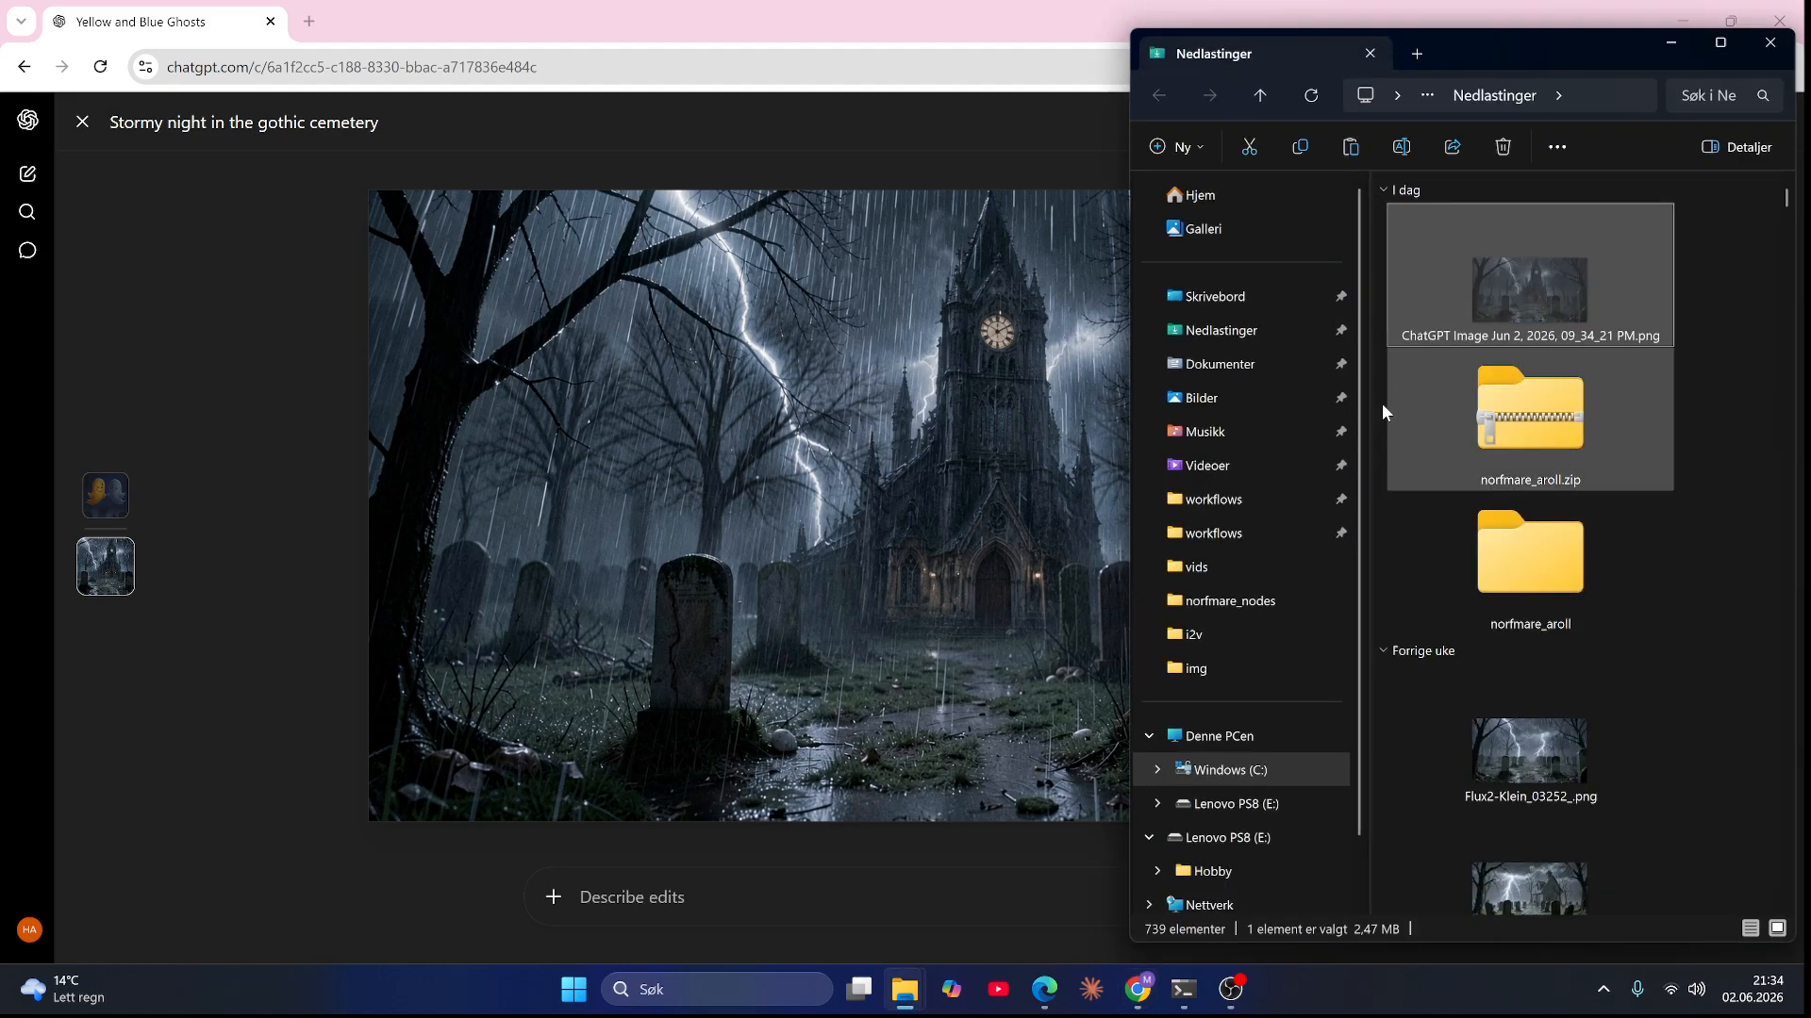
click(1243, 632)
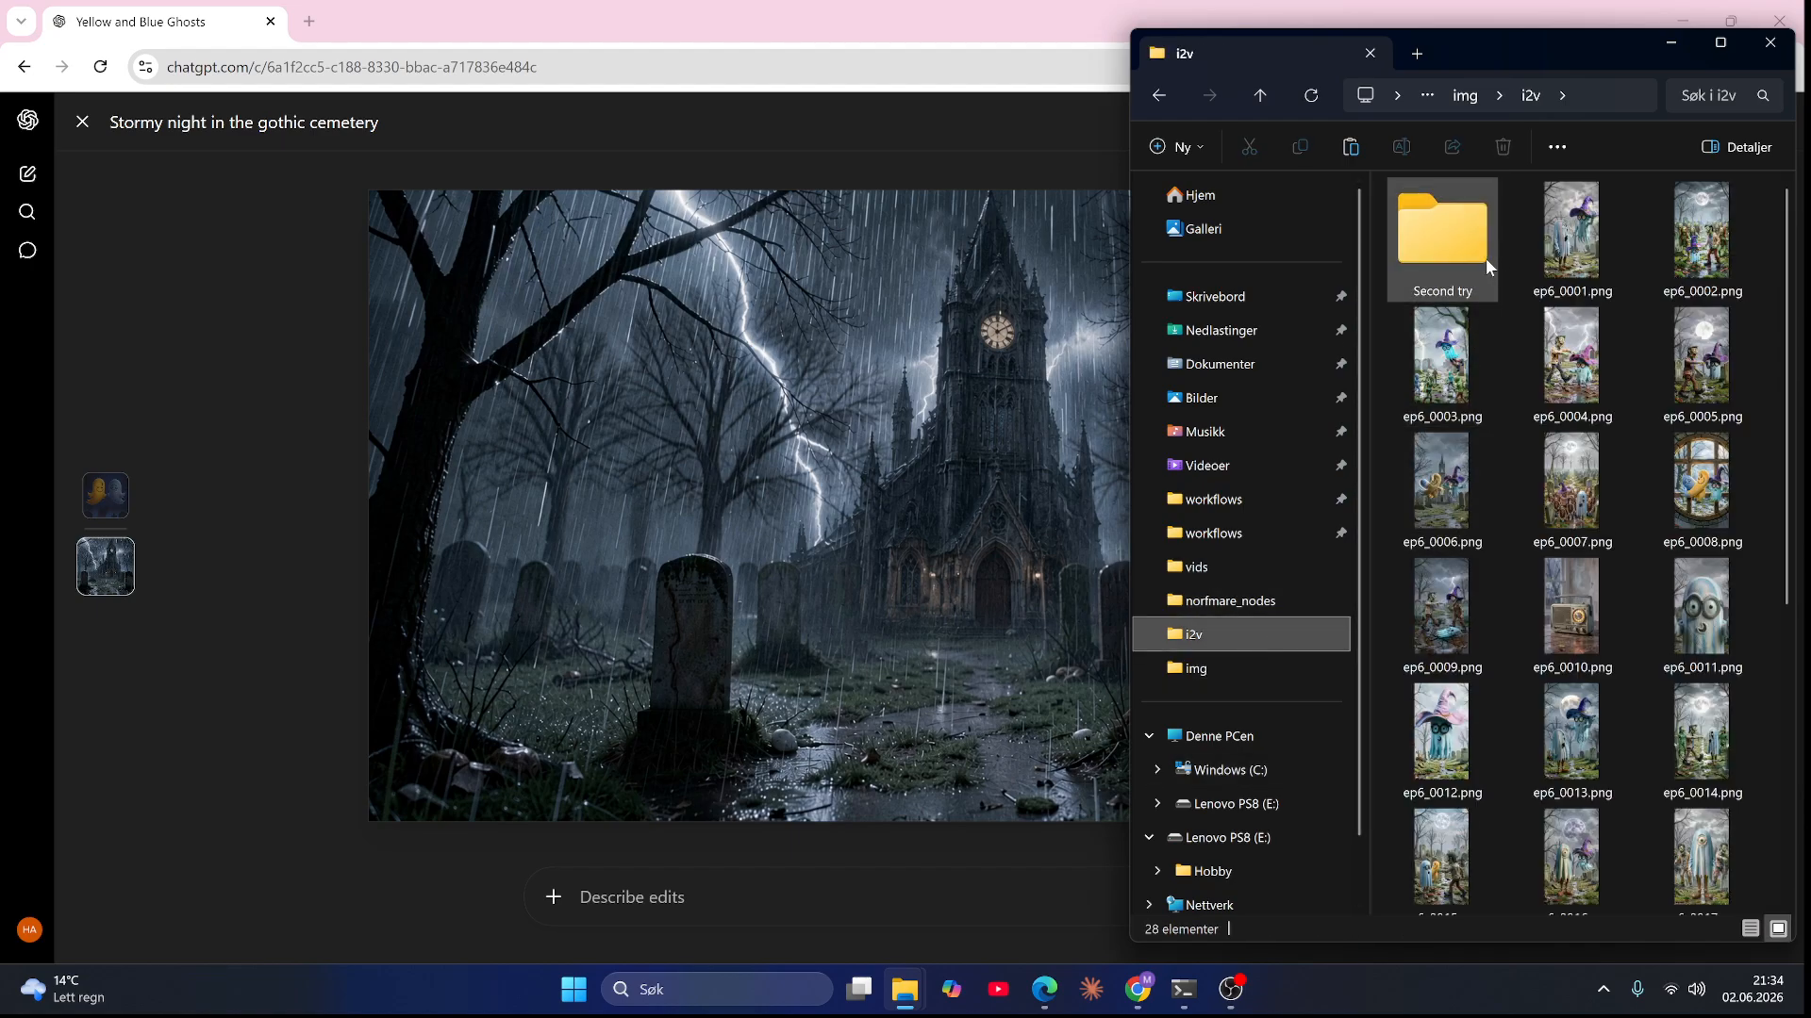
click(1432, 94)
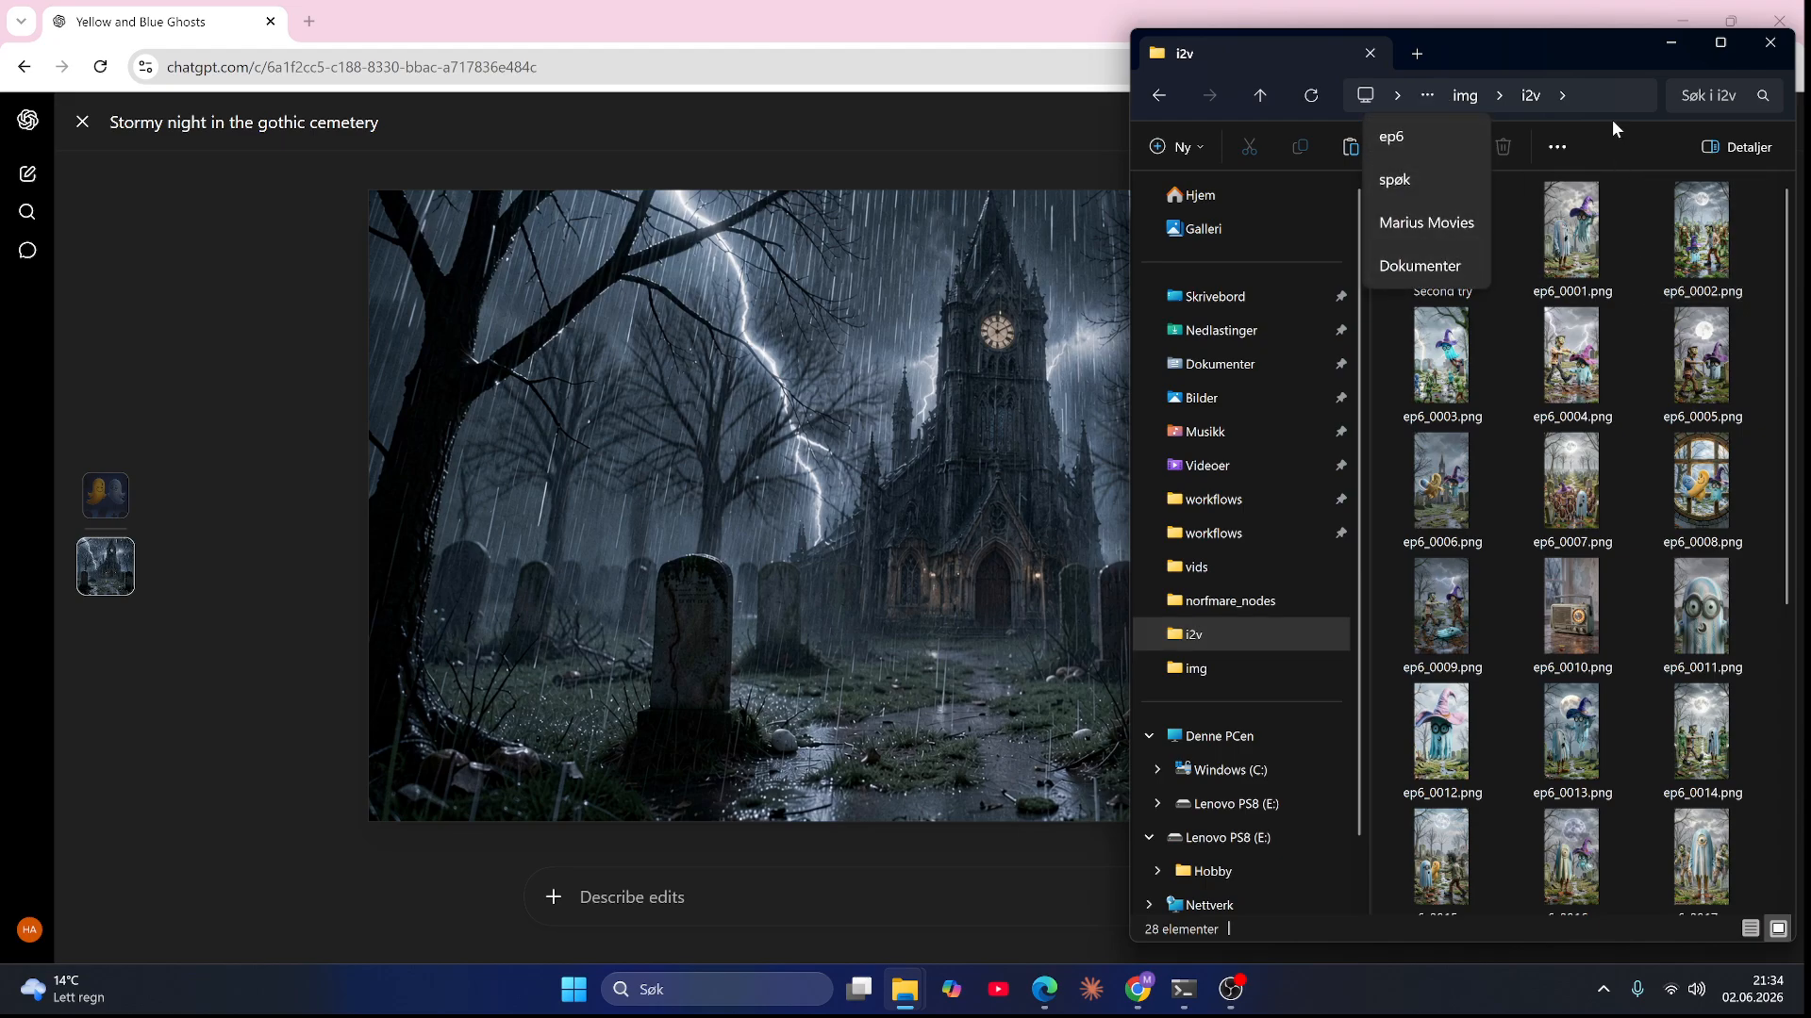
click(1601, 29)
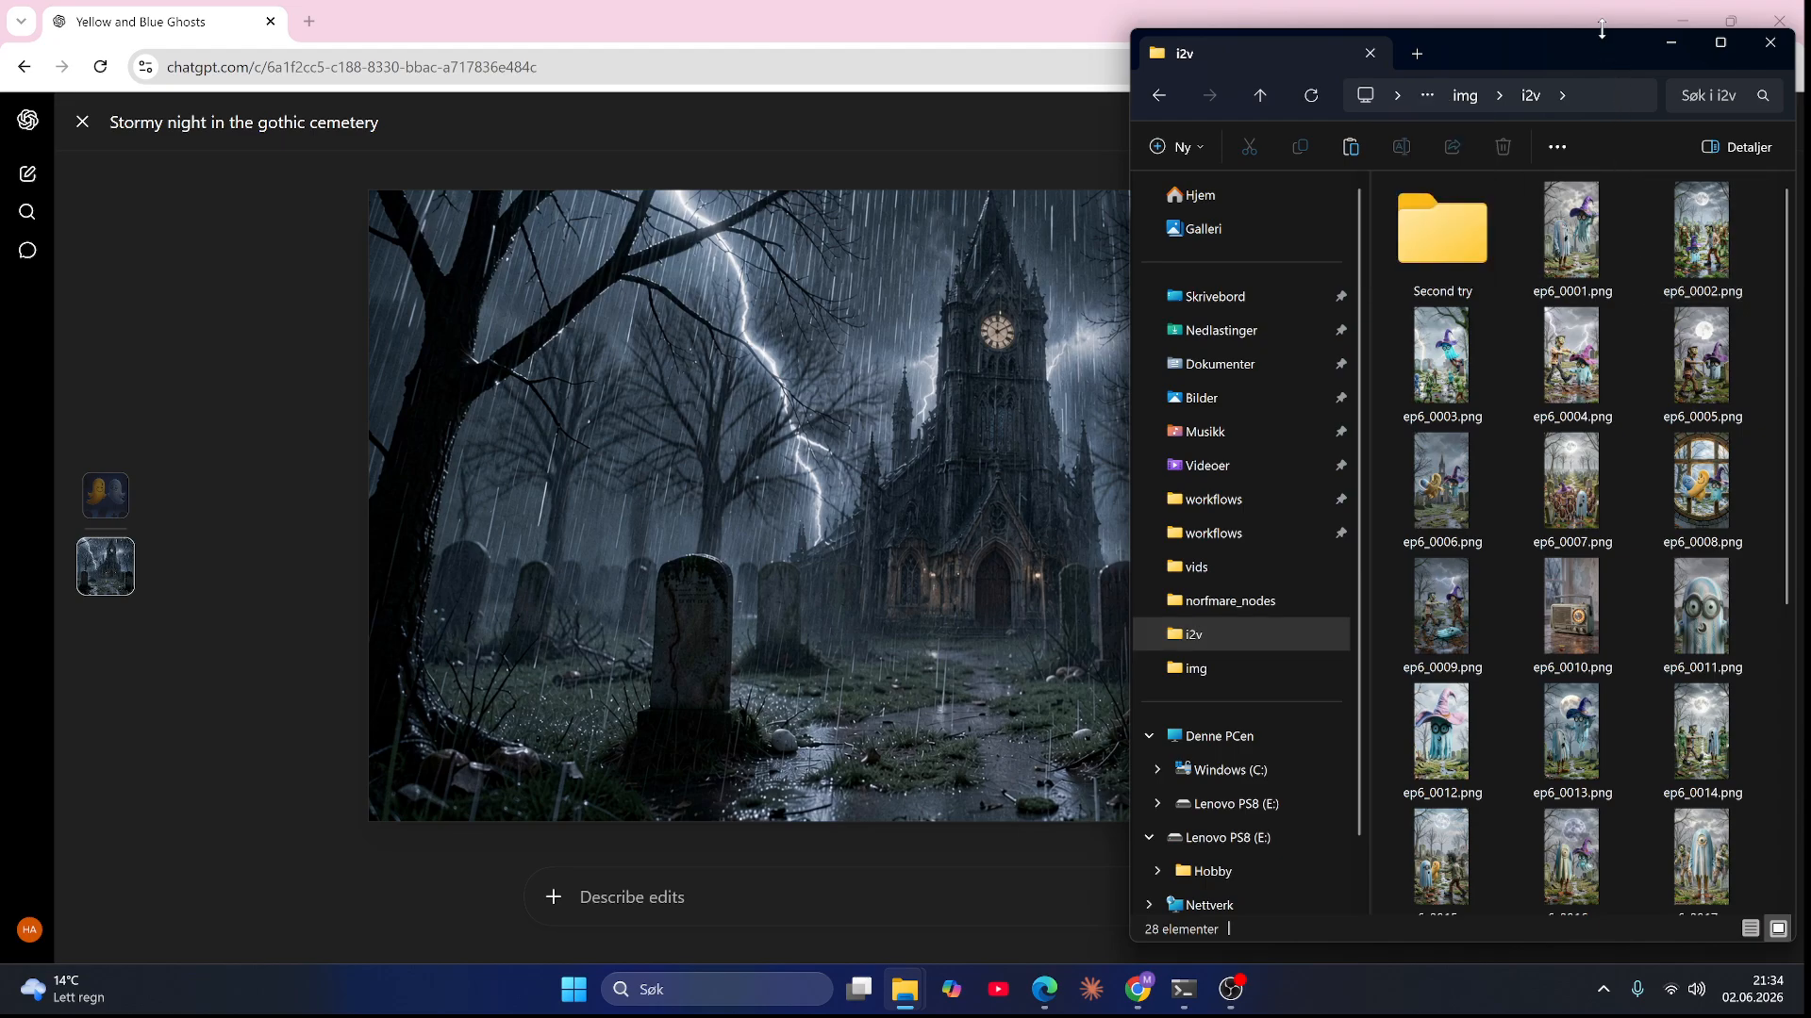
click(1428, 96)
click(1465, 96)
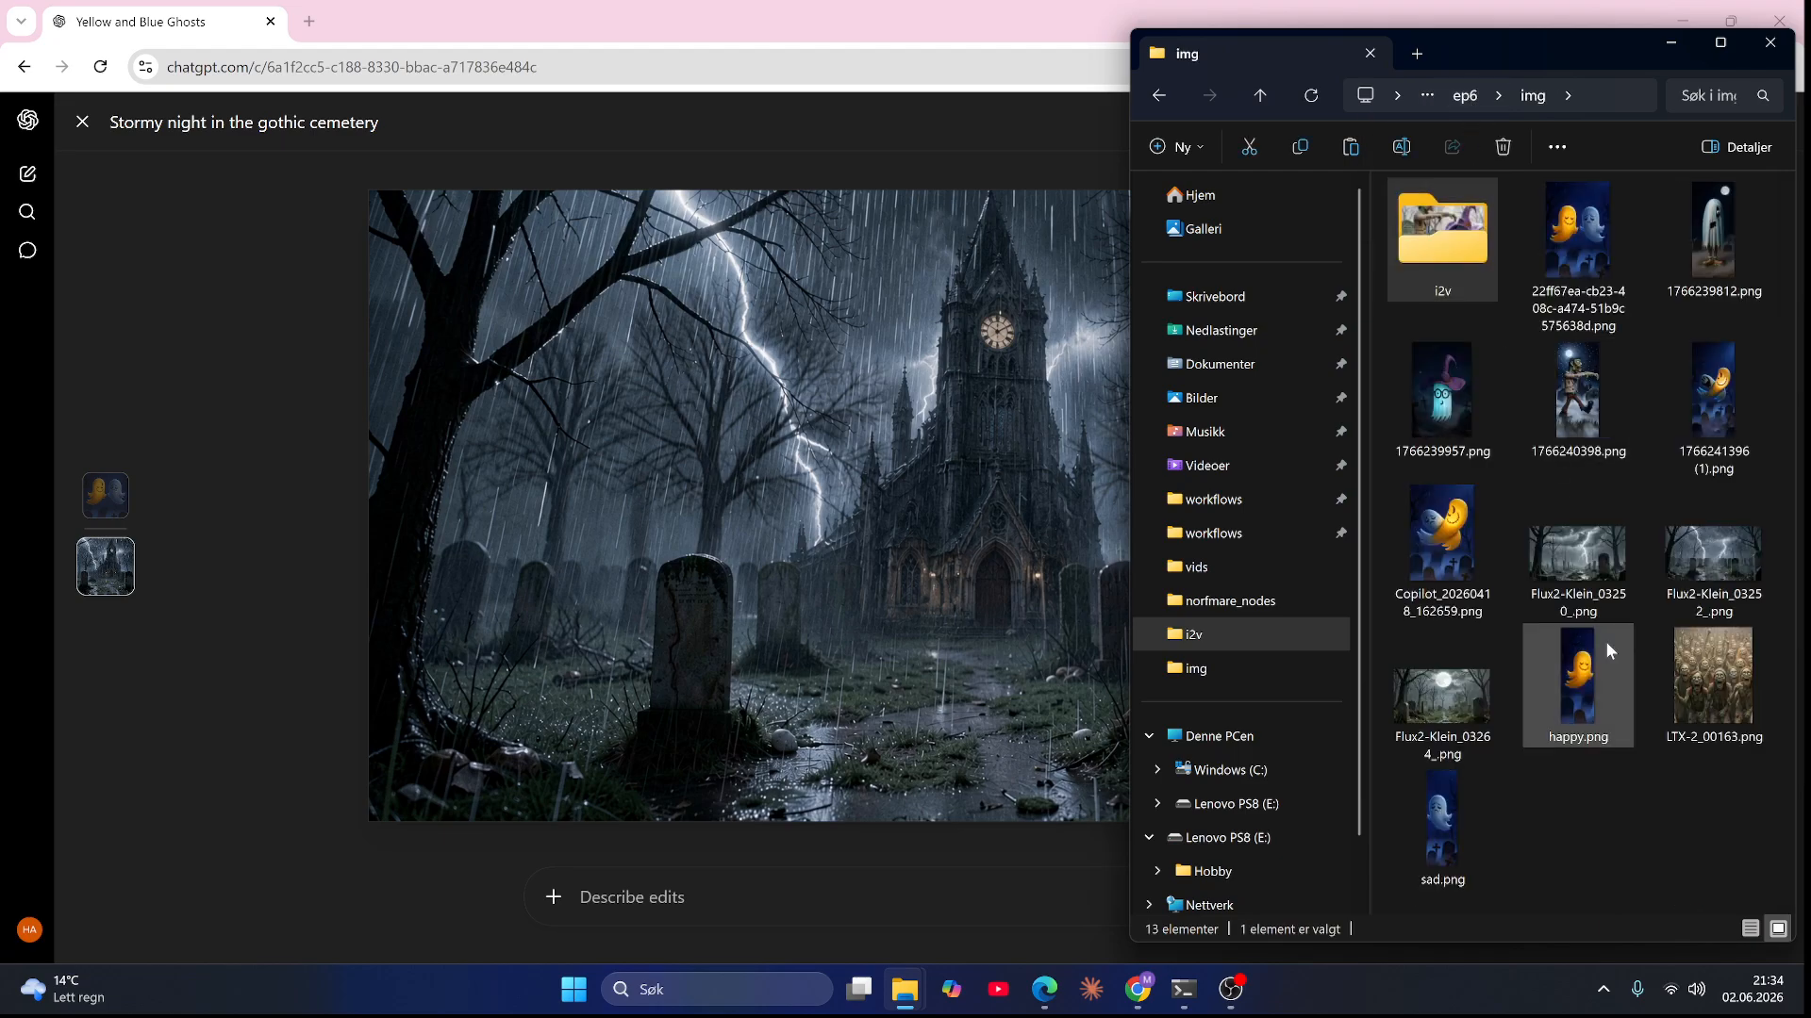
click(1606, 849)
key(ctrl+v)
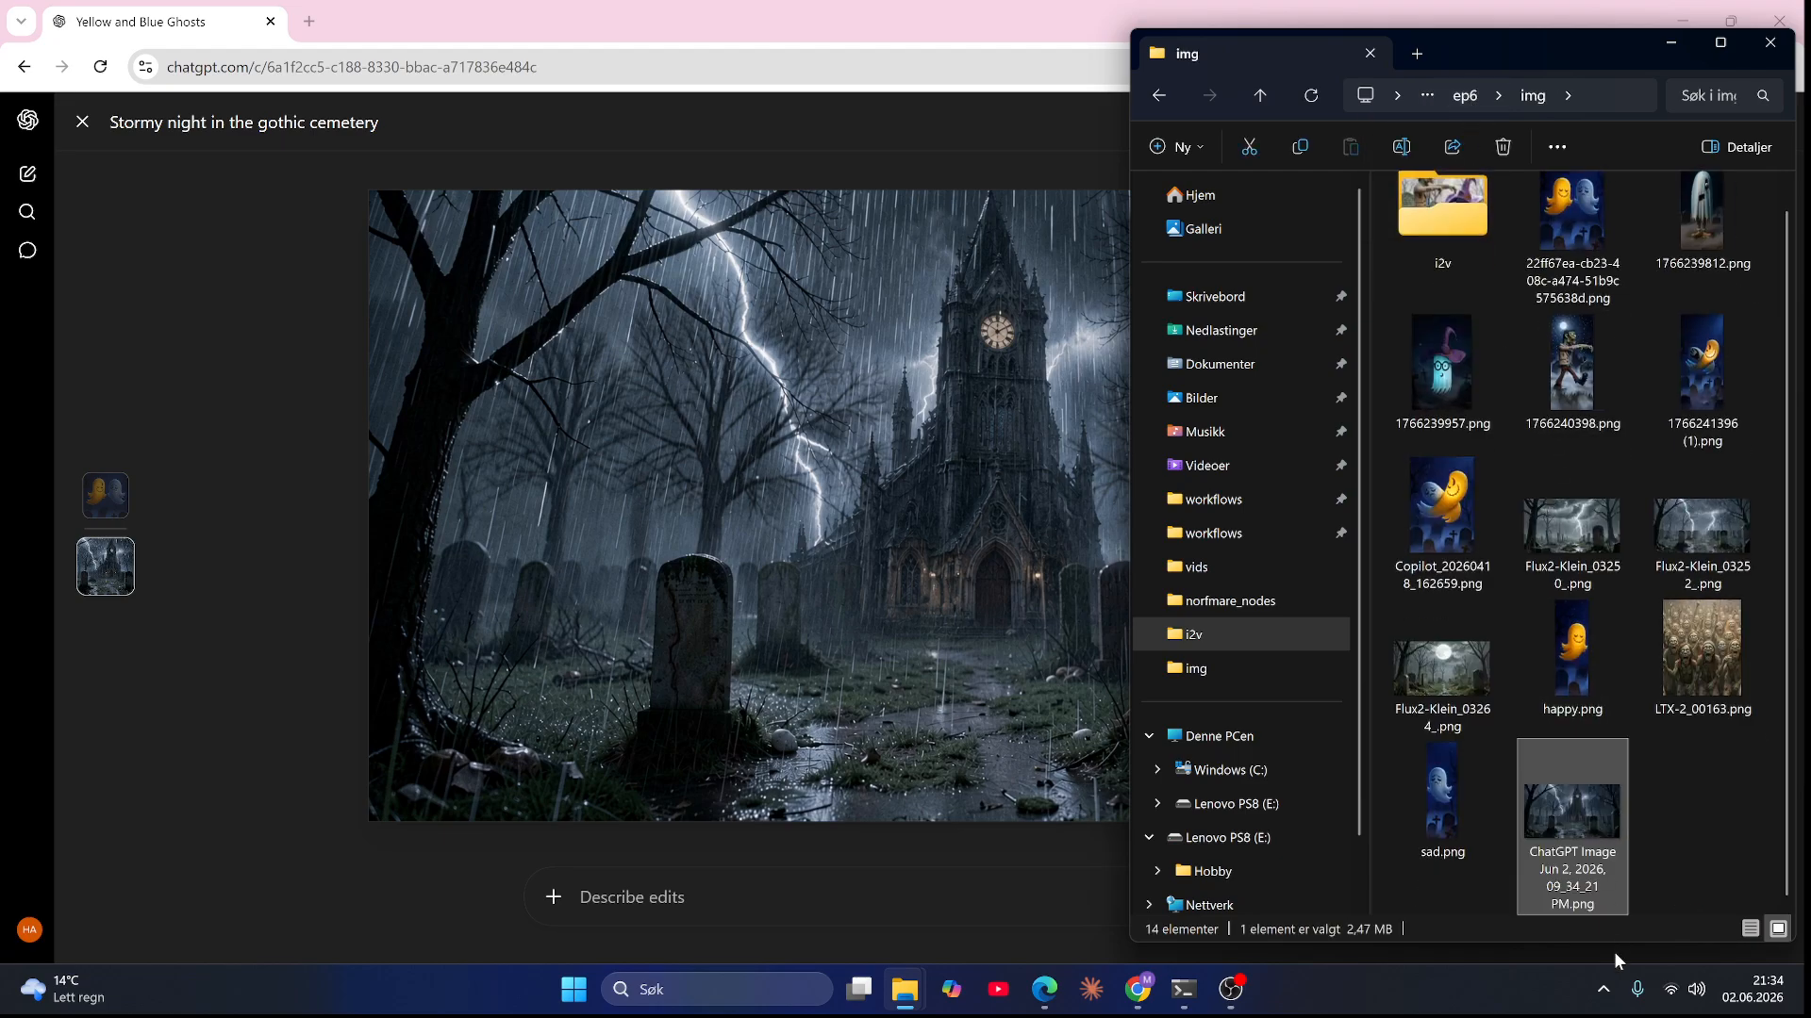
Step: Switch to the ComfyUI workflow and load the downloaded ChatGPT church image into the Reference 6 node
click(1044, 991)
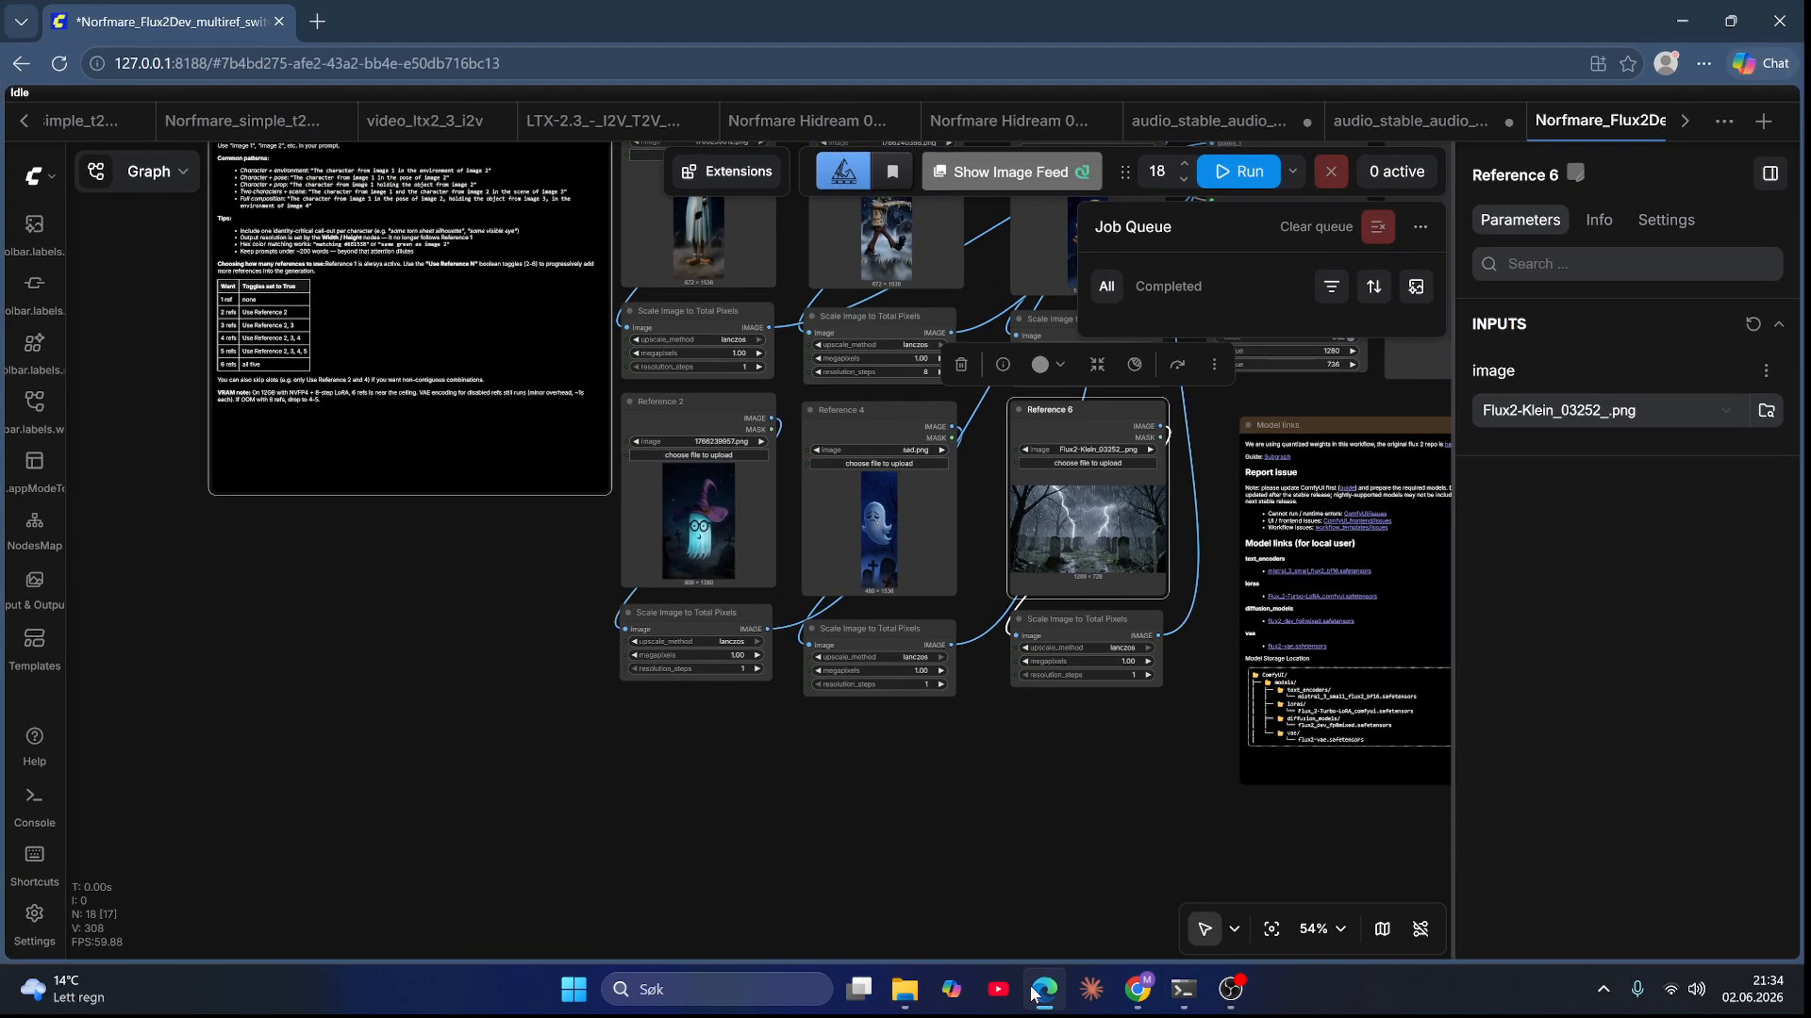
mouse_move(919, 969)
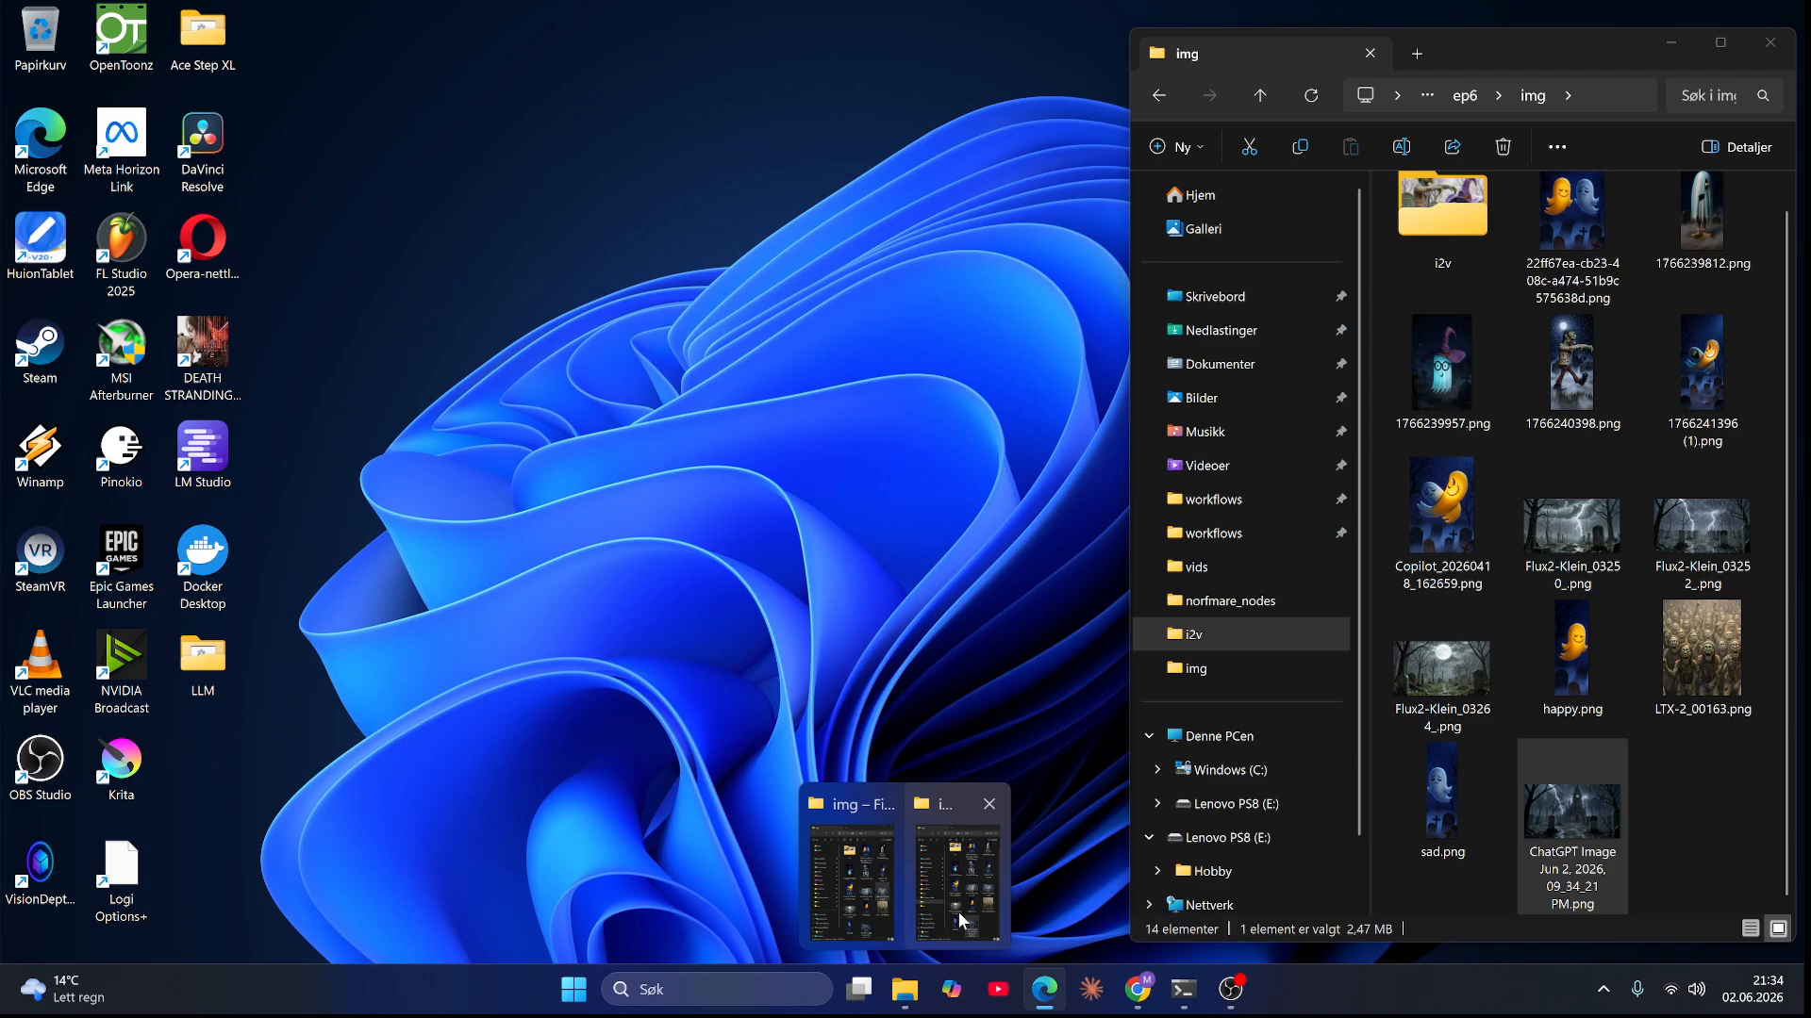
click(958, 911)
drag(1600, 852, 1093, 528)
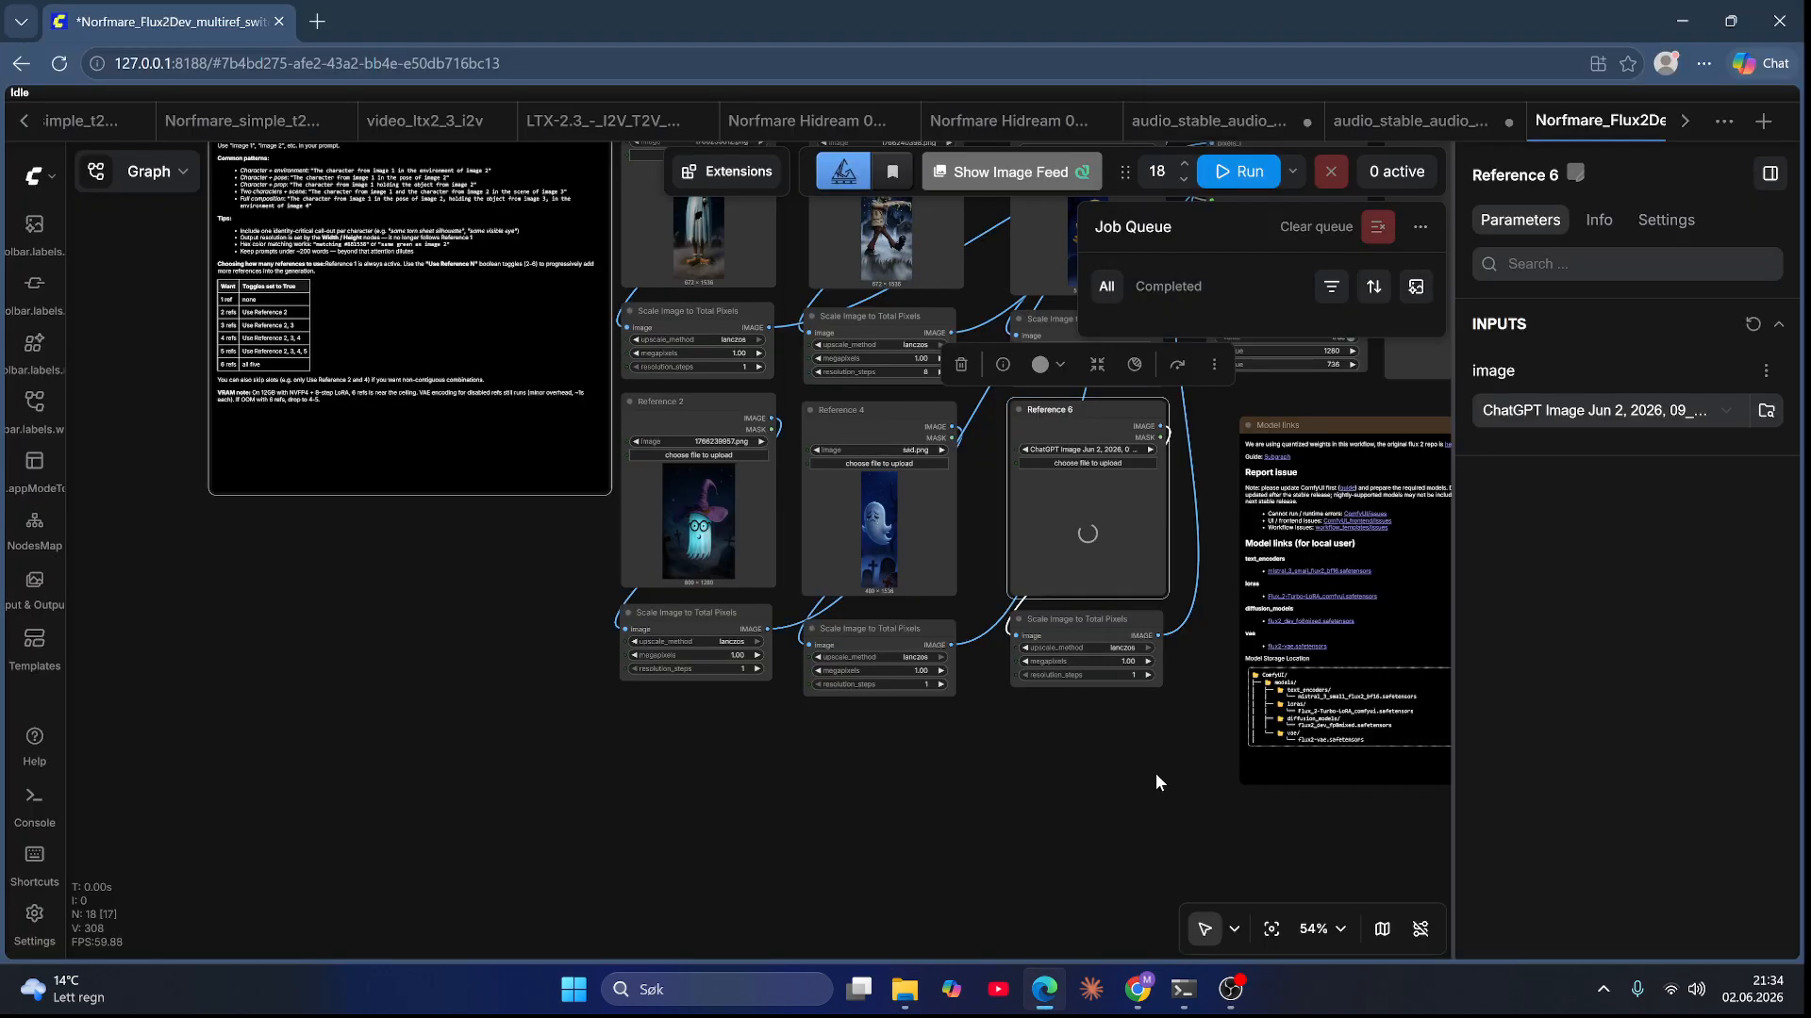
scroll(1152, 782, down, 3)
drag(1151, 782, 1080, 877)
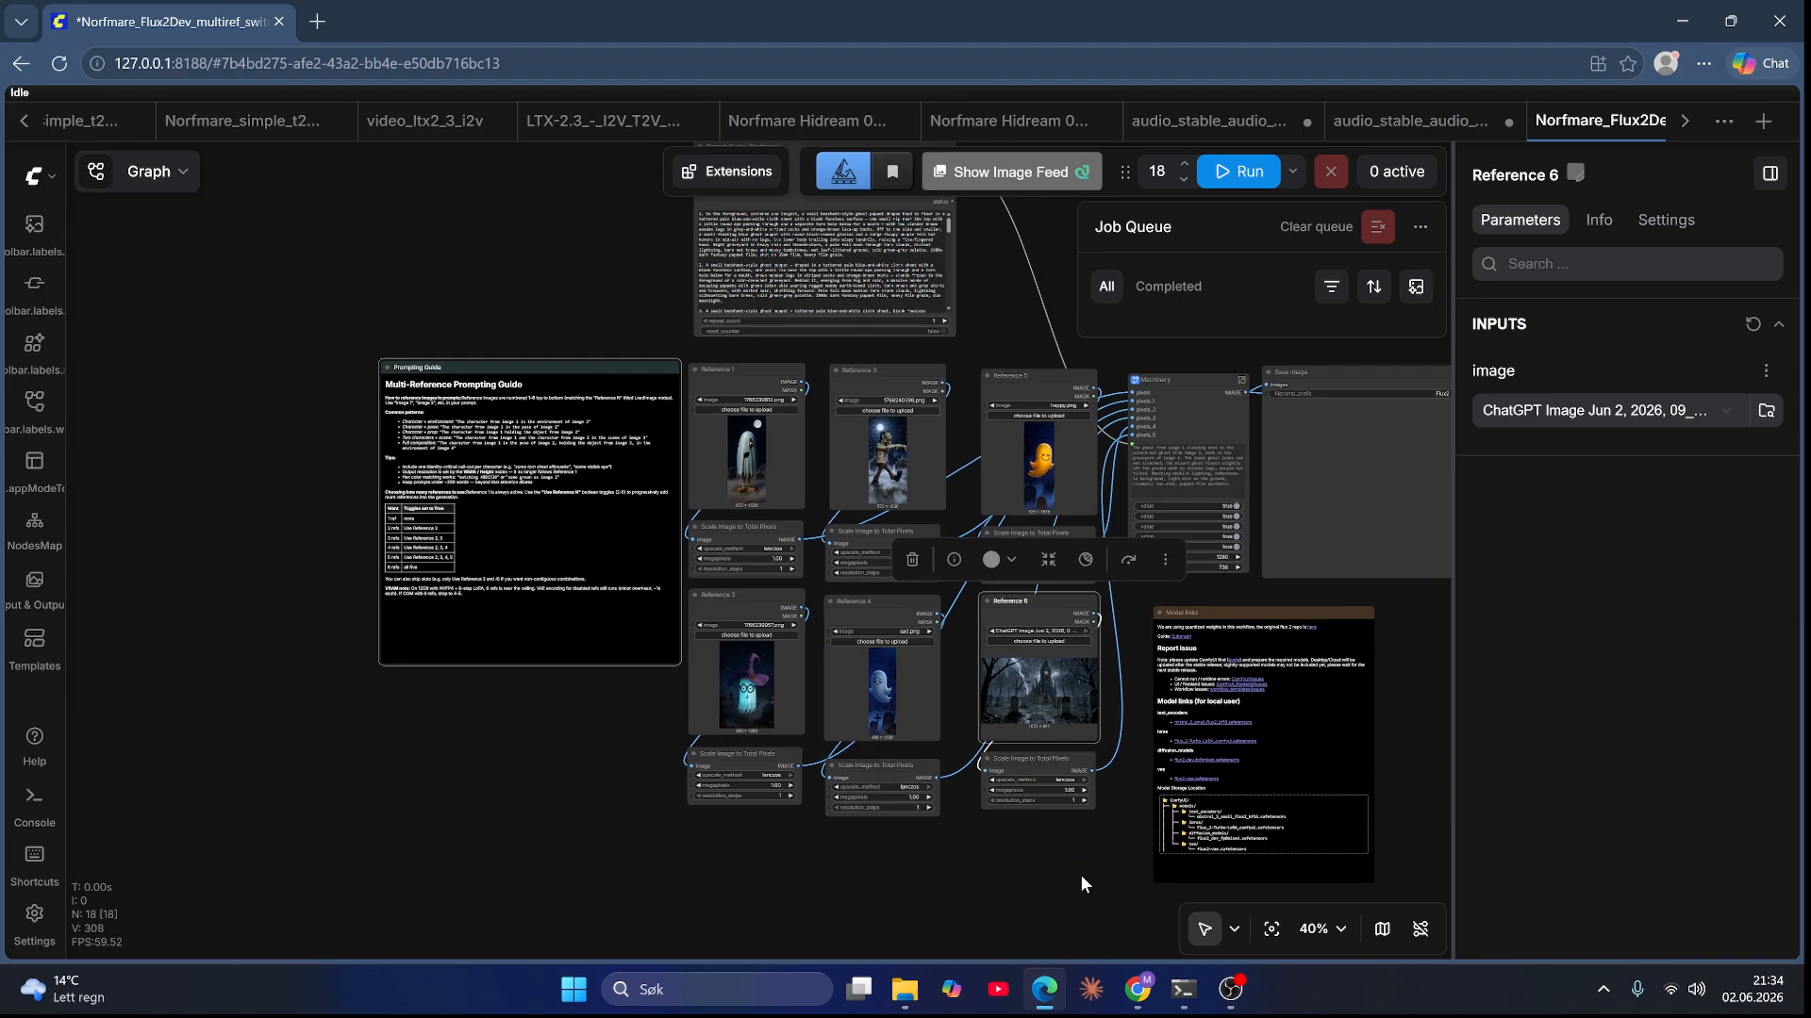
scroll(1078, 874, up, 4)
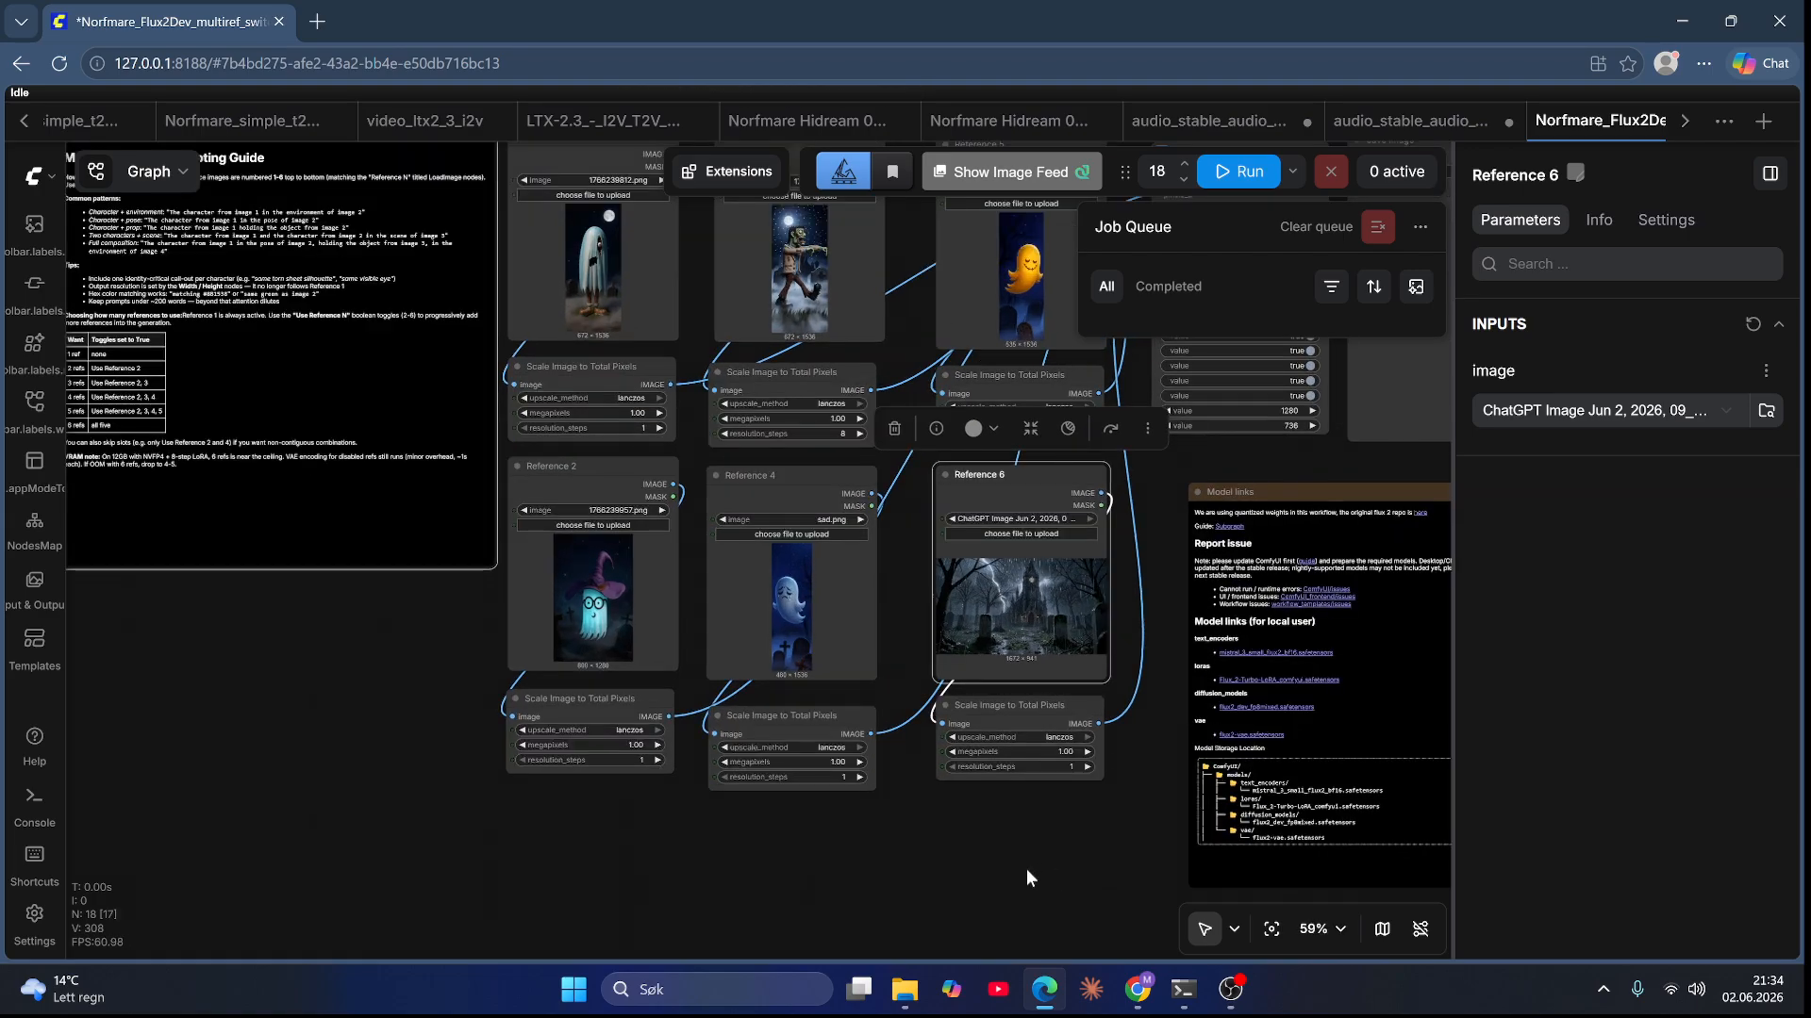
scroll(1003, 879, down, 4)
drag(1004, 879, 941, 932)
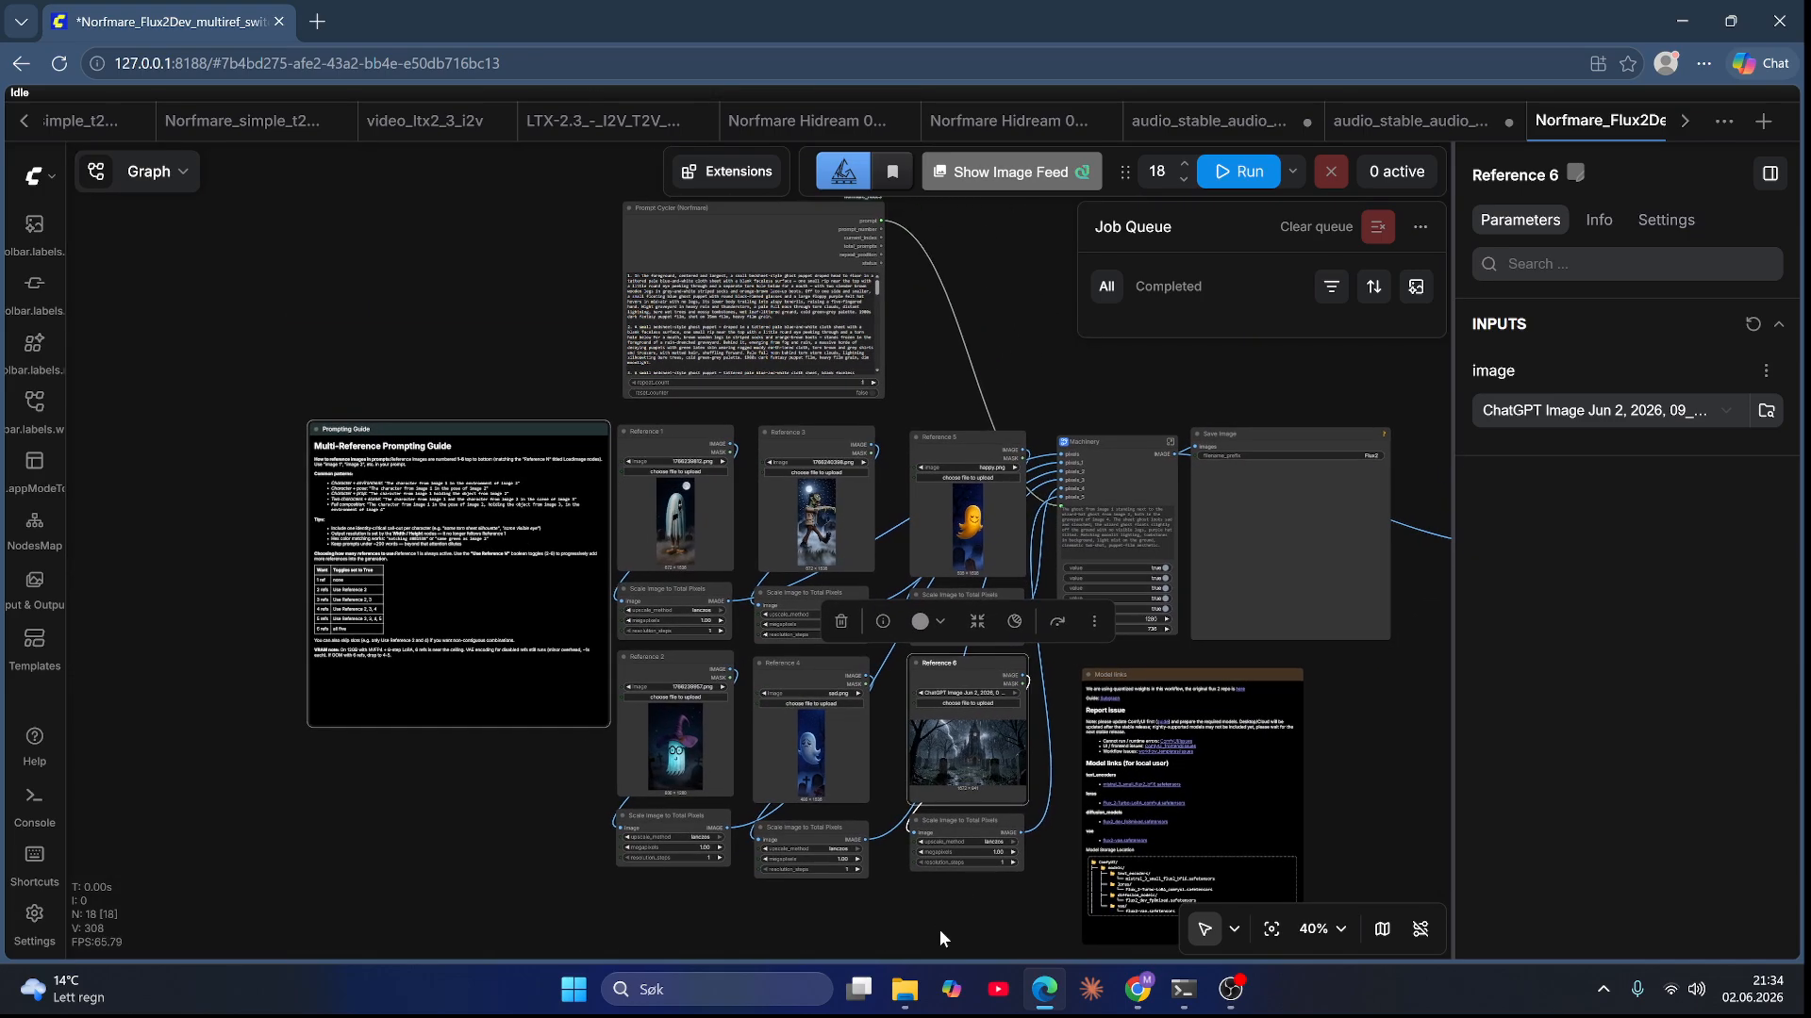